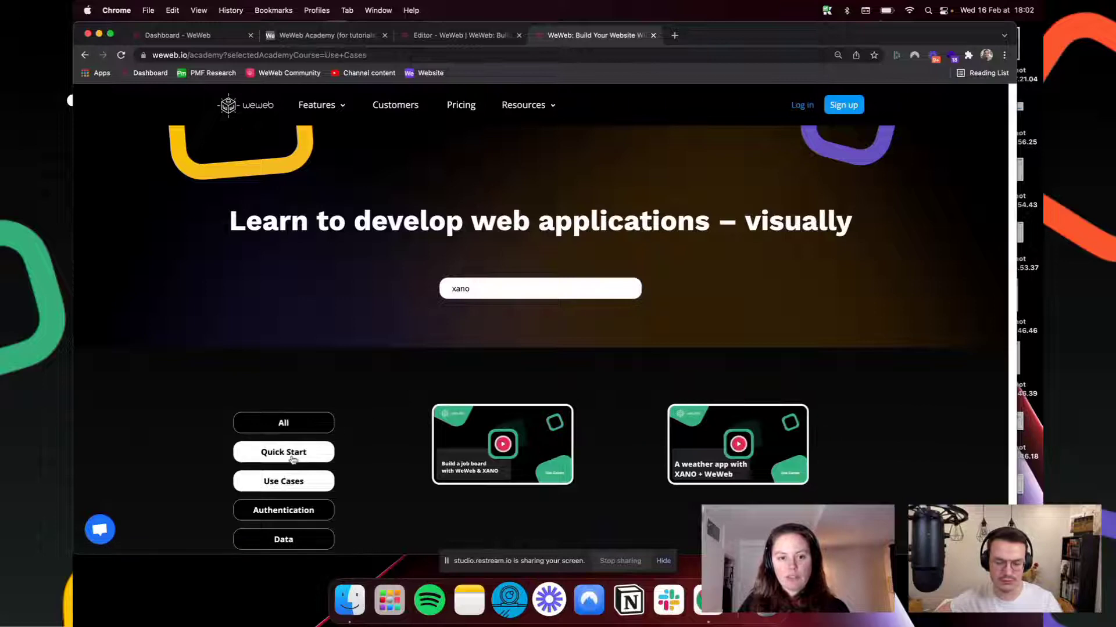
Step: Clear the academy page's search term and look over the Use Cases lessons
click(490, 291)
key(BackSpace)
key(BackSpace)
key(BackSpace)
key(BackSpace)
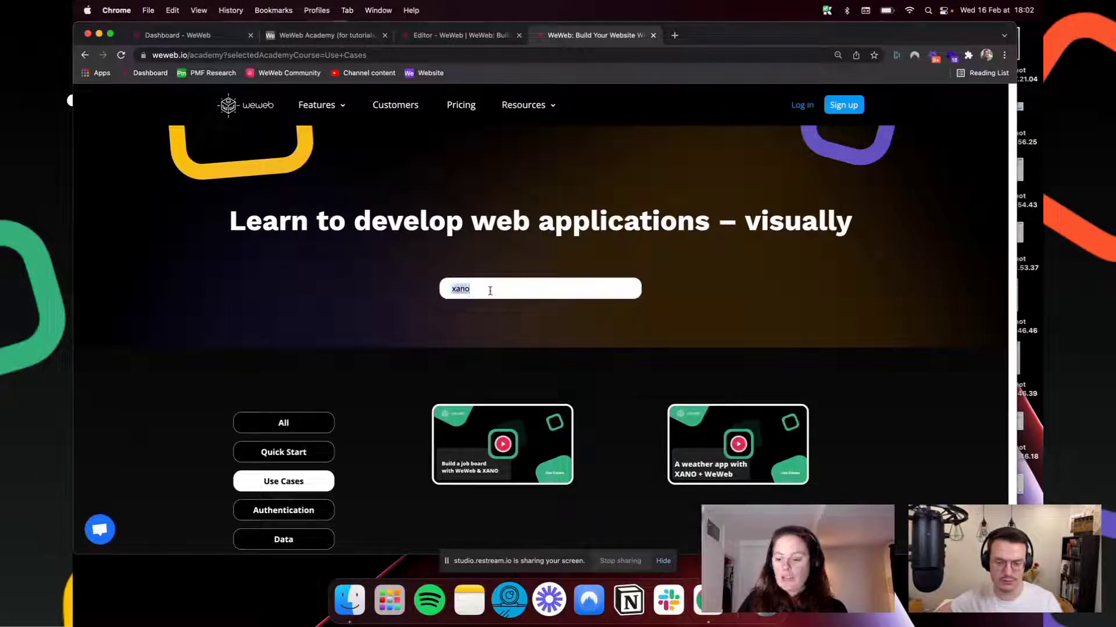
scroll(446, 343, down, 10)
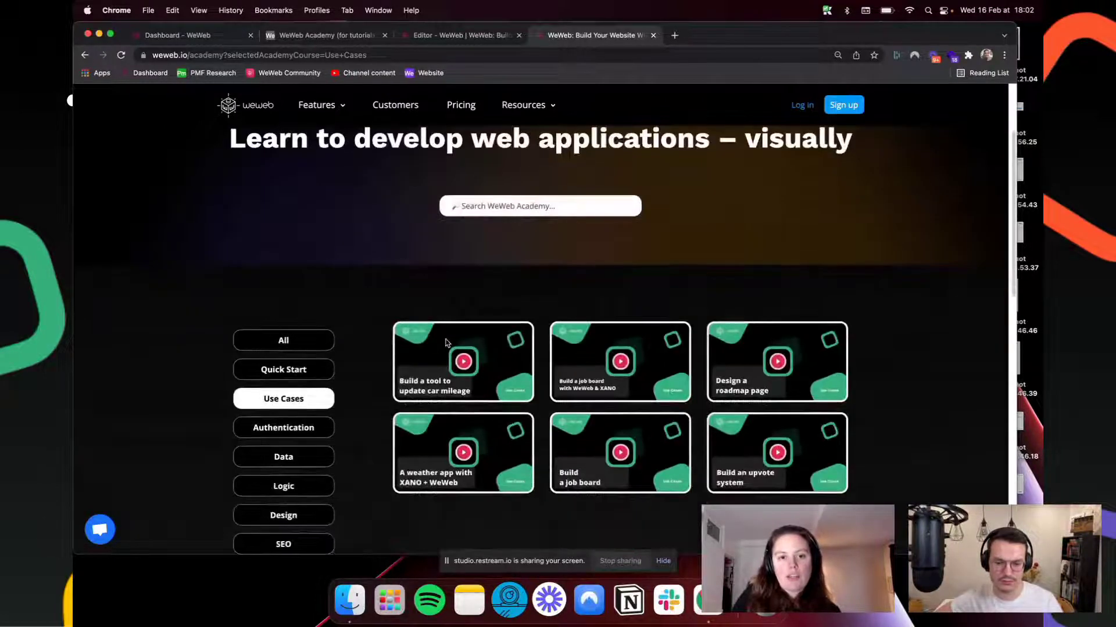
scroll(446, 342, up, 12)
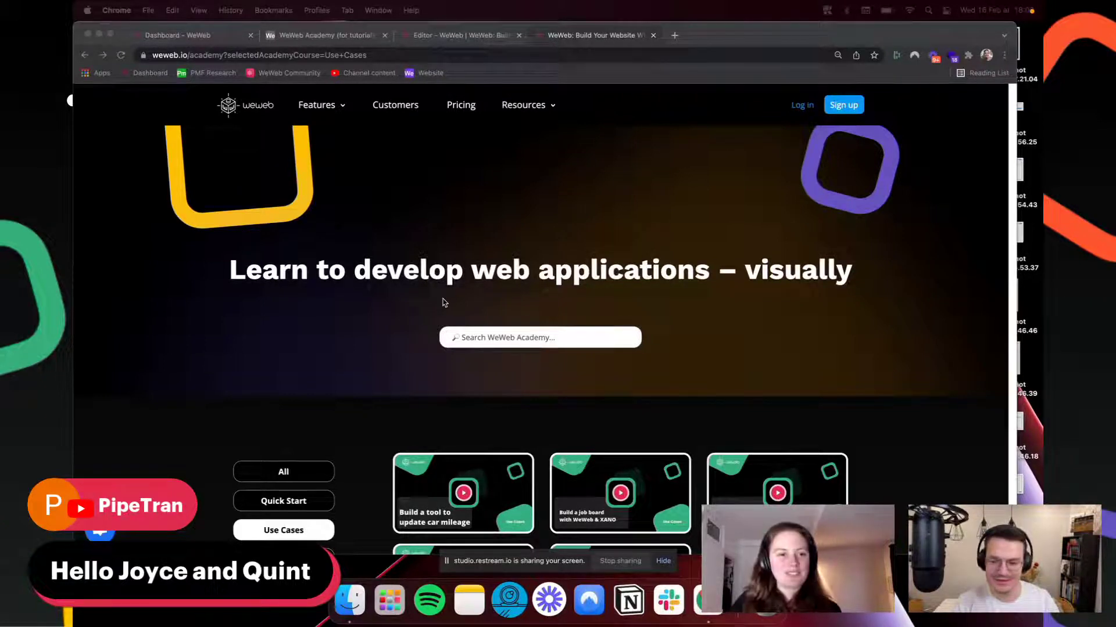
Step: Create a project from the Blank template in the Tutorials workspace and name it WeWeb Academy OH
click(206, 36)
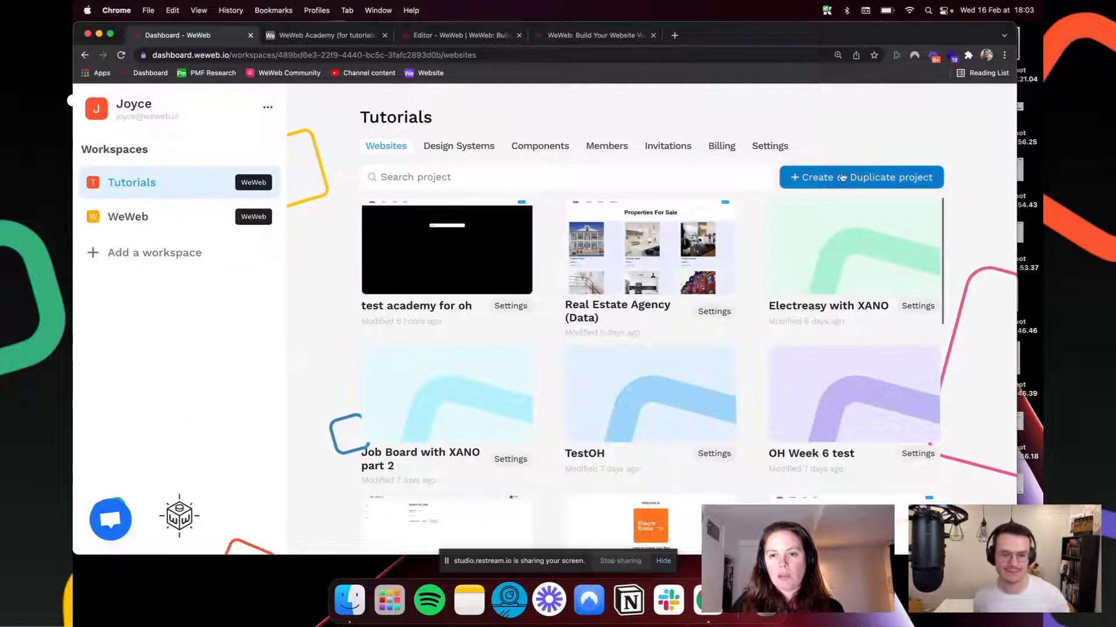
click(862, 179)
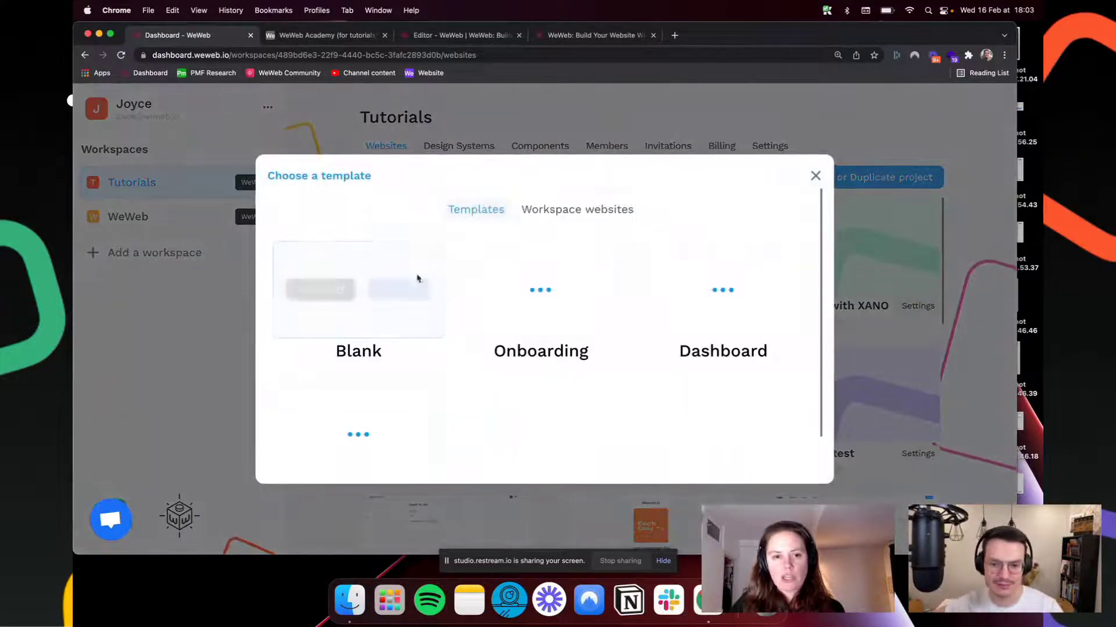
mouse_move(395, 297)
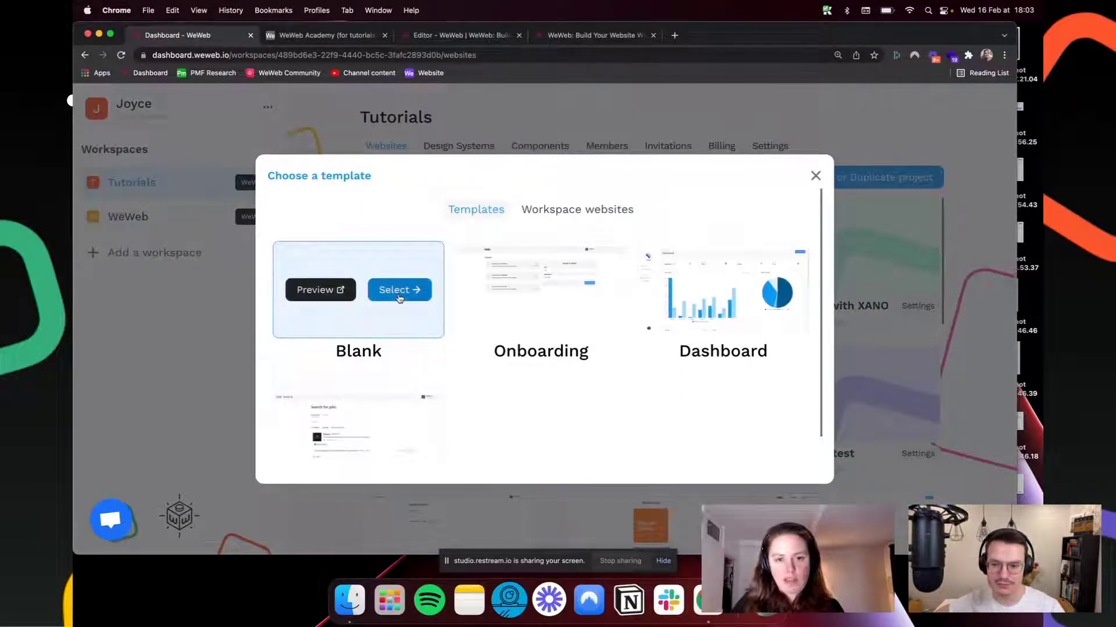
click(400, 291)
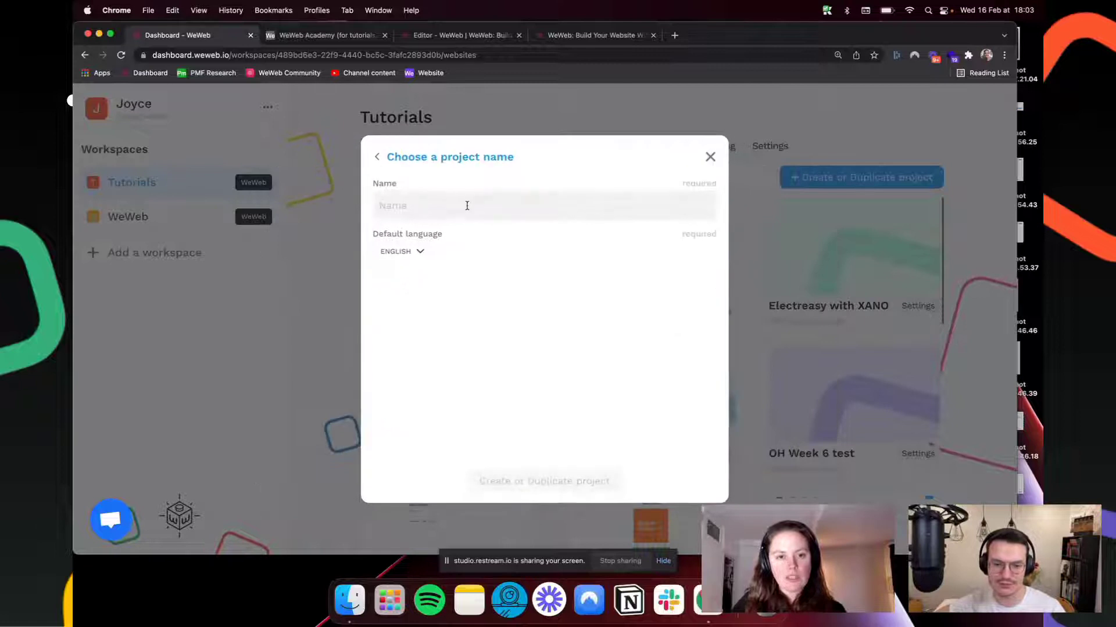
text(We)
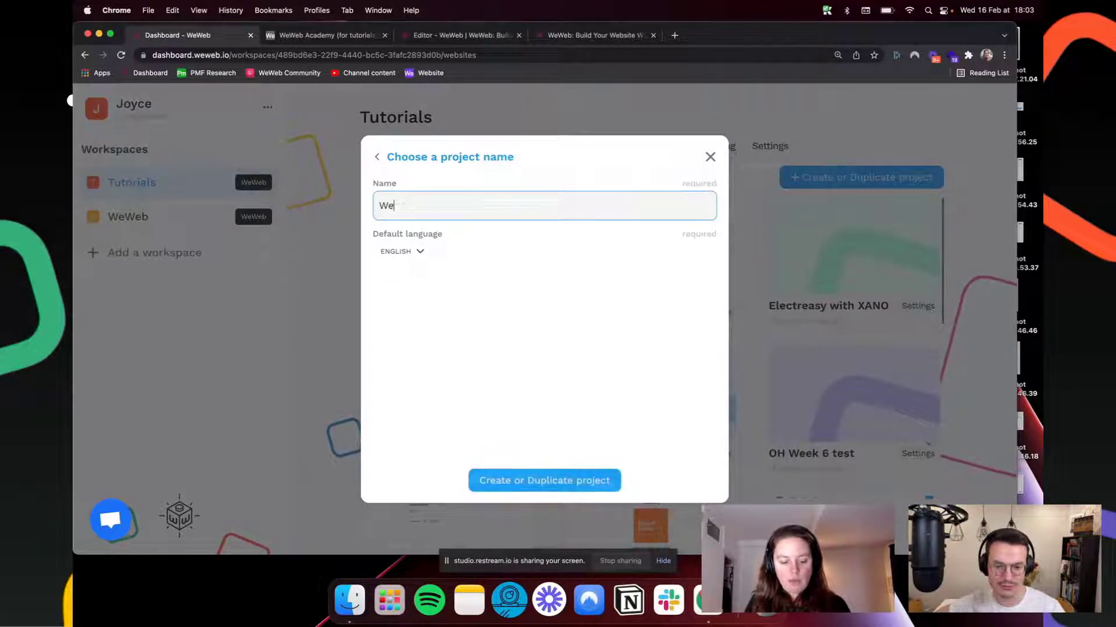
text(Web Academy)
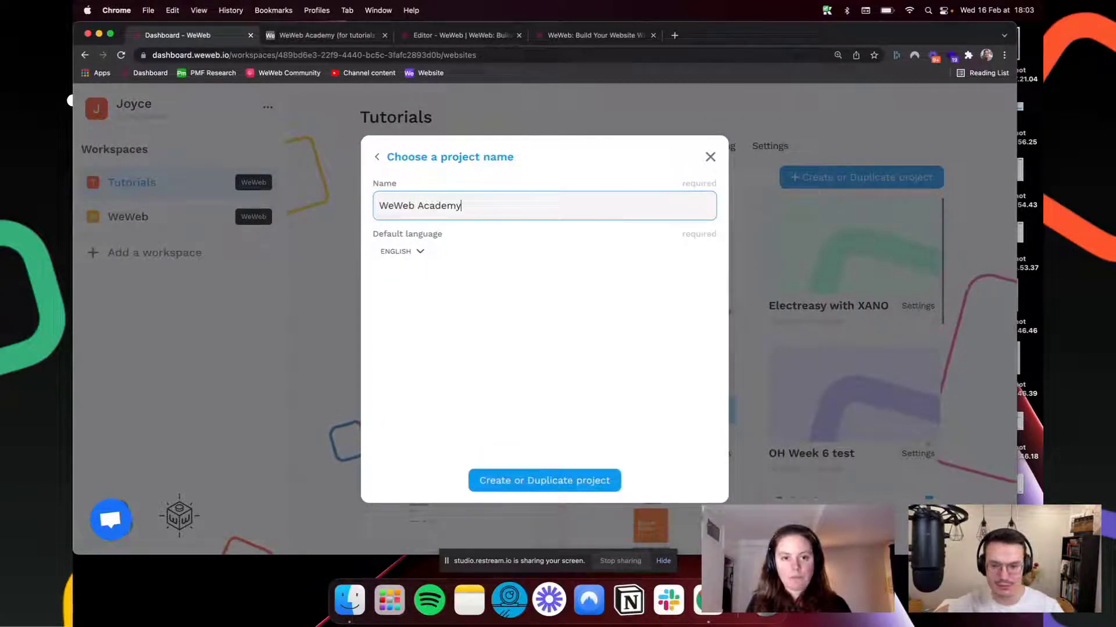
text( OH)
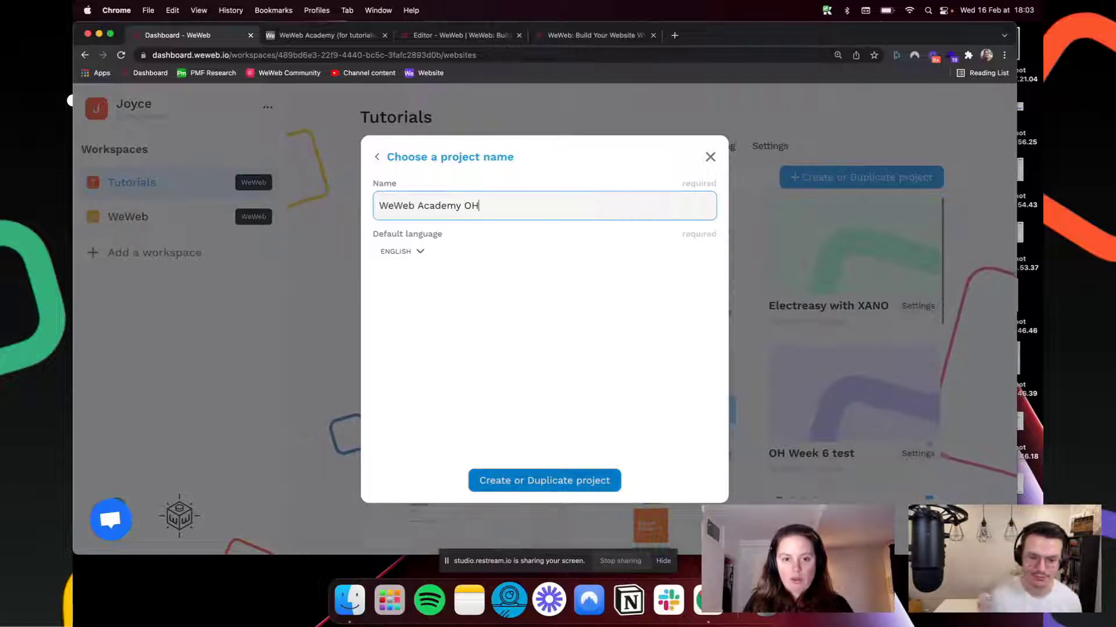
click(536, 482)
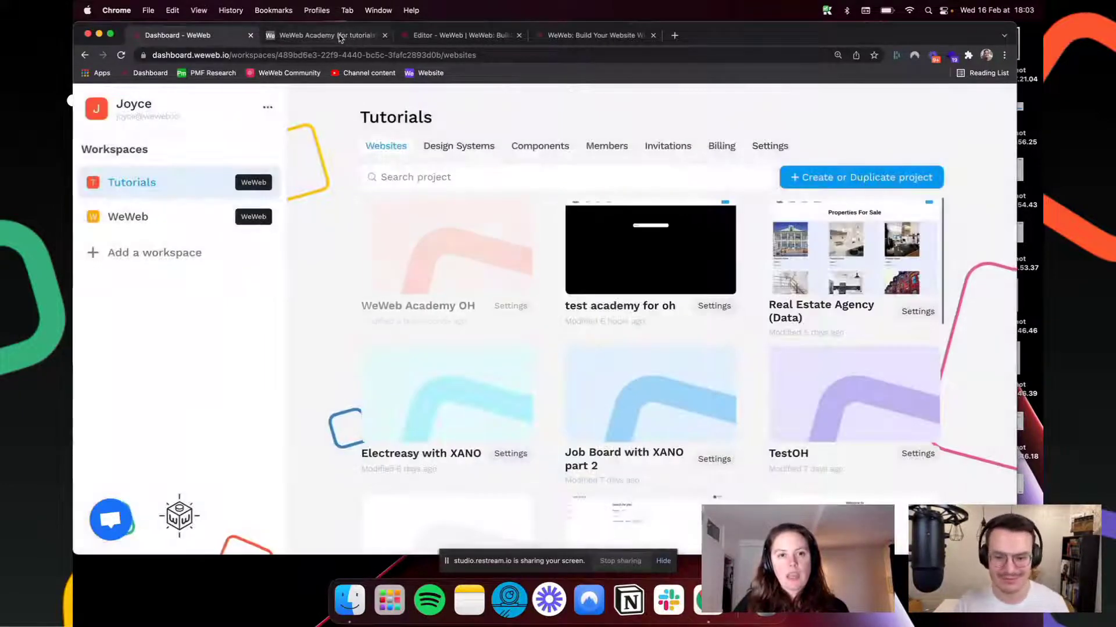
Step: View the published lessons table in Airtable and the course filters on the WeWeb academy page
click(340, 36)
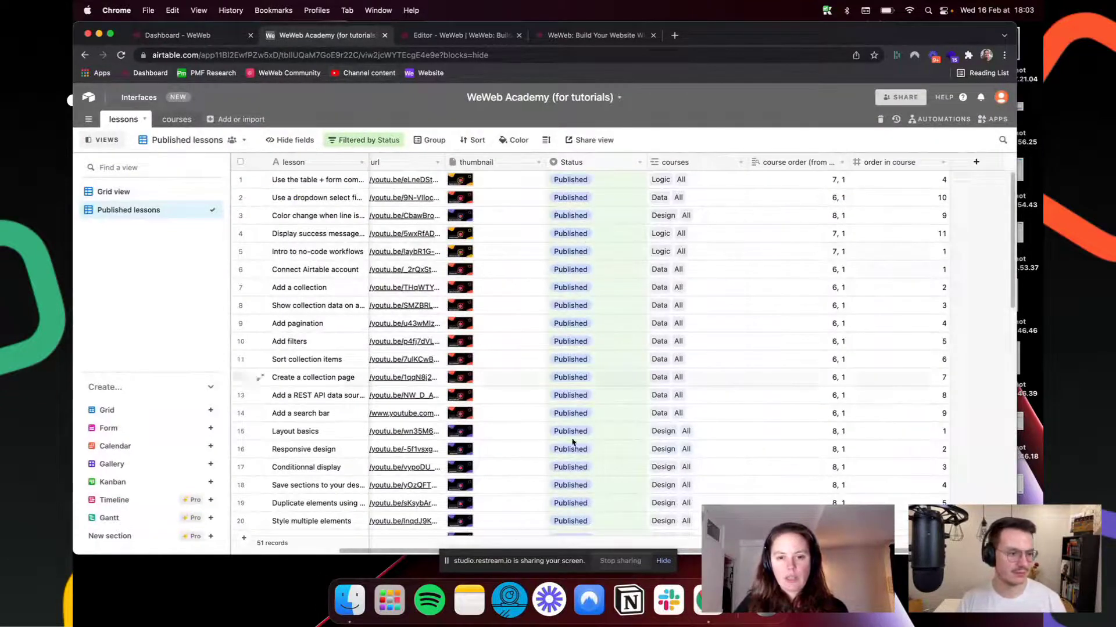
scroll(366, 555, left, 5)
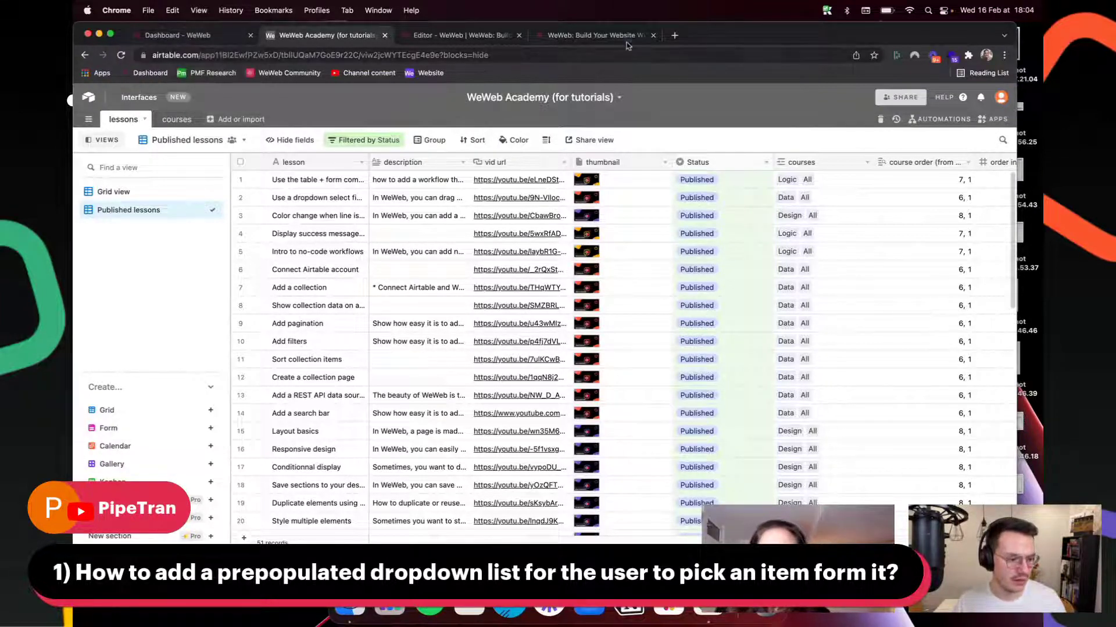
click(608, 35)
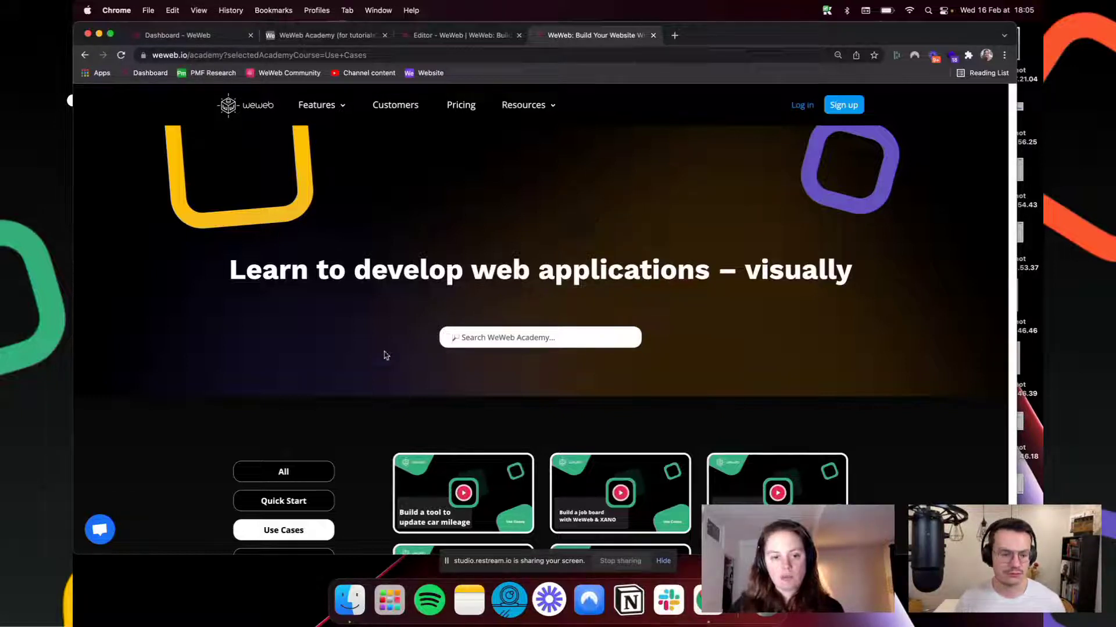
scroll(301, 486, down, 3)
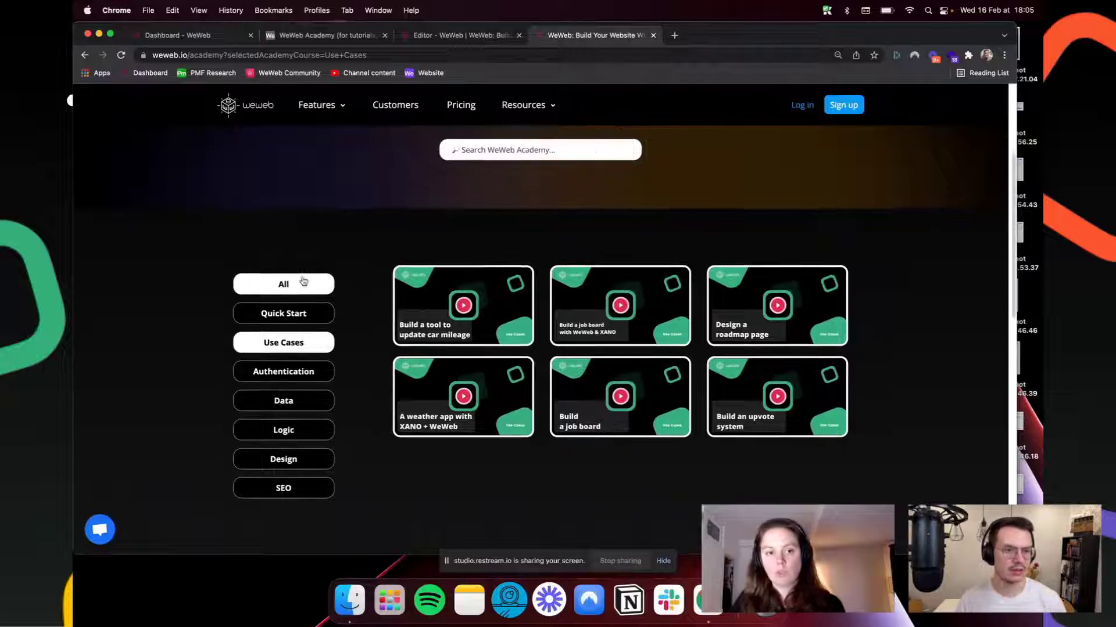
scroll(302, 281, up, 3)
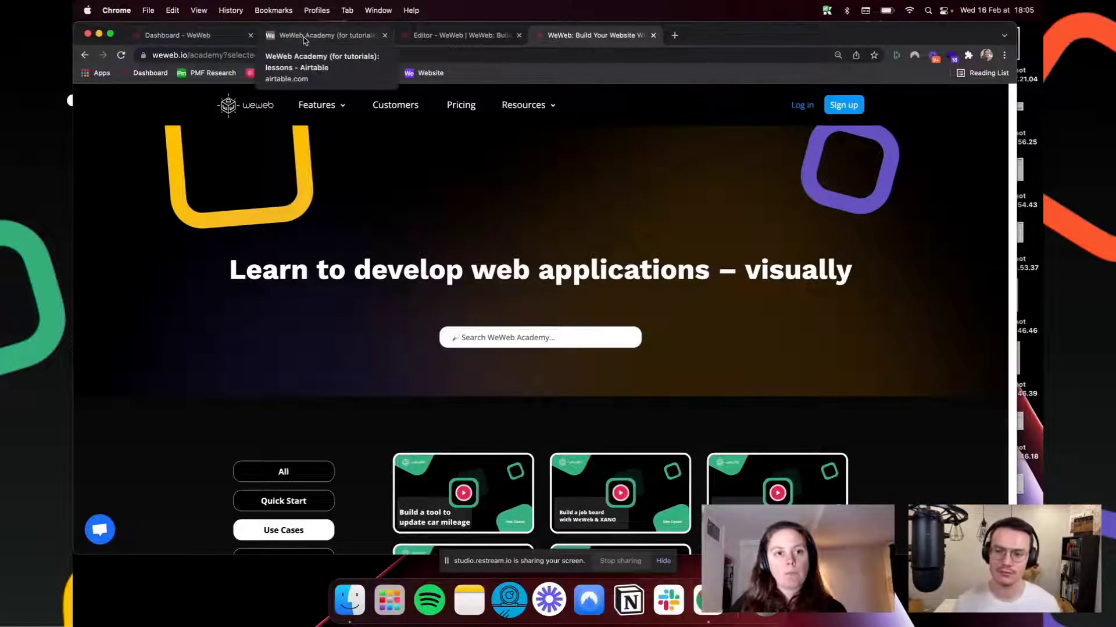
Step: Switch to the Airtable base and review the records in the Published lessons view
click(318, 35)
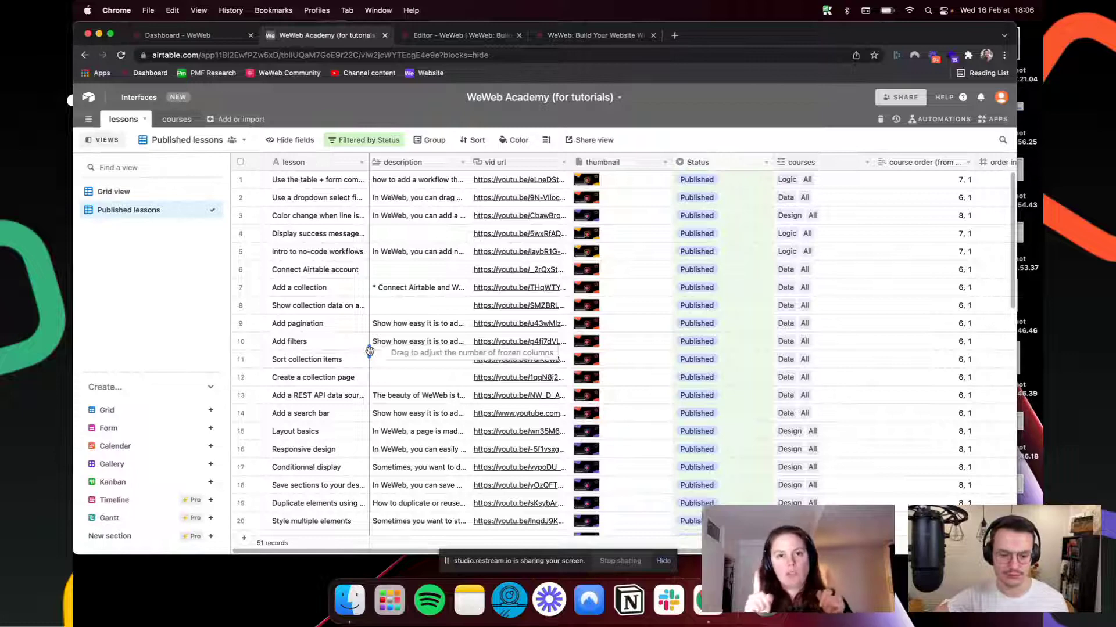
scroll(309, 234, down, 2)
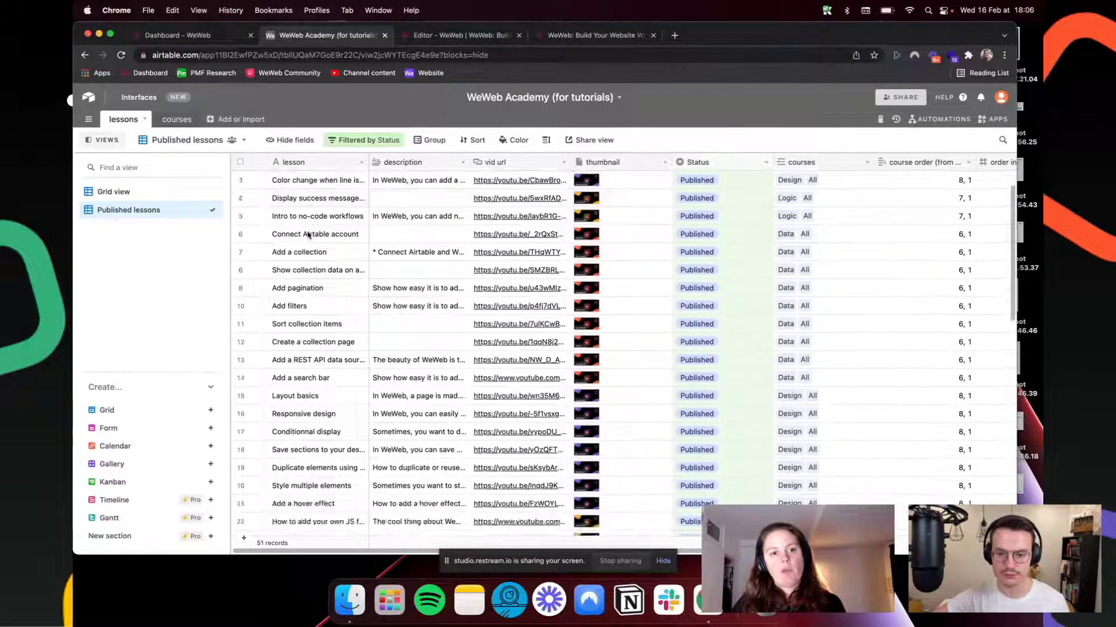
scroll(309, 235, down, 5)
scroll(308, 235, up, 5)
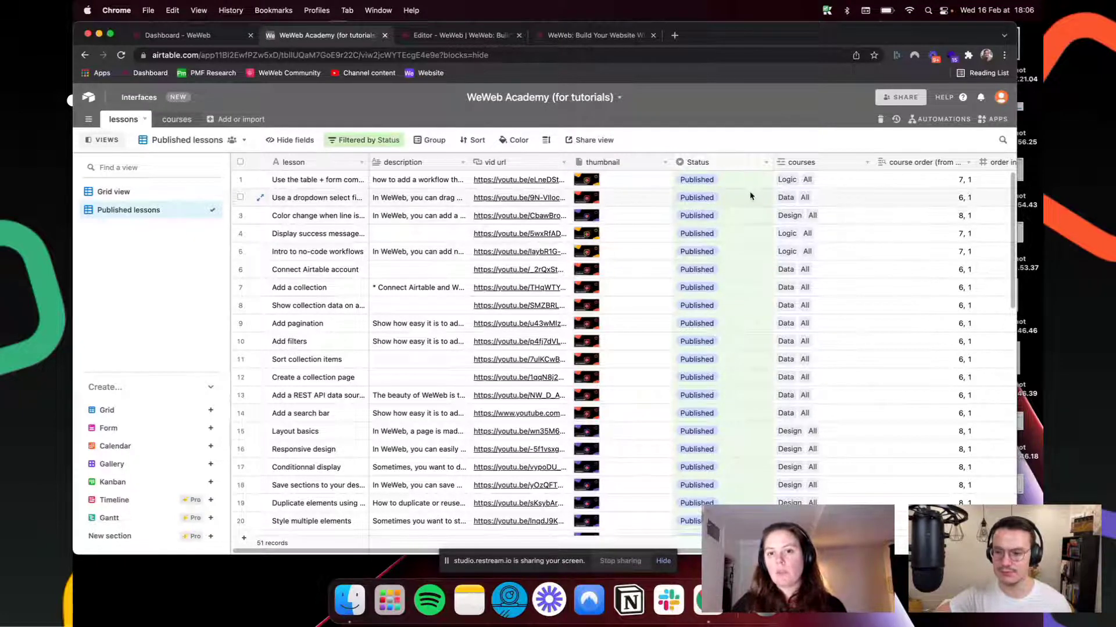
scroll(730, 290, down, 15)
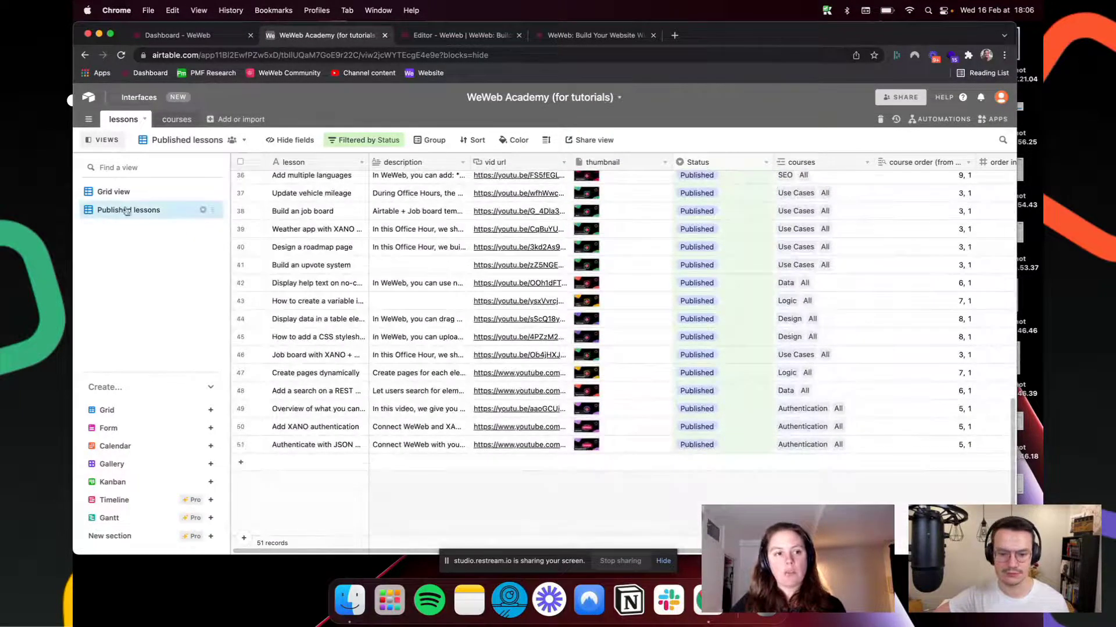
scroll(714, 302, up, 15)
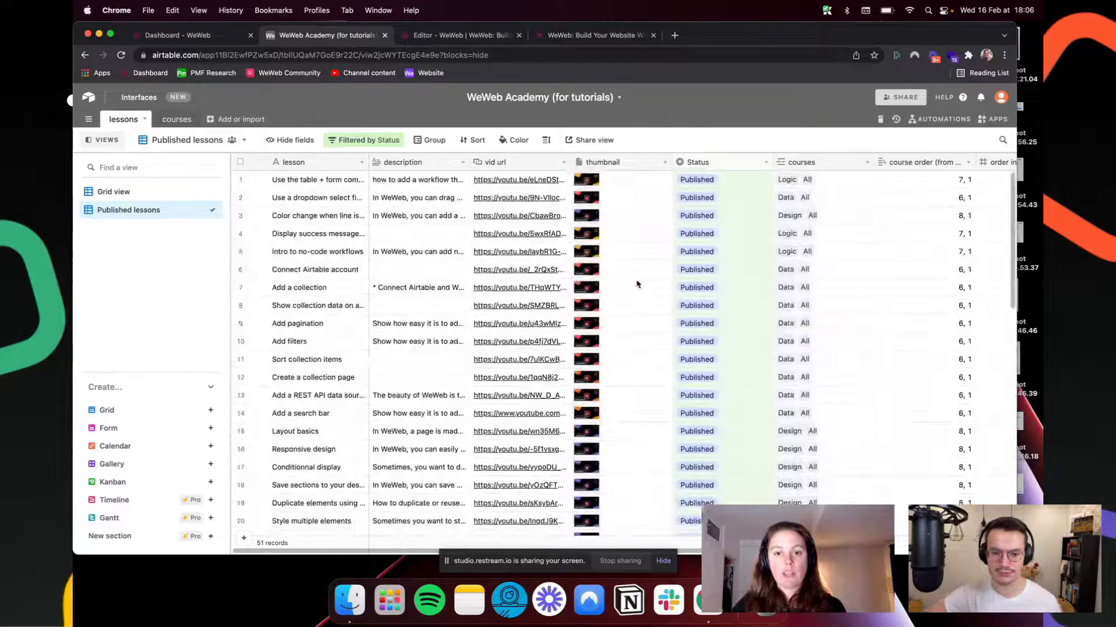
Step: Compare the lessons table's unfiltered Grid view with its Published lessons view
click(116, 192)
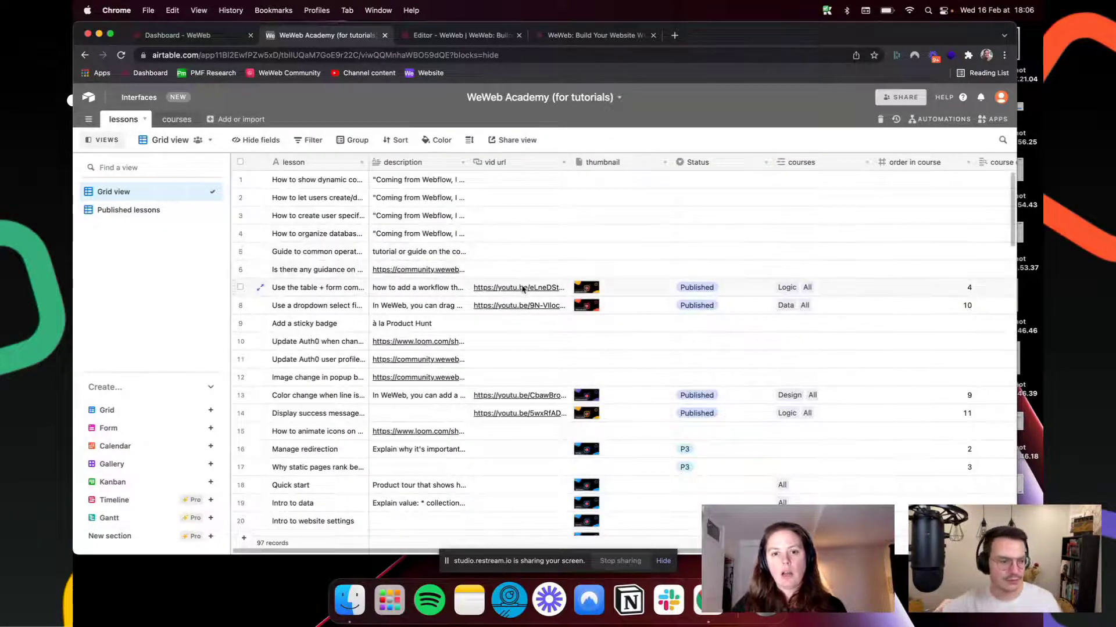
scroll(500, 296, down, 5)
scroll(517, 291, up, 5)
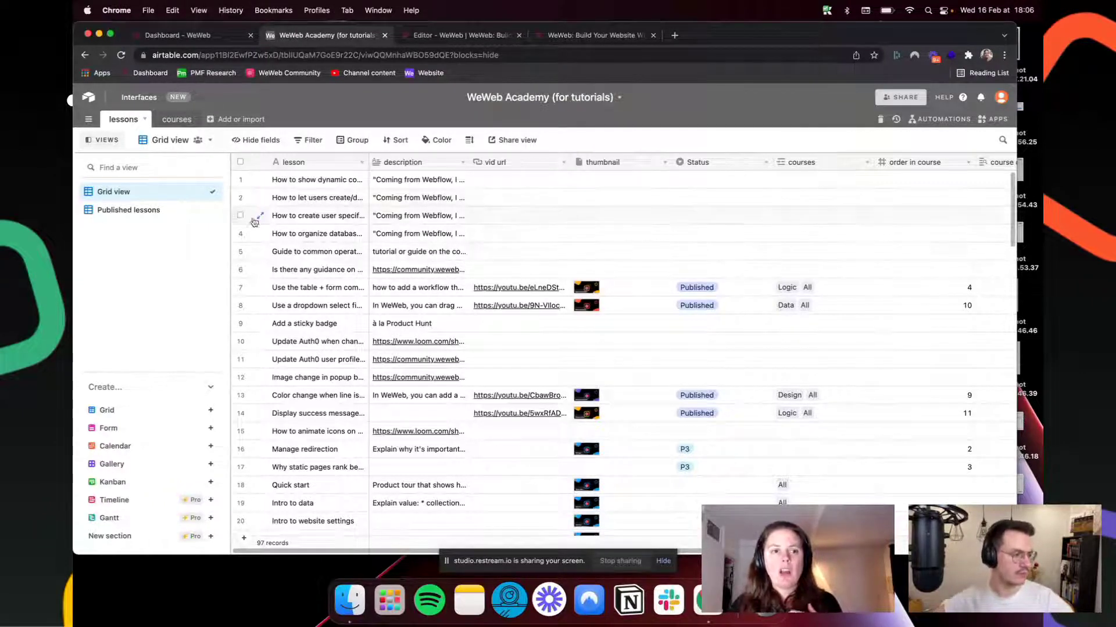
click(145, 211)
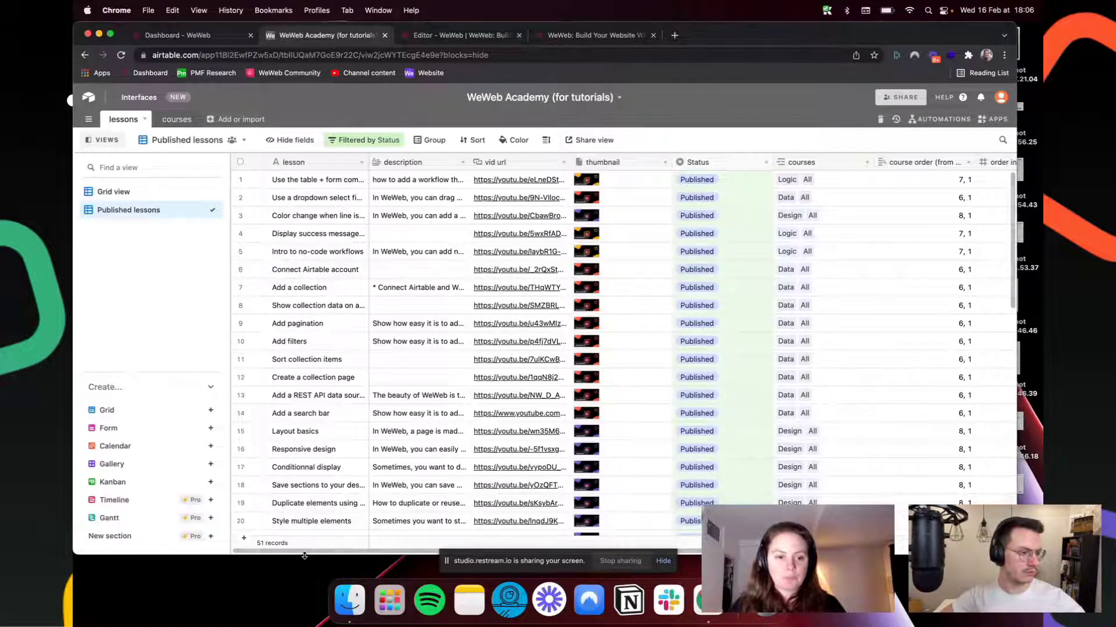
Step: Examine how the order fields and courses in the Airtable lessons and courses tables relate to the academy page's course filters
drag(321, 553, 457, 552)
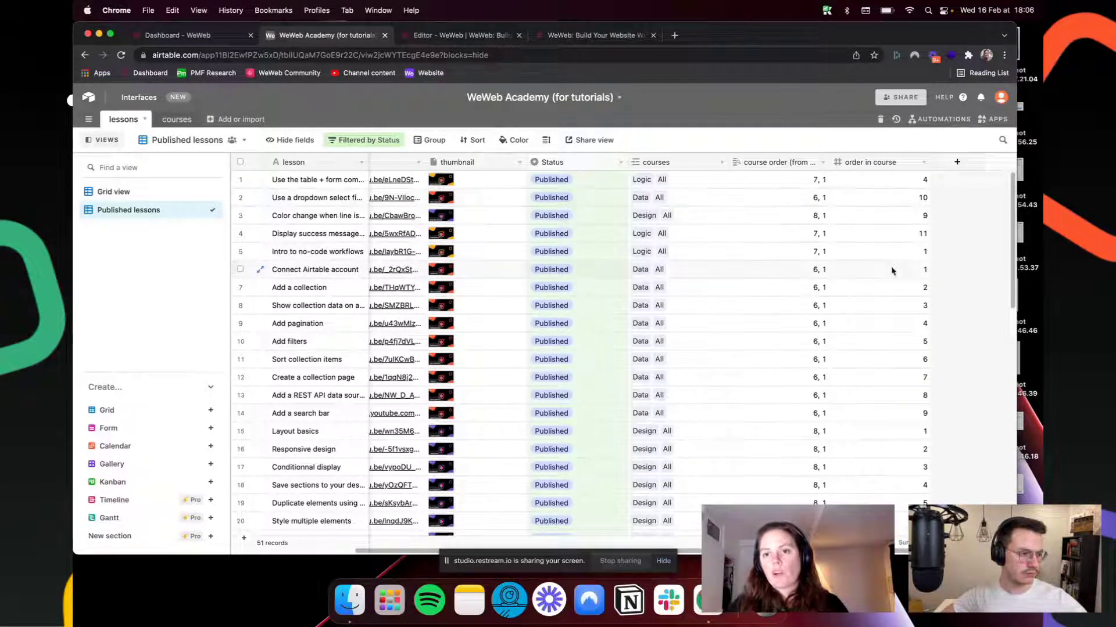
click(177, 120)
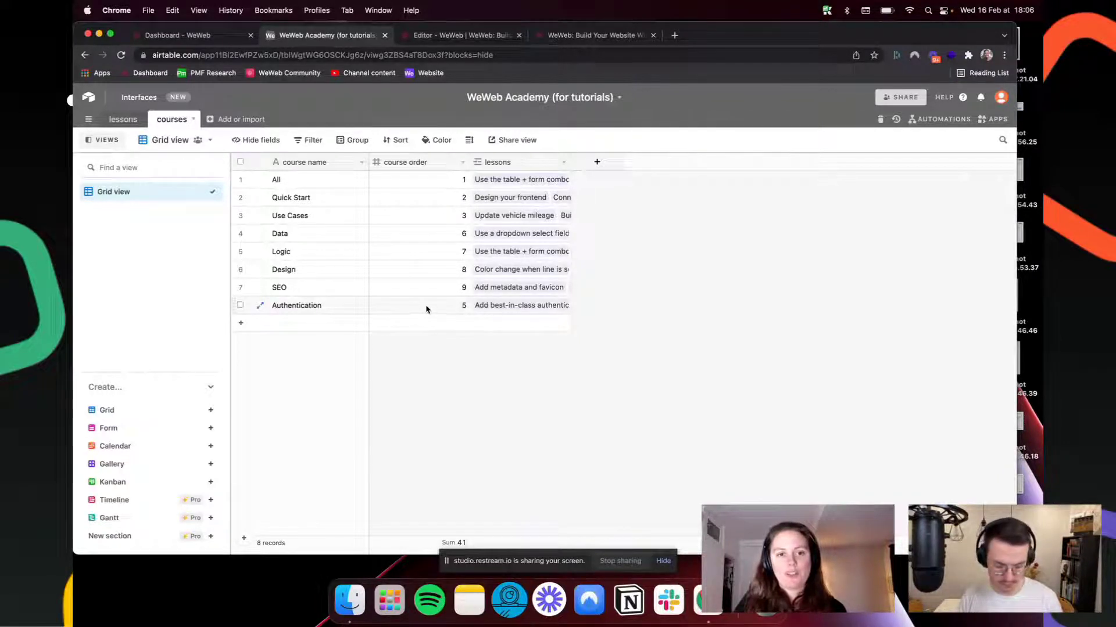
click(567, 35)
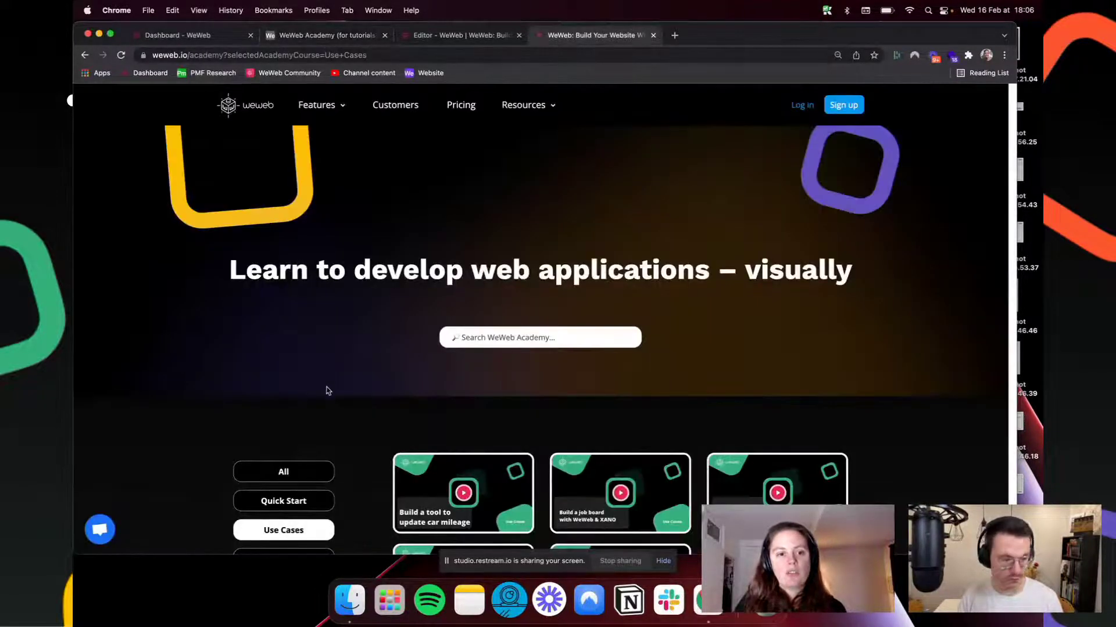
scroll(319, 426, down, 3)
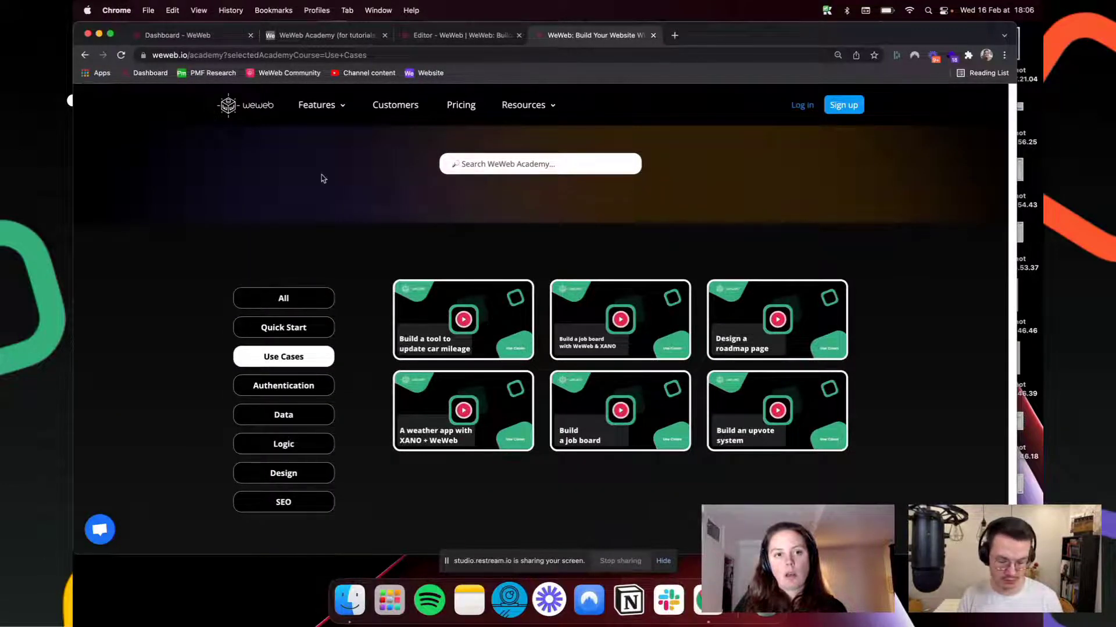
click(328, 36)
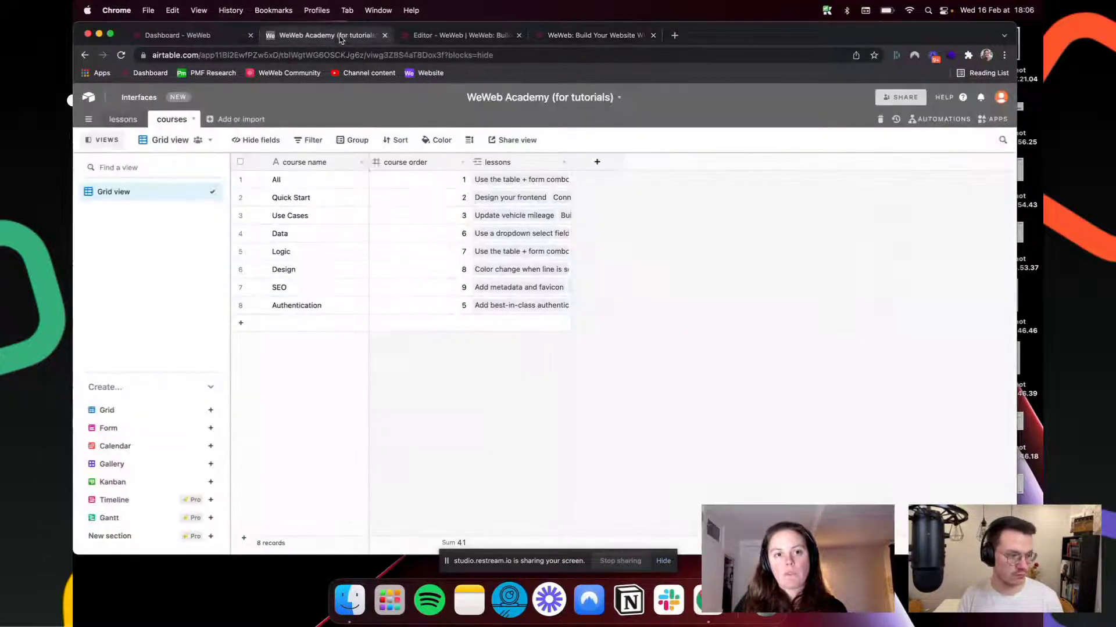
click(123, 119)
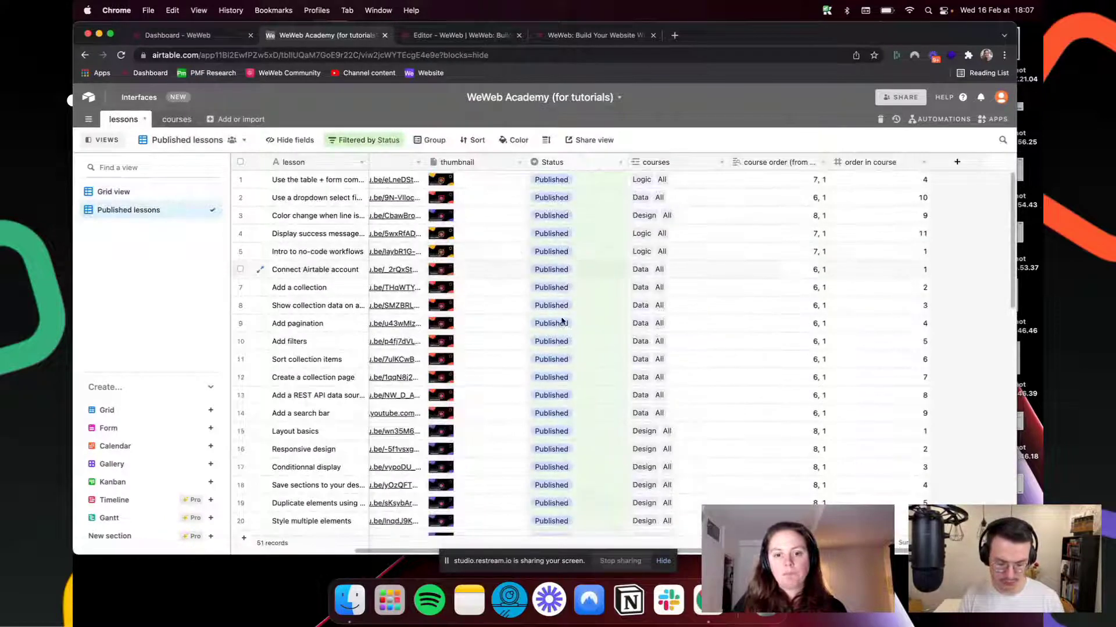
drag(369, 551, 246, 552)
Step: Open the WeWeb Academy OH project in the WeWeb editor and add the Airtable data source plugin
click(187, 36)
click(451, 248)
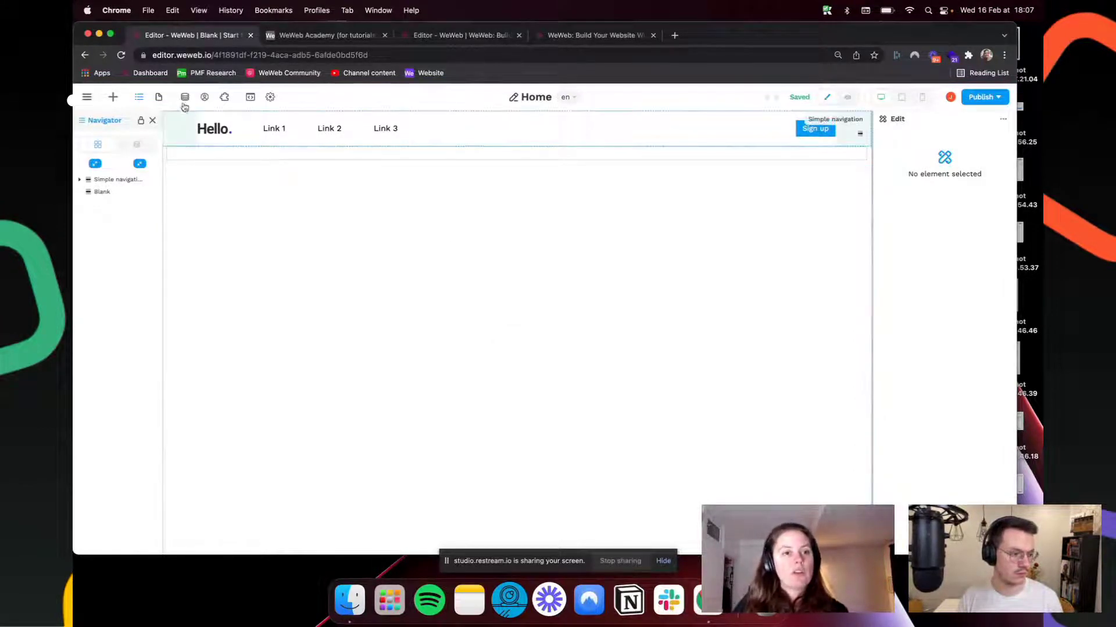
click(184, 100)
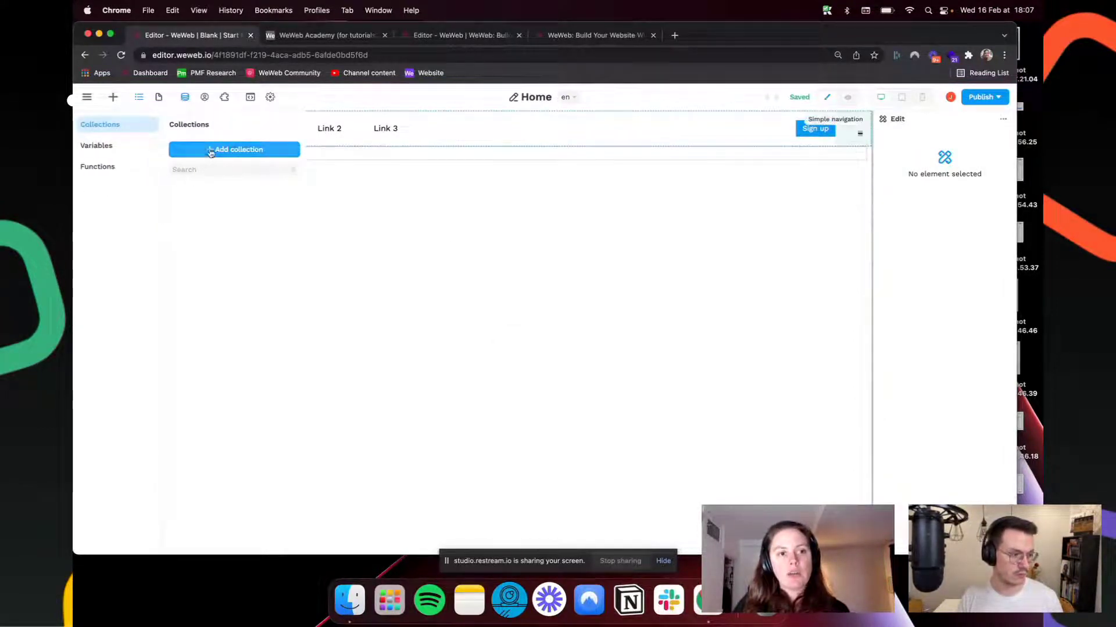
click(226, 97)
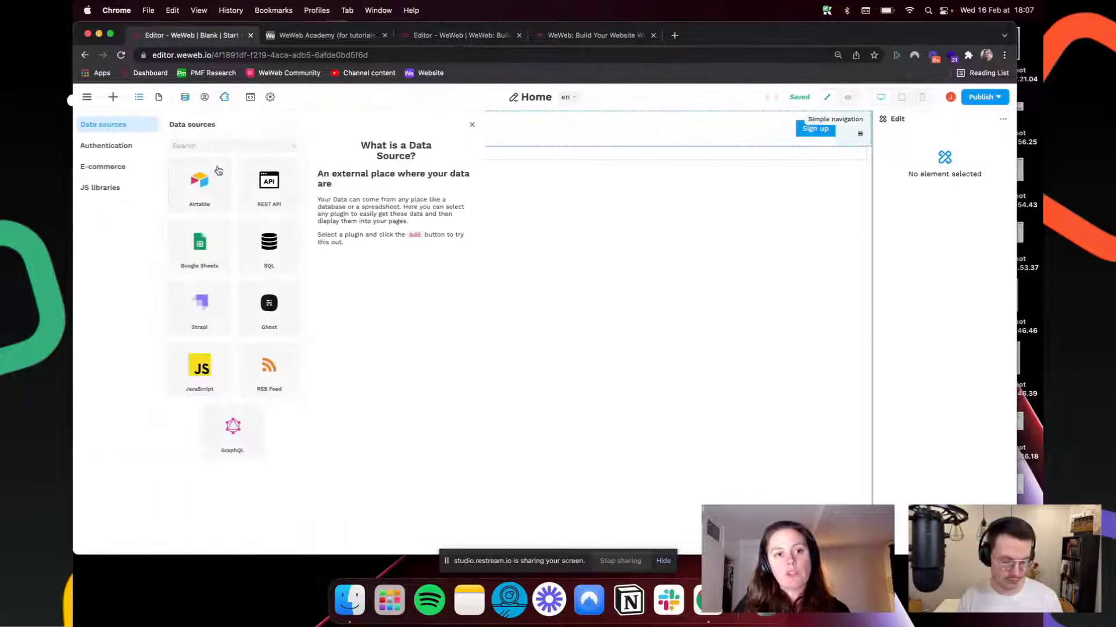
click(196, 186)
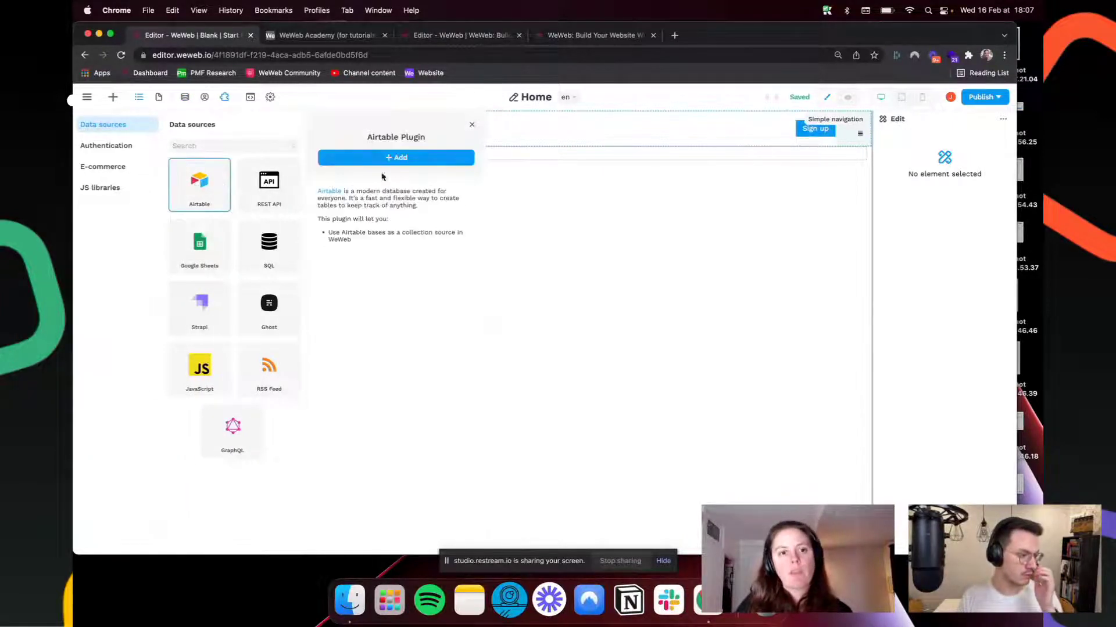
click(395, 155)
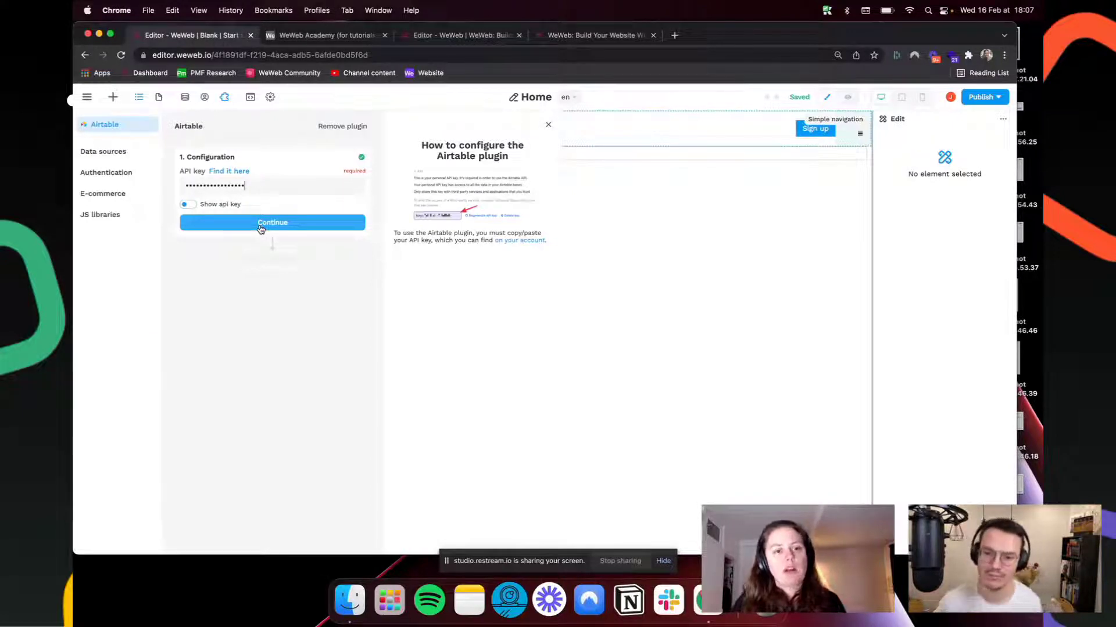
Step: Confirm the Airtable plugin configuration and create a dynamic collection named lessons with Airtable as its source
click(260, 228)
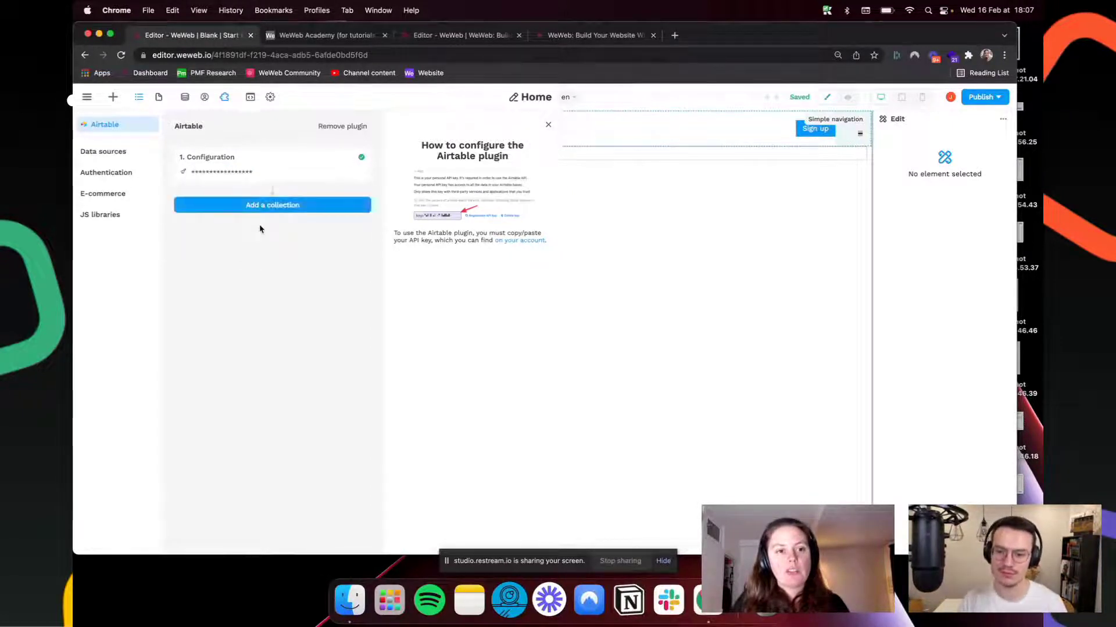
click(299, 208)
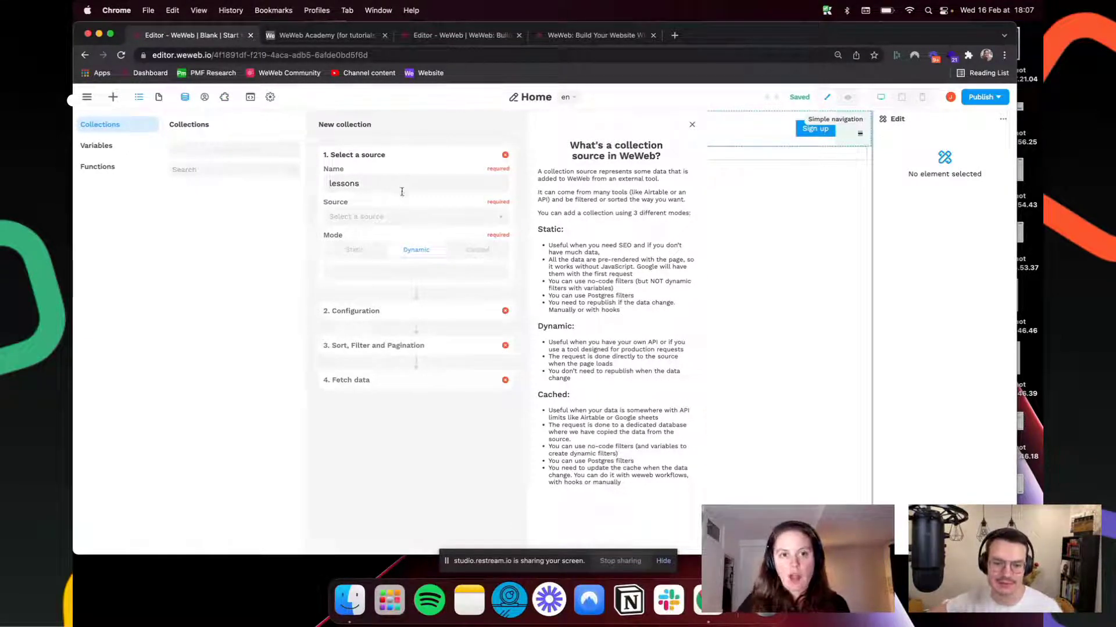
click(400, 218)
click(393, 234)
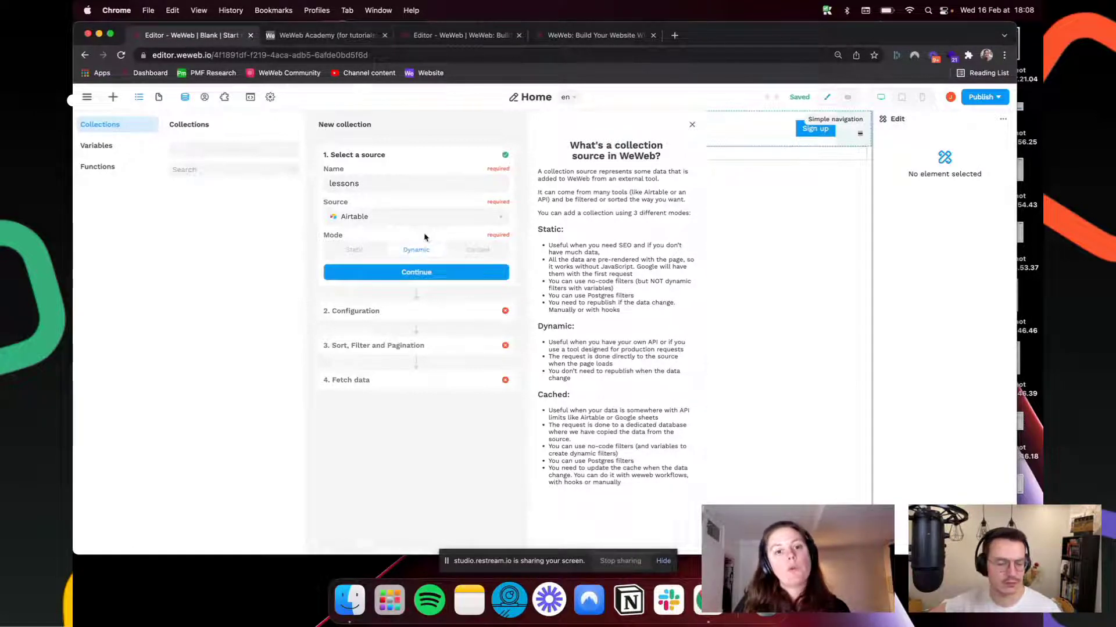
click(328, 35)
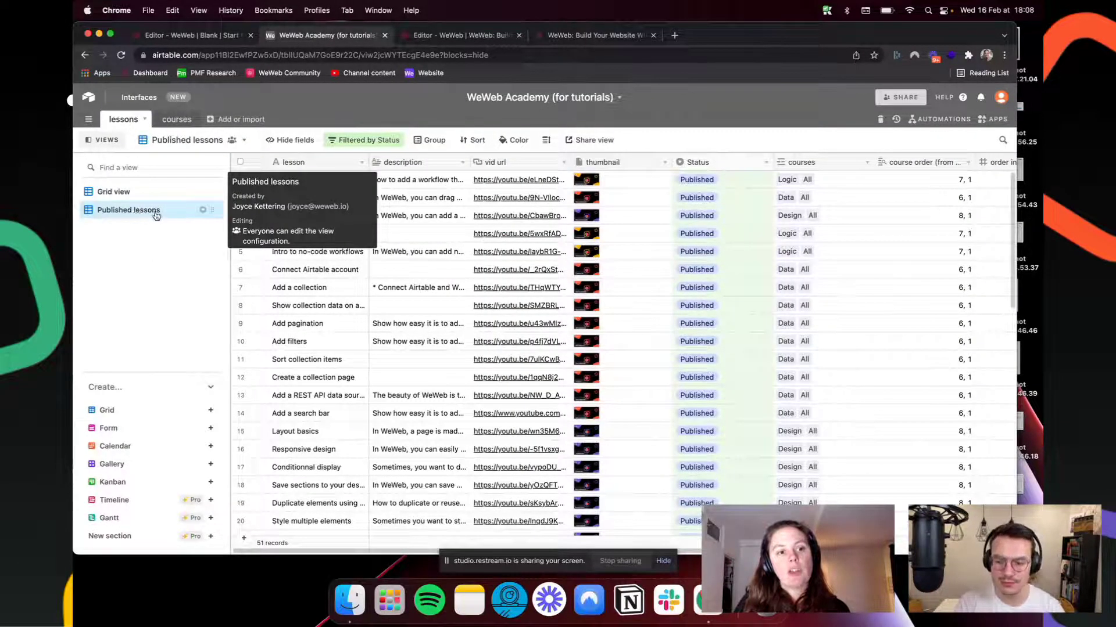
click(192, 35)
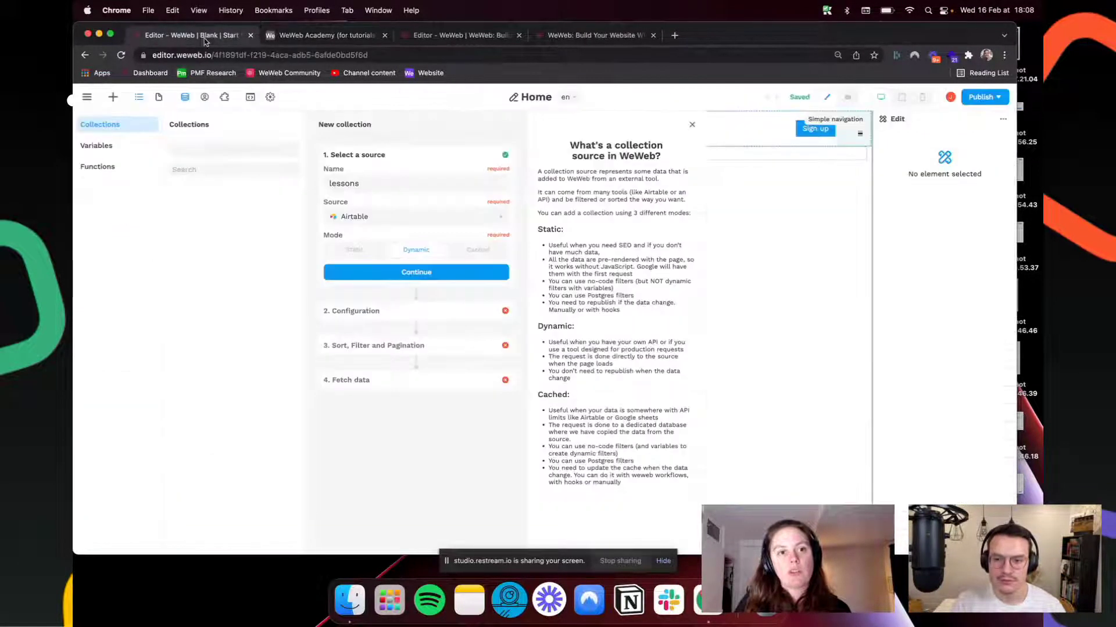
click(426, 277)
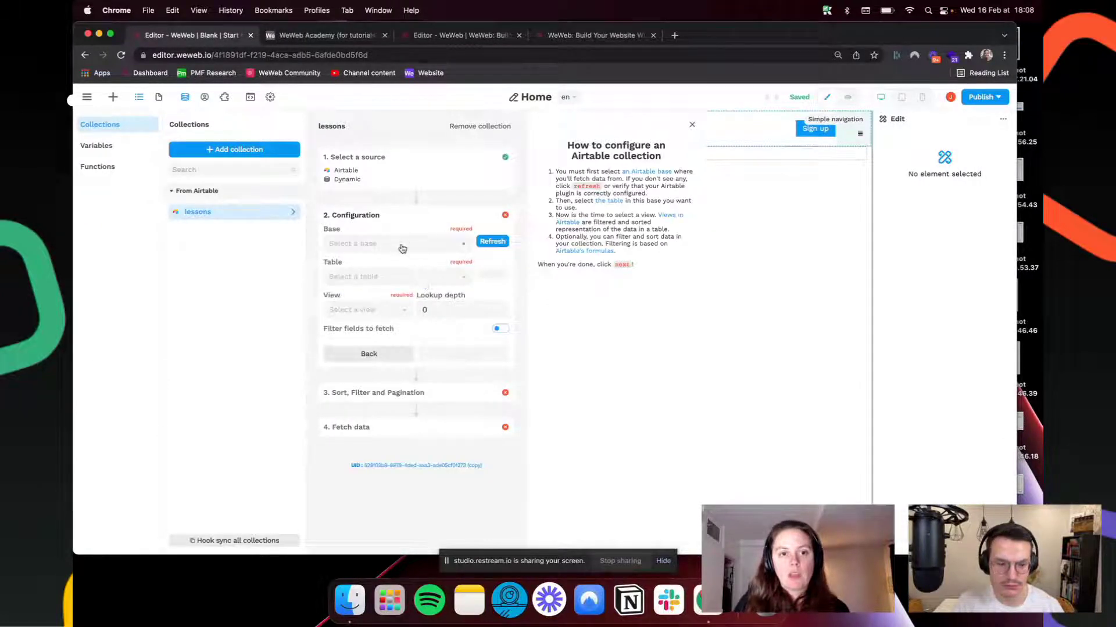
Step: Configure the lessons collection with the WeWeb Academy (for tutorials) base, the lessons table and the Published lessons view
click(402, 246)
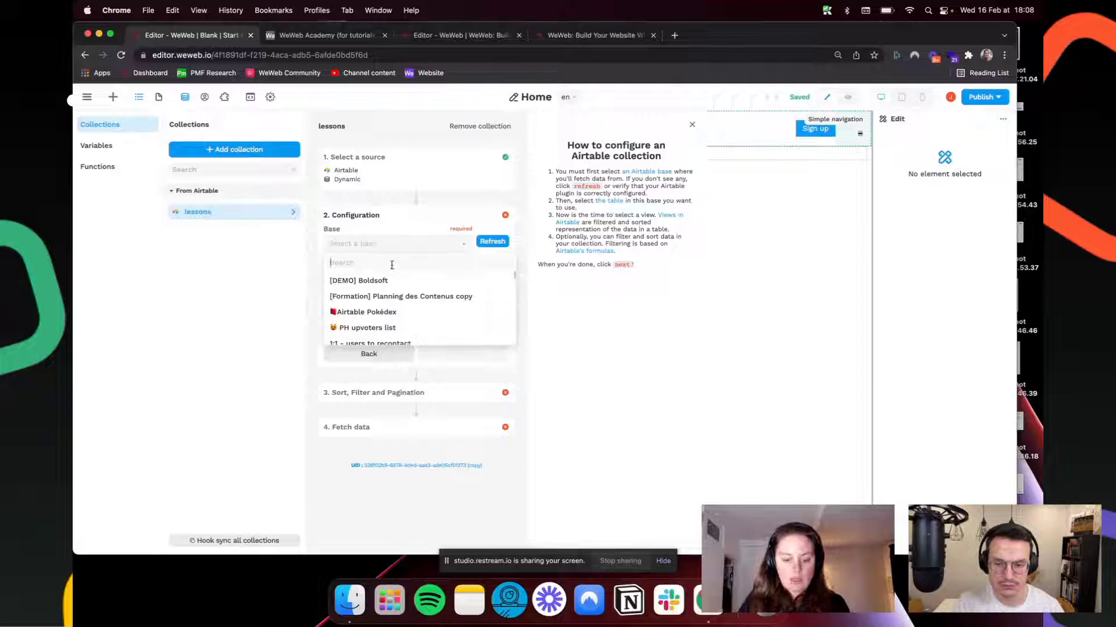
text(acade)
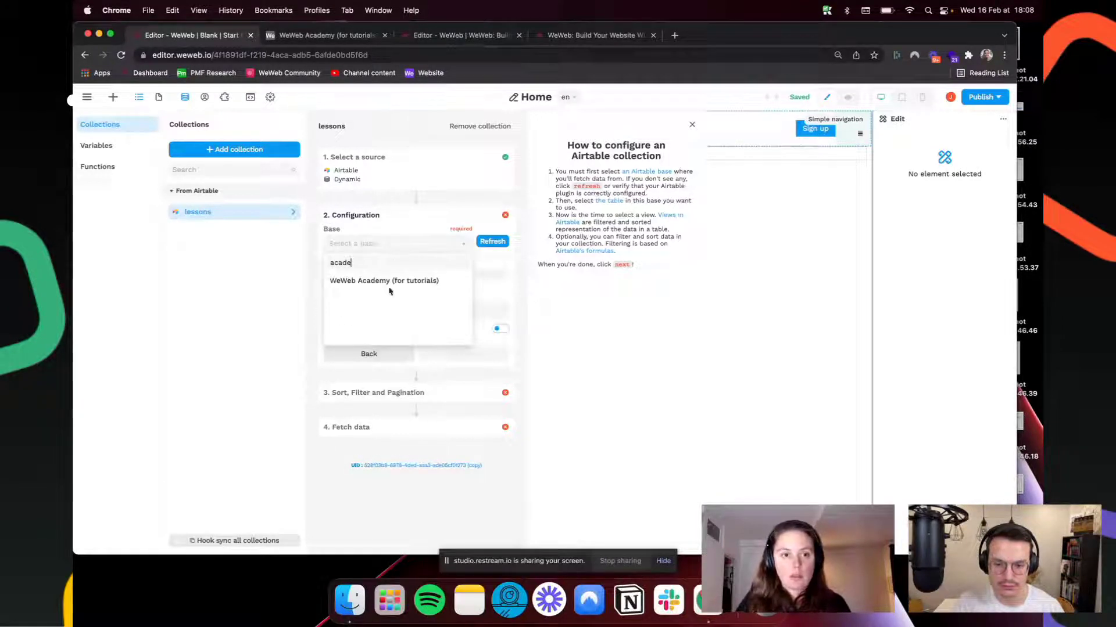
click(388, 282)
click(357, 277)
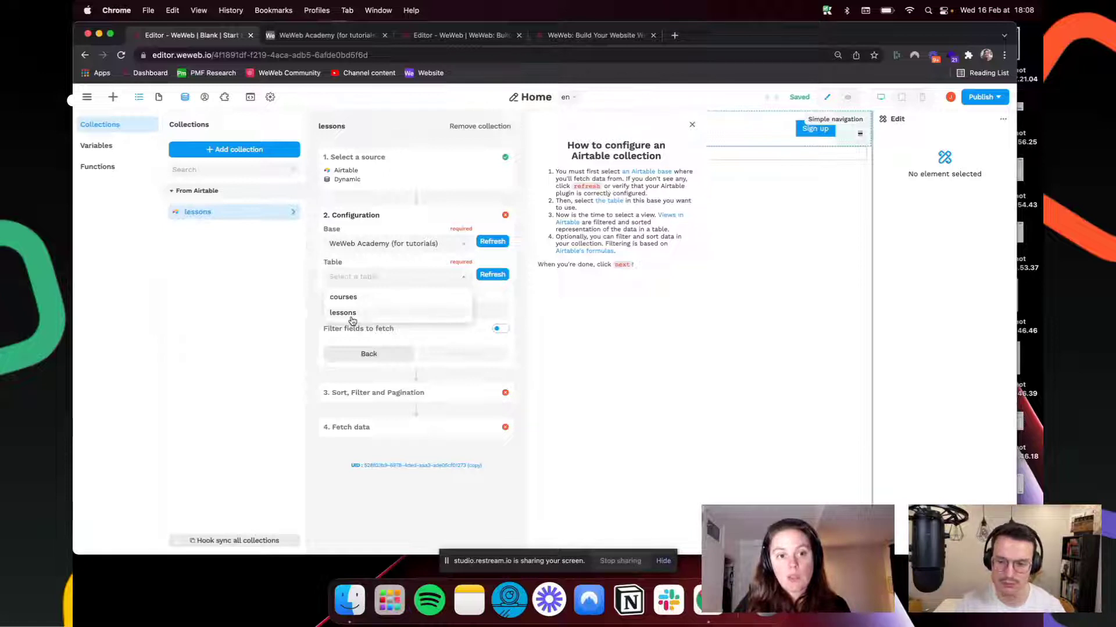
click(352, 318)
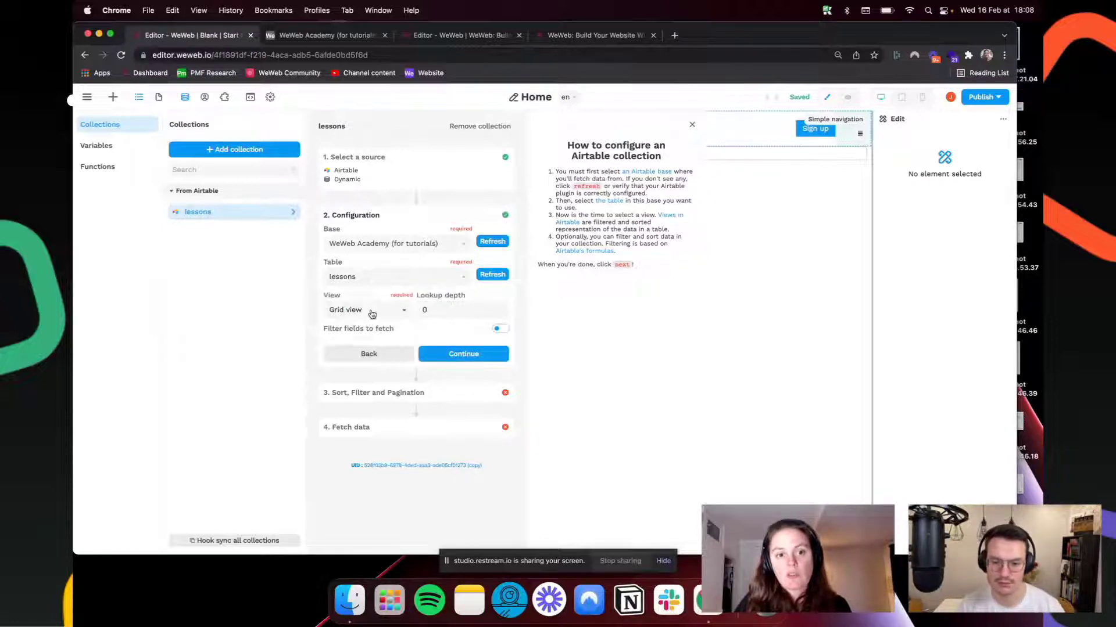
click(372, 313)
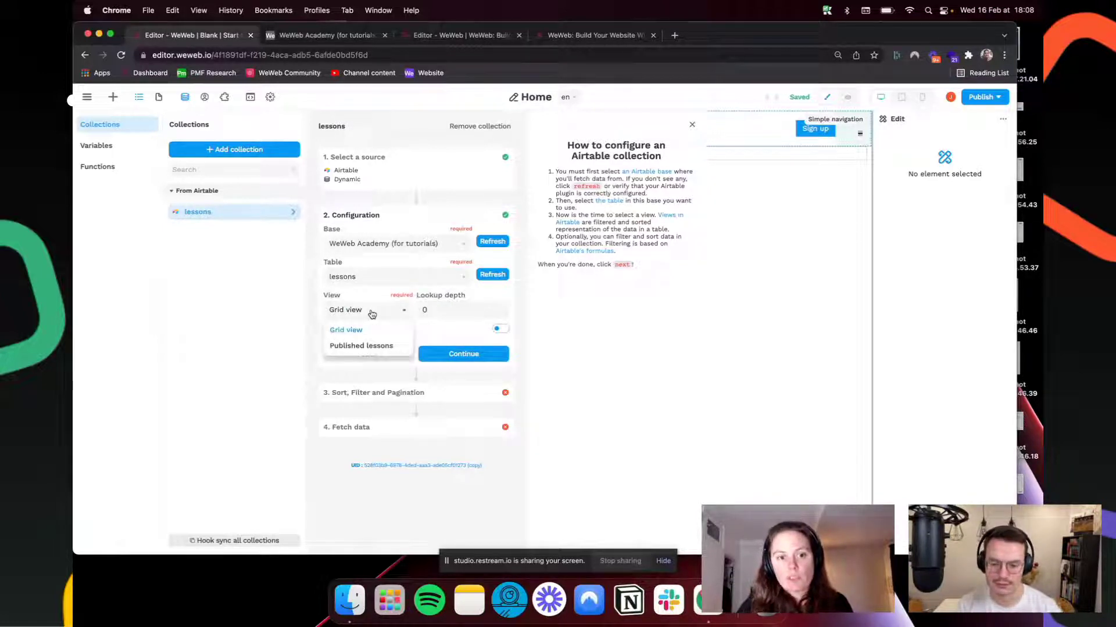
click(358, 347)
Step: Check the Status filter condition of the Published lessons view in Airtable and return to the WeWeb editor
click(301, 38)
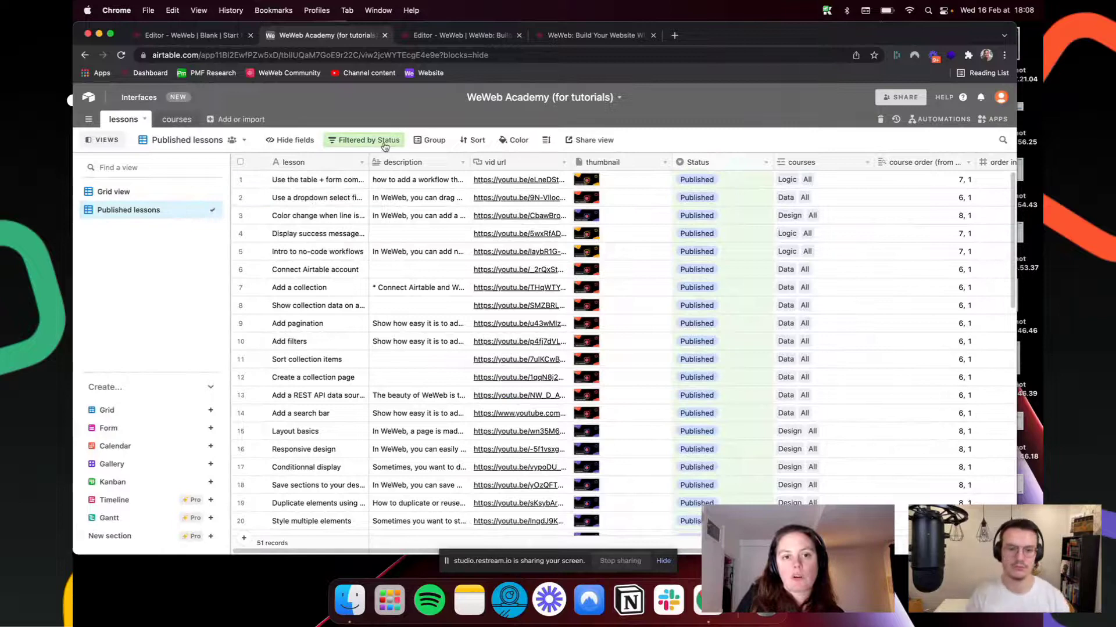
click(366, 140)
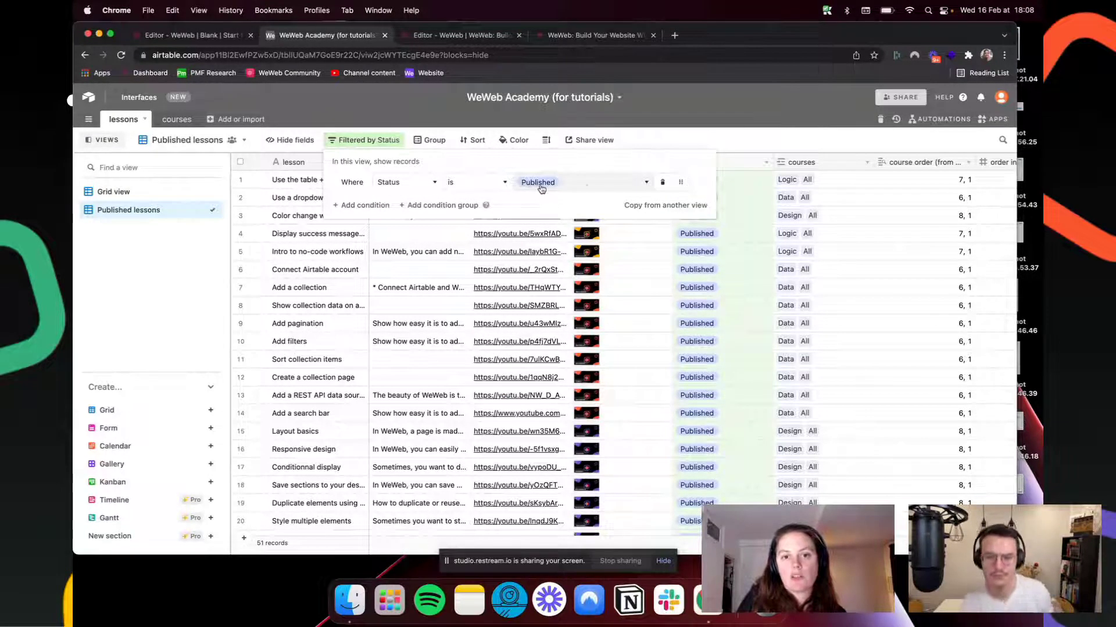
click(212, 37)
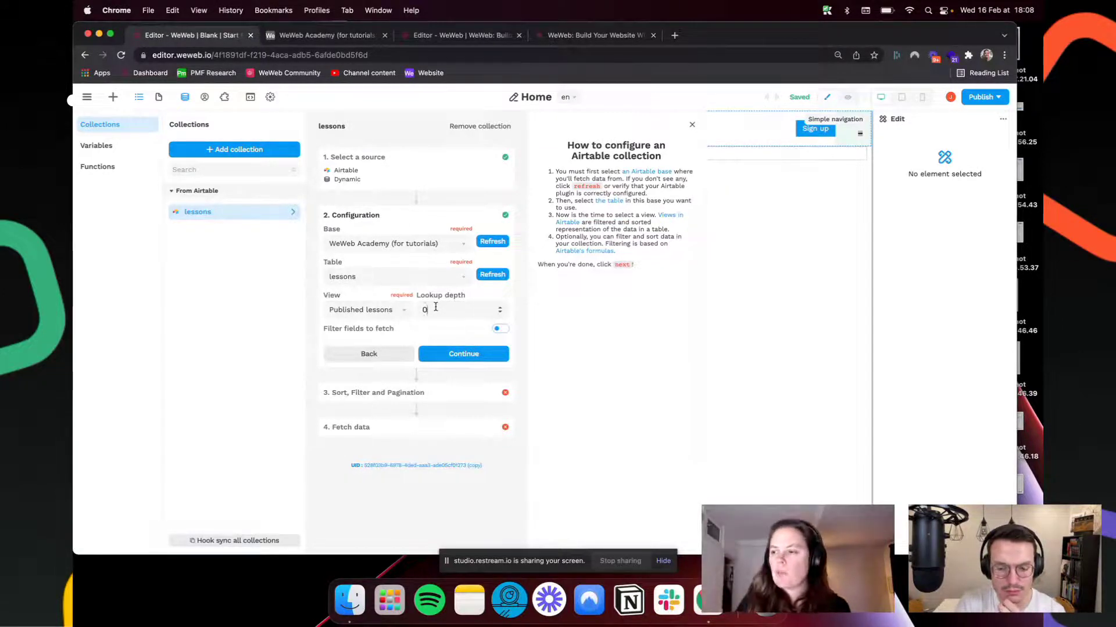
Step: Complete the collection's source configuration, then sort the lessons by course order (from courses) in ascending order and test it
click(451, 355)
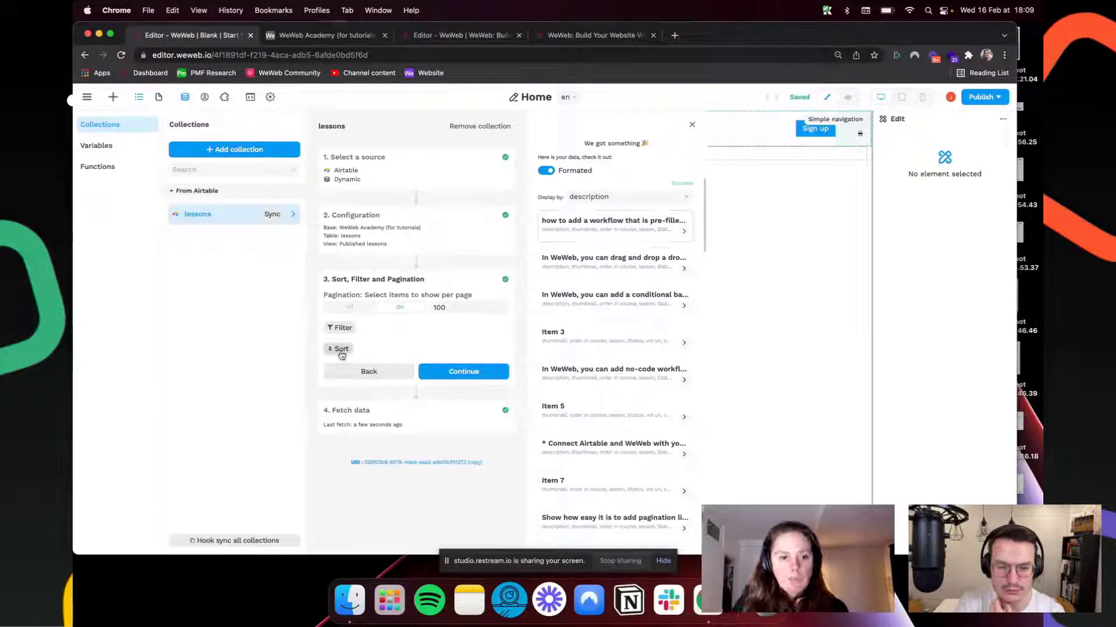
click(340, 350)
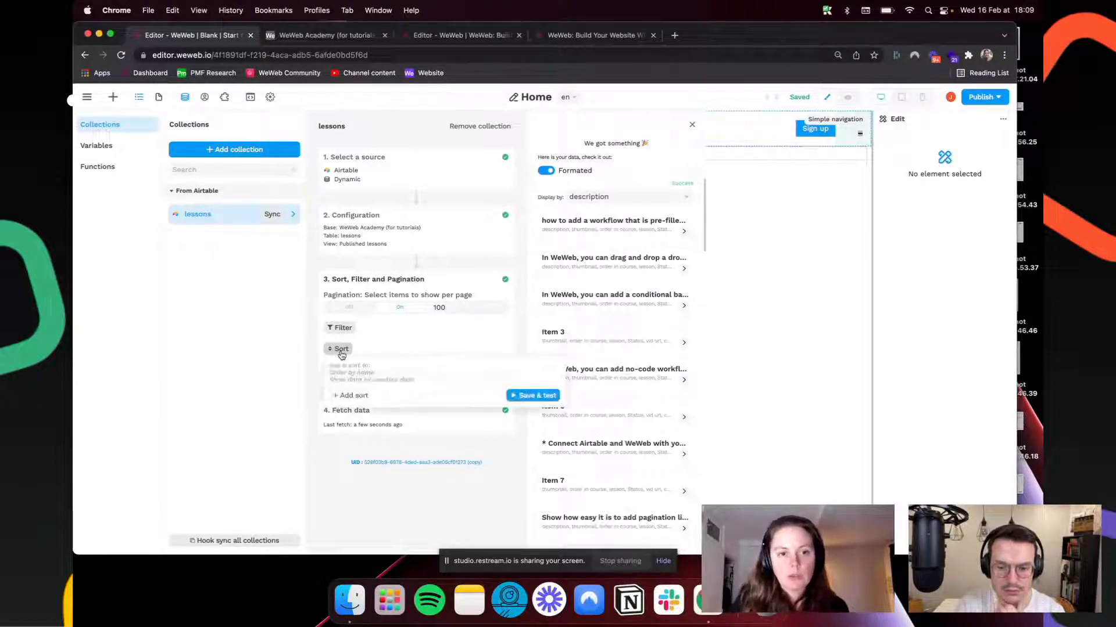
click(355, 396)
click(426, 371)
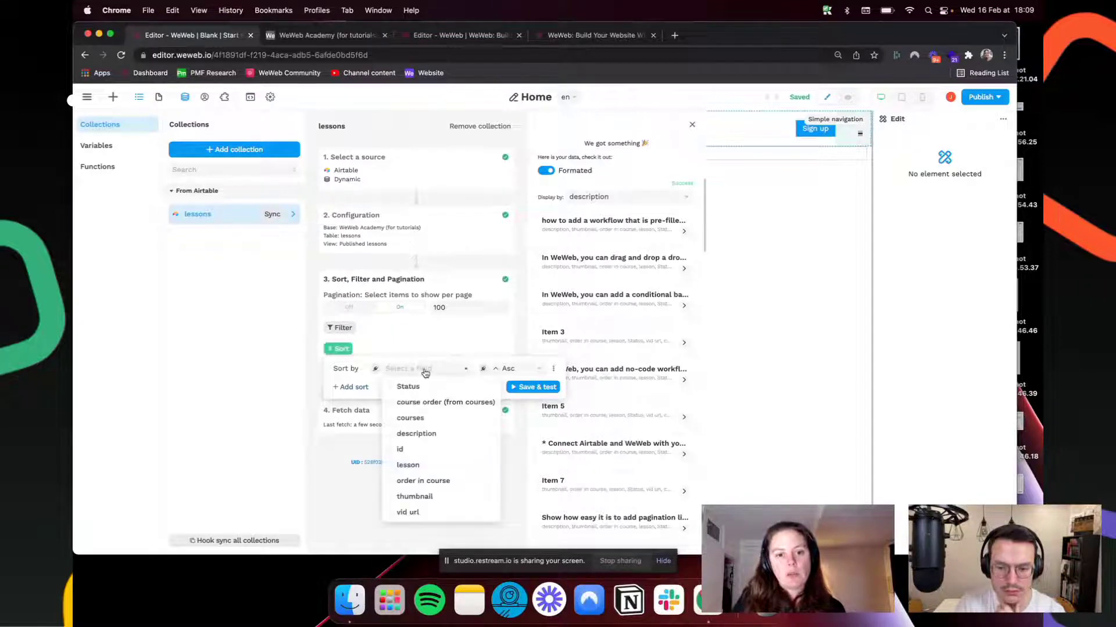
click(422, 468)
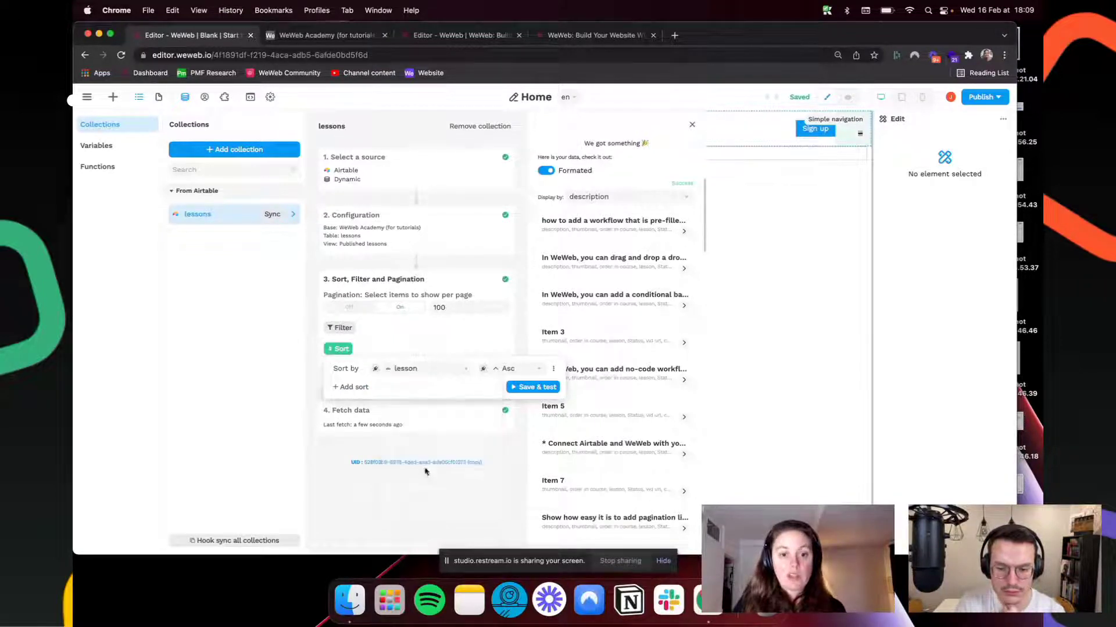
click(422, 367)
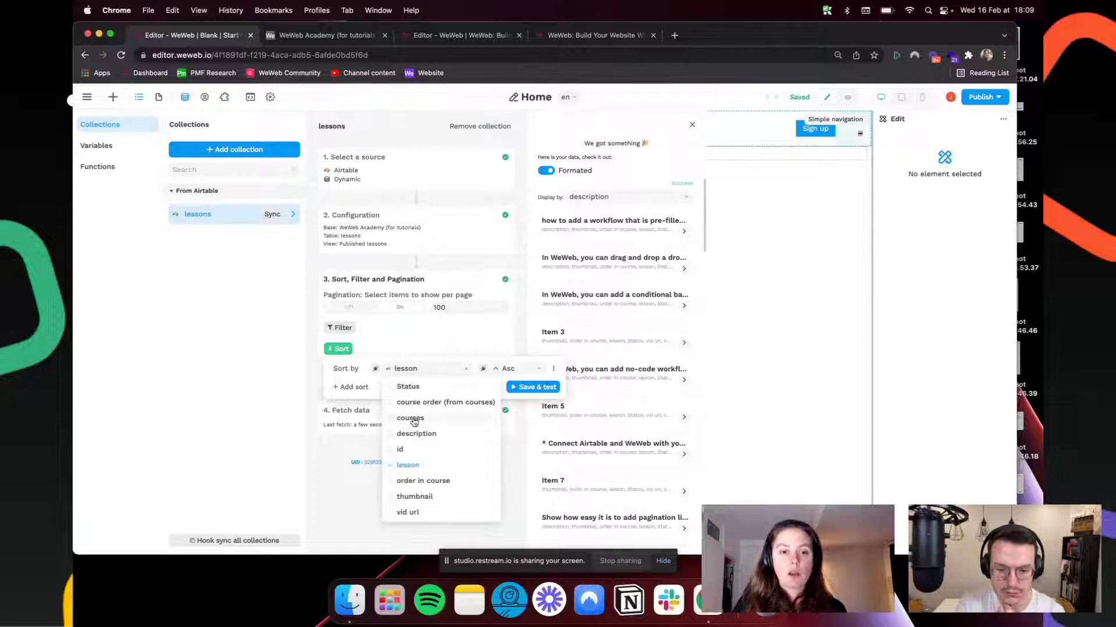
click(414, 420)
click(425, 370)
click(424, 405)
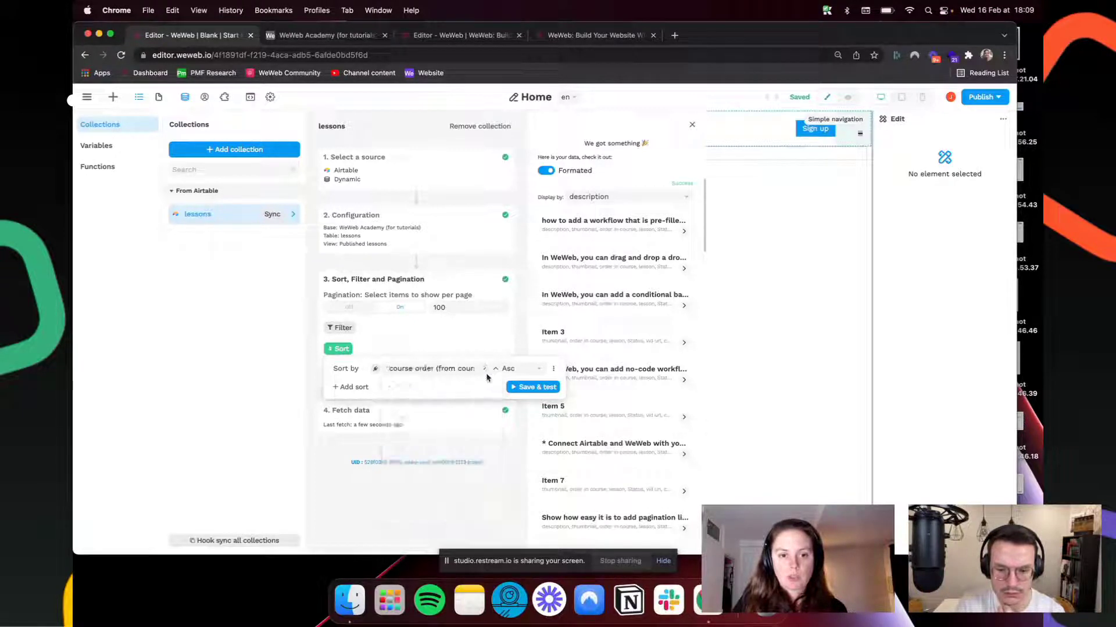
click(539, 367)
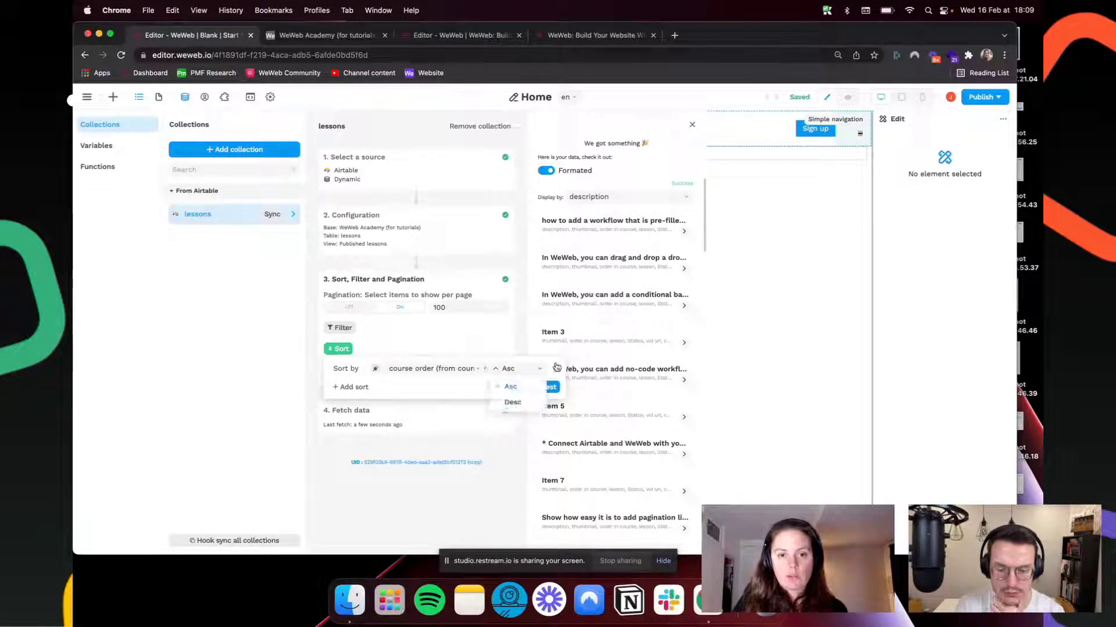
click(551, 388)
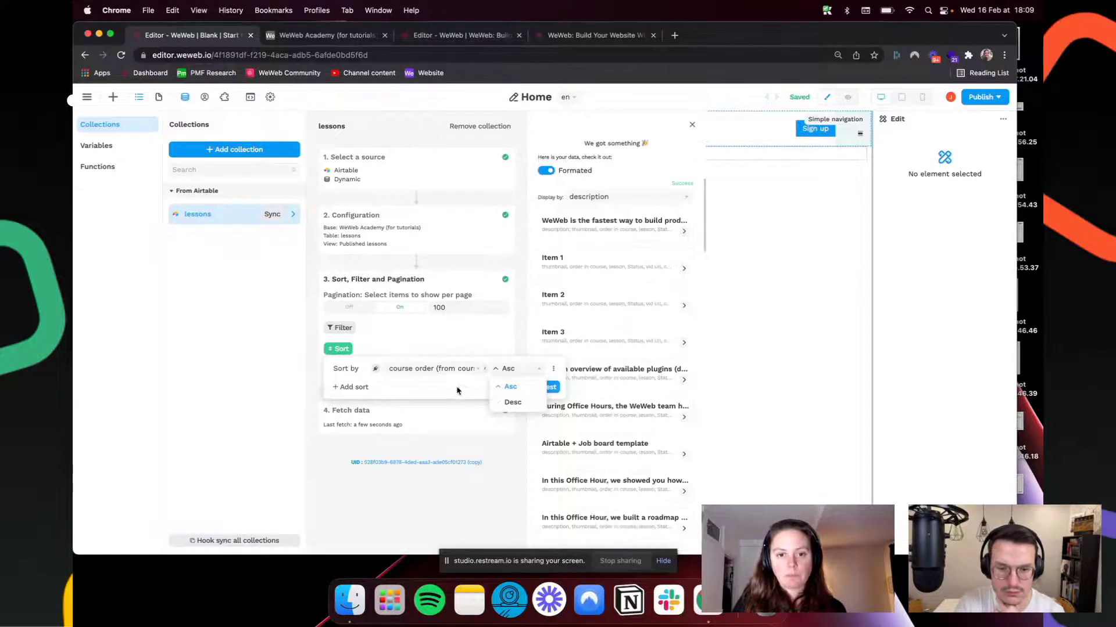
click(524, 373)
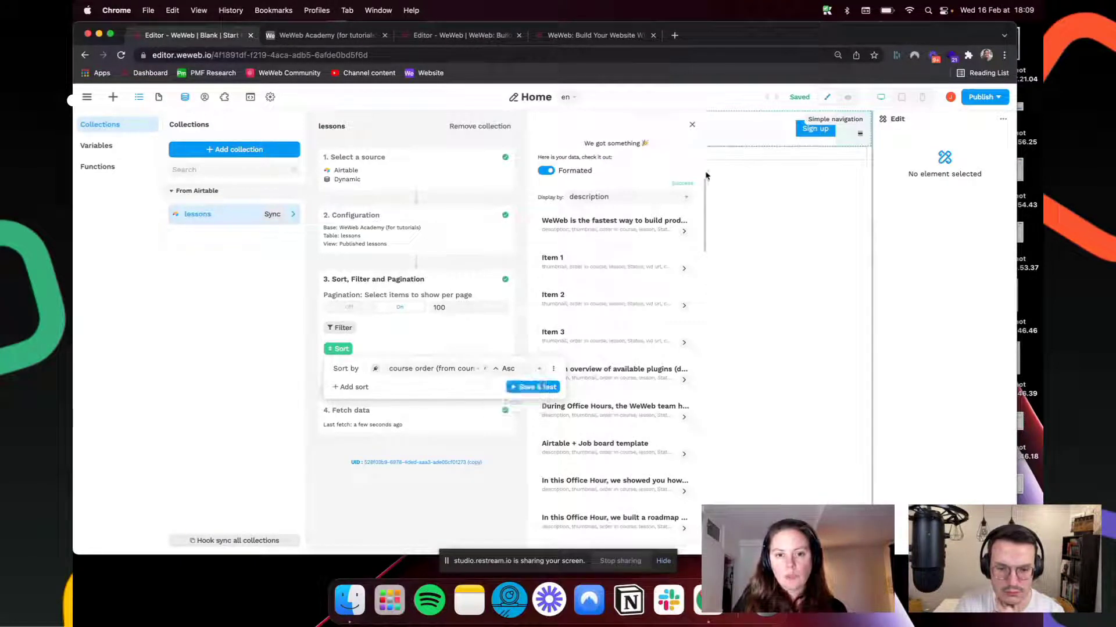
Step: Display the fetched records by lesson and review their order
click(663, 198)
click(605, 247)
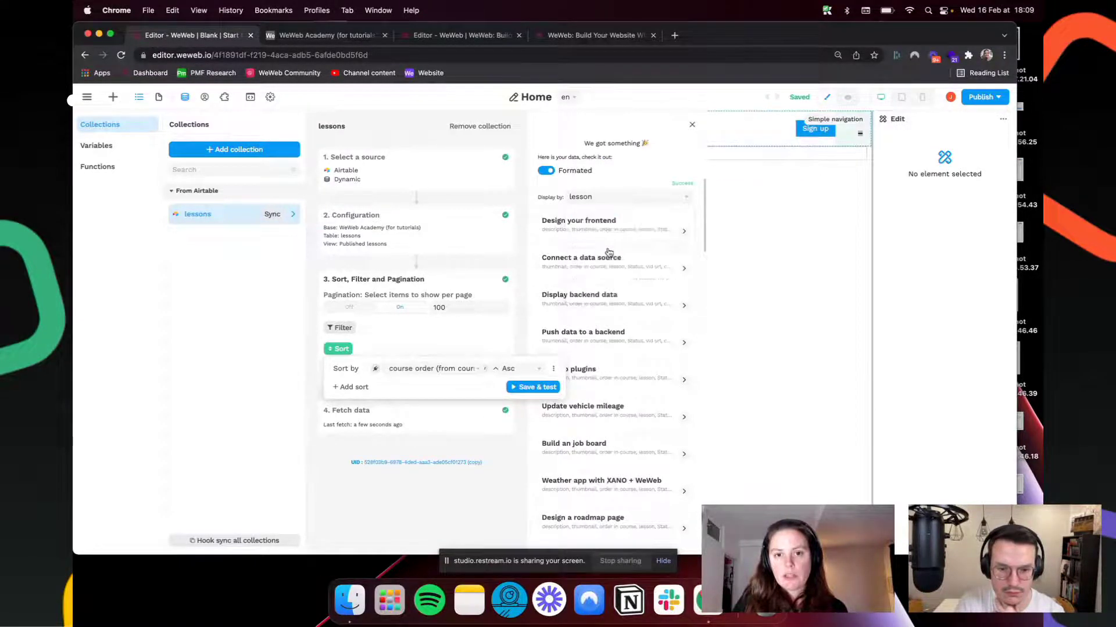
scroll(604, 228, down, 5)
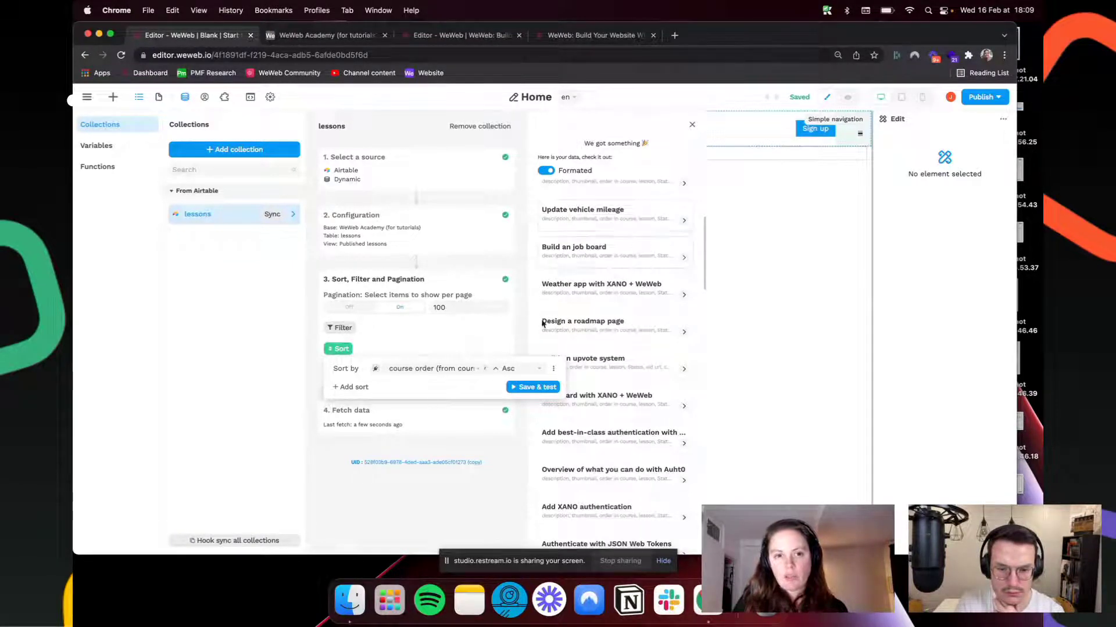
Step: Add a second sort by order in course, save and test it, and display the results by lesson
click(350, 388)
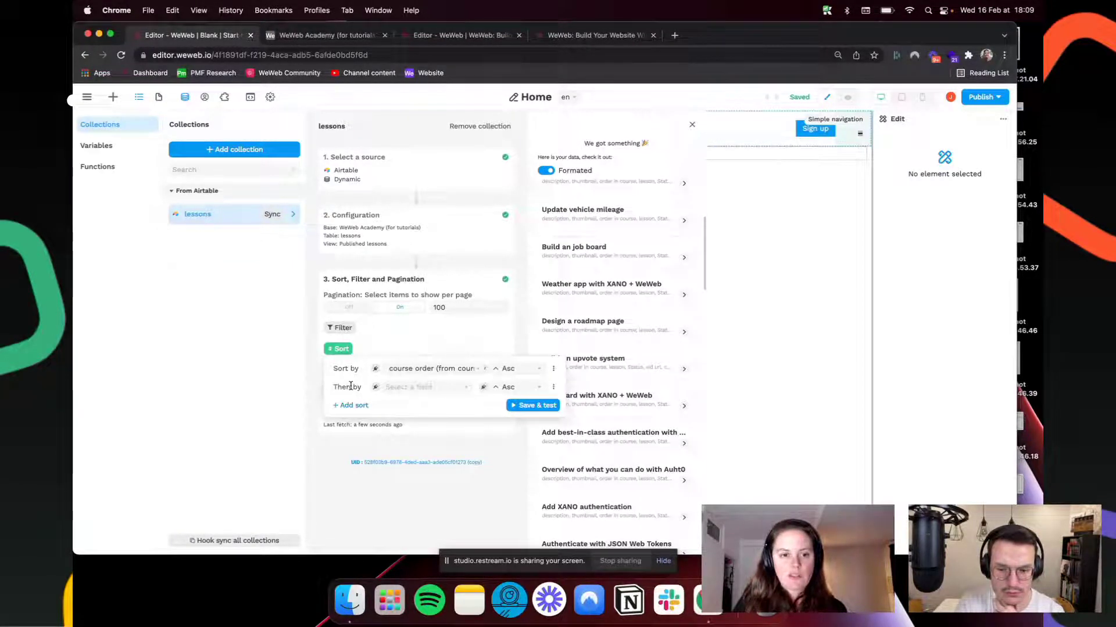
click(401, 389)
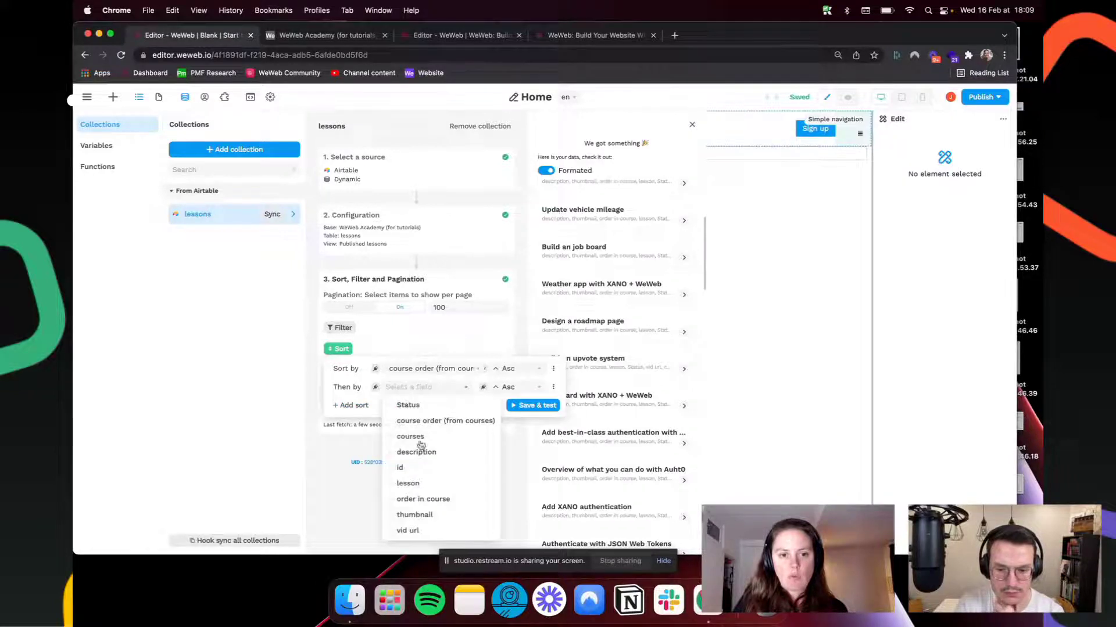
click(428, 502)
click(528, 403)
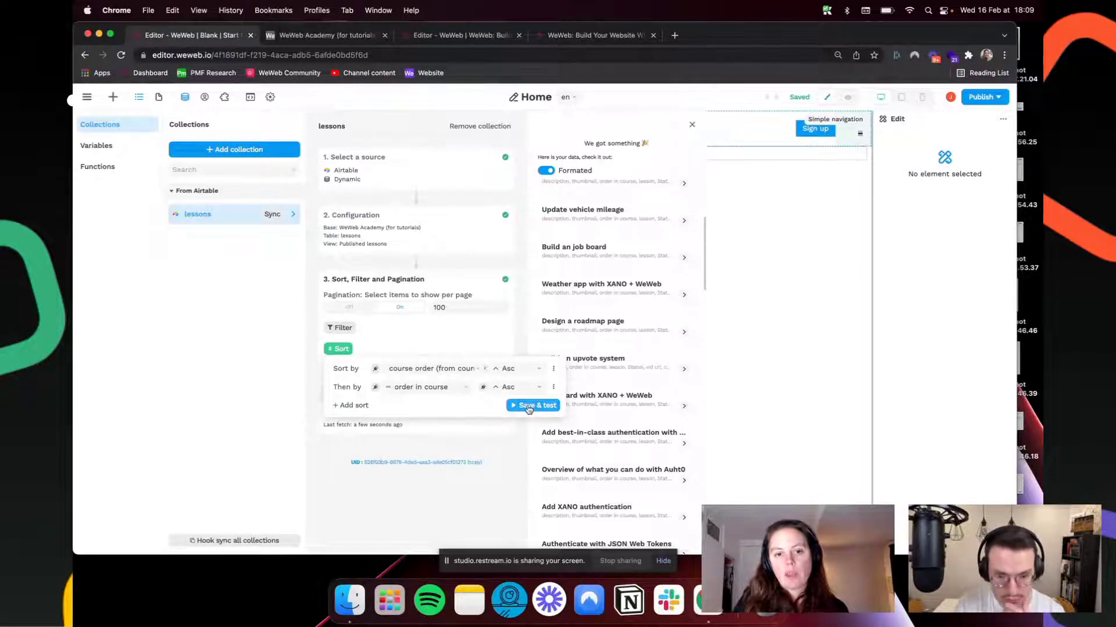
click(630, 198)
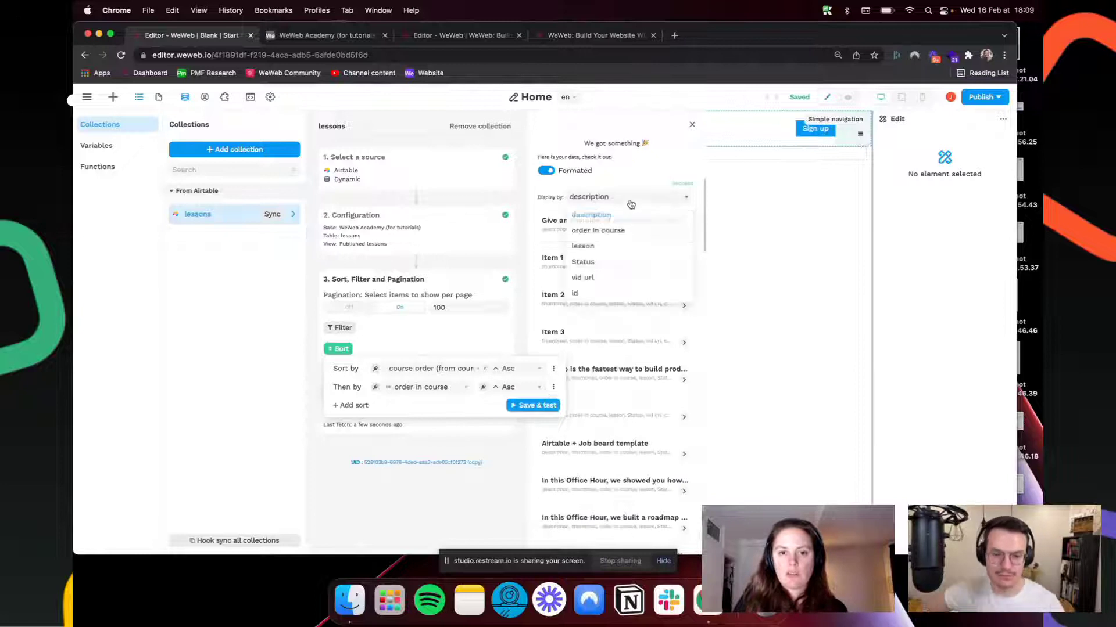
click(604, 247)
Step: Change the order in course sort to descending, save and test it, and display the results by lesson
click(540, 387)
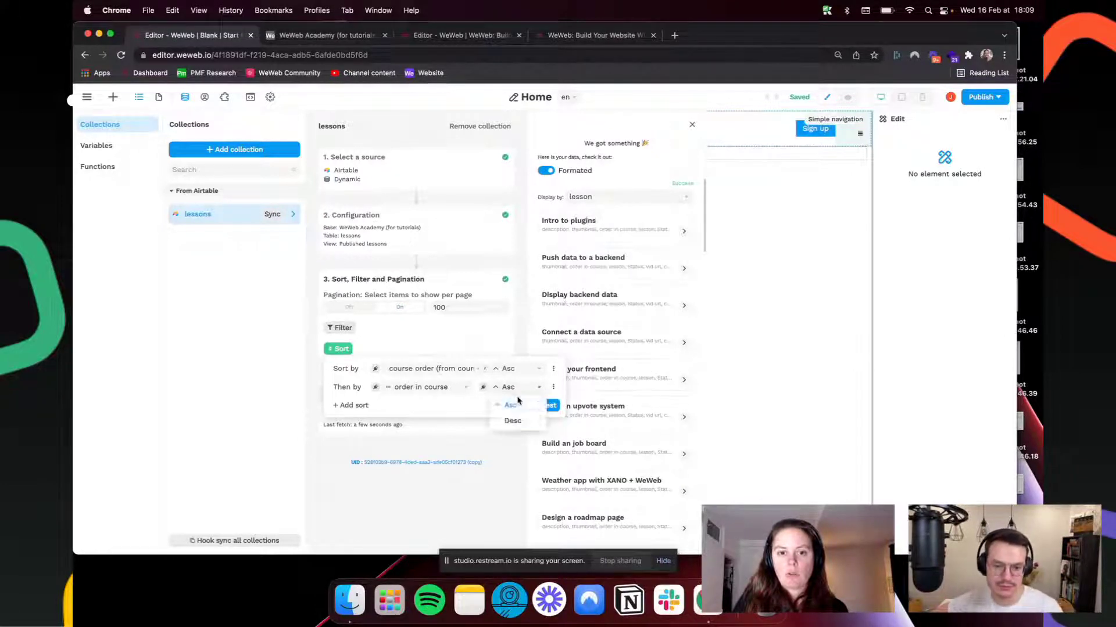
click(510, 423)
click(536, 406)
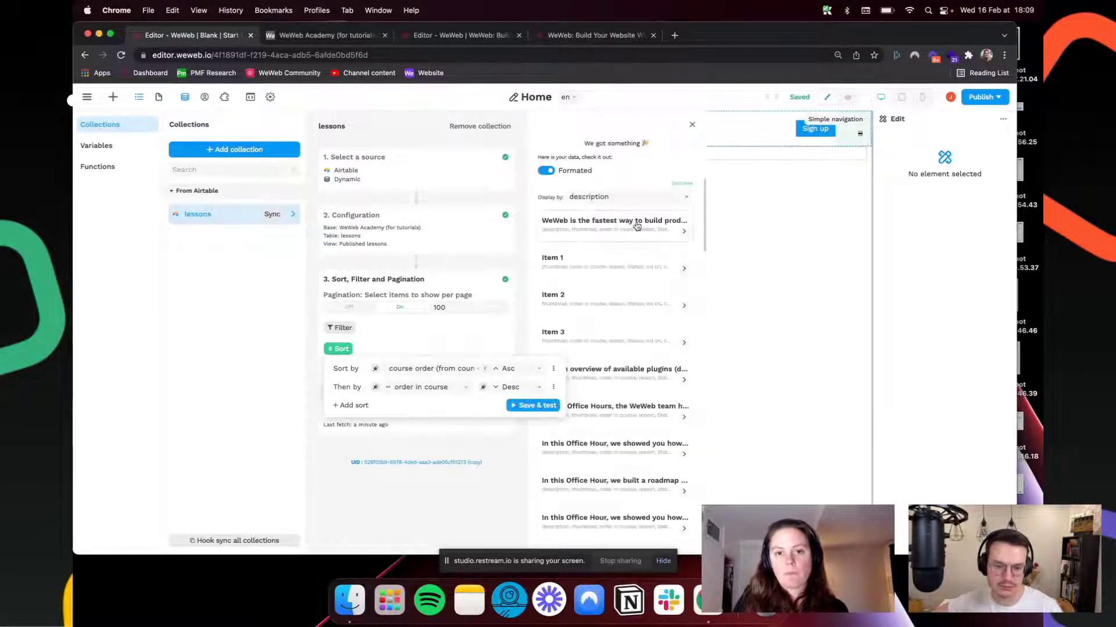
click(630, 197)
click(604, 249)
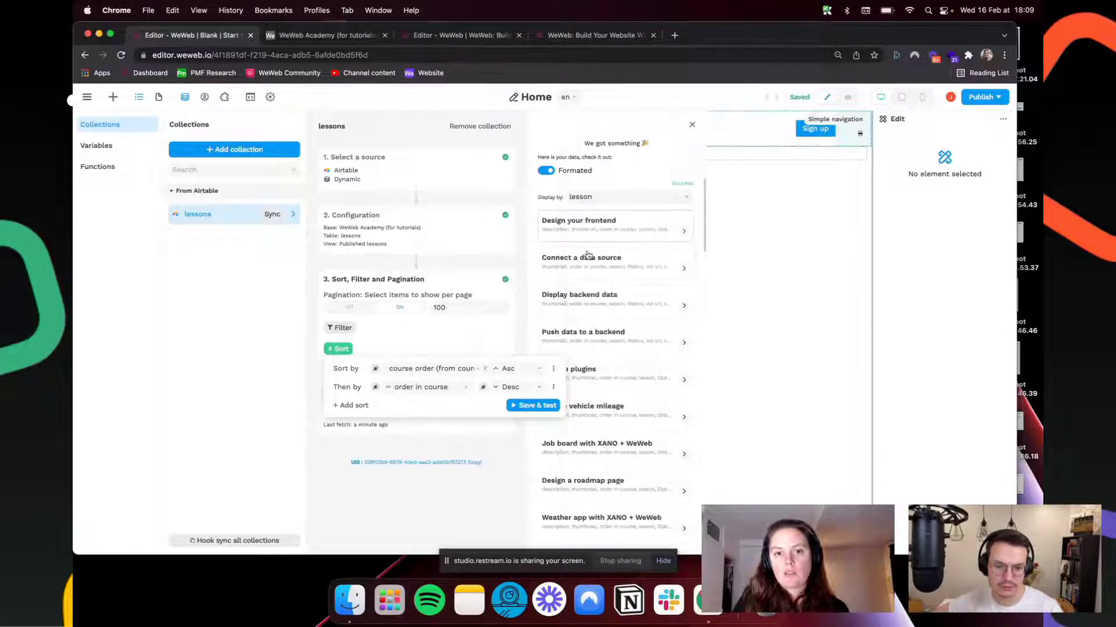
Step: Compare the sorted lessons in the collection preview with the All course on the live WeWeb Academy page
scroll(598, 259, down, 10)
scroll(593, 264, up, 10)
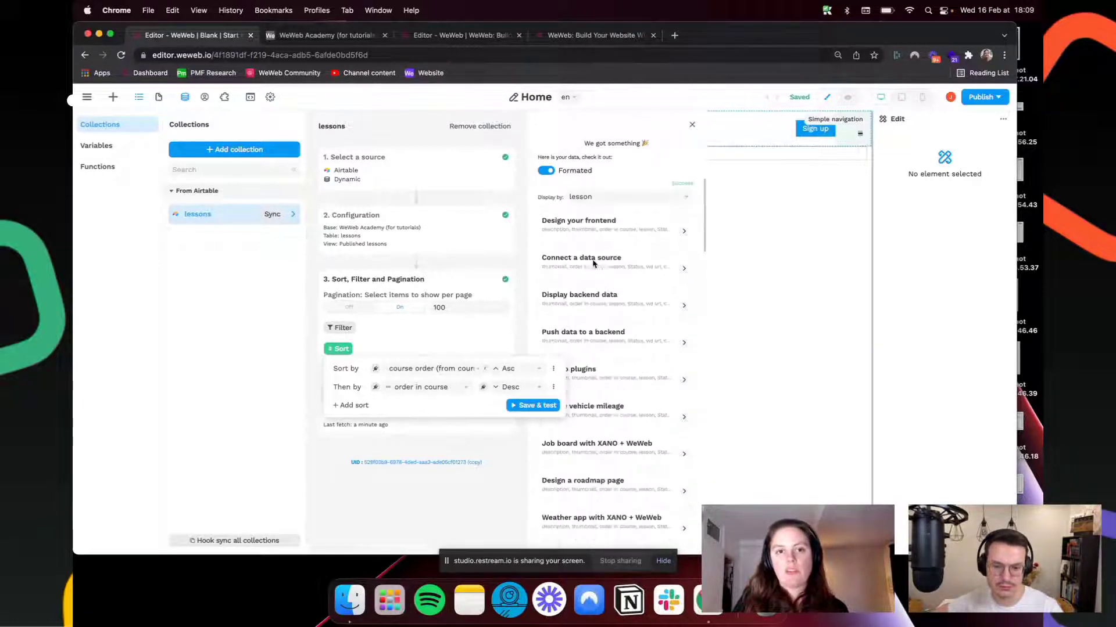
click(566, 35)
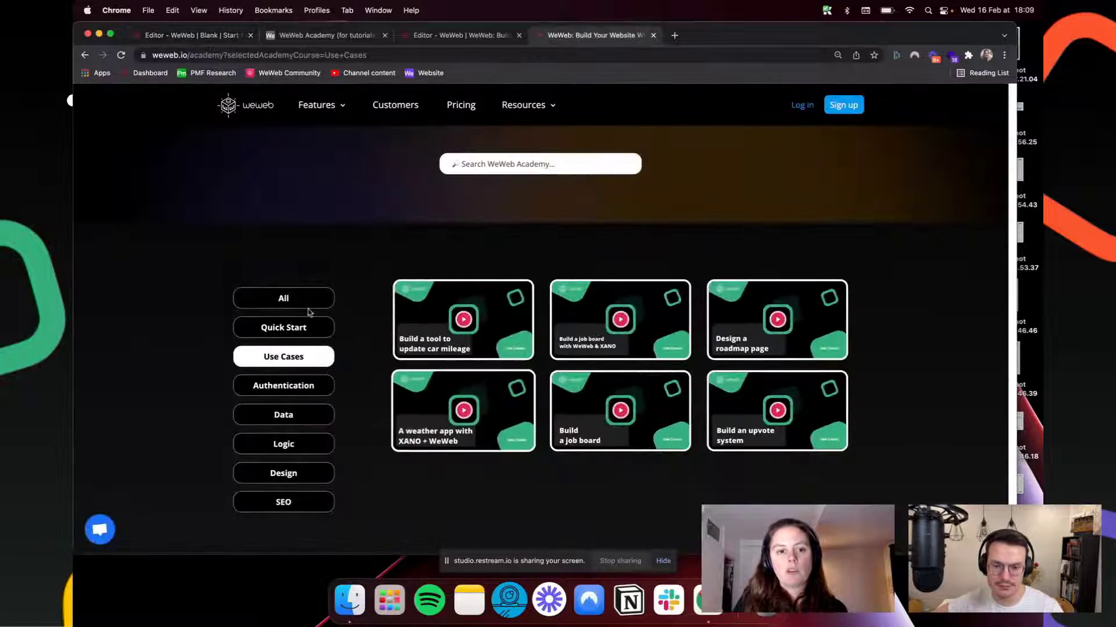
click(283, 298)
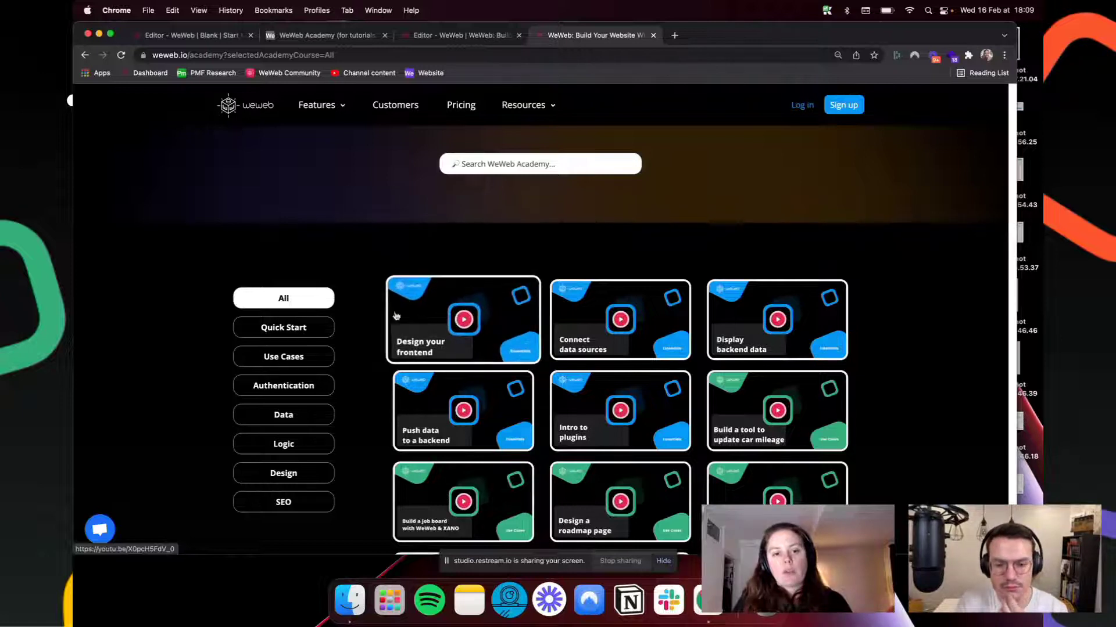
Step: Review the Quick Start, Use Cases and All courses on the live WeWeb Academy page, checking the order of their lessons
click(317, 327)
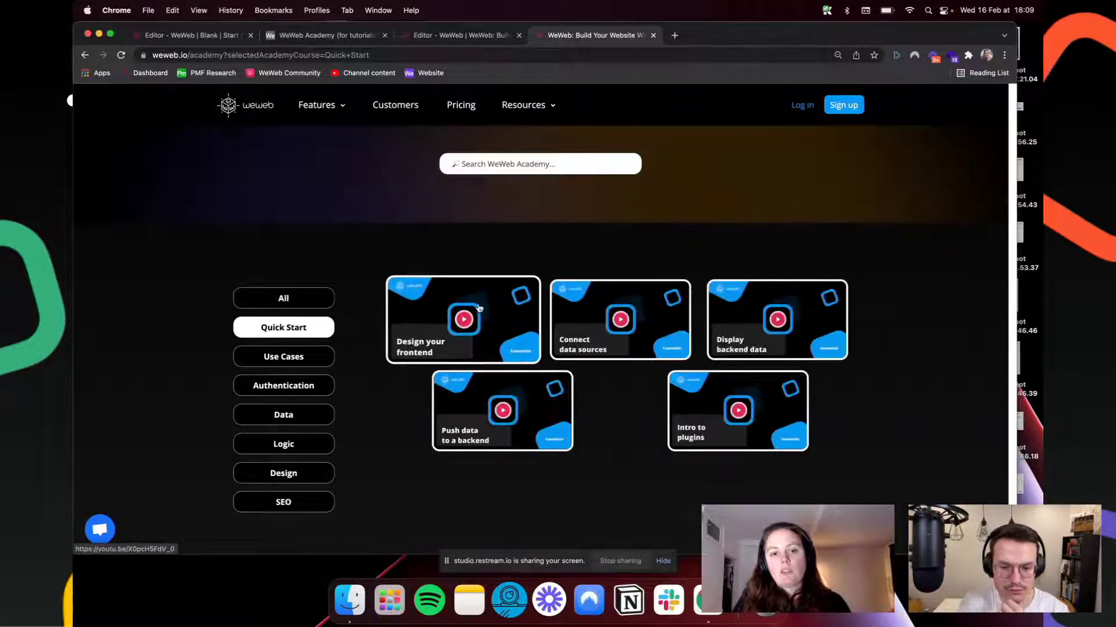
click(289, 357)
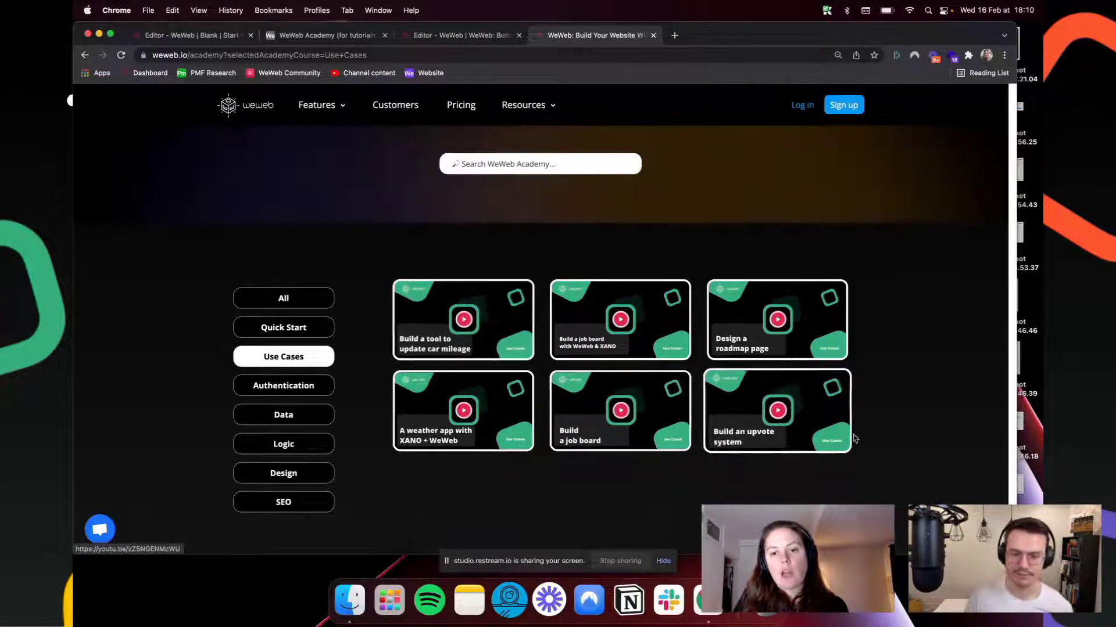
click(300, 306)
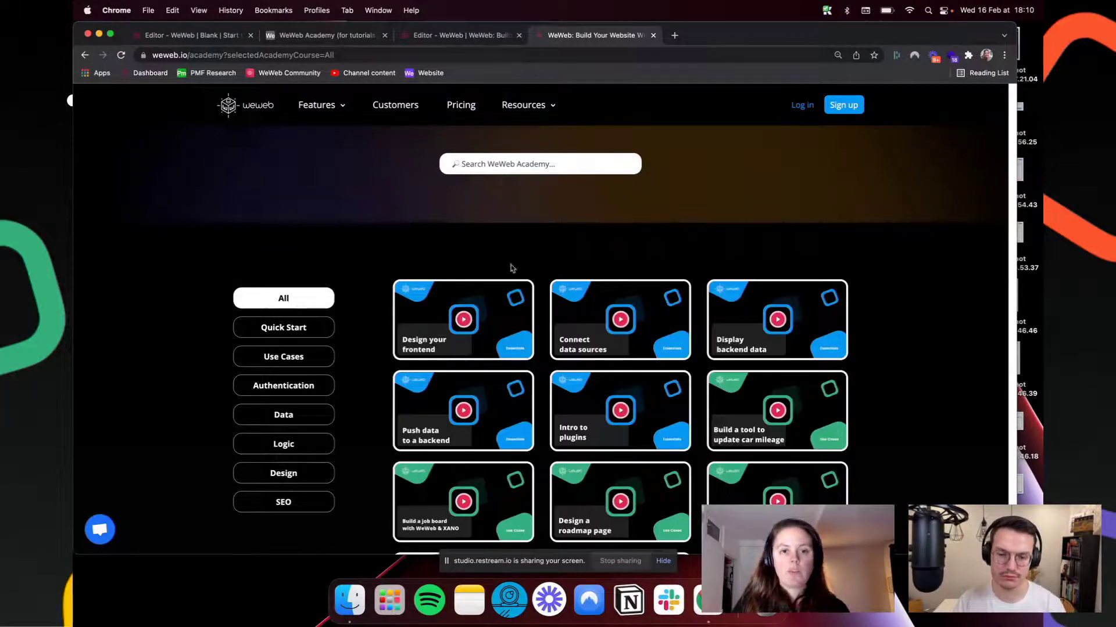
scroll(423, 293, down, 5)
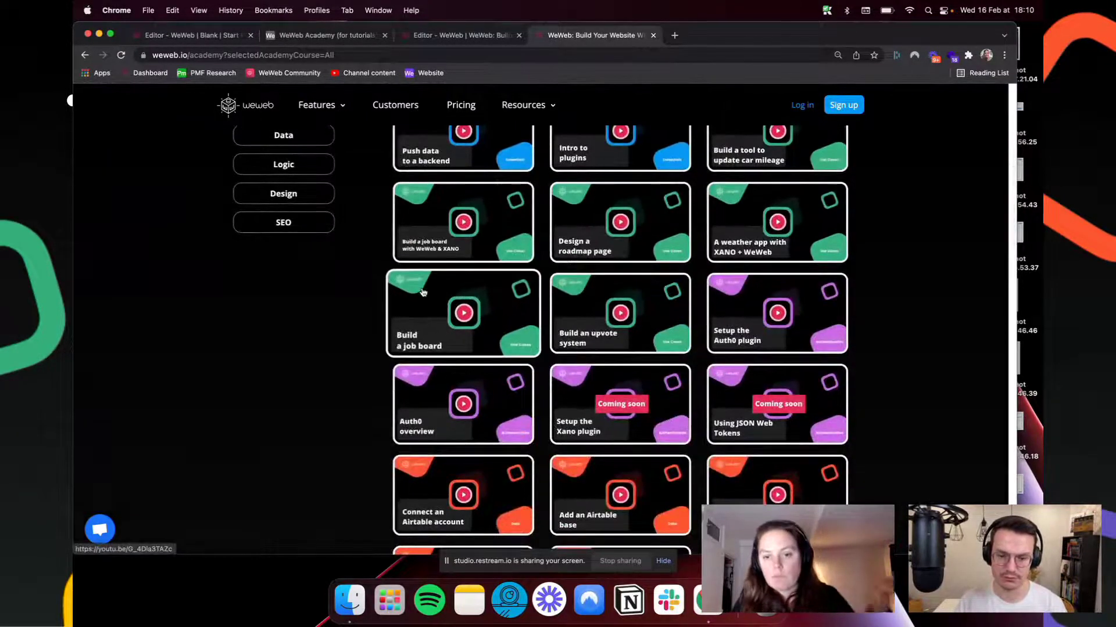
Step: Switch back to the WeWeb editor and accept the sort settings of the lessons collection
click(212, 42)
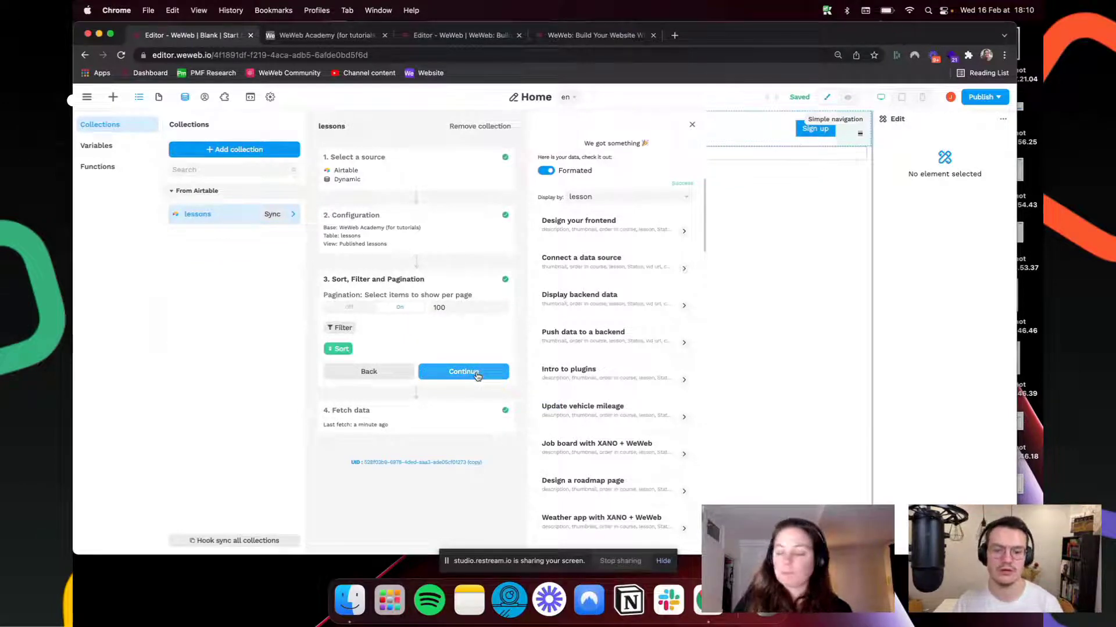
click(476, 376)
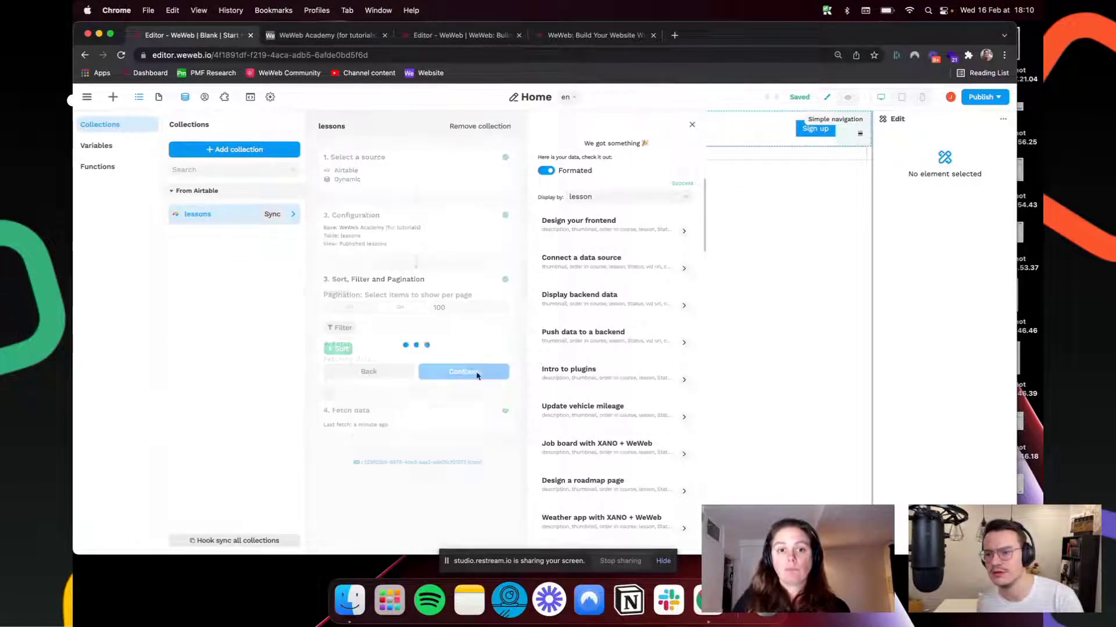
Step: In the Airtable base, examine the order columns of the lessons table and the field type of course order in the courses table
click(333, 39)
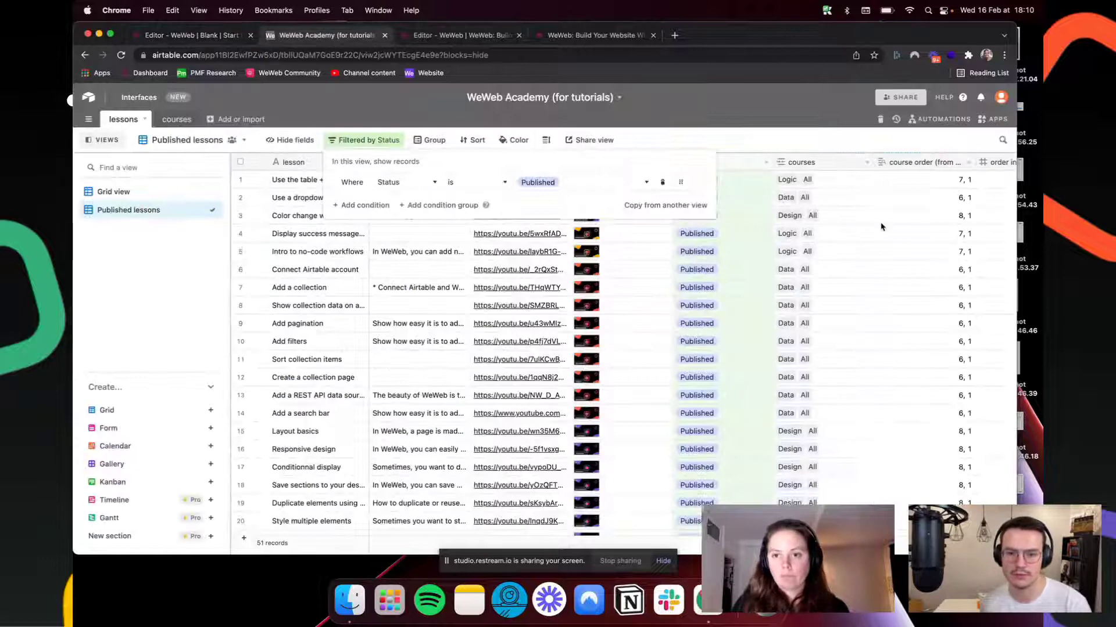
click(931, 198)
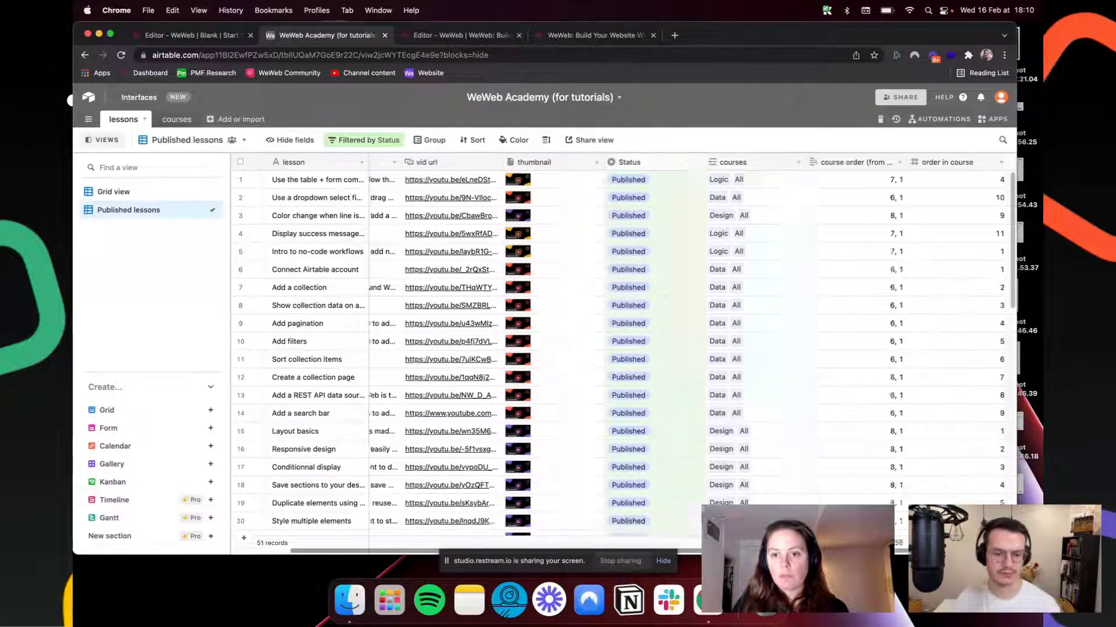
click(177, 119)
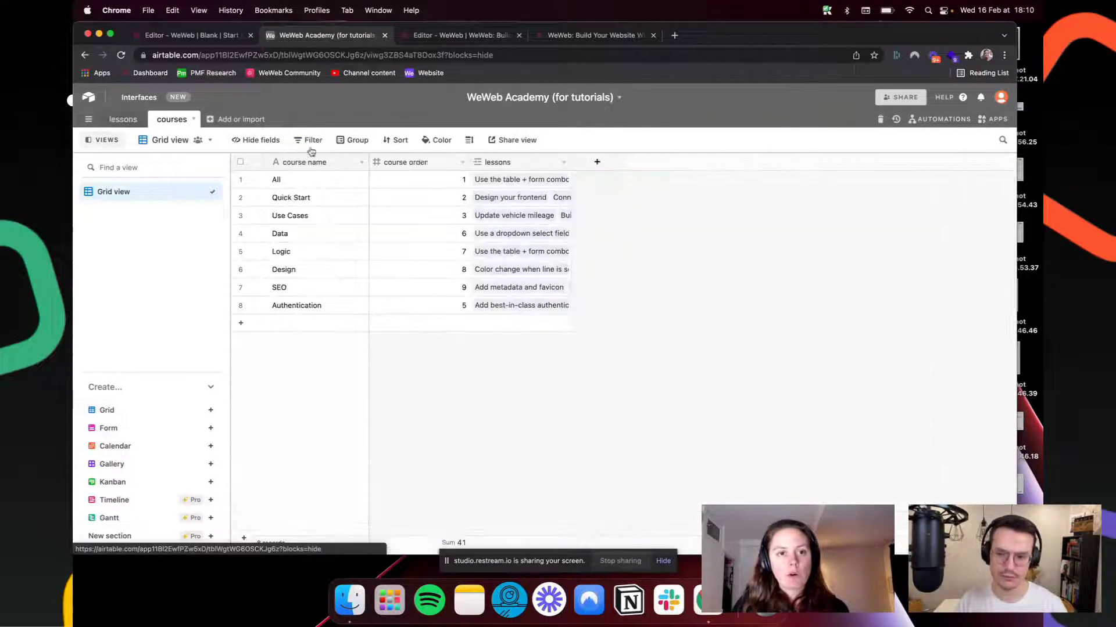
click(462, 163)
click(454, 181)
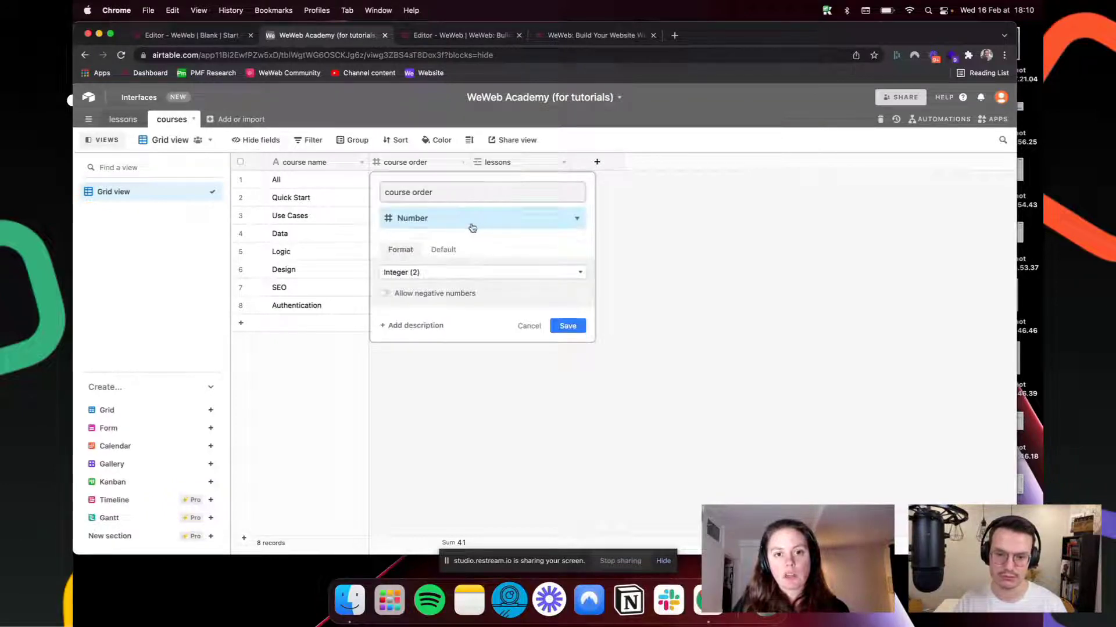
click(316, 219)
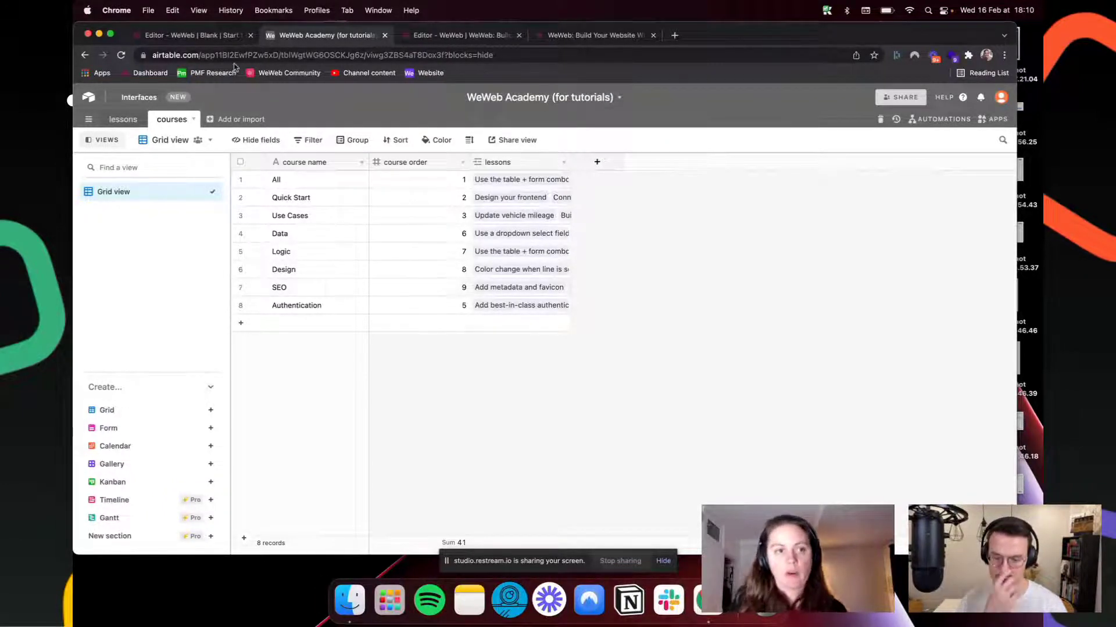
click(122, 121)
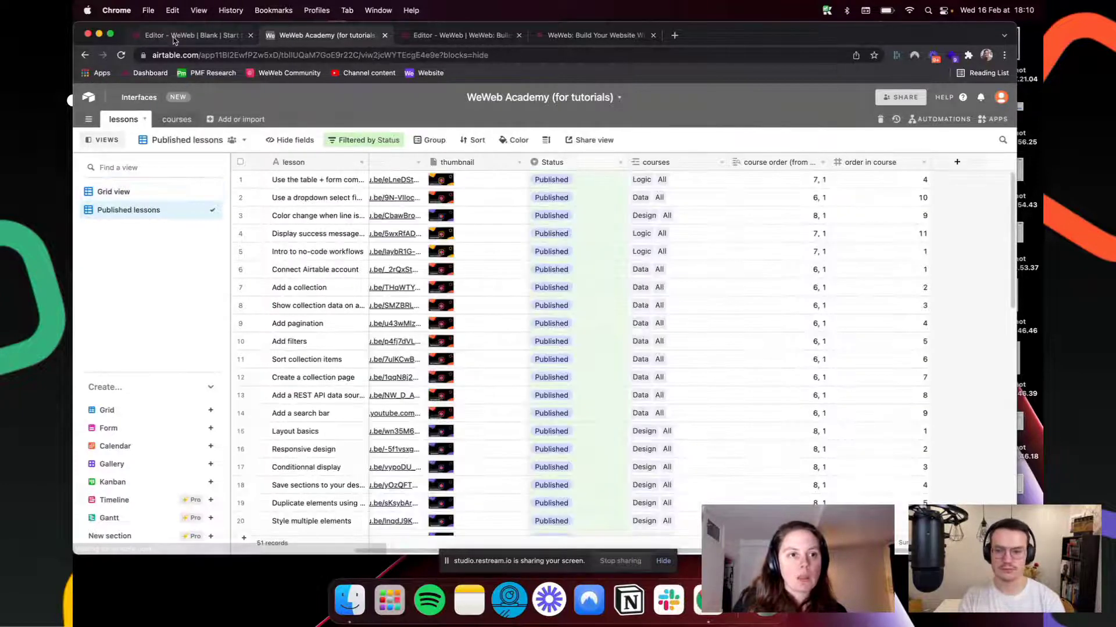
Step: Finish the lessons collection in the WeWeb editor and add a dynamic collection named courses with Airtable as its source
click(173, 36)
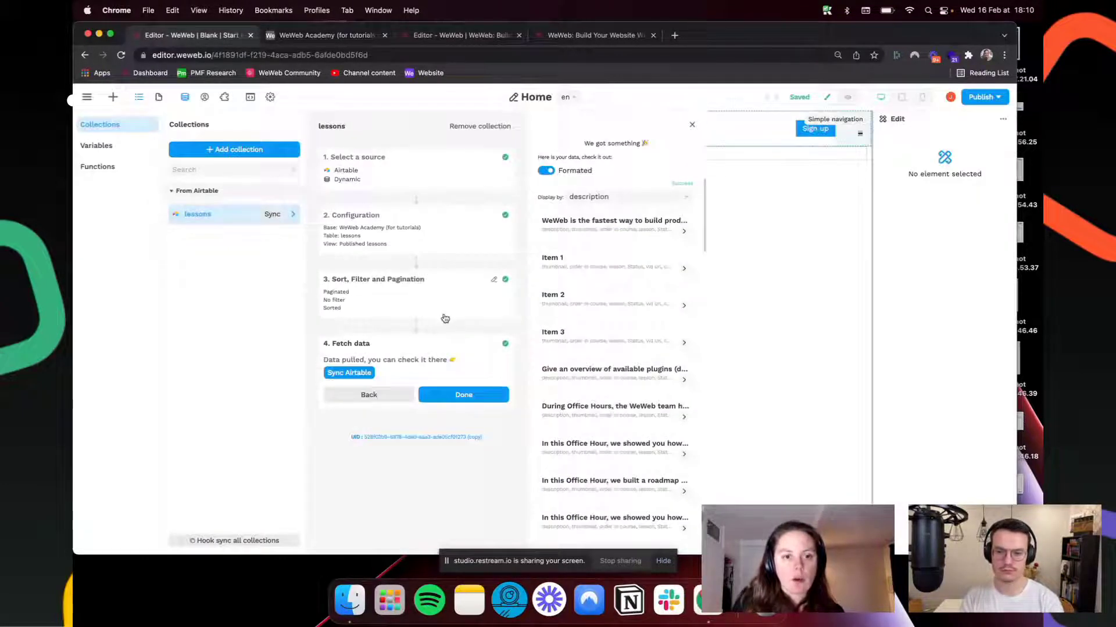
click(472, 397)
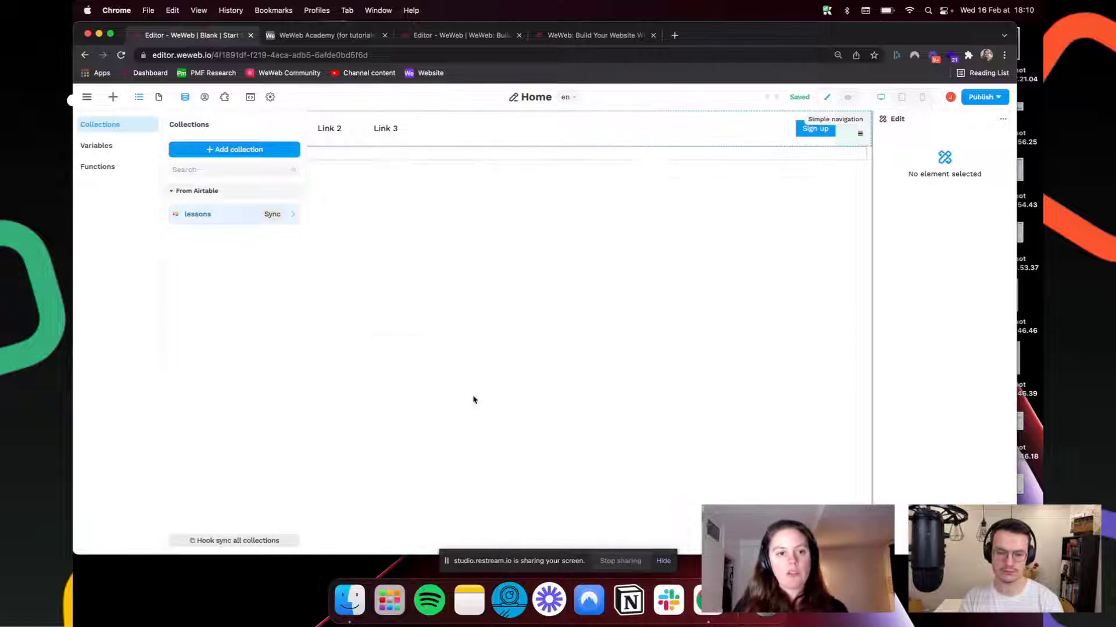
click(247, 150)
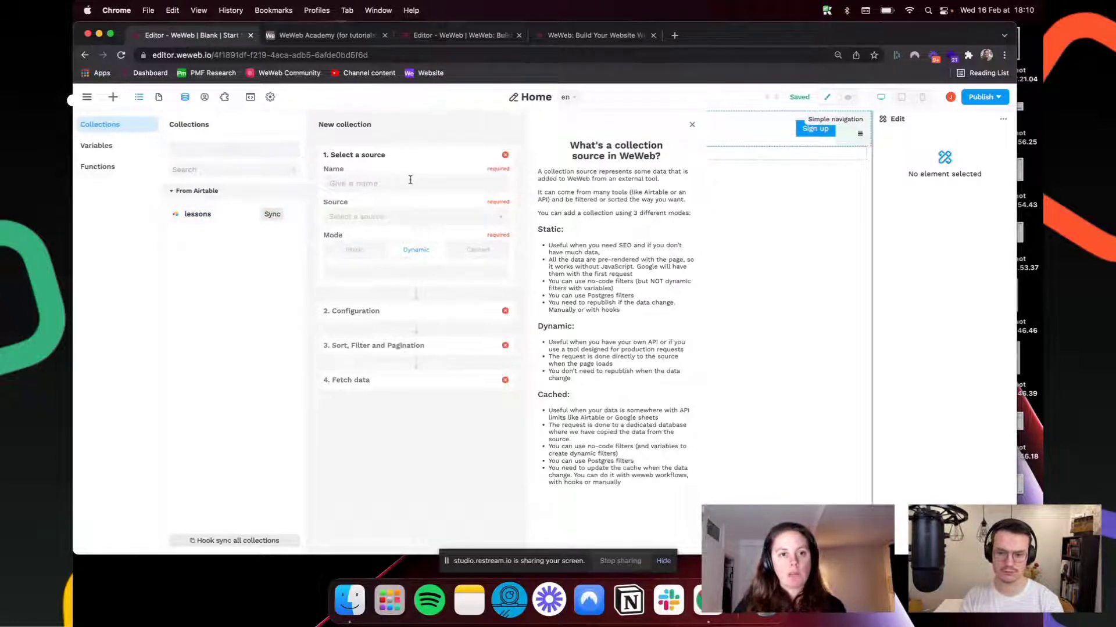
text(courses)
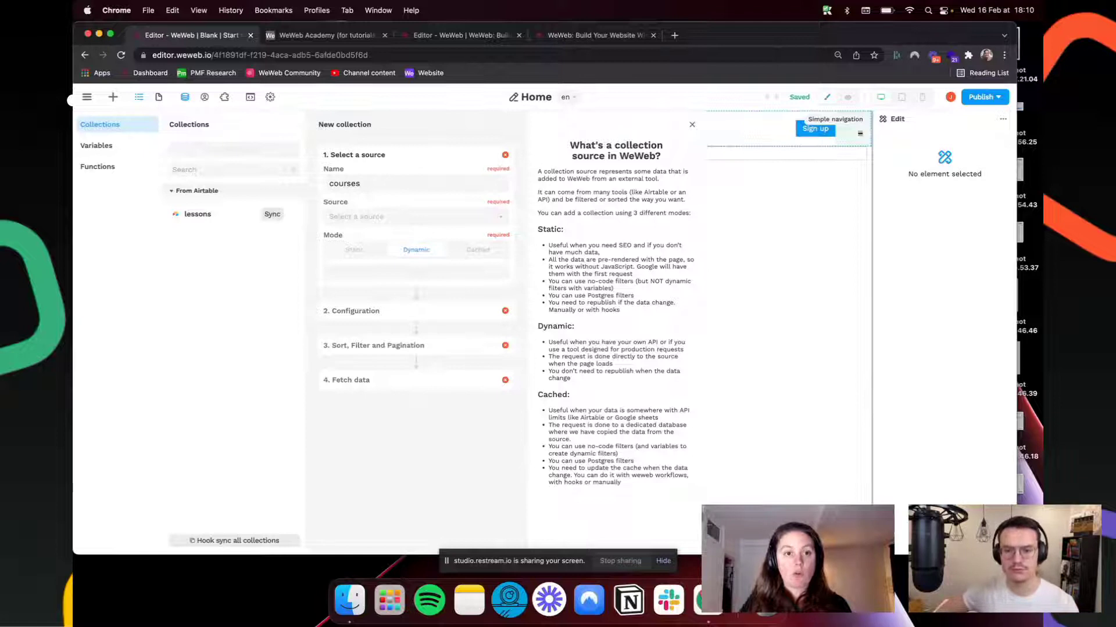
click(403, 221)
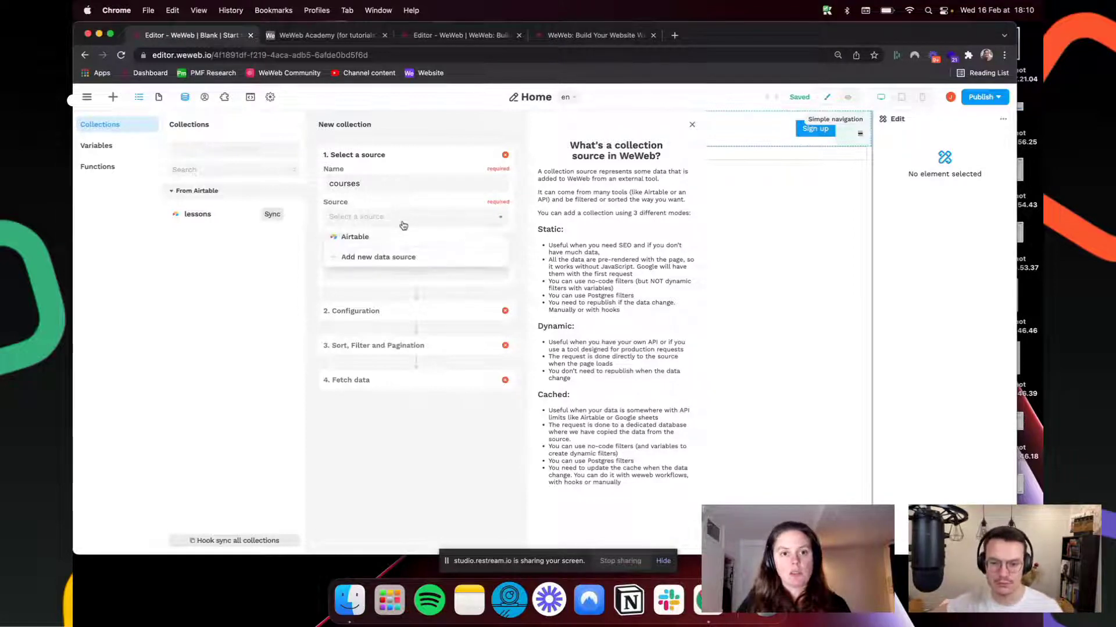
click(391, 243)
click(416, 273)
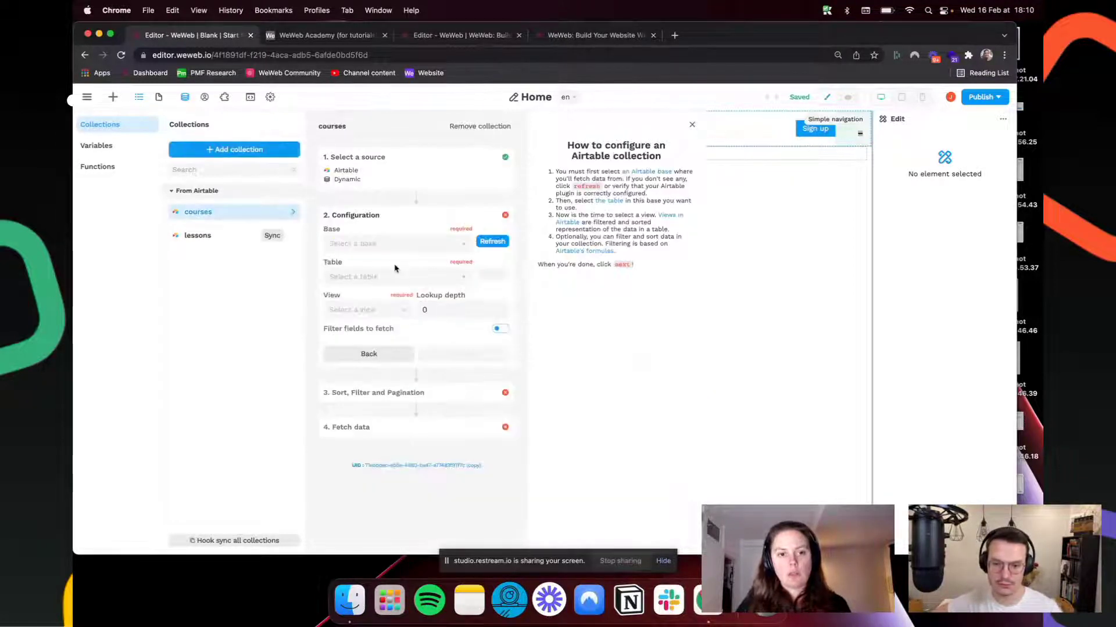
Step: Configure the courses collection with the WeWeb Academy (for tutorials) base, courses table and Grid view, checking the table's views in Airtable
click(397, 244)
text(weweb)
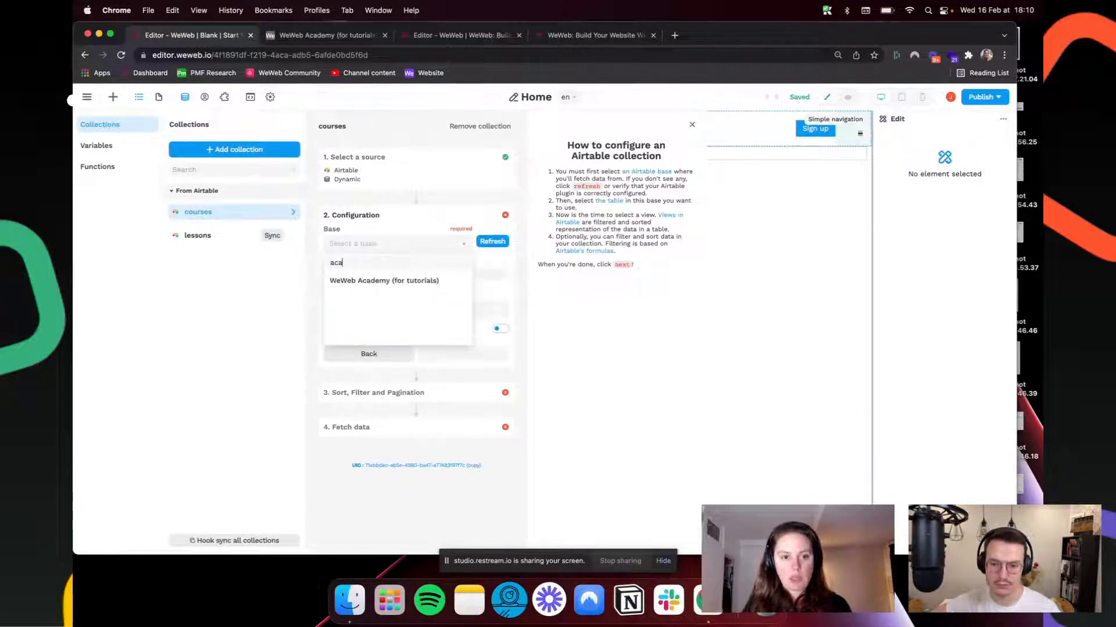
click(374, 281)
click(377, 281)
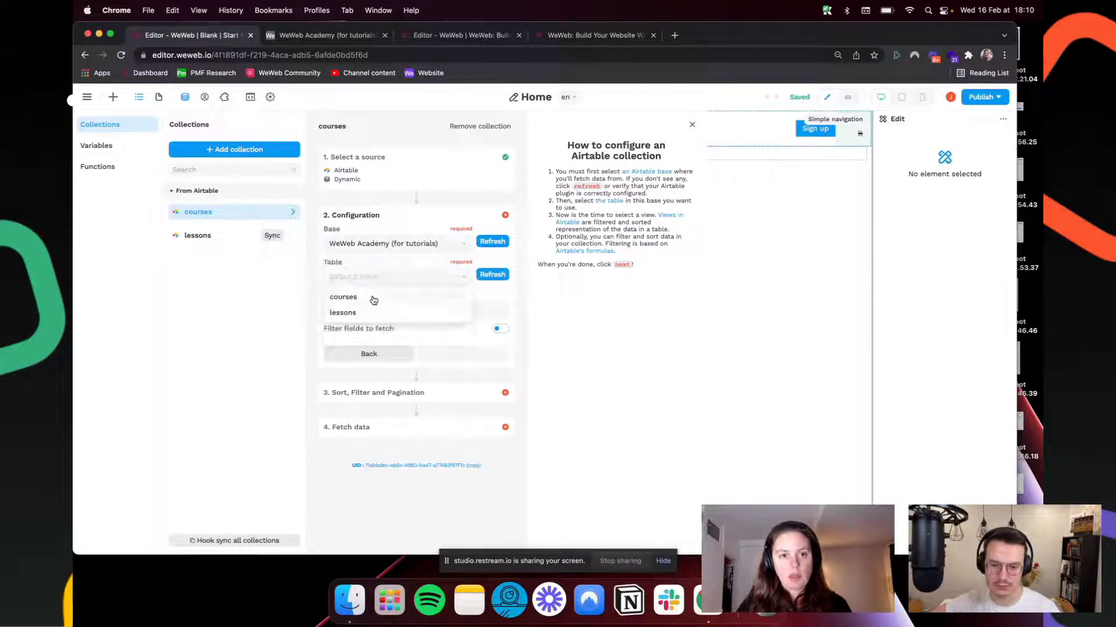
click(373, 297)
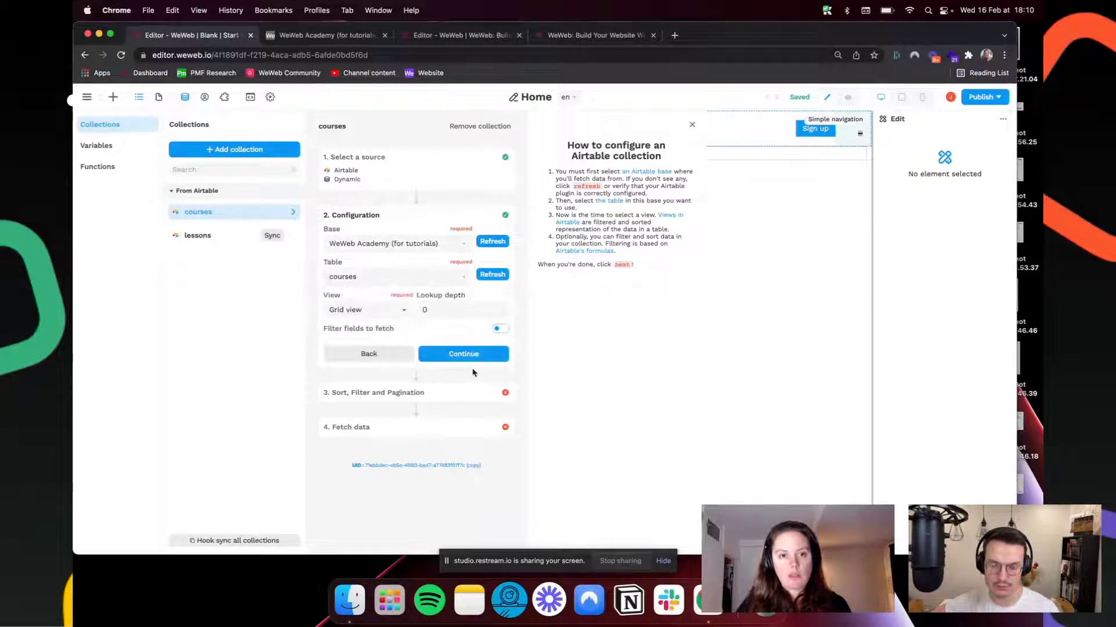
click(312, 36)
click(176, 119)
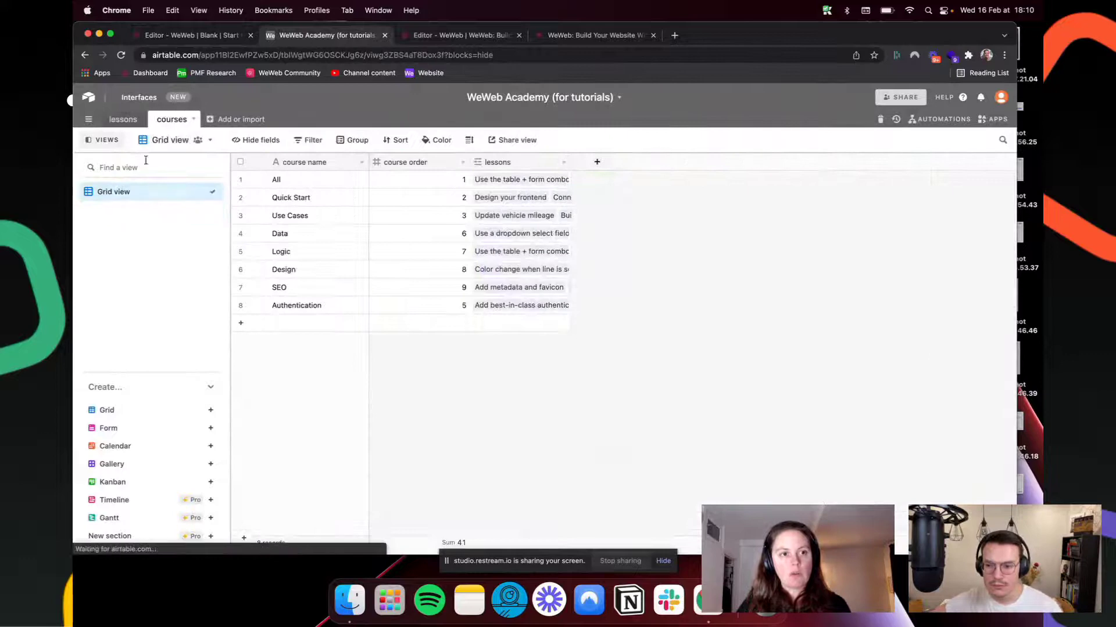
click(197, 35)
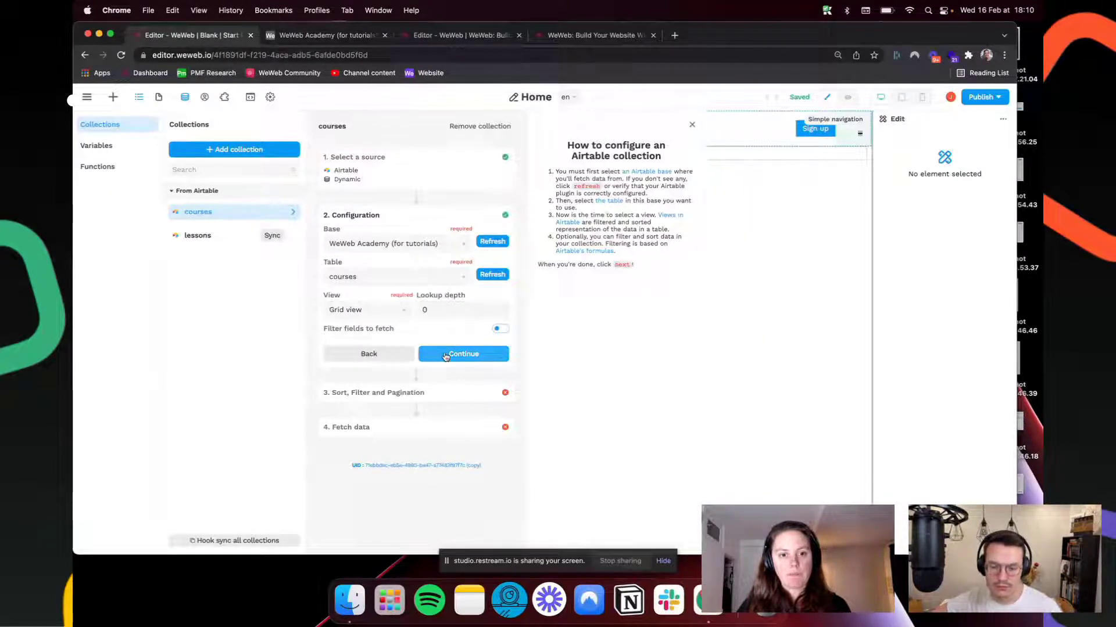
click(446, 355)
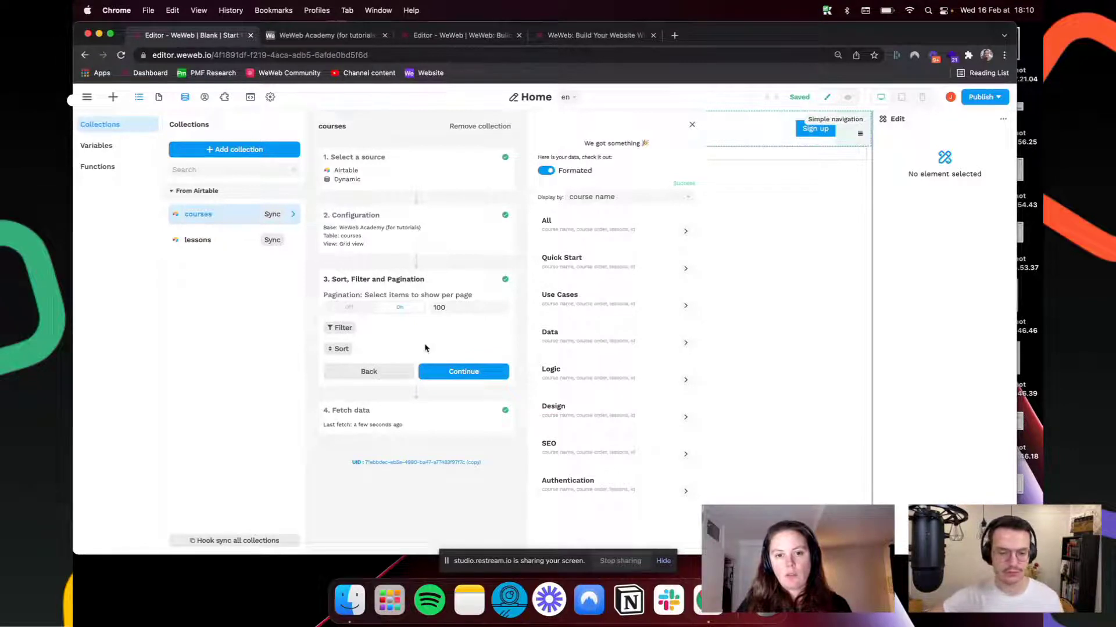
Step: Add an ascending sort by course order to the courses collection, then save and test it
click(335, 351)
click(357, 401)
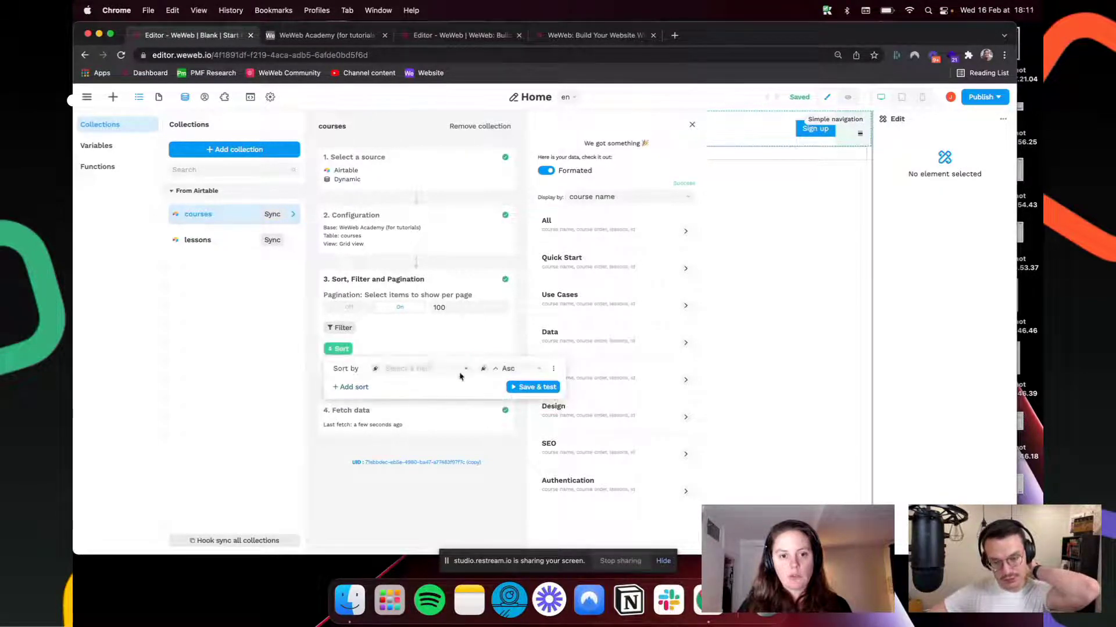
click(433, 371)
click(425, 403)
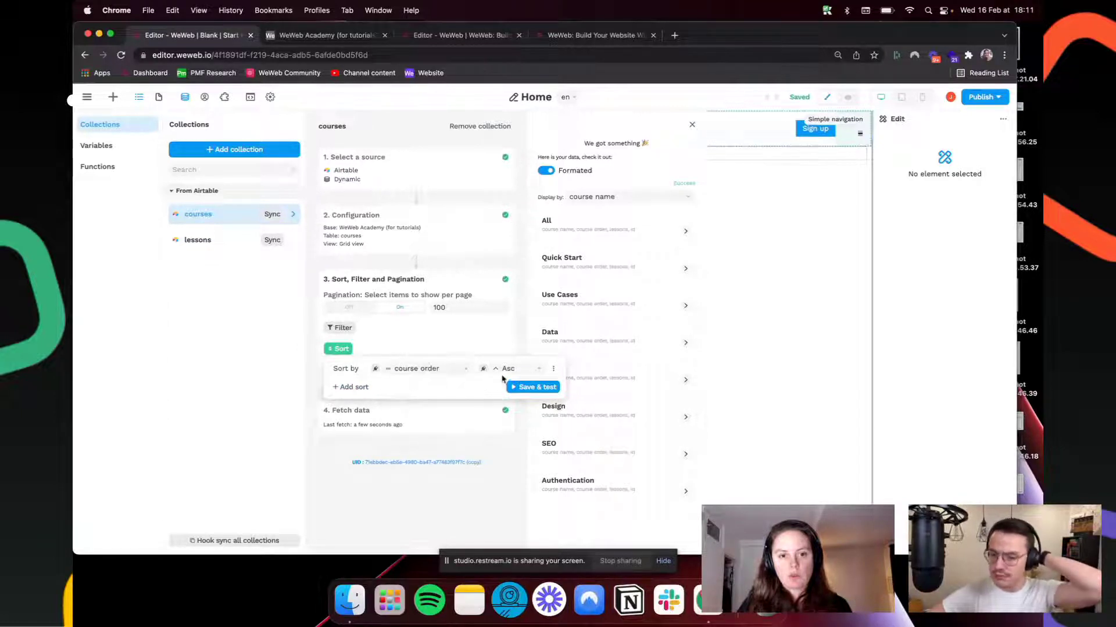
click(531, 387)
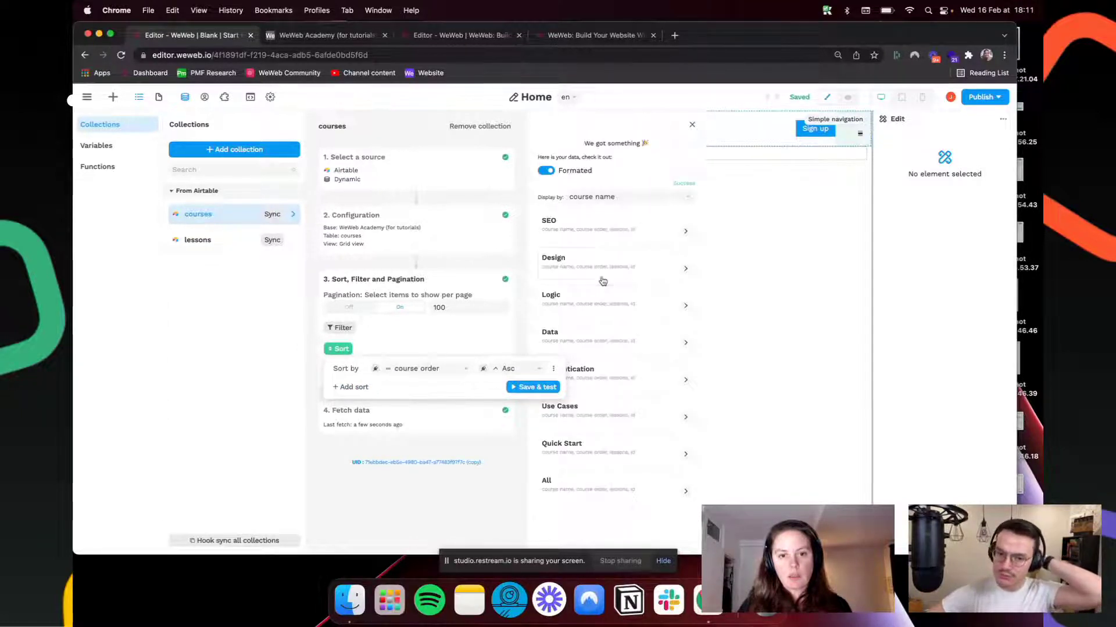
Step: Change the course order sort to descending, save and test it, and close the courses collection setup
click(510, 369)
click(506, 407)
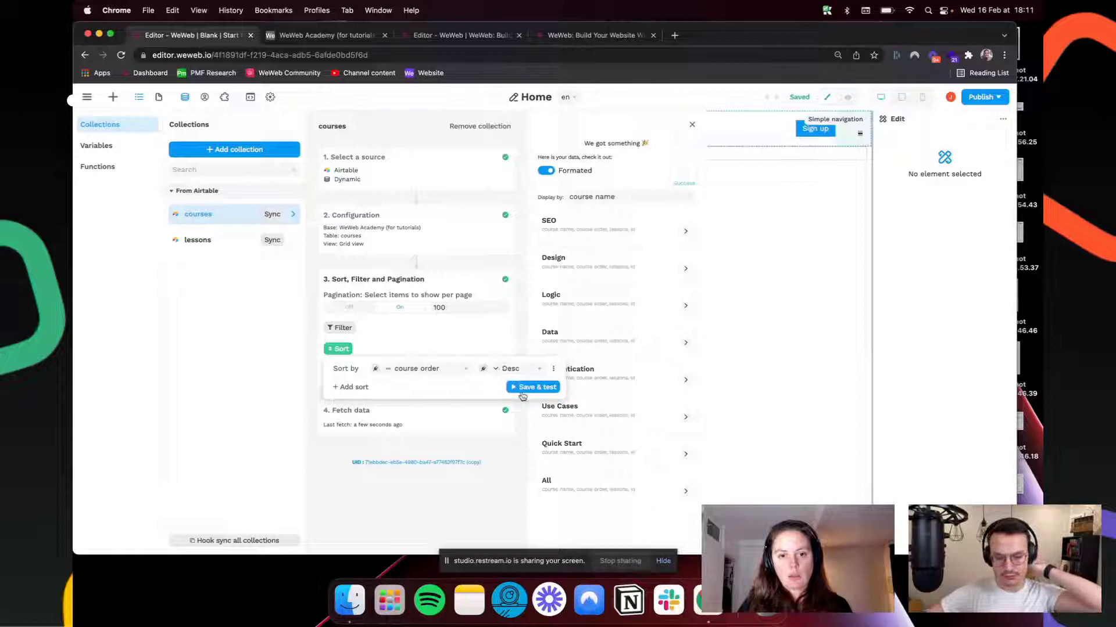
click(529, 387)
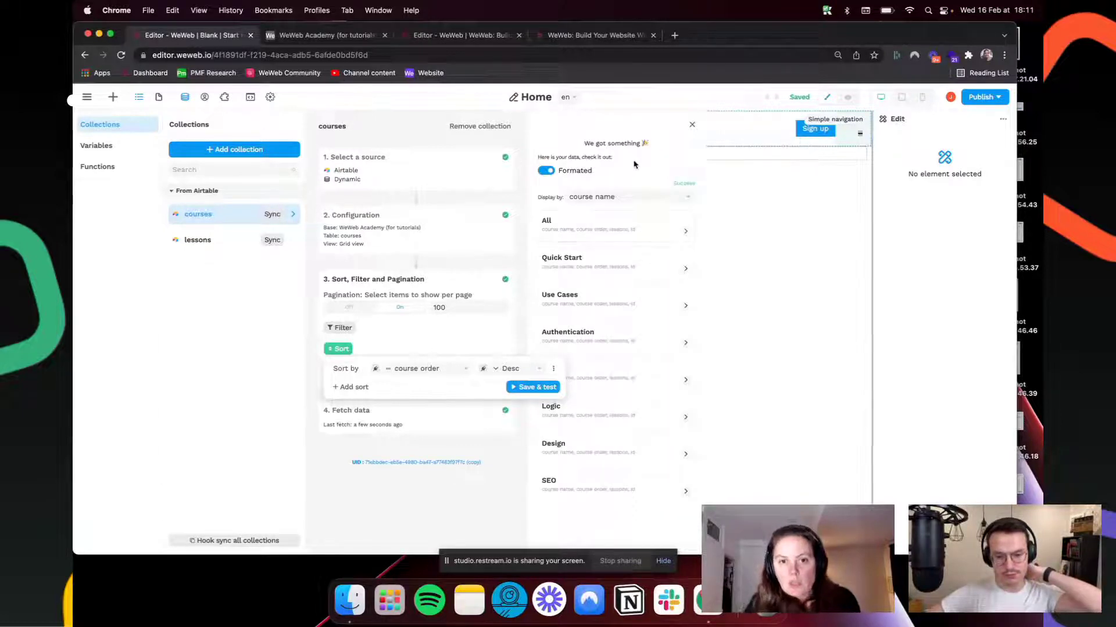
click(635, 164)
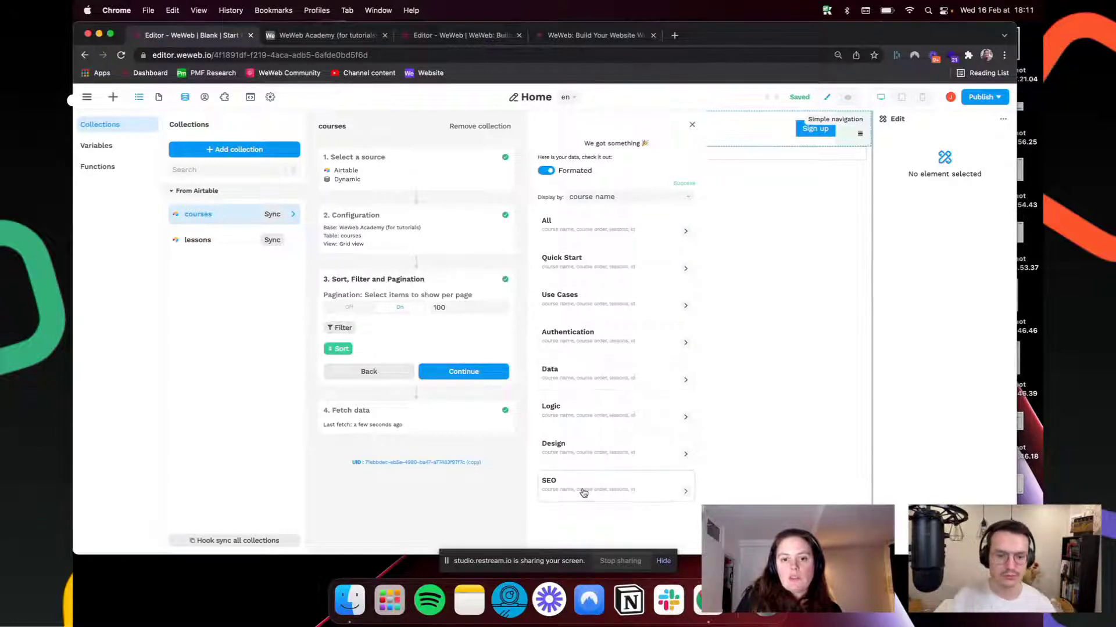
click(474, 374)
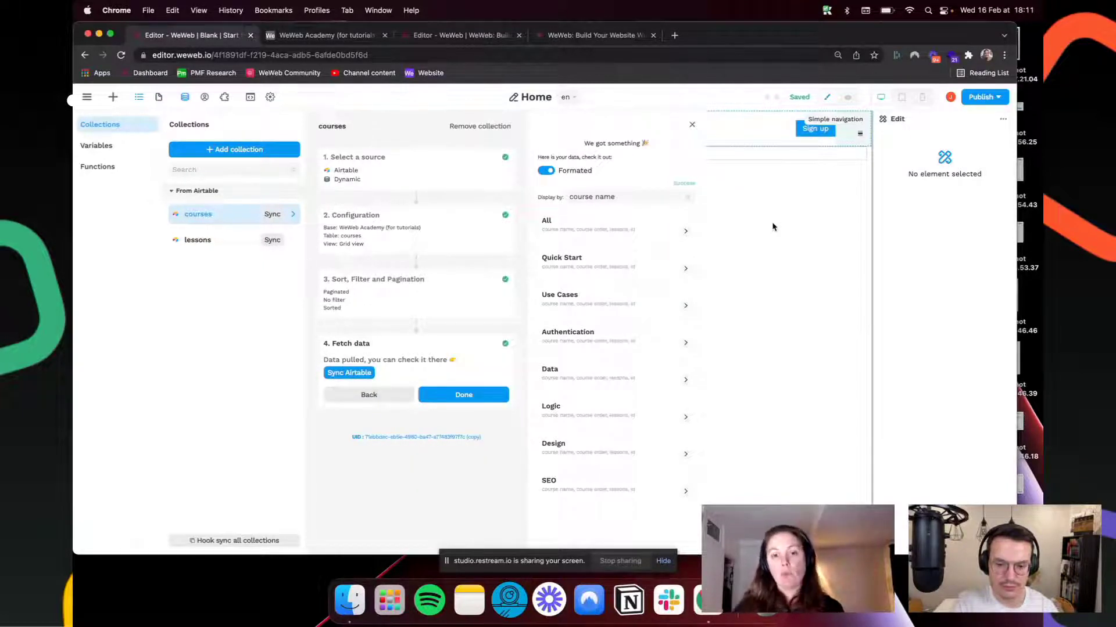
click(825, 280)
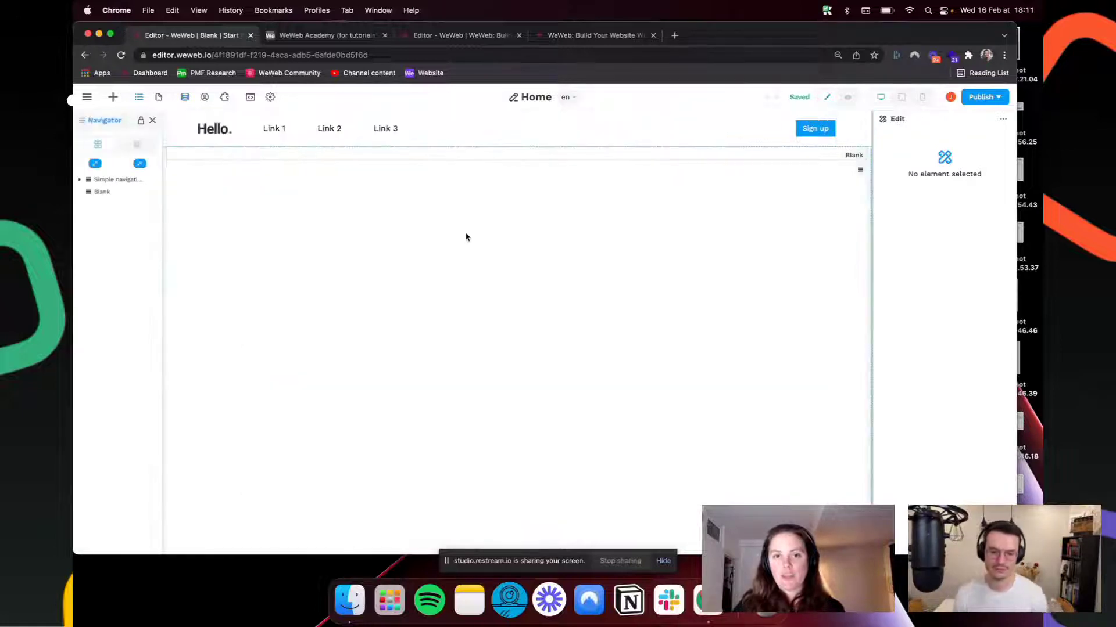
Step: Rename the Blank section on the Home page to Hero
click(455, 158)
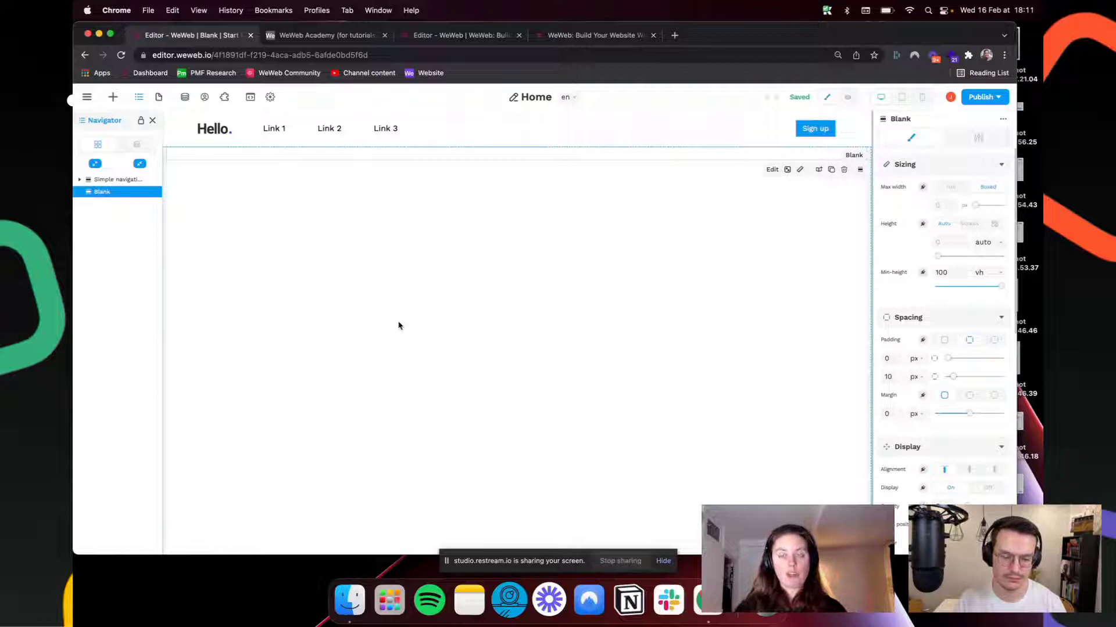
click(979, 138)
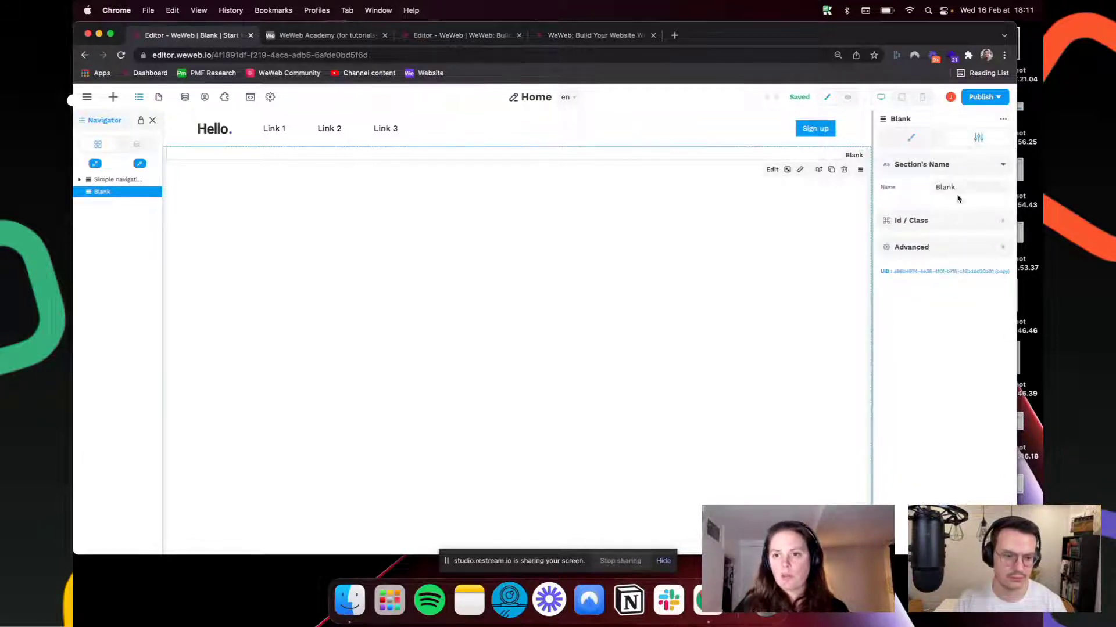
text(Hero)
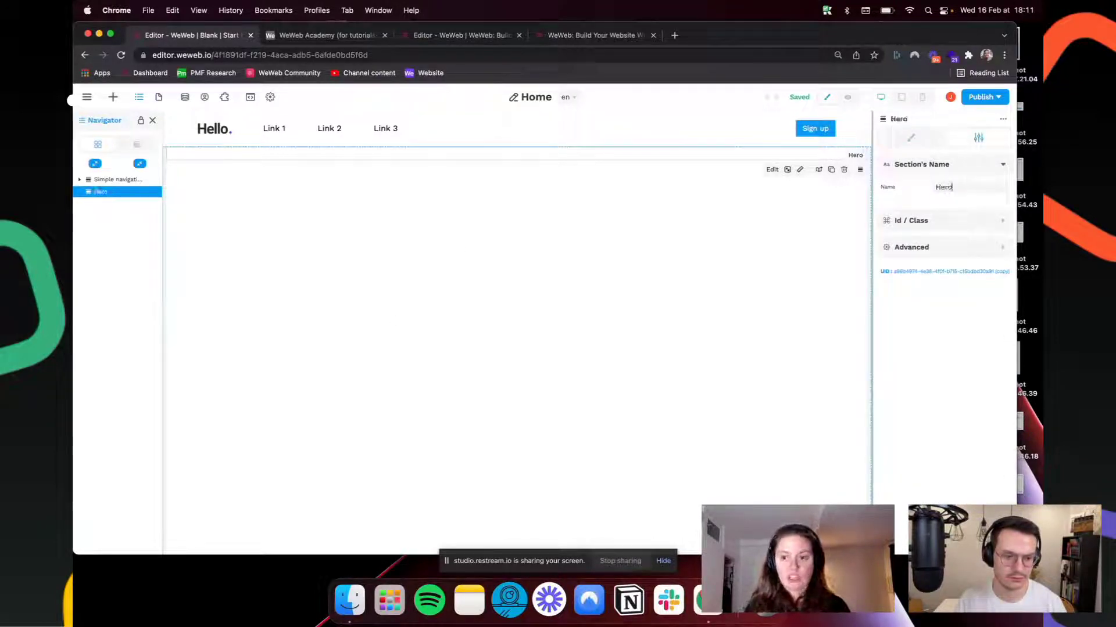
Step: Find the Heading element and add it to the empty Hero section
click(910, 138)
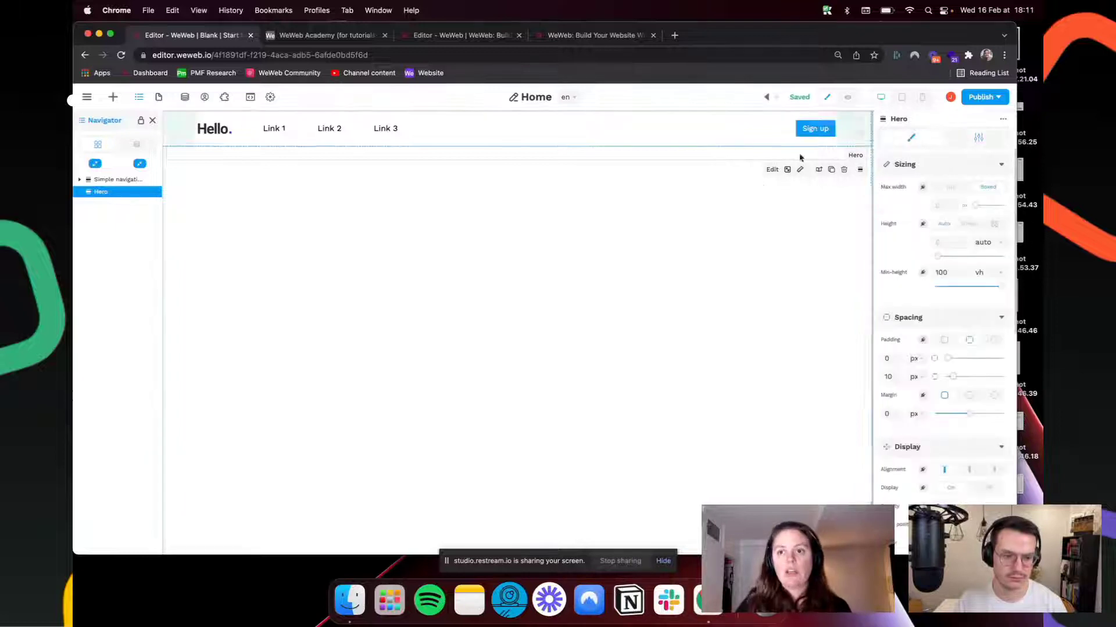
click(113, 103)
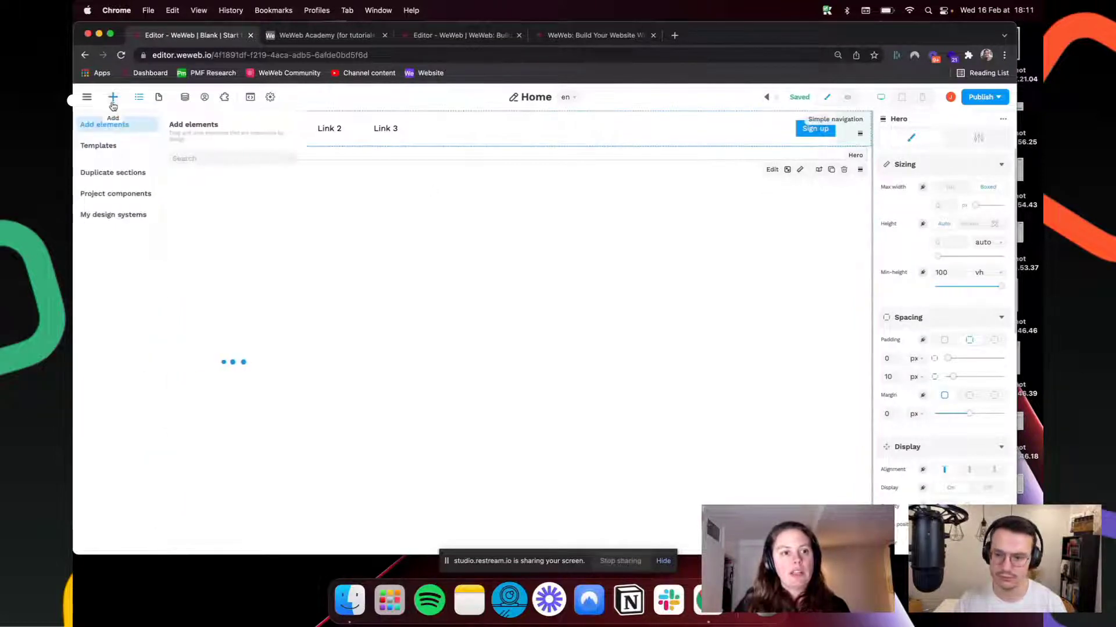
text(headin)
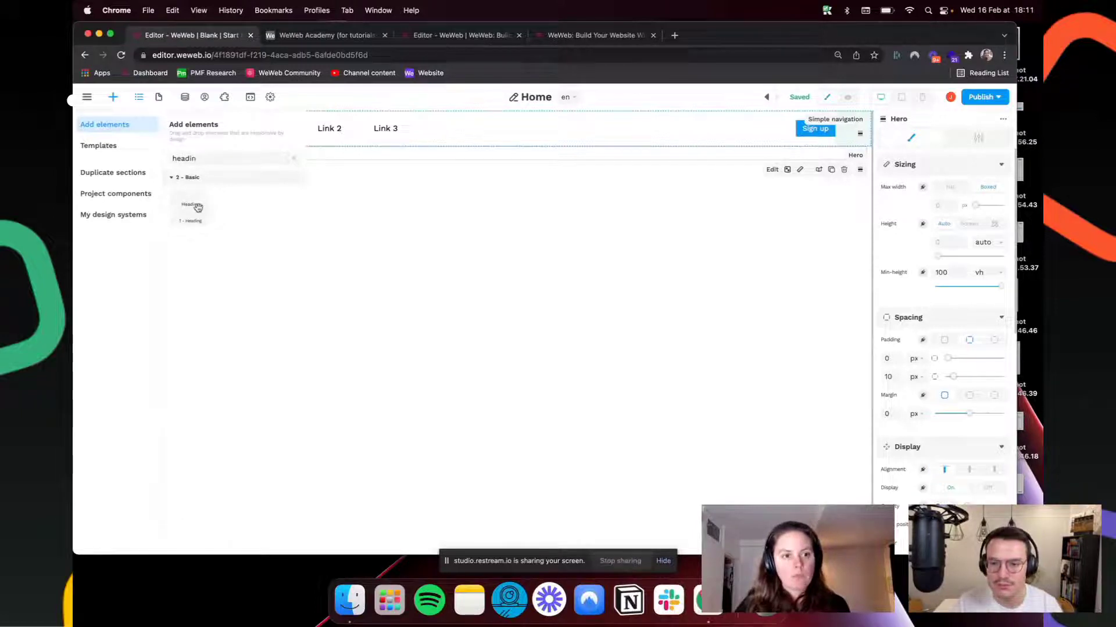
drag(198, 208, 416, 156)
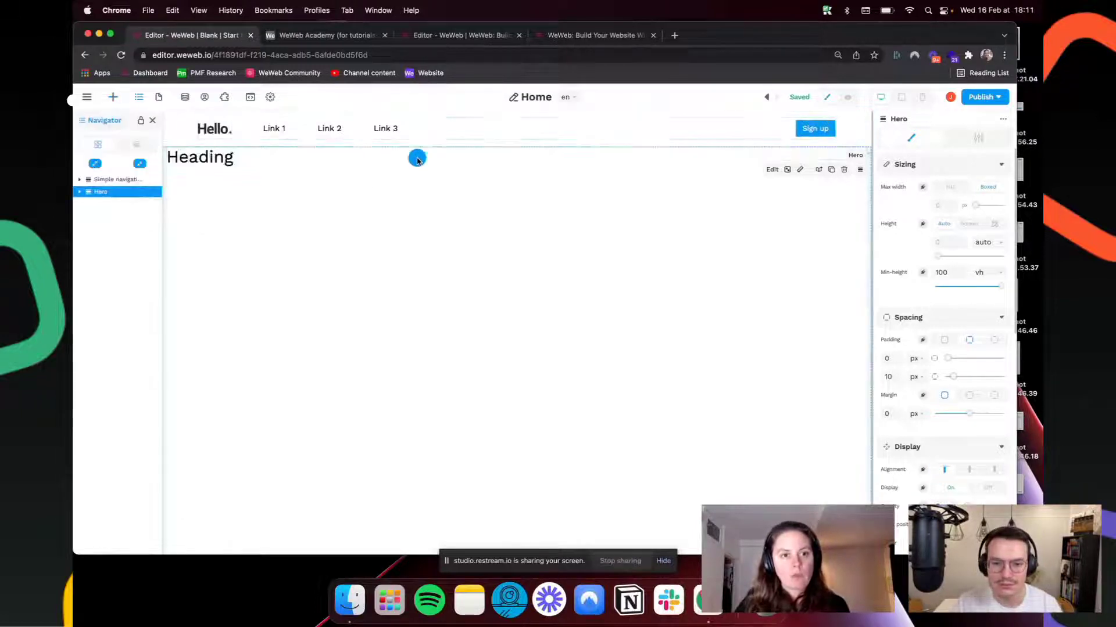
Step: Find the search bar element and place it below the heading in the Hero section
click(112, 100)
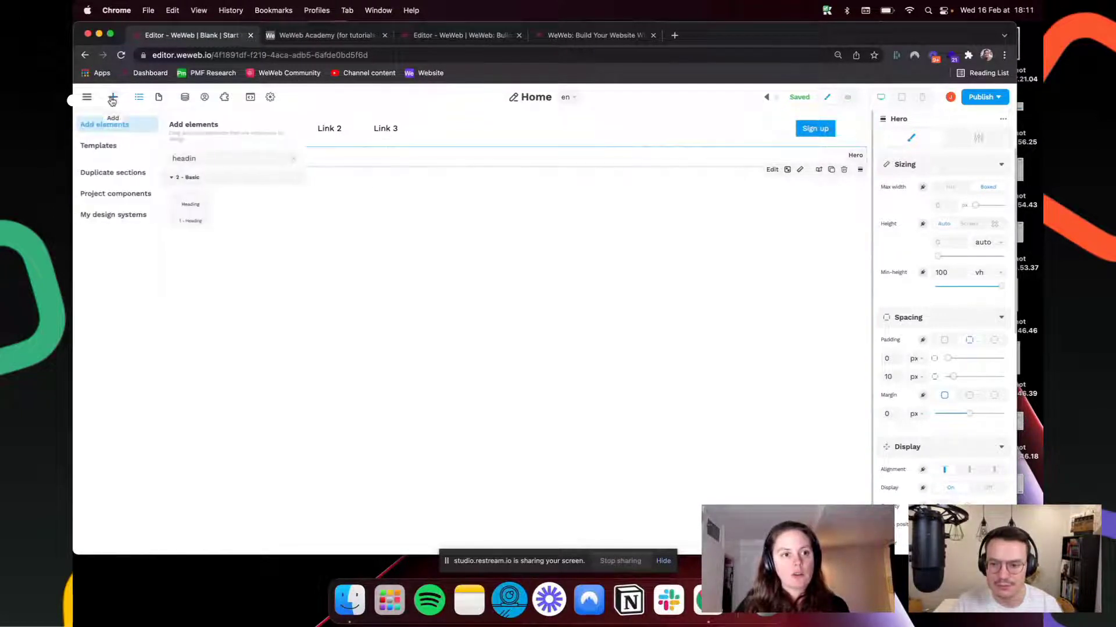
key(super+a)
key(BackSpace)
text(searc)
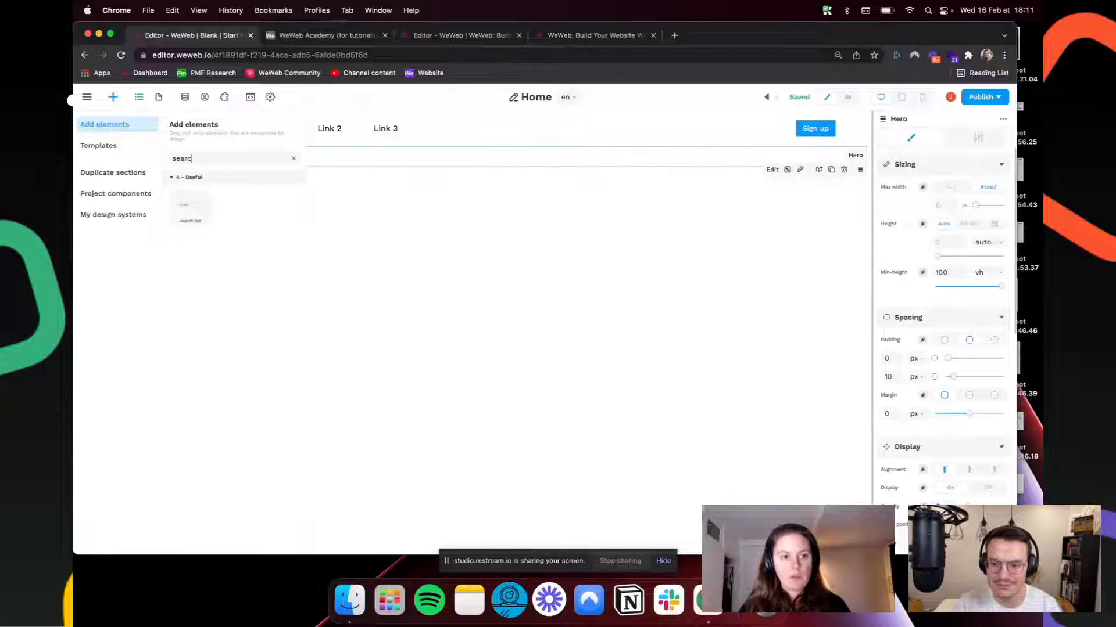
drag(301, 188, 354, 159)
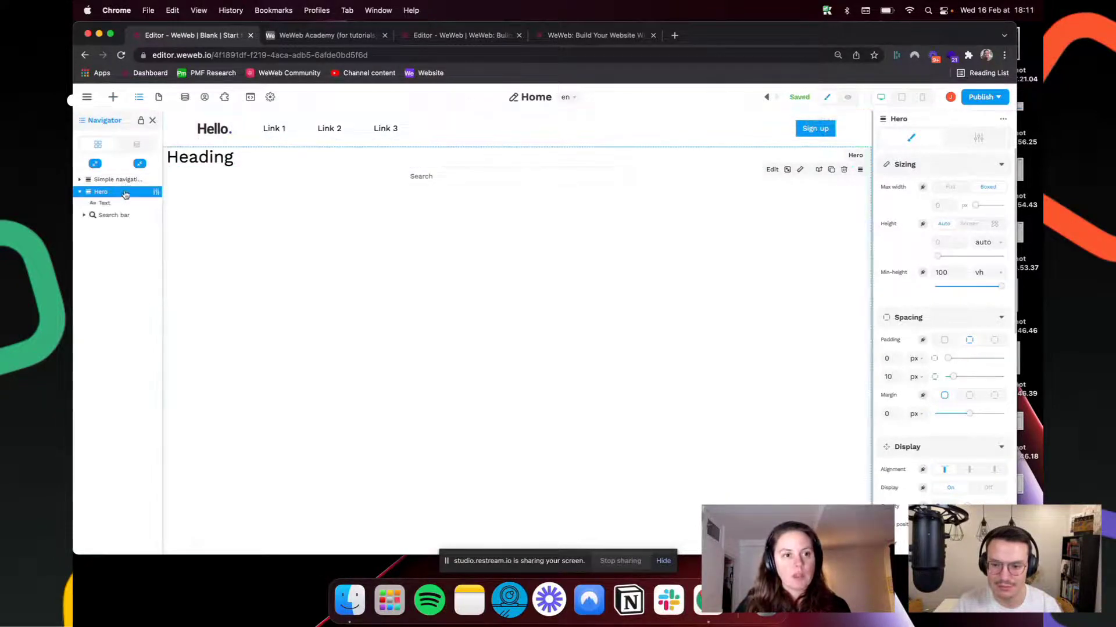
Step: Center-align the Hero heading and change its text to WeWeb Academy
click(348, 162)
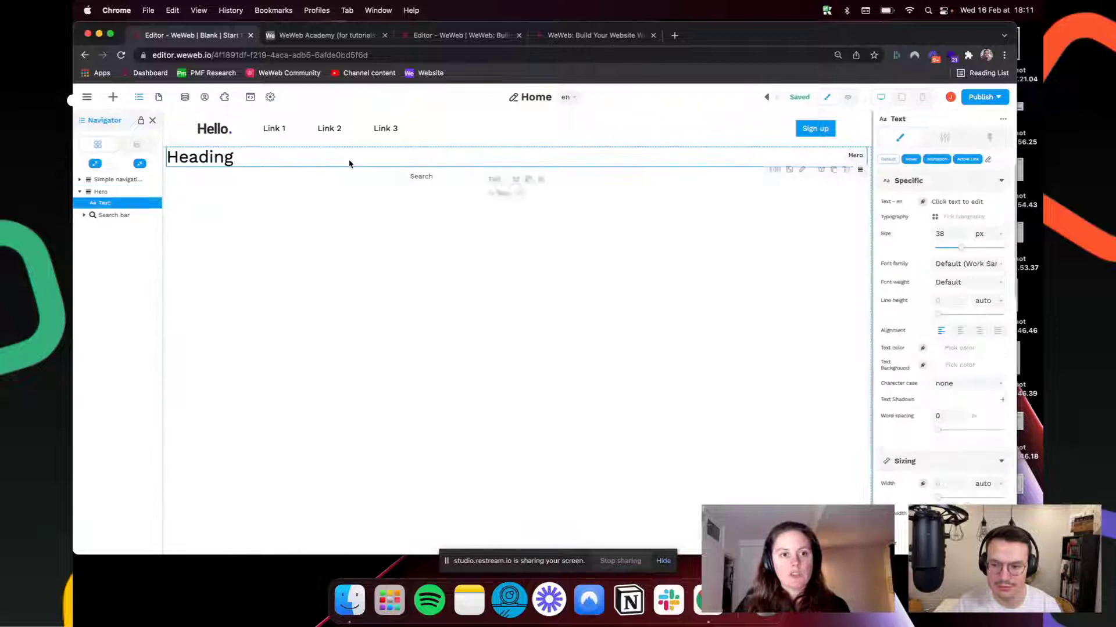
click(958, 331)
click(506, 165)
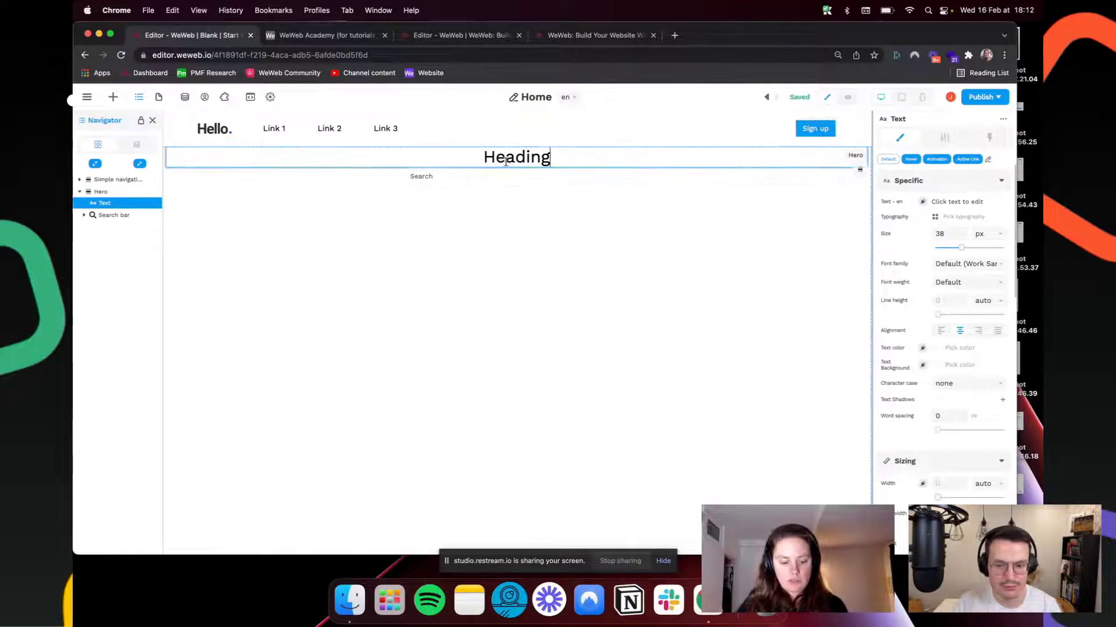
double_click(506, 165)
text(WeWeb Academy)
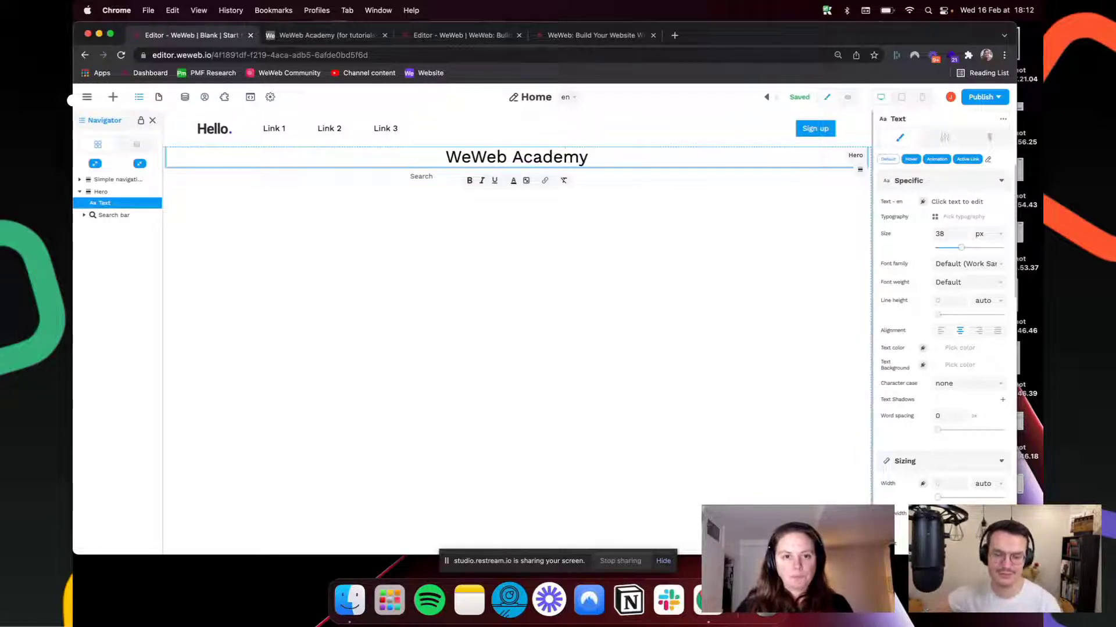
Step: Set the Hero section's padding to 80 px on all sides and its minimum height to auto
click(98, 196)
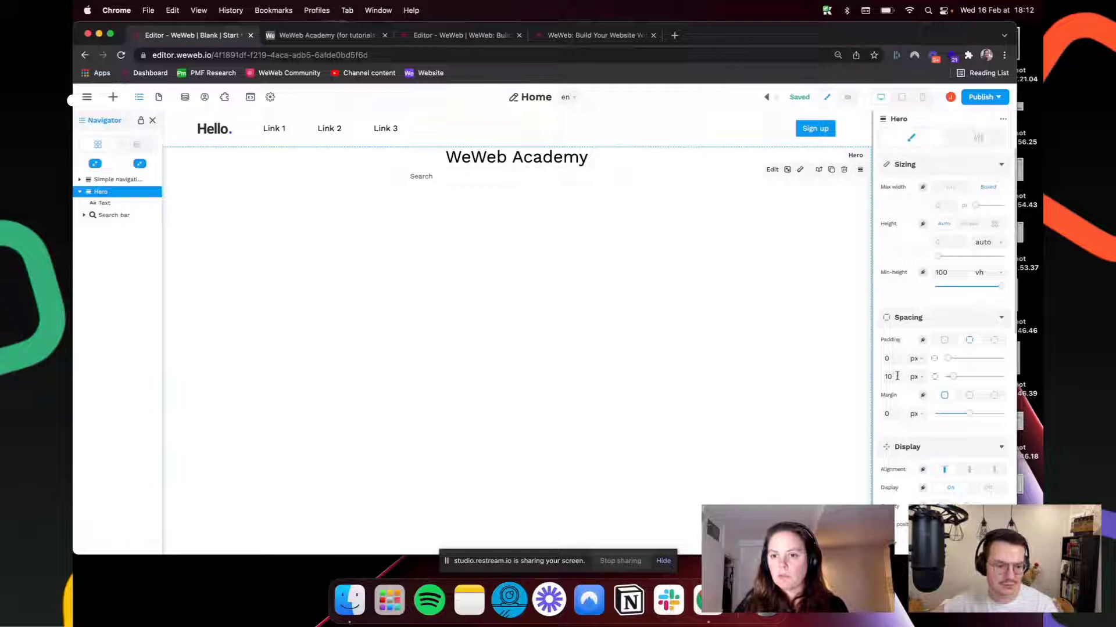
click(944, 340)
click(889, 359)
text(80)
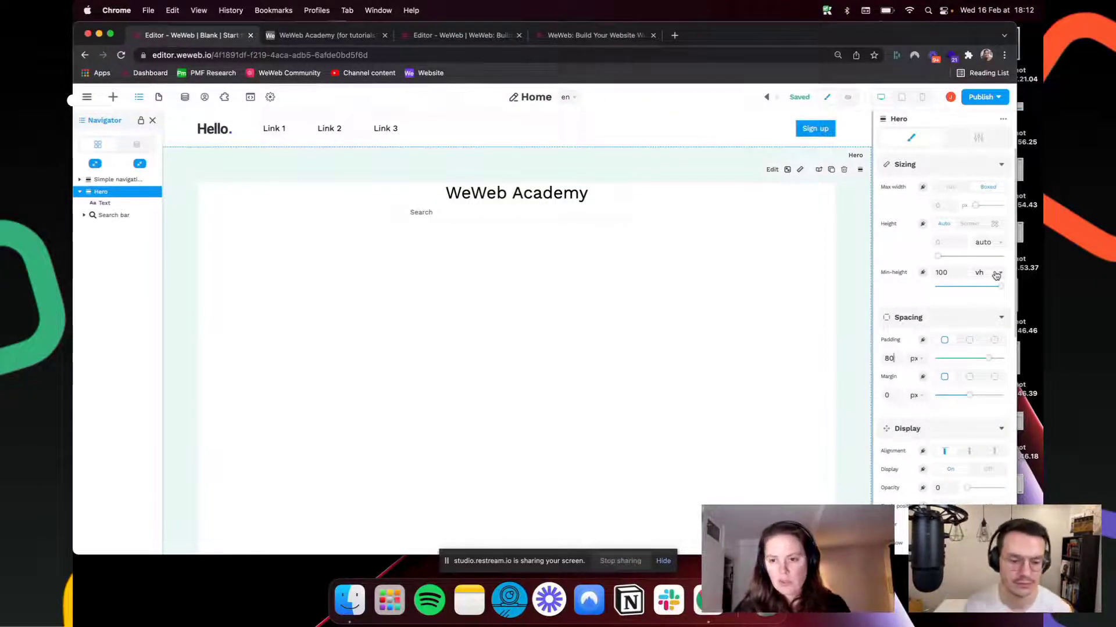
click(996, 275)
click(990, 322)
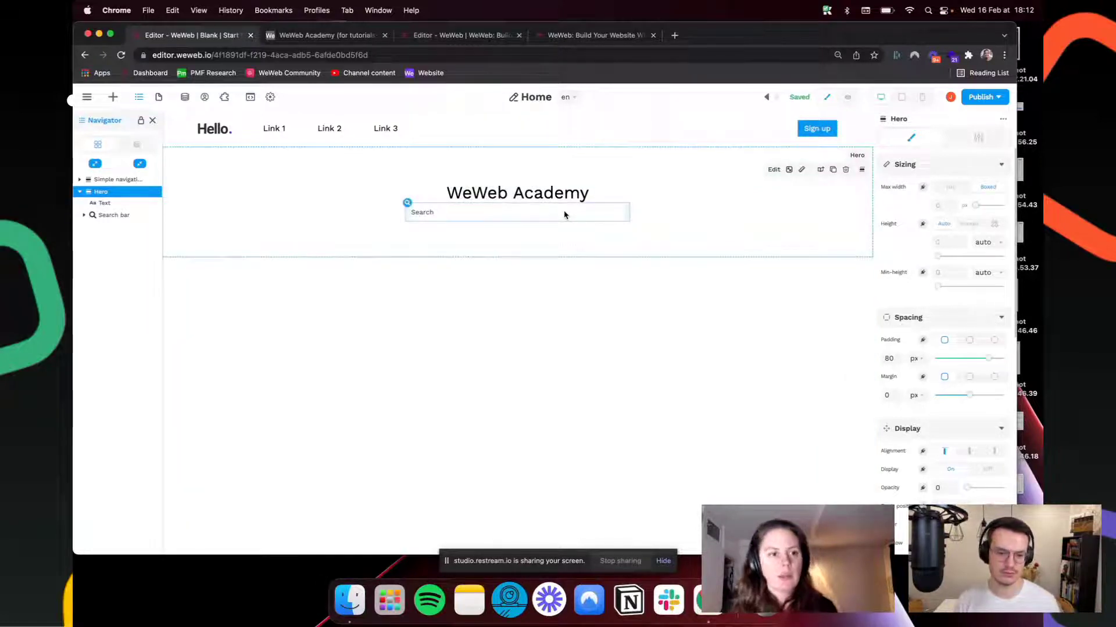
Step: Give the whole search bar element a top margin of 80 px to separate it from the heading
click(564, 215)
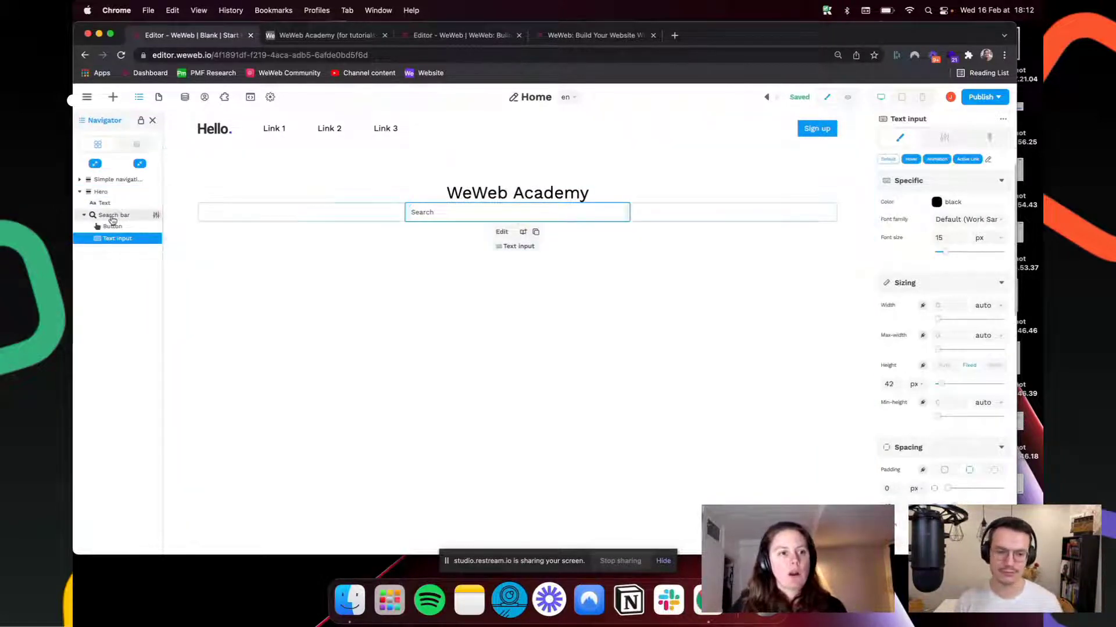
click(112, 216)
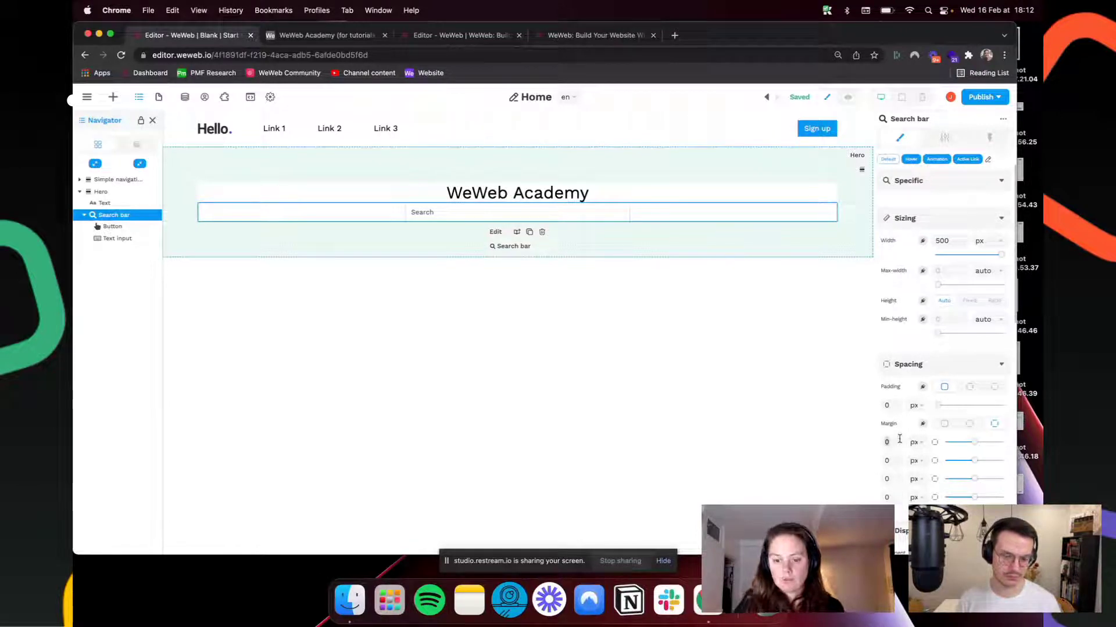
text(40)
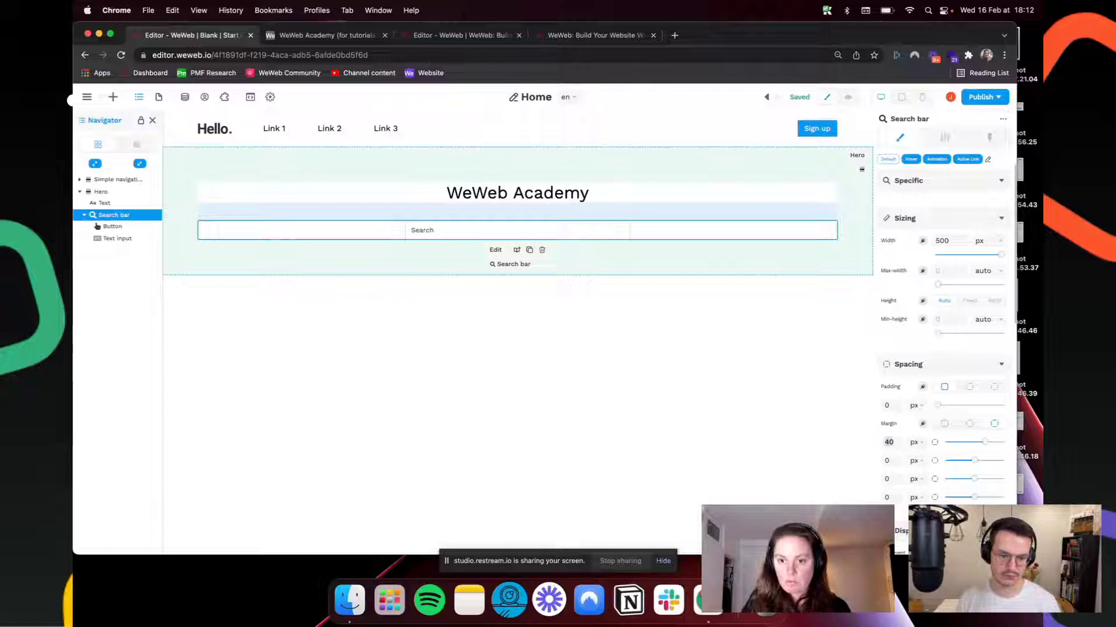
key(BackSpace)
key(BackSpace)
text(80)
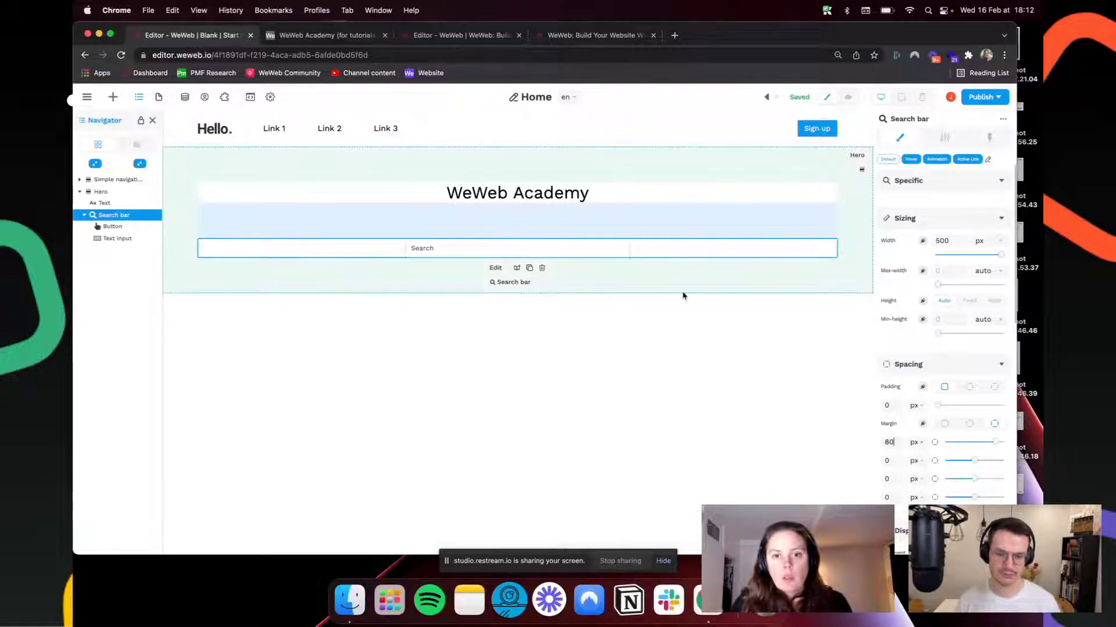
Step: Set the search input's placeholder to a magnifying-glass emoji plus "Search the WeWeb academy", checking the wording on the live academy page
click(622, 246)
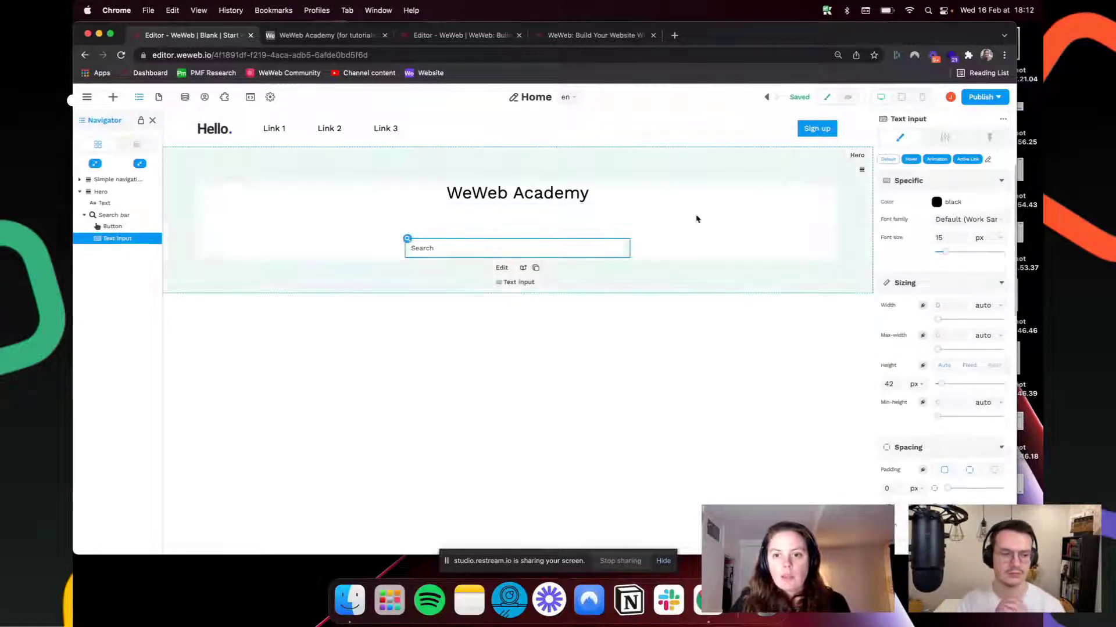
click(945, 139)
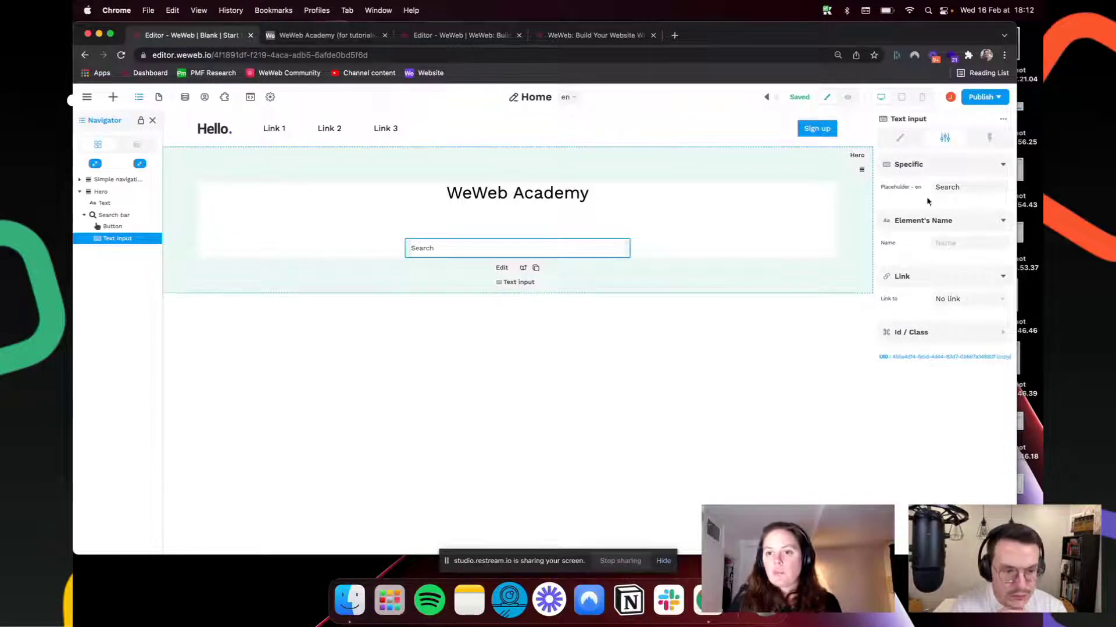
key(ctrl+super+space)
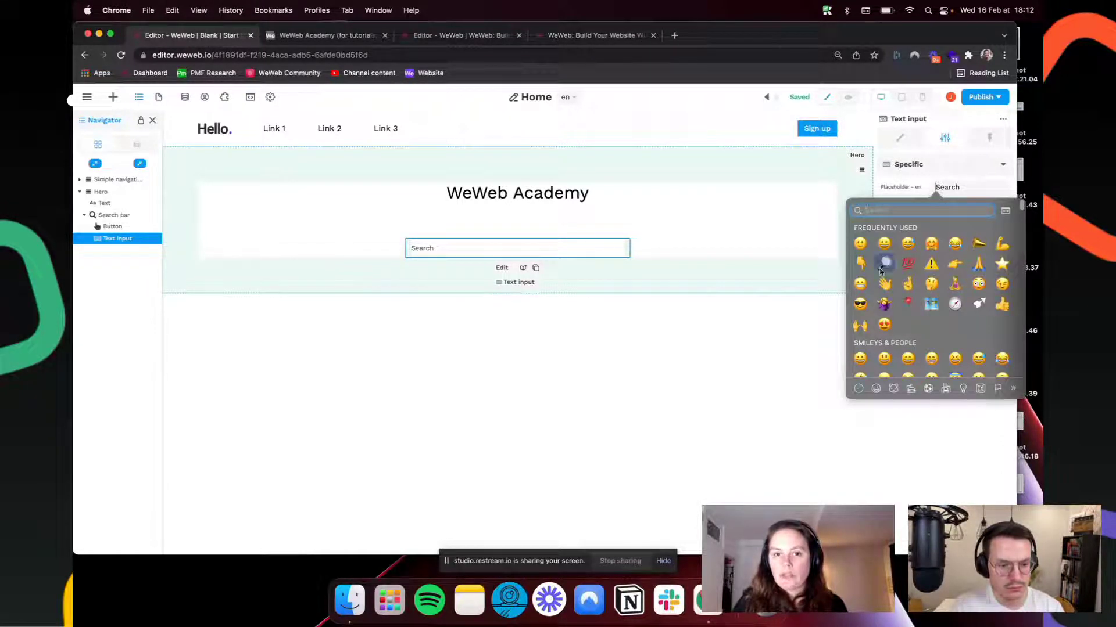
click(884, 262)
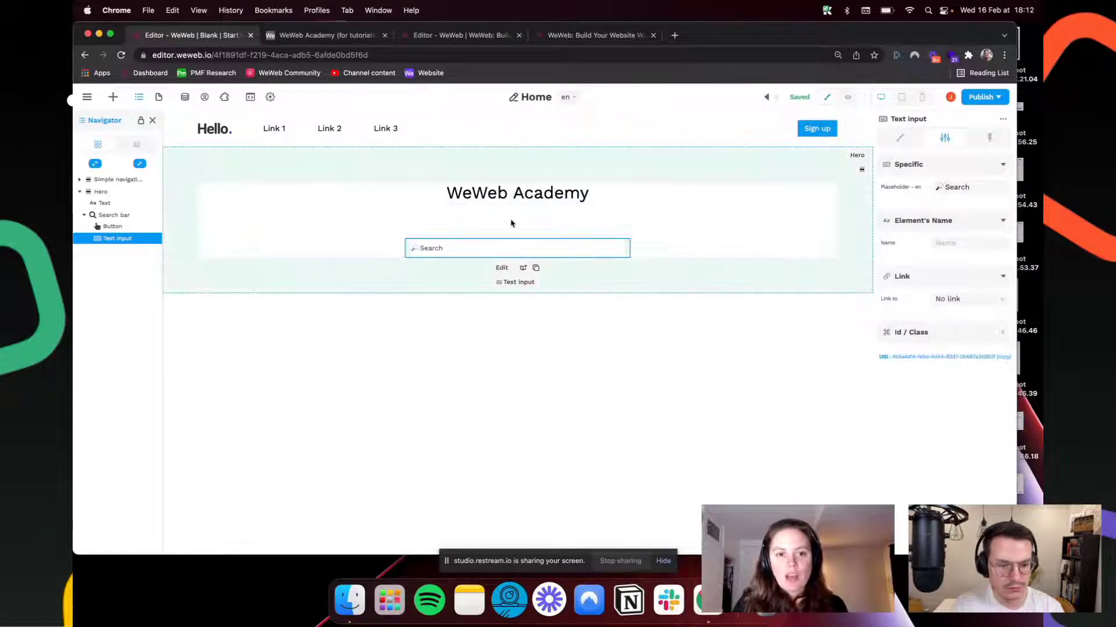
click(601, 34)
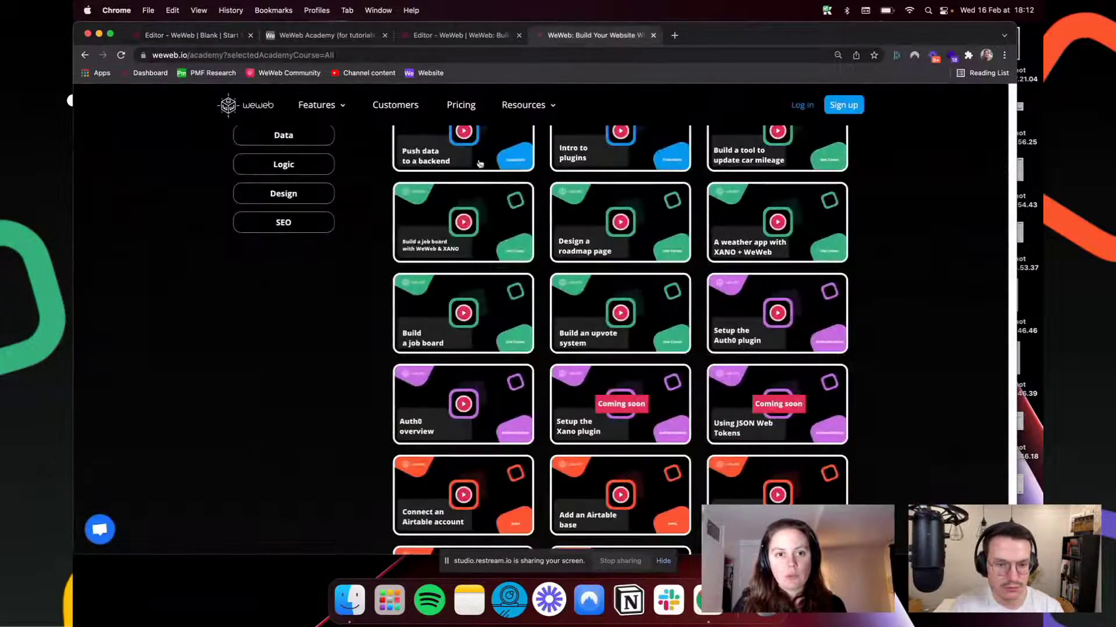
scroll(518, 267, up, 7)
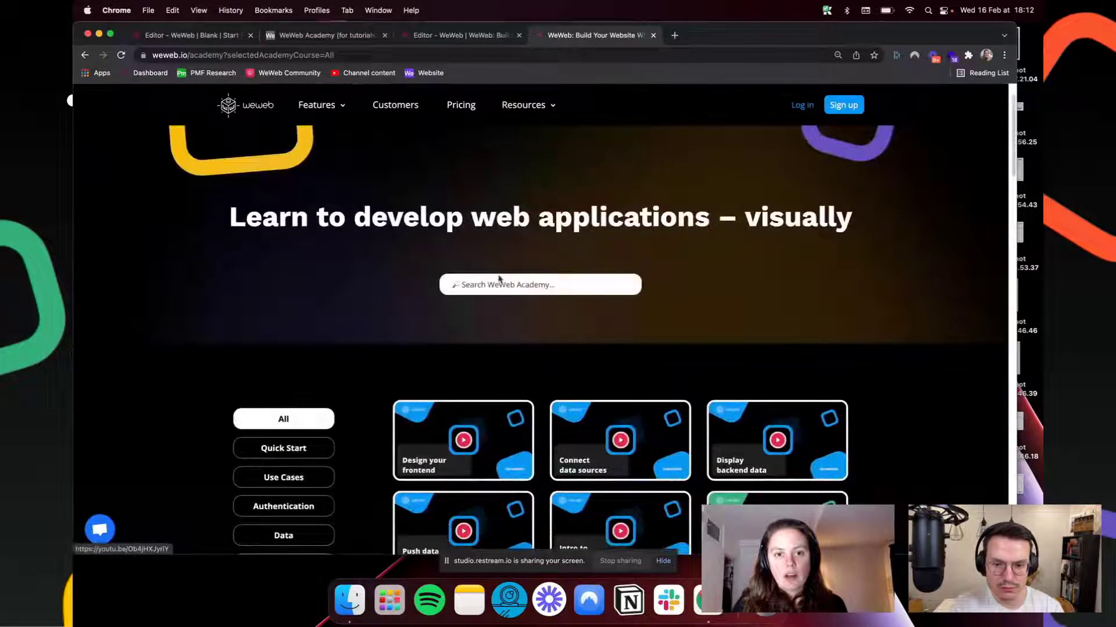
click(223, 43)
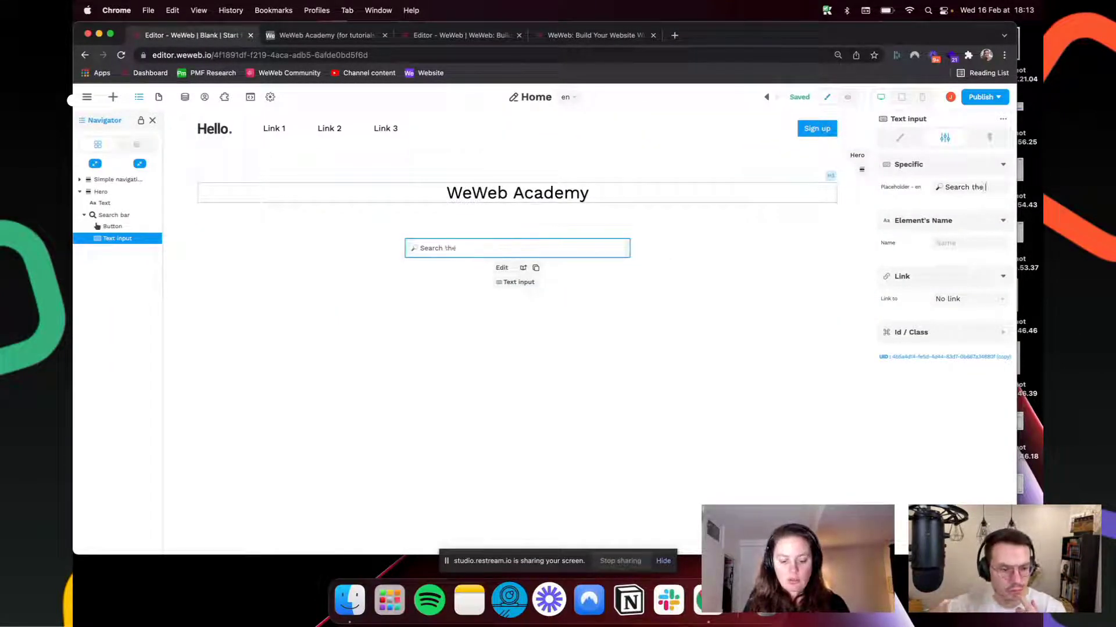
text(Search the WeWeb academy)
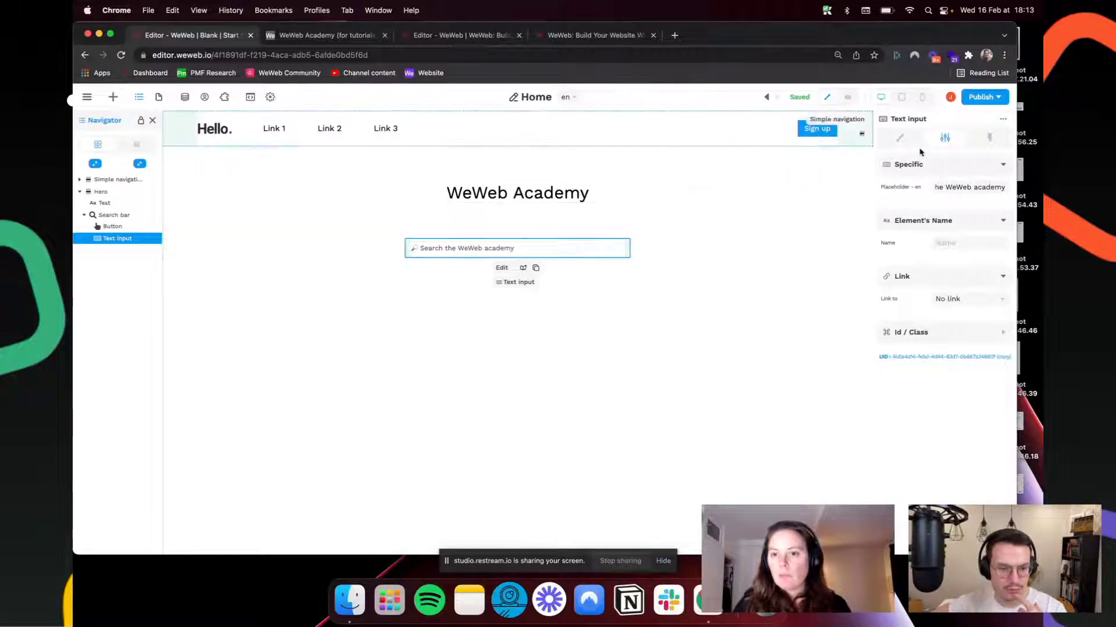
Step: Set the search text input's width to 350 px
click(900, 139)
scroll(908, 338, down, 5)
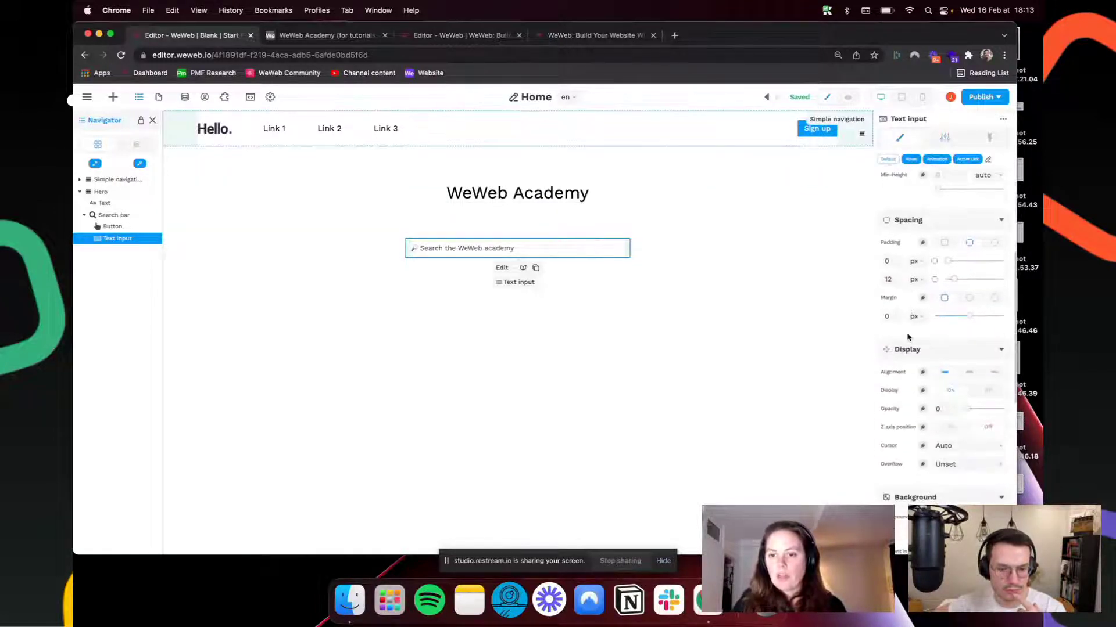
scroll(908, 337, up, 5)
scroll(909, 337, up, 1)
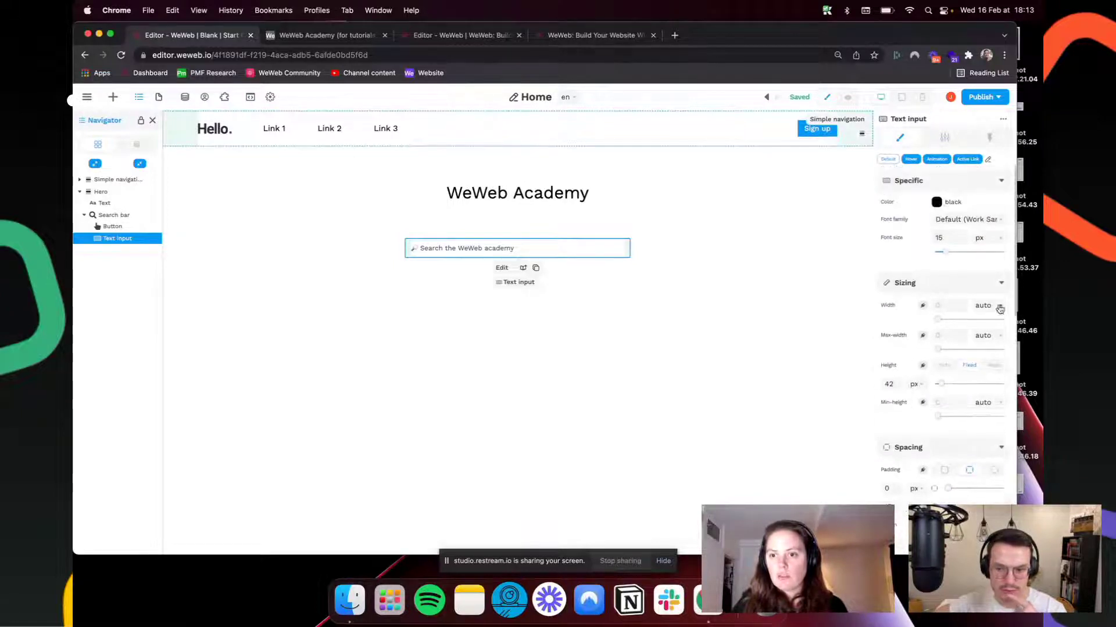
click(999, 309)
click(980, 326)
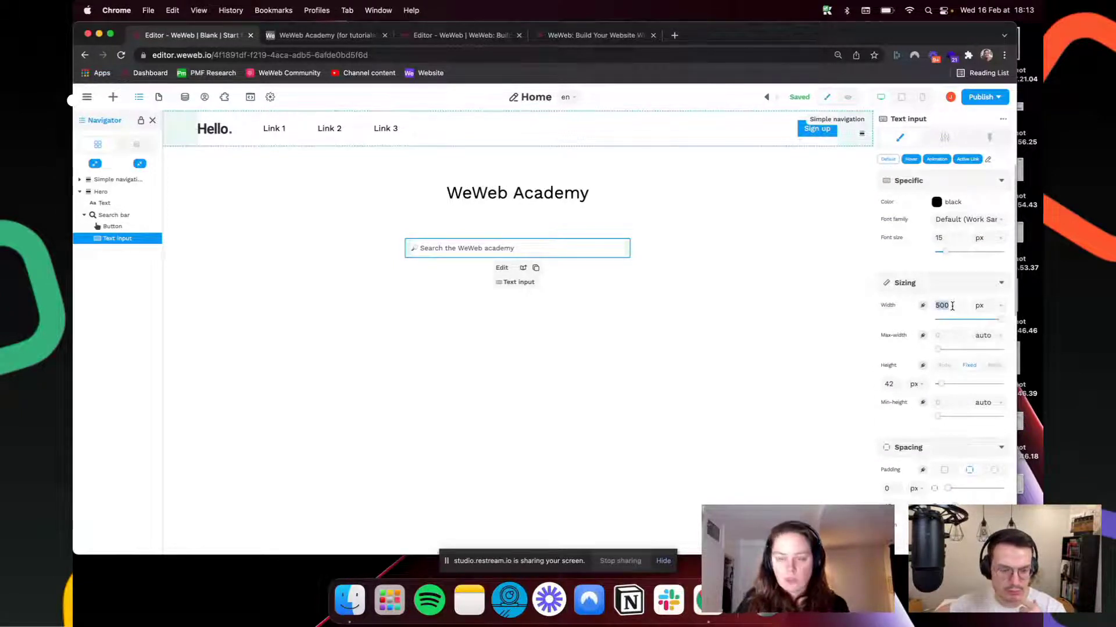
text(350)
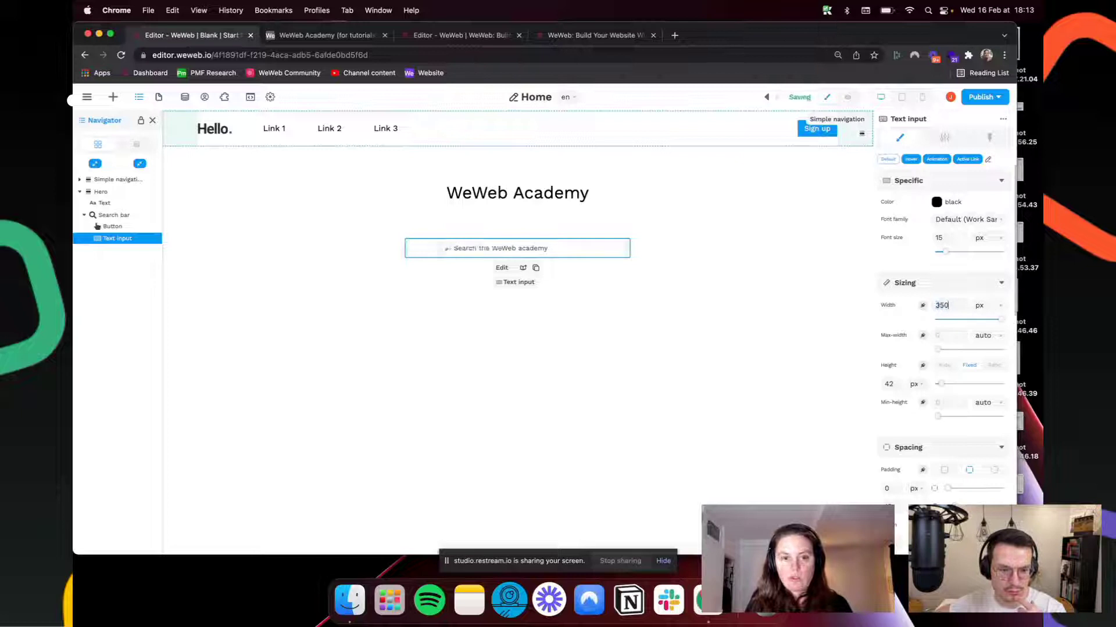
Step: Round the search text input's corners with a 16 px radius, then select the Hero section
scroll(930, 361, down, 10)
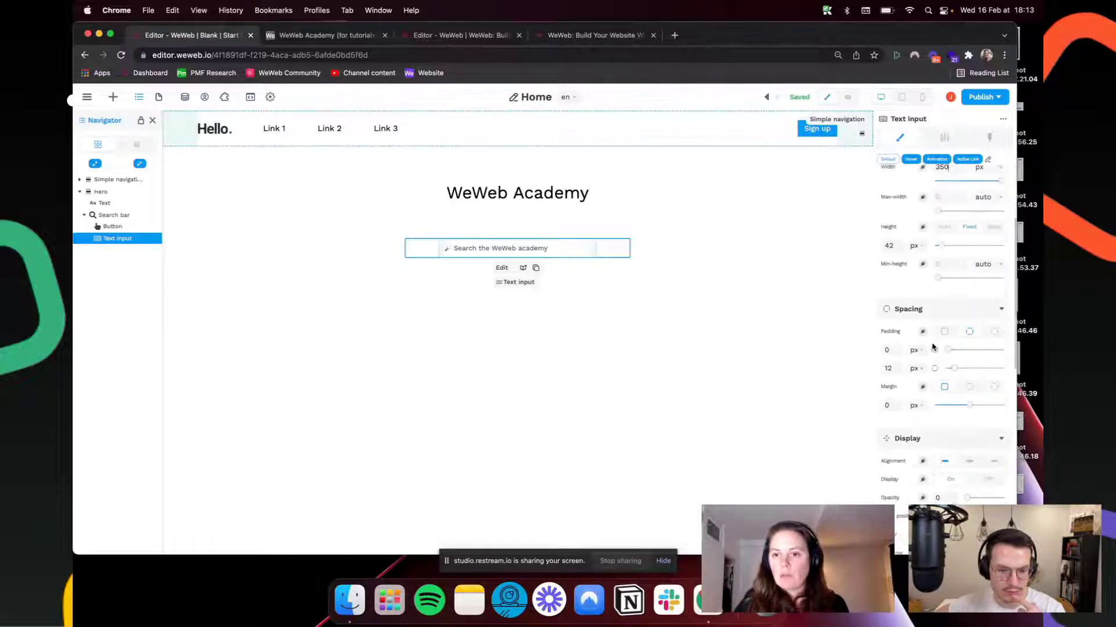
scroll(917, 382, down, 5)
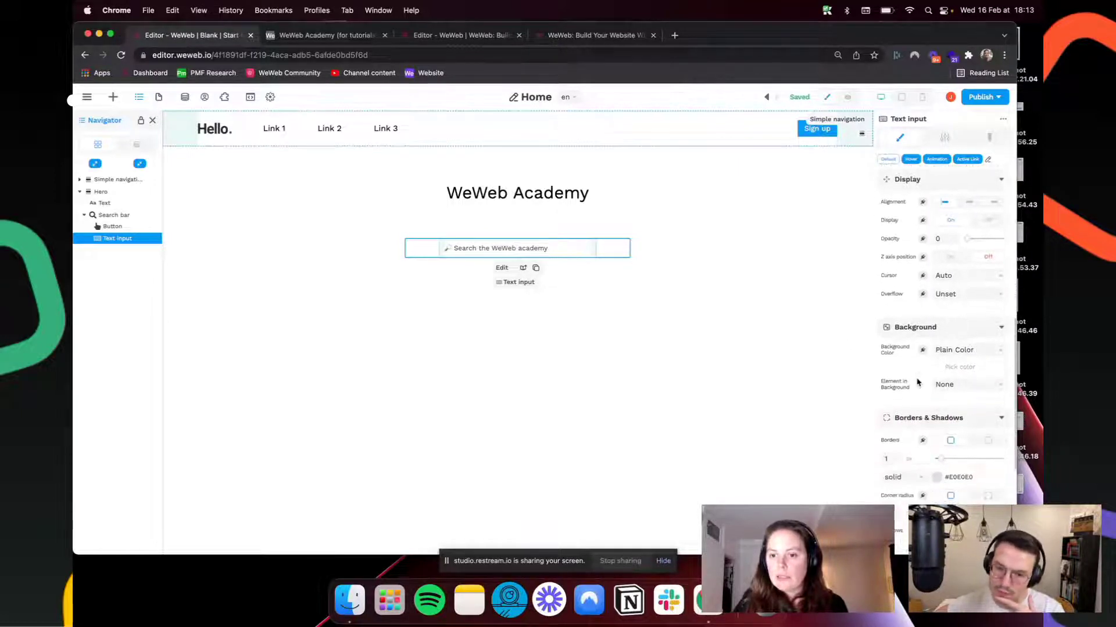
click(895, 404)
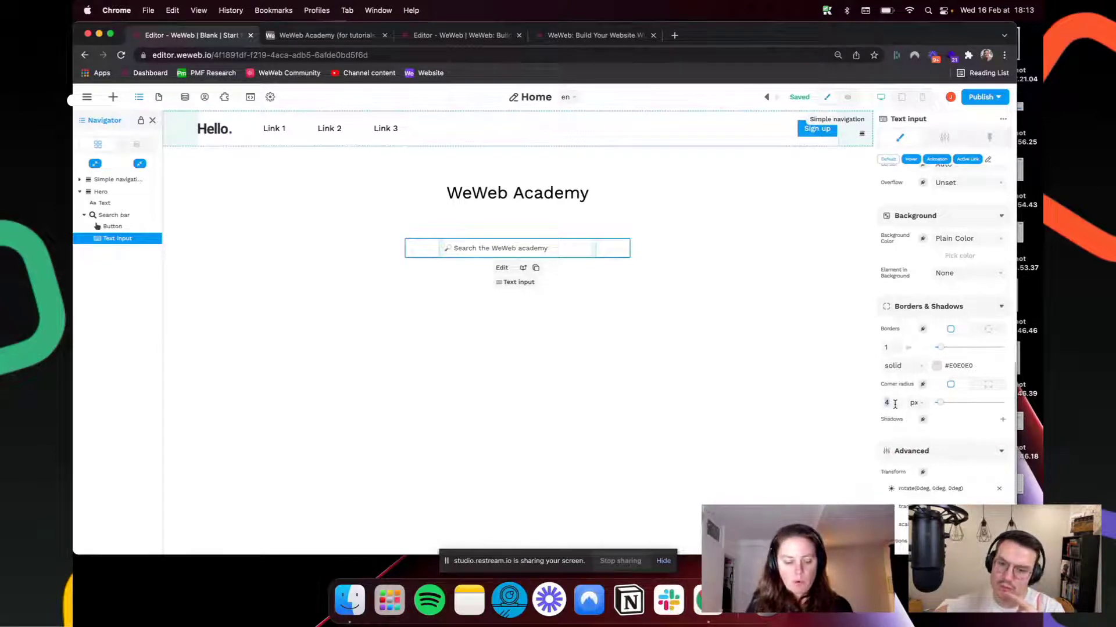
text(16)
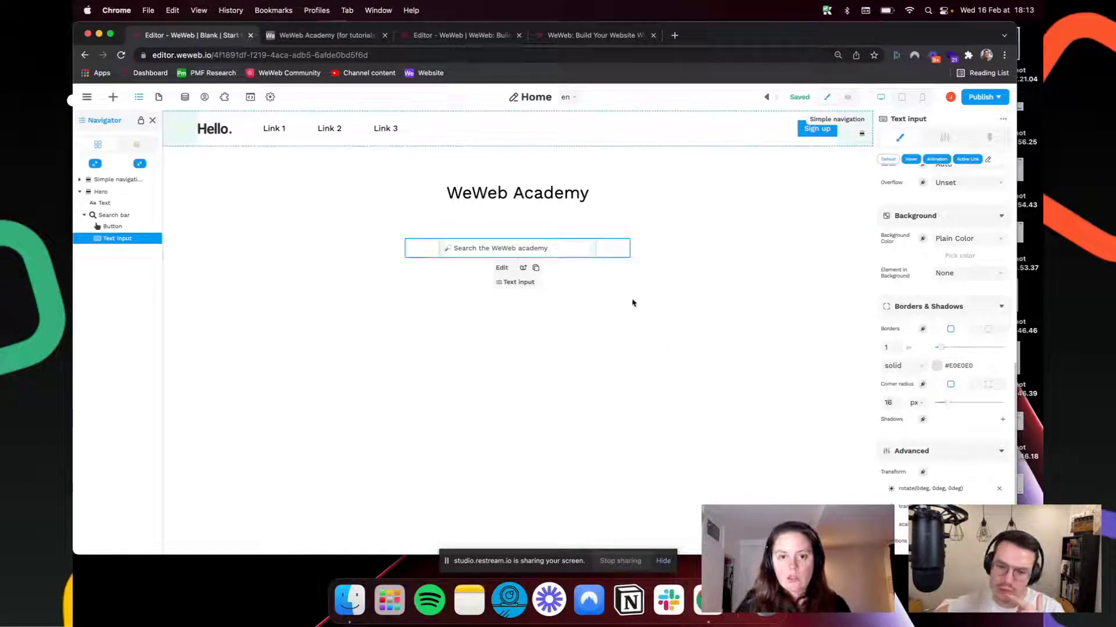
click(611, 198)
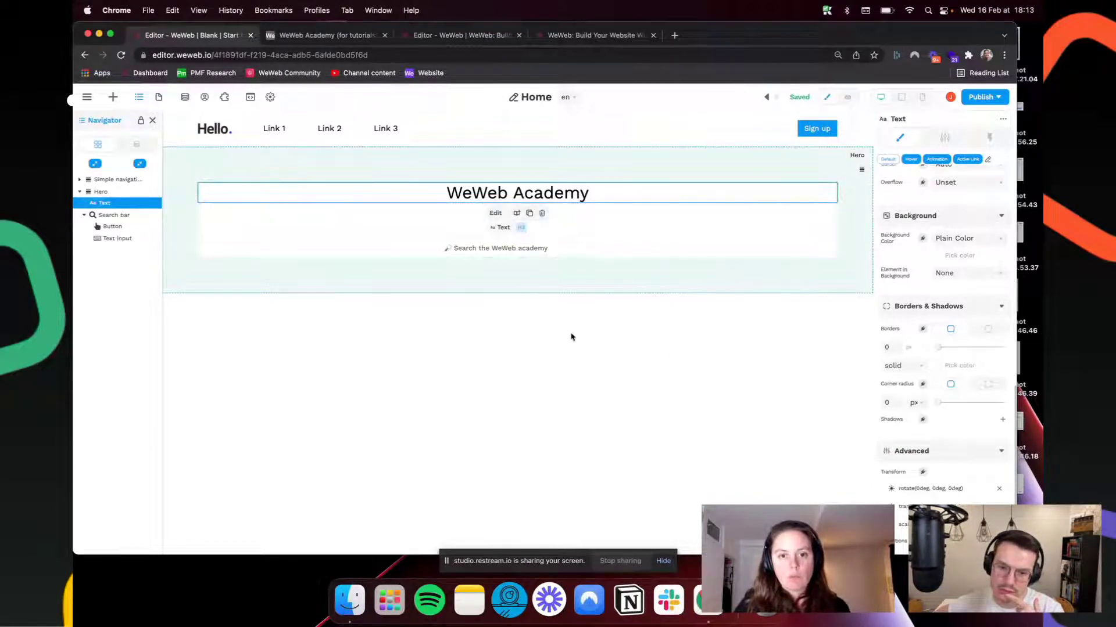
click(567, 251)
click(670, 281)
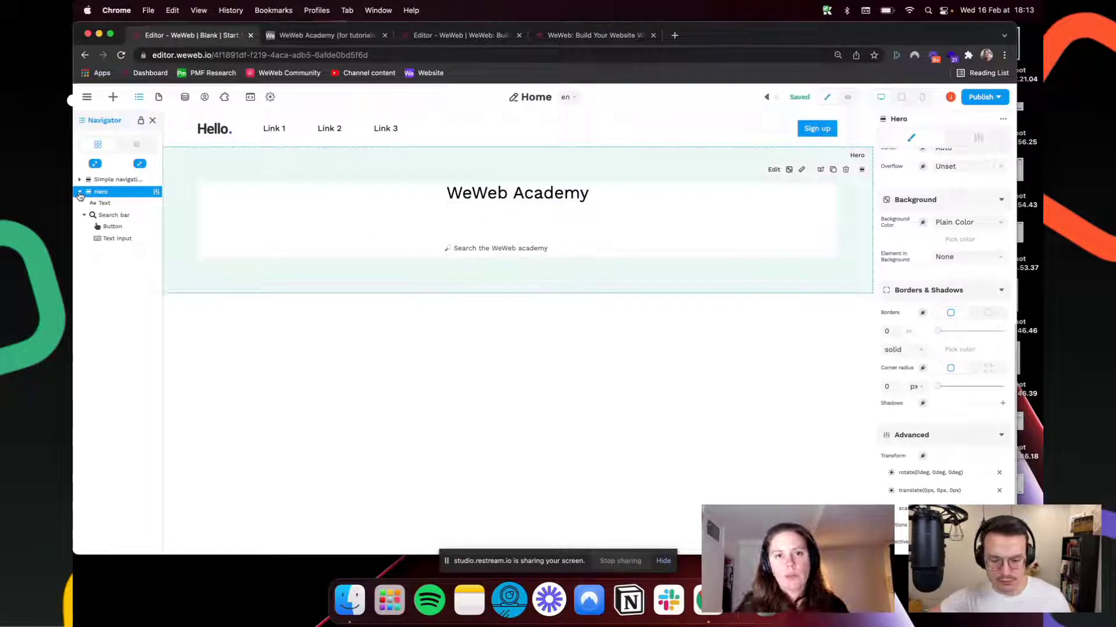
Step: Examine the live academy page's layout below the hero, including the category filters and the grid of video cards, and return to the editor
click(593, 35)
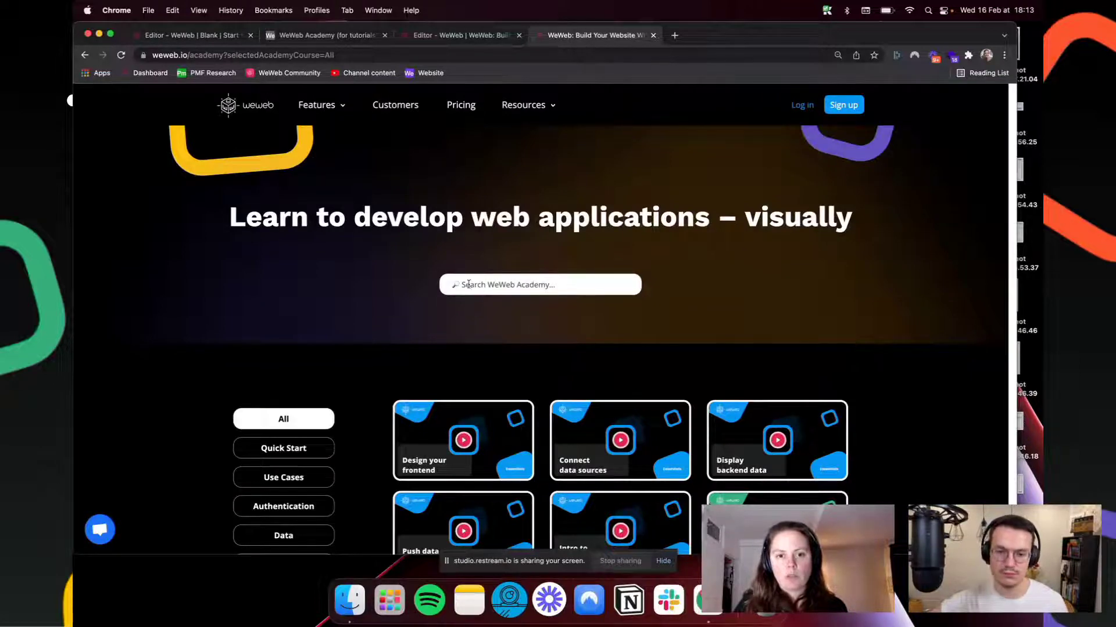
click(215, 35)
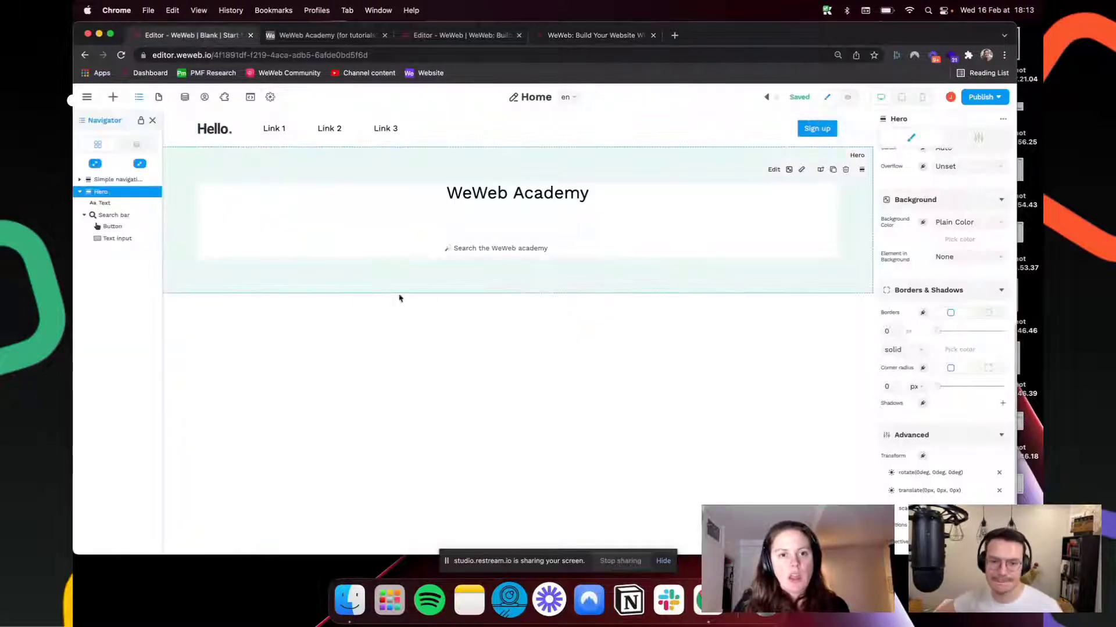
key(super+4)
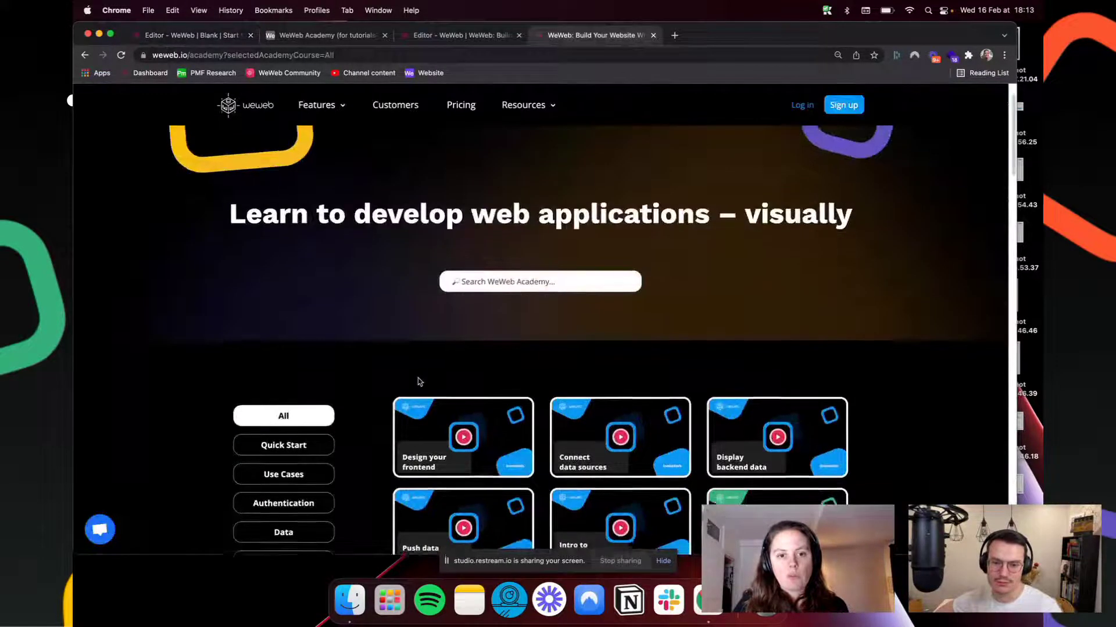
scroll(417, 382, down, 2)
scroll(417, 382, down, 2)
scroll(266, 235, down, 5)
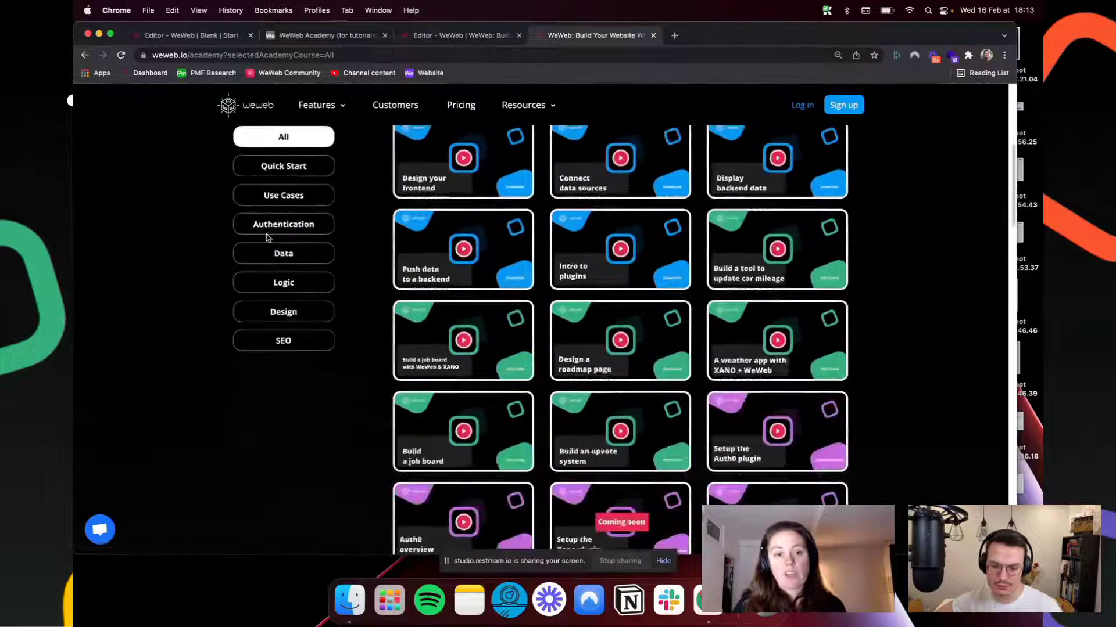
scroll(266, 234, up, 2)
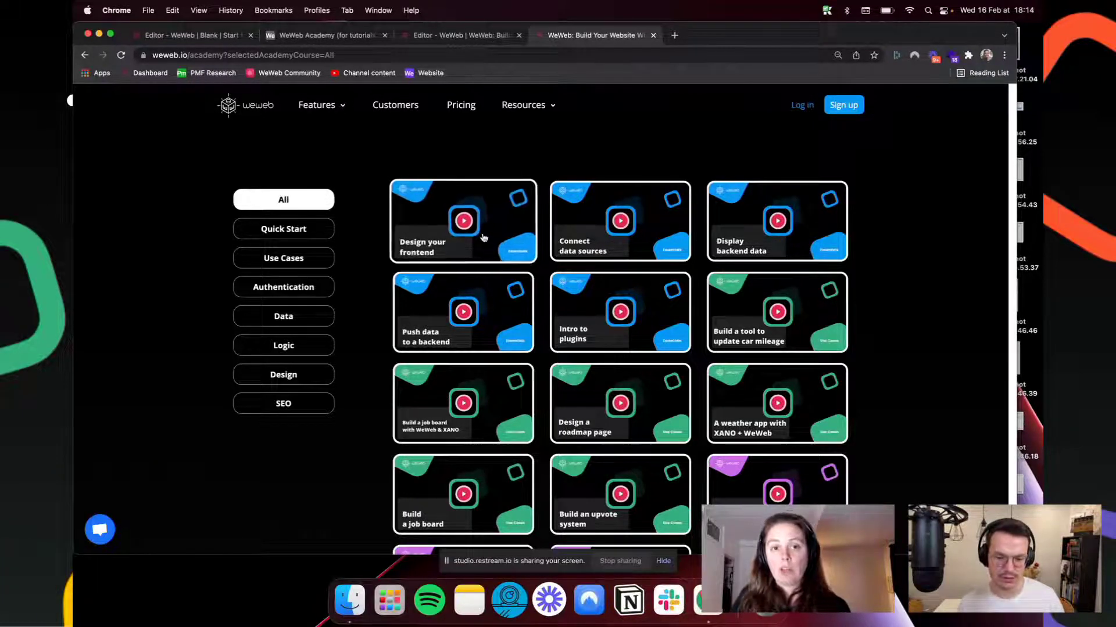
scroll(474, 227, up, 5)
scroll(474, 227, down, 2)
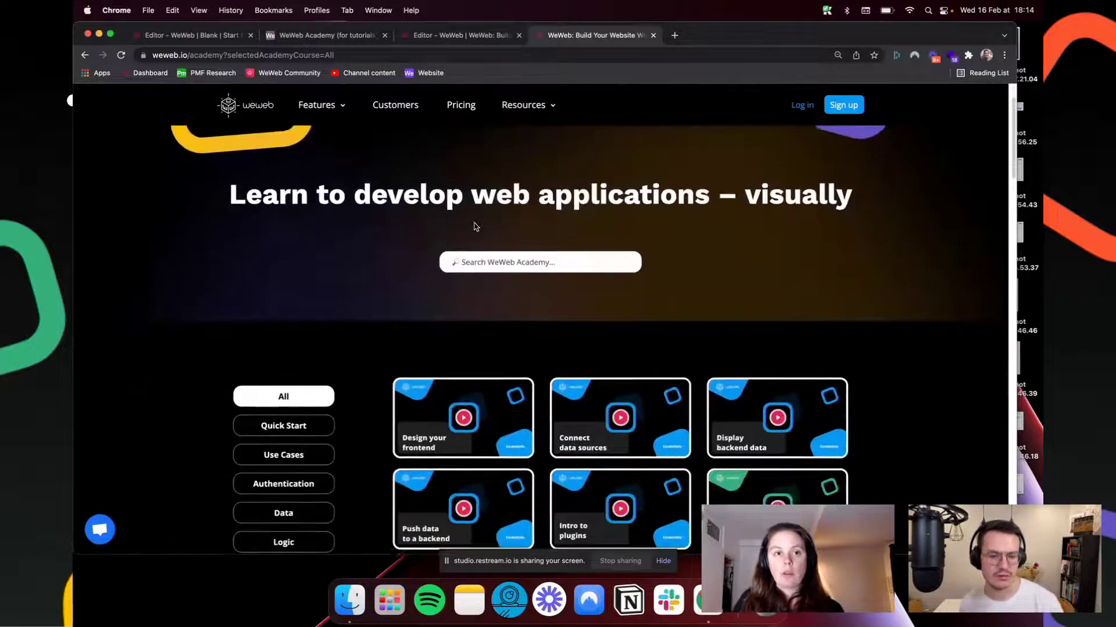
click(216, 39)
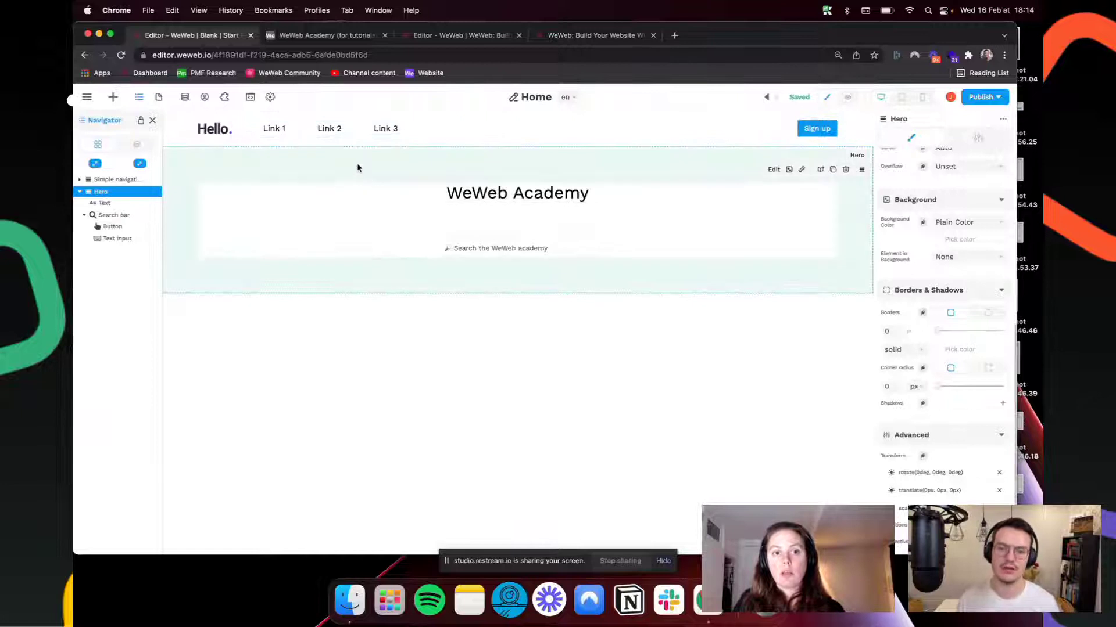
Step: Try corner radii of 50 px and 0 px on the search text input
scroll(911, 412, down, 3)
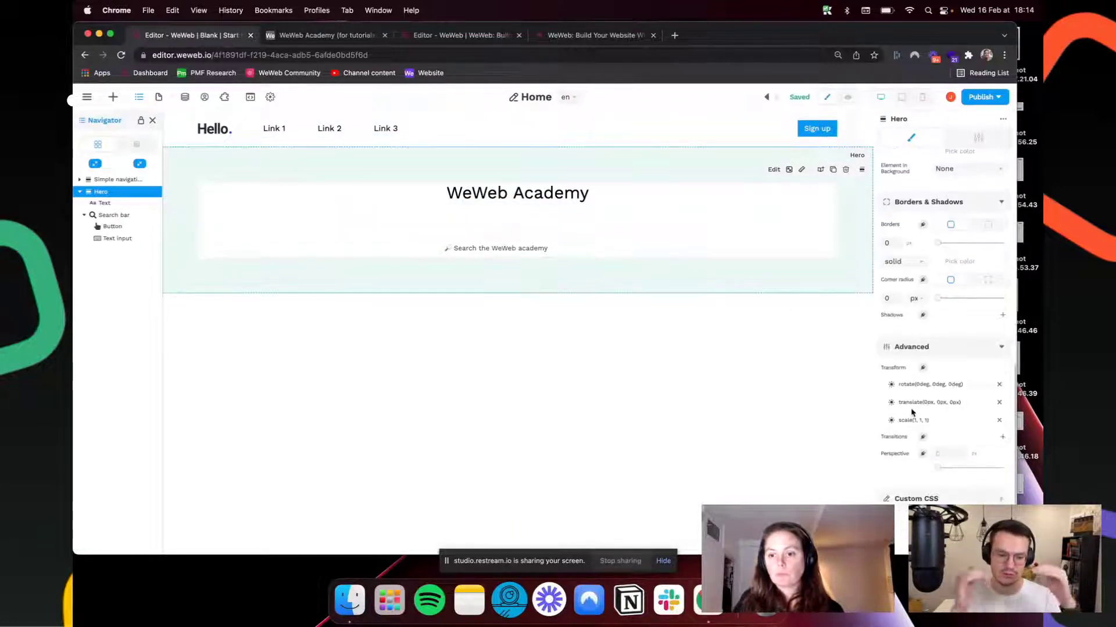
scroll(911, 407, up, 3)
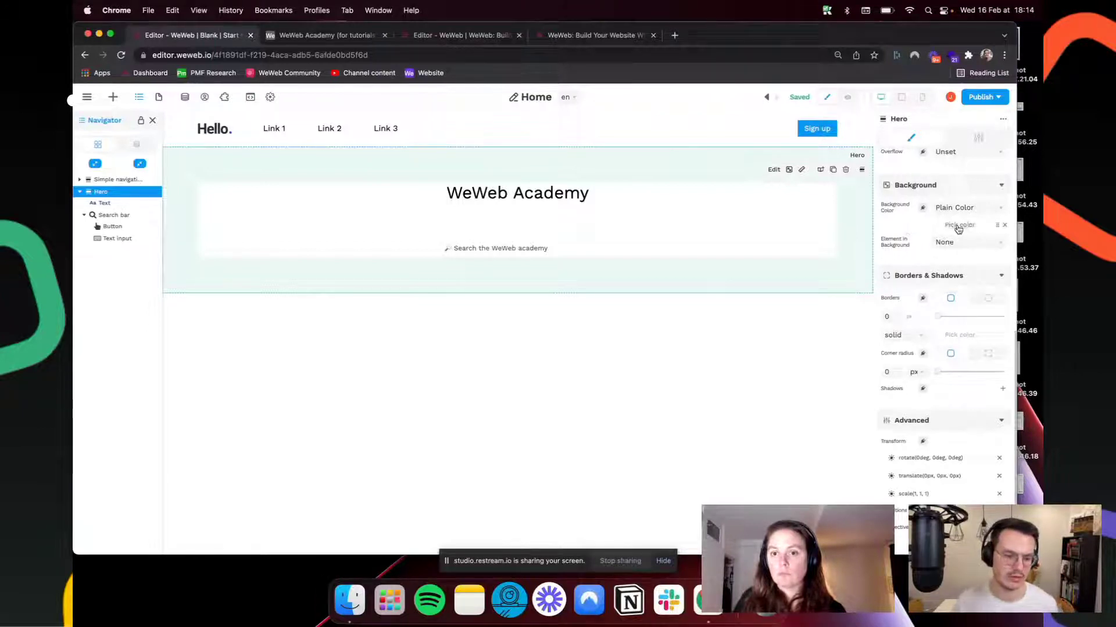
click(586, 250)
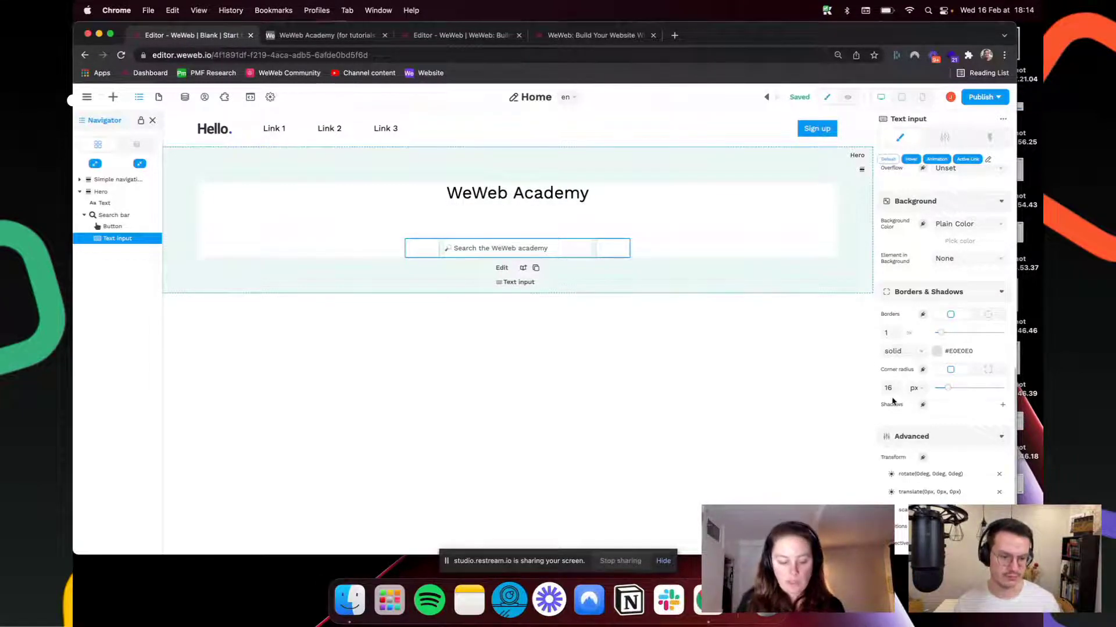
key(super+0)
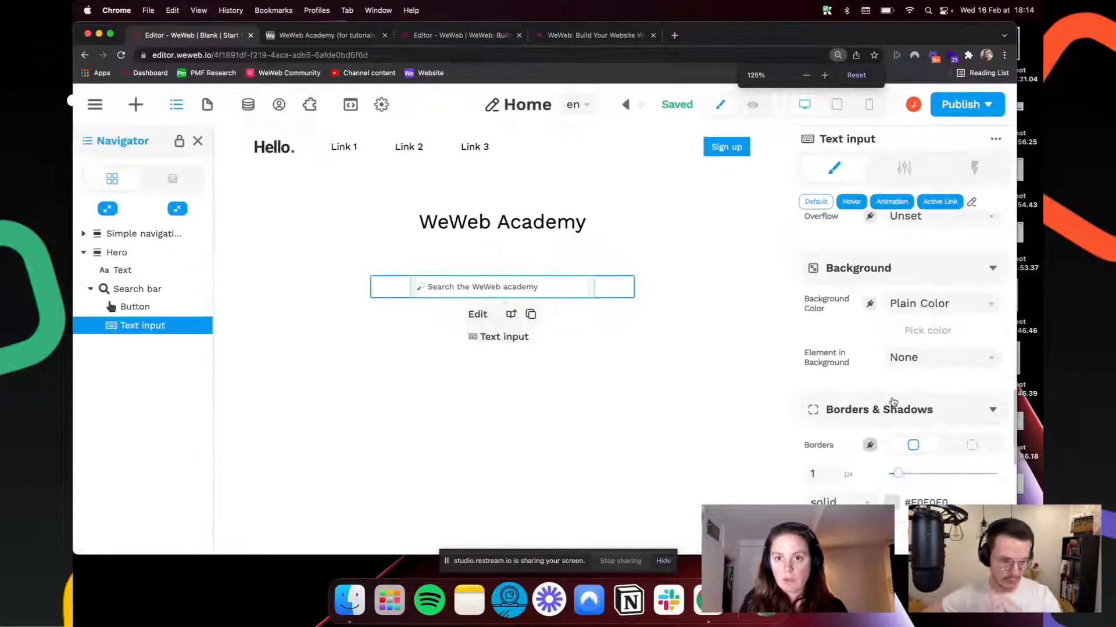
scroll(864, 439, down, 3)
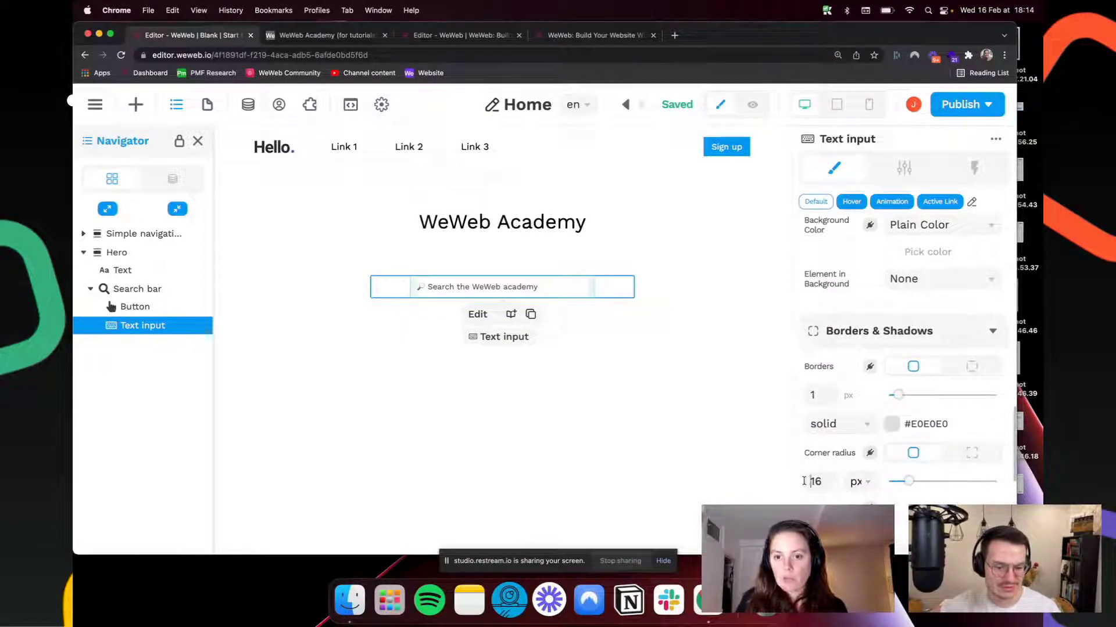
double_click(808, 481)
text(50)
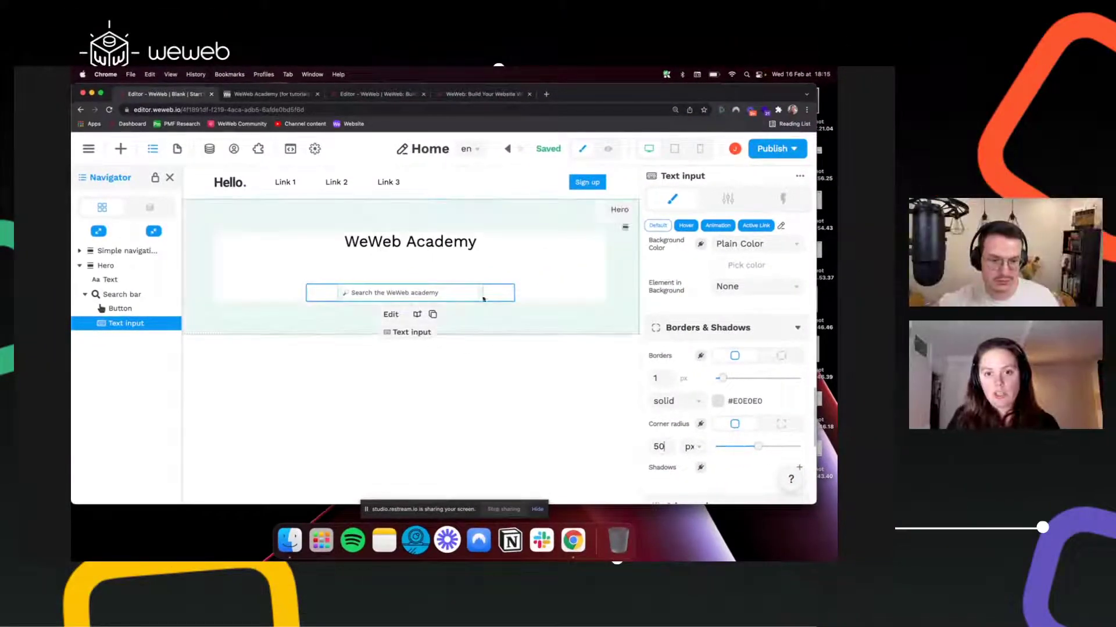
double_click(653, 451)
text(0)
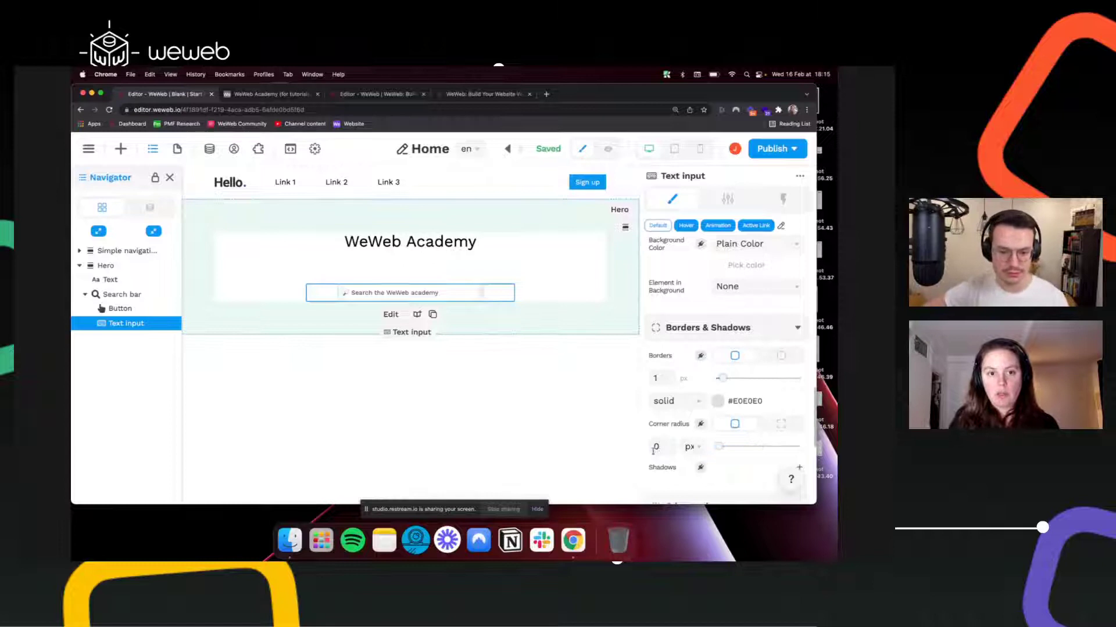
Step: Try a 16 px corner radius on the Hero section, and reselect the search text input
click(563, 291)
click(550, 263)
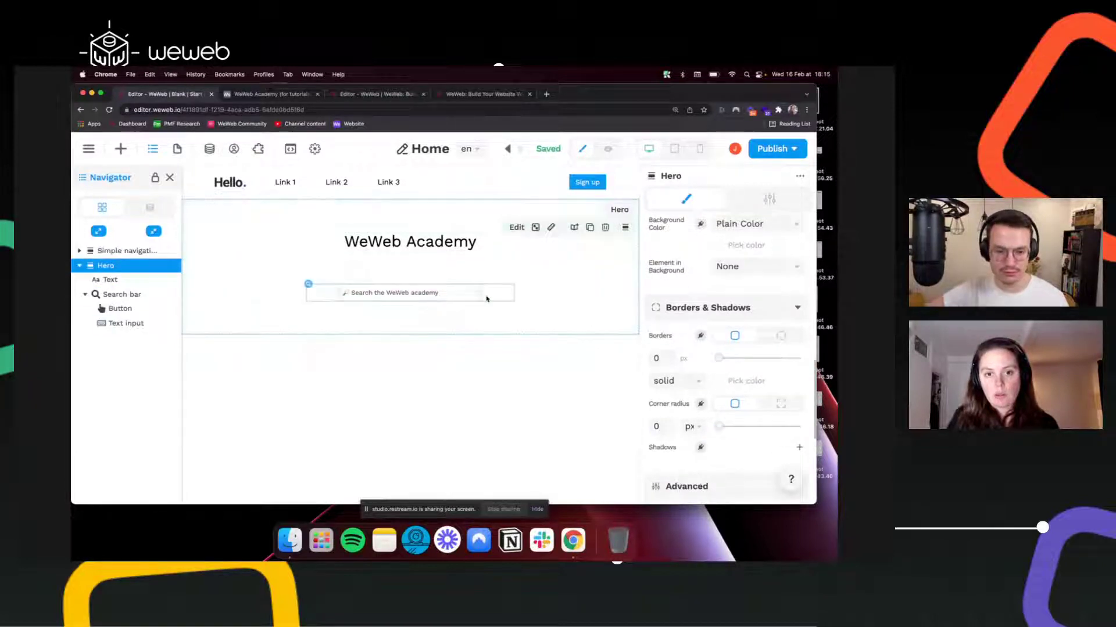
double_click(655, 426)
text(1)
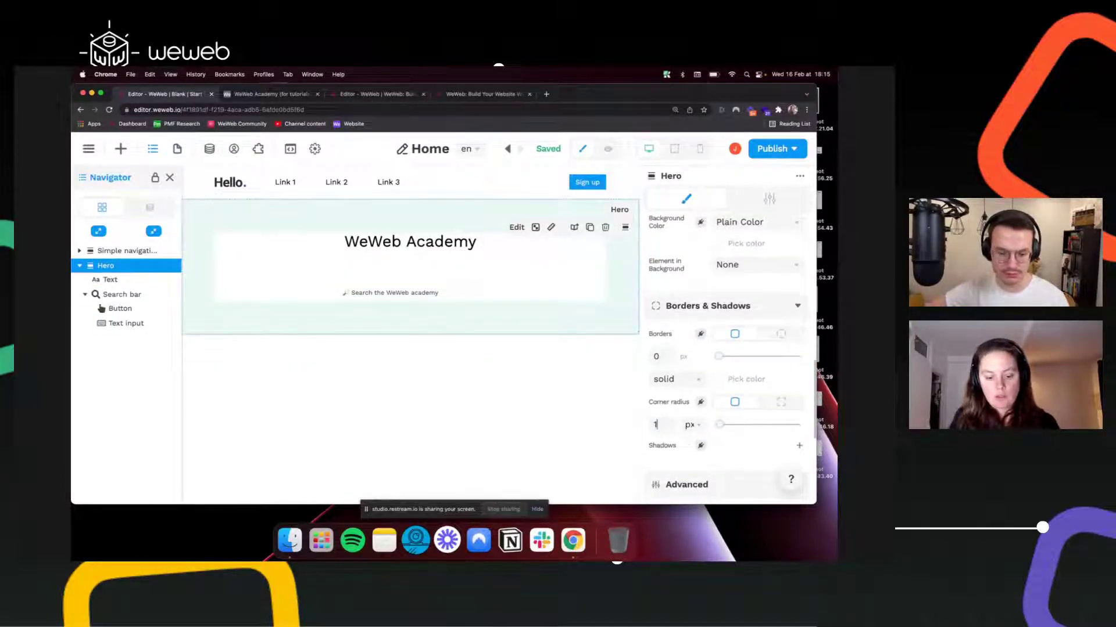
text(6)
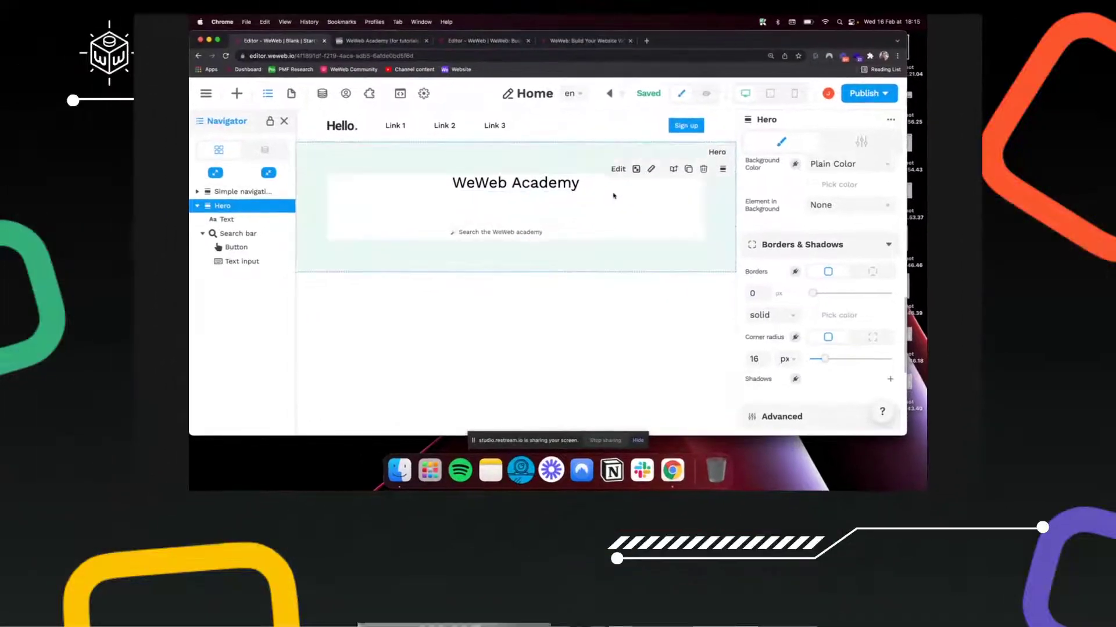
click(582, 236)
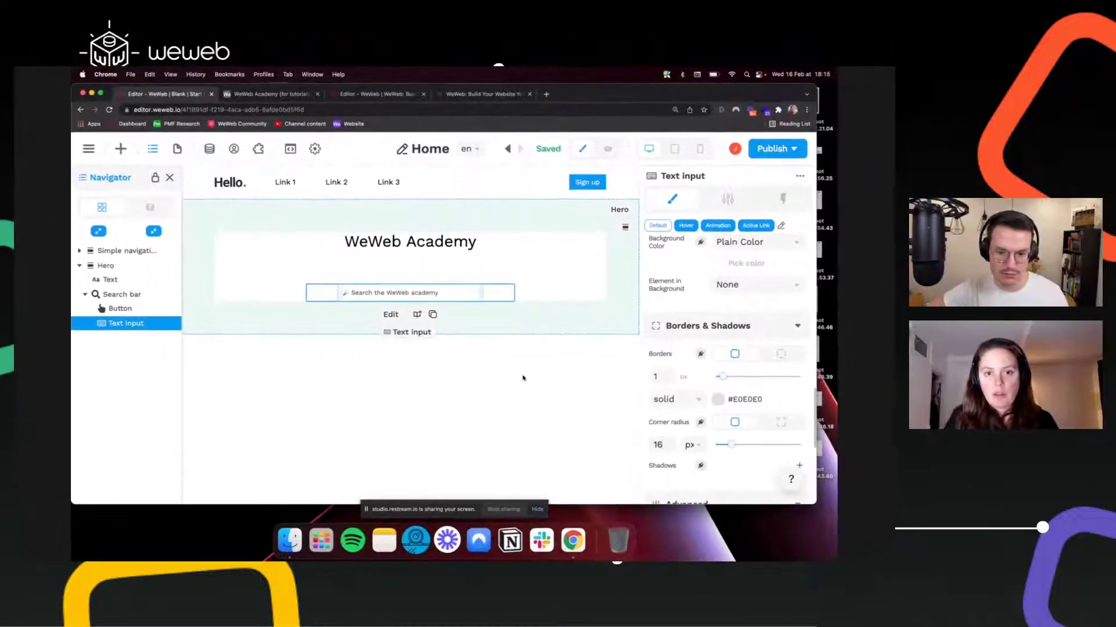
Step: Duplicate the Hero section and rename the copy Videos
click(516, 251)
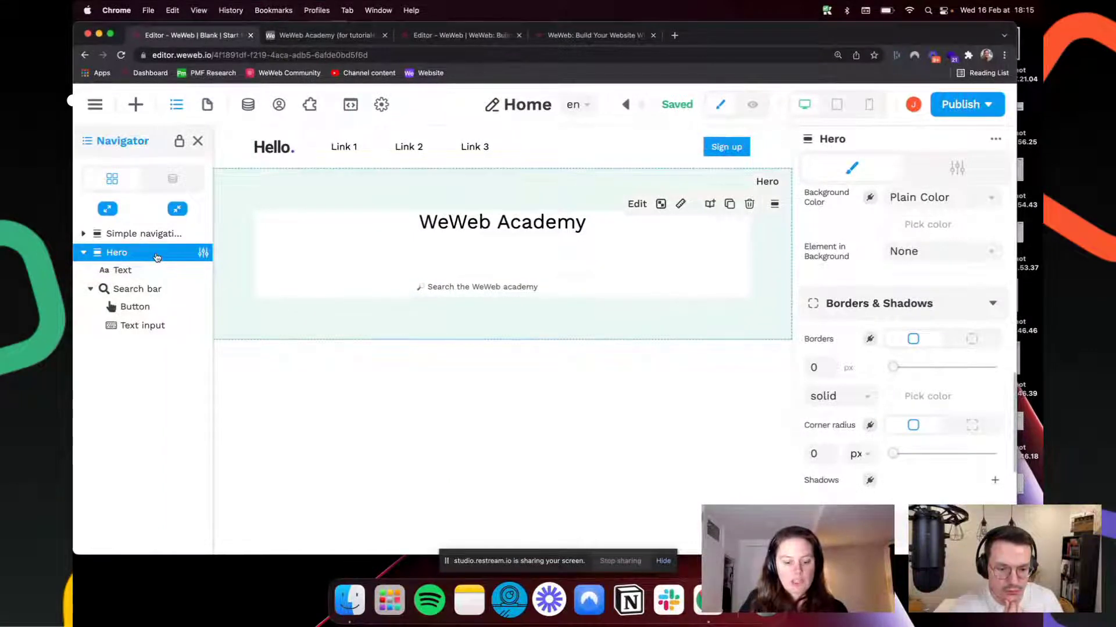
key(super+d)
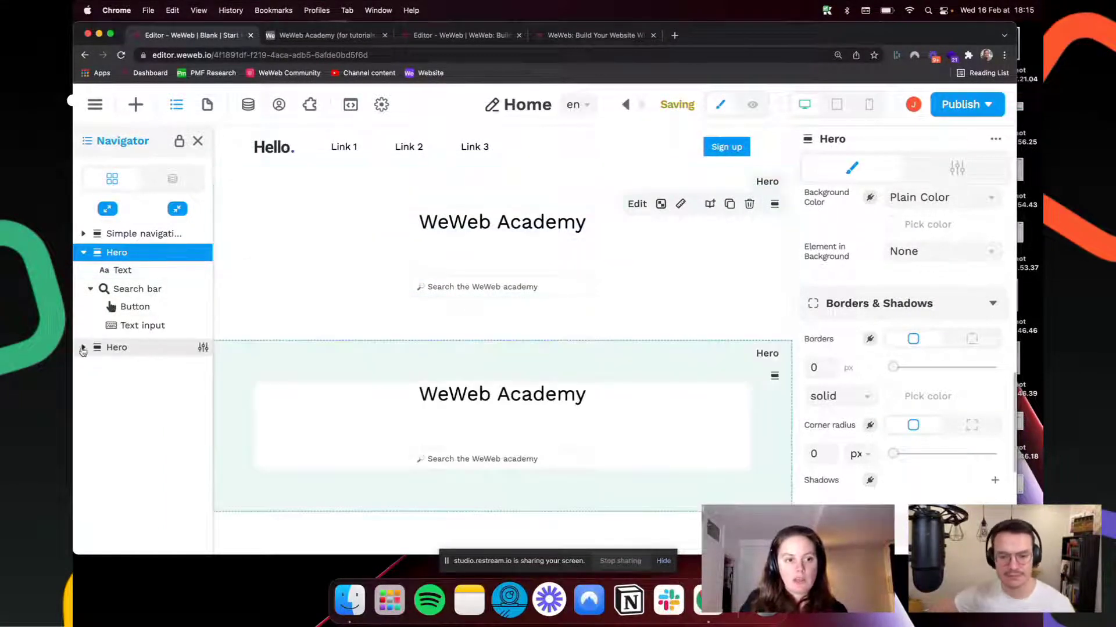
click(85, 351)
click(137, 348)
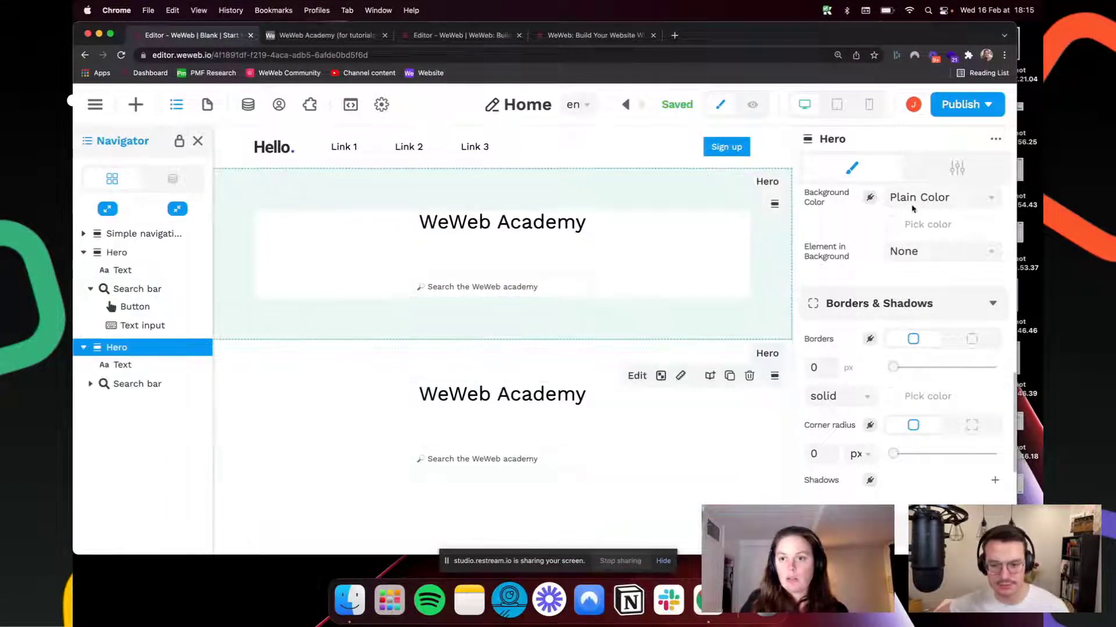
click(957, 168)
click(929, 246)
key(super+a)
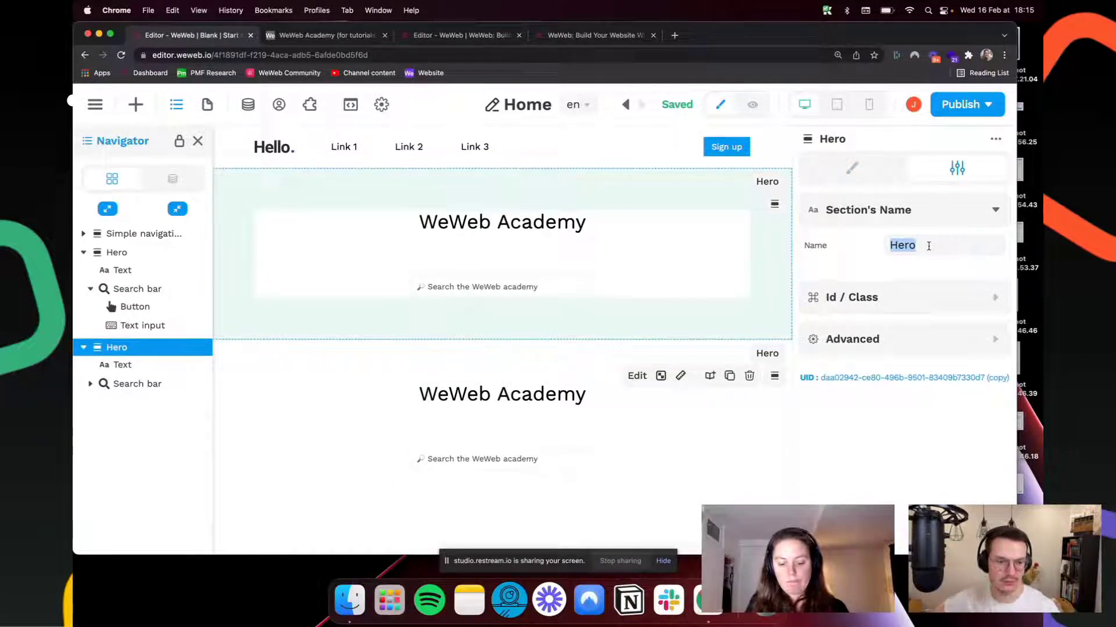
text(Video a)
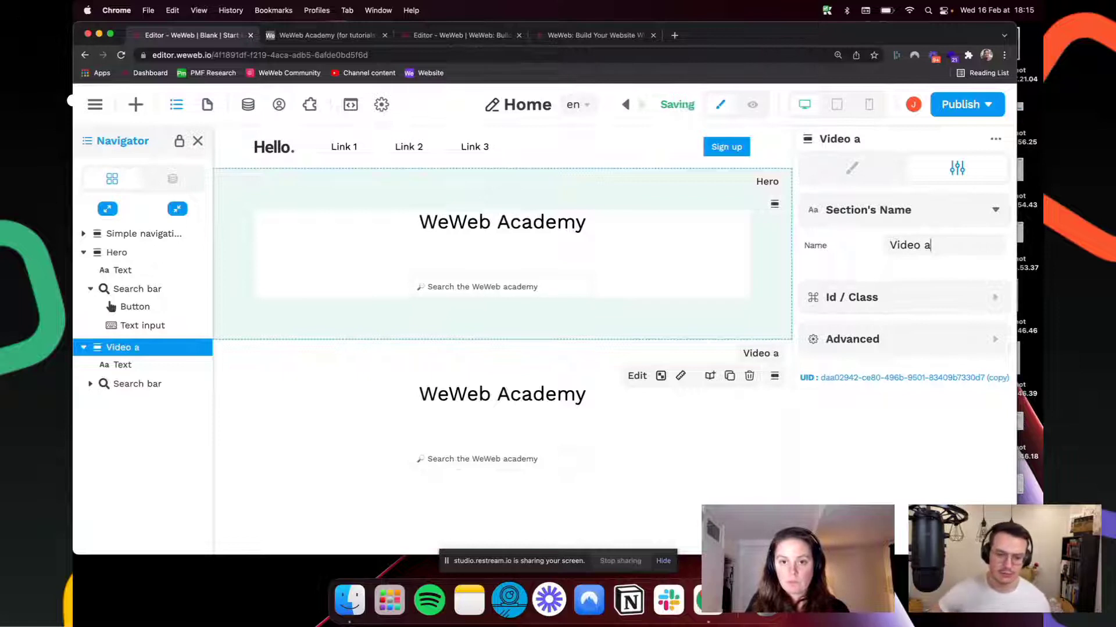
key(super+a)
text(Videos)
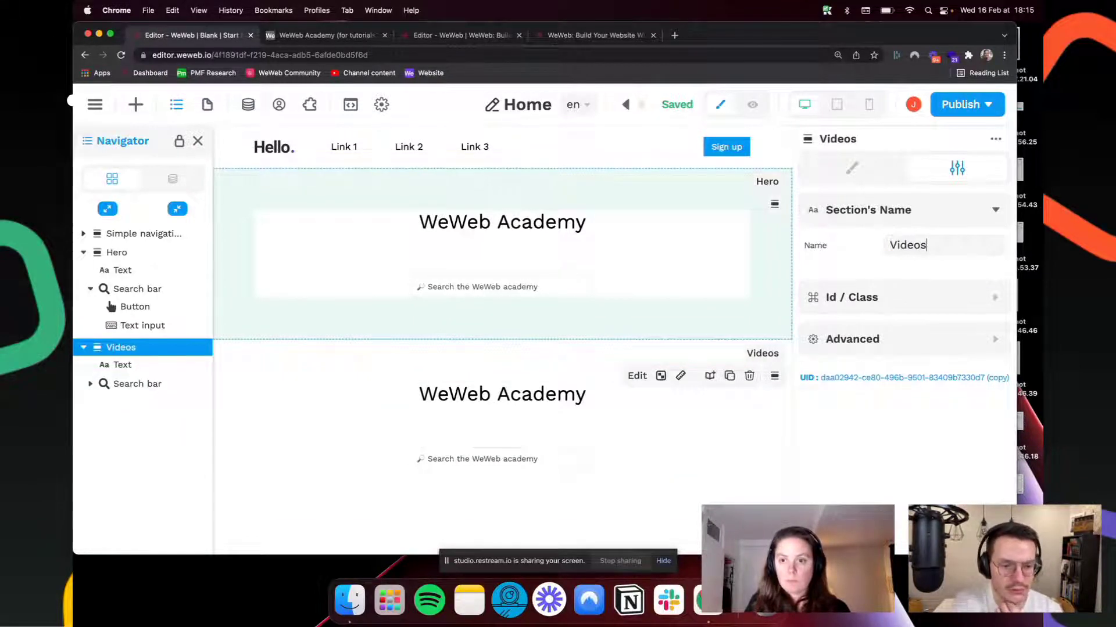
Step: Delete the heading text and the search bar from the Videos section, then select the emptied section
click(123, 366)
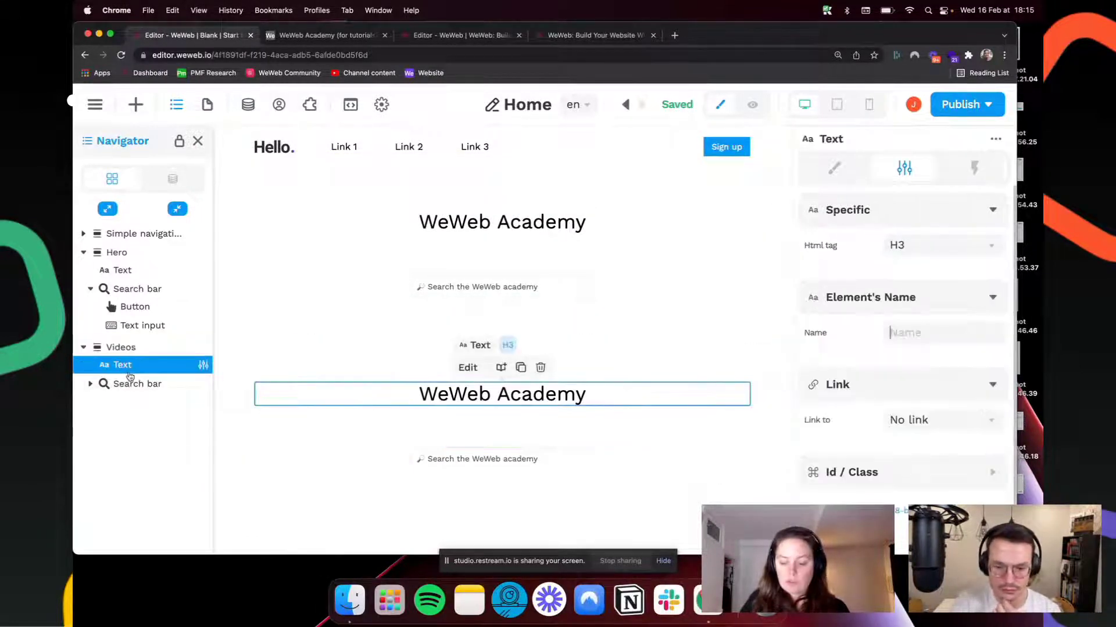
click(141, 385)
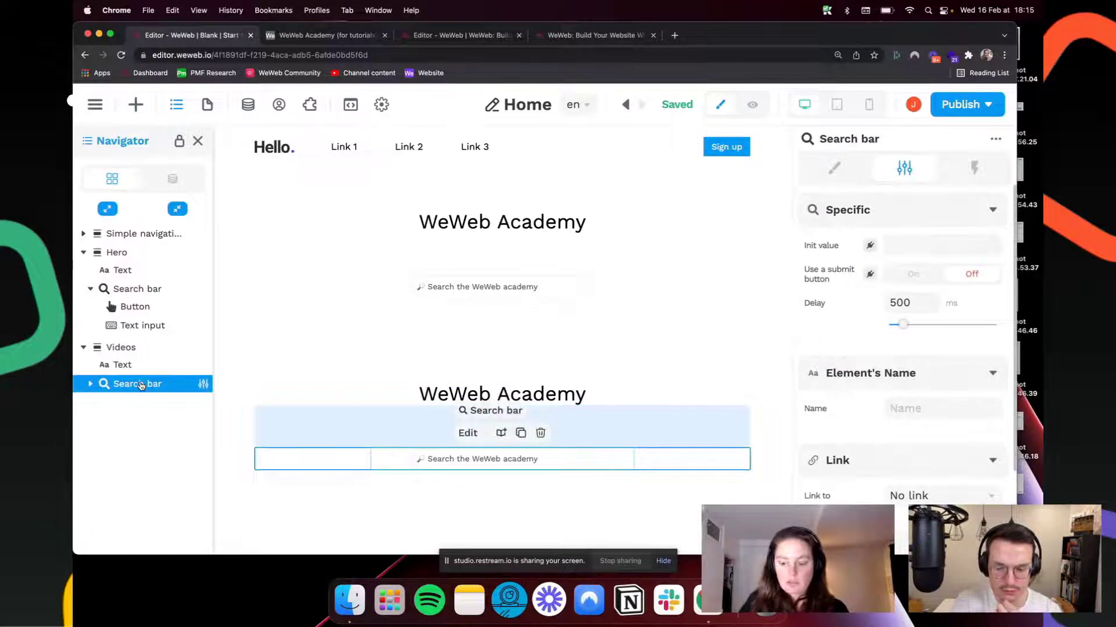
click(200, 368)
key(super+minus)
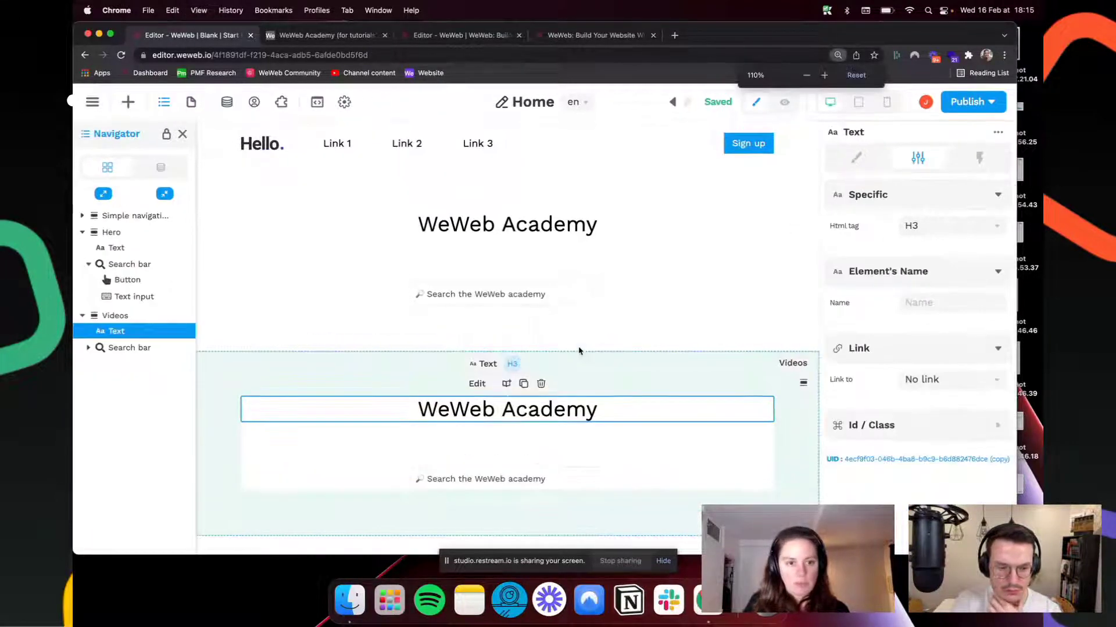
click(133, 316)
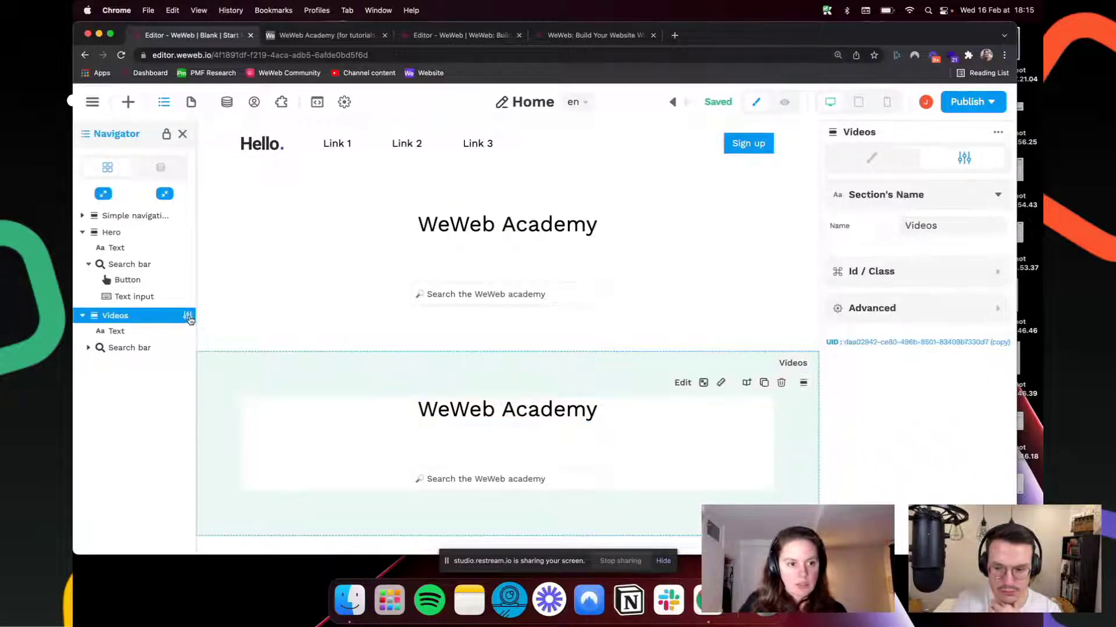
click(148, 334)
key(Delete)
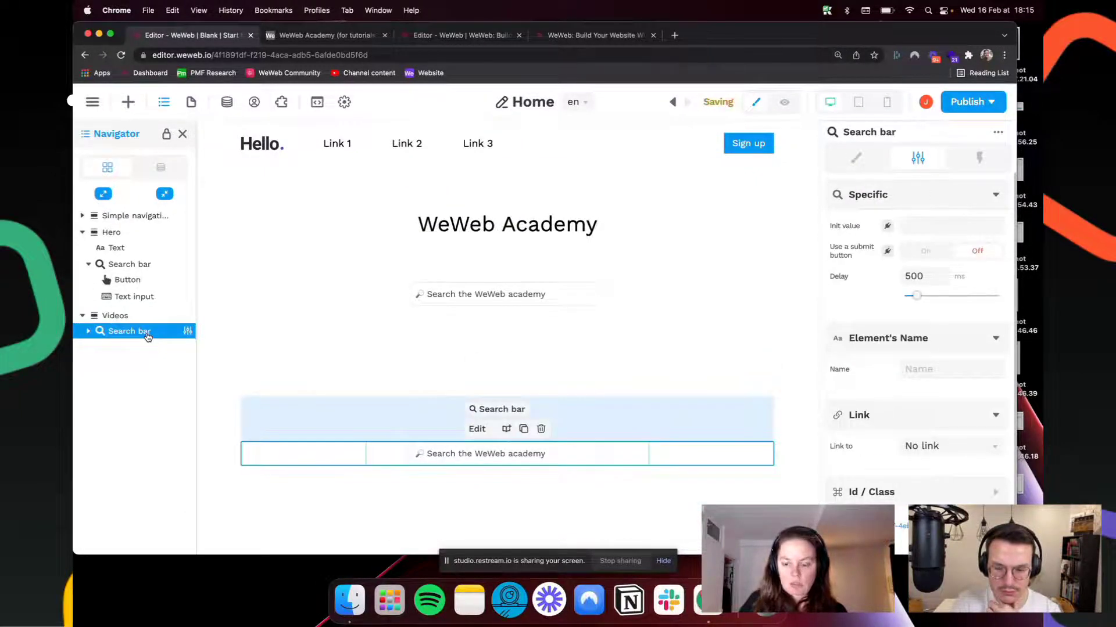
key(Delete)
click(119, 316)
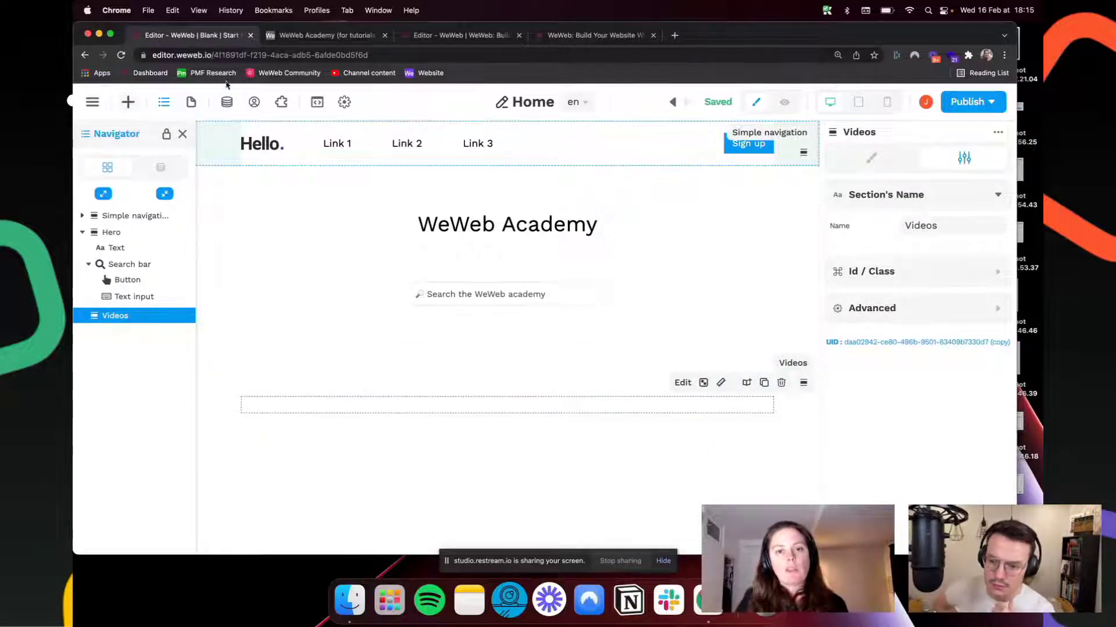
Step: Place a Columns layout element inside the empty Videos section, using the live academy page as the layout reference
click(614, 36)
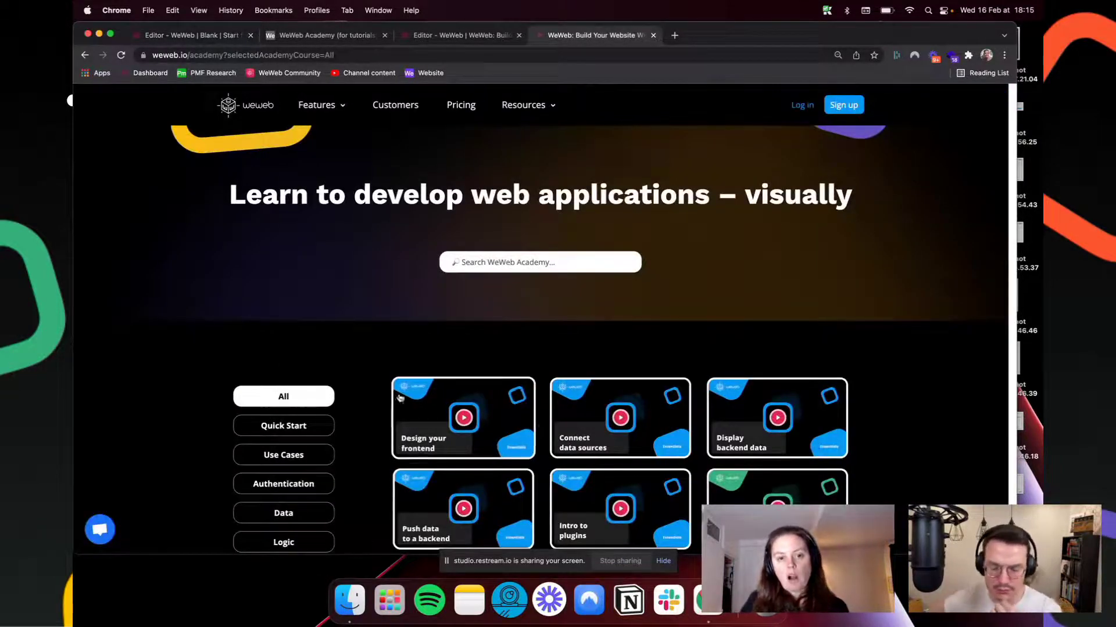
click(186, 36)
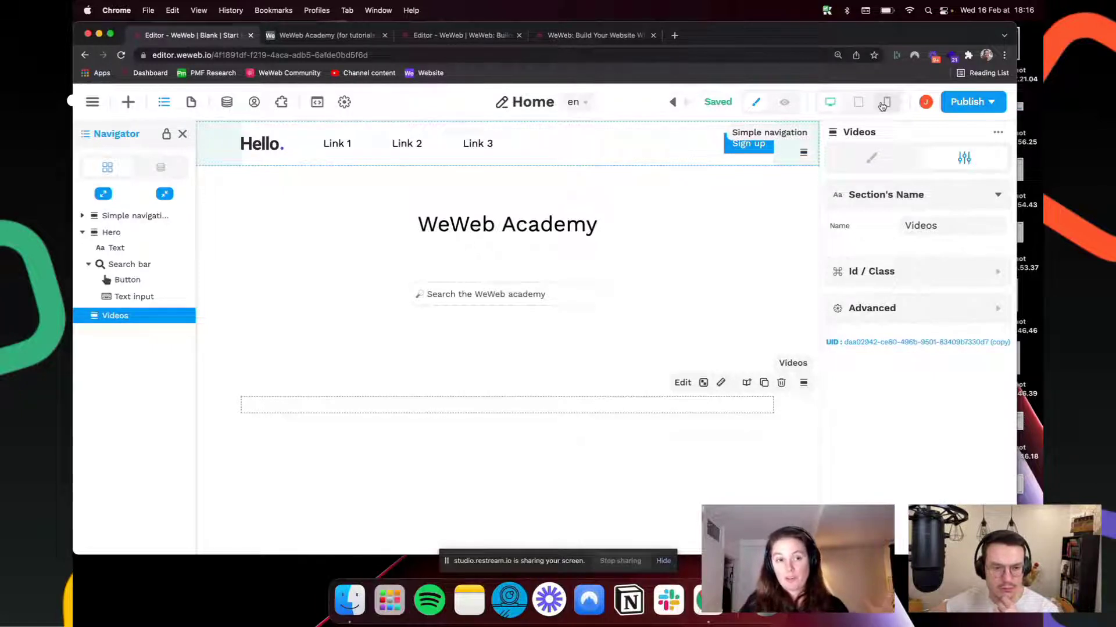
click(129, 103)
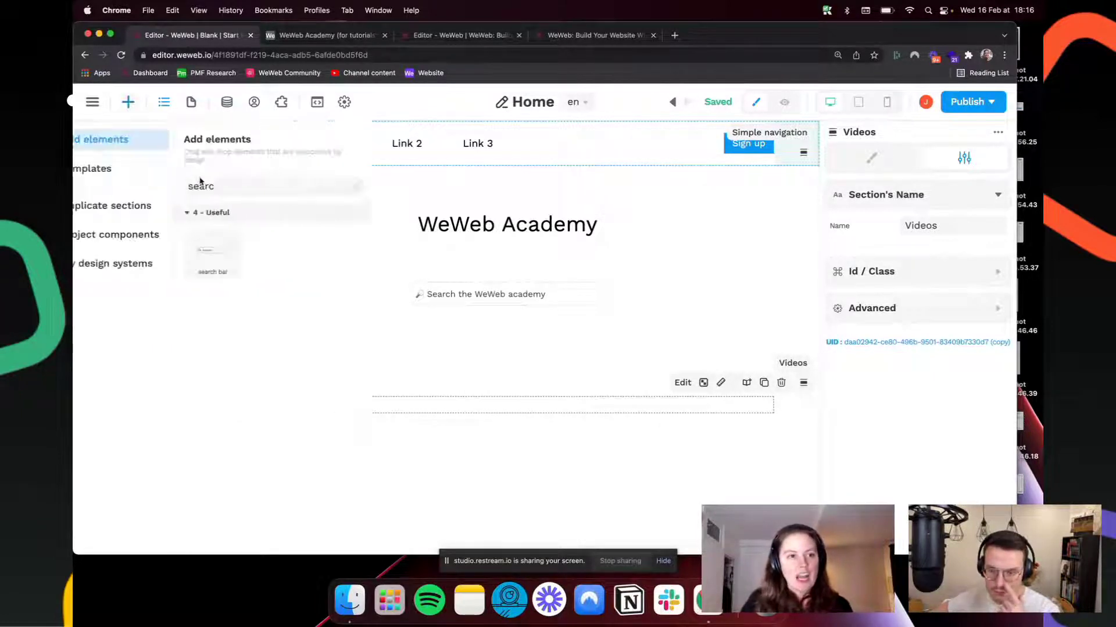
double_click(246, 187)
text(lu)
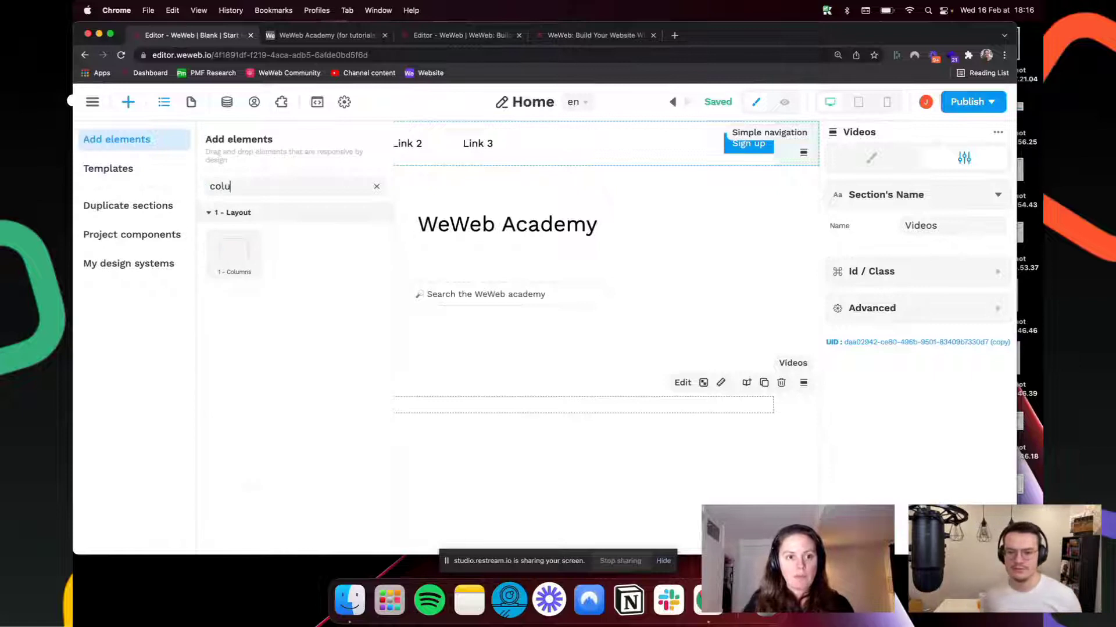
drag(238, 253, 475, 421)
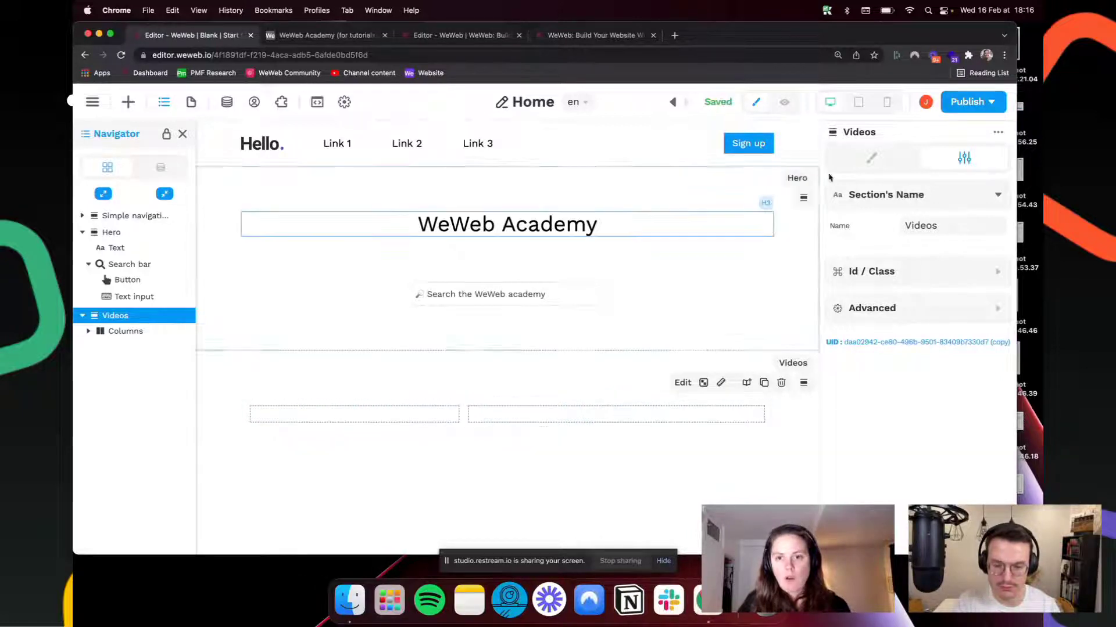
Step: Apply the two-column preset with a narrow first column and a wide second column to the Videos section's Columns element
click(871, 157)
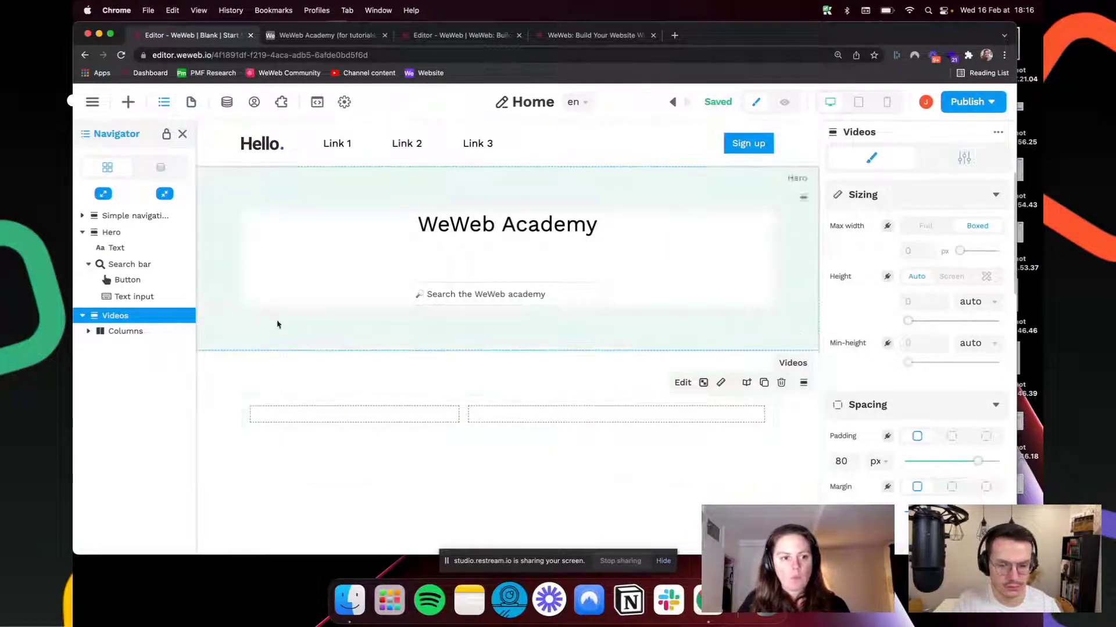
click(158, 331)
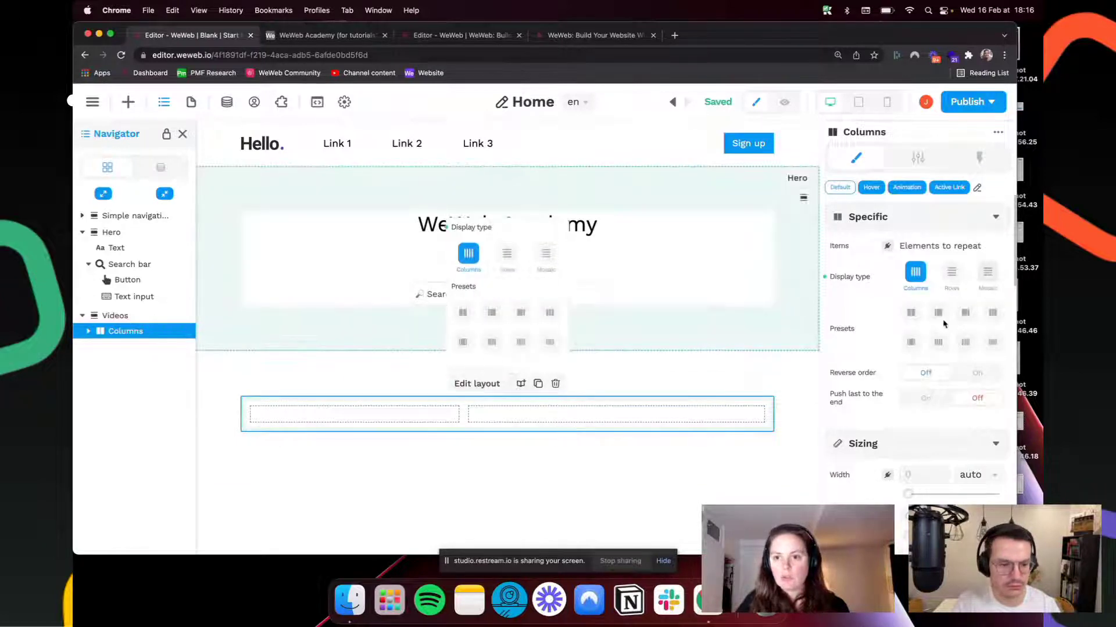
click(966, 314)
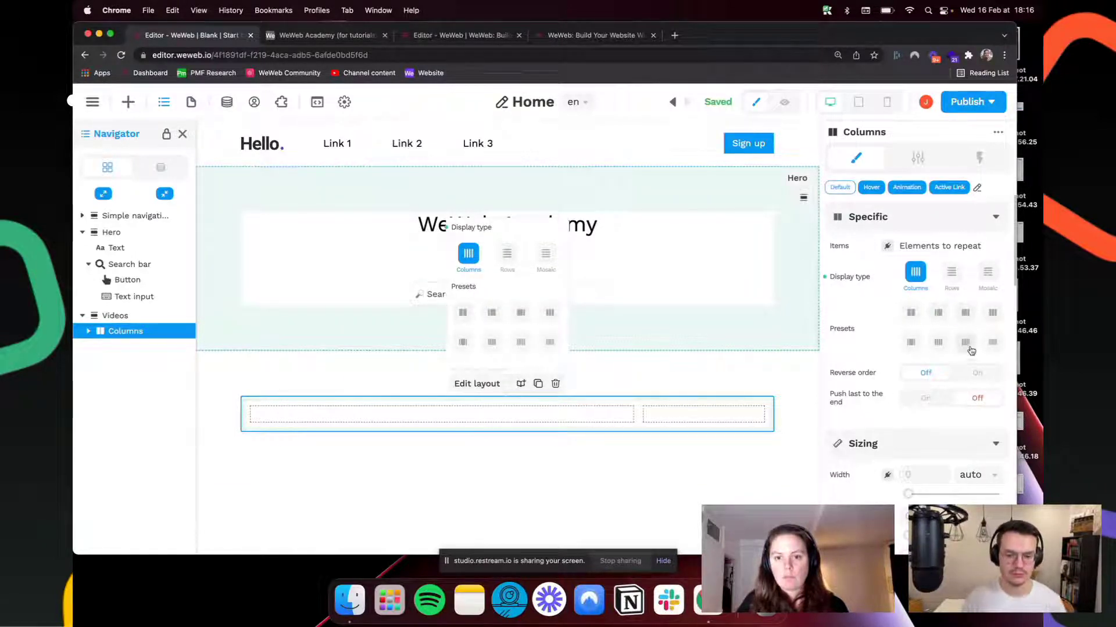
click(967, 344)
click(939, 315)
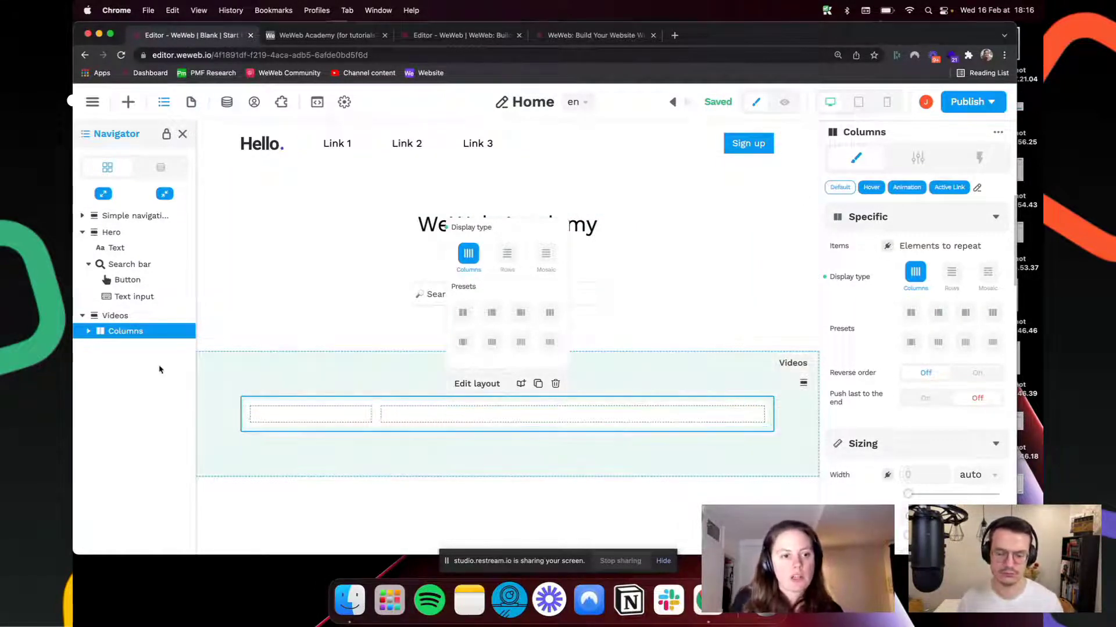
Step: Name the narrow column's flexbox courses and the wide column's flexbox lessons
click(88, 331)
click(129, 347)
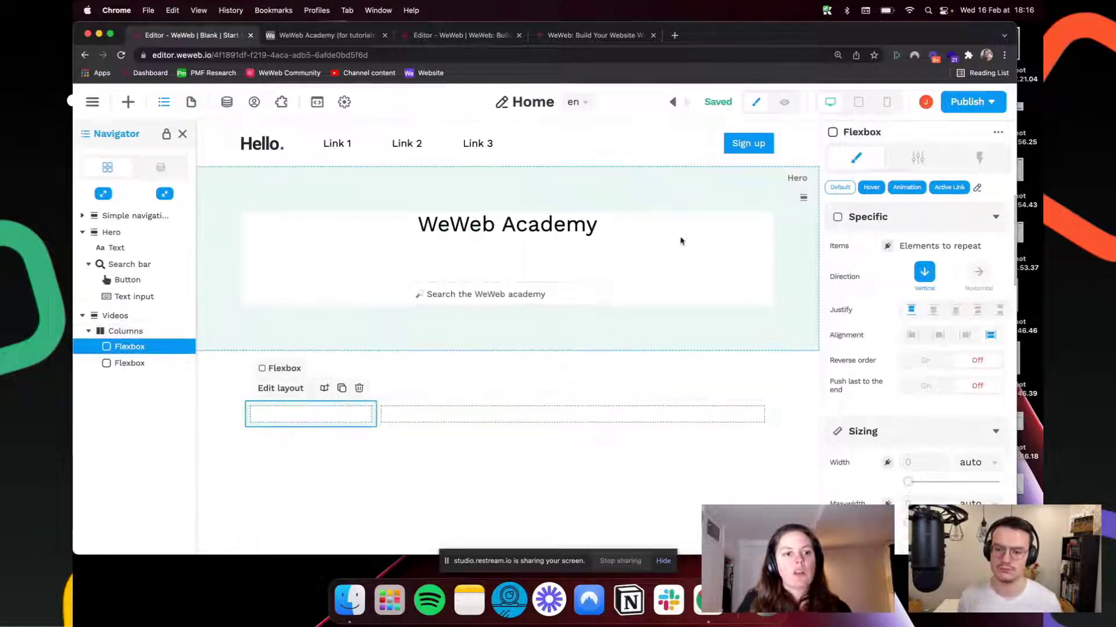
click(924, 161)
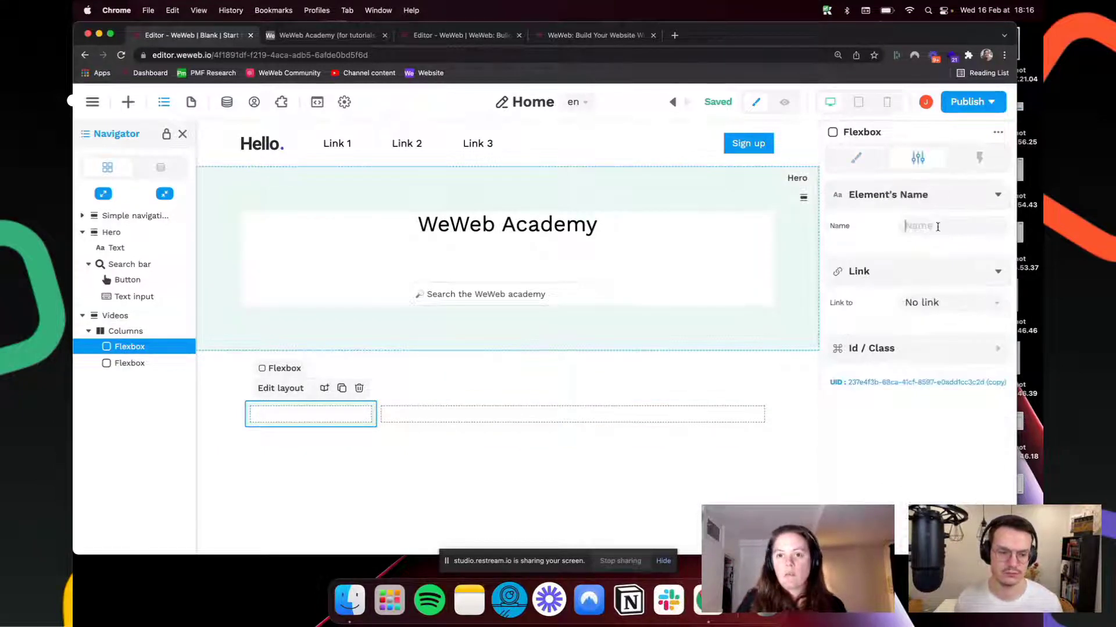
text(courses)
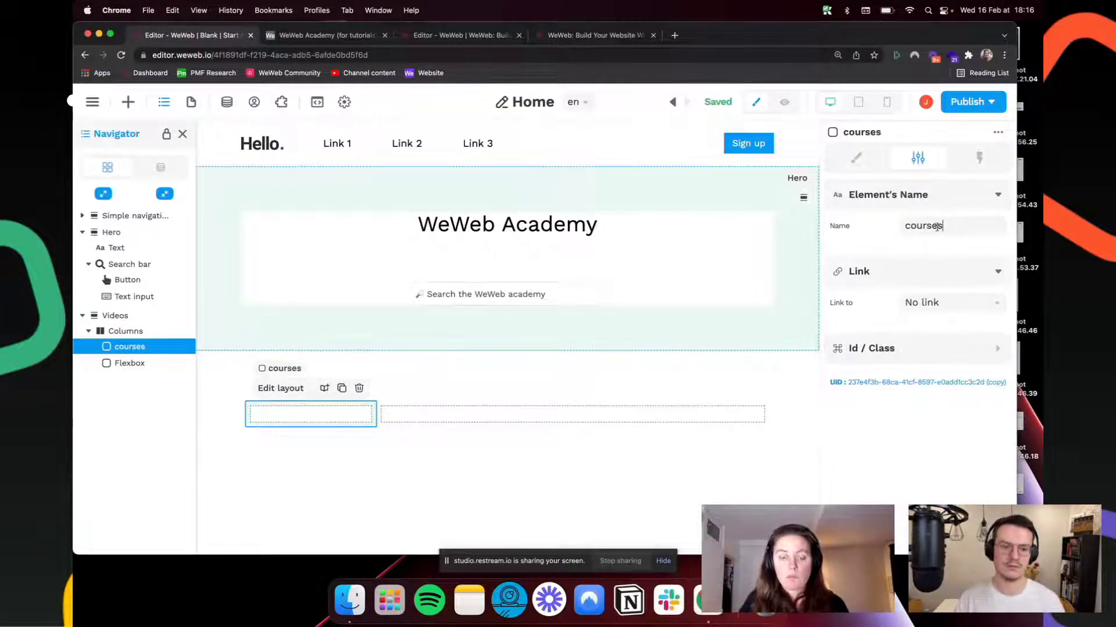
click(147, 364)
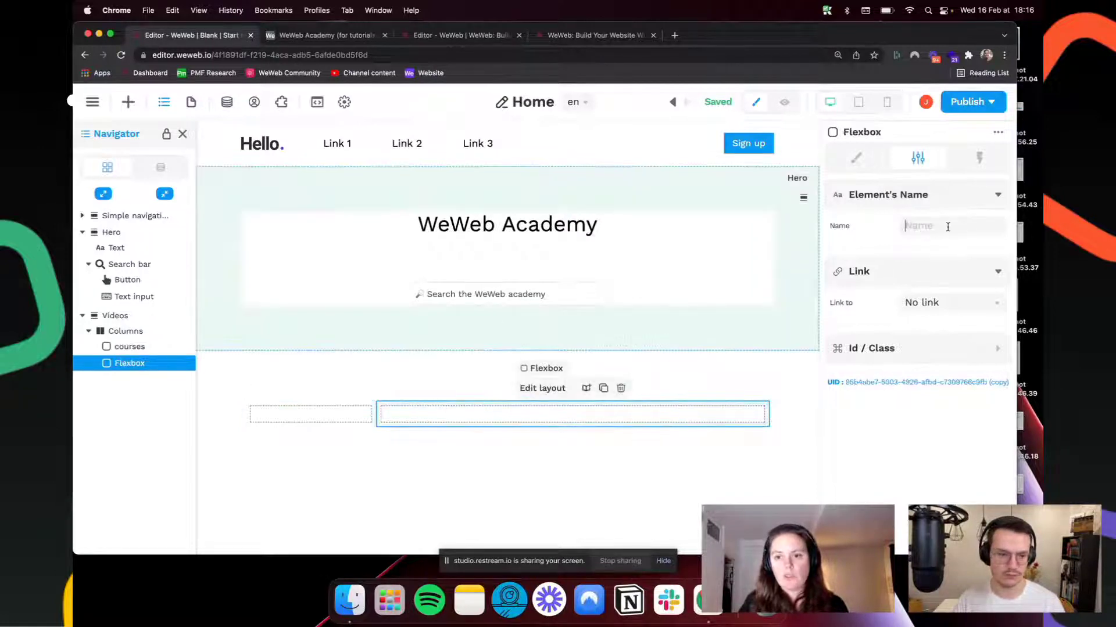
text(lessons)
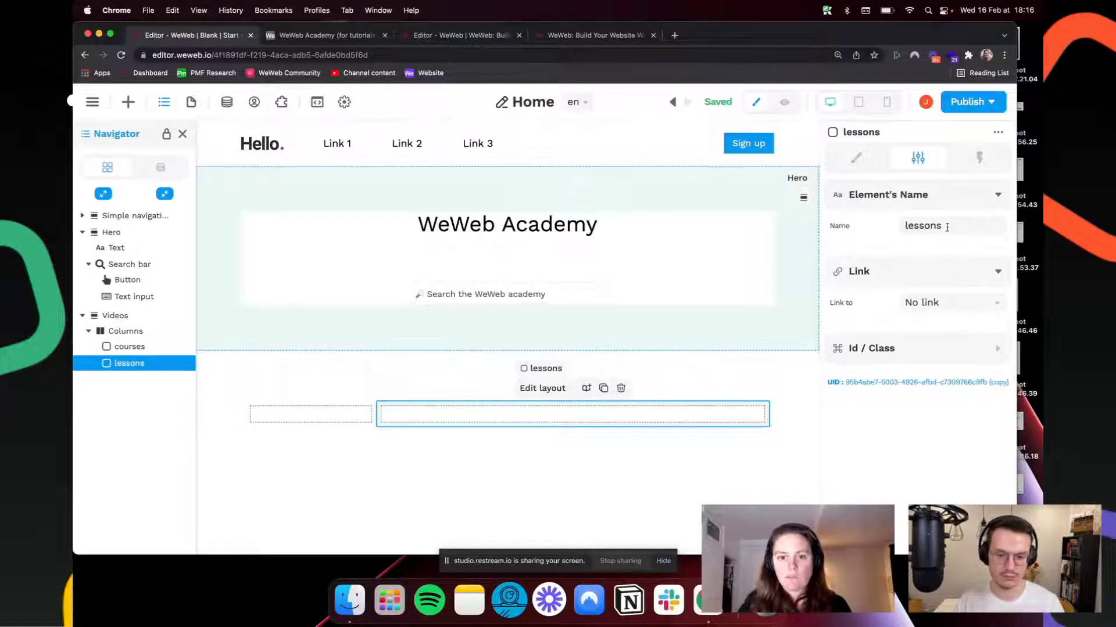
Step: Find the Button element in the element library and place it inside the courses flexbox
click(125, 347)
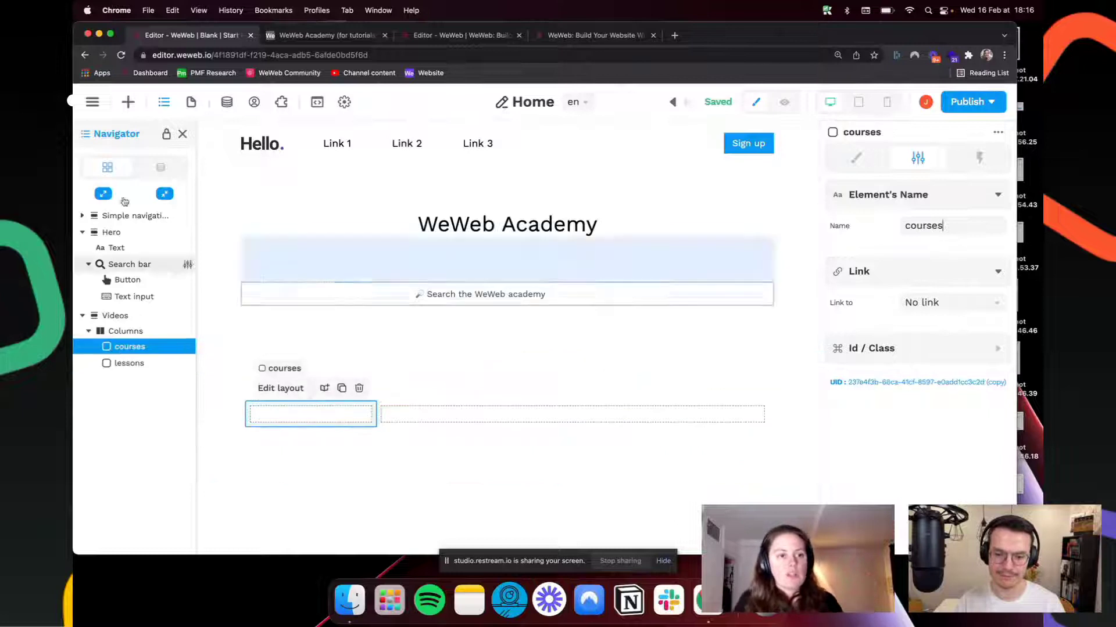
click(127, 102)
double_click(247, 192)
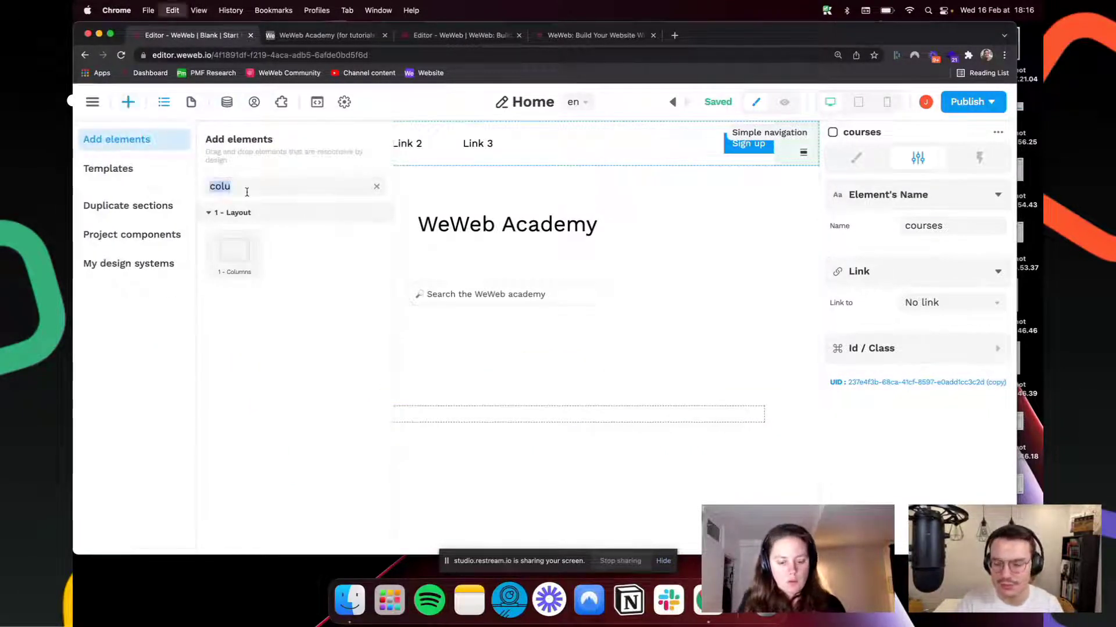
text(nu)
key(BackSpace)
key(BackSpace)
text(butt)
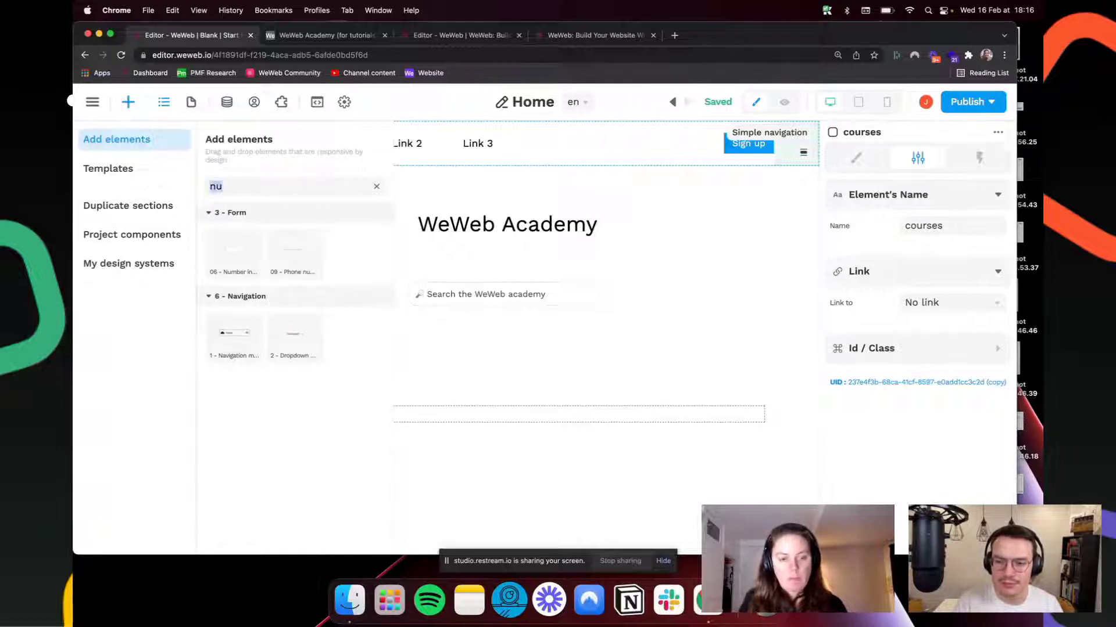
drag(233, 257, 314, 414)
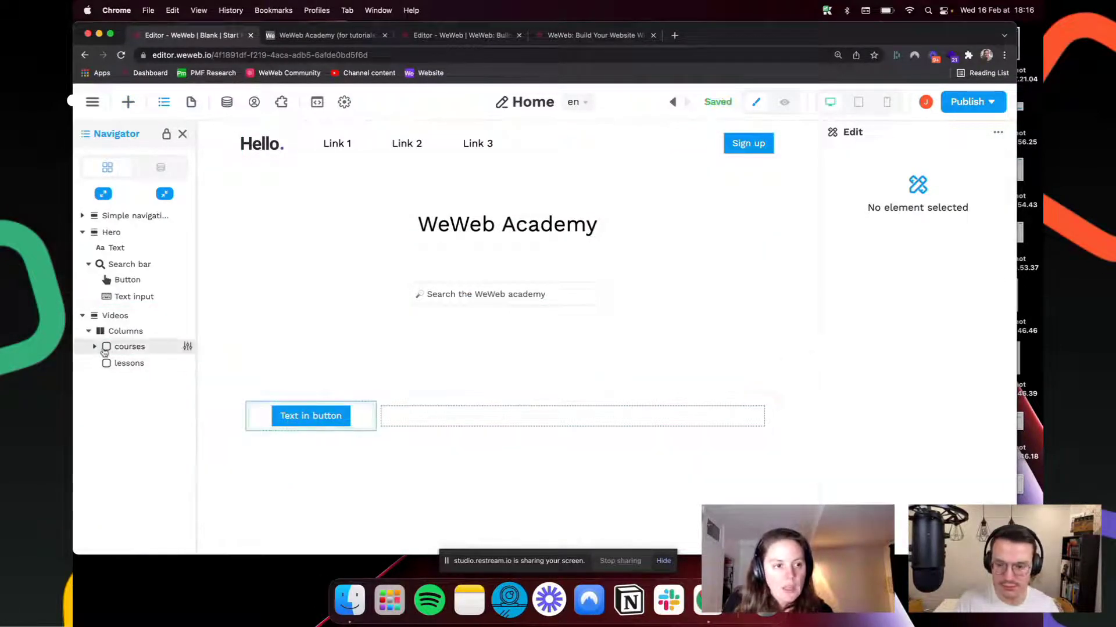
Step: Check the courses table in Airtable, and bind the courses flexbox's repeated items to the courses collection's data
click(95, 346)
click(130, 347)
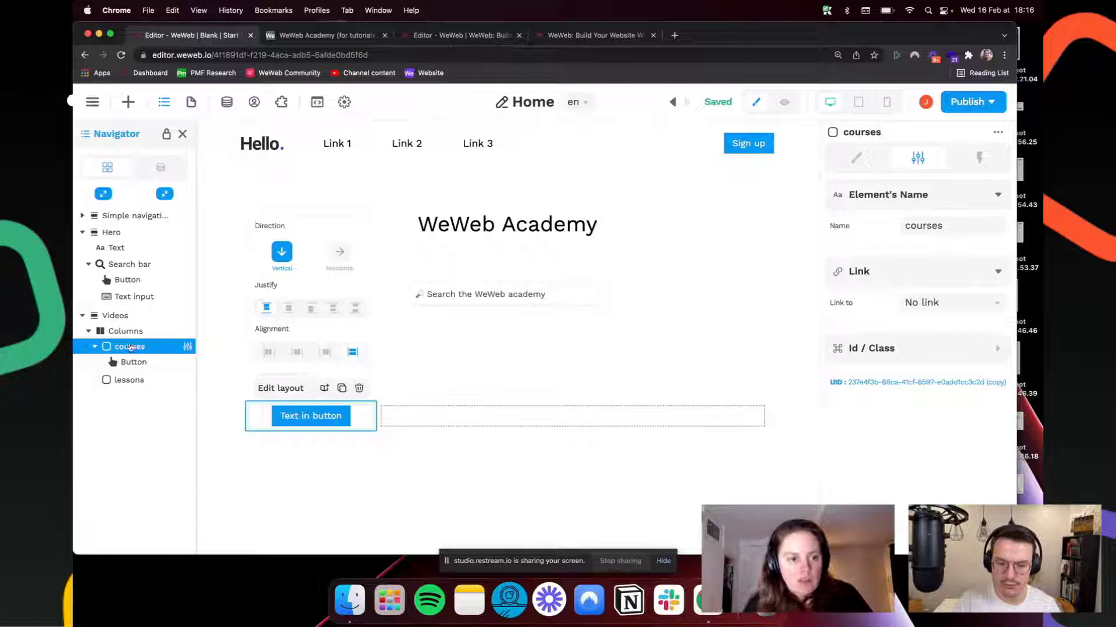
click(131, 362)
click(145, 347)
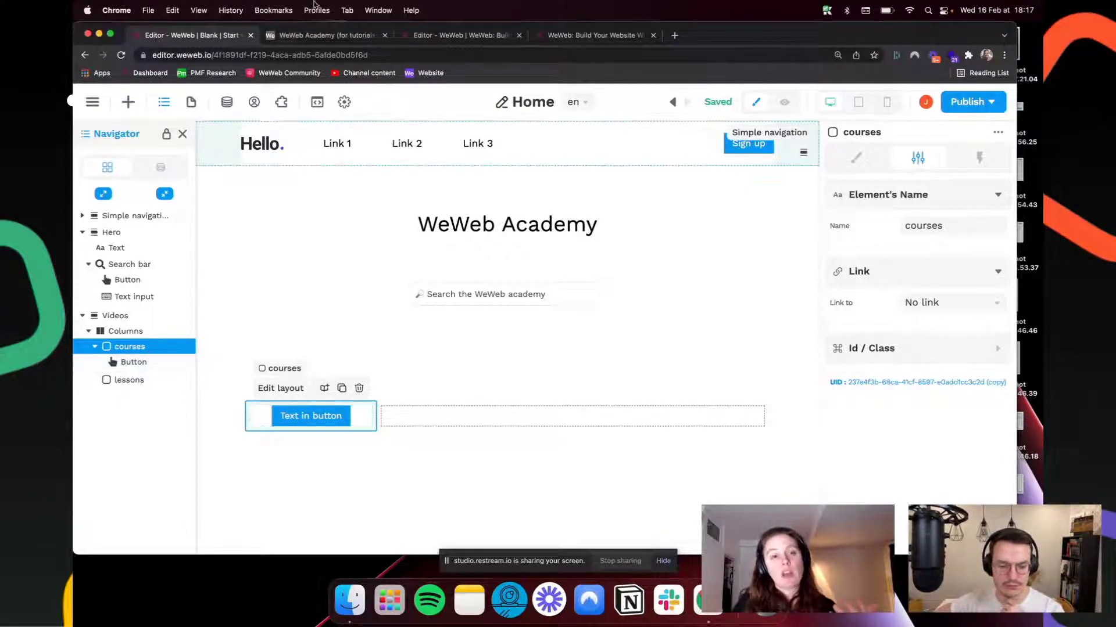
click(317, 34)
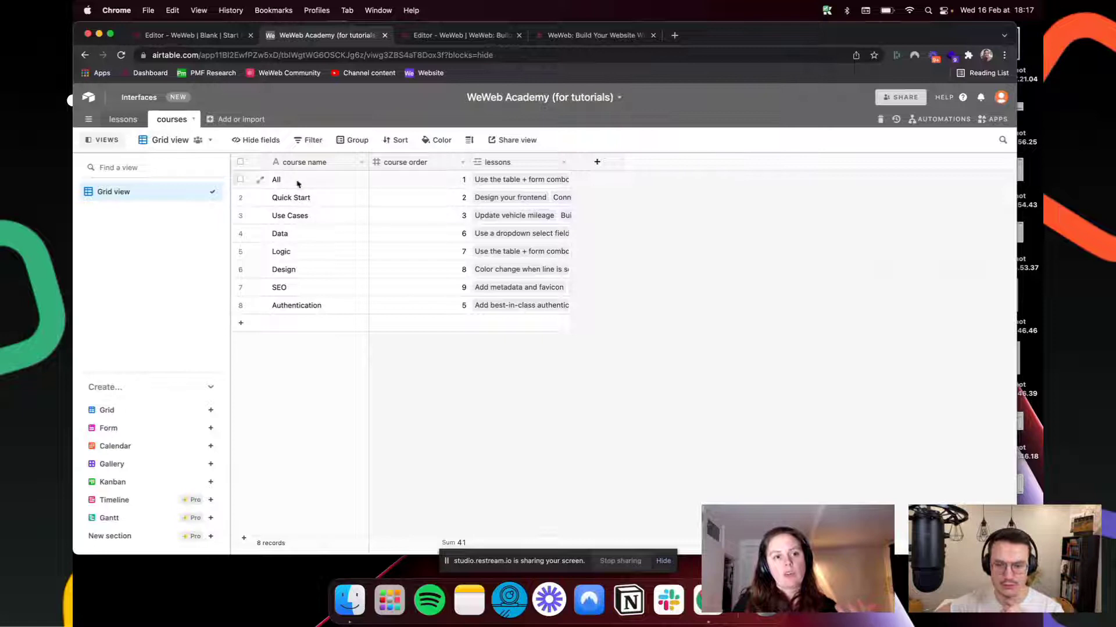
click(216, 36)
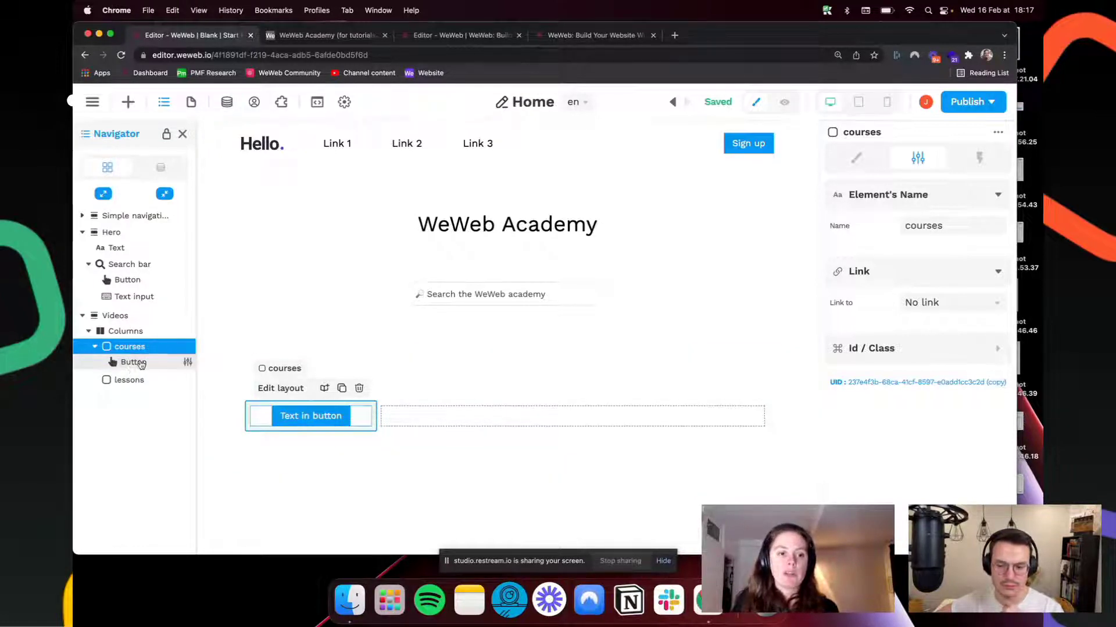
click(857, 160)
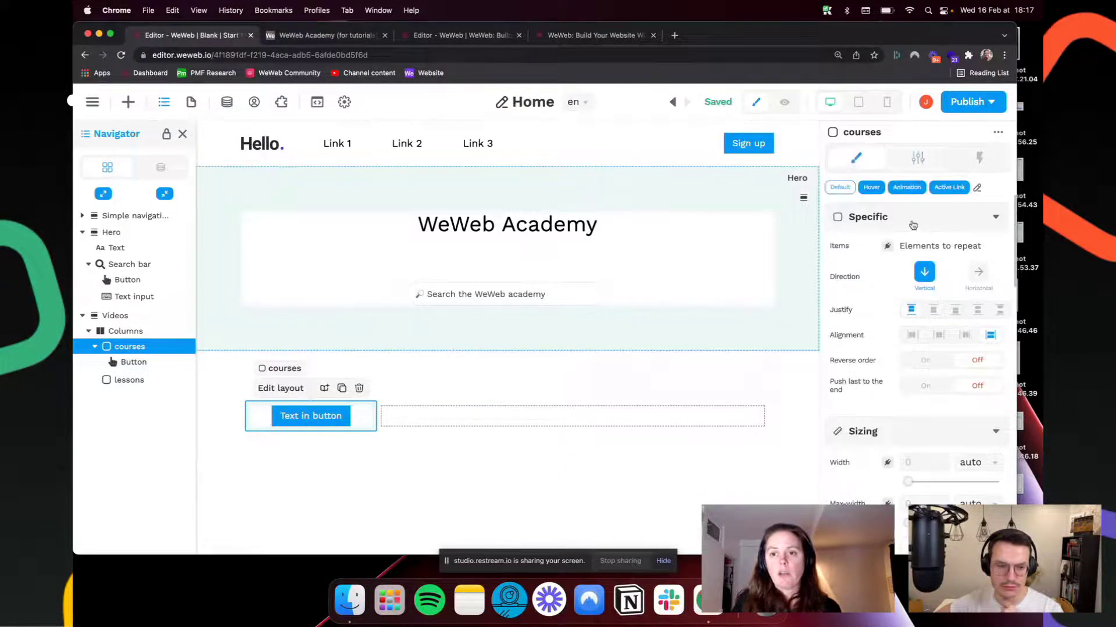
click(888, 248)
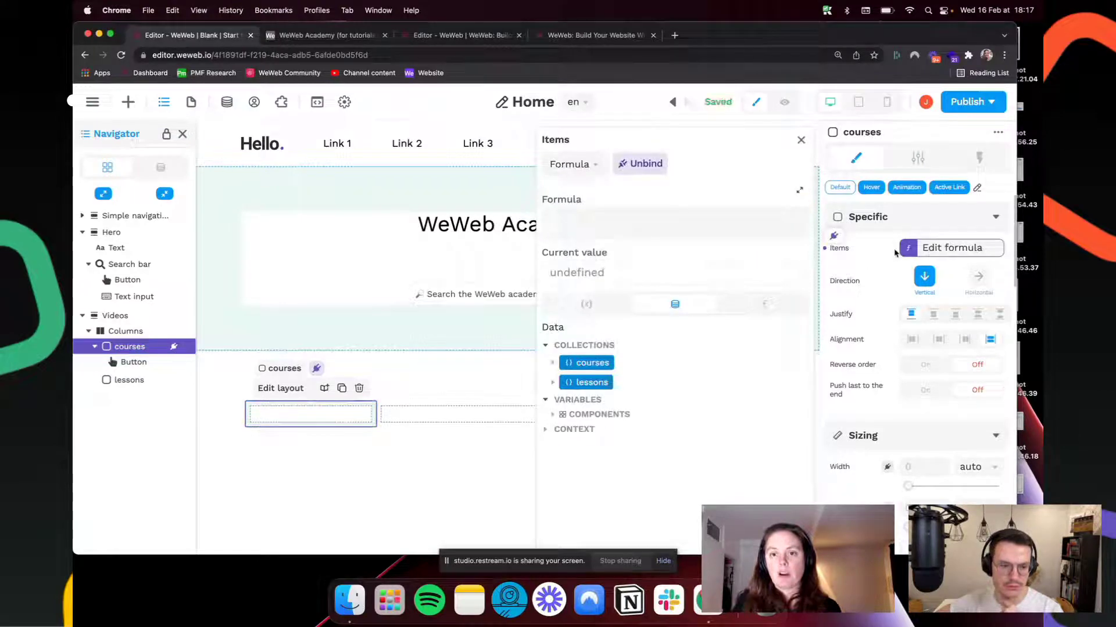
click(556, 365)
click(589, 382)
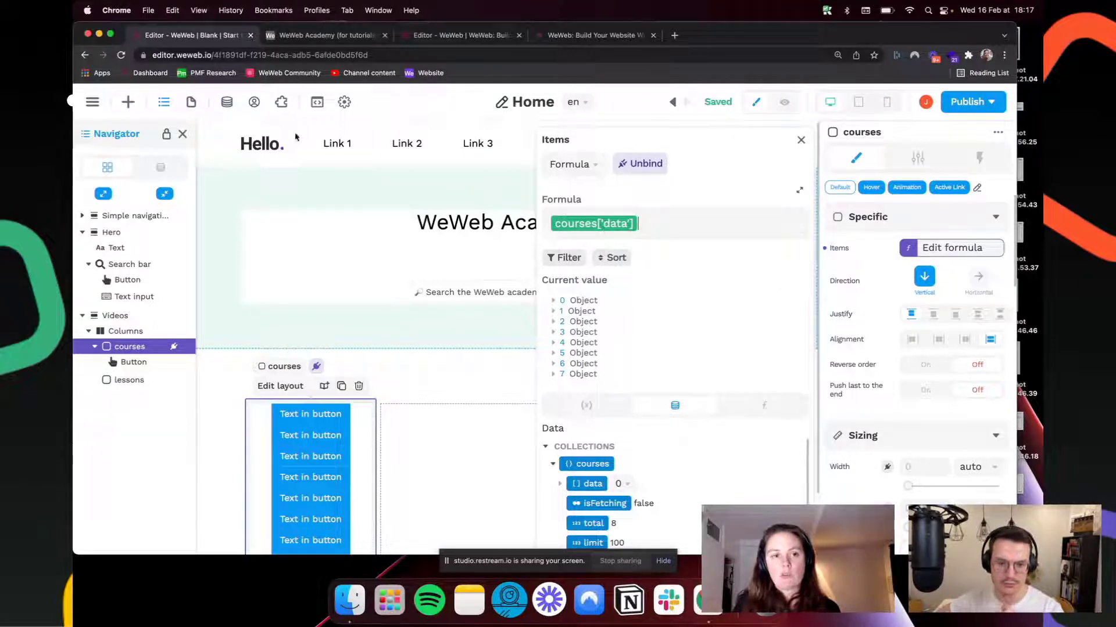
Step: Examine the first three course records in the bound data and the repeated button inside the courses flexbox
click(554, 301)
click(556, 354)
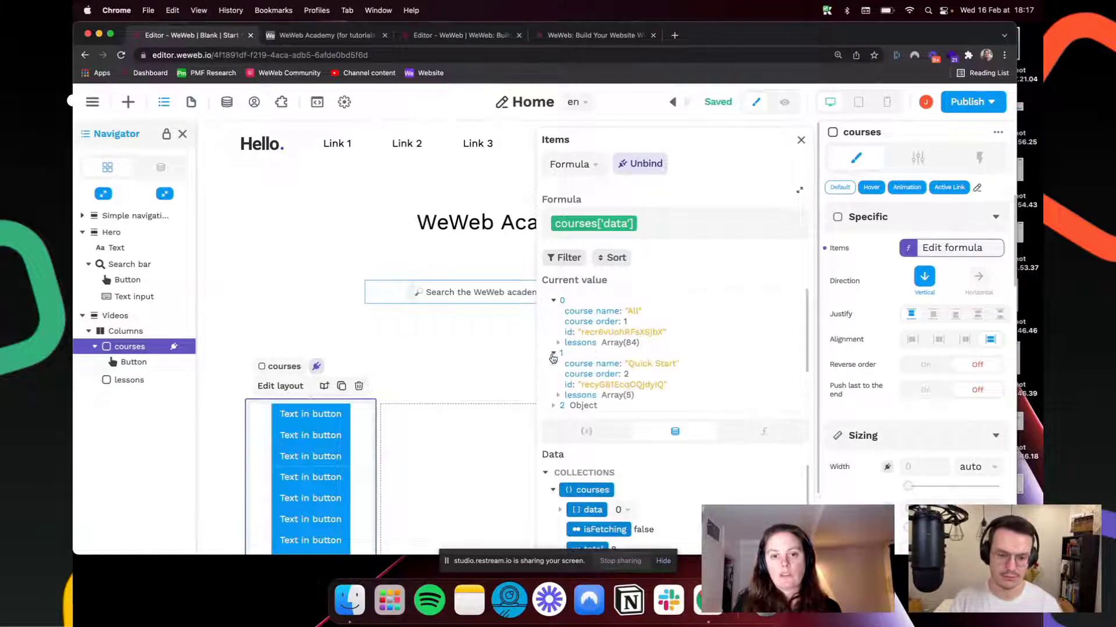
scroll(559, 371, down, 1)
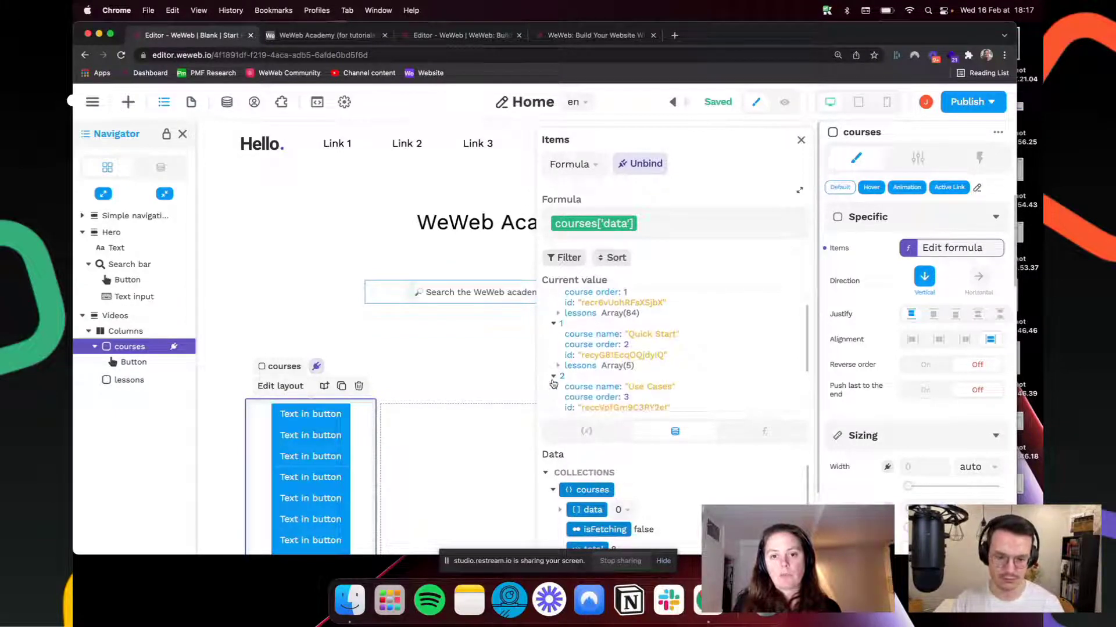
click(553, 379)
scroll(607, 384, down, 2)
scroll(614, 394, up, 3)
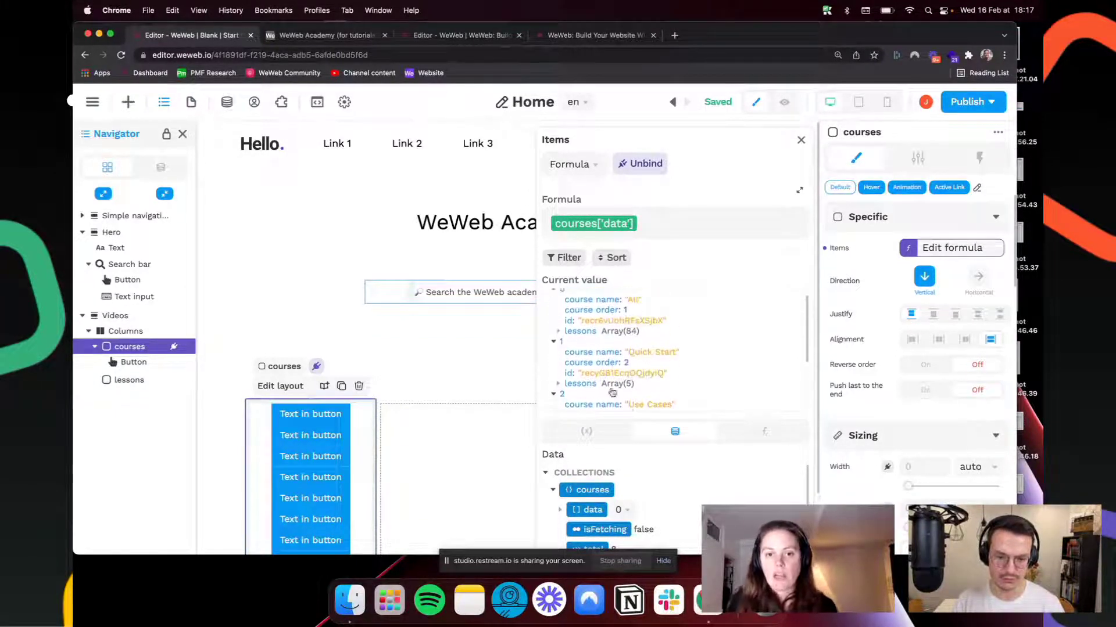
click(552, 303)
click(552, 312)
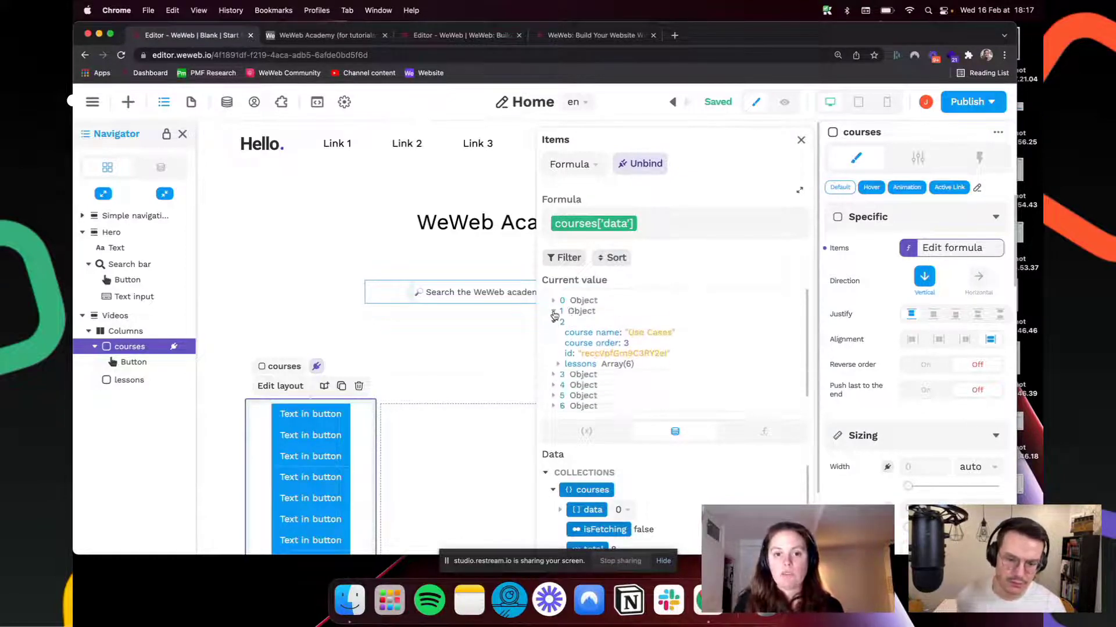
click(553, 322)
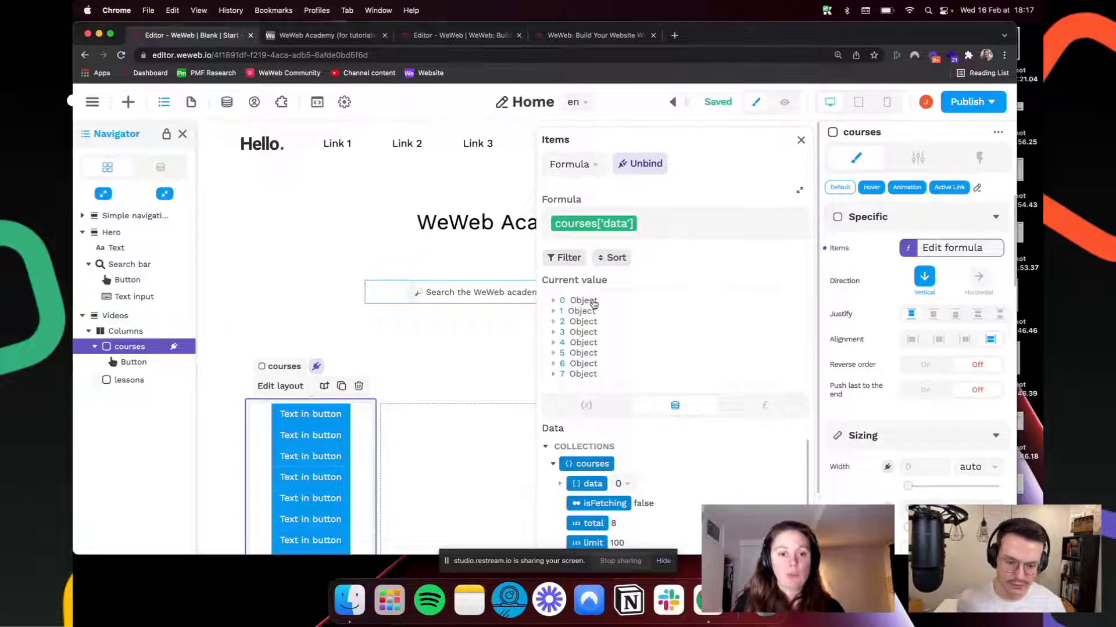
scroll(356, 419, down, 2)
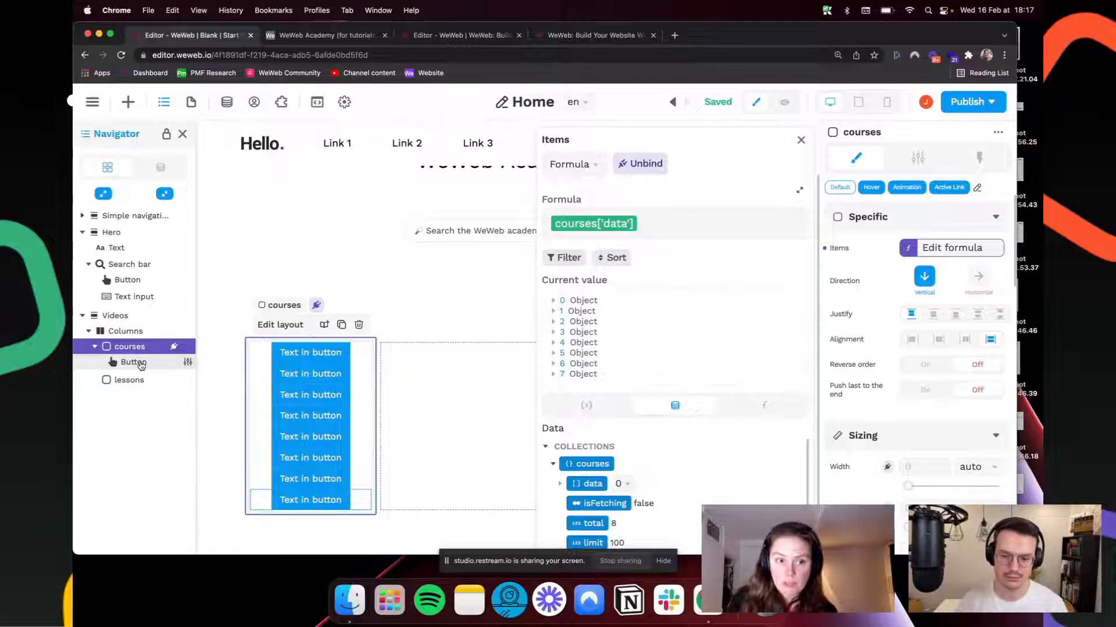
click(364, 355)
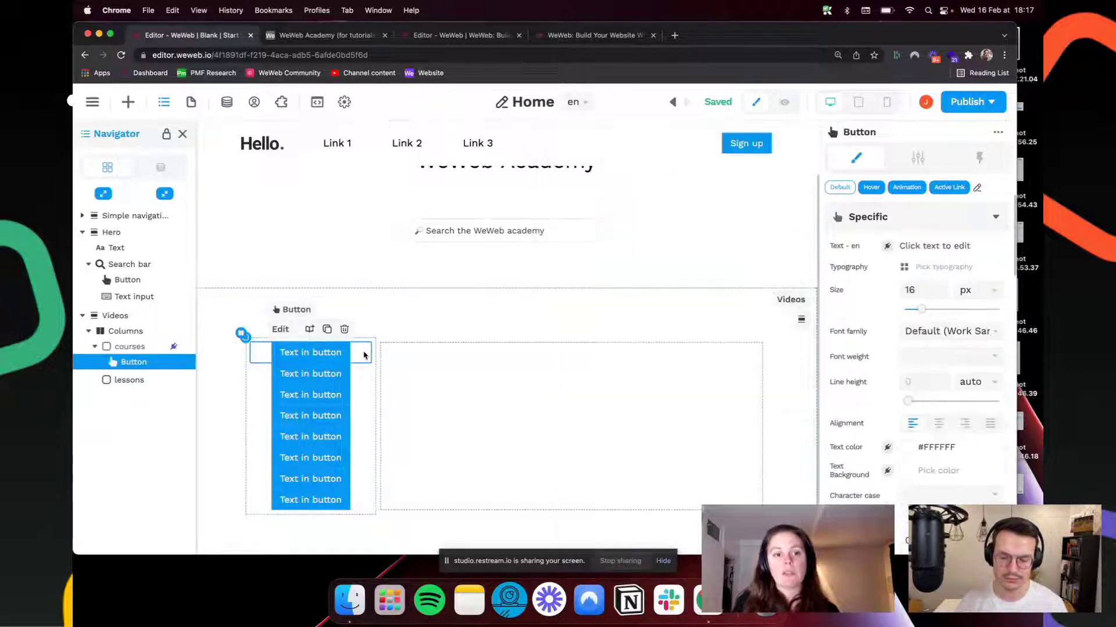
click(133, 351)
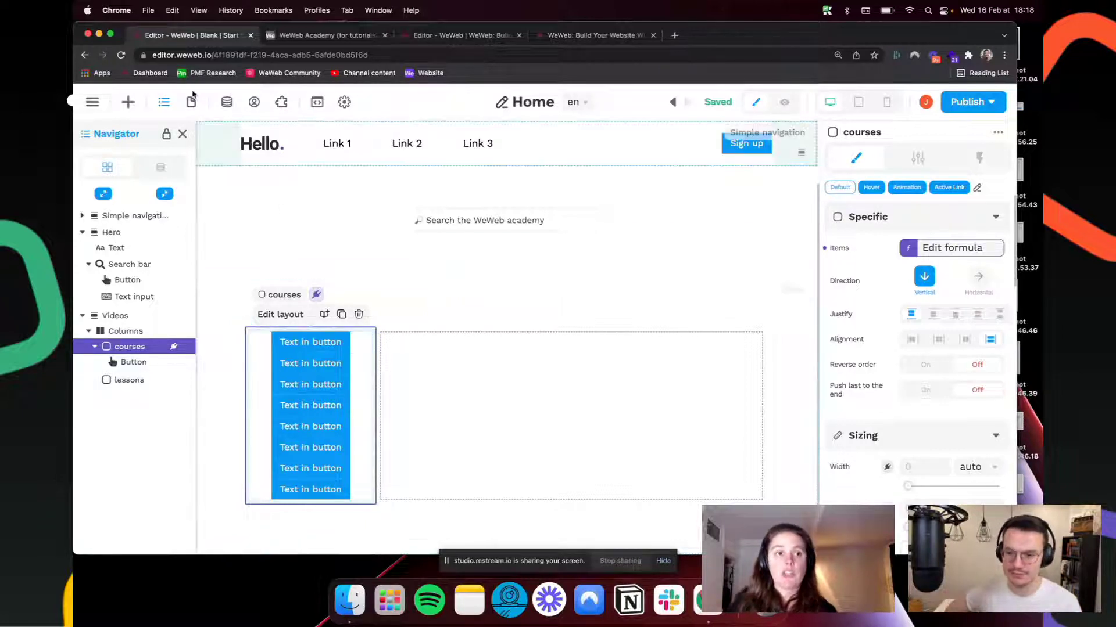
Step: Search the element library for "col" to review the Columns and Collection list elements, and reselect the courses flexbox
click(128, 102)
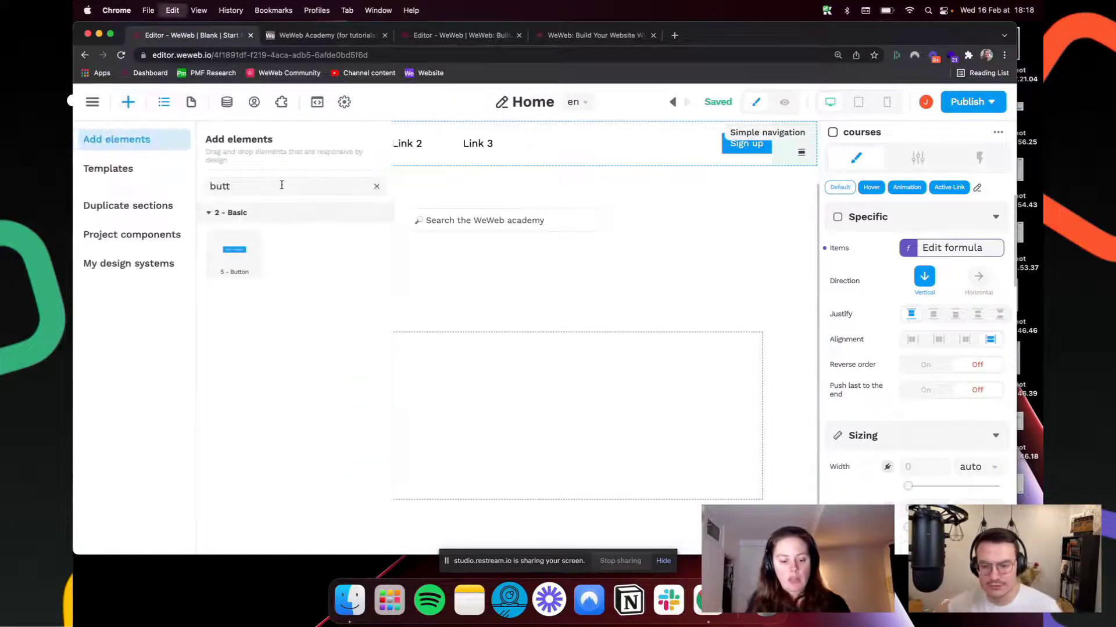
key(BackSpace)
key(BackSpace)
key(BackSpace)
key(BackSpace)
text(col)
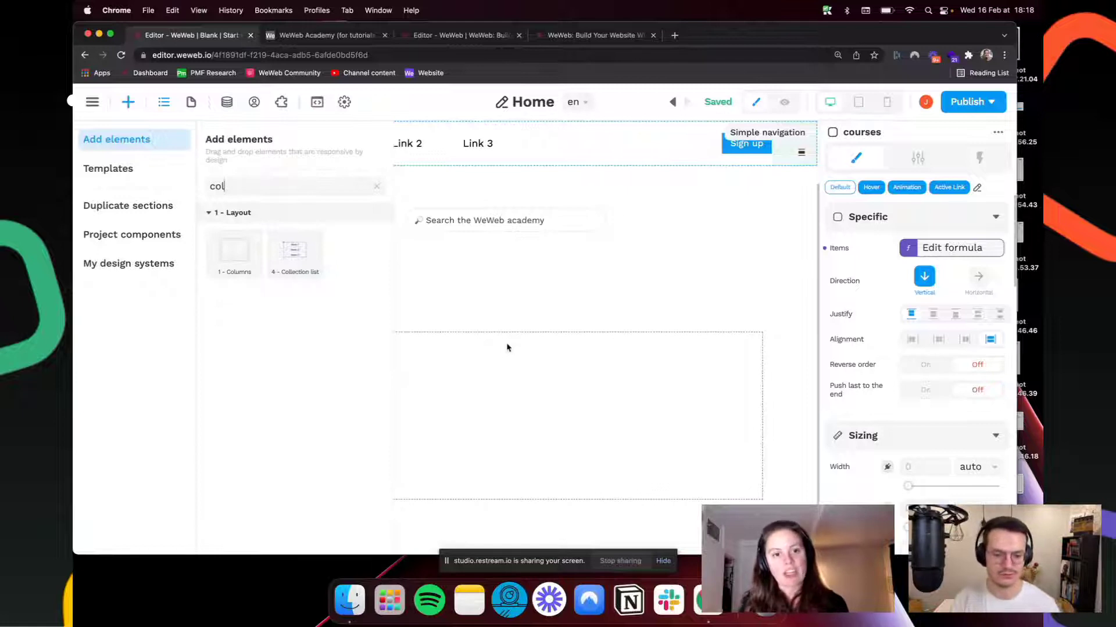
drag(506, 347, 507, 348)
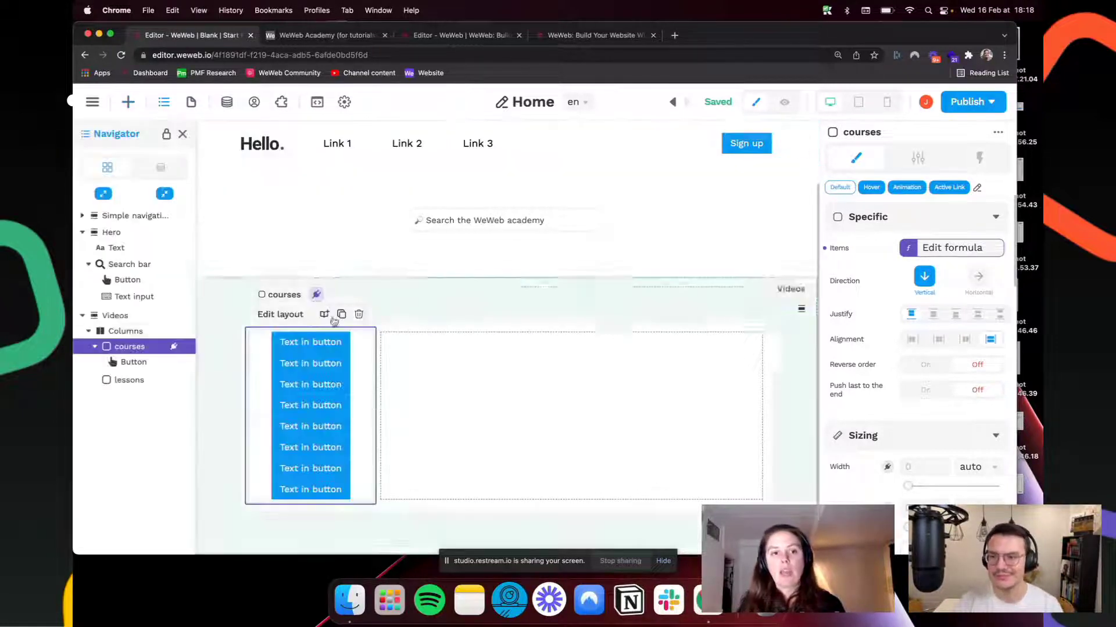
click(126, 331)
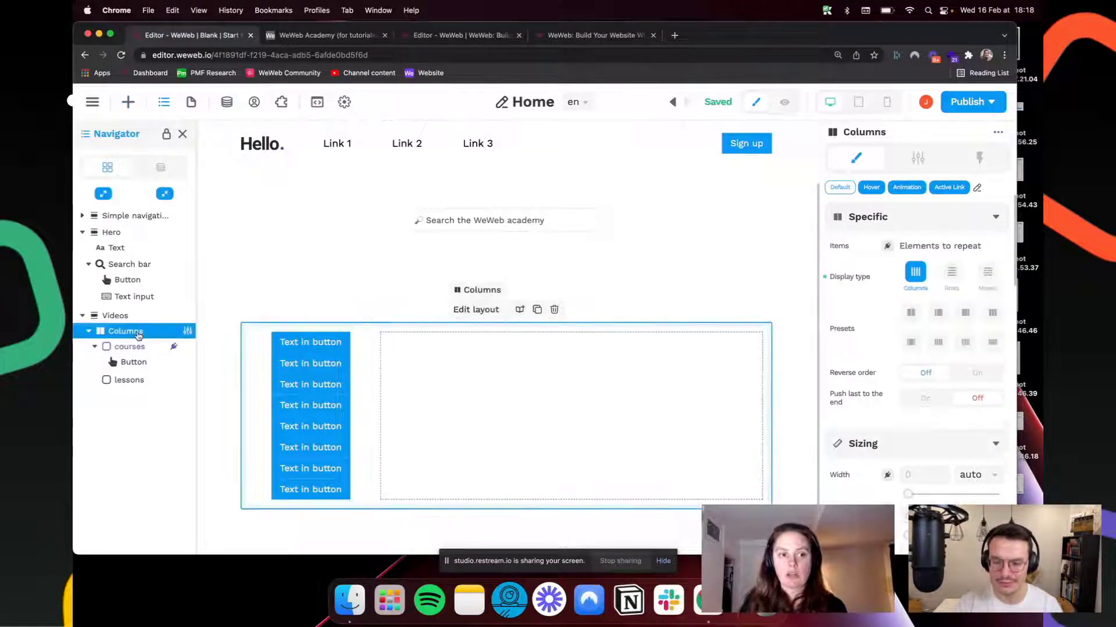
click(130, 347)
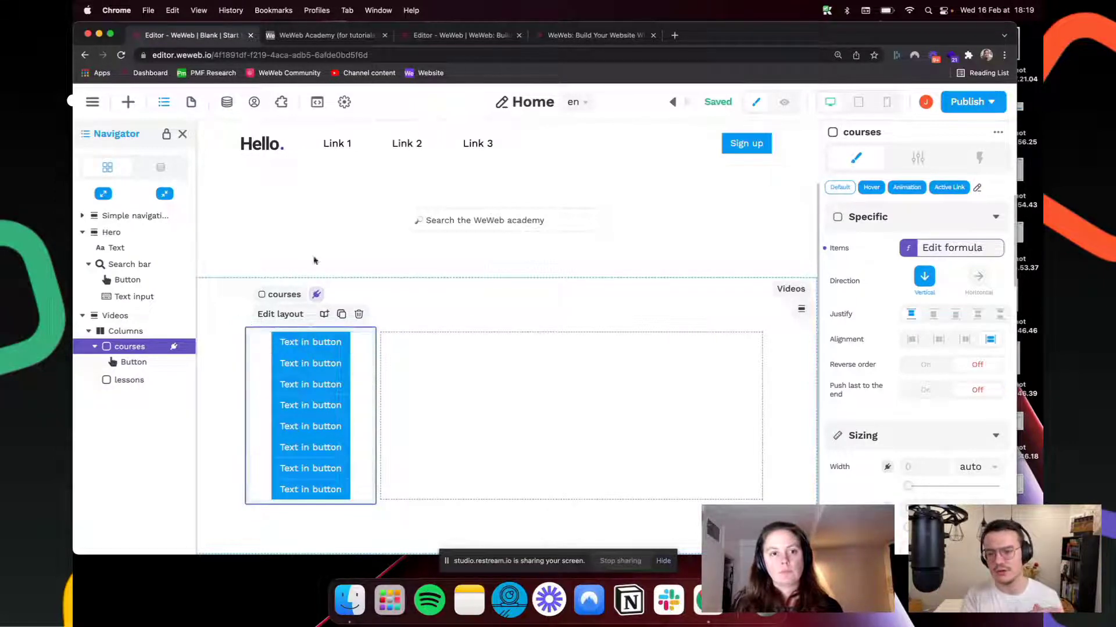
Step: Open the Tutorials workspace dashboard in a new browser tab
click(91, 104)
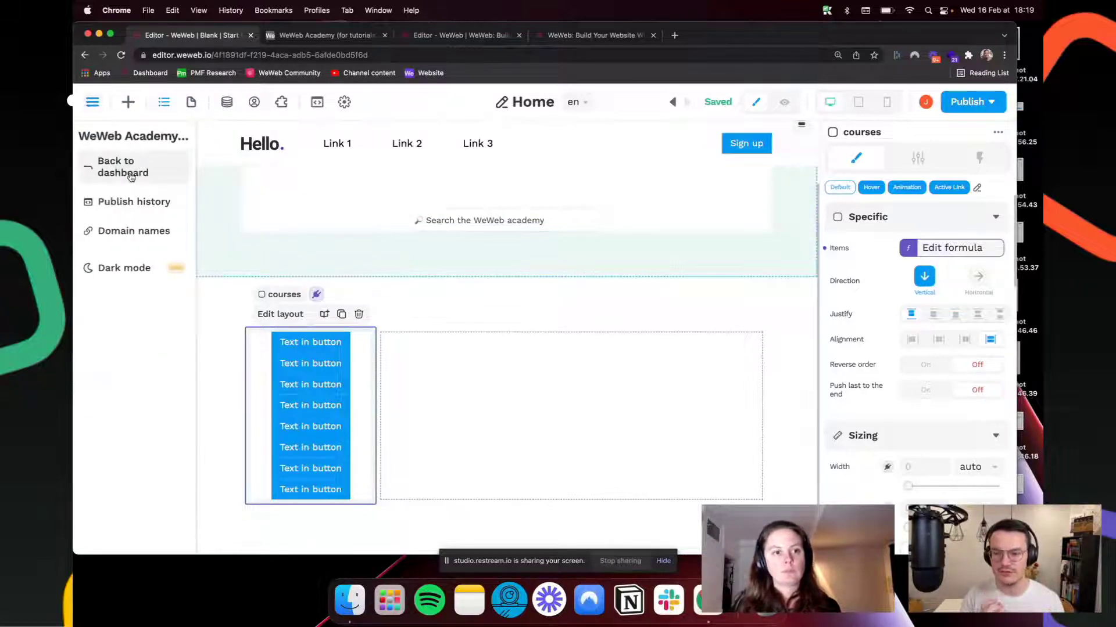
super+click(122, 169)
click(326, 36)
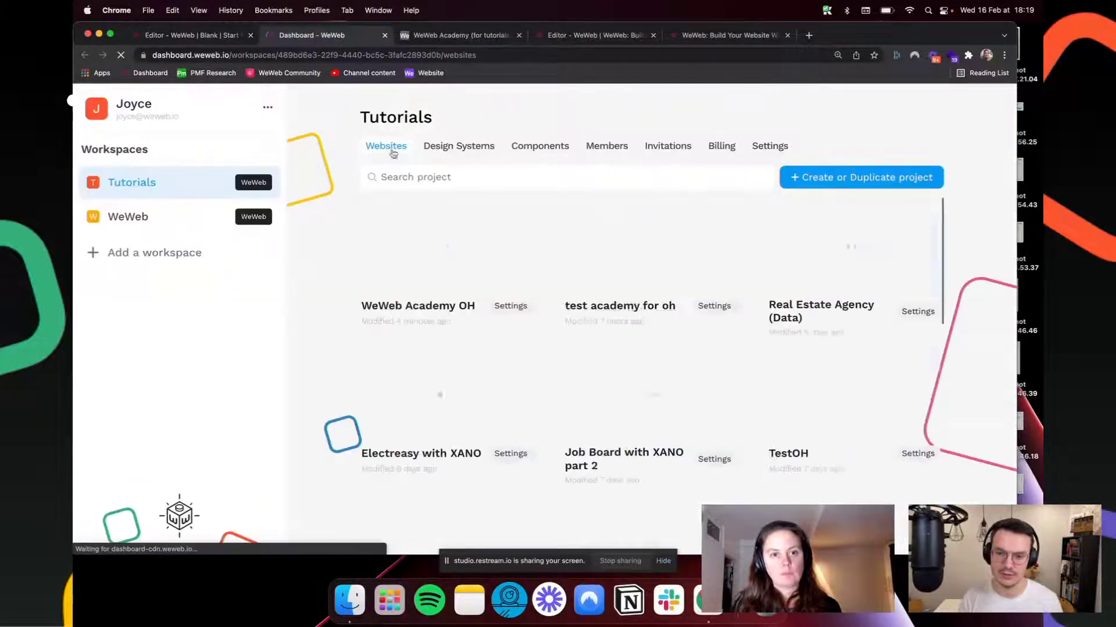
Step: Open the Real Estate Agency (Data) project and examine the properties collection list and the flexbox nested in it
click(849, 251)
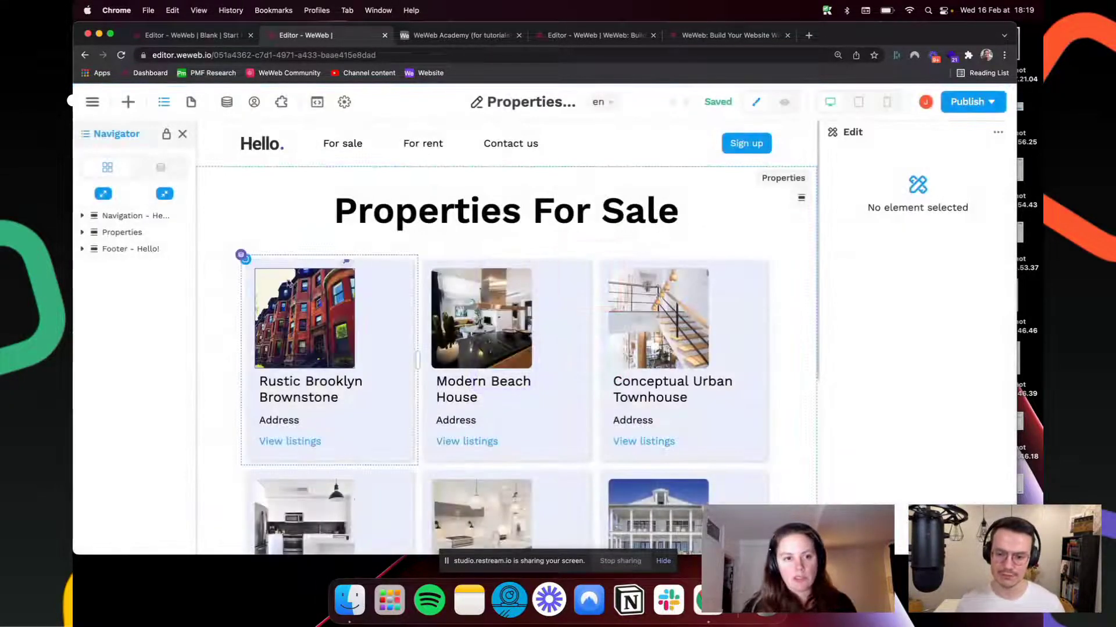
click(248, 264)
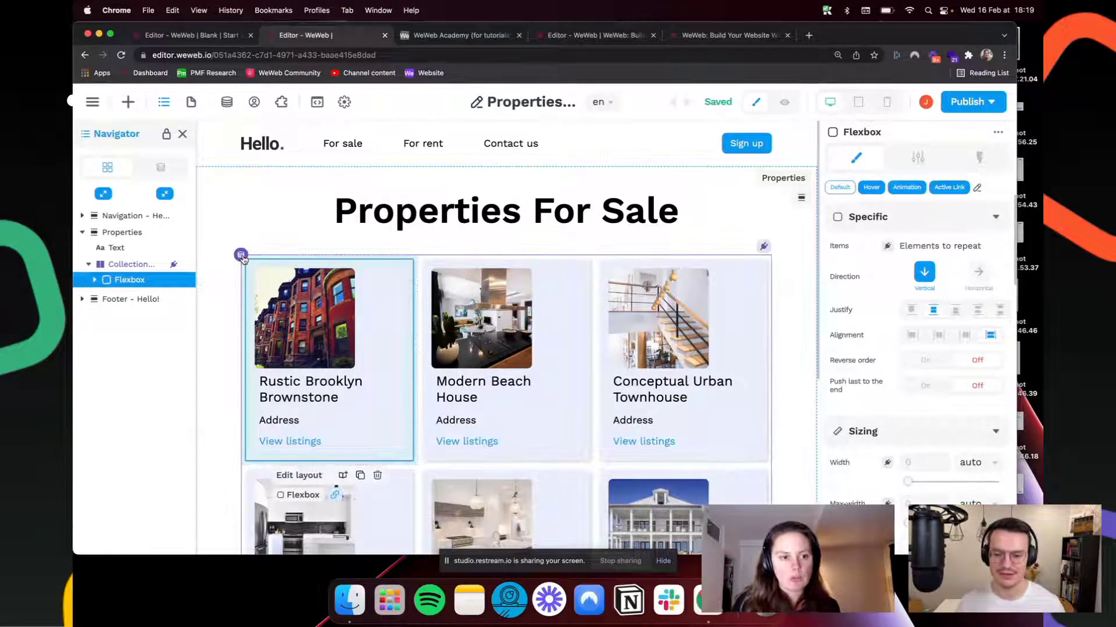
click(129, 265)
click(96, 280)
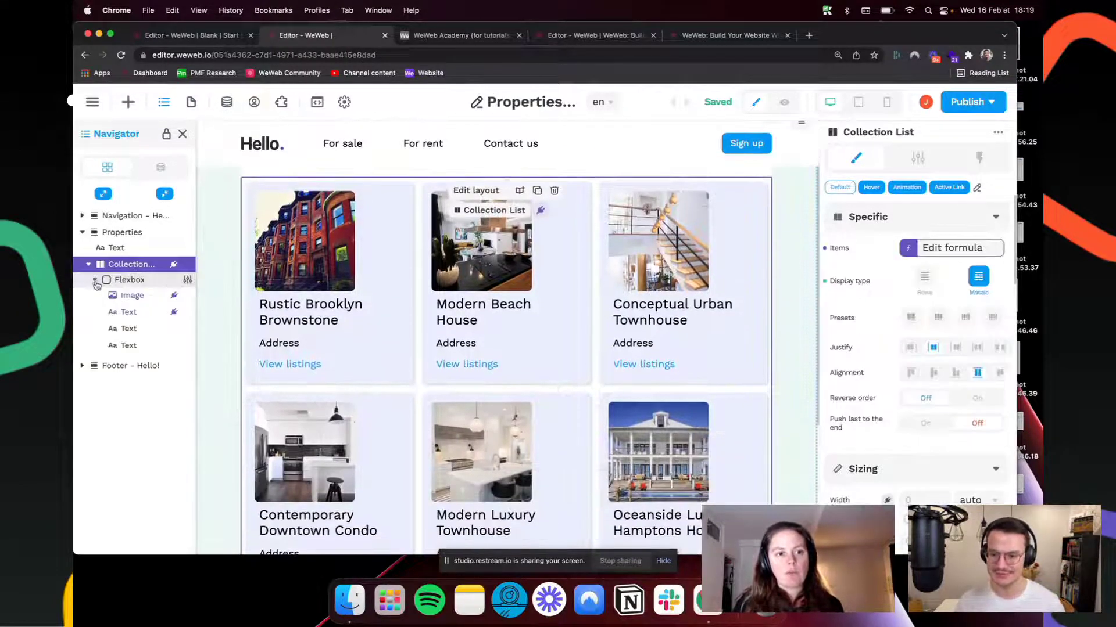
click(140, 281)
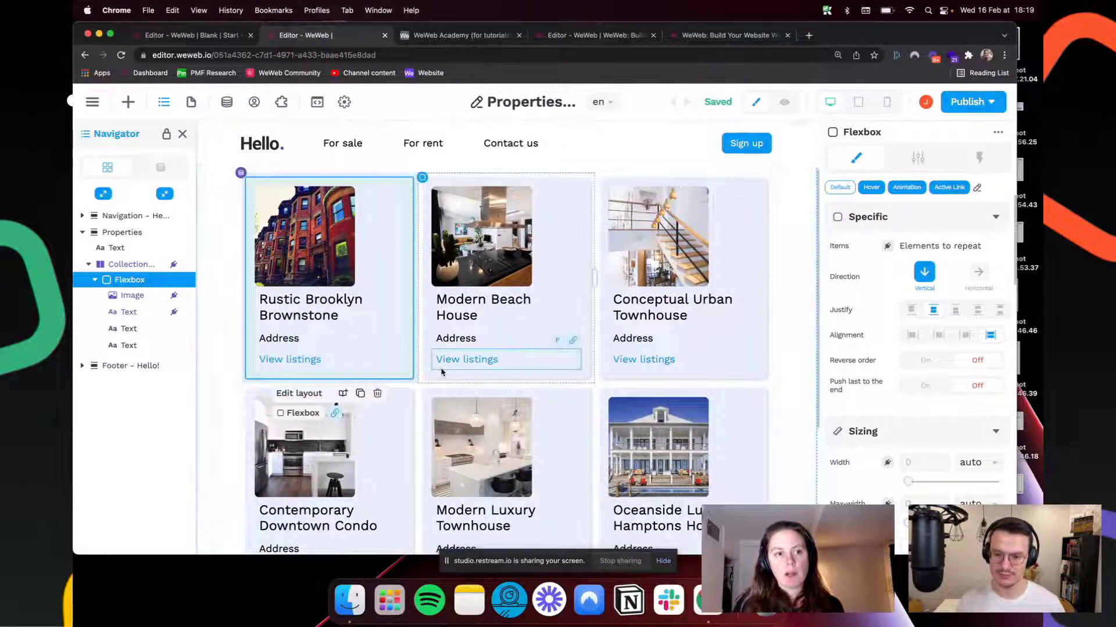
scroll(255, 303, up, 2)
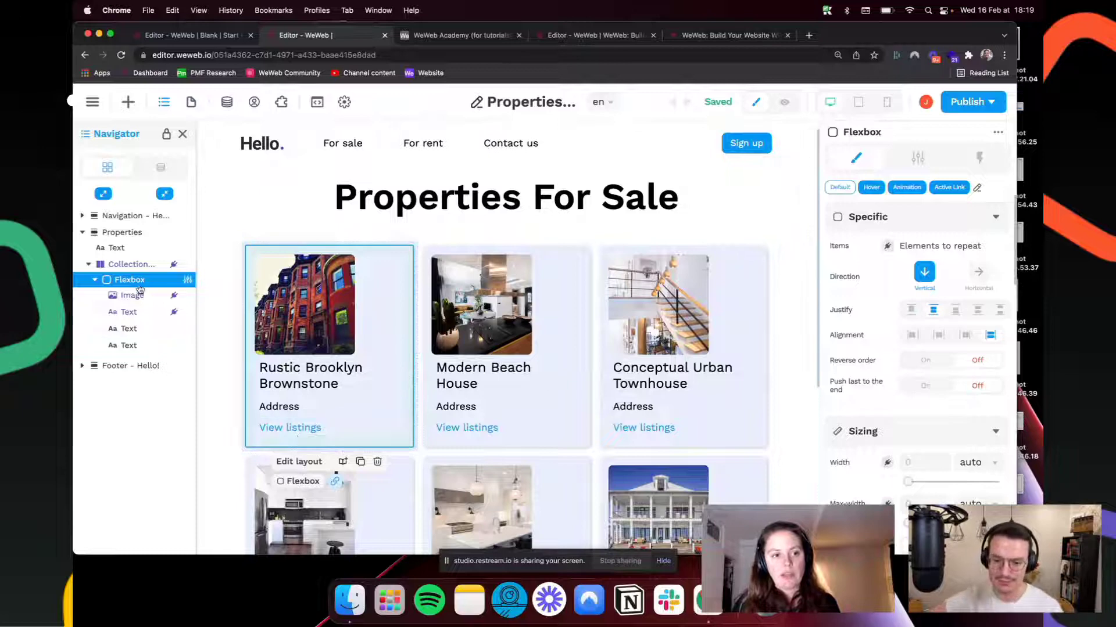
click(133, 265)
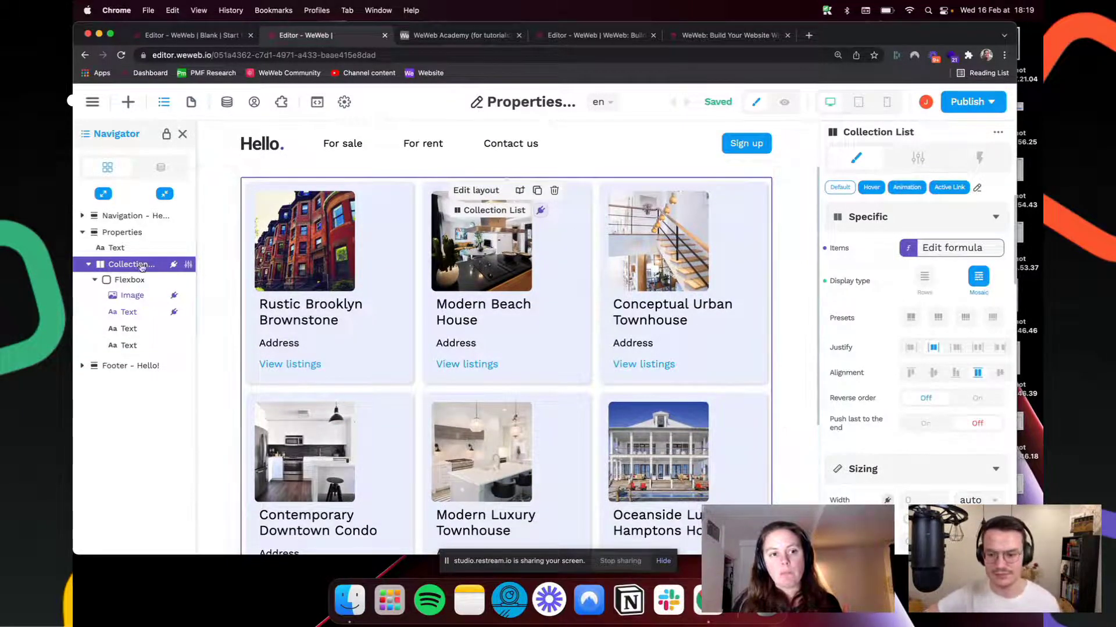
Step: Rename the flexbox inside the properties collection list as One Item
click(138, 281)
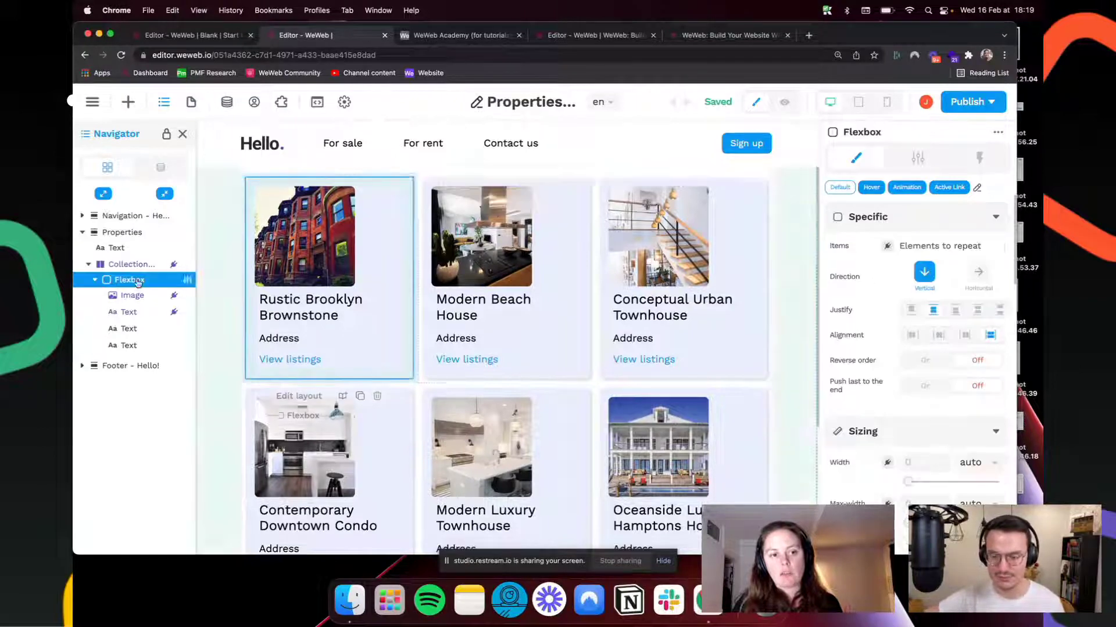
click(918, 165)
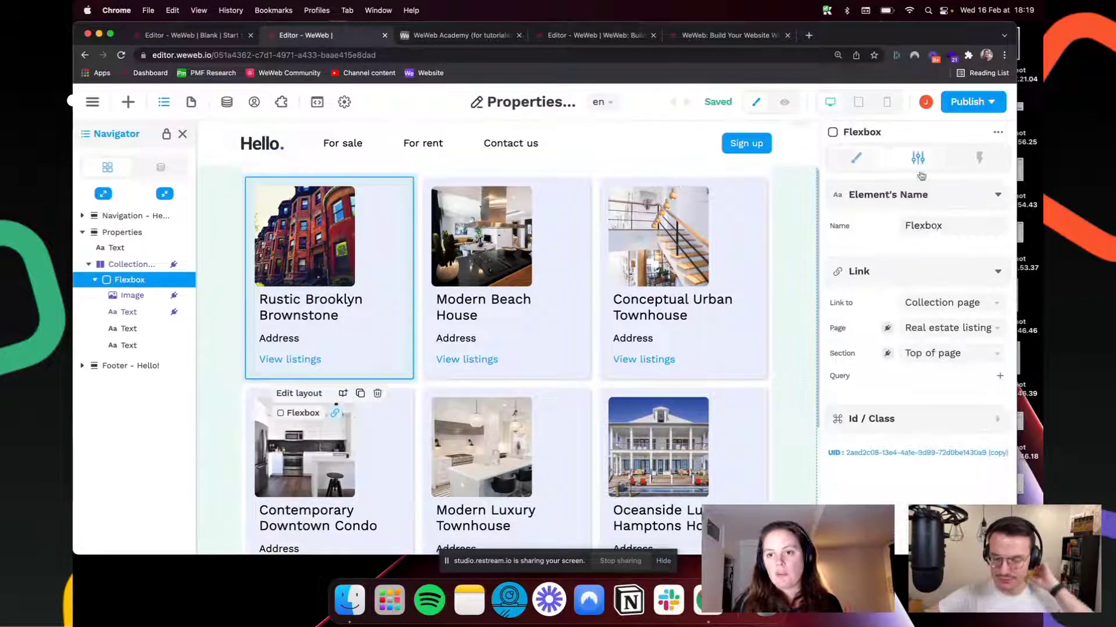
double_click(926, 235)
text(One It)
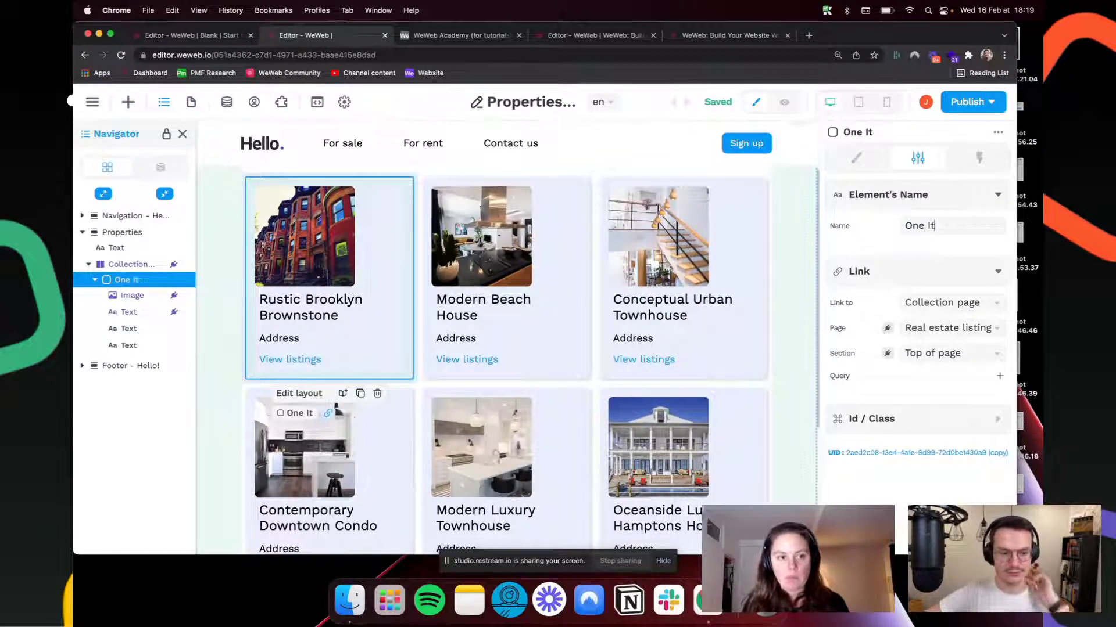
text(em)
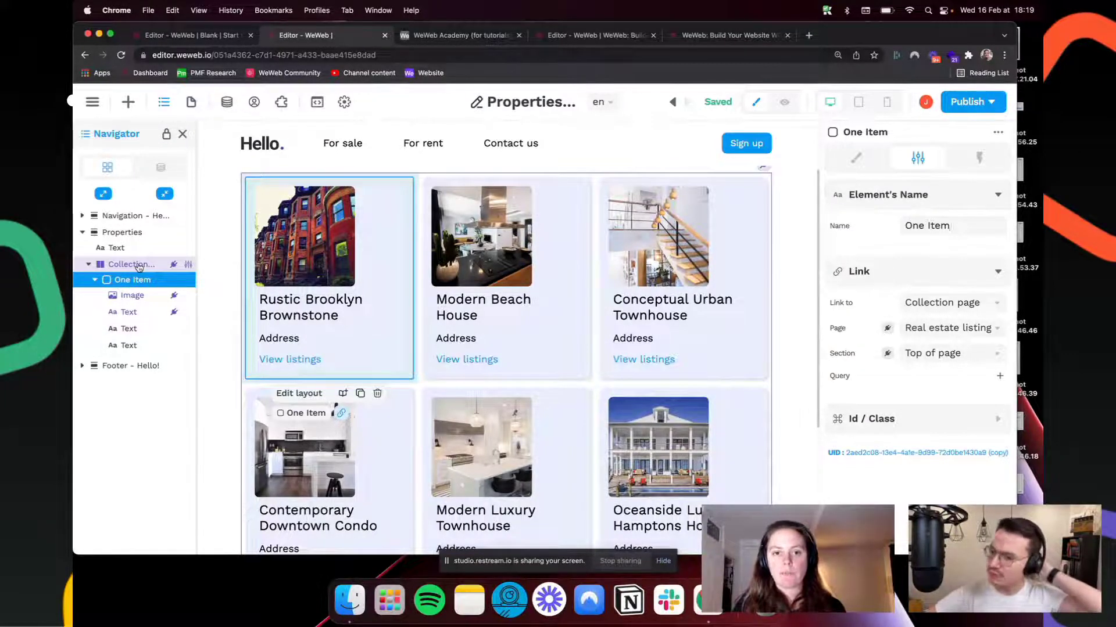
Step: Compare the Academy page's courses flexbox with the properties collection list, its One Item flexbox, and the image and heading inside it
click(218, 37)
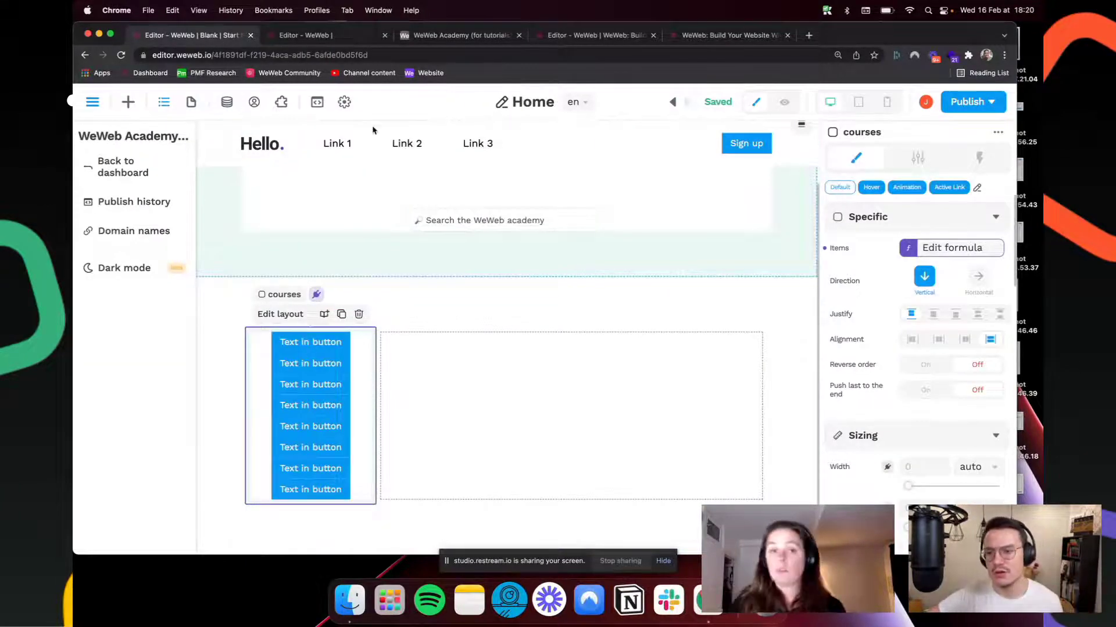
click(313, 35)
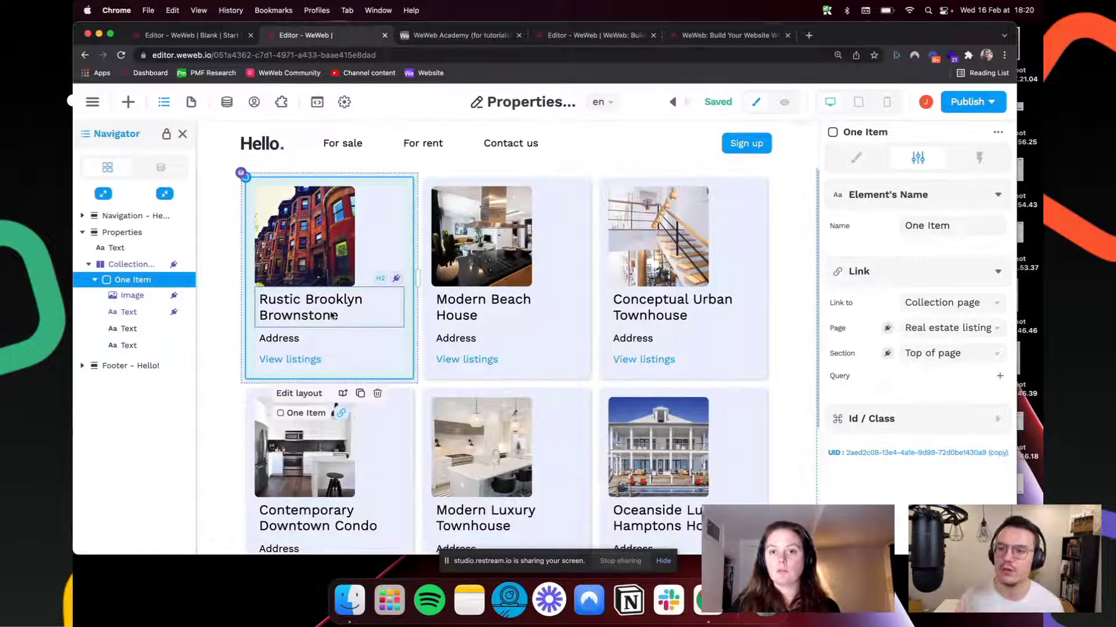
click(95, 280)
click(94, 280)
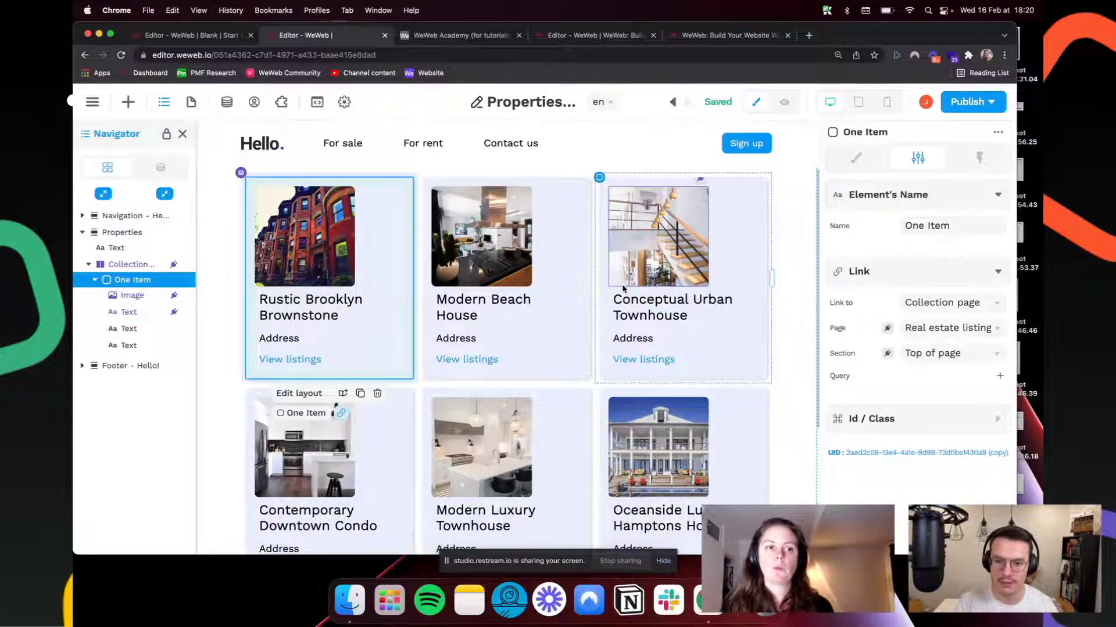
click(132, 295)
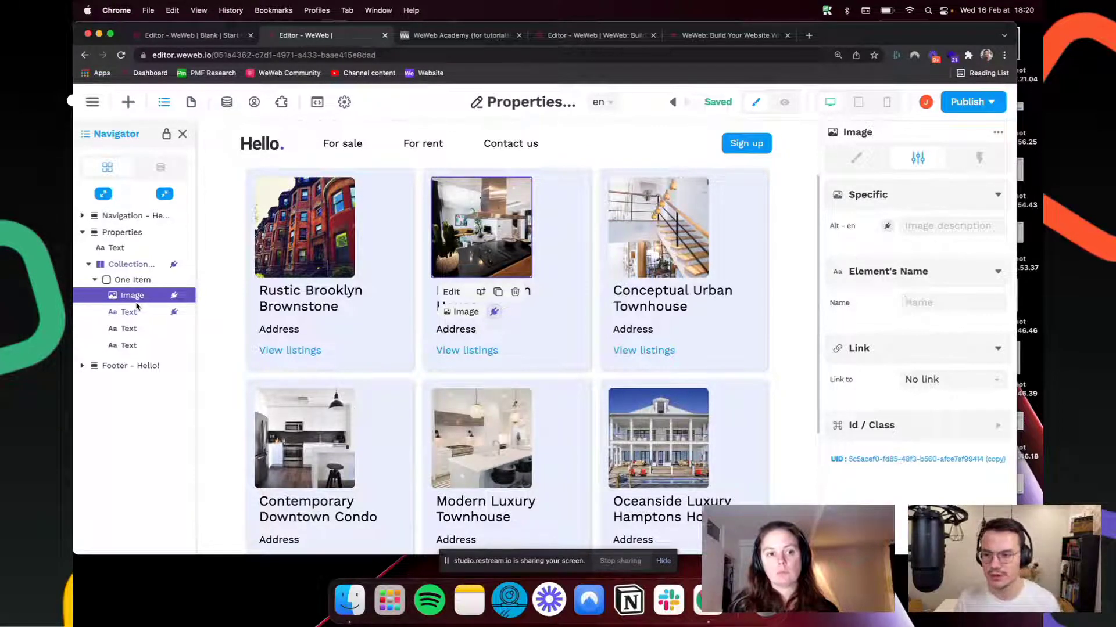
click(137, 311)
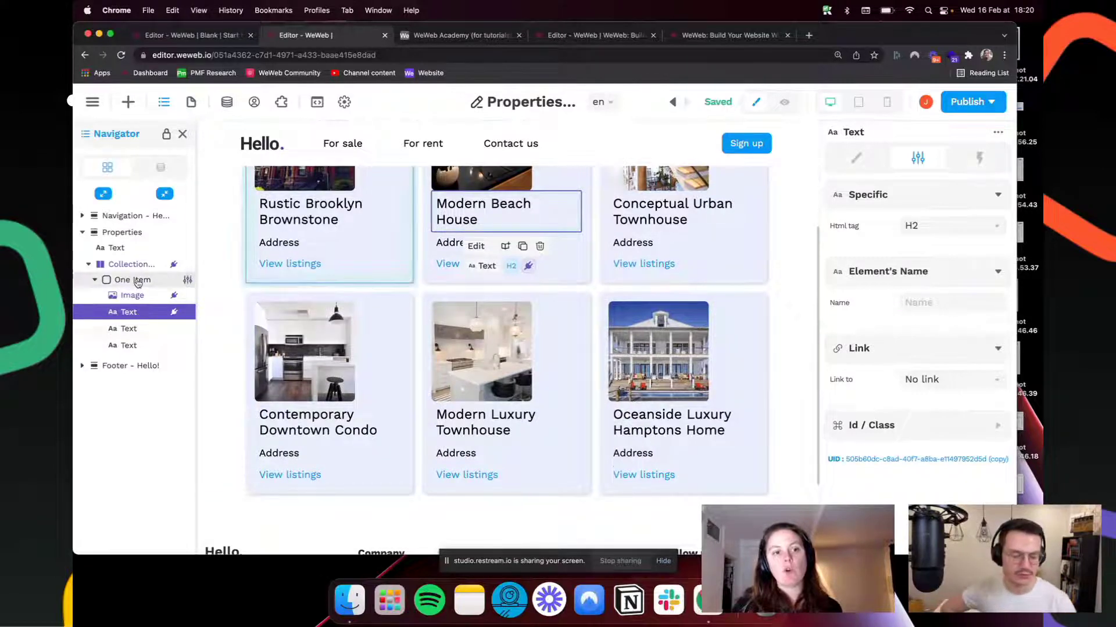
click(146, 279)
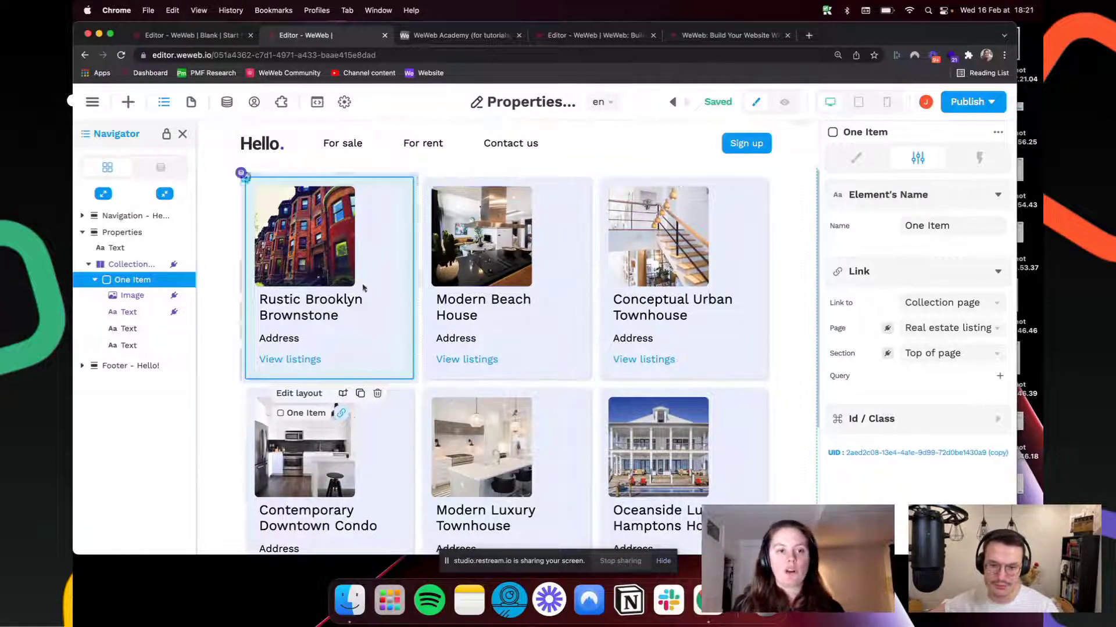
click(137, 264)
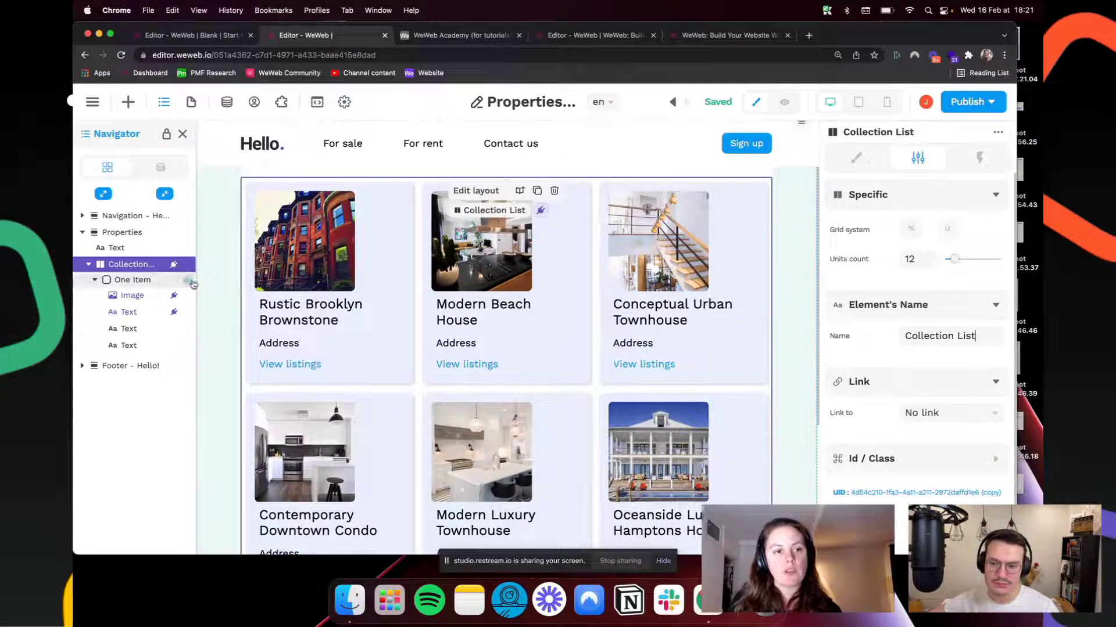
Step: Return to the WeWeb Academy project and bind the repeated courses button's text to the item's course name
click(185, 36)
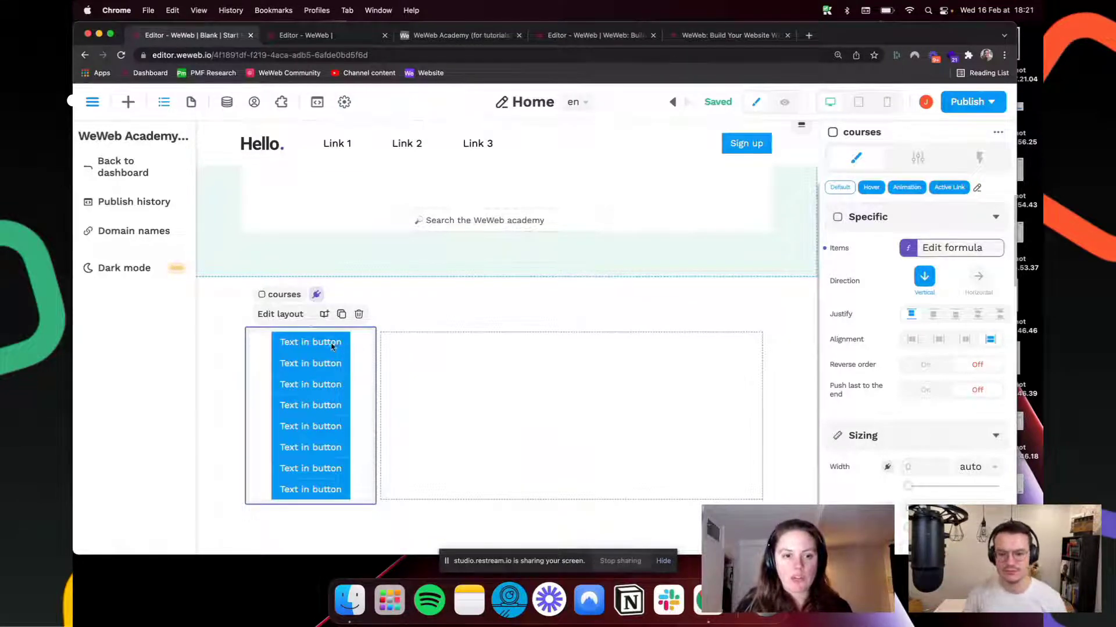
click(309, 346)
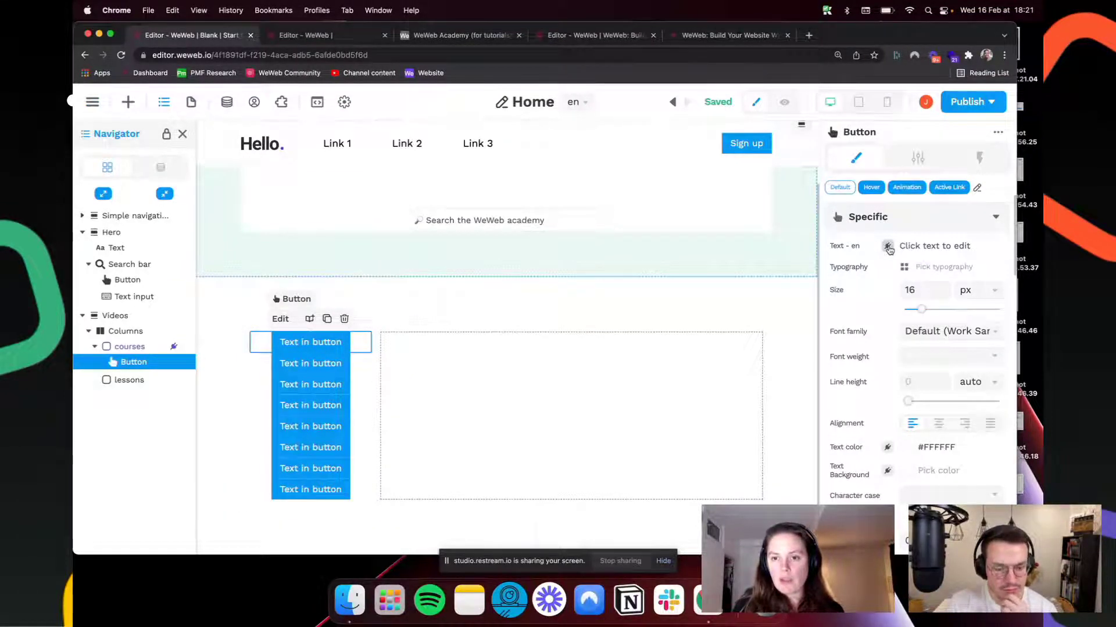
click(888, 247)
click(596, 371)
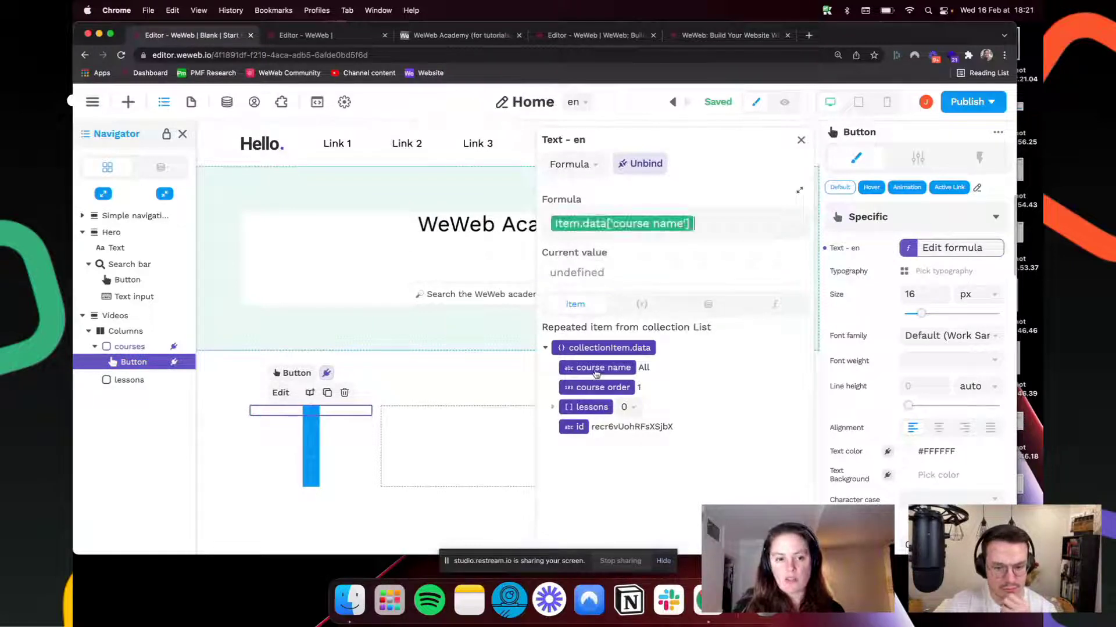
click(801, 140)
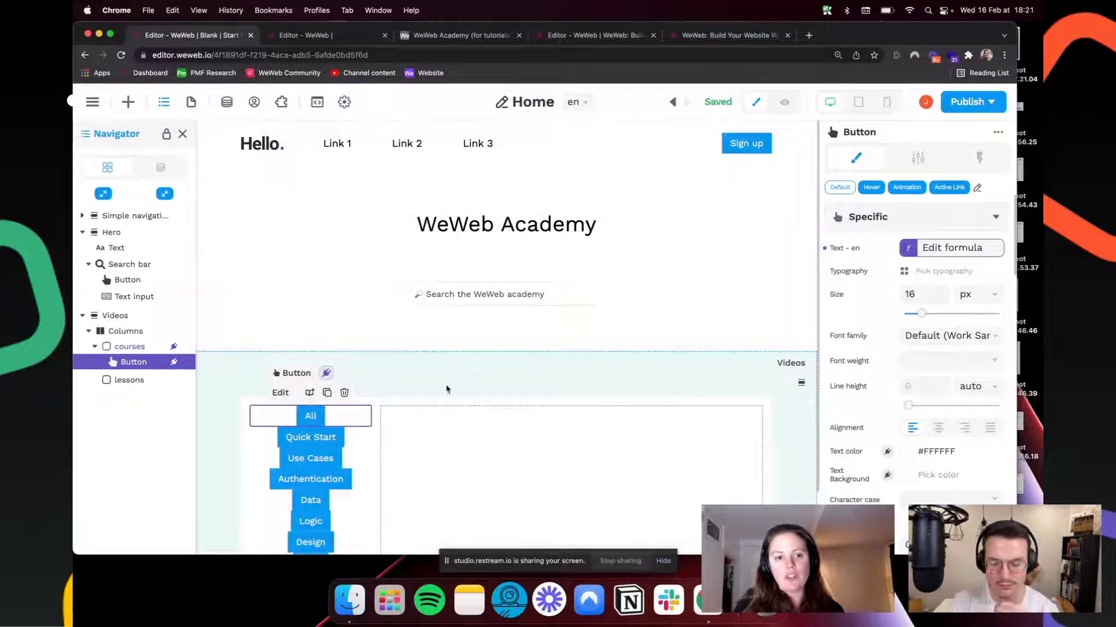
Step: Set the width of the repeated courses button to 150 px
scroll(446, 389, down, 2)
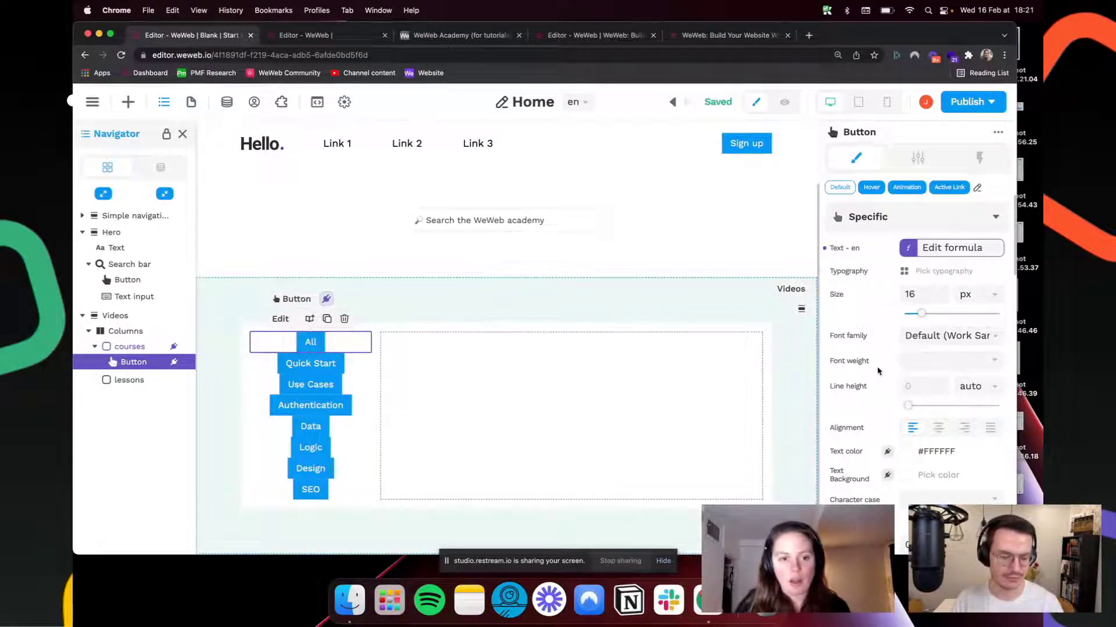
scroll(901, 349, down, 5)
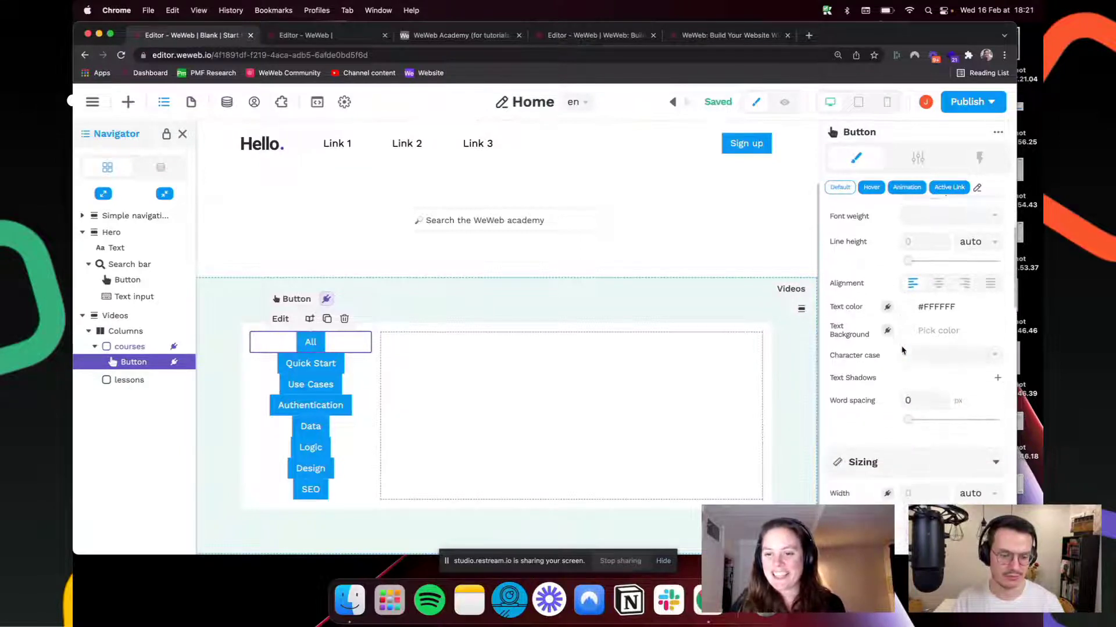
scroll(902, 350, down, 8)
click(976, 262)
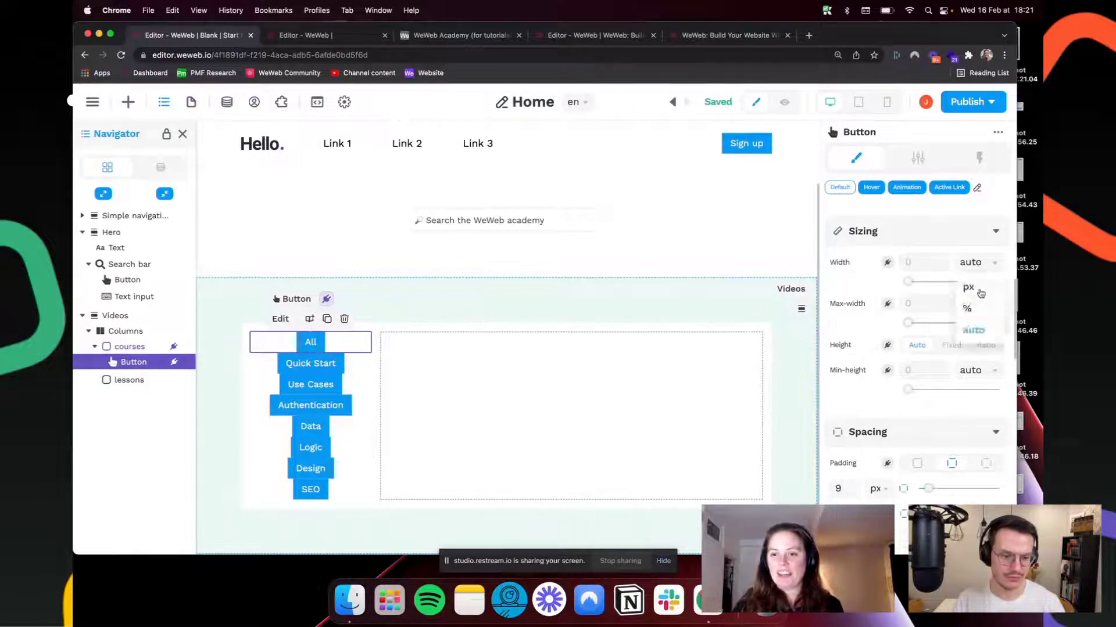
click(980, 290)
double_click(908, 262)
text(1)
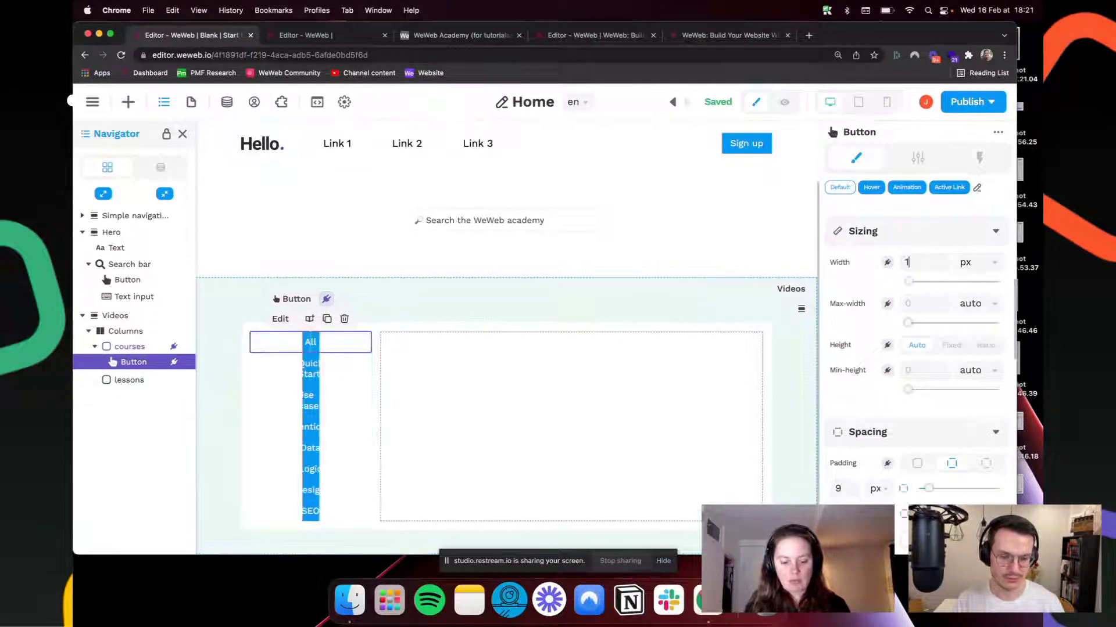
text(50)
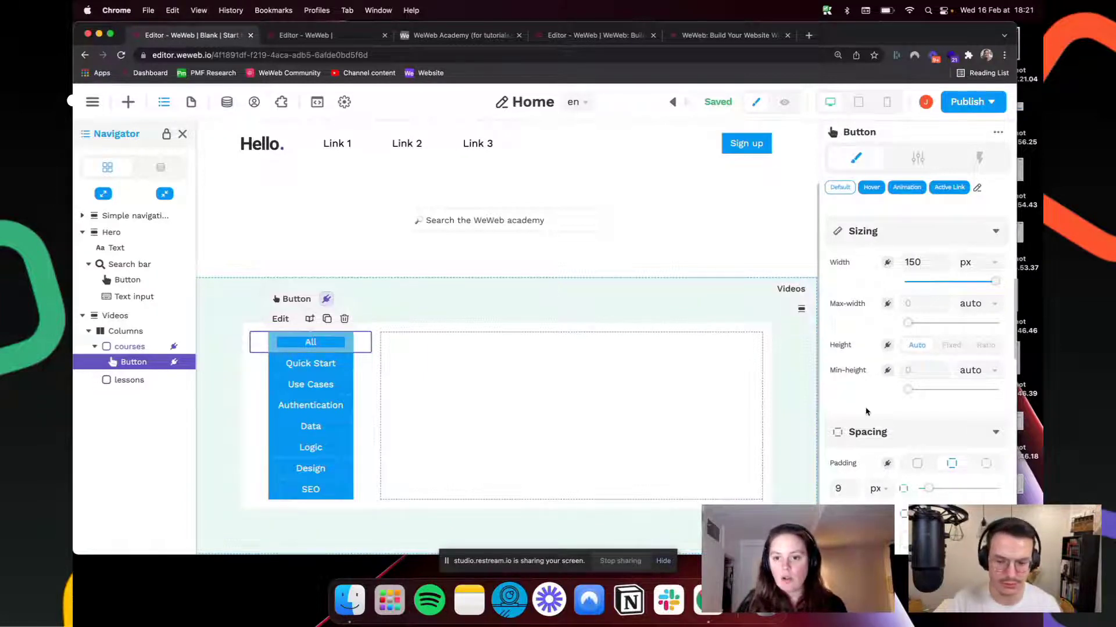
Step: Switch the courses button's margin to individual sides and set only the bottom margin to 8 px
scroll(866, 406, down, 10)
scroll(857, 324, up, 3)
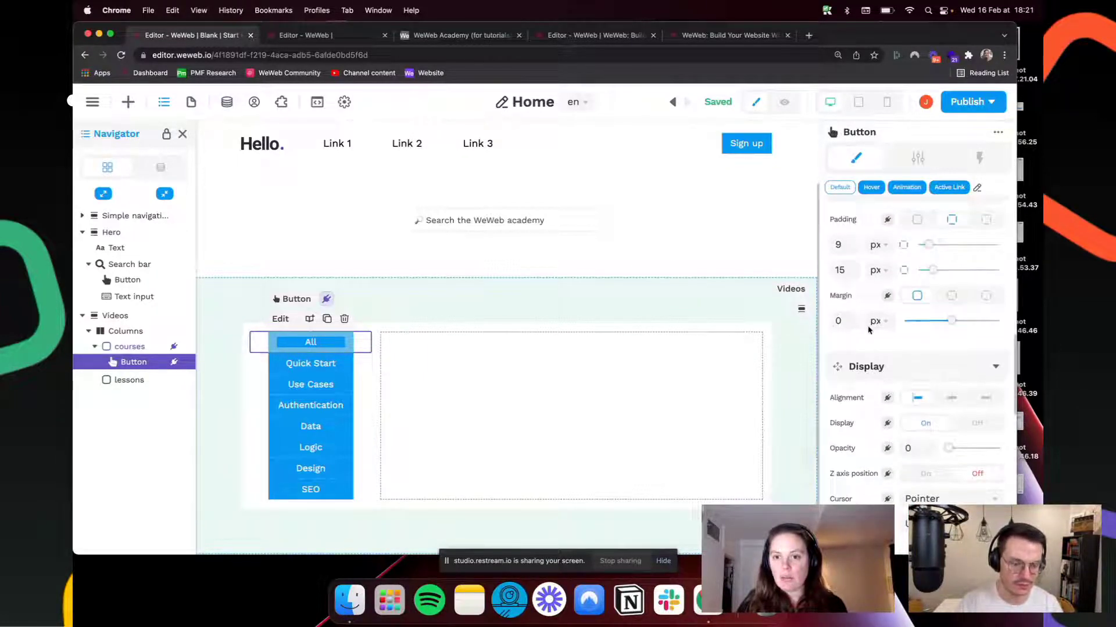
click(951, 296)
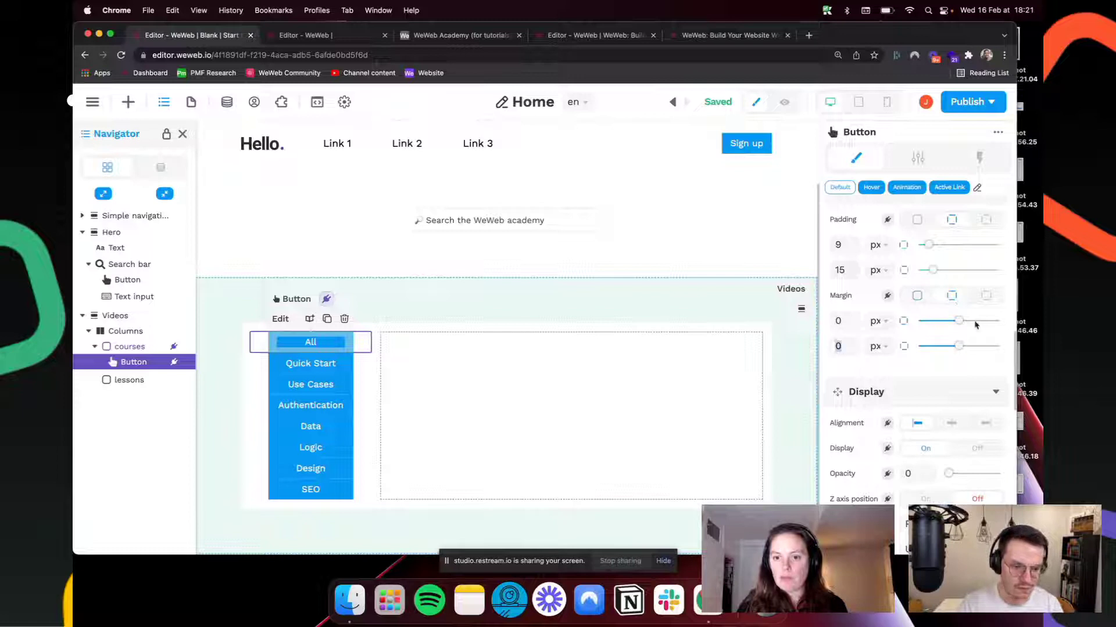
click(986, 297)
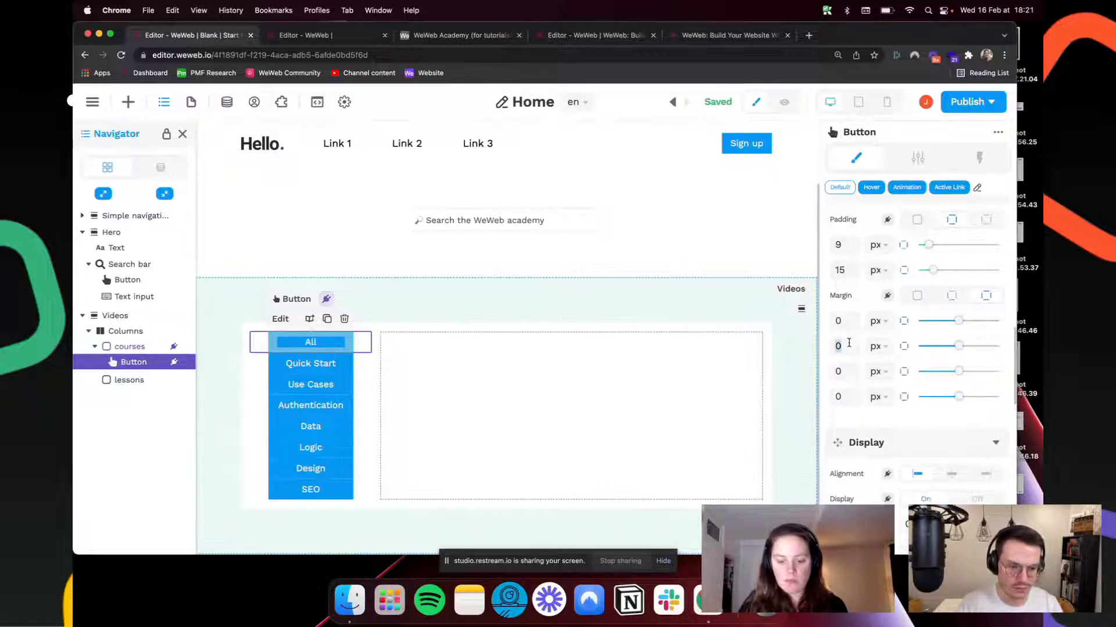
text(16)
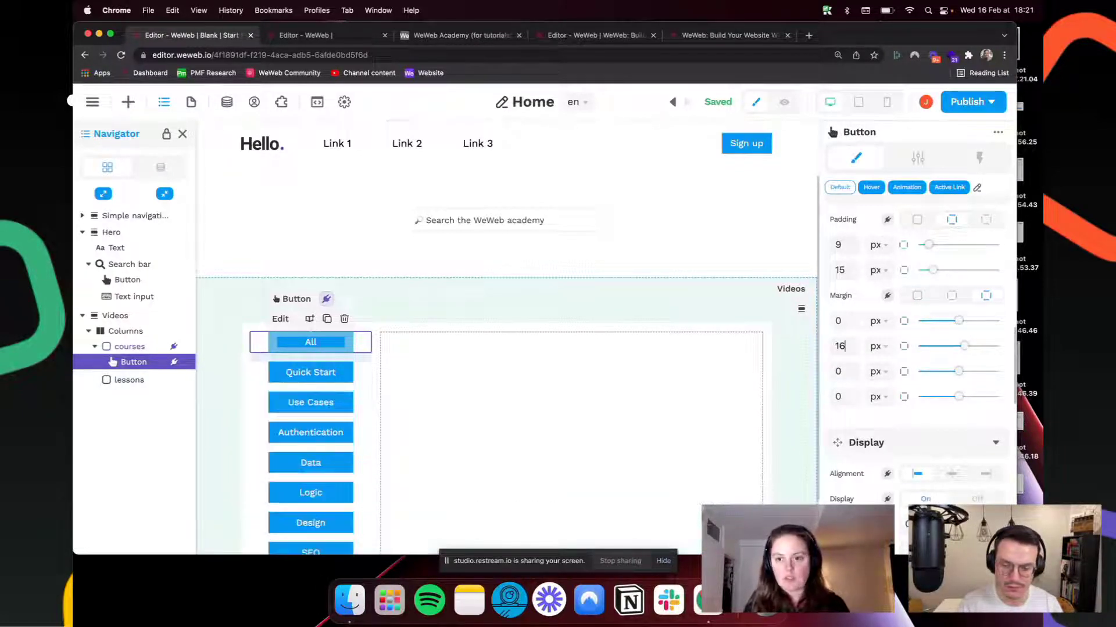
key(BackSpace)
key(BackSpace)
text(0)
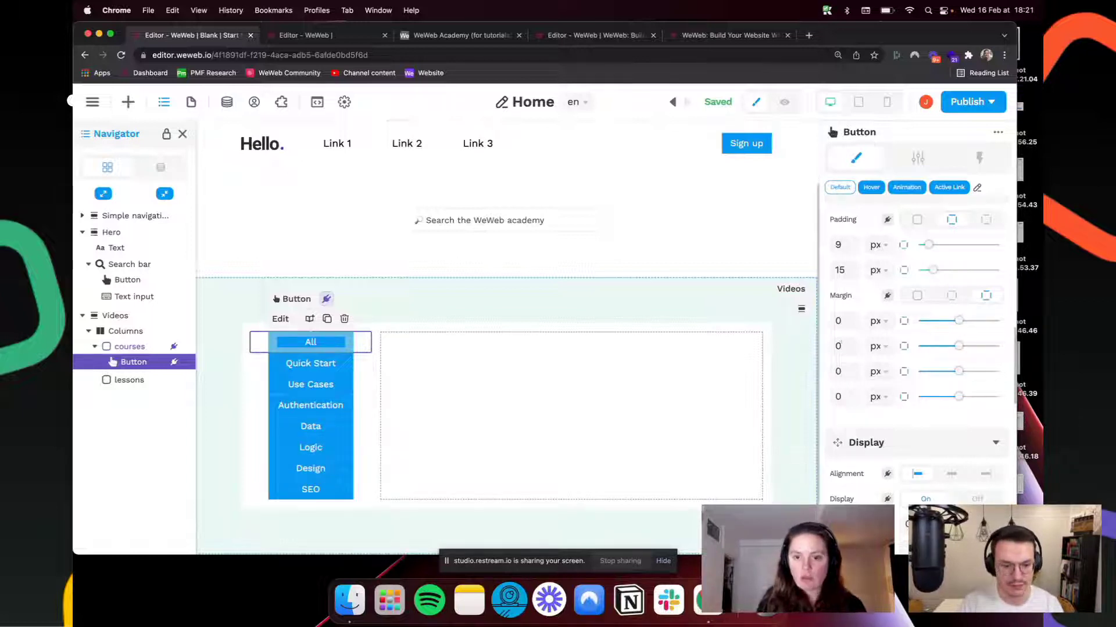
key(BackSpace)
text(8)
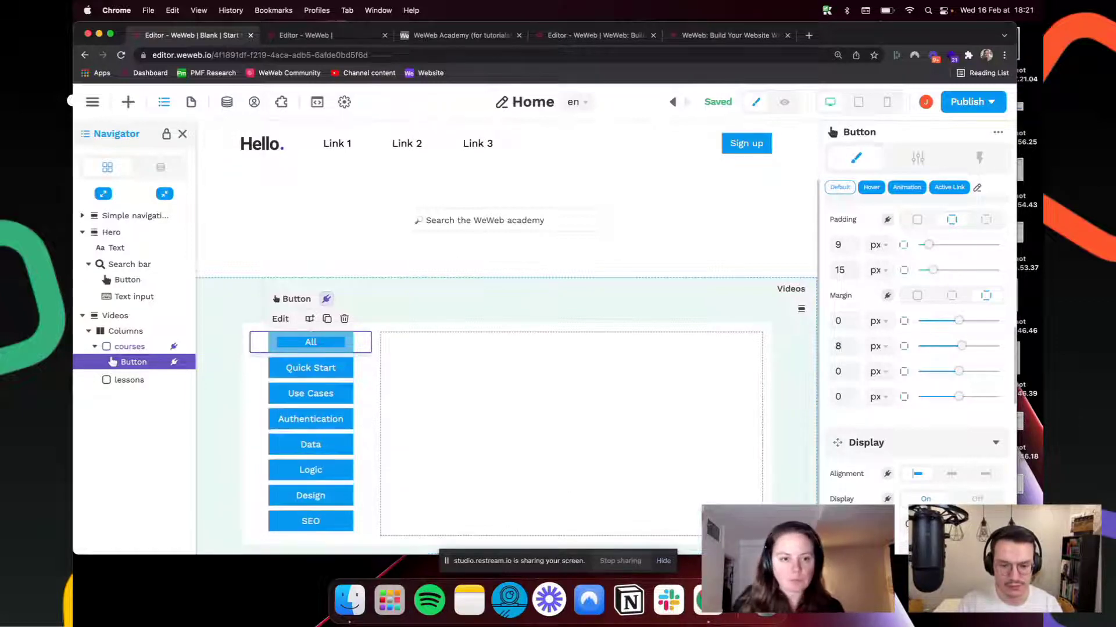
Step: Round the courses button with a corner radius of 16 px
scroll(889, 430, down, 5)
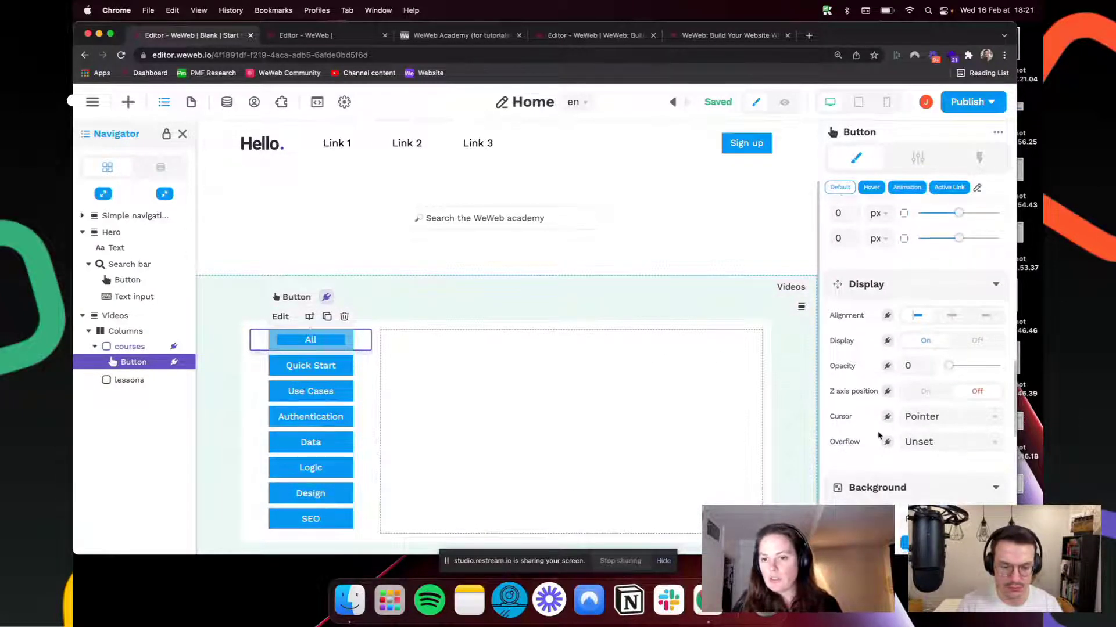
scroll(879, 435, down, 5)
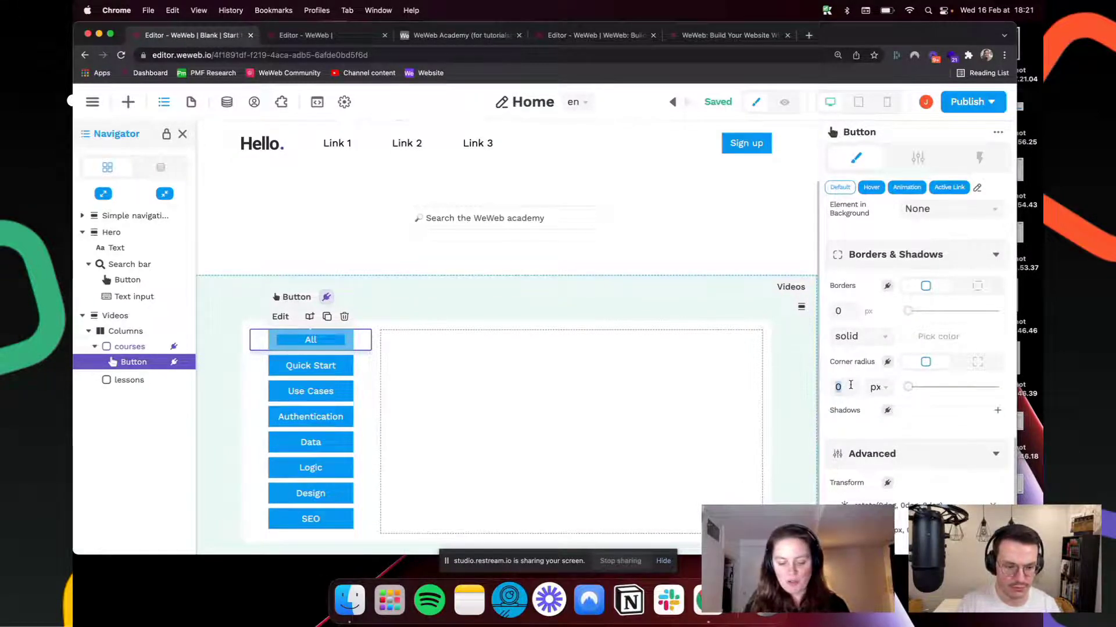
text(16)
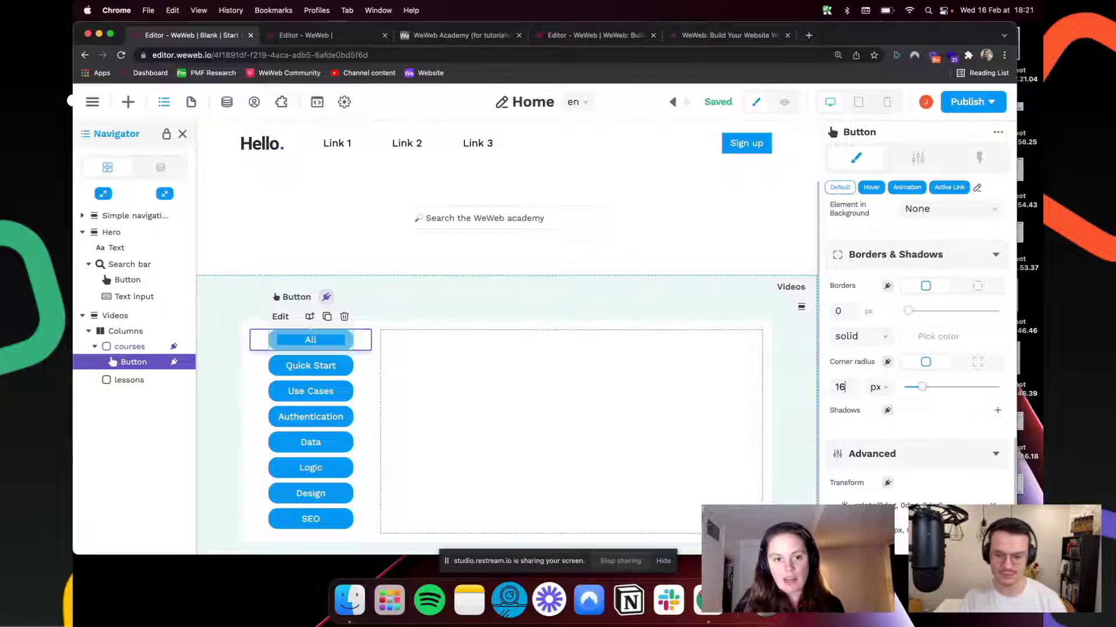
click(878, 387)
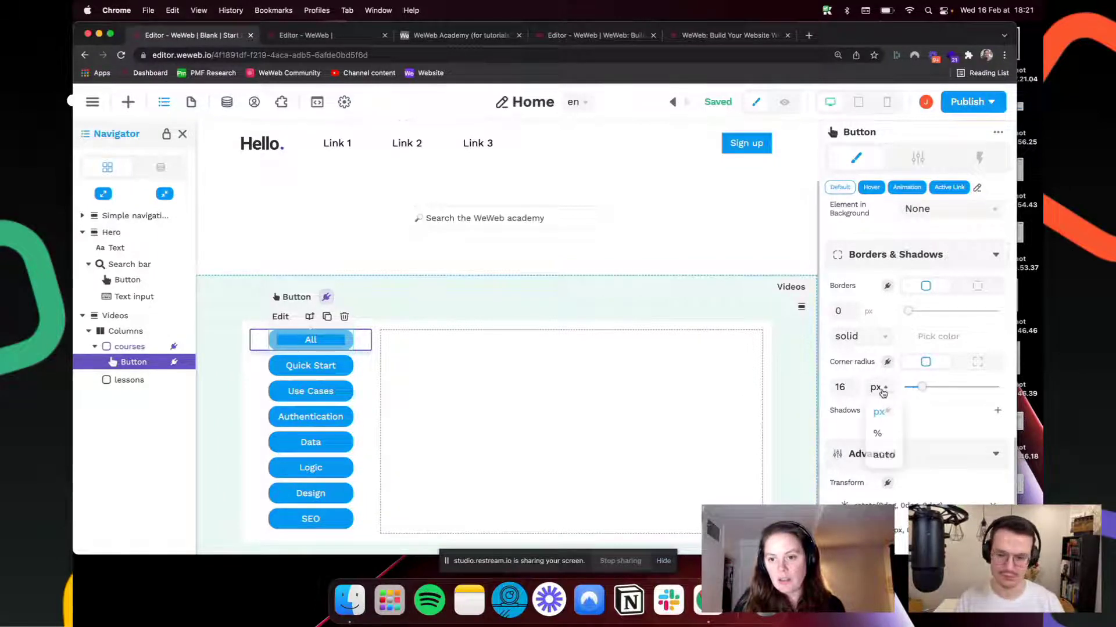
click(876, 434)
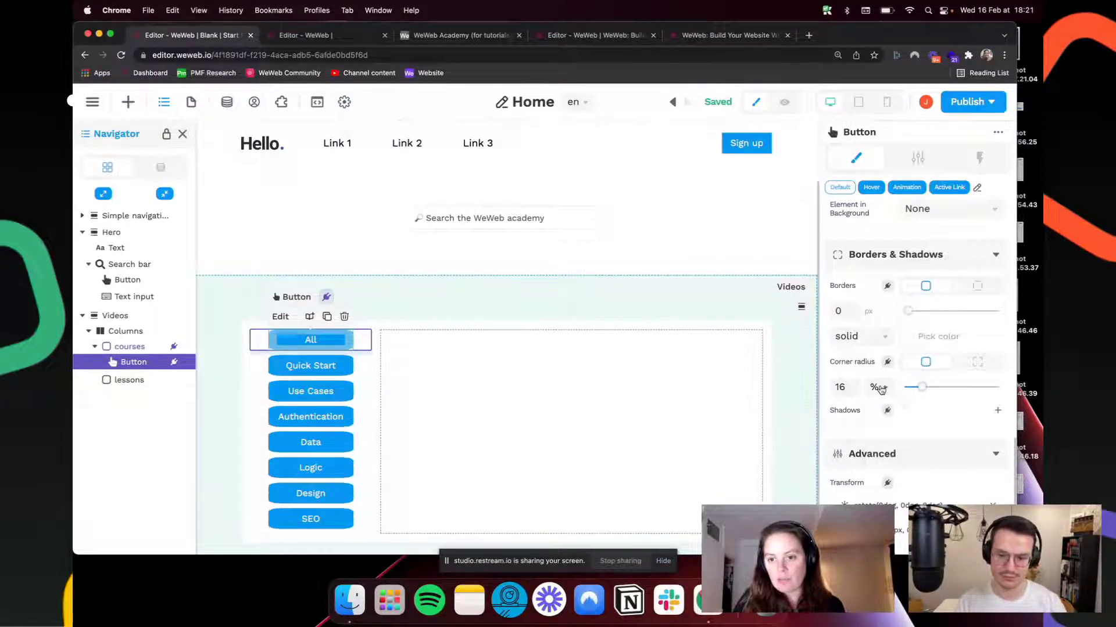
click(877, 387)
click(876, 410)
double_click(850, 386)
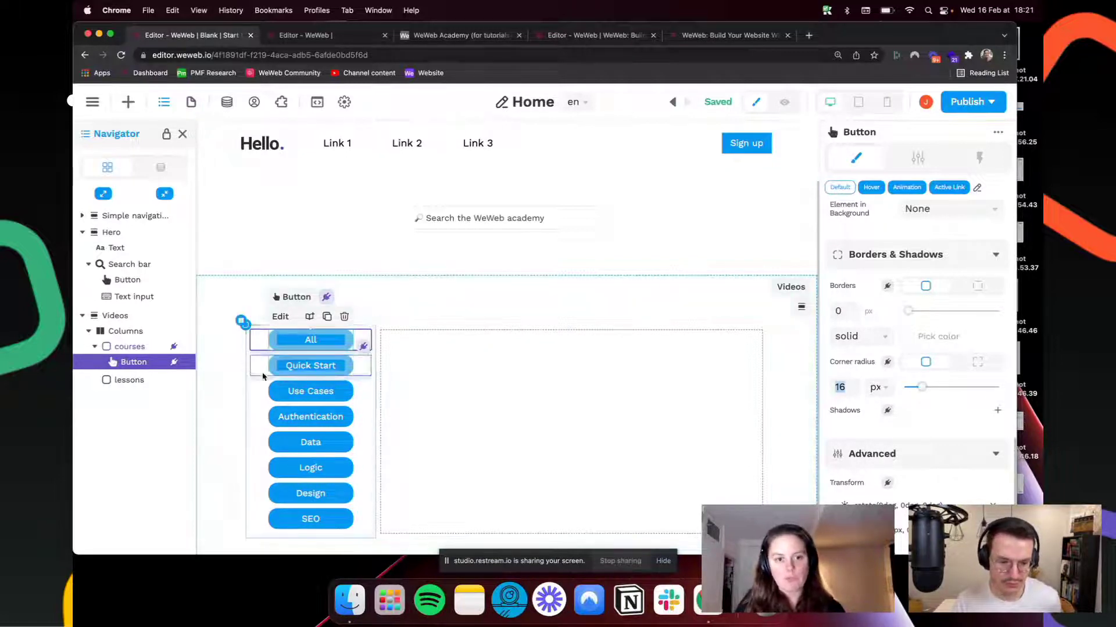
Step: Set the font weight of the repeated courses button's text to 600 - Semi Bold
scroll(893, 389, up, 4)
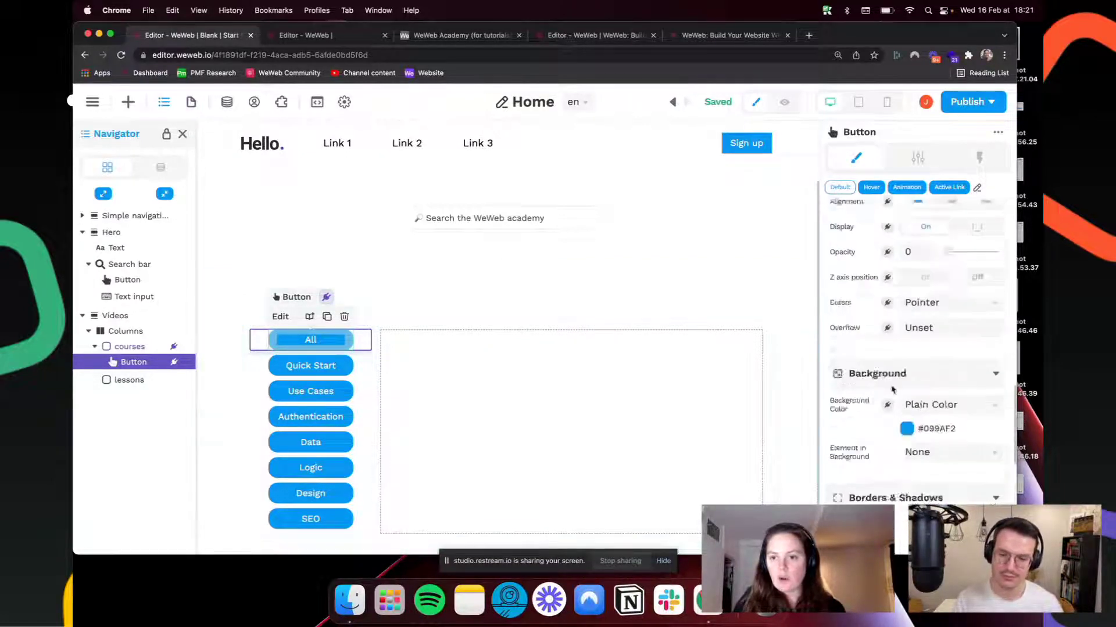
scroll(893, 390, up, 5)
scroll(860, 357, up, 4)
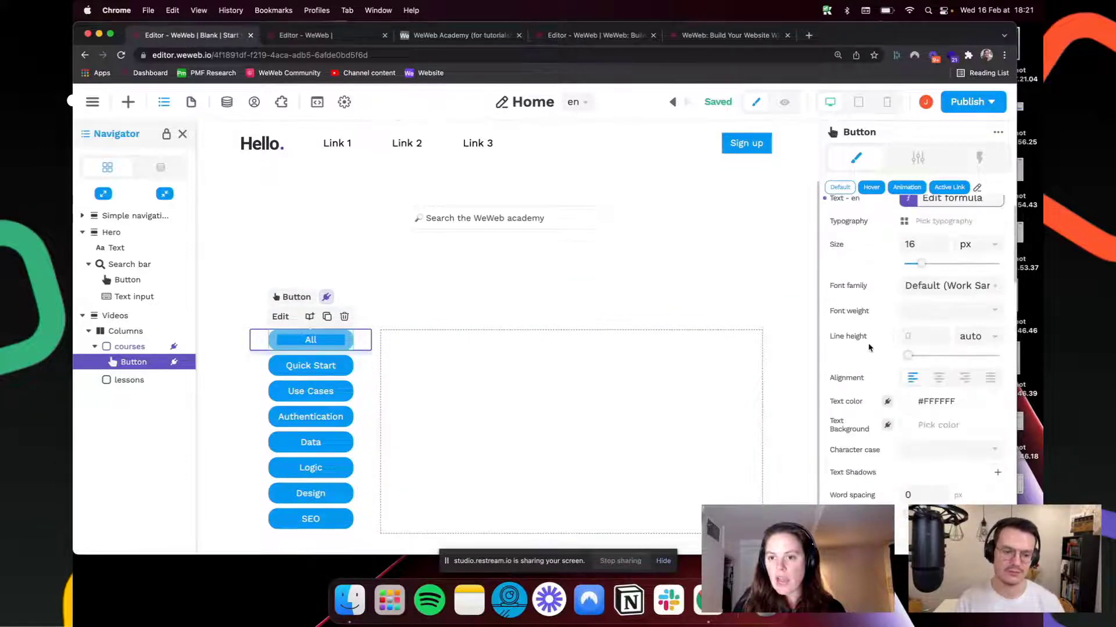
click(925, 312)
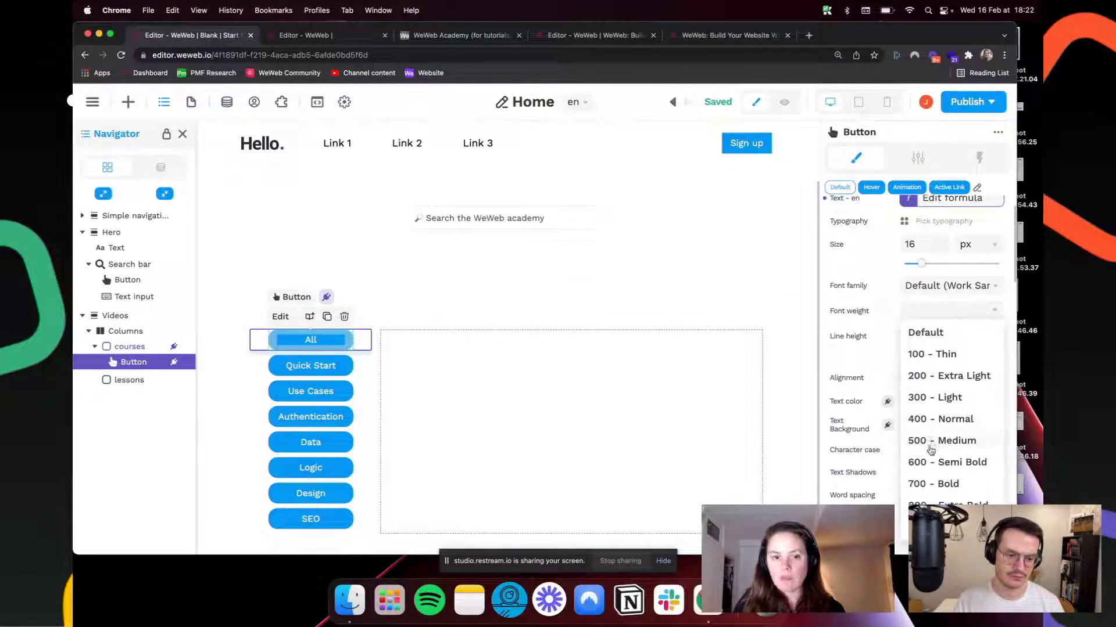
click(930, 442)
click(946, 312)
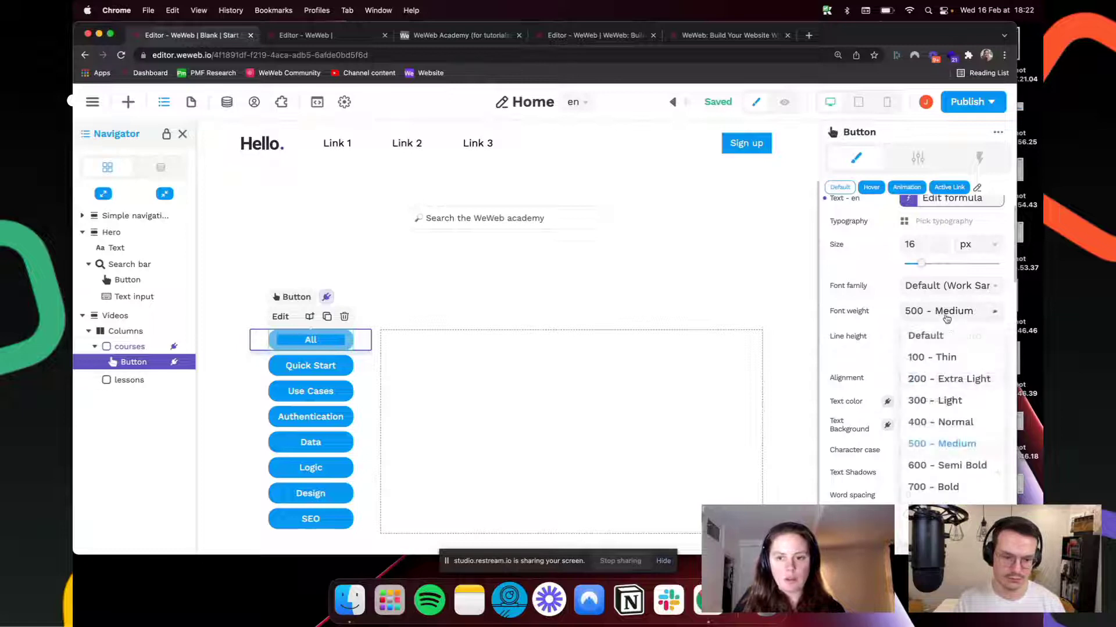
click(957, 464)
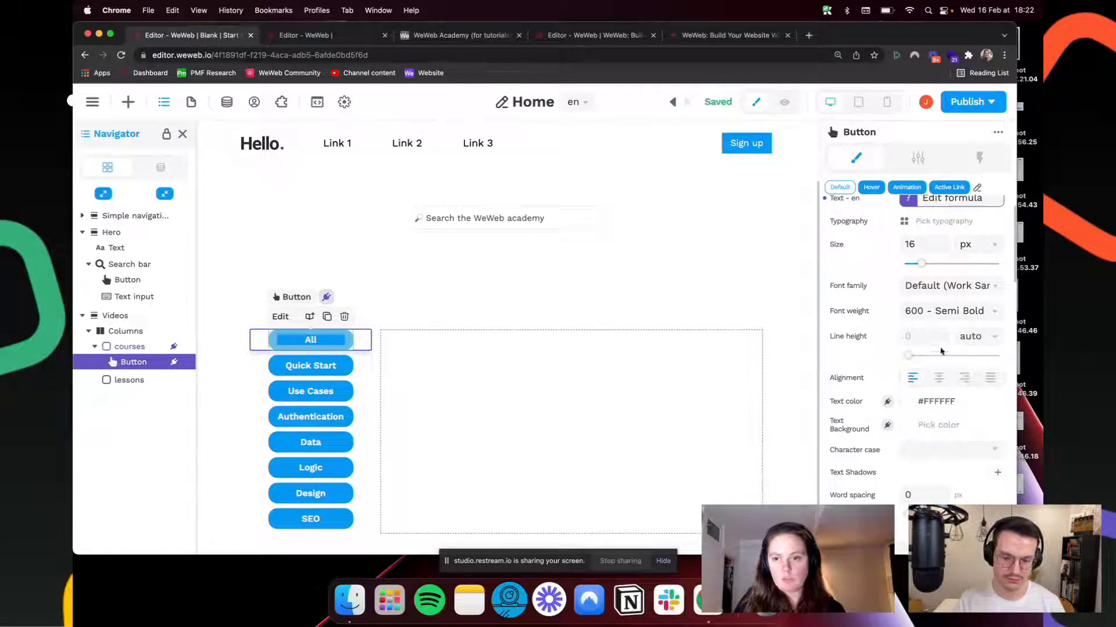
Step: Find the Image element in the element library and place it inside the lessons container
click(553, 358)
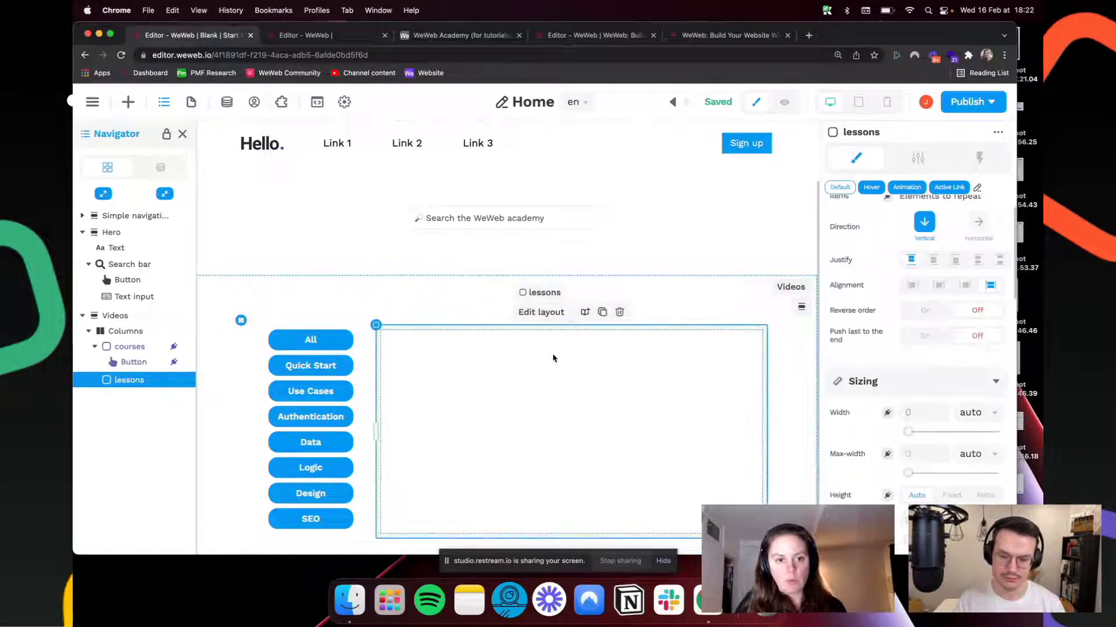
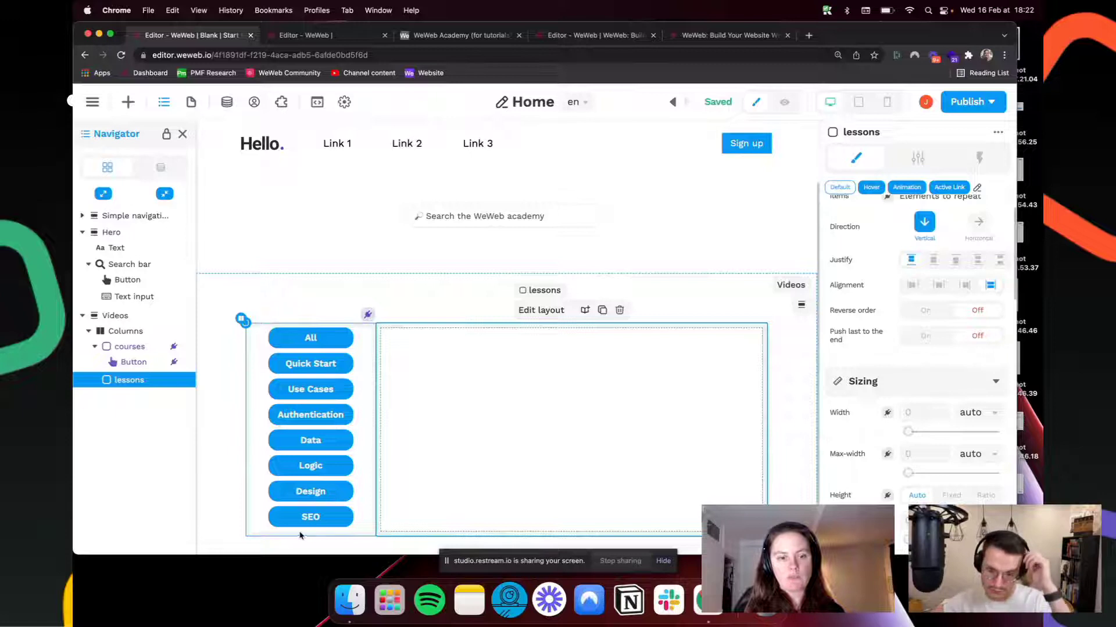
click(129, 103)
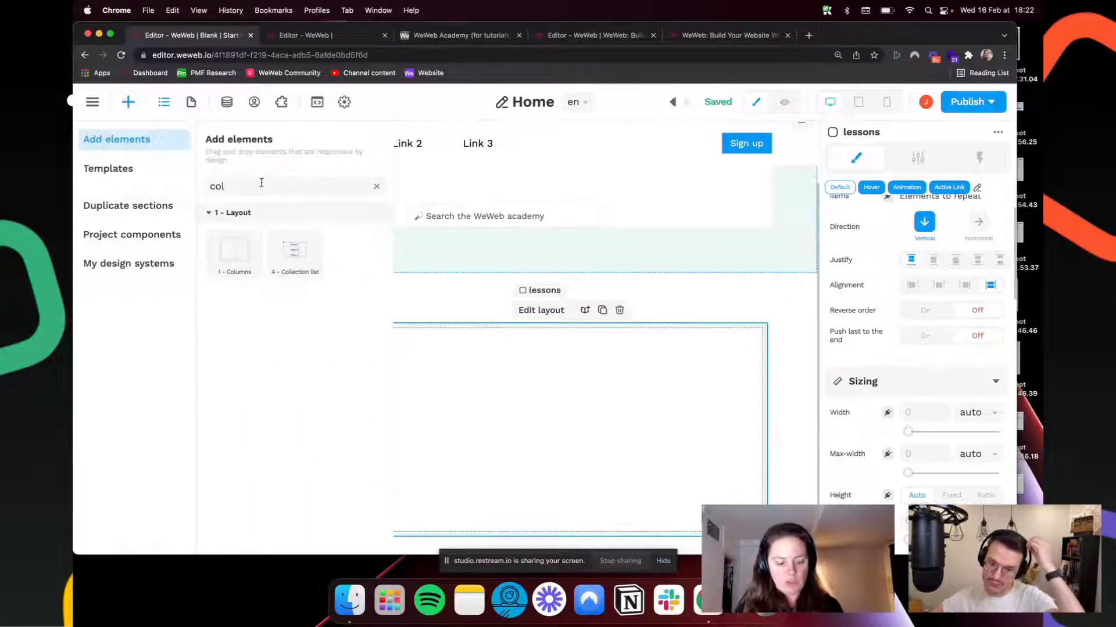
key(BackSpace)
key(BackSpace)
key(BackSpace)
text(image)
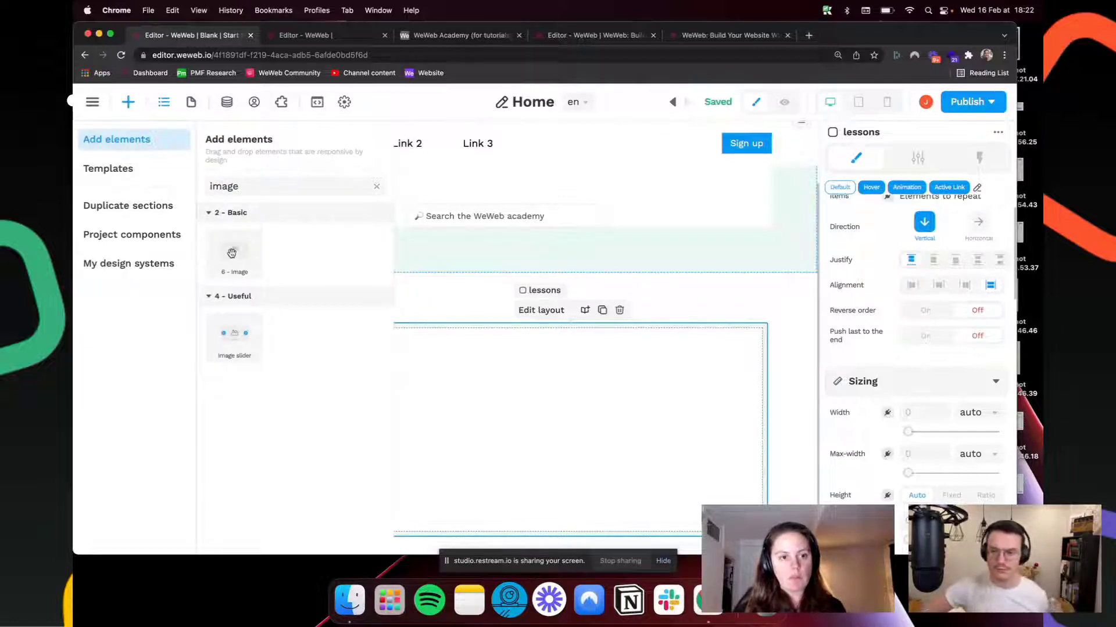
drag(231, 253, 122, 385)
click(130, 395)
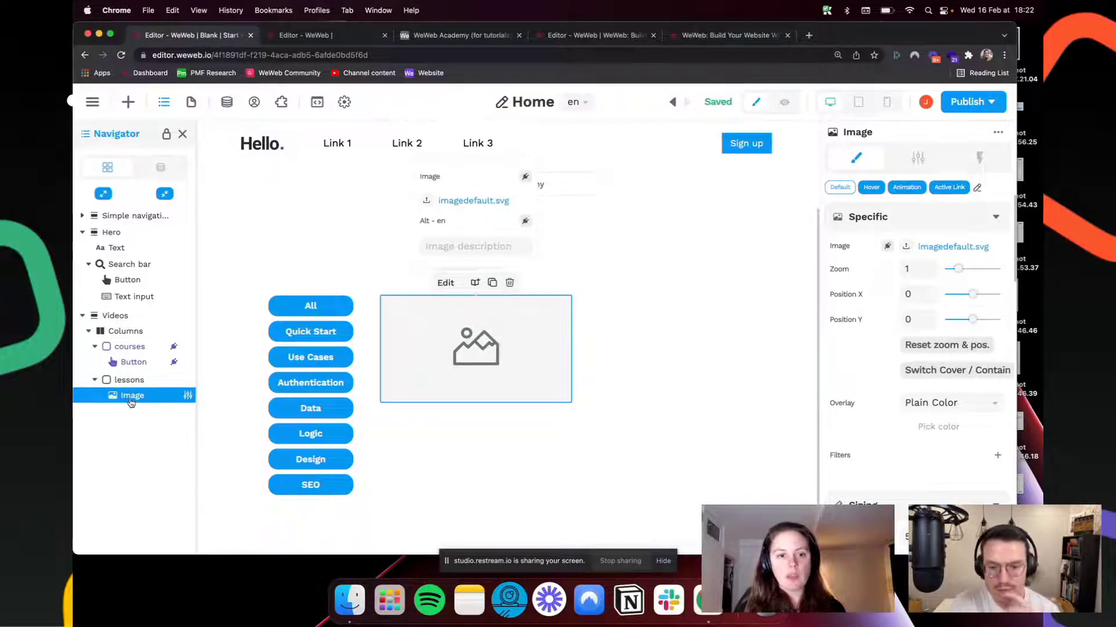
Step: Bind the lessons container's repeated items to the data of the lessons collection
click(129, 381)
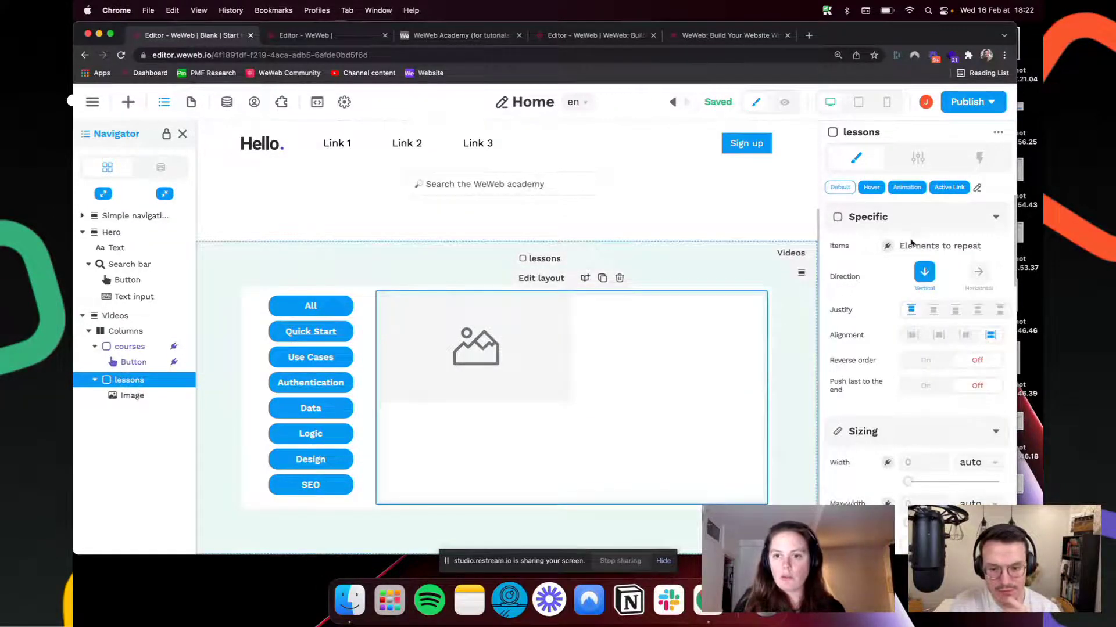
click(888, 248)
click(551, 383)
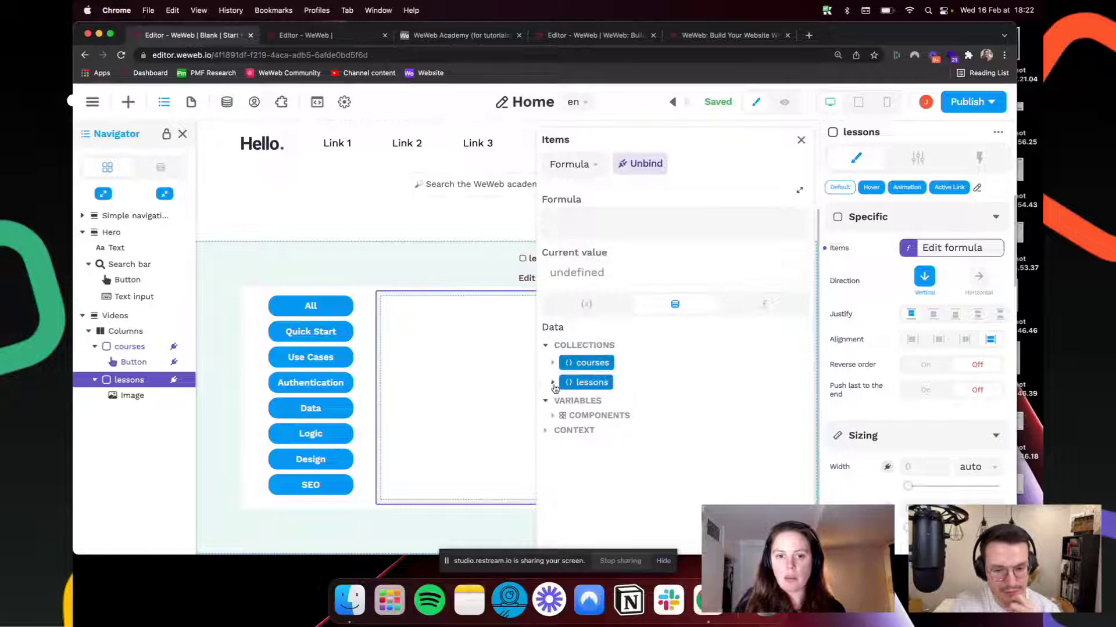
click(588, 403)
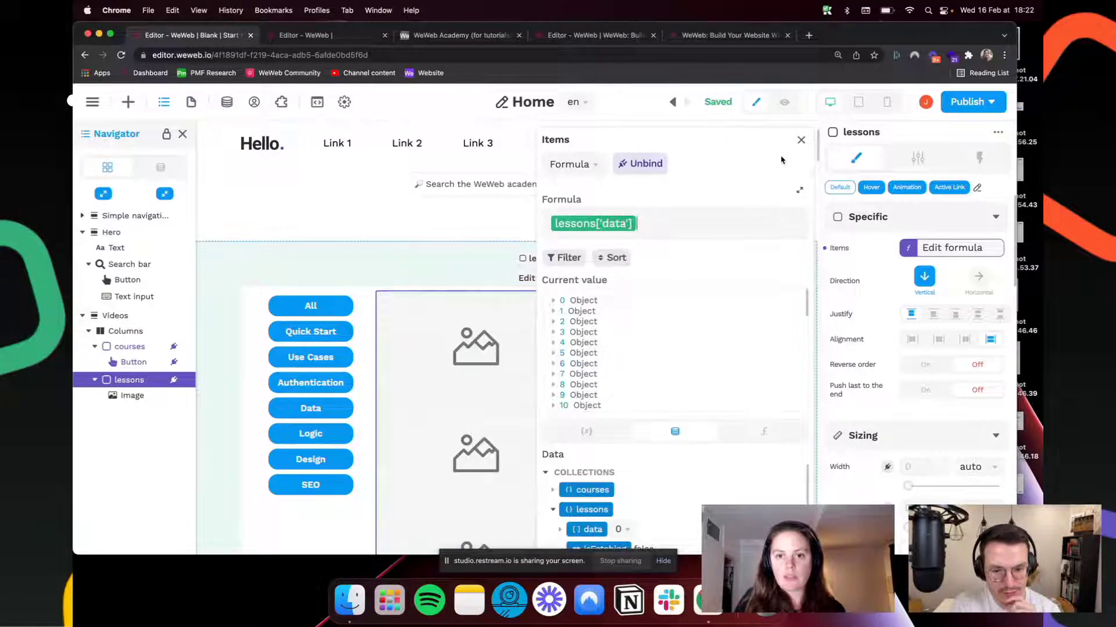
click(801, 141)
Step: Bind the repeated lessons image to the url of the item's first thumbnail and look through the resulting list
click(128, 396)
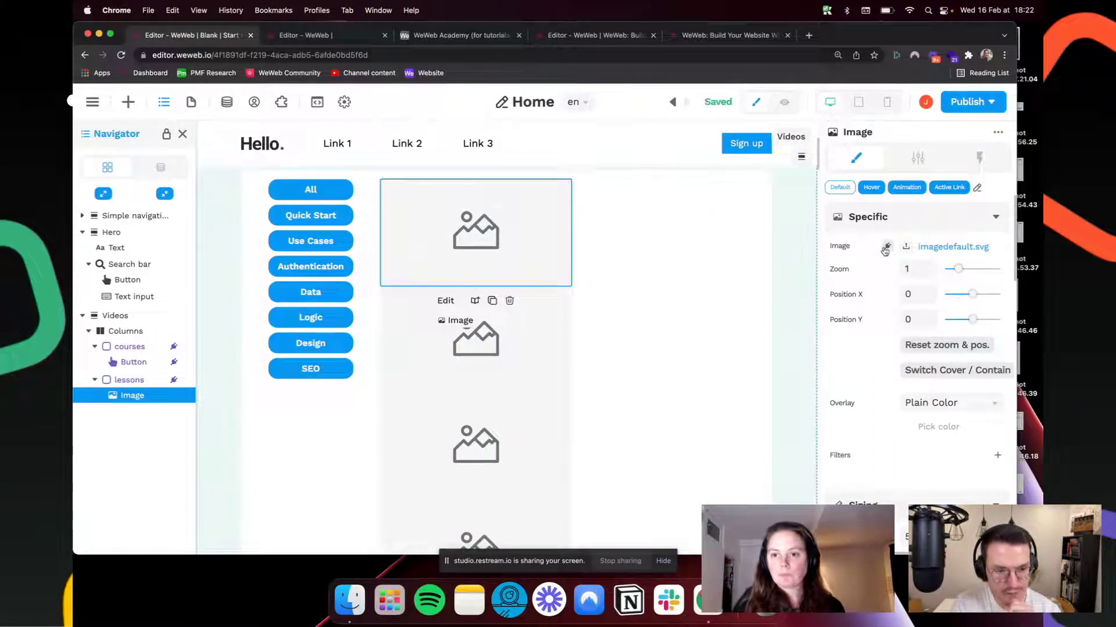
click(885, 248)
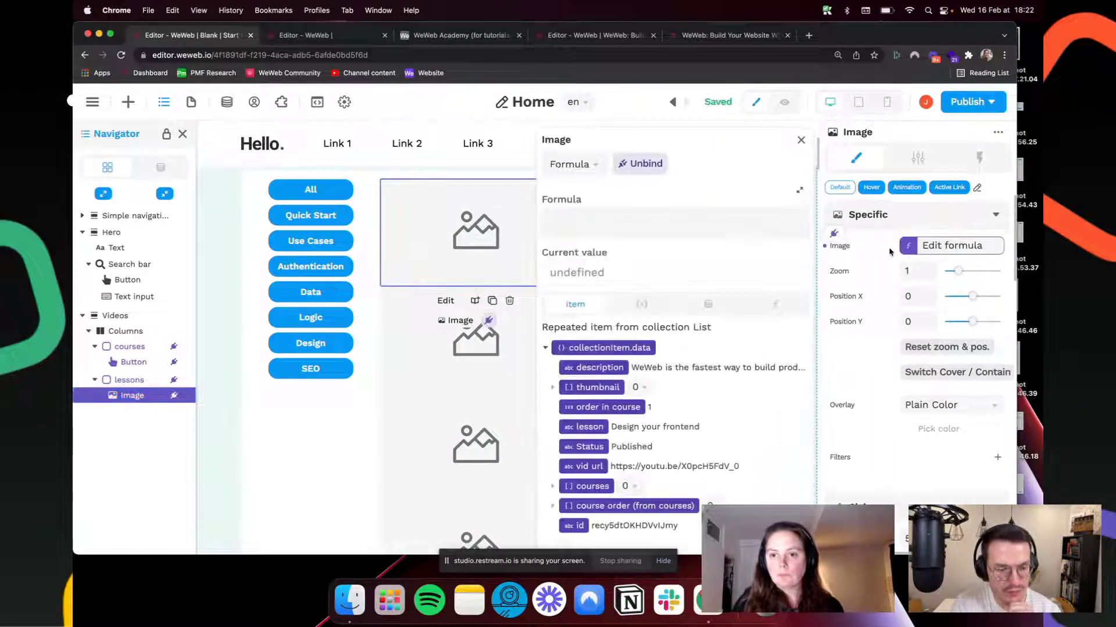
click(553, 388)
click(562, 408)
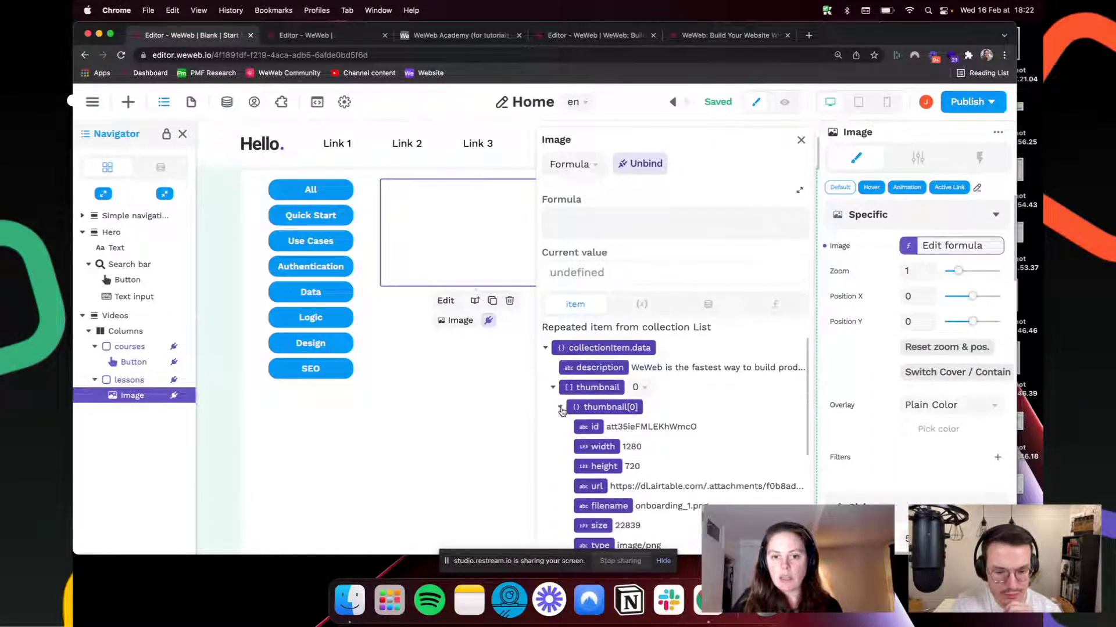
click(593, 487)
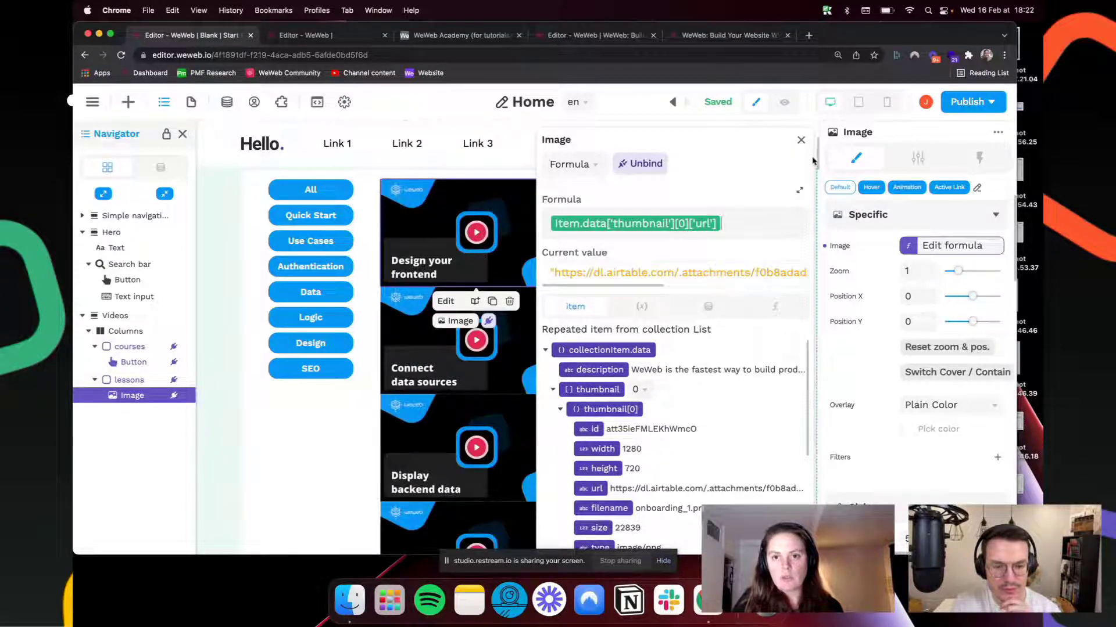
click(802, 141)
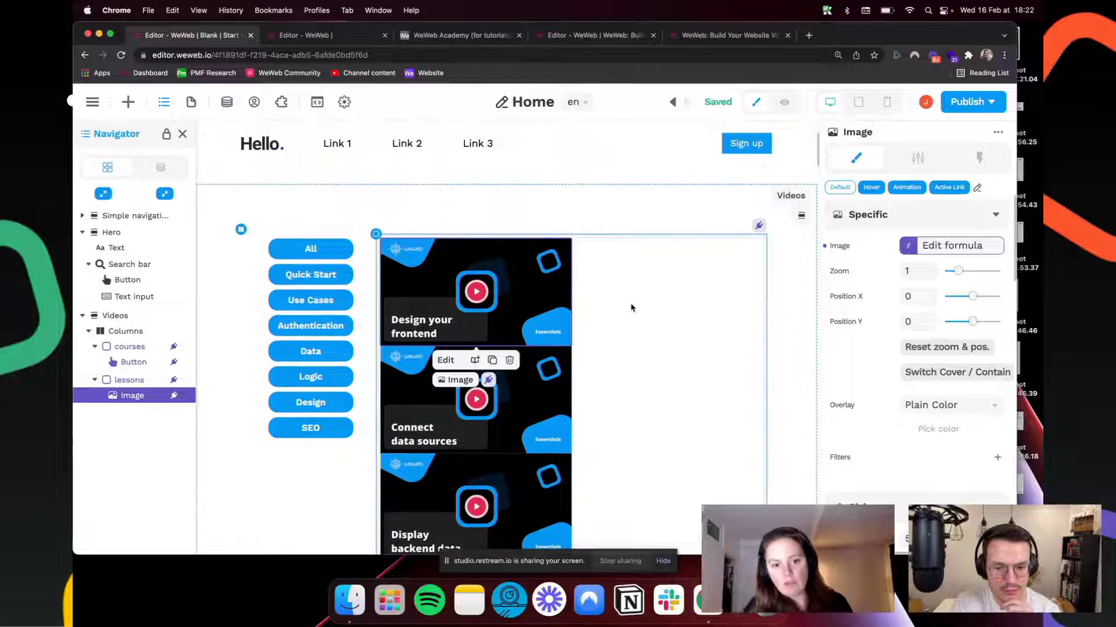
scroll(630, 307, down, 10)
scroll(631, 308, up, 15)
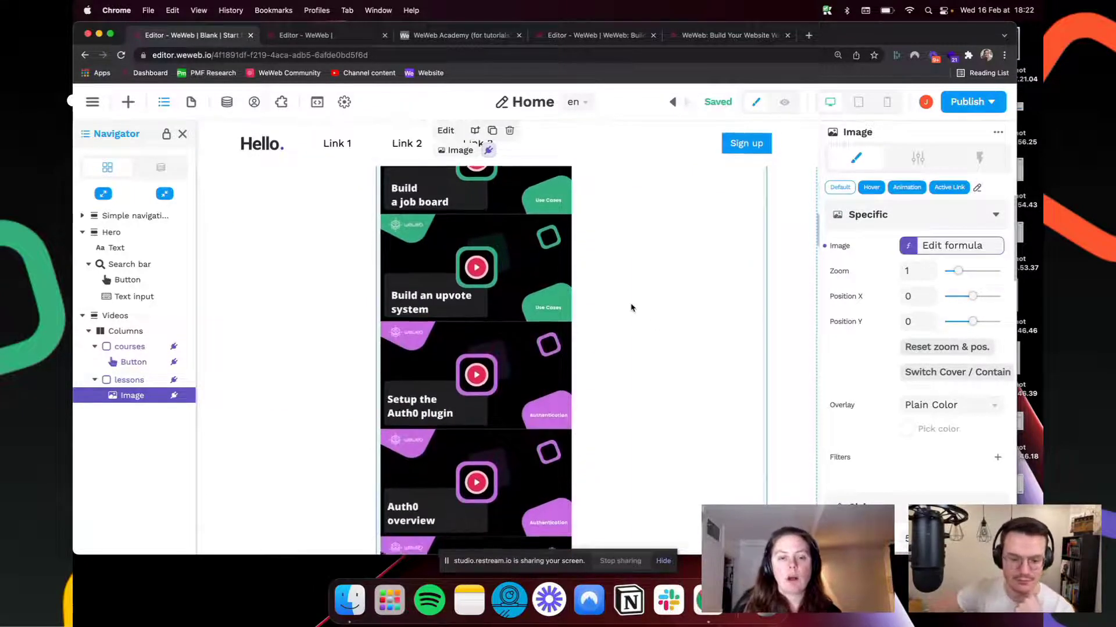
scroll(631, 306, down, 3)
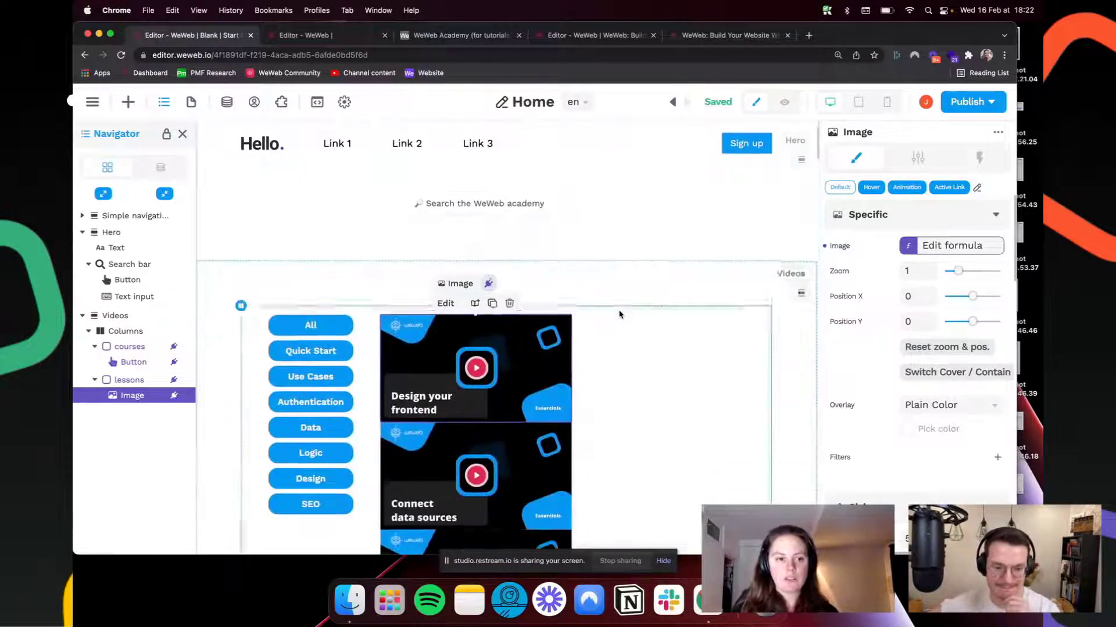
Step: Check the lesson grid on the live WeWeb Academy page, and set the repeated lessons image's width to 30%
click(702, 35)
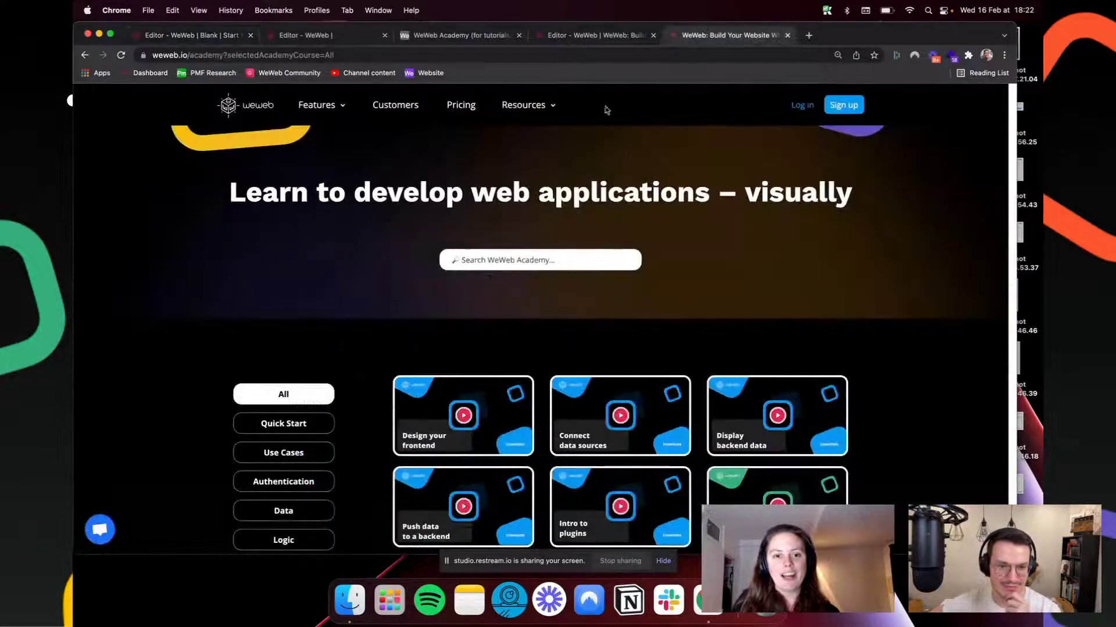
click(192, 35)
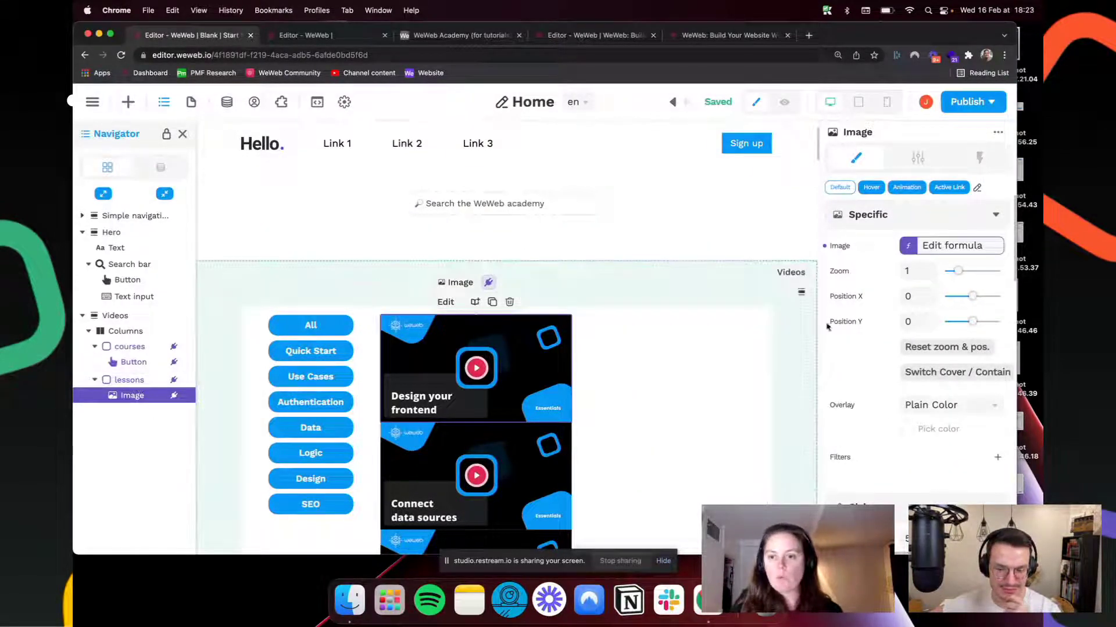
scroll(864, 391, down, 1)
scroll(865, 390, down, 1)
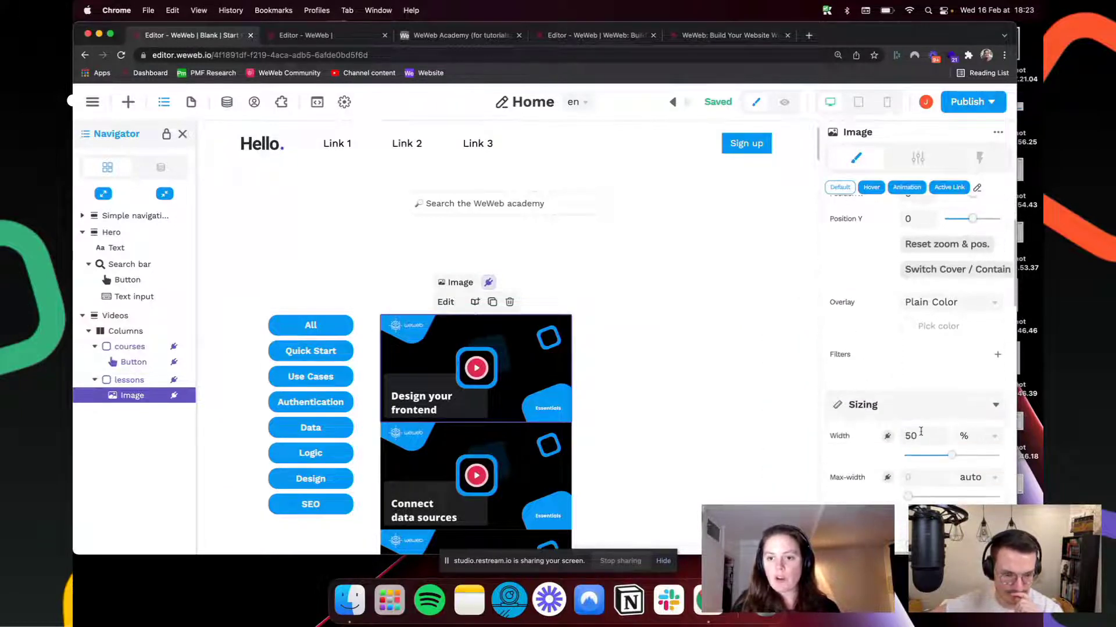
double_click(910, 436)
text(30)
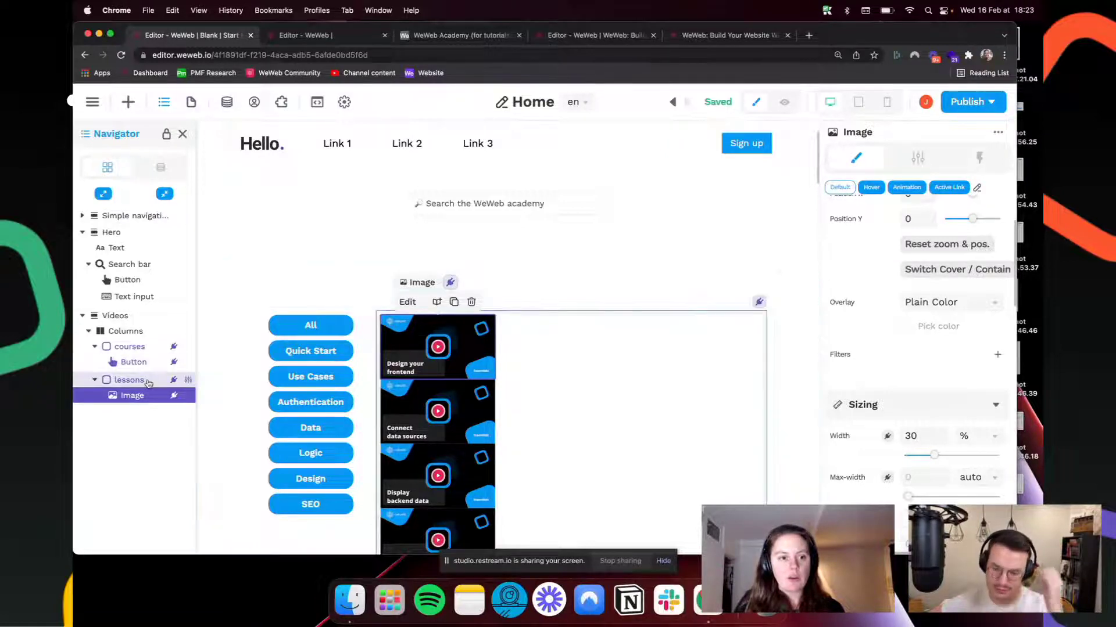
Step: Set the lessons container's direction to horizontal and justify its items with space around them
click(129, 380)
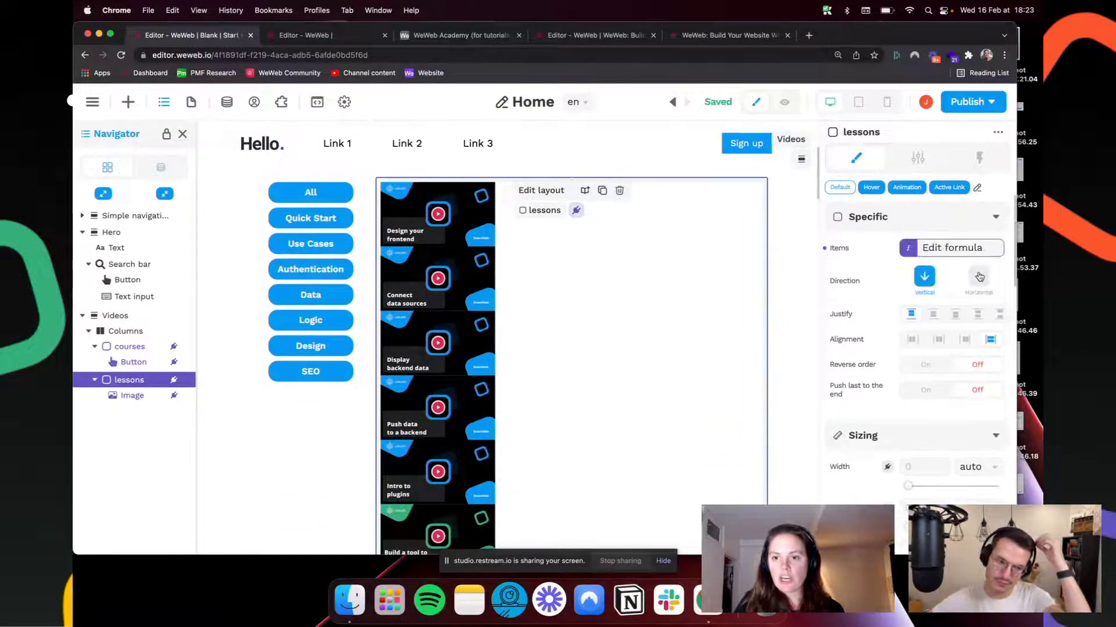
click(979, 278)
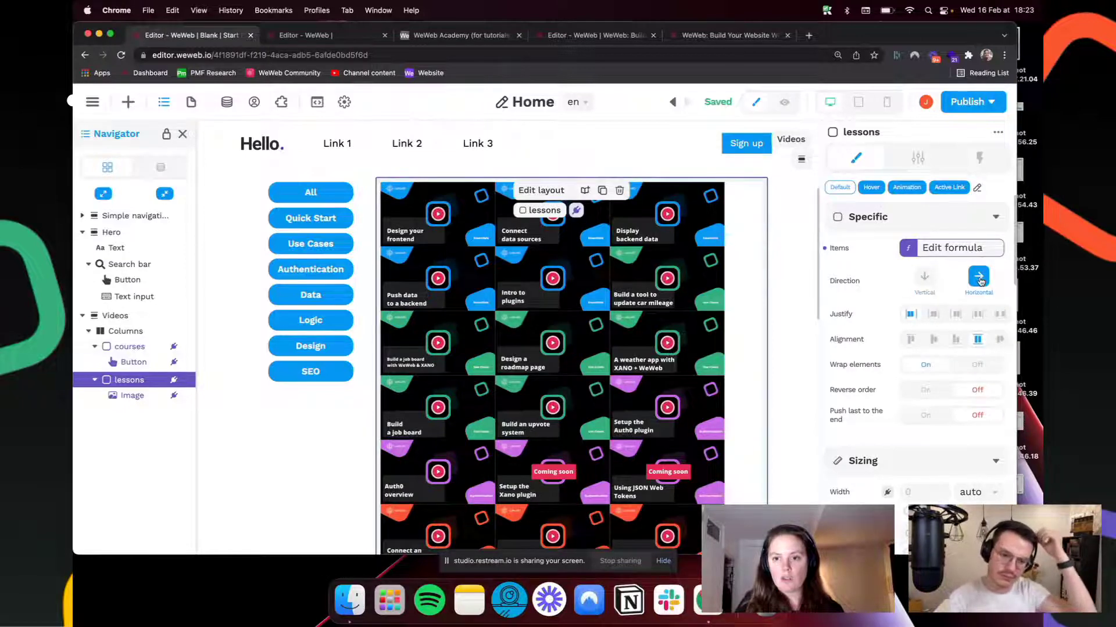
click(977, 315)
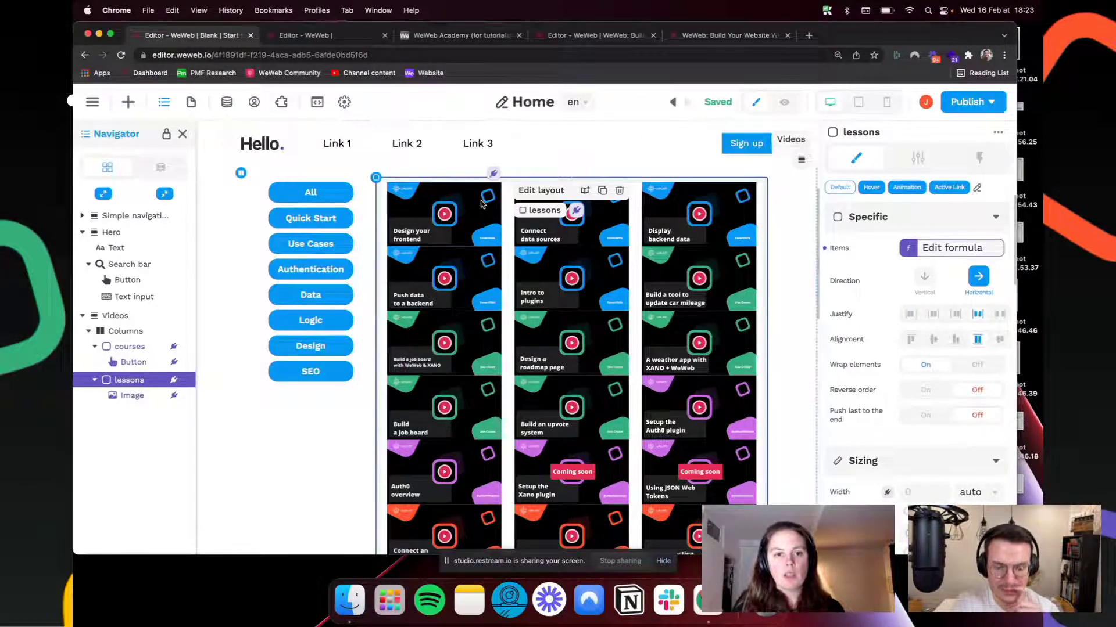
Step: Give the repeated lessons image a bottom margin of 8 px, using separate margins per side
click(480, 207)
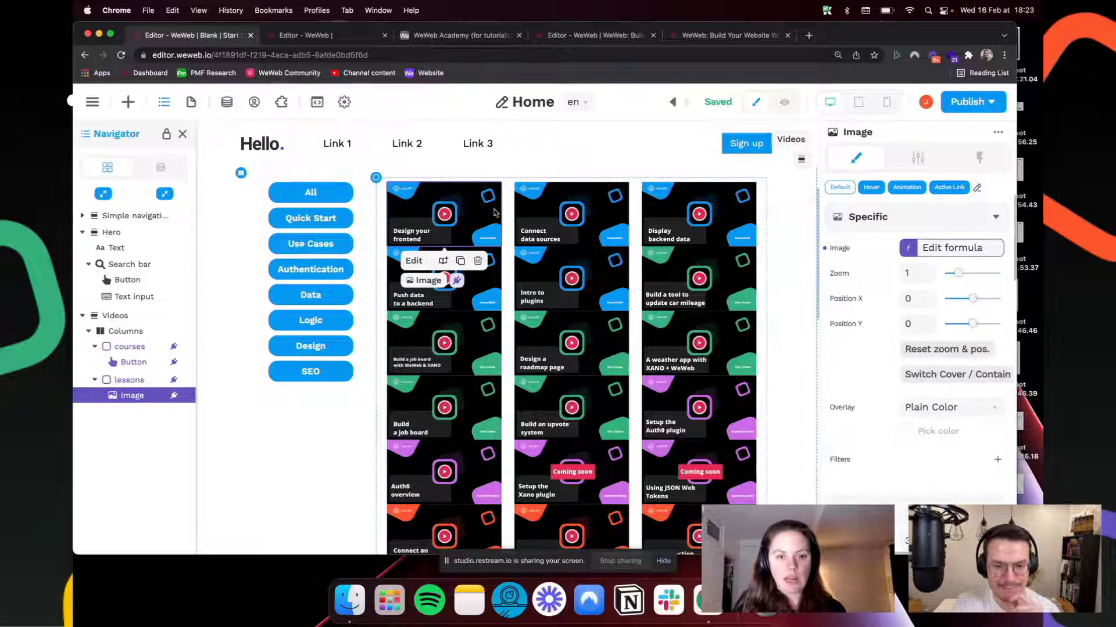
scroll(844, 360, down, 3)
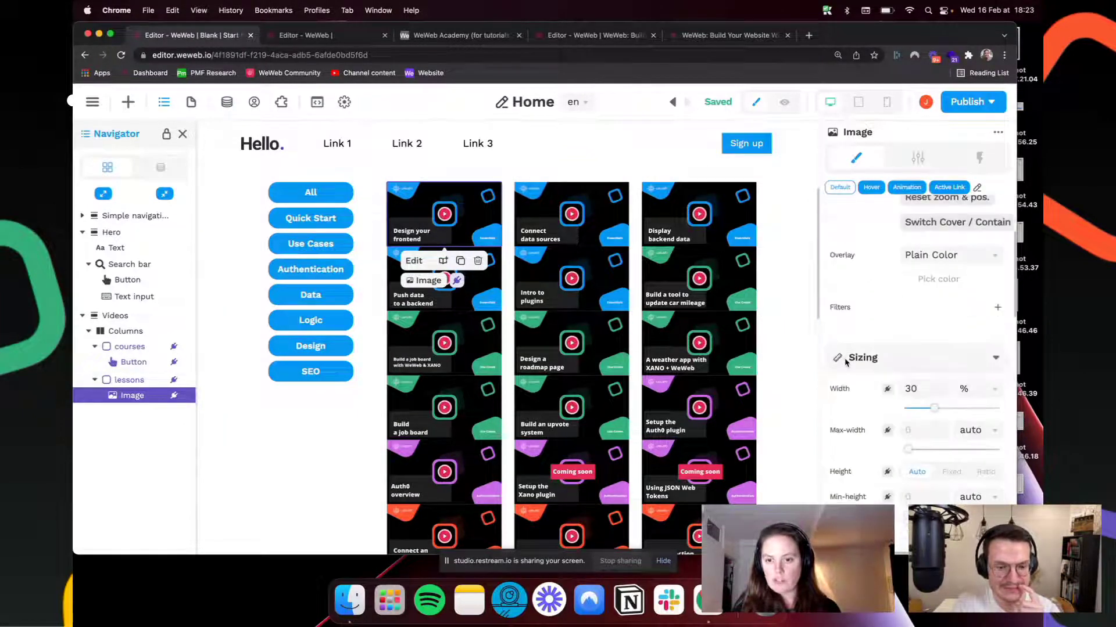
scroll(845, 363, down, 5)
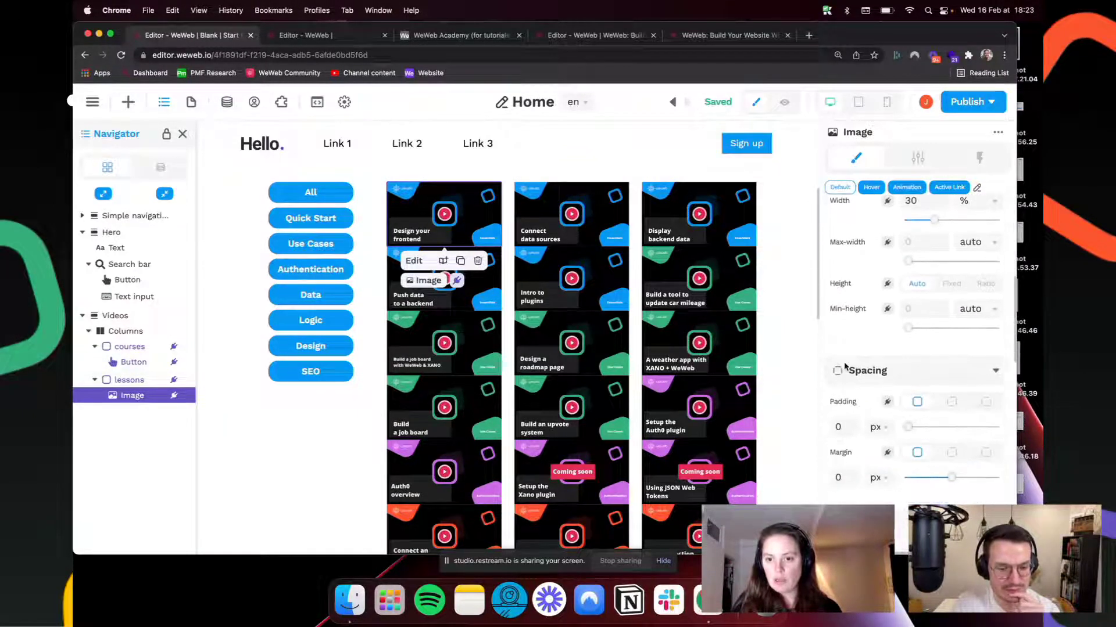
scroll(845, 366, down, 1)
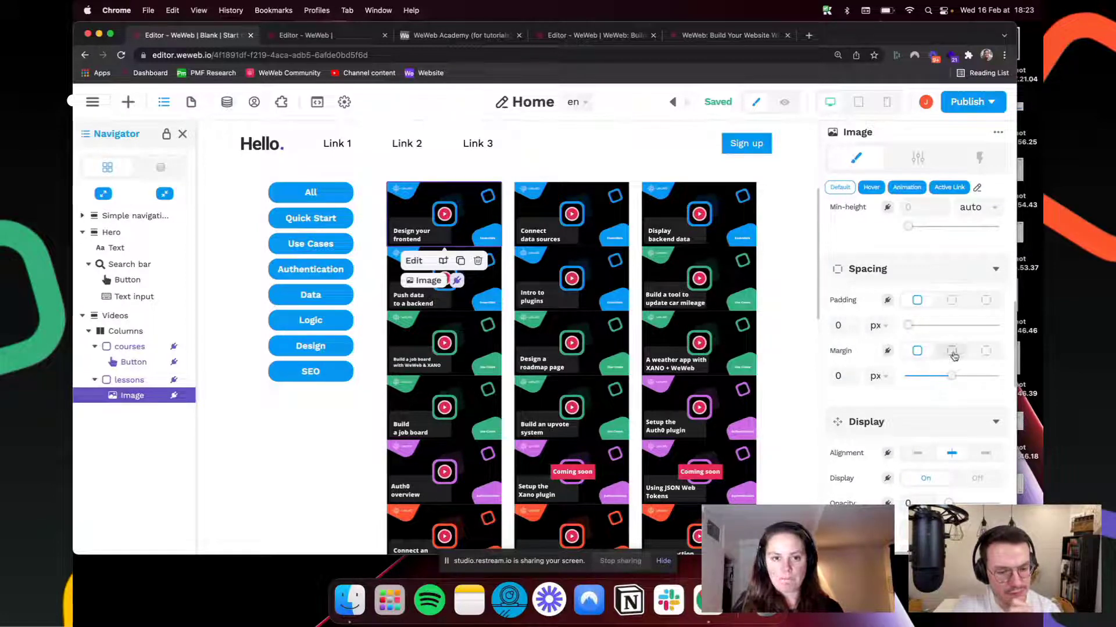
click(951, 352)
click(986, 351)
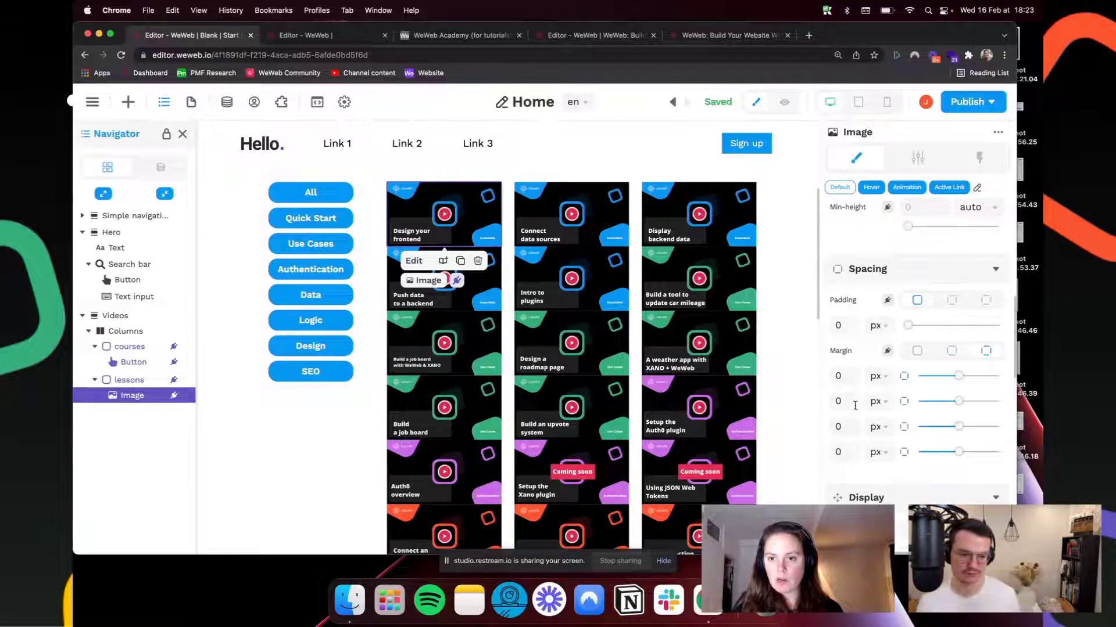
double_click(843, 402)
text(8)
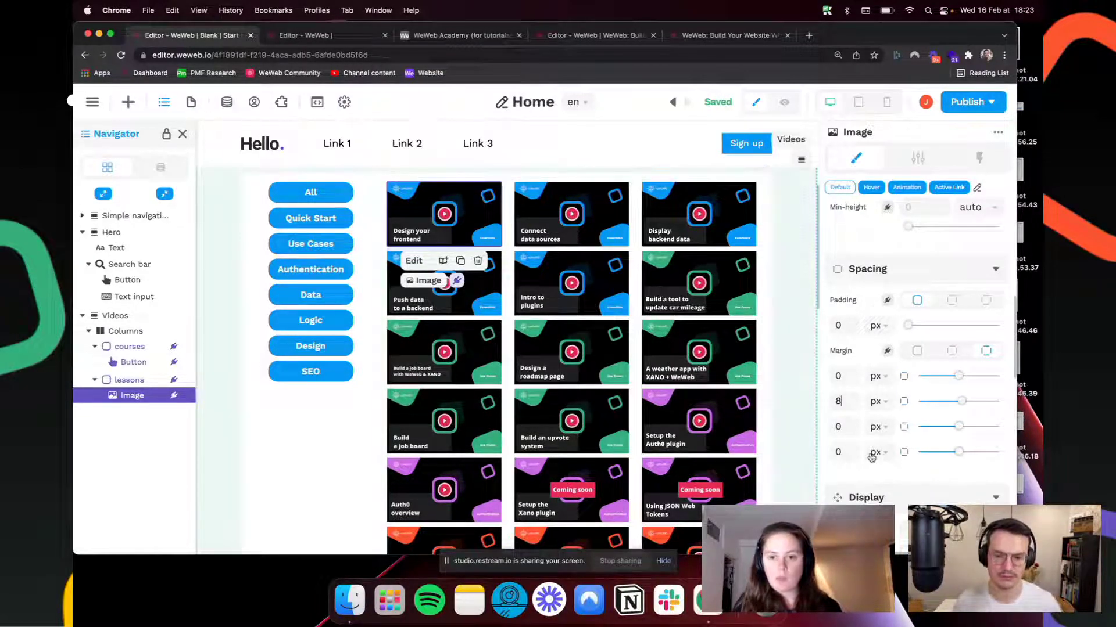
Step: Set the repeated lessons image's corner radius to 16 px
scroll(879, 462, down, 5)
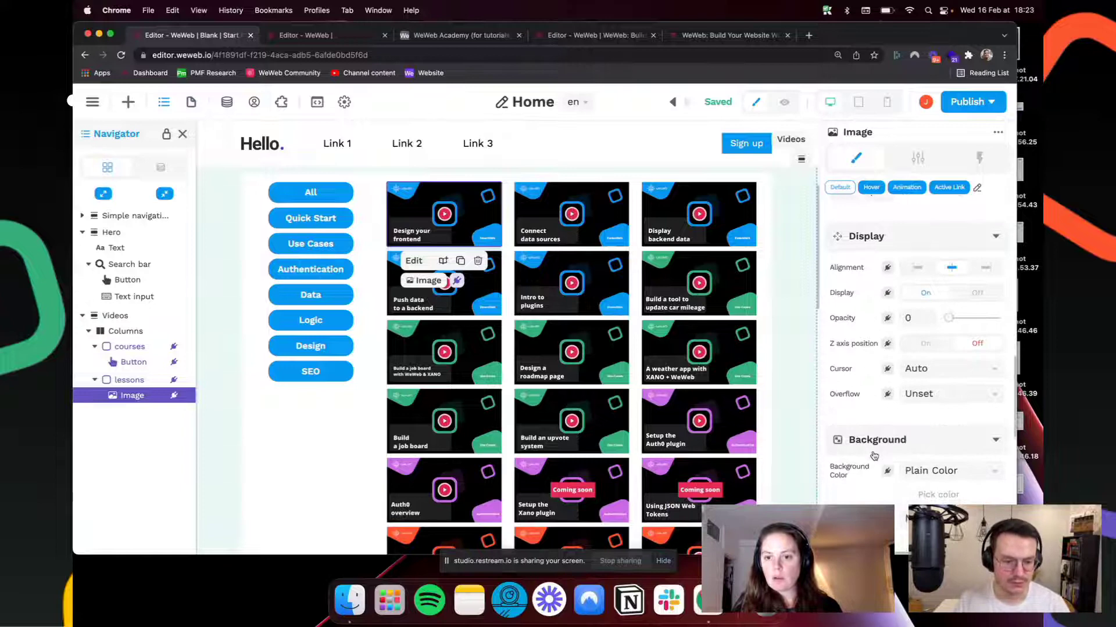
scroll(873, 457, down, 5)
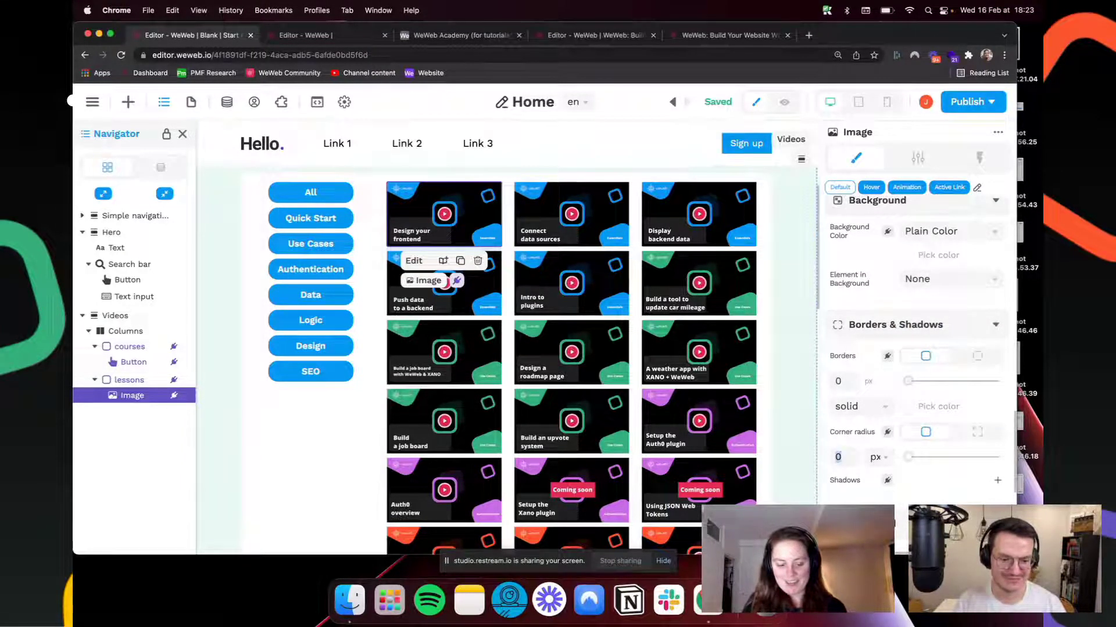
text(16)
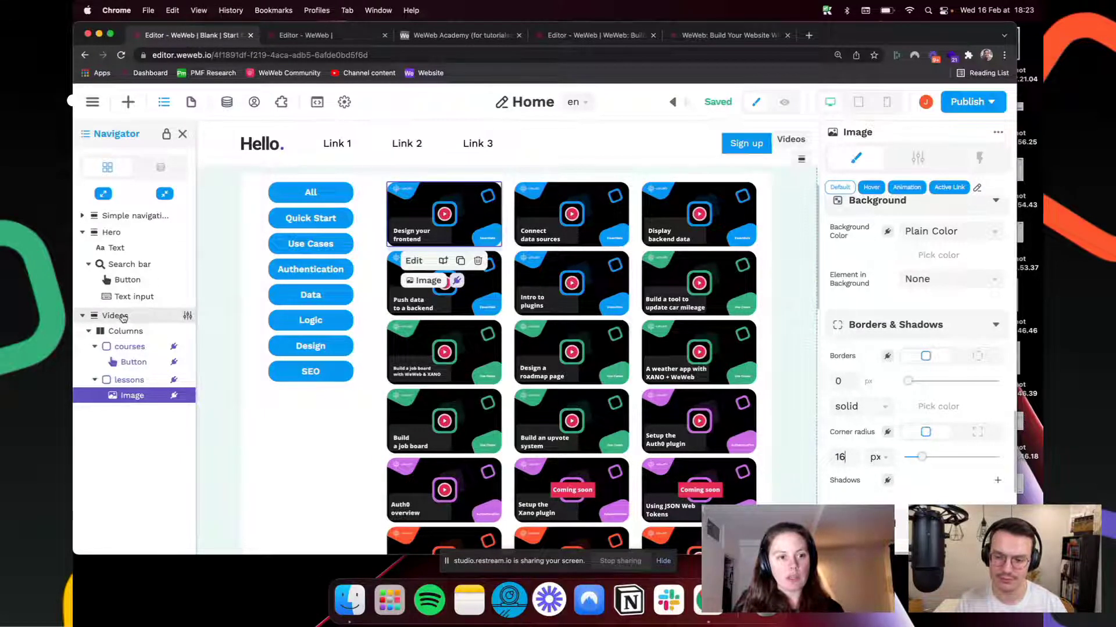
Step: Compare the Videos section with the live WeWeb Academy page and set the section's background color to black
click(116, 315)
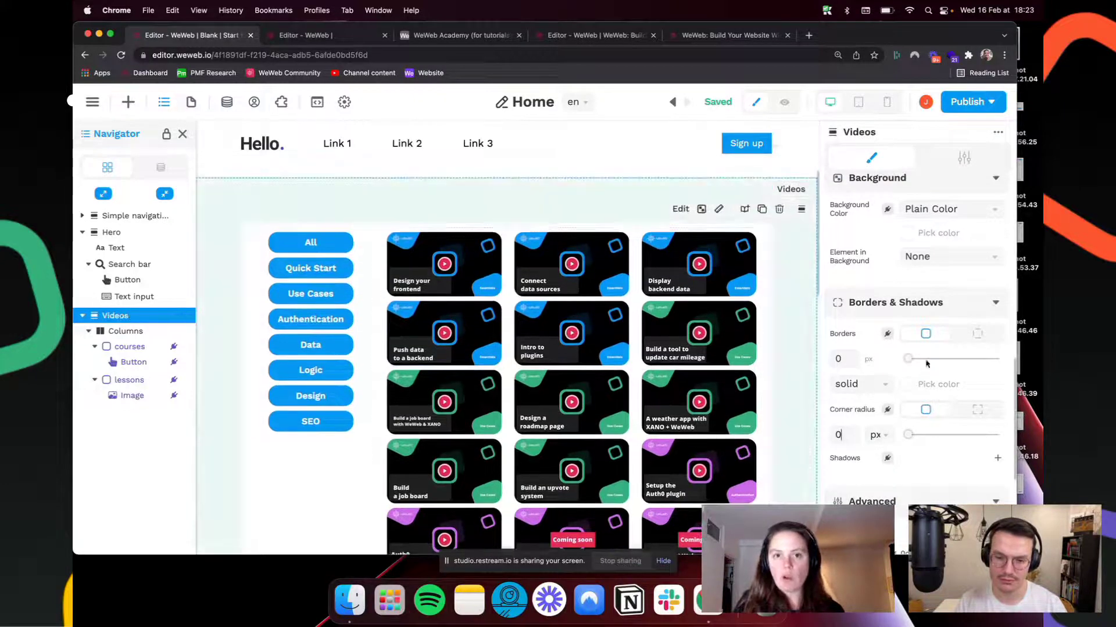
key(super+9)
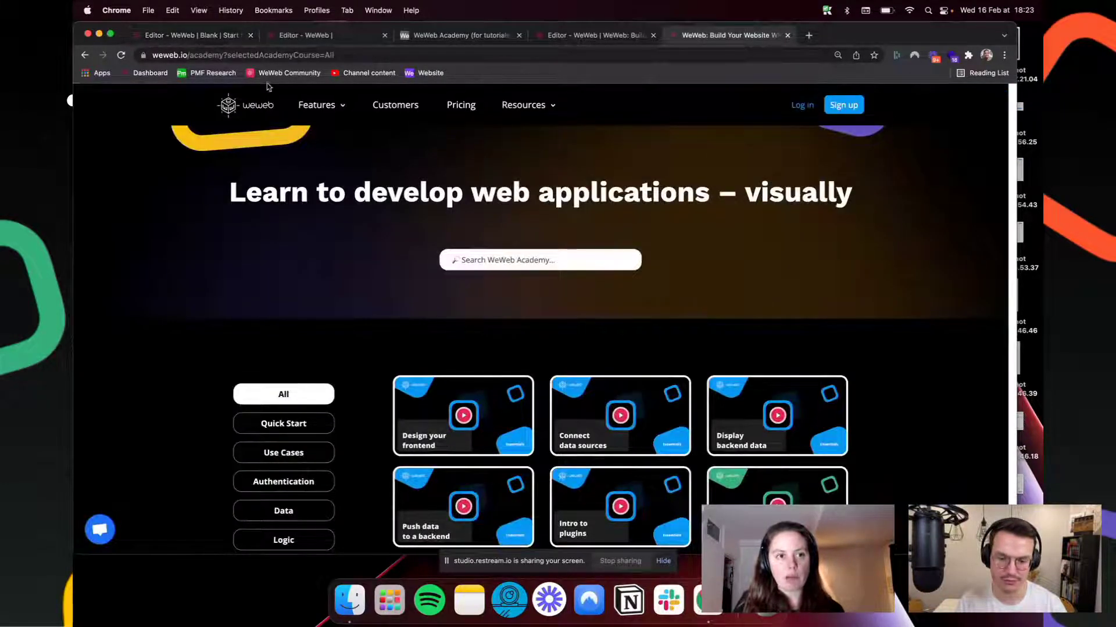
click(196, 38)
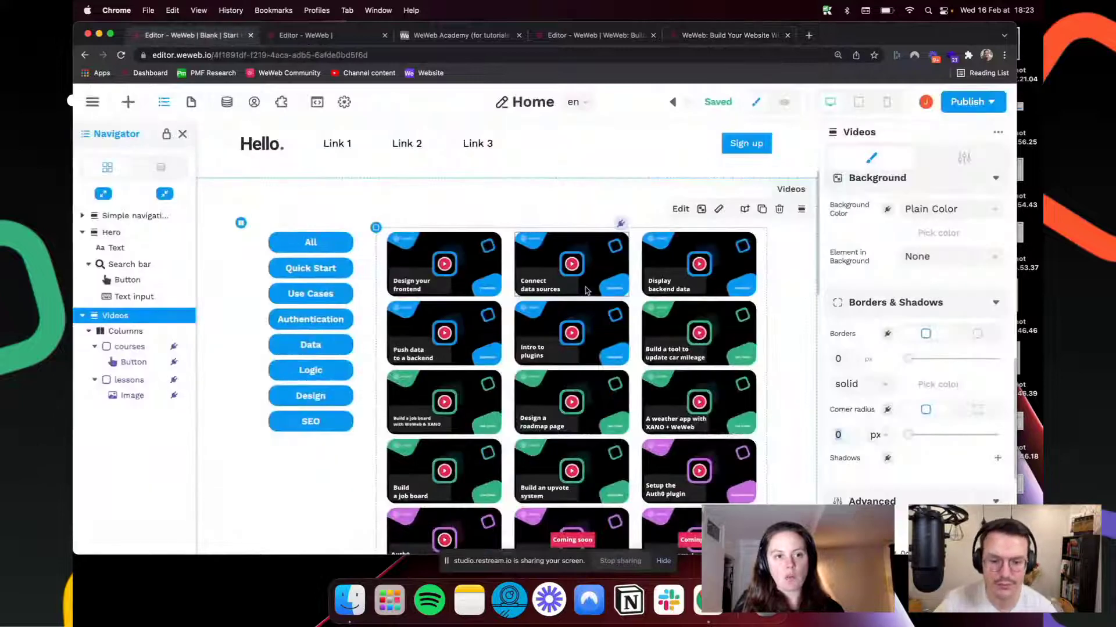
scroll(952, 415, down, 3)
scroll(953, 415, down, 2)
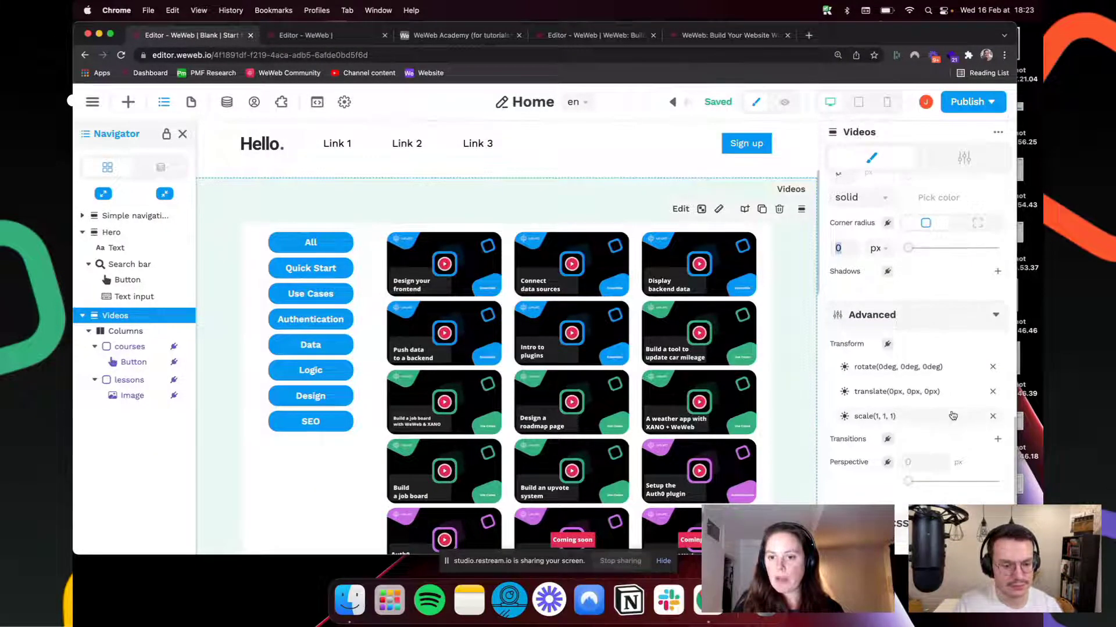
scroll(953, 415, up, 4)
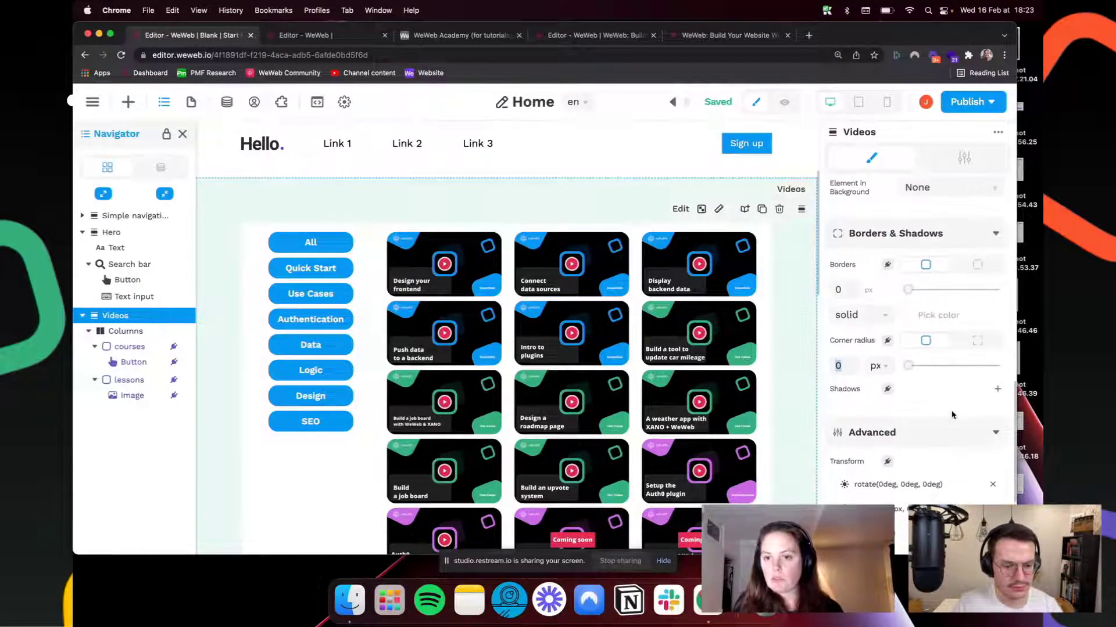
scroll(950, 413, up, 3)
click(944, 330)
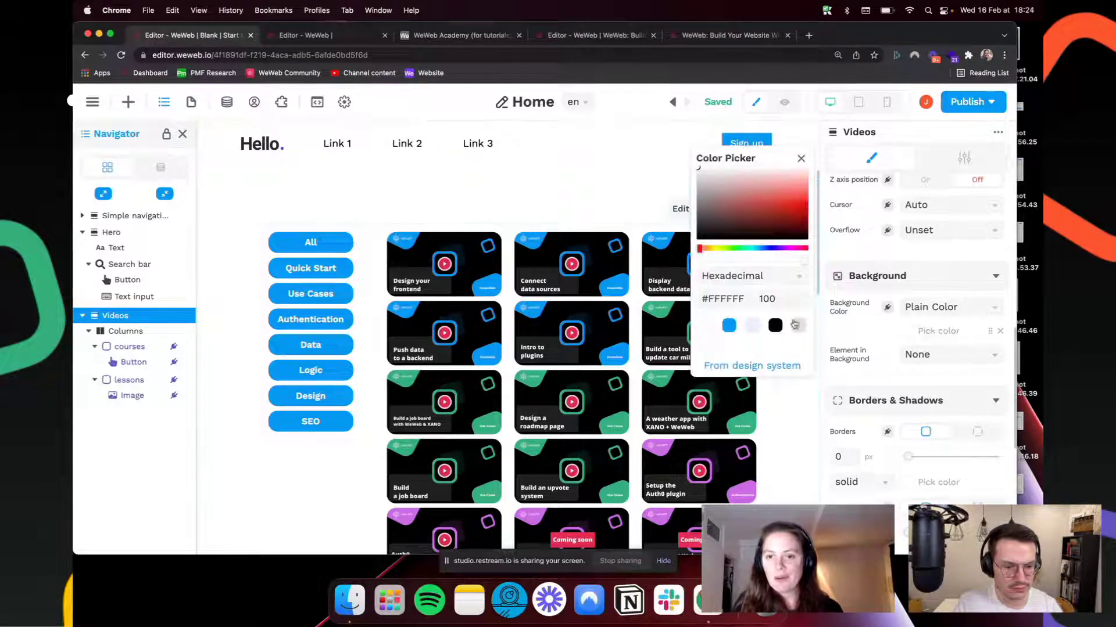
click(777, 326)
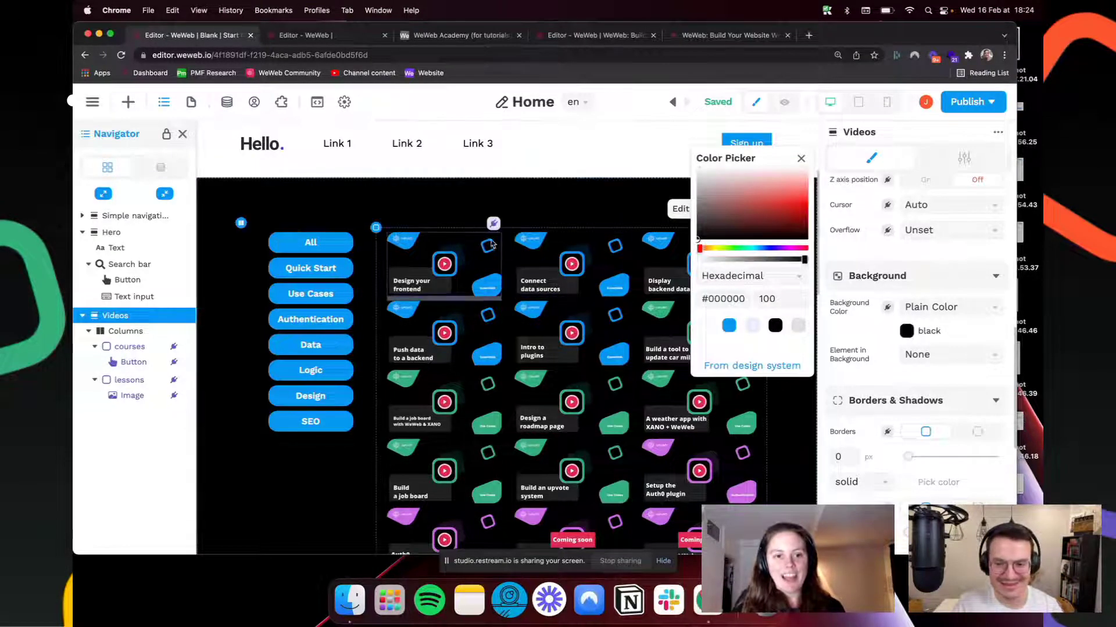
Step: Give the repeated lessons image a 3 px solid border in white (#FFFFFF)
click(437, 240)
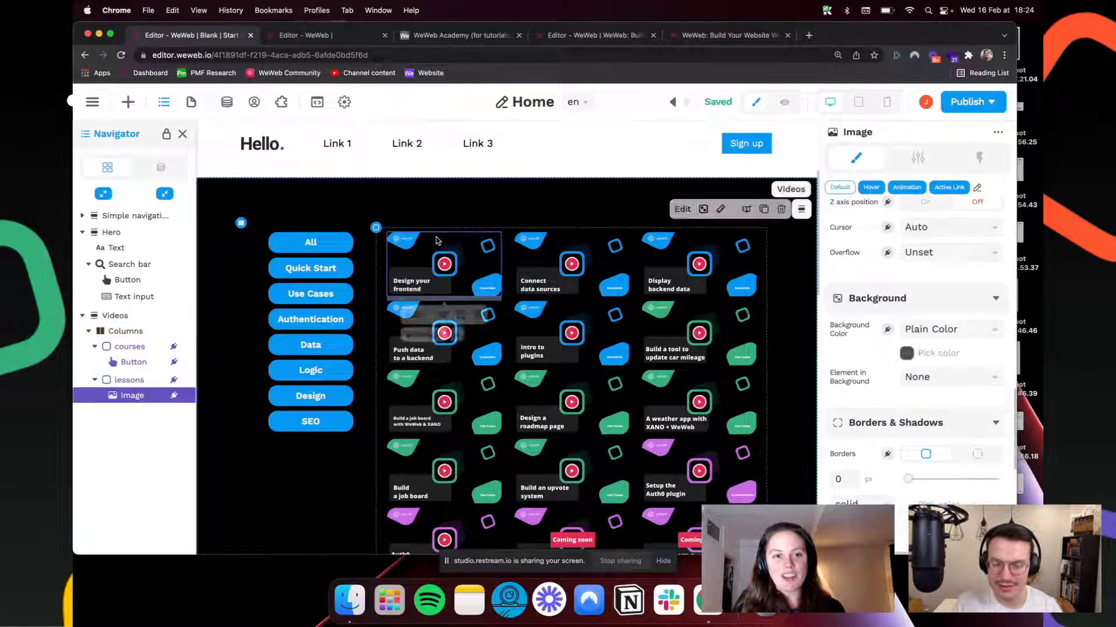
scroll(937, 378, down, 5)
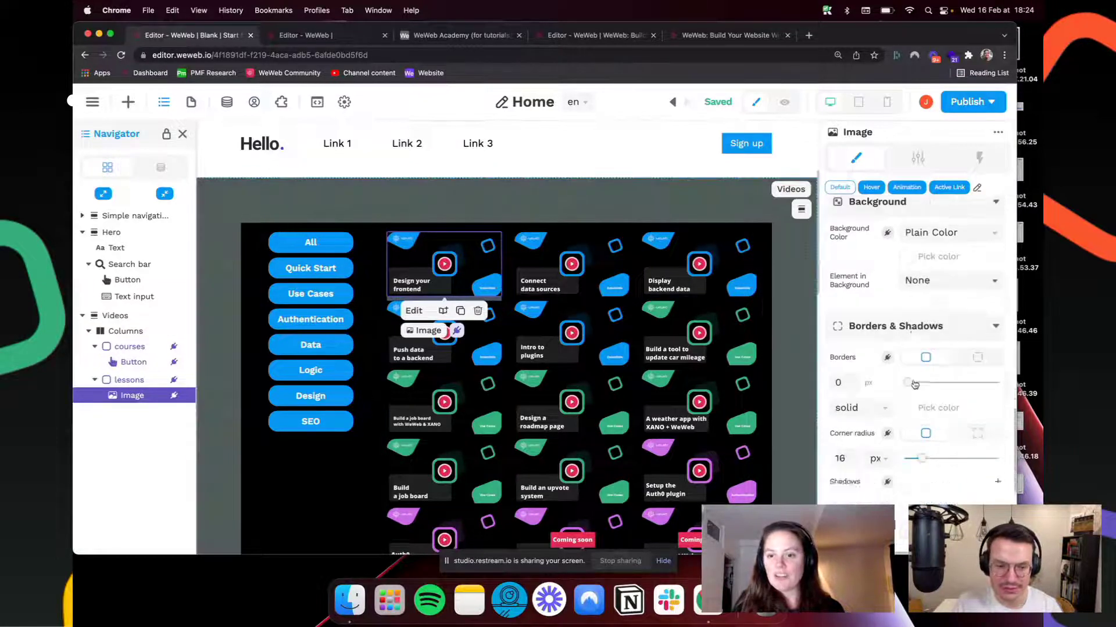
double_click(840, 243)
text(3)
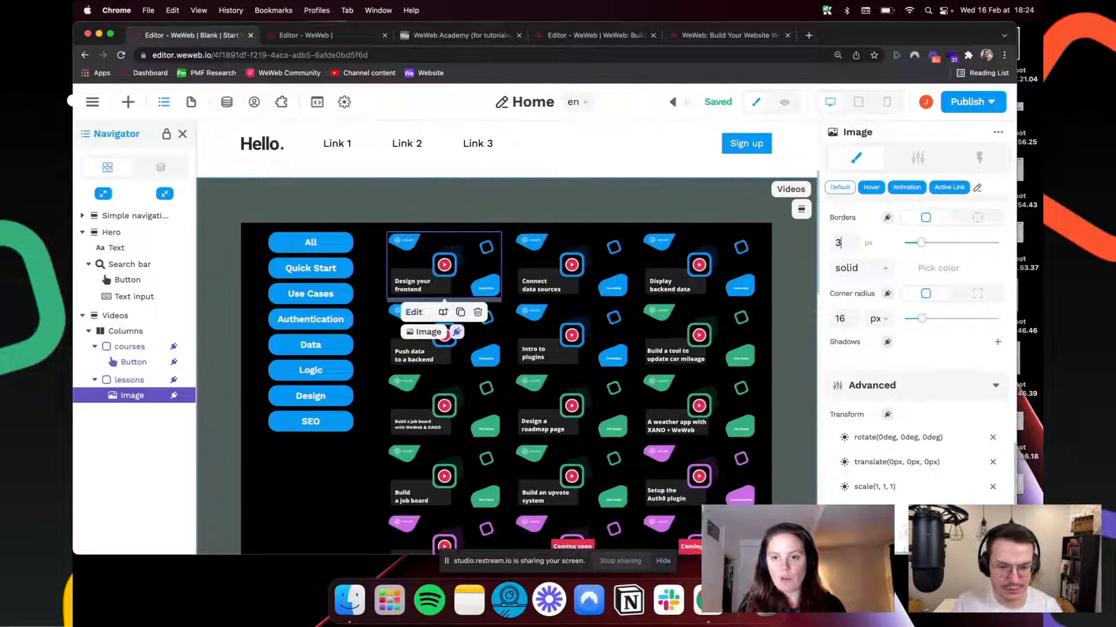
click(938, 268)
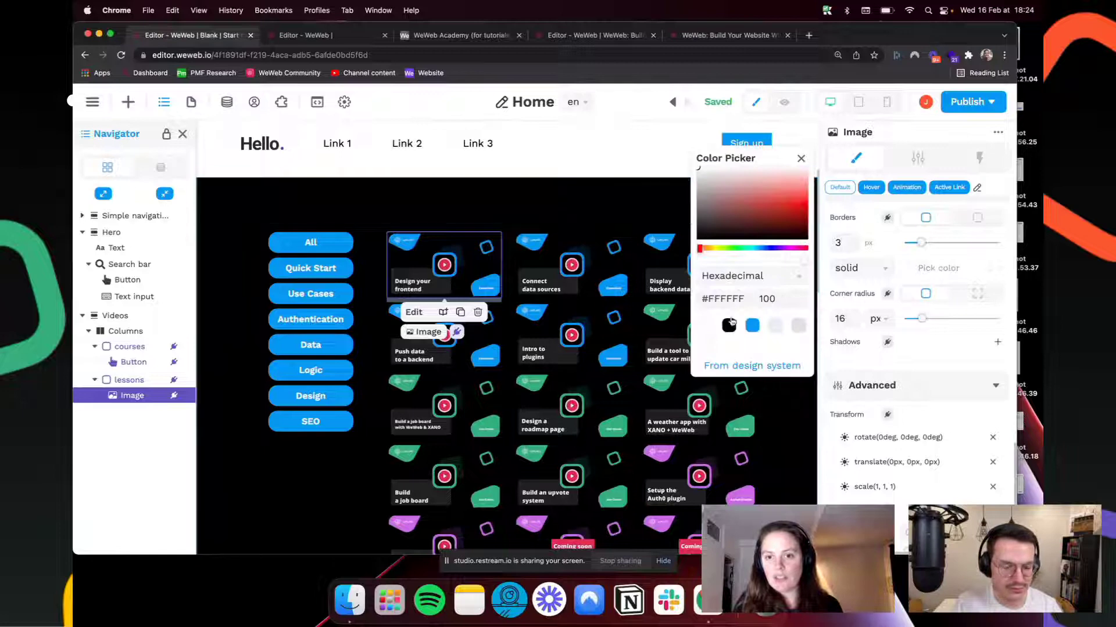
click(706, 332)
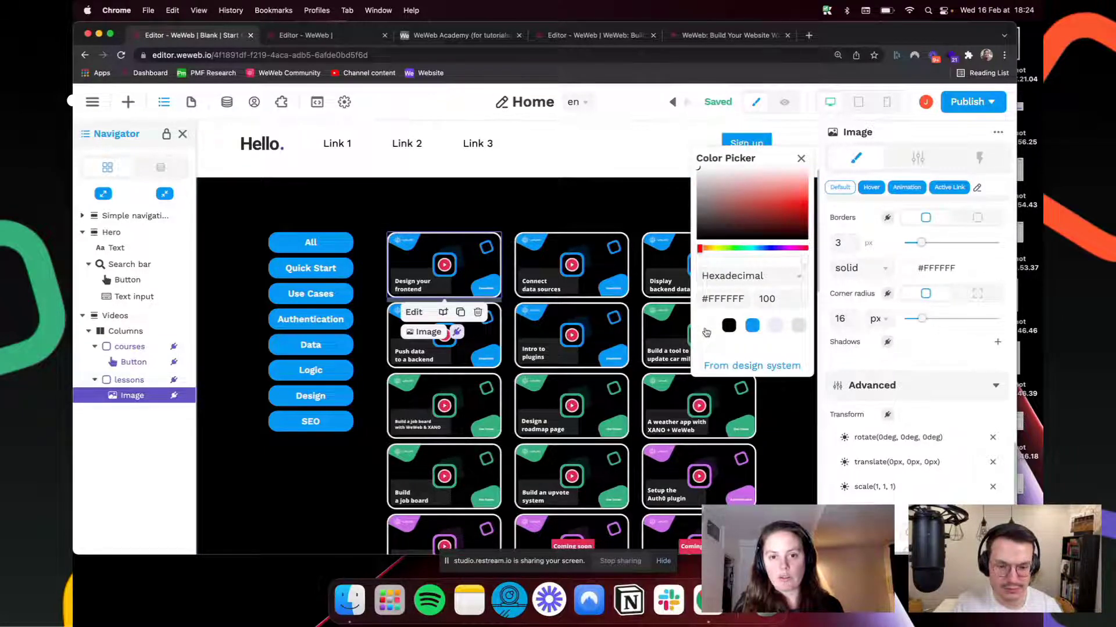
click(804, 158)
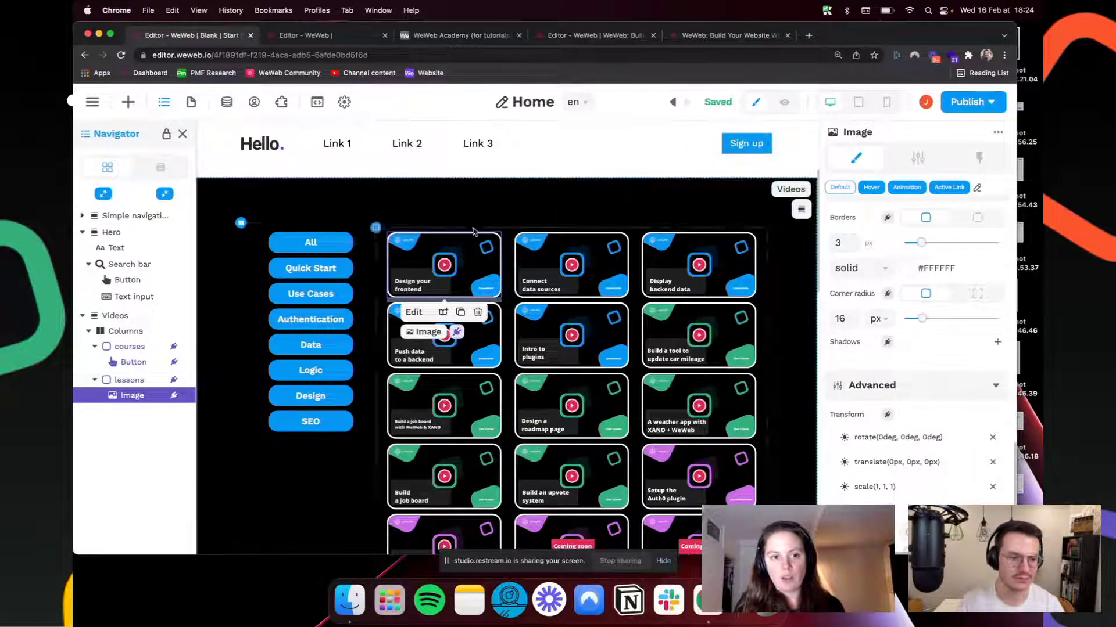
Step: Review the course buttons and the whole lesson grid on the page, ending with the Videos section selected
click(351, 242)
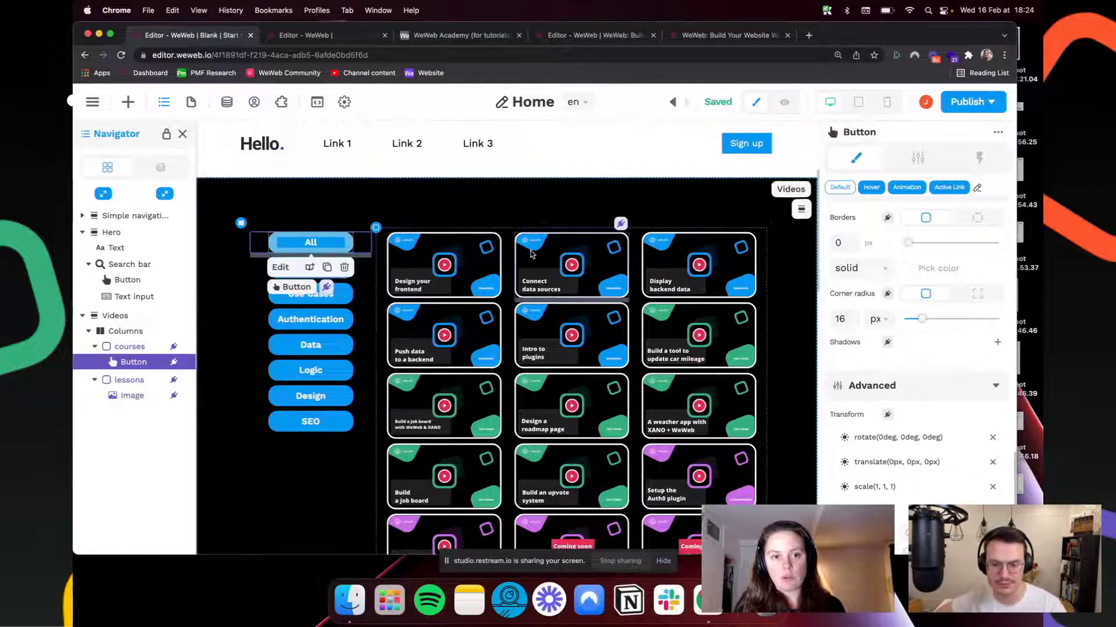
scroll(529, 262, down, 15)
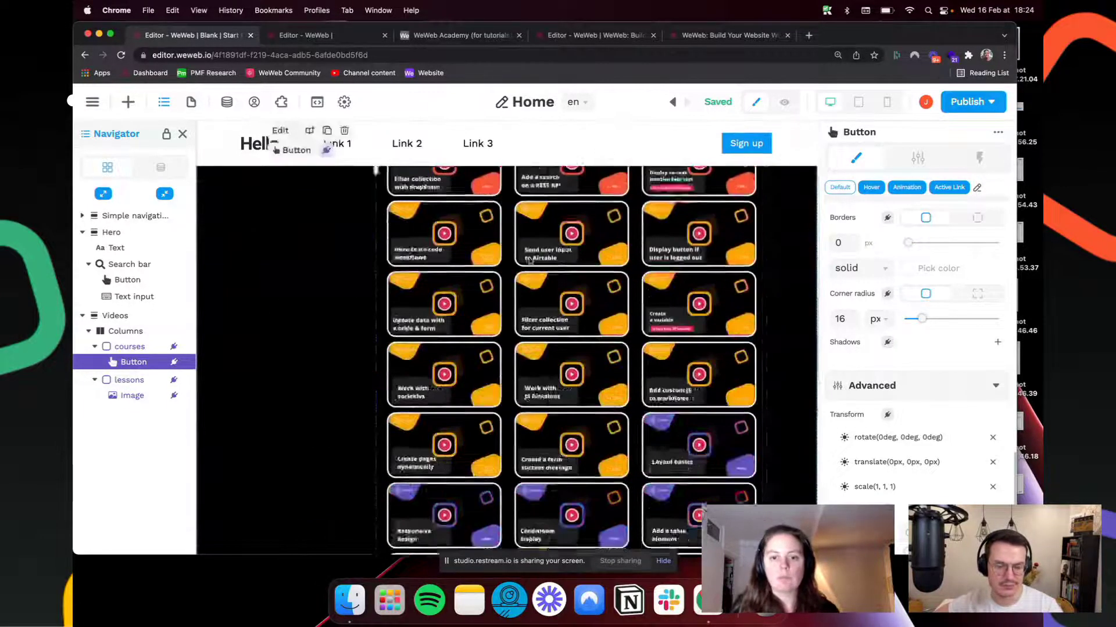
scroll(528, 261, up, 18)
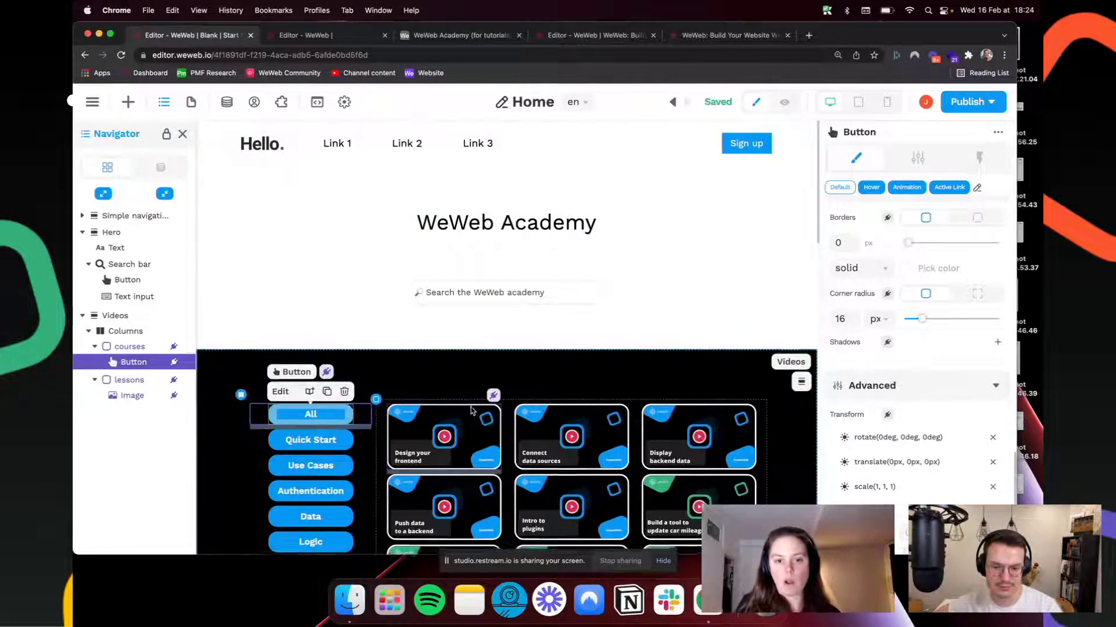
scroll(371, 407, down, 10)
scroll(354, 420, down, 2)
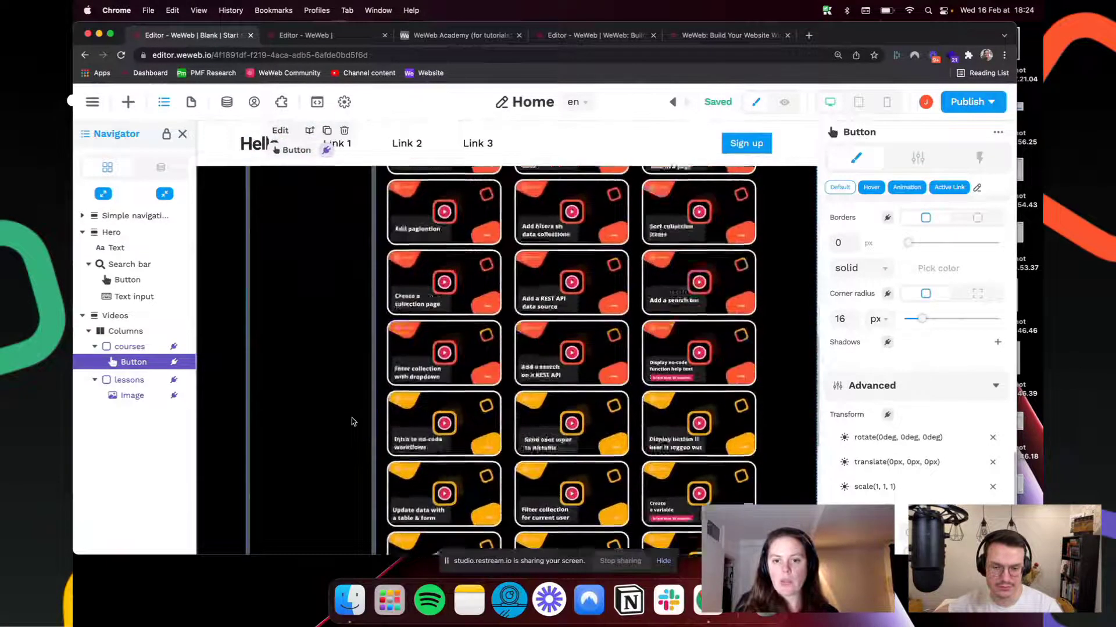
scroll(354, 418, up, 12)
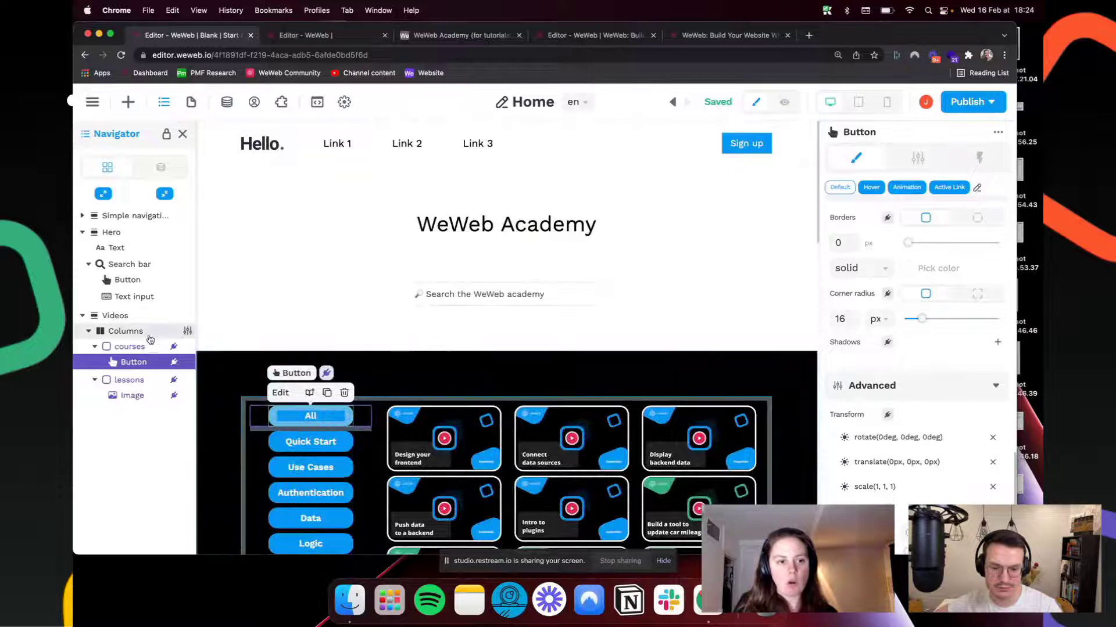
click(125, 316)
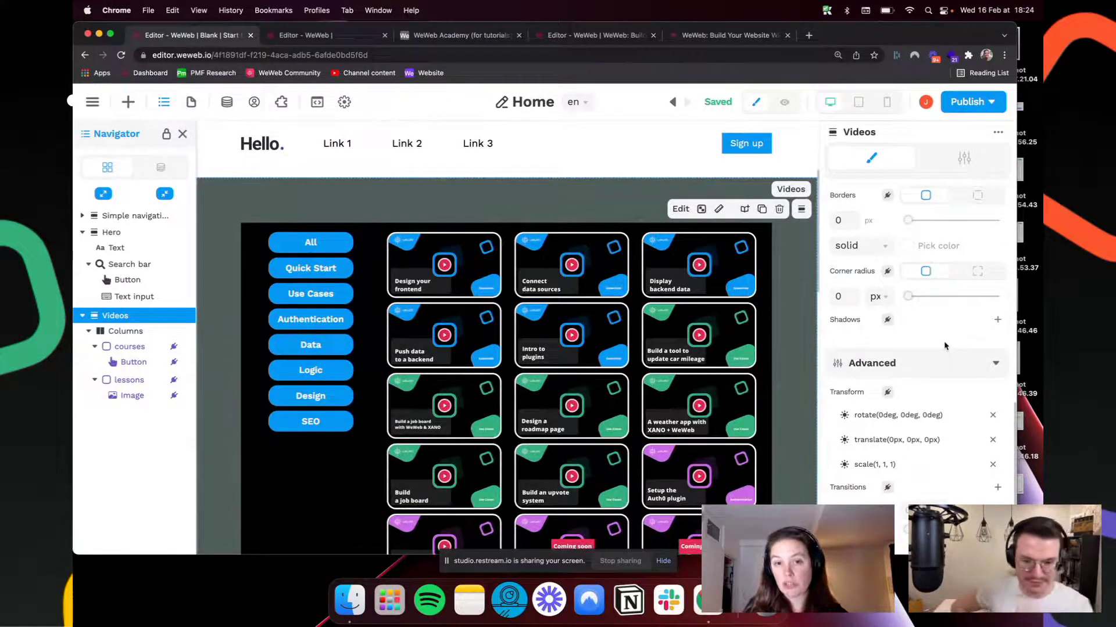
Step: Look at the Home page's own custom code settings, including the head code field, and close them
click(192, 102)
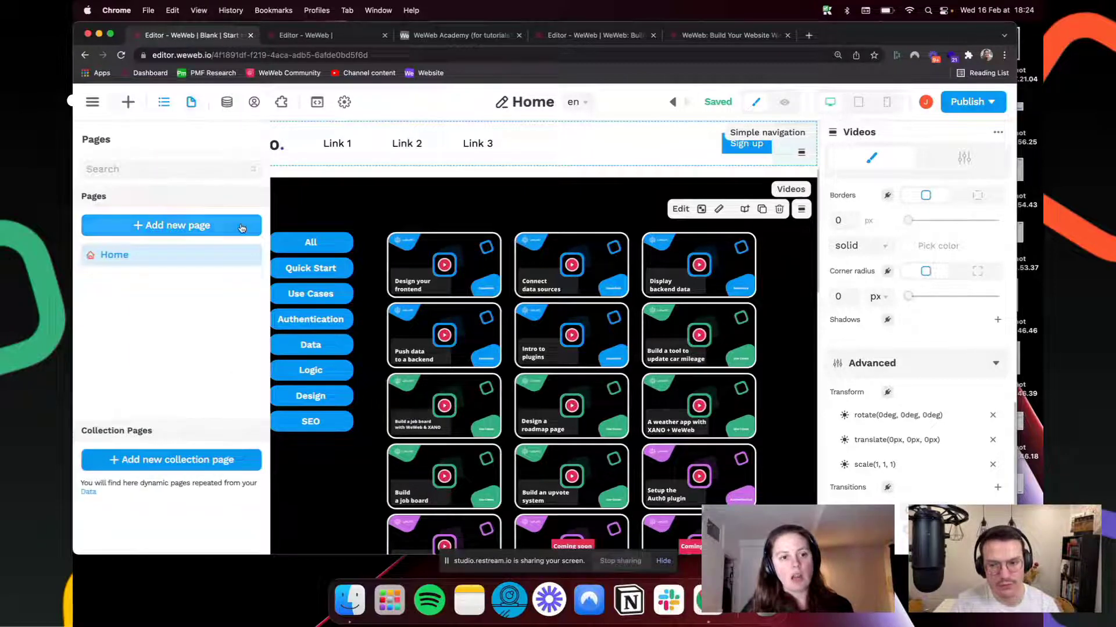
click(252, 258)
click(408, 330)
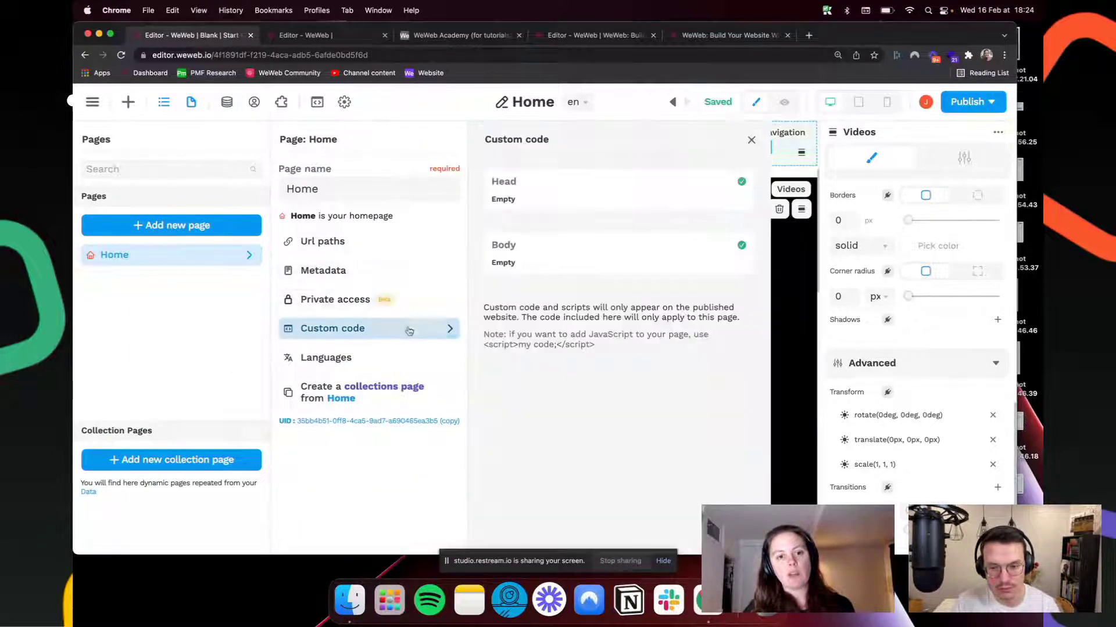
click(560, 199)
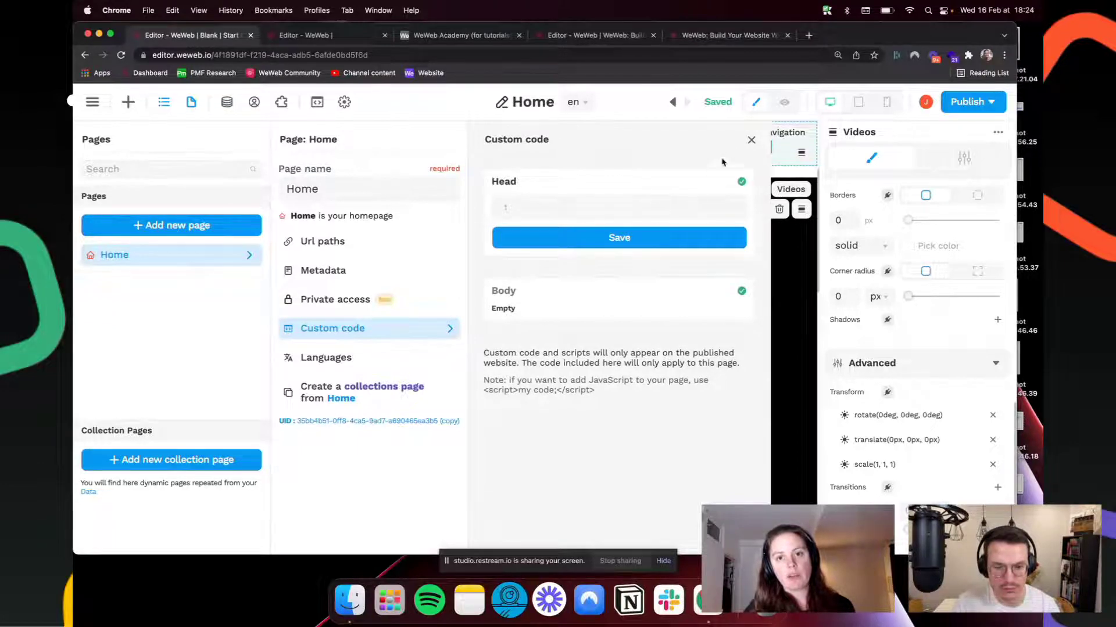
click(751, 140)
Step: Look at the head and body custom code settings for the whole website, and return to the page's hero section
click(345, 104)
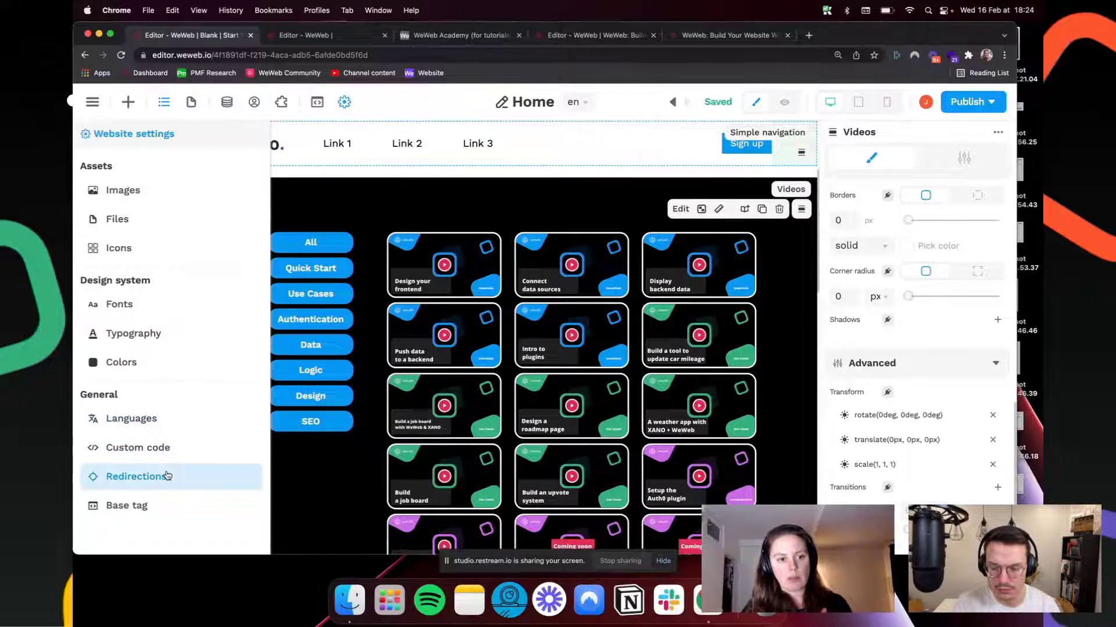
click(229, 448)
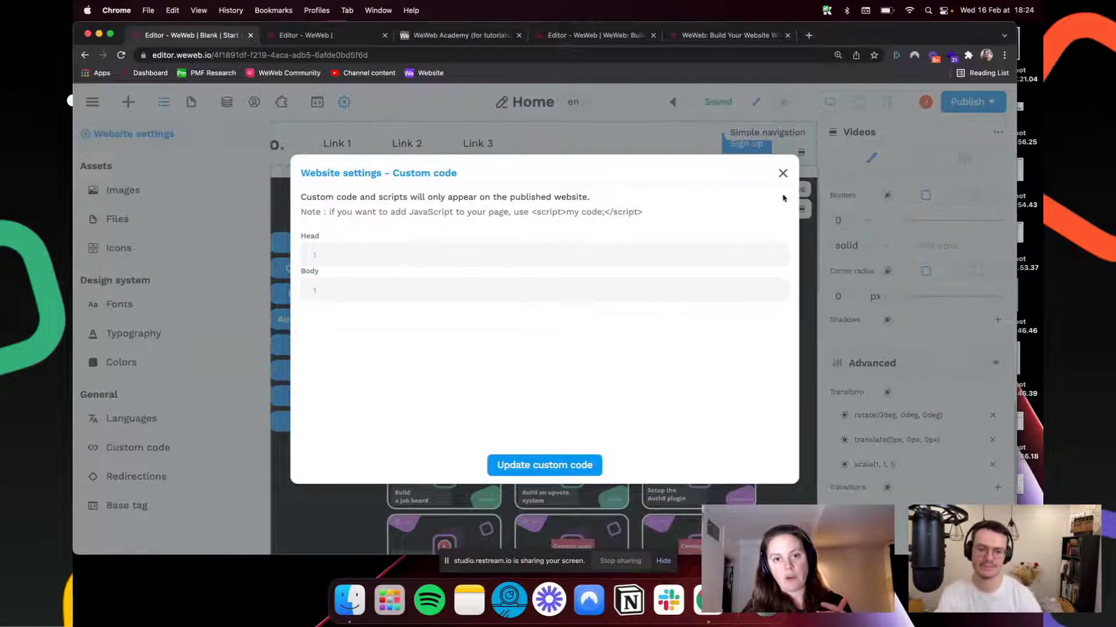
click(783, 174)
click(311, 200)
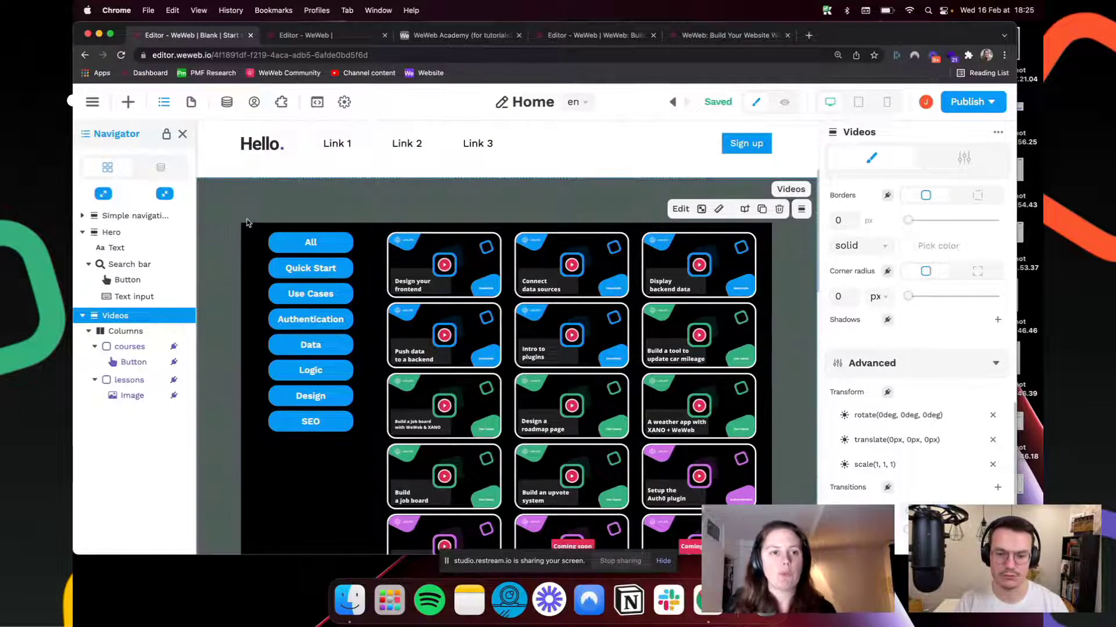
scroll(275, 277, up, 5)
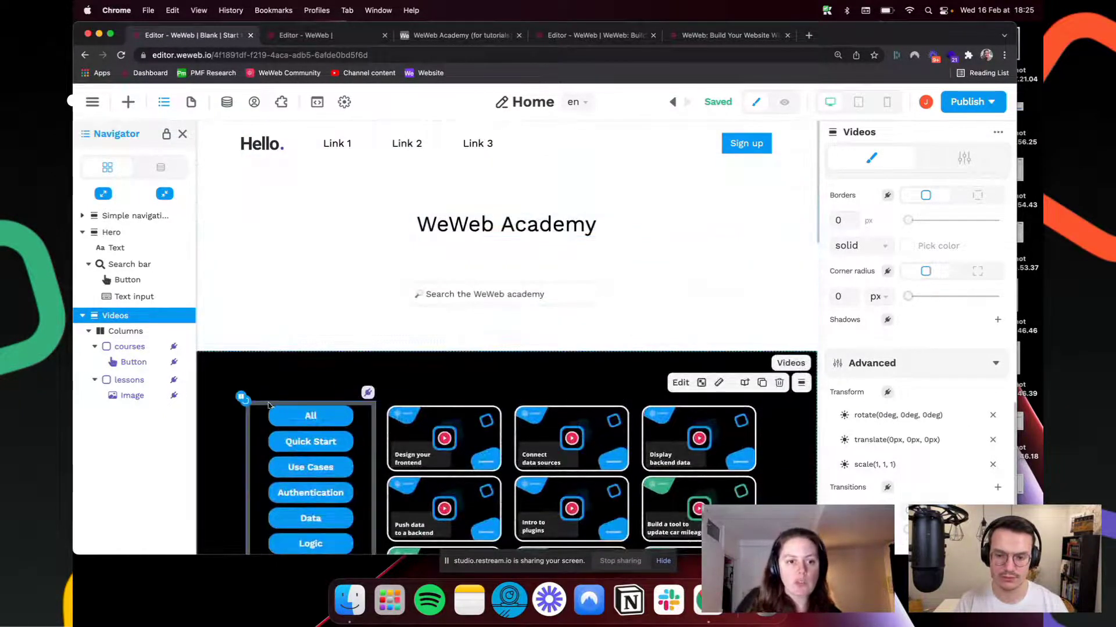
Step: Give the Hero section a plain black (#000000) background and close the colour picker
click(172, 321)
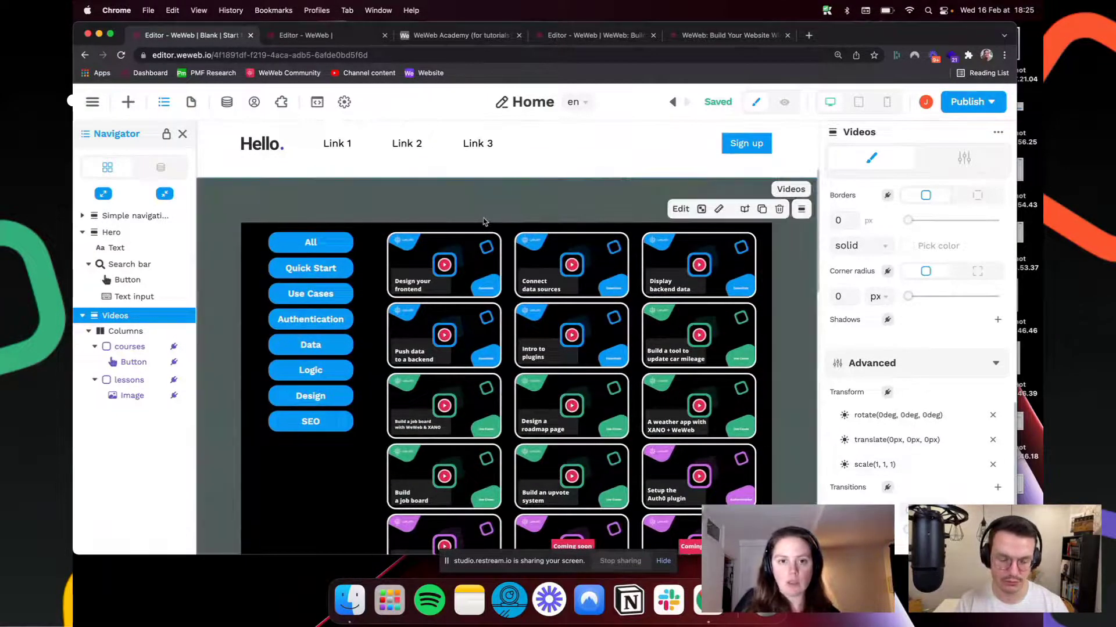
scroll(897, 375, up, 5)
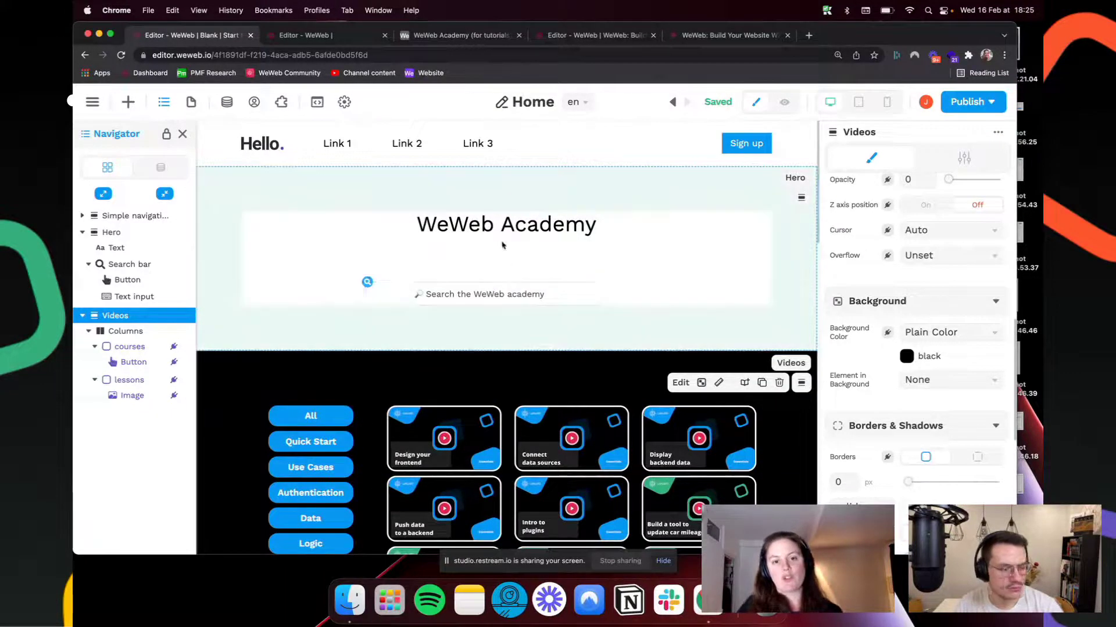
click(254, 182)
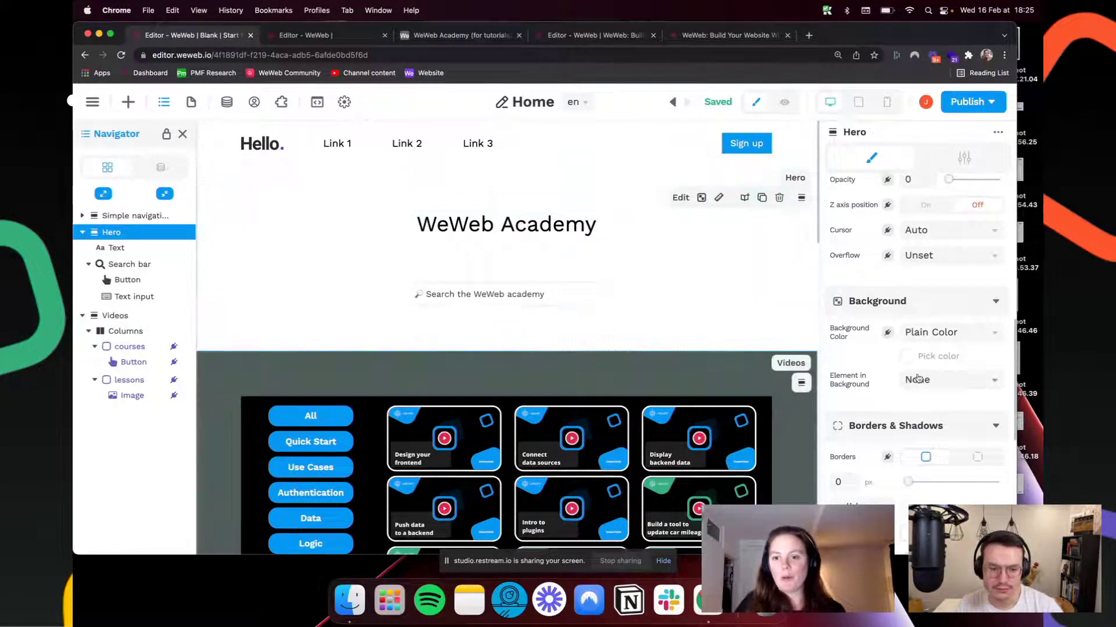
click(946, 359)
click(728, 326)
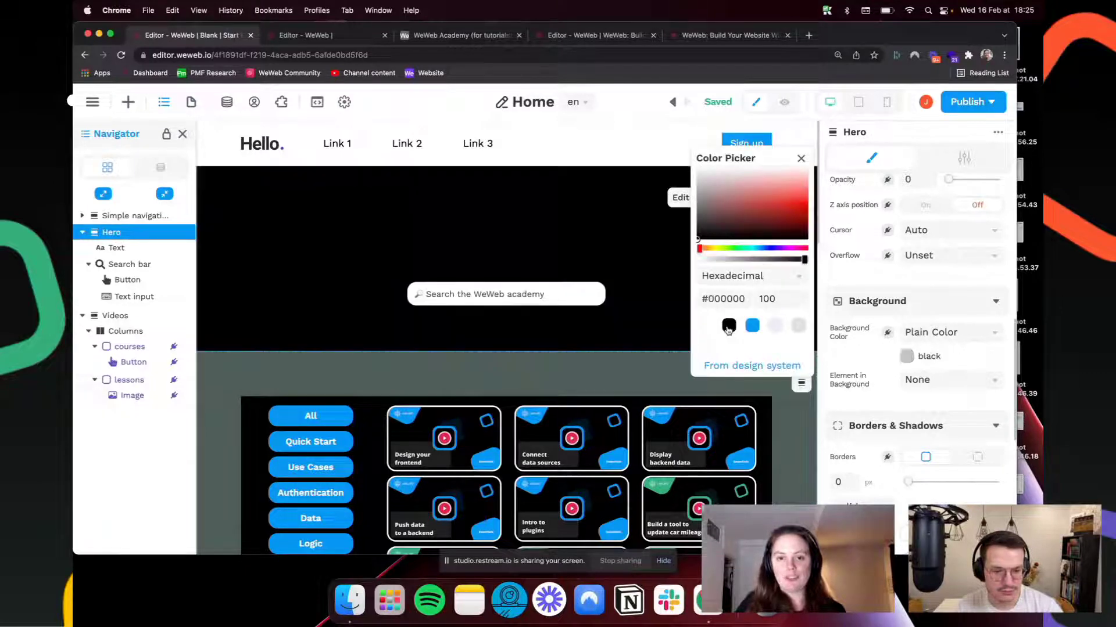
click(391, 381)
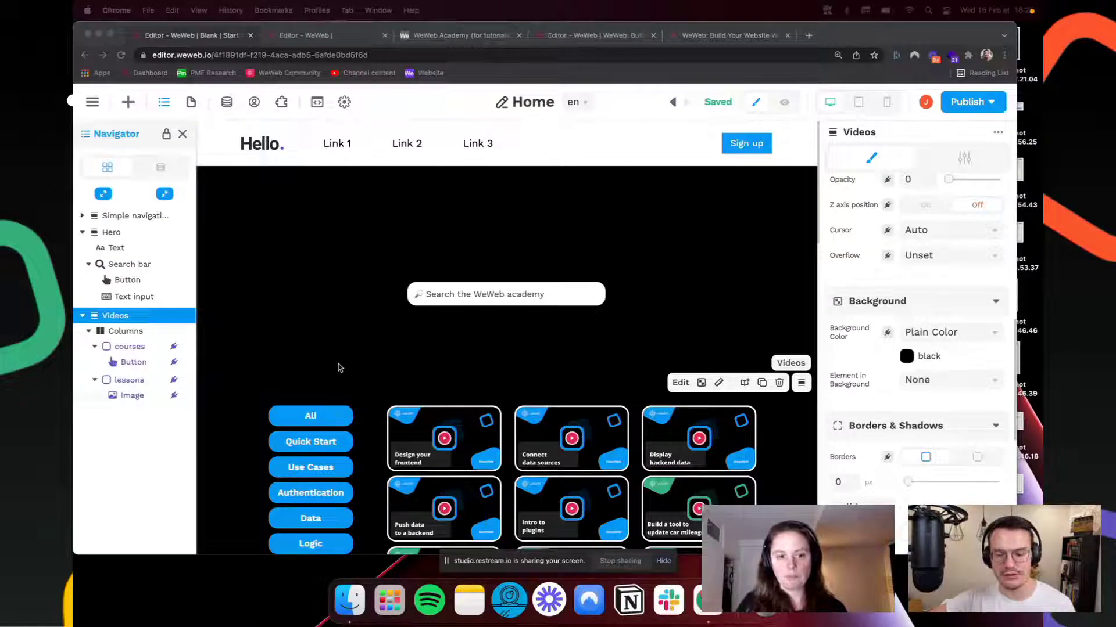
Step: Open the text colour setting of the title text in the Hero section
click(493, 227)
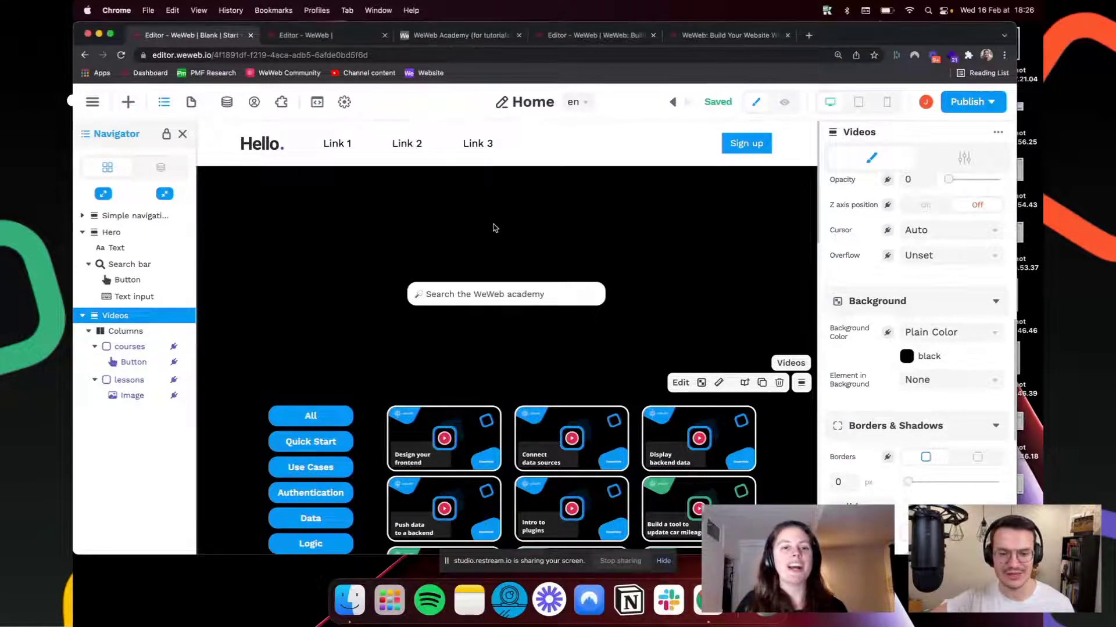
click(116, 248)
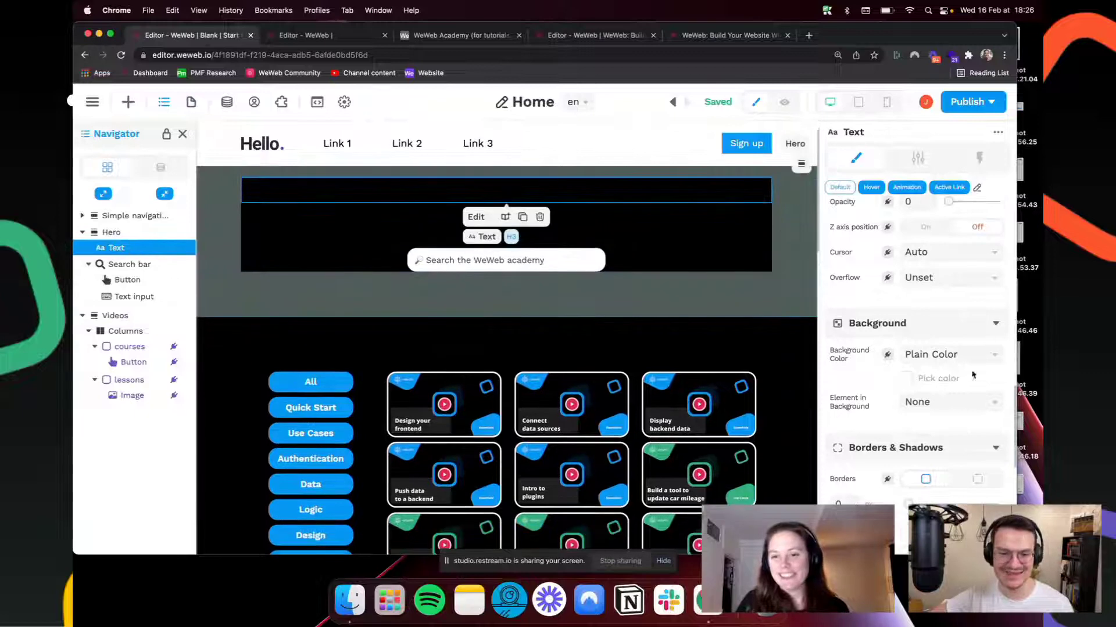
scroll(866, 396, up, 10)
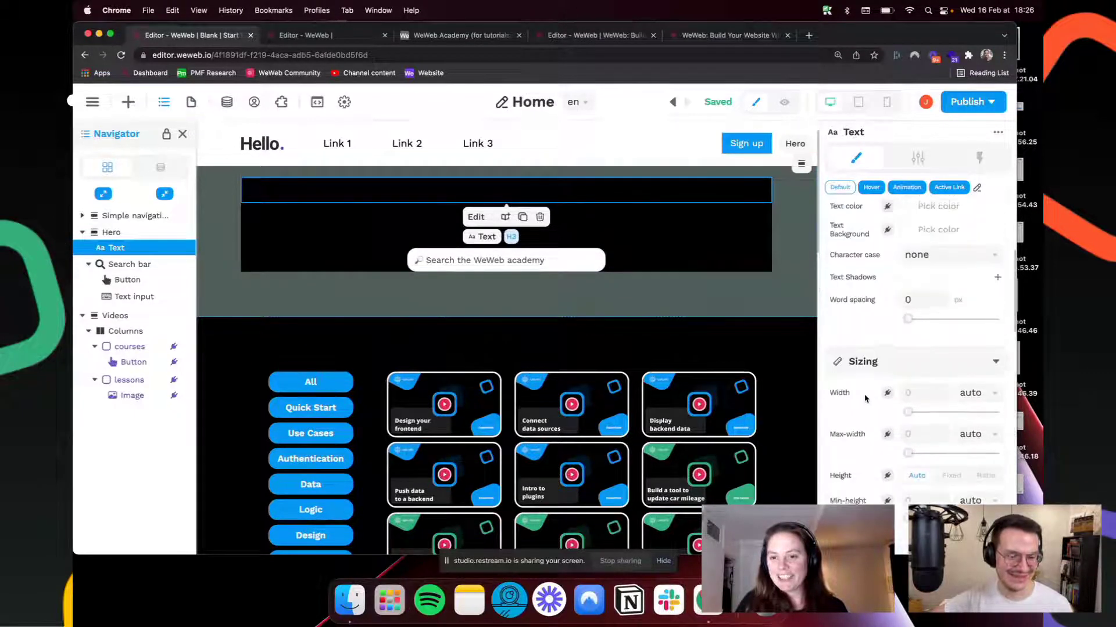
click(942, 416)
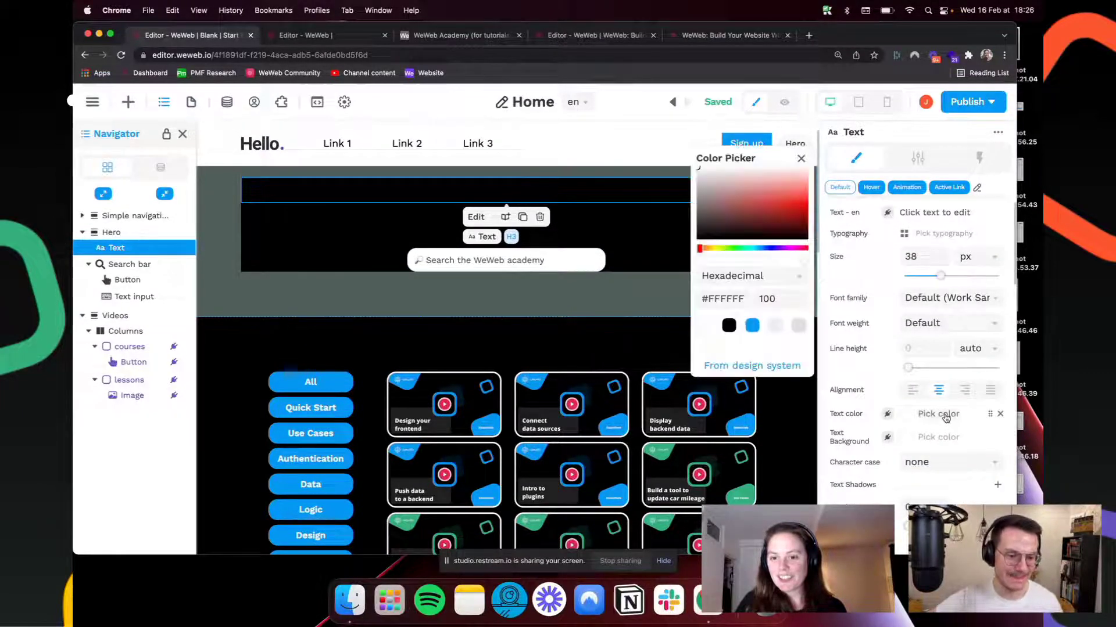
Step: Set the text color of the WeWeb Academy heading in the Hero section to white (#FFFFFF)
click(710, 331)
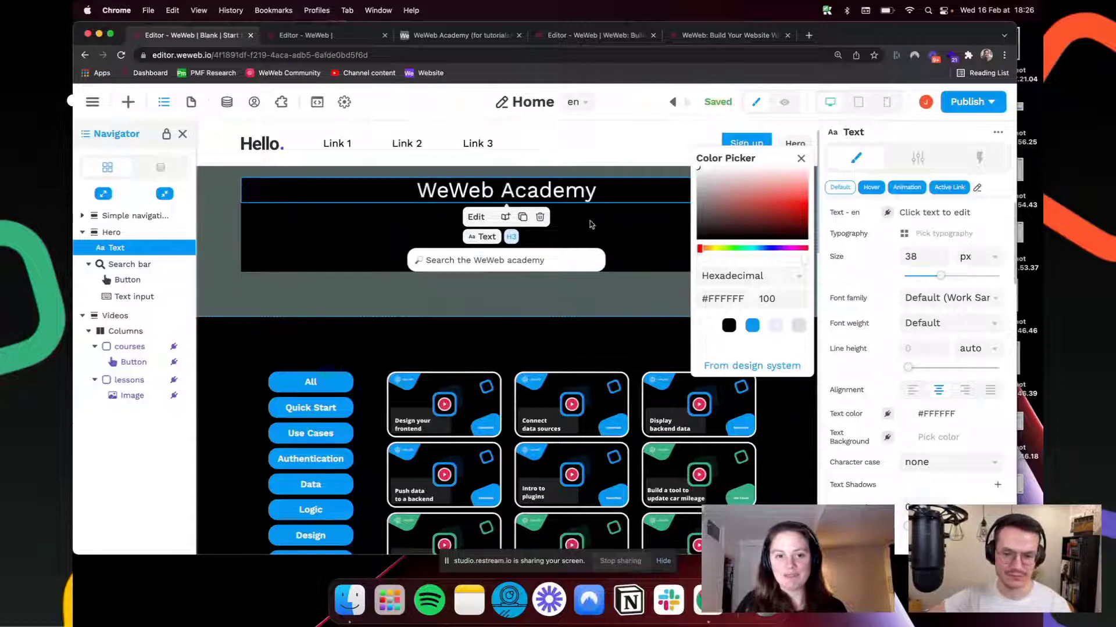
click(624, 222)
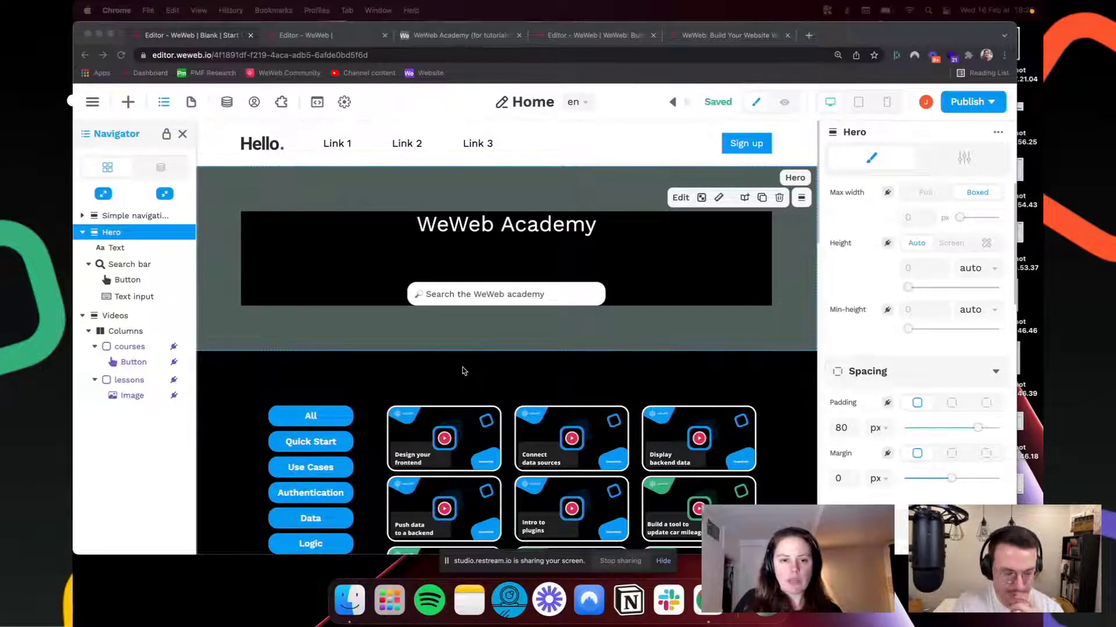
Step: Select the first lesson image, check on the live academy page how a thumbnail opens its video, and return to the editor
click(475, 414)
click(466, 421)
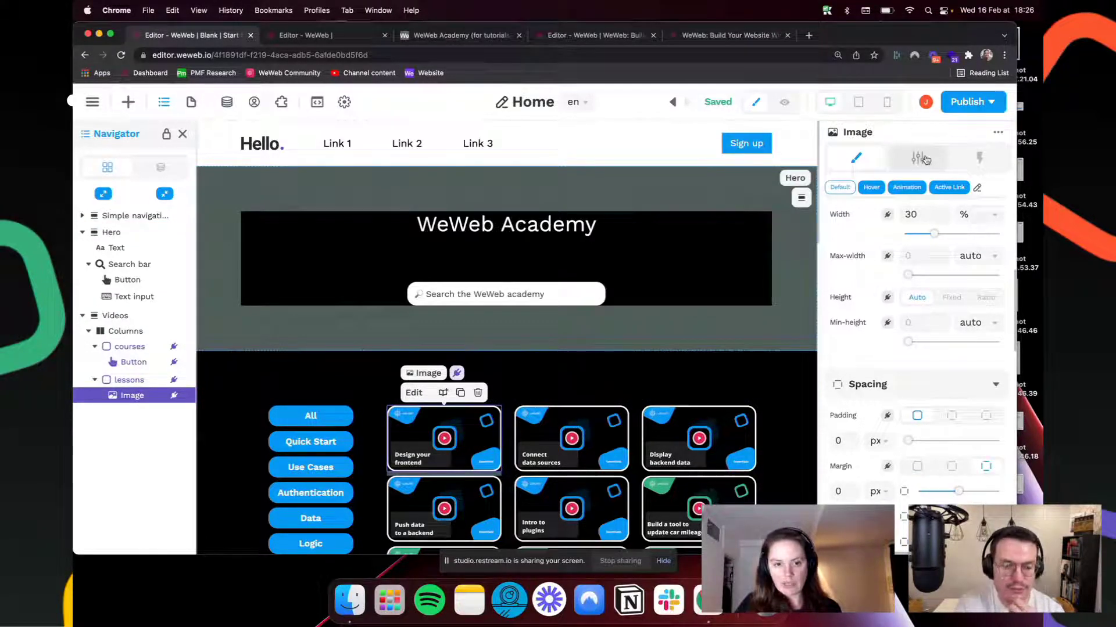
scroll(648, 375, down, 3)
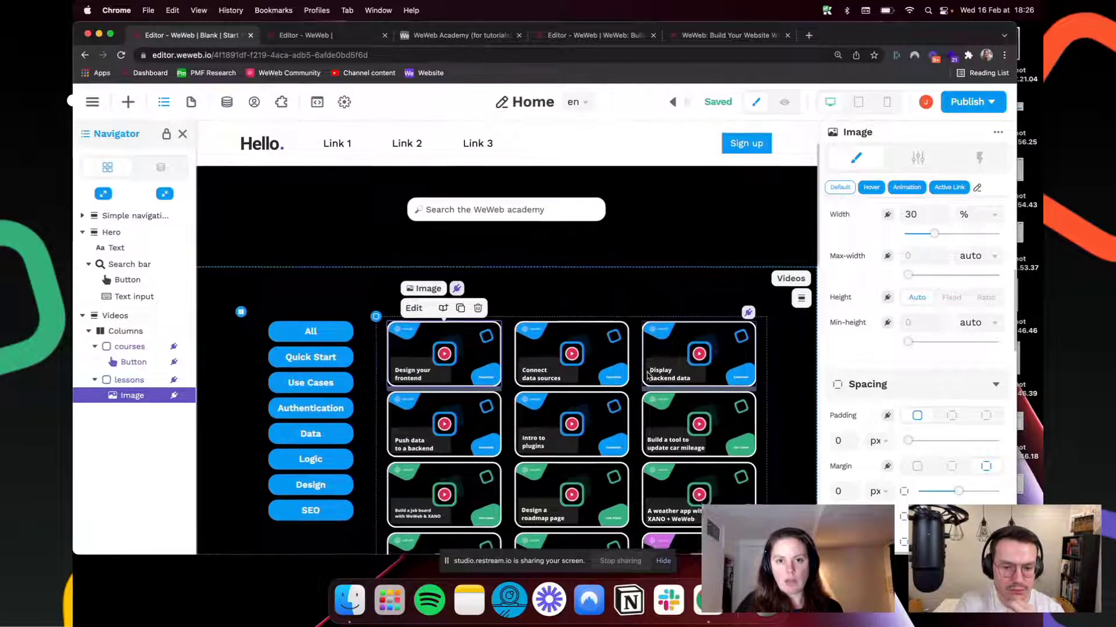
click(726, 35)
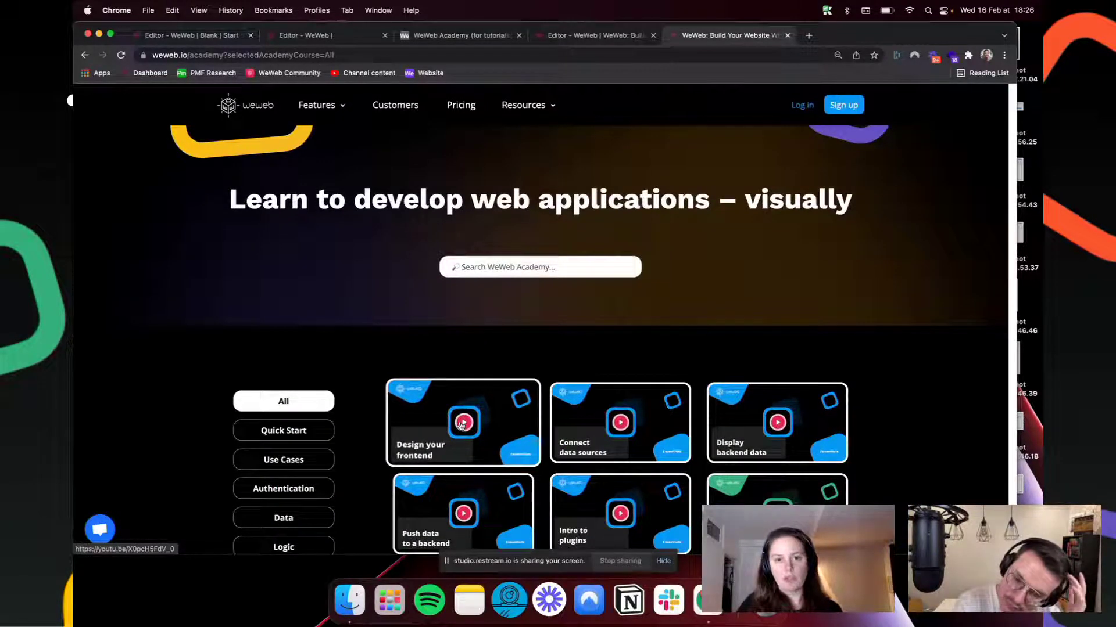
click(458, 426)
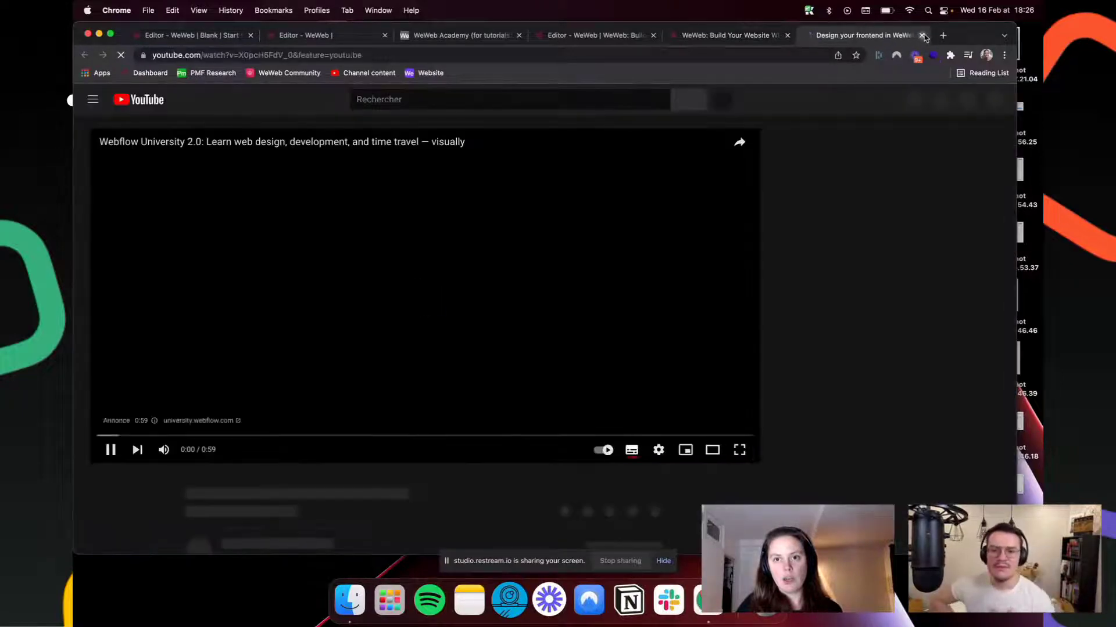
click(924, 36)
click(165, 36)
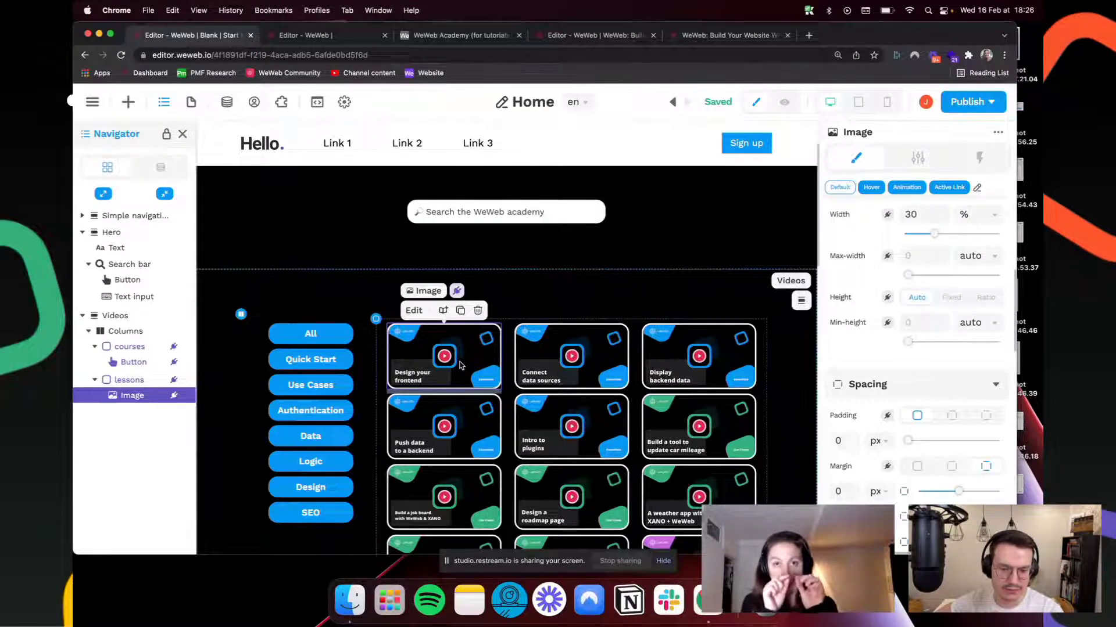
Step: Link the lesson image to a URL whose target is bound to the collection item's vid url
click(929, 161)
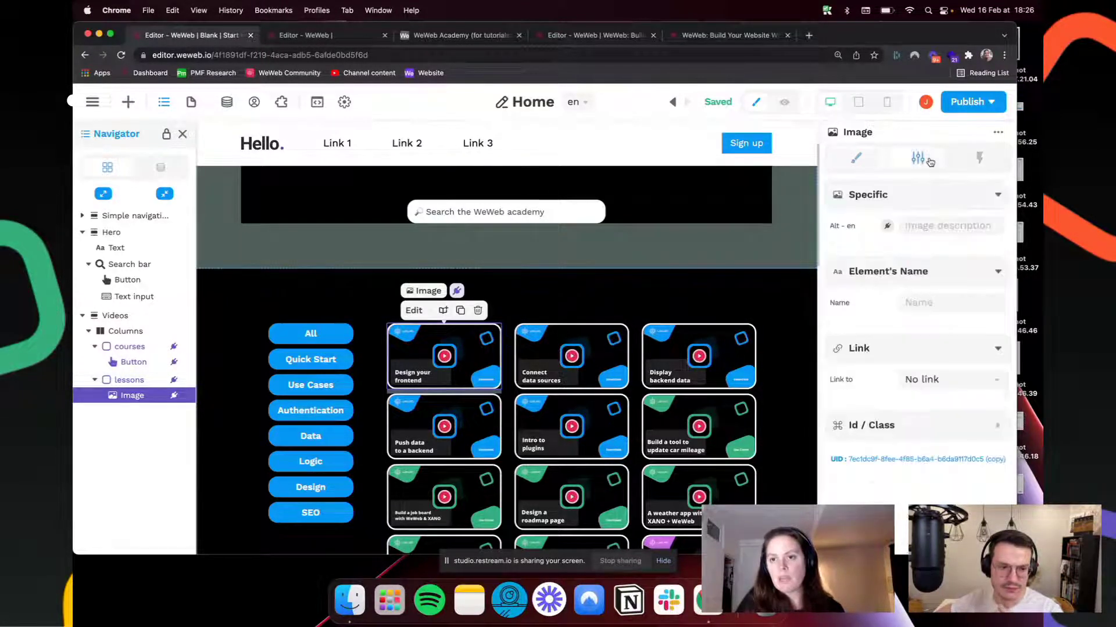
click(926, 380)
click(928, 449)
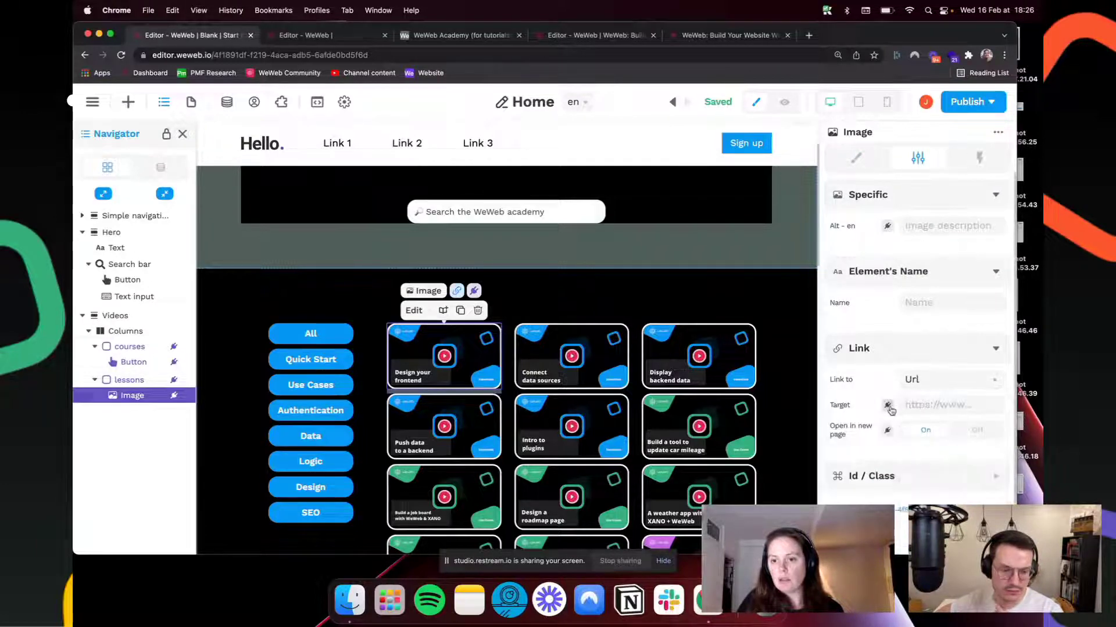
click(887, 405)
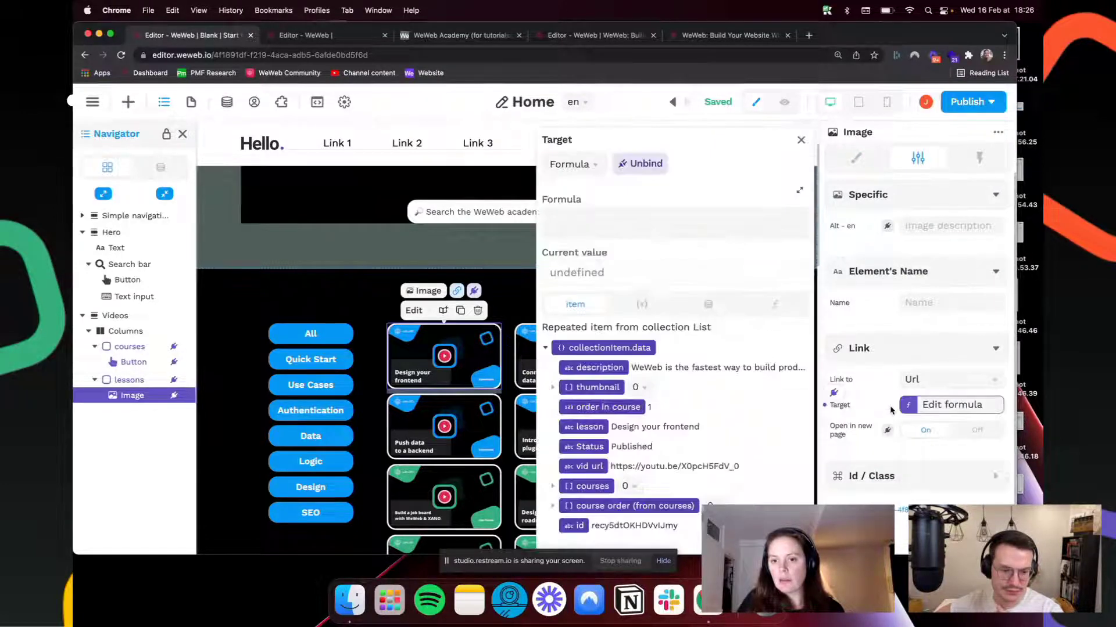
click(589, 467)
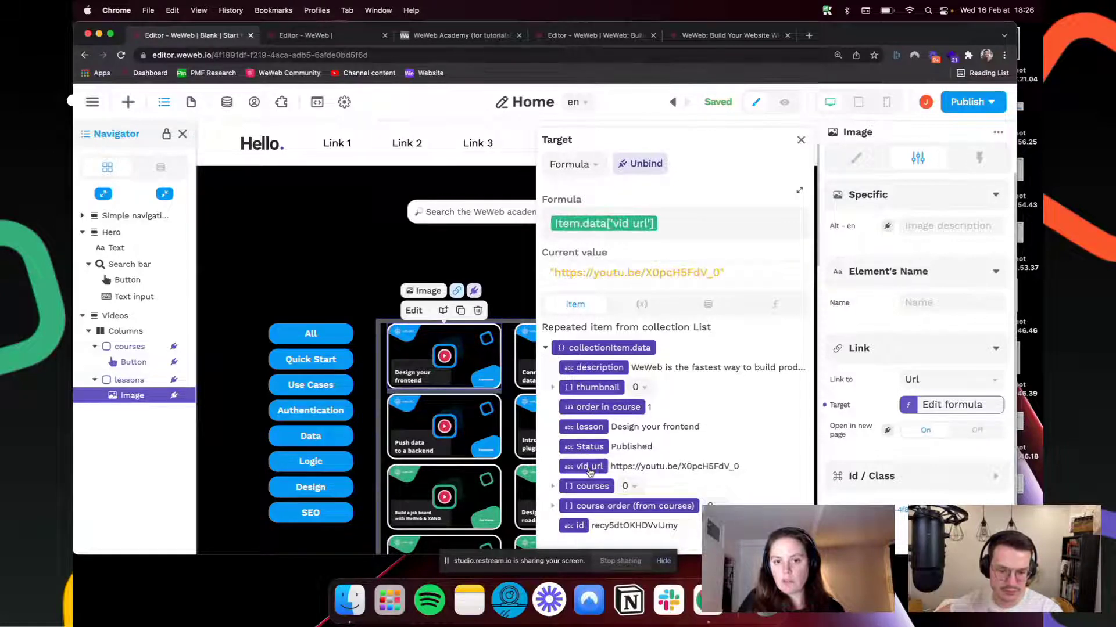
click(801, 142)
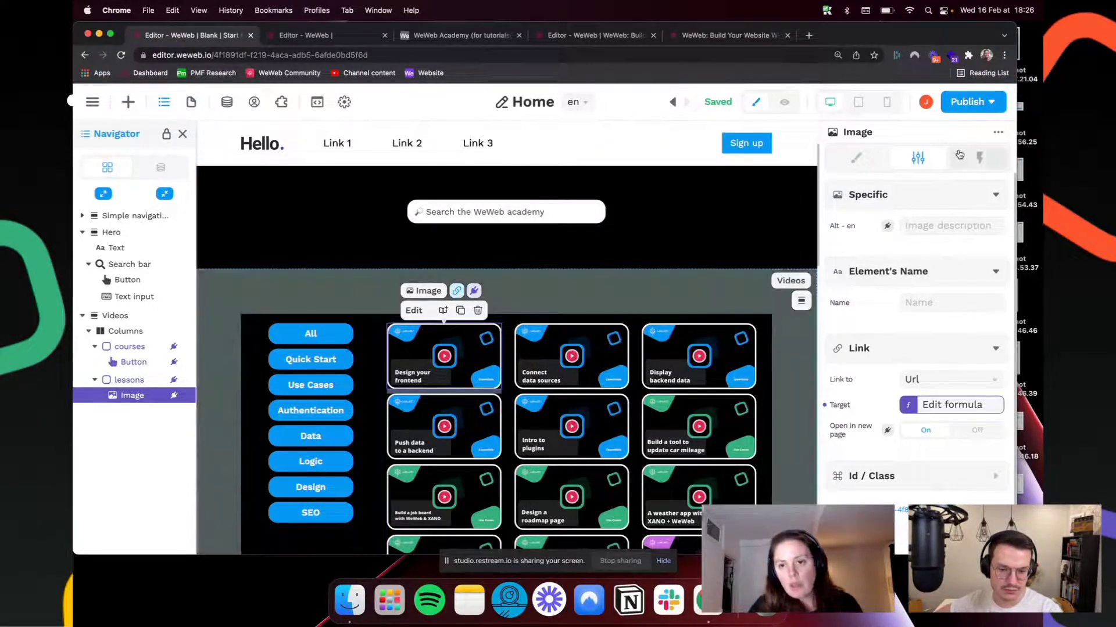
Step: In the lesson image's hover state, set the transform scale to 1.05 on X and Y
click(856, 157)
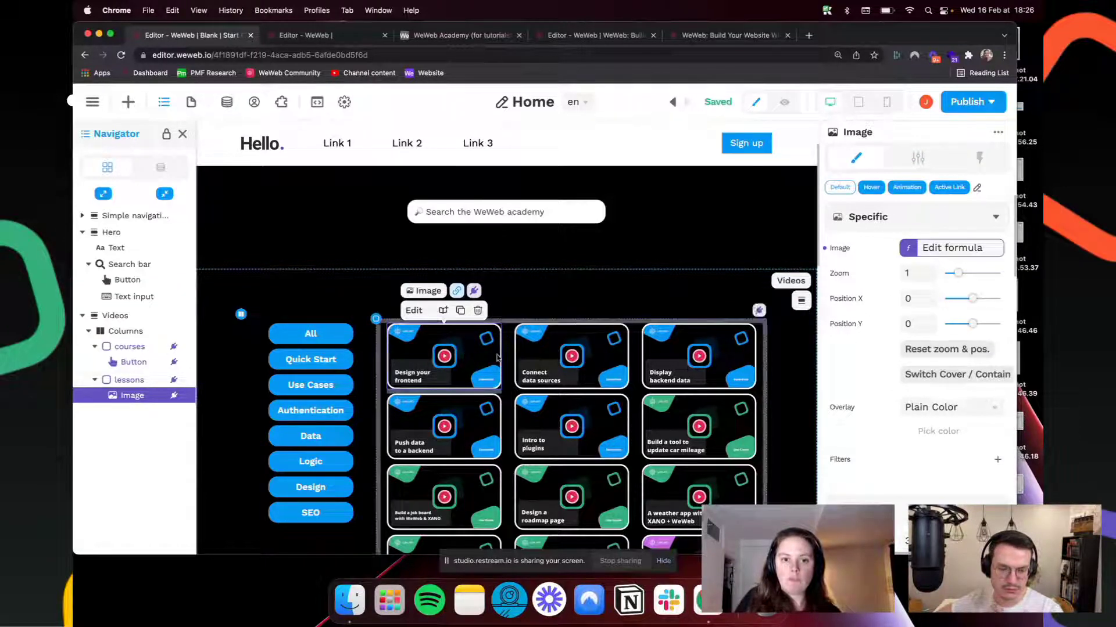
click(876, 189)
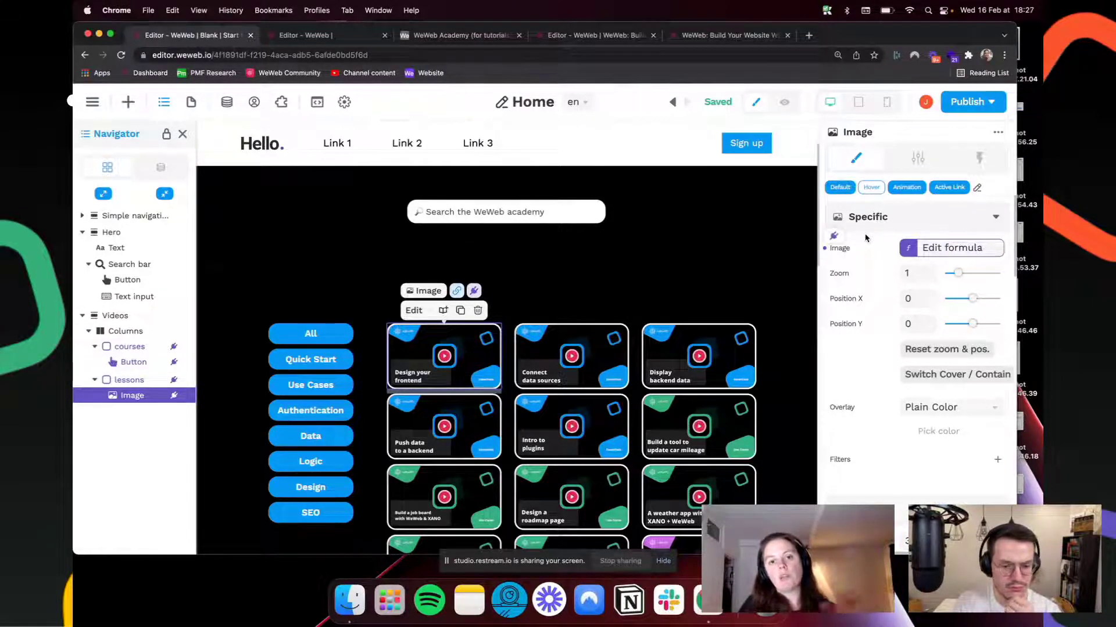
scroll(866, 337, down, 3)
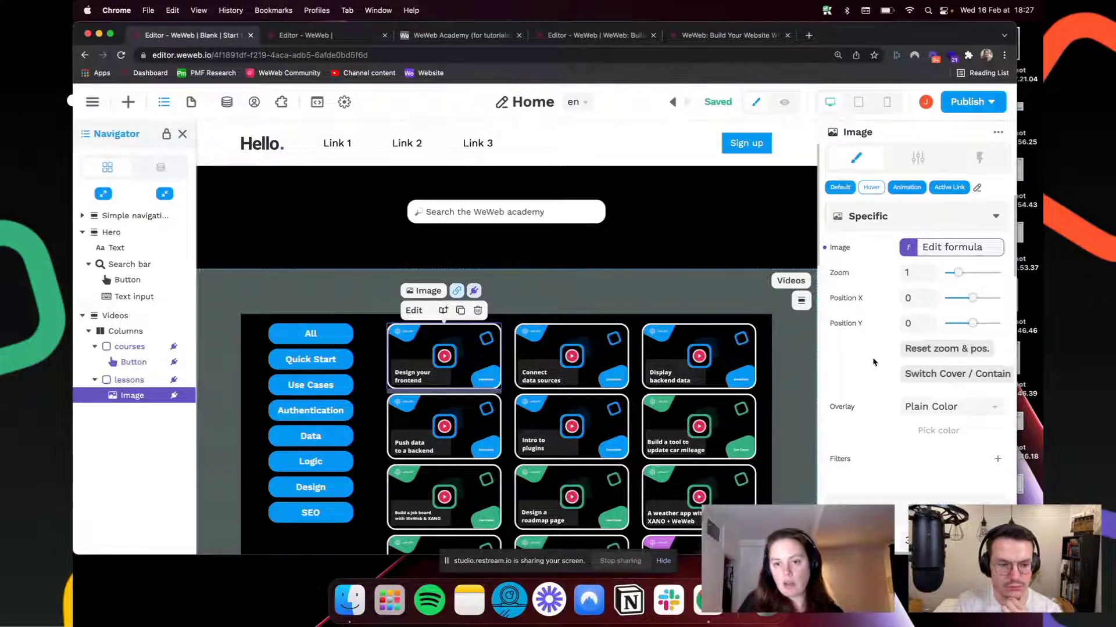
scroll(873, 362, down, 8)
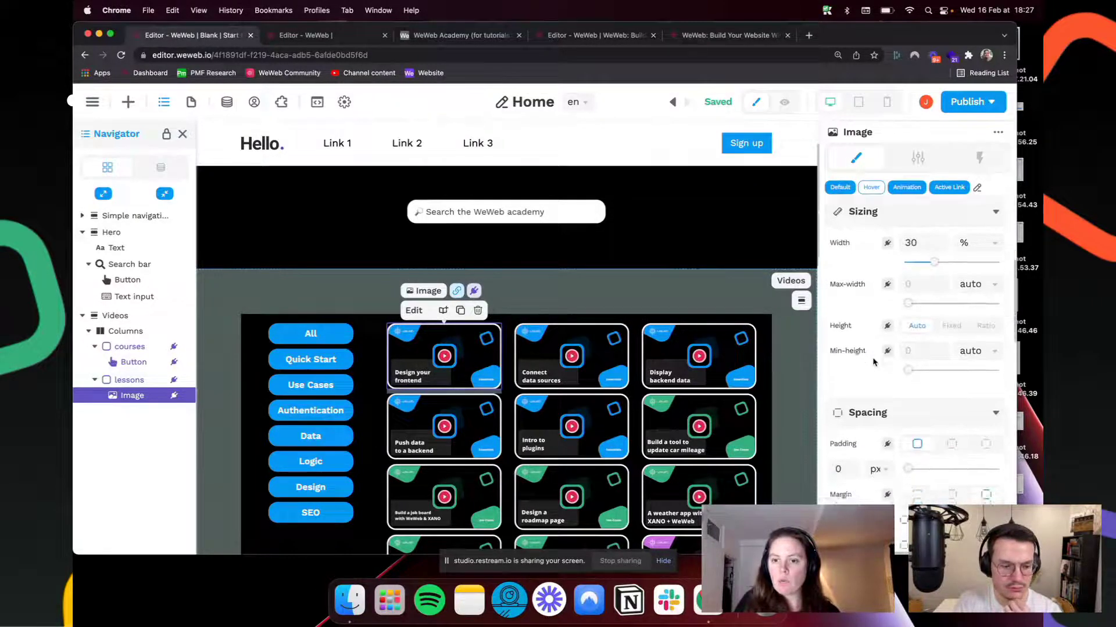
scroll(873, 361, down, 6)
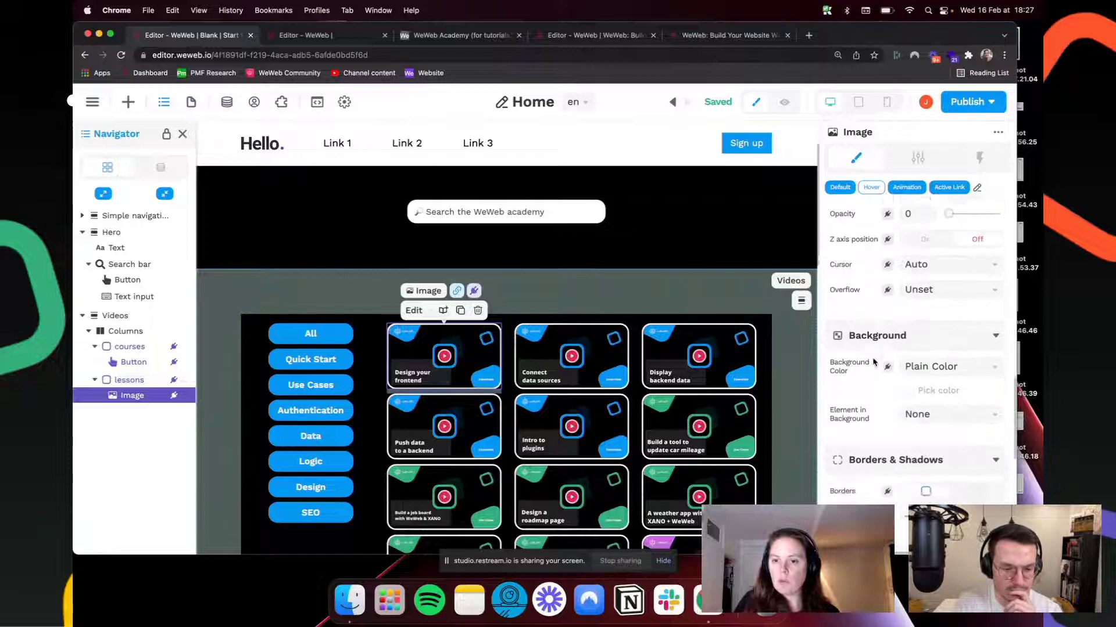
scroll(873, 361, down, 1)
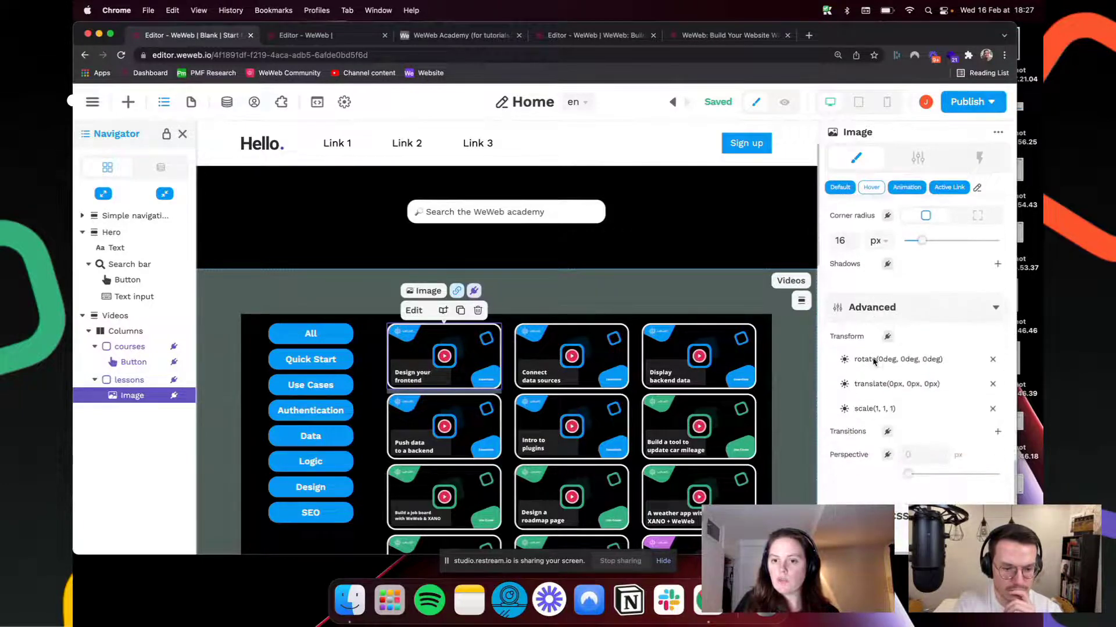
click(925, 408)
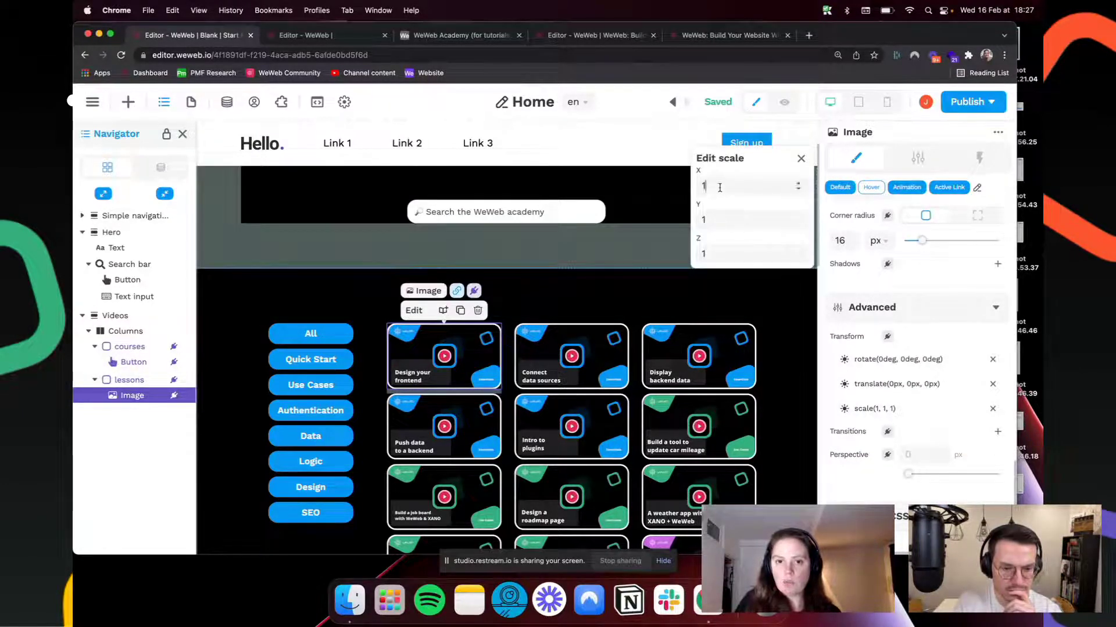
text(,05)
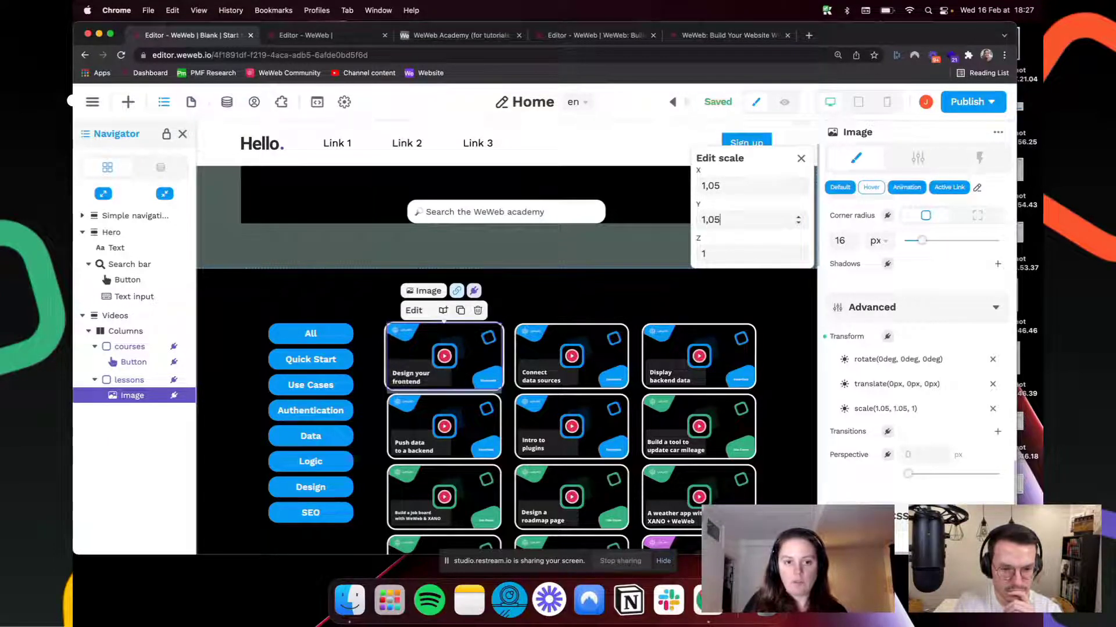
text(5)
click(800, 162)
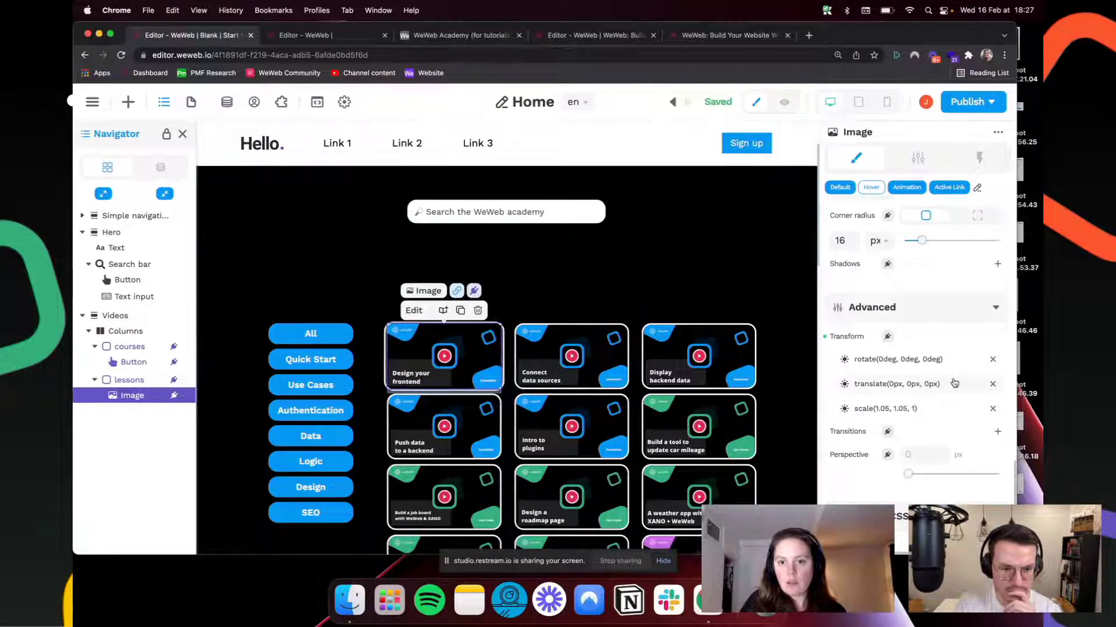
Step: Add an "all 0.3s ease 0s" transition to the lesson image in both its hover and default states
click(997, 434)
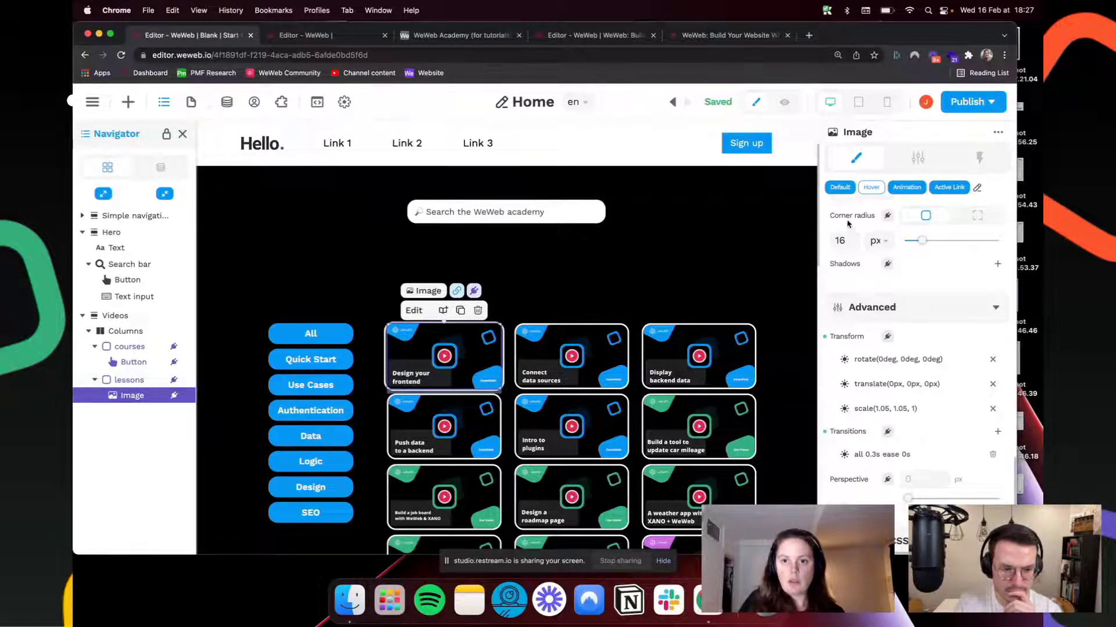
click(840, 189)
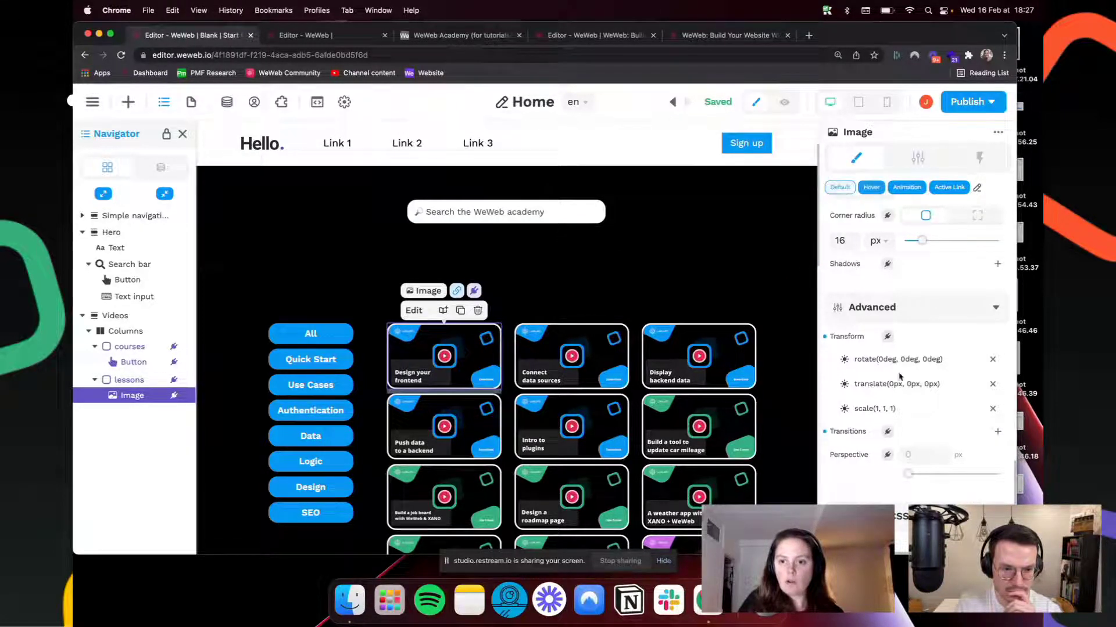
click(998, 432)
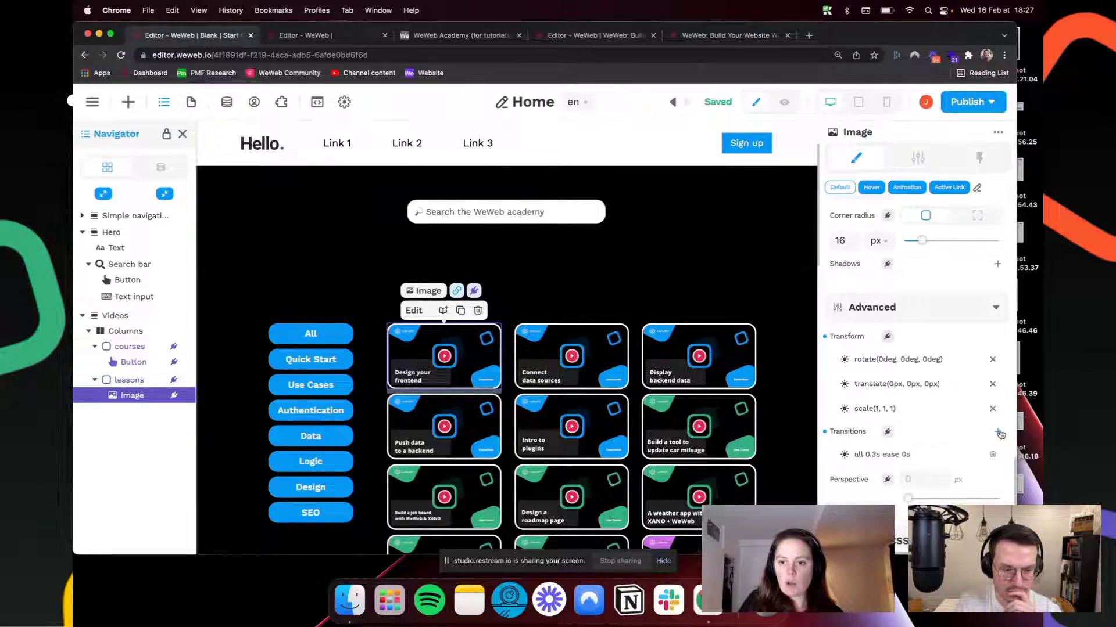
Step: Preview the page to check the hover effect on the lesson thumbnails, and return to edit mode
click(785, 103)
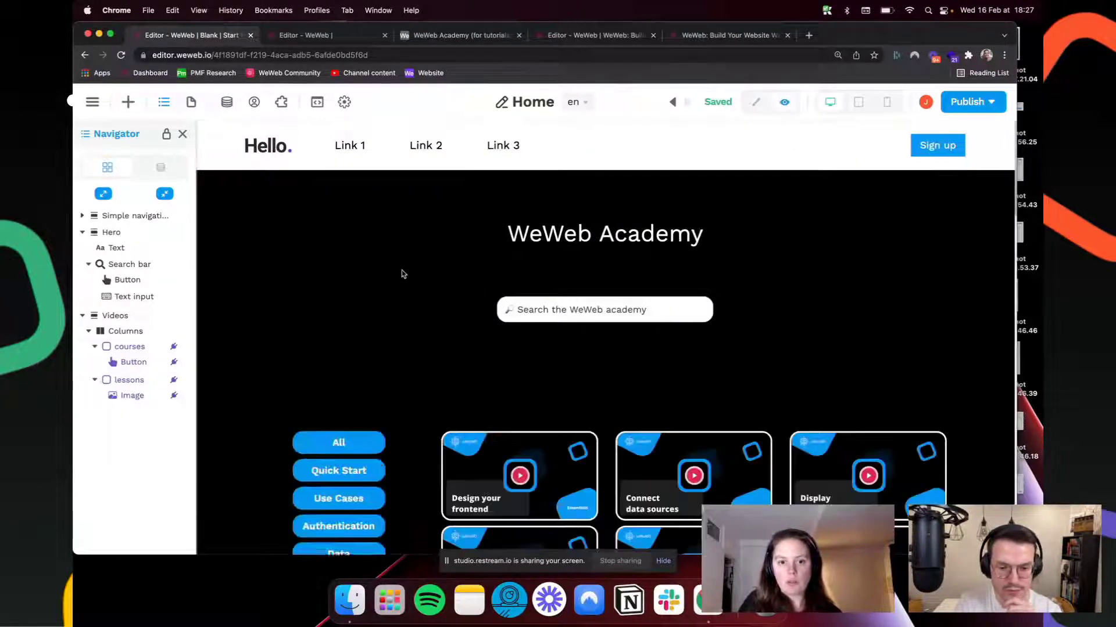
scroll(410, 274, down, 1)
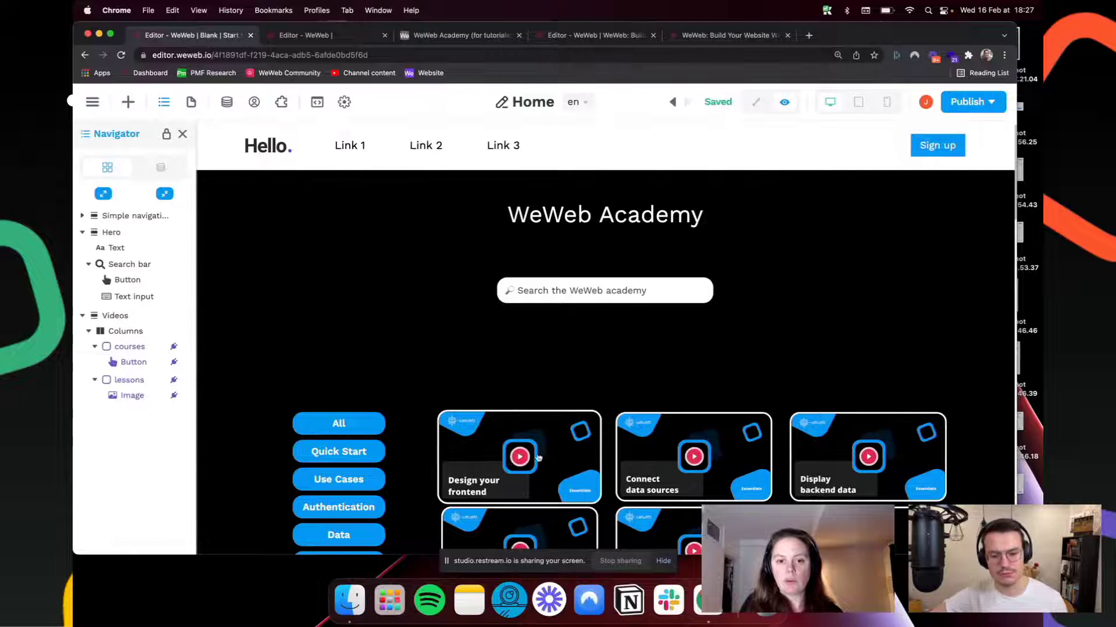
scroll(537, 456, down, 2)
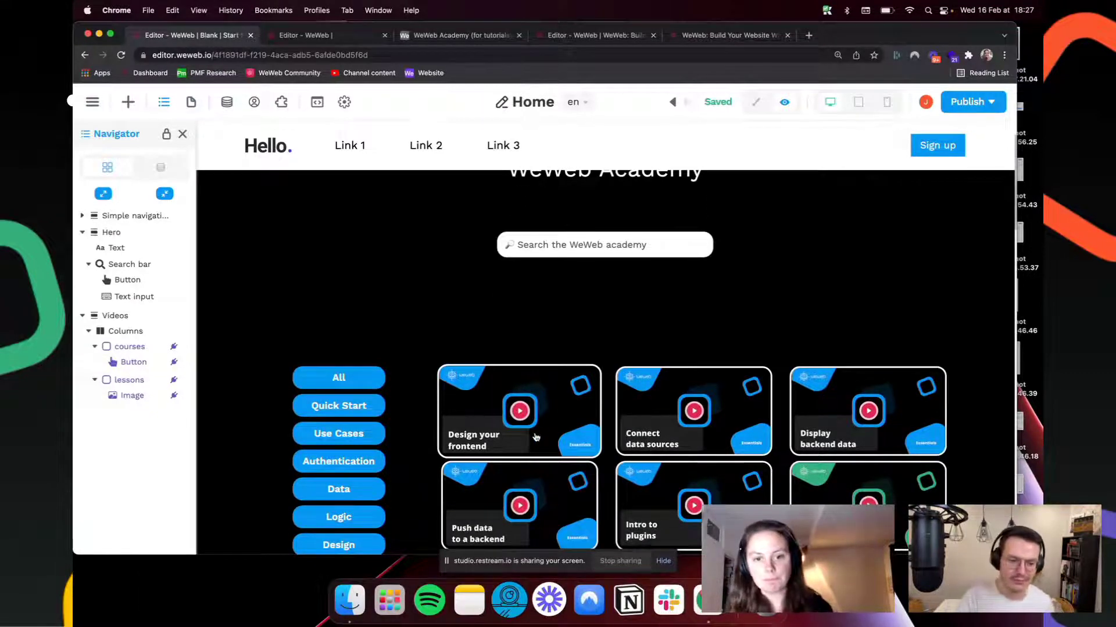
scroll(536, 437, down, 1)
scroll(540, 333, down, 10)
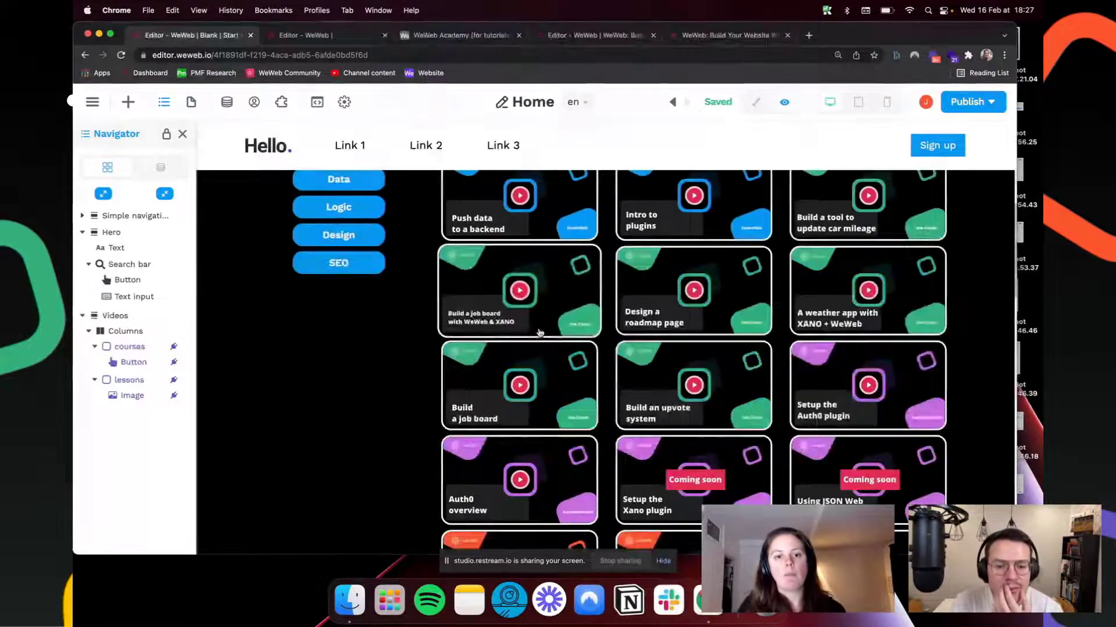
scroll(540, 342, up, 12)
scroll(541, 360, down, 3)
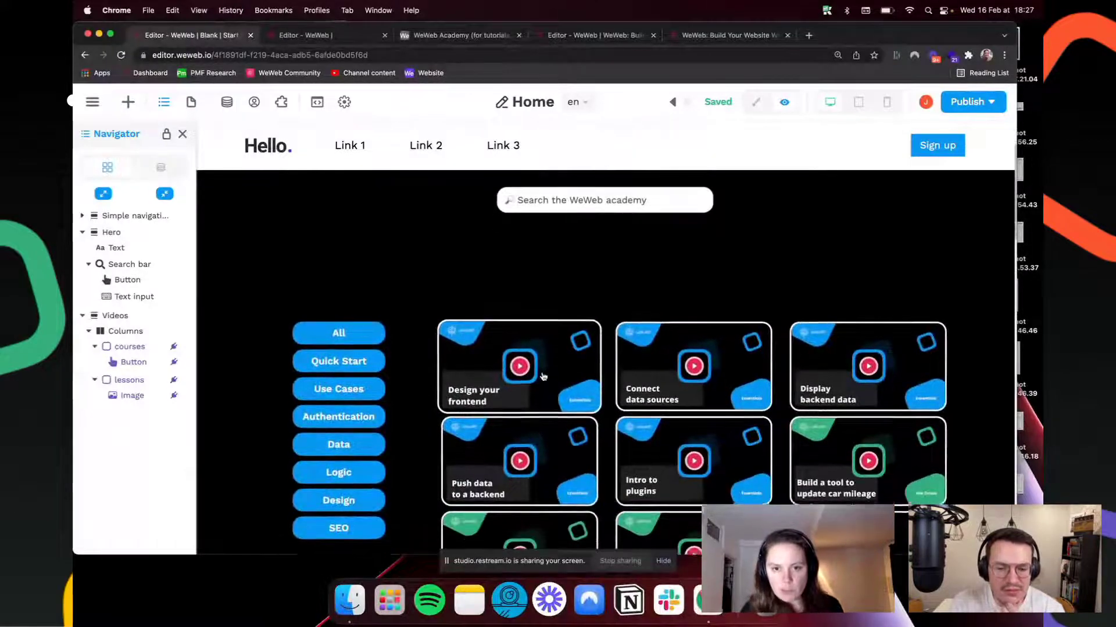
scroll(542, 376, down, 3)
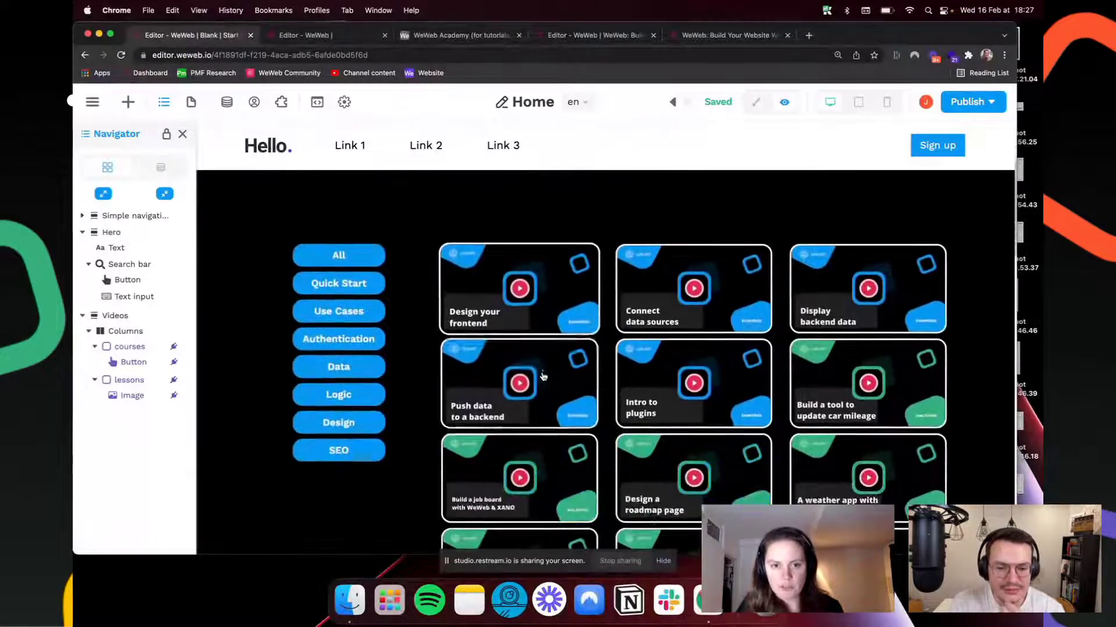
click(761, 103)
Step: Look at the filter options in the Items formula of the lessons list
click(376, 308)
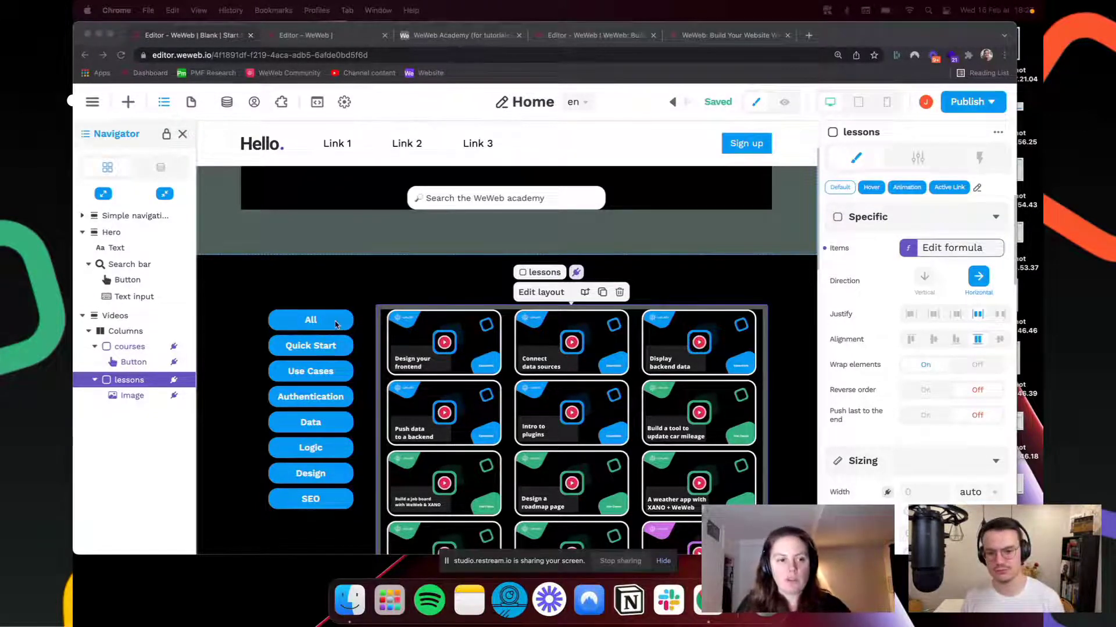
click(945, 249)
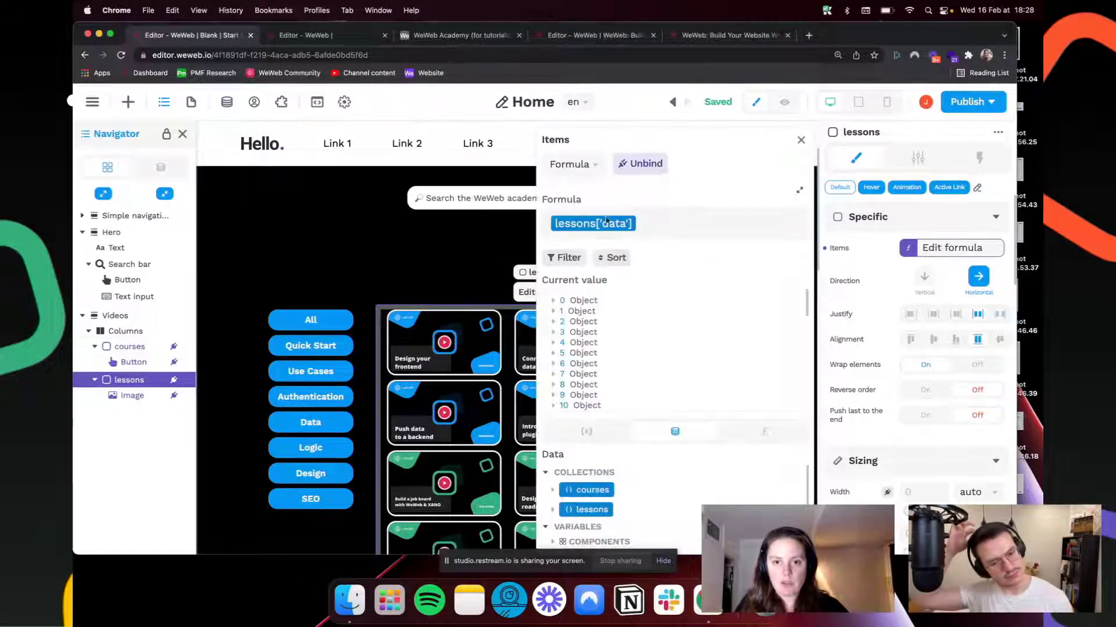
click(565, 257)
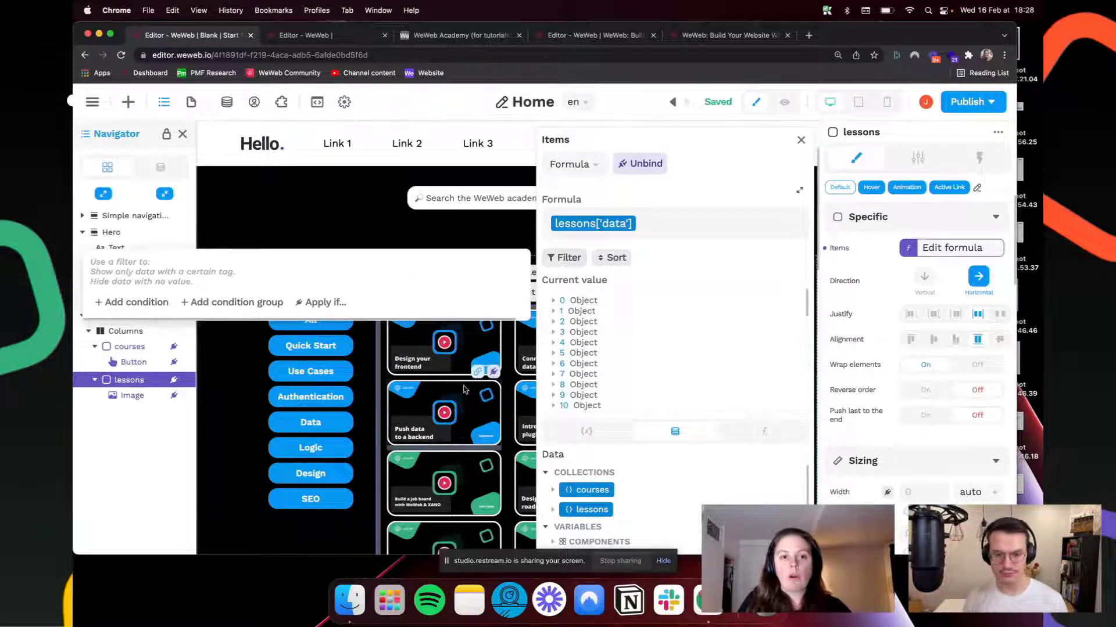
click(567, 260)
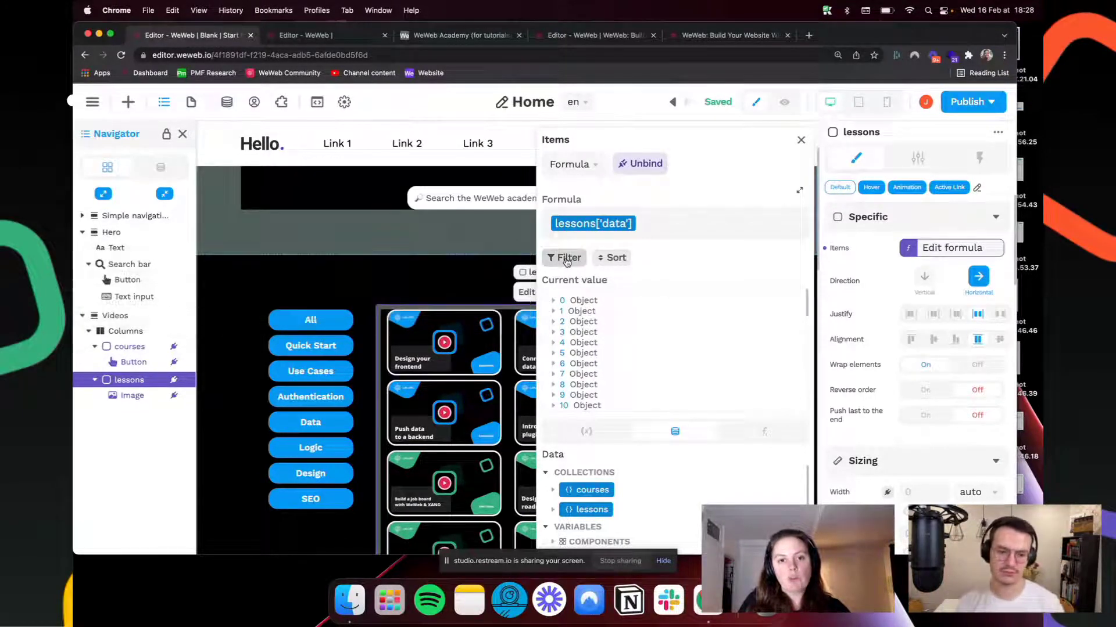
Step: Look at the lessons collection's configuration and fetched records, and close the Items formula of the lessons list
click(227, 101)
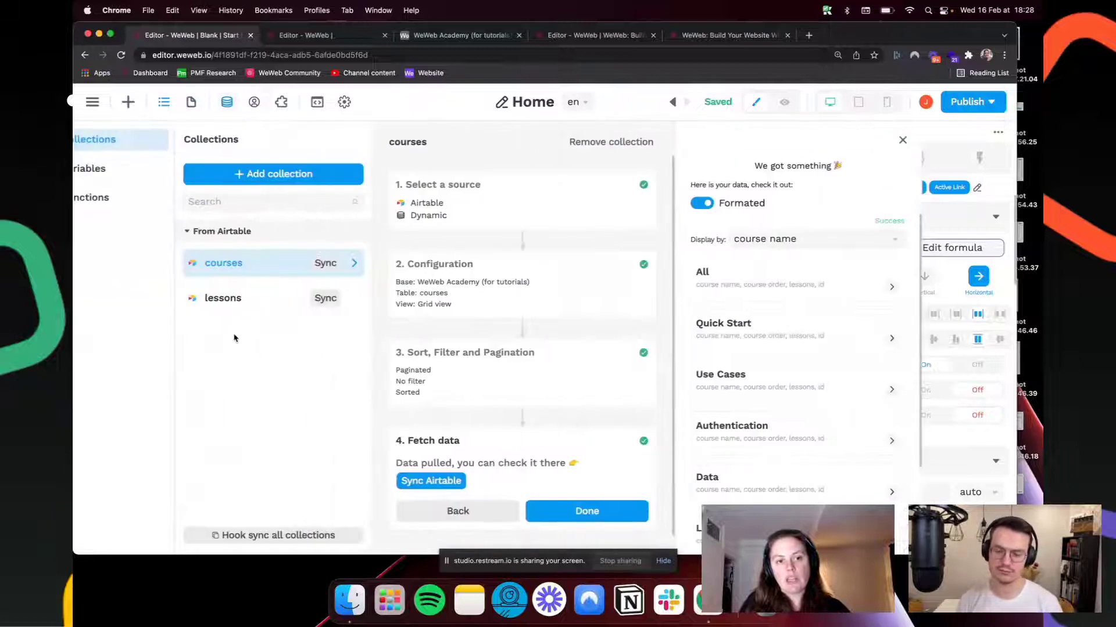
click(273, 299)
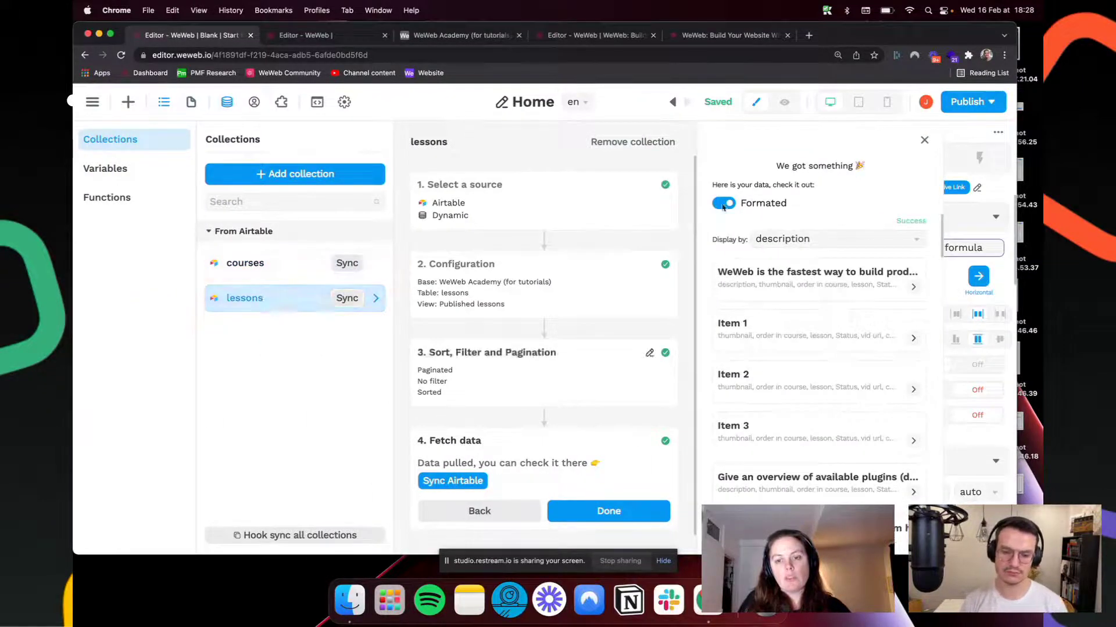
click(924, 140)
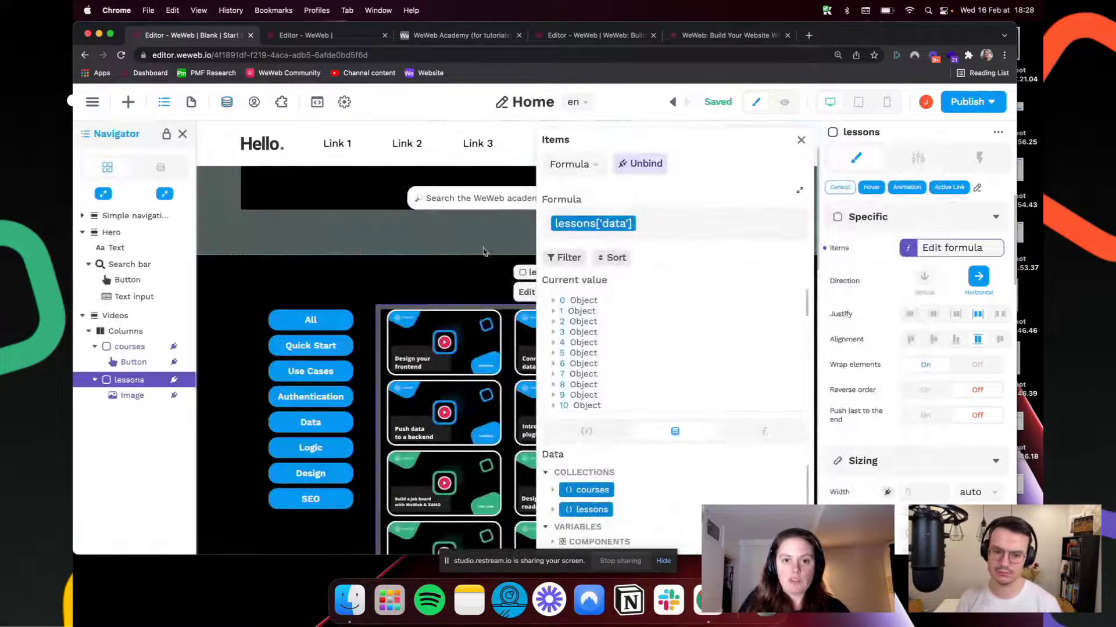
click(800, 140)
Step: Switch to the published WeWeb Academy page and test its search bar with "xano" and "roboc"
click(733, 35)
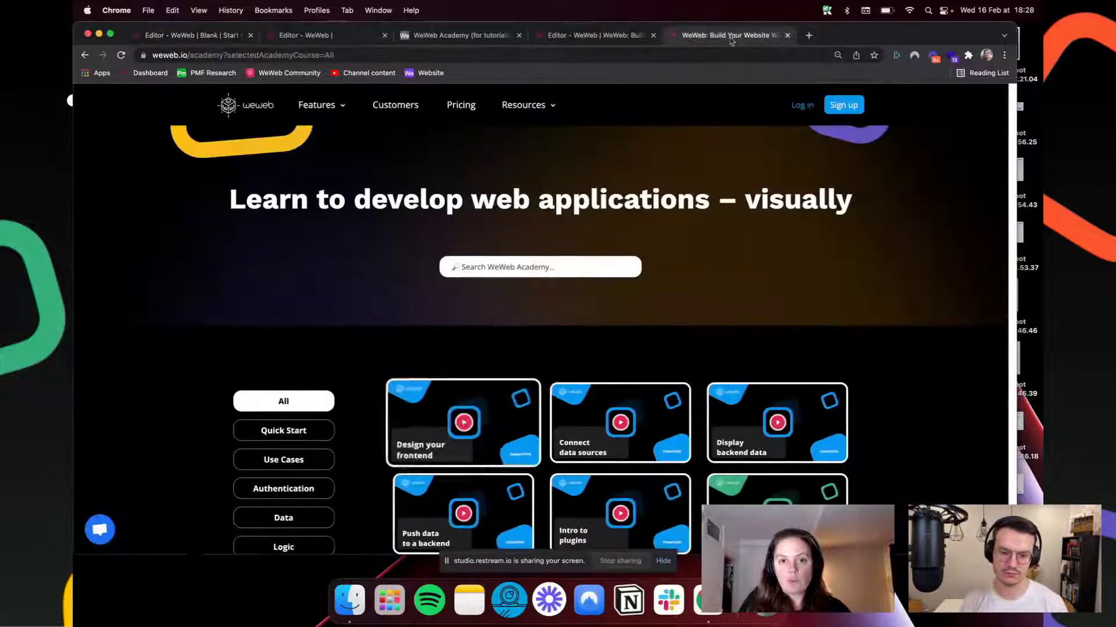
click(535, 269)
text(xa)
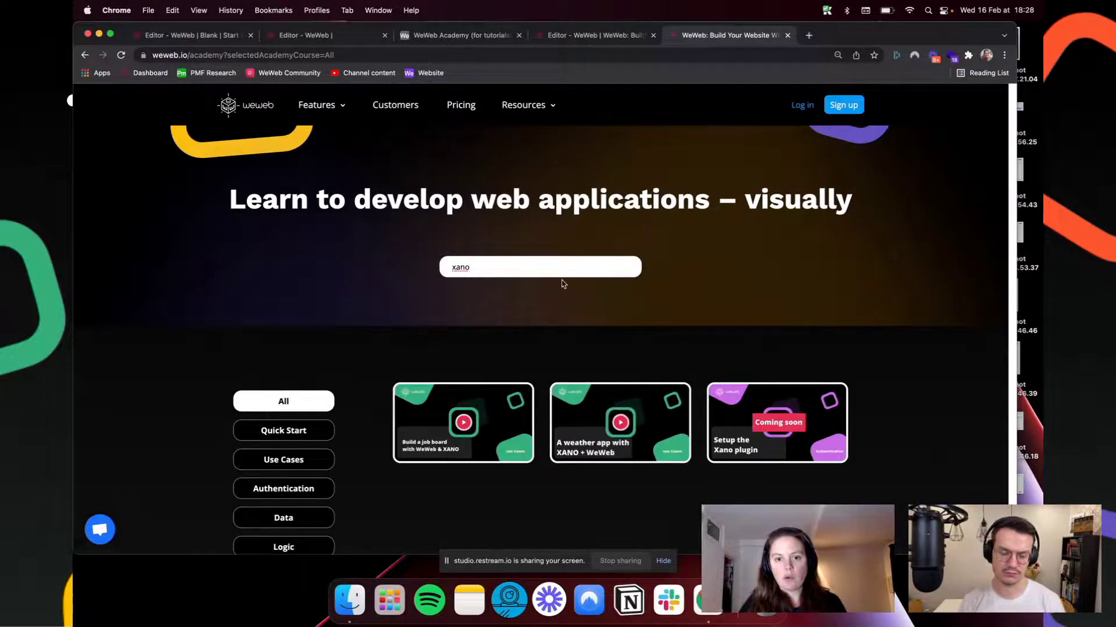
text(no)
key(super+a)
text(ro)
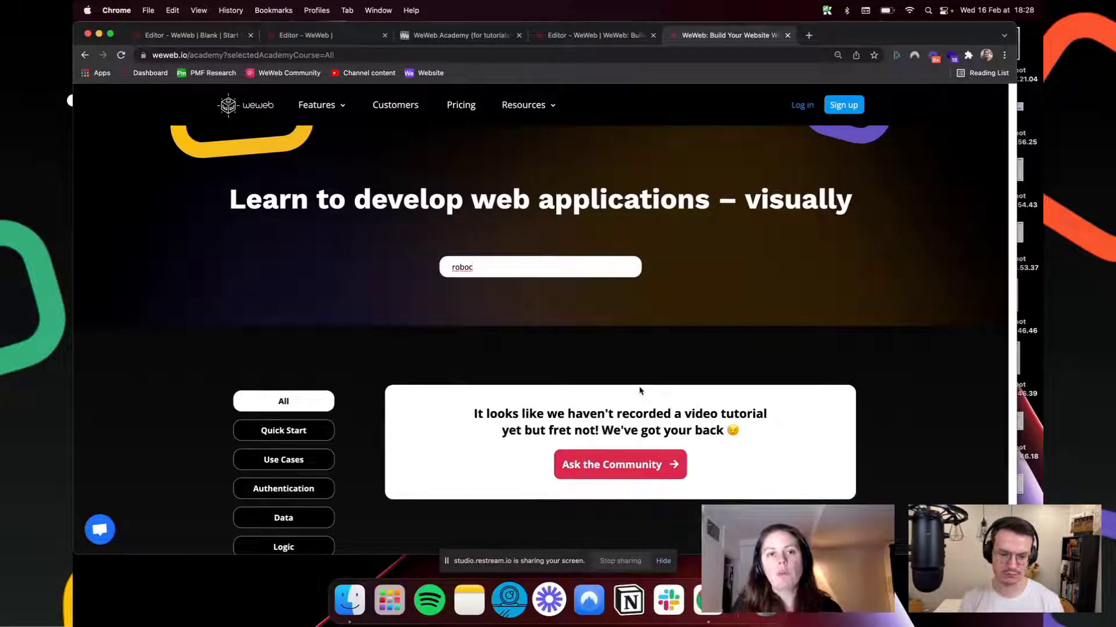
Step: Return to the WeWeb editor and examine the lessons data and its first record in the lessons list's Items formula
click(200, 34)
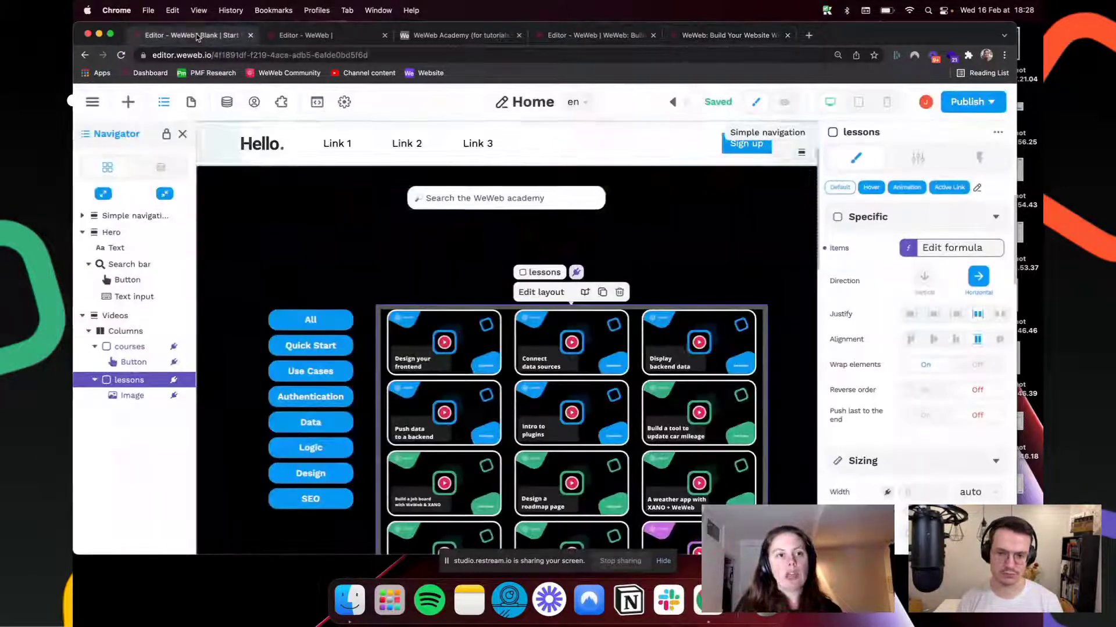
click(952, 249)
scroll(584, 475, down, 1)
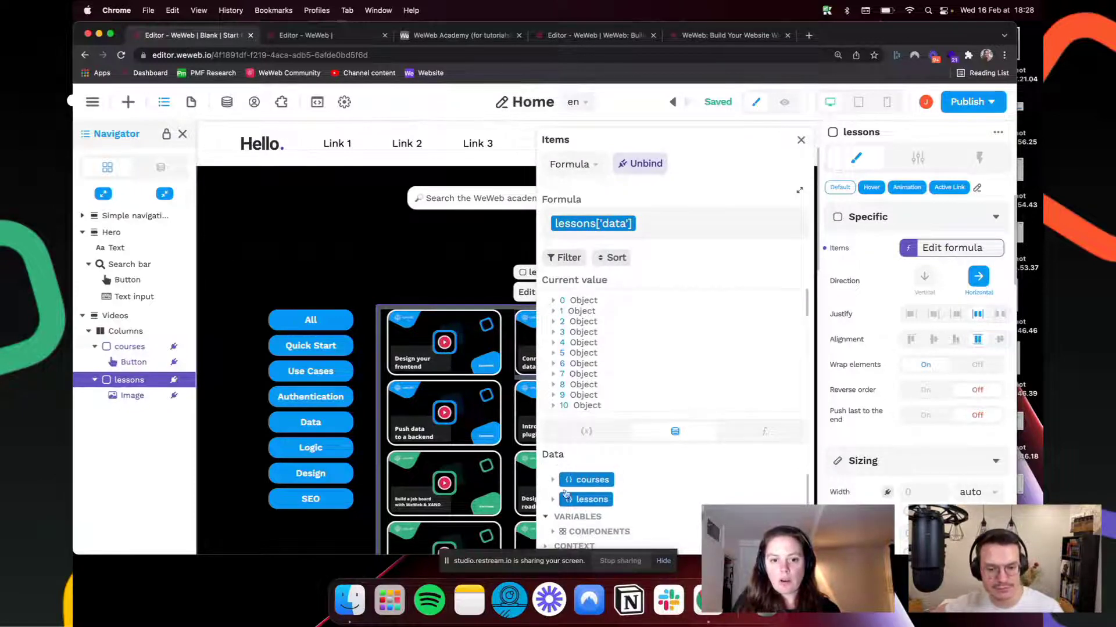
click(554, 501)
scroll(615, 481, down, 3)
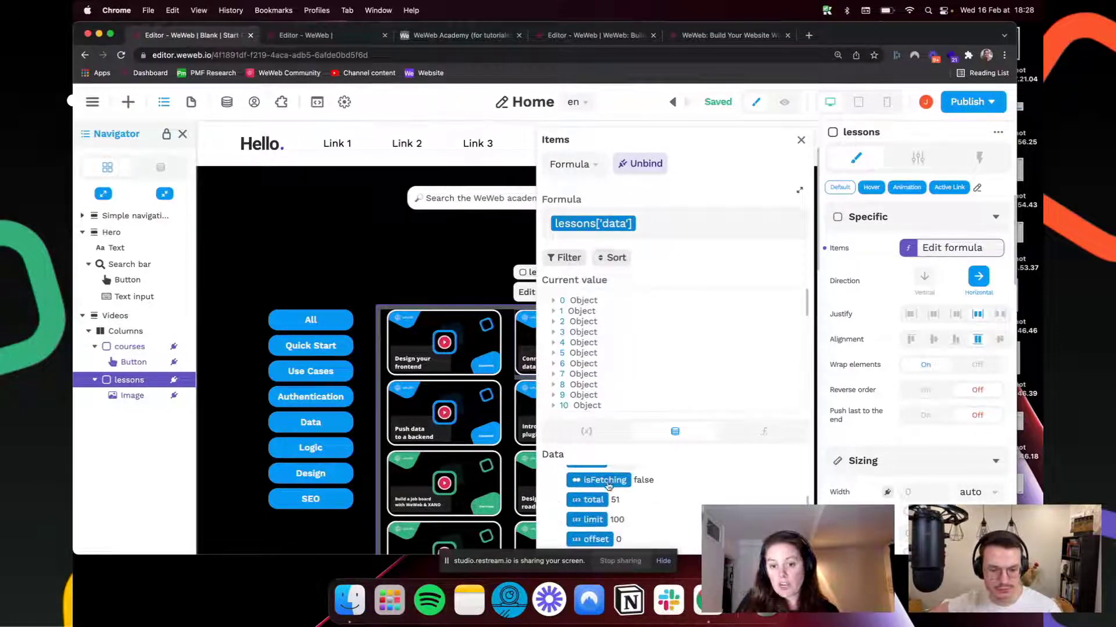
scroll(639, 503, up, 3)
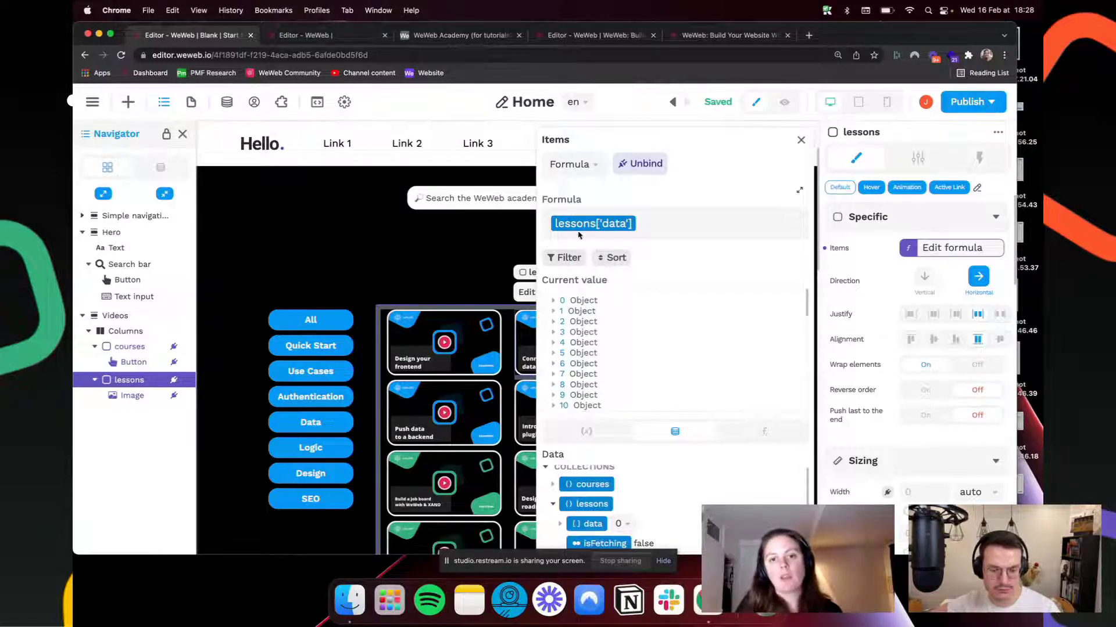
click(553, 302)
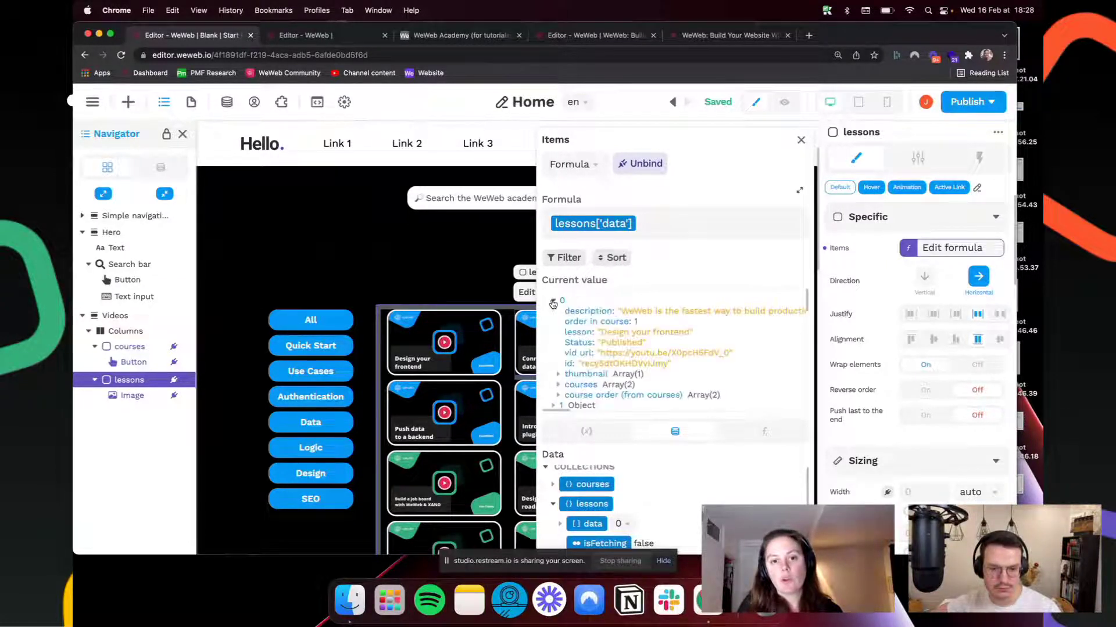
click(553, 302)
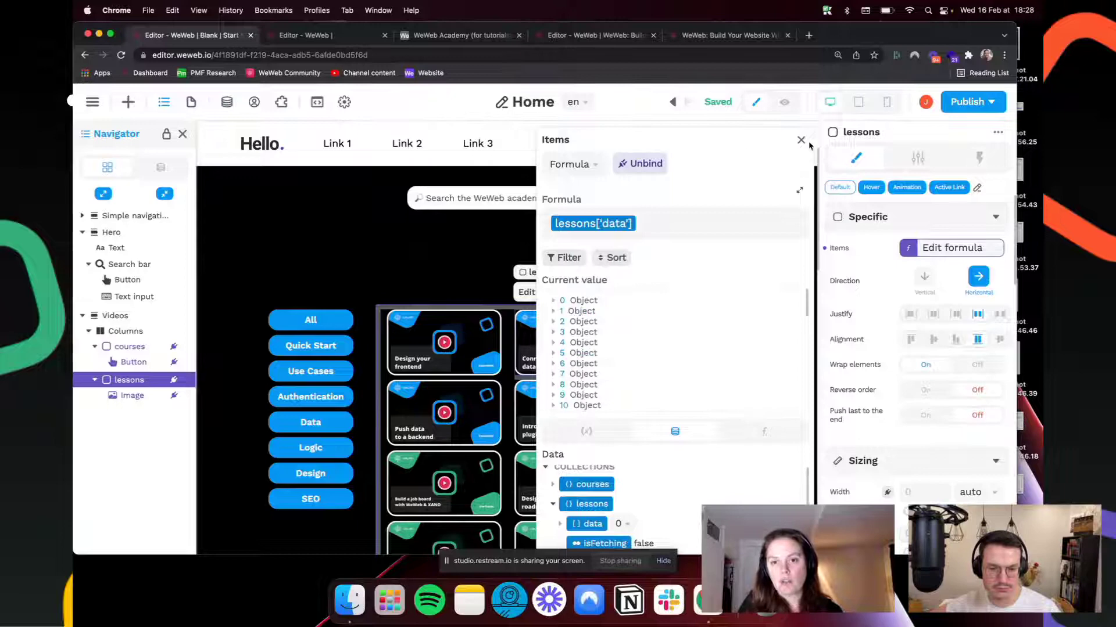
click(801, 141)
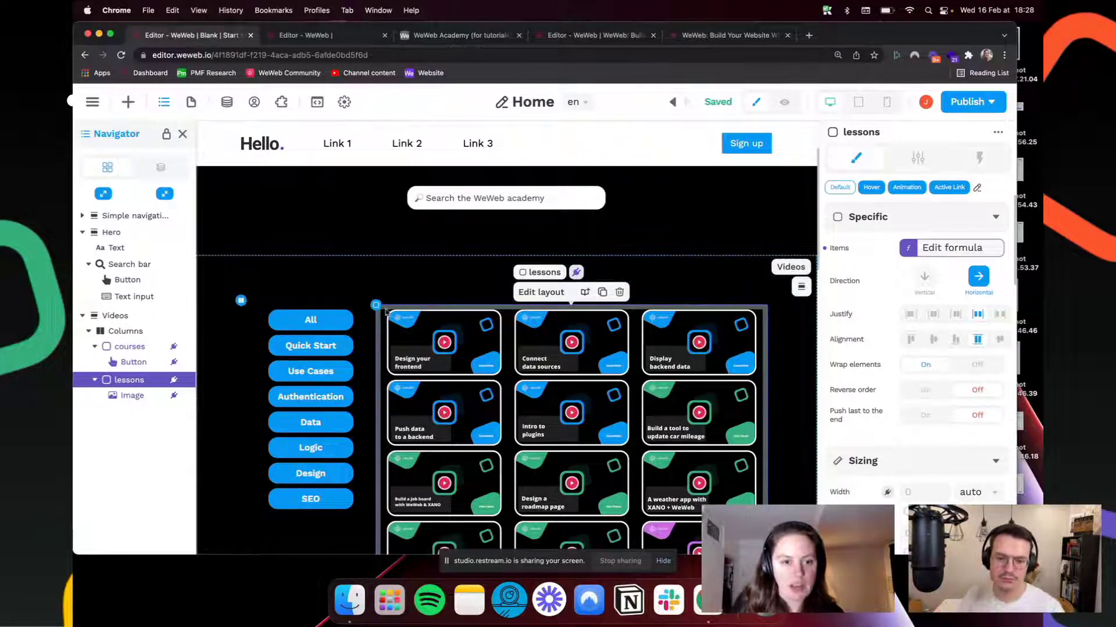
click(227, 103)
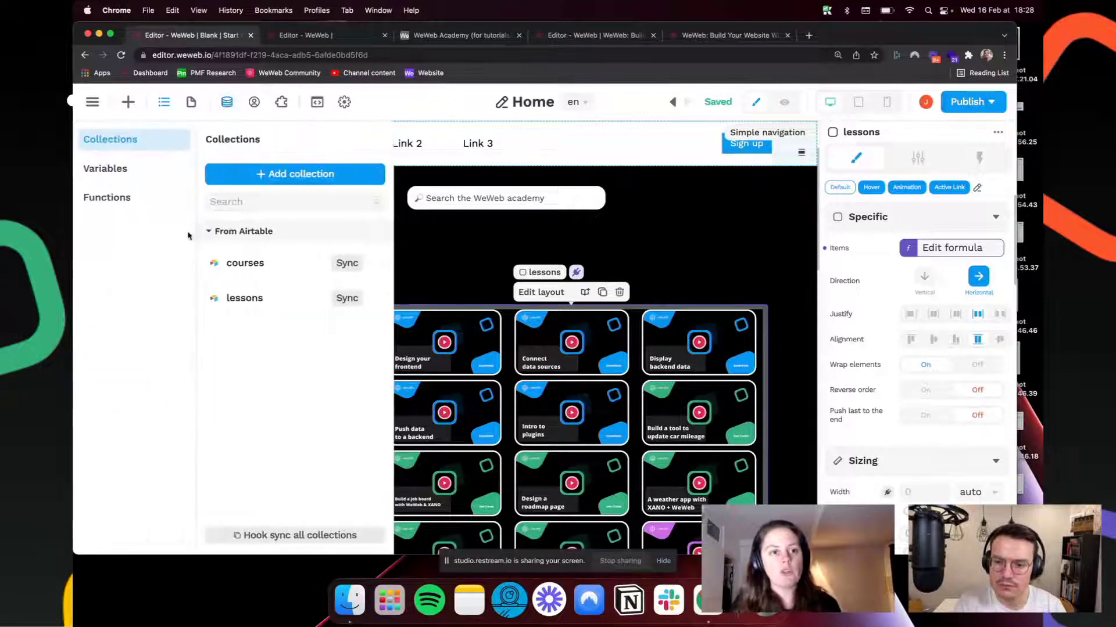
click(105, 169)
click(297, 174)
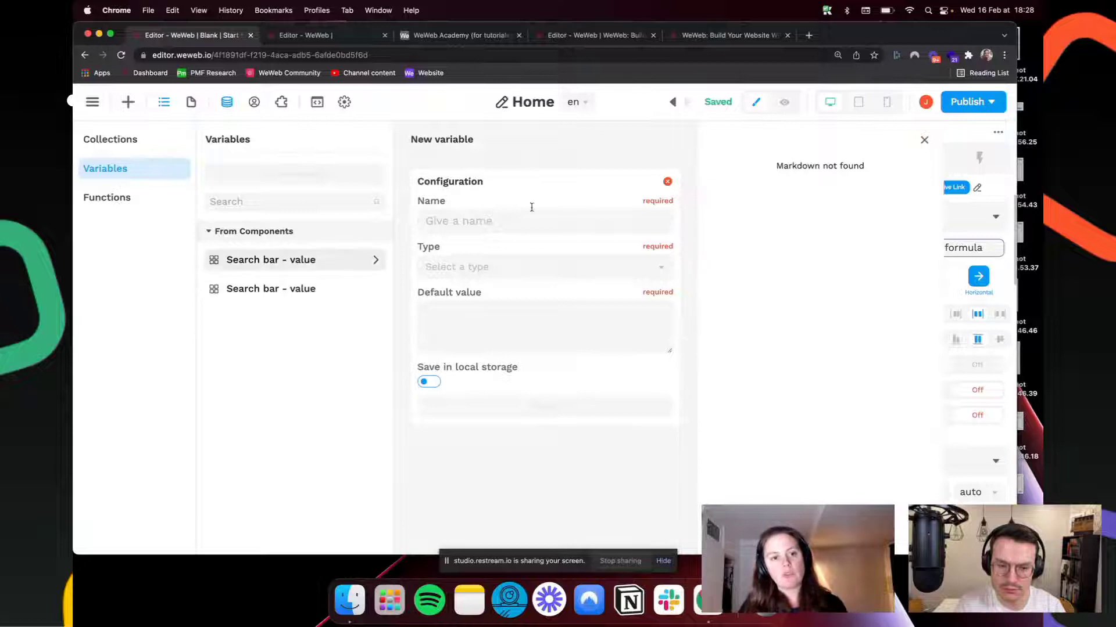
click(924, 141)
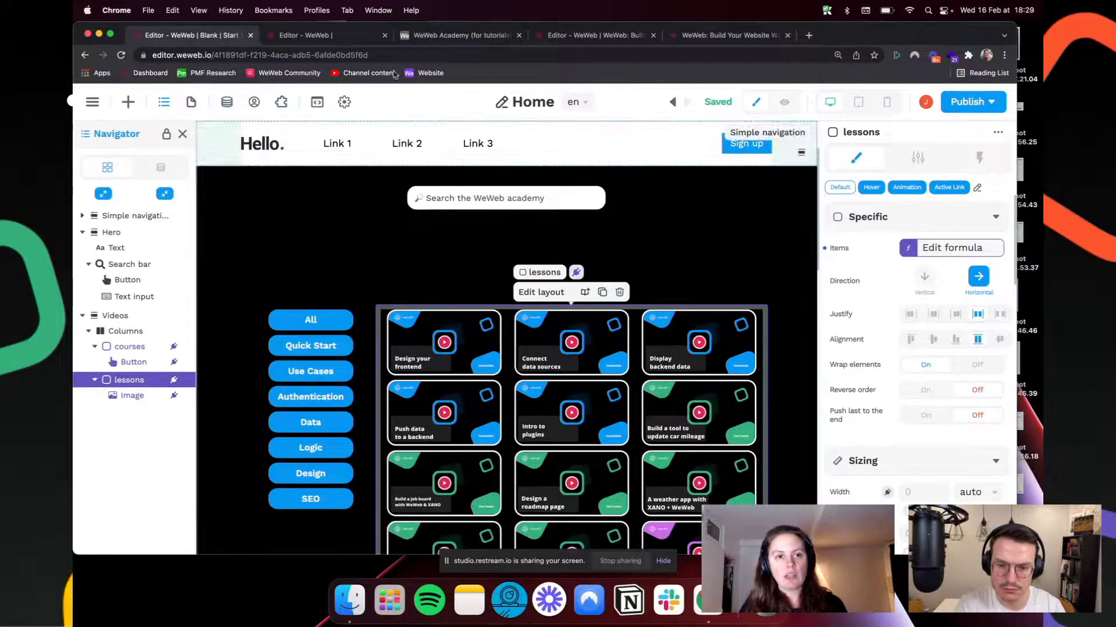
Step: Reload the editor page and create a String variable named searchTerm with an empty default value
click(398, 55)
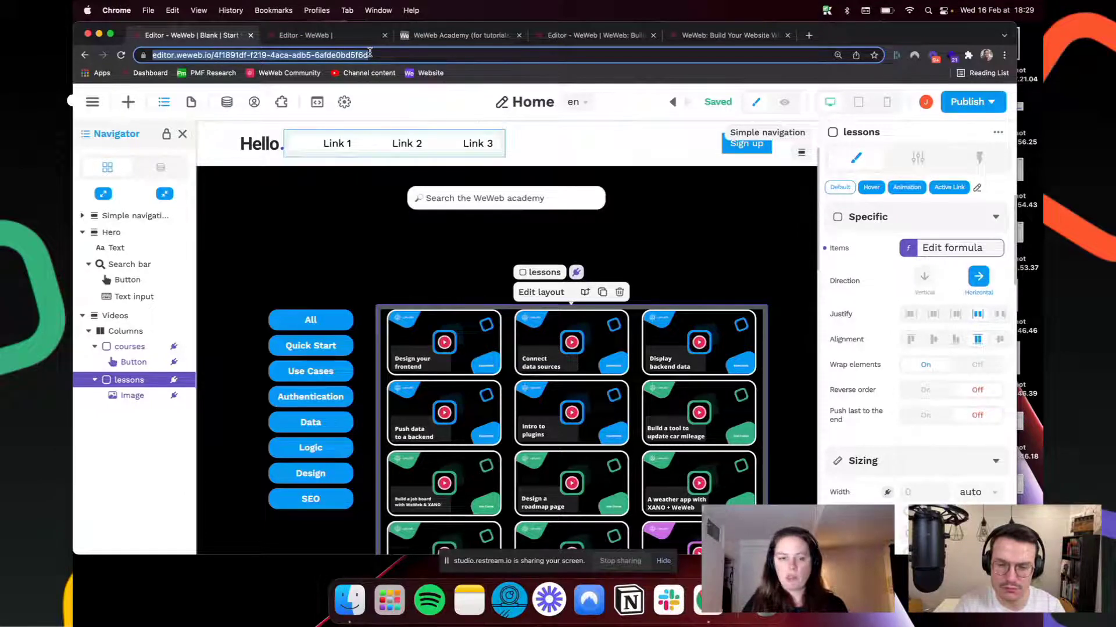
key(Return)
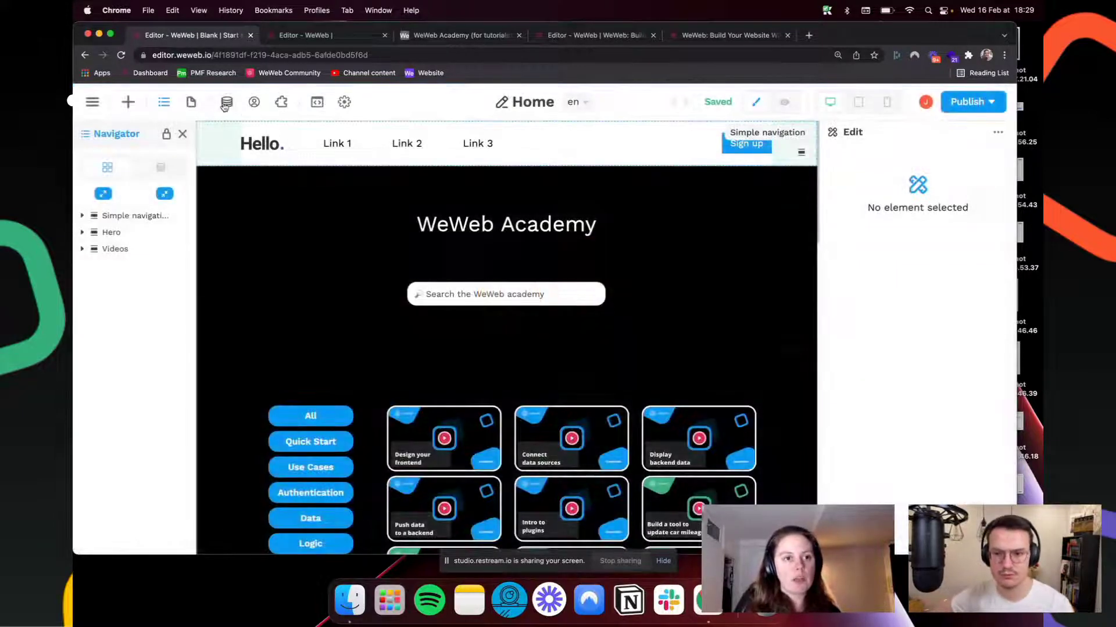
click(227, 102)
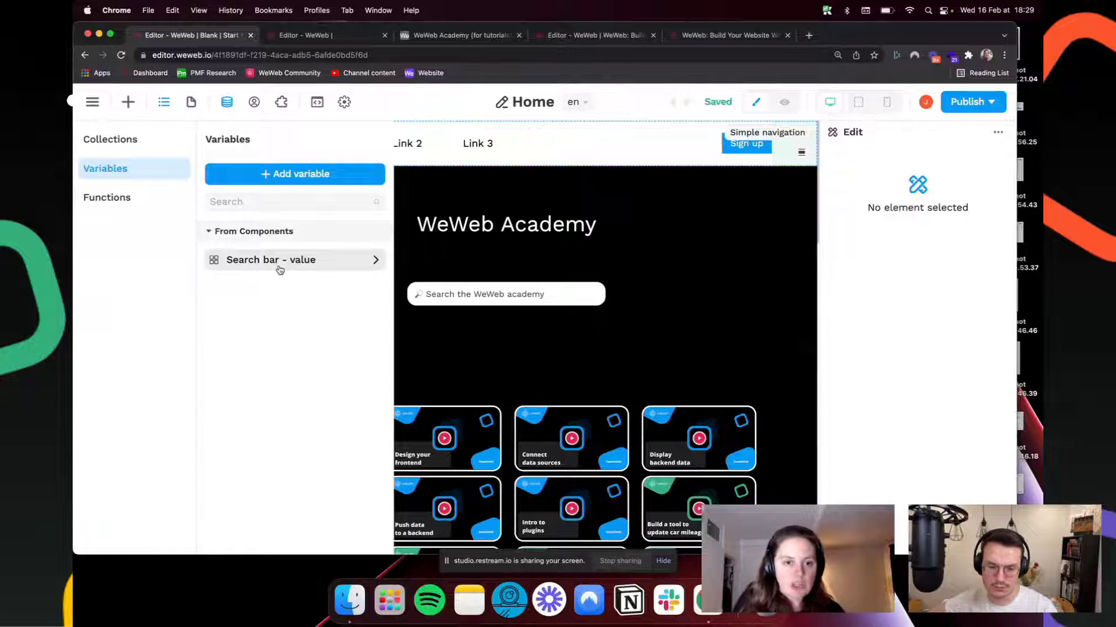
click(312, 174)
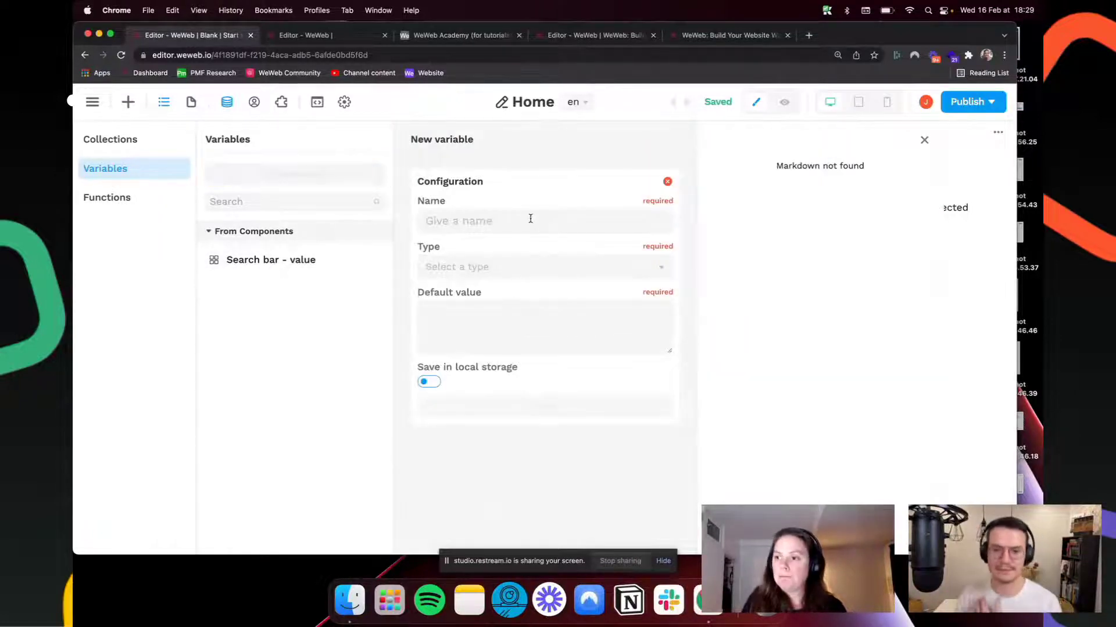
text(search)
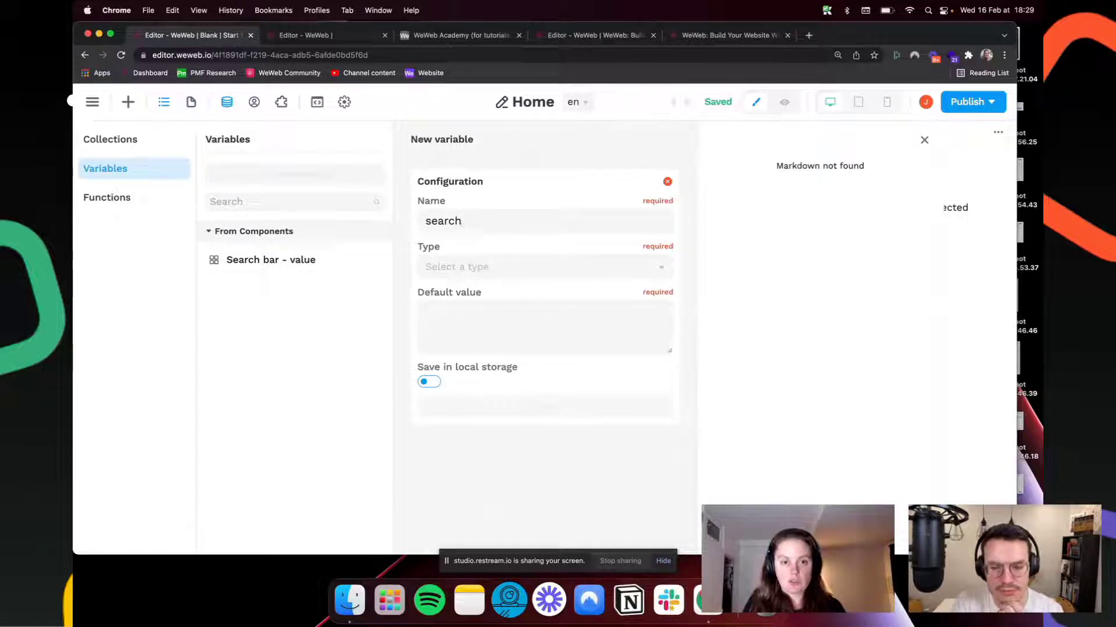
text(Term)
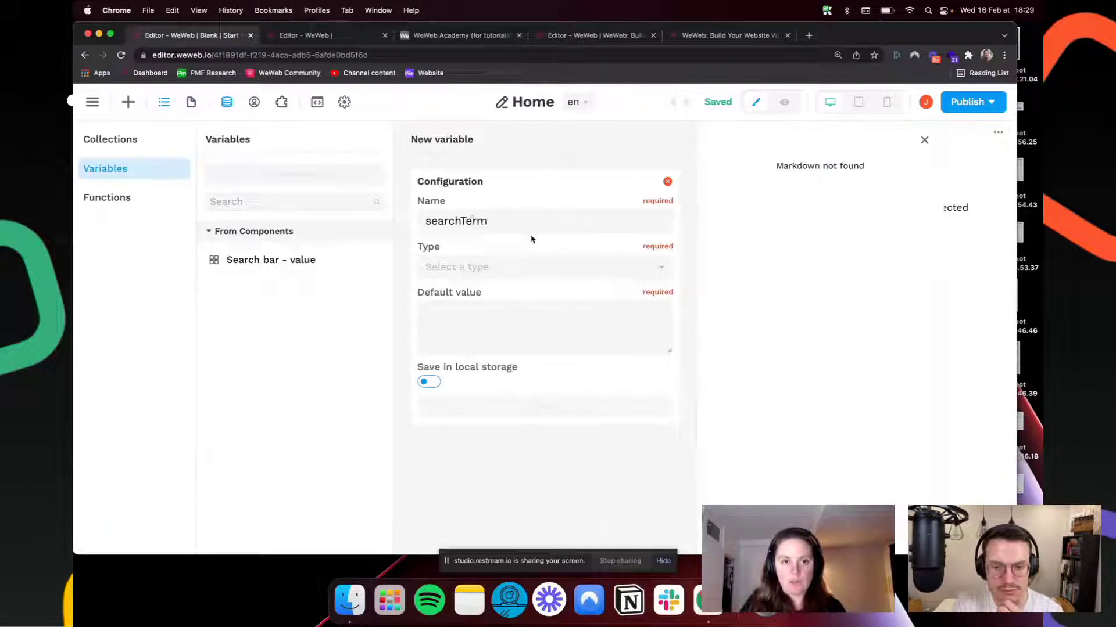
click(533, 272)
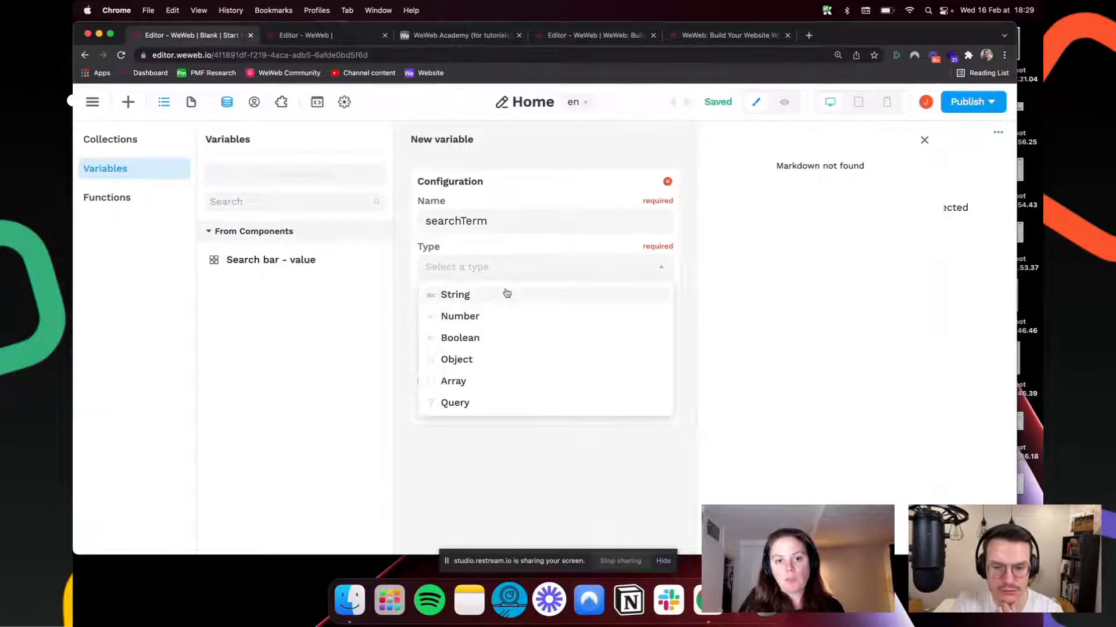
click(507, 293)
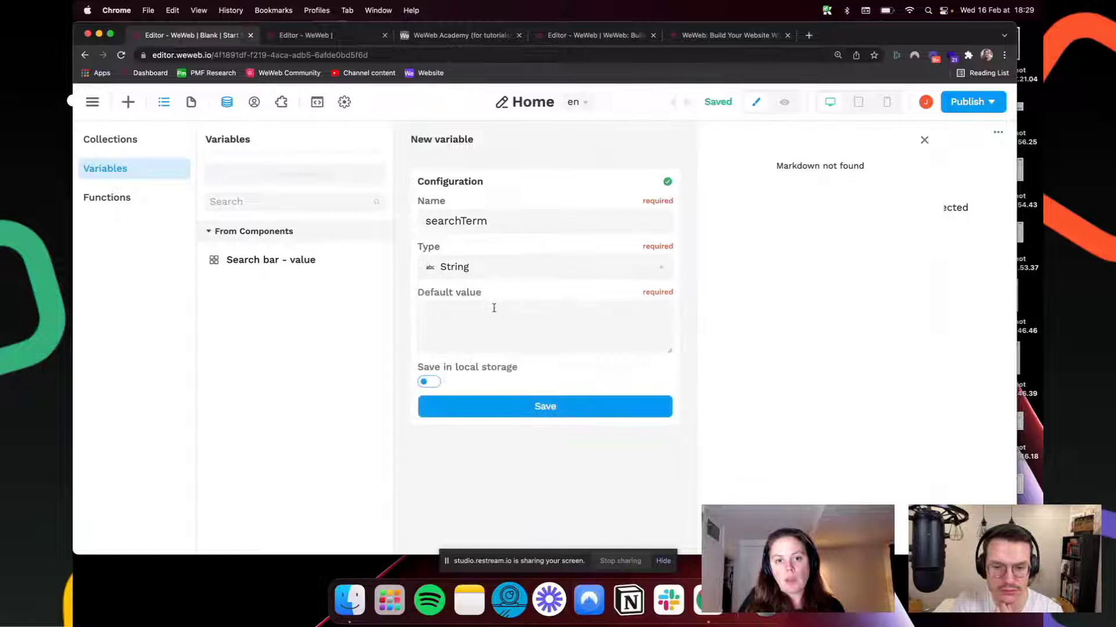
click(528, 408)
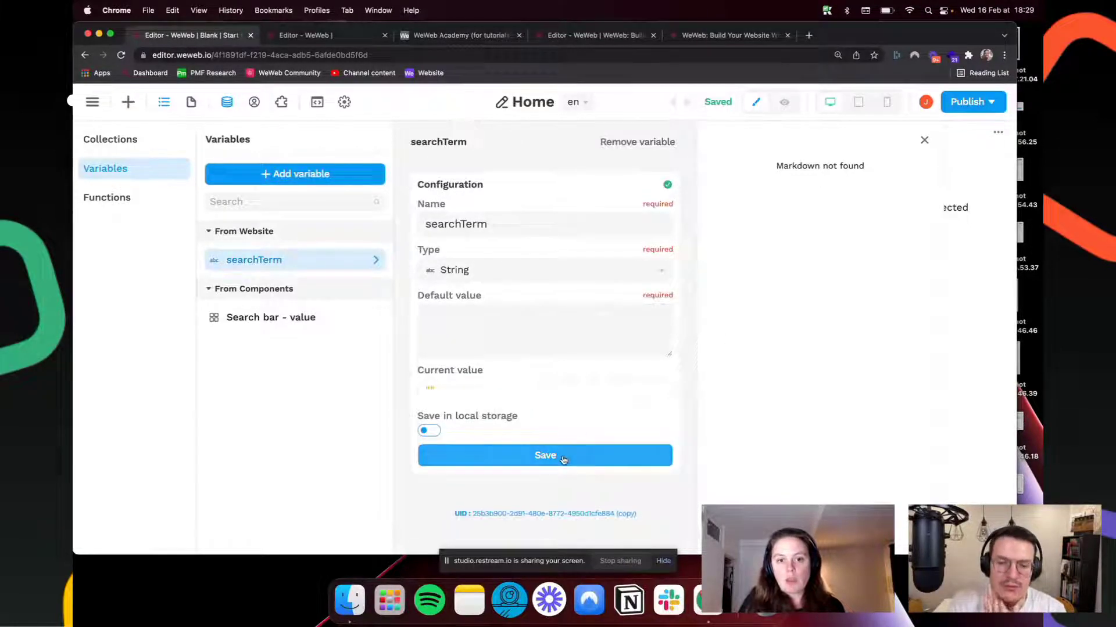
click(925, 138)
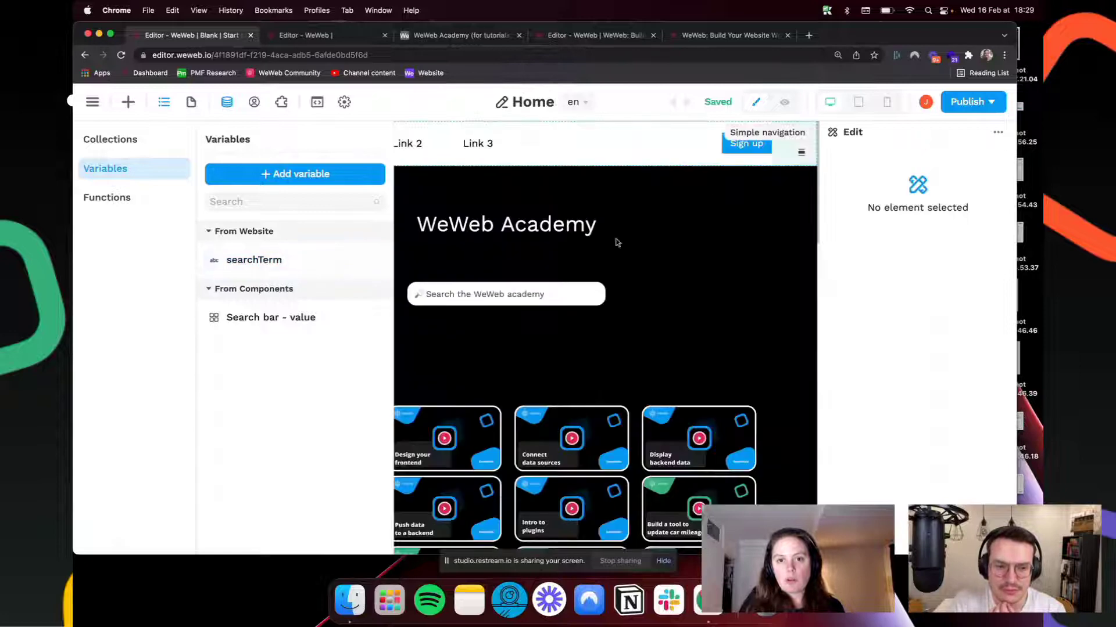
Step: Bind the Search bar element's Init value to the global variable searchTerm
click(520, 300)
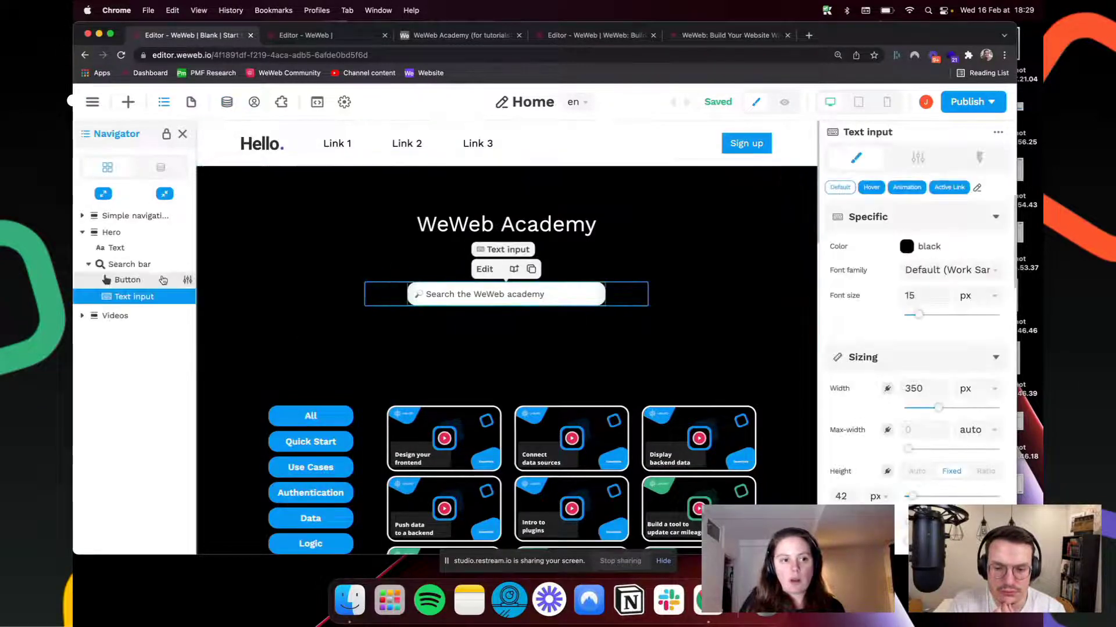
click(129, 265)
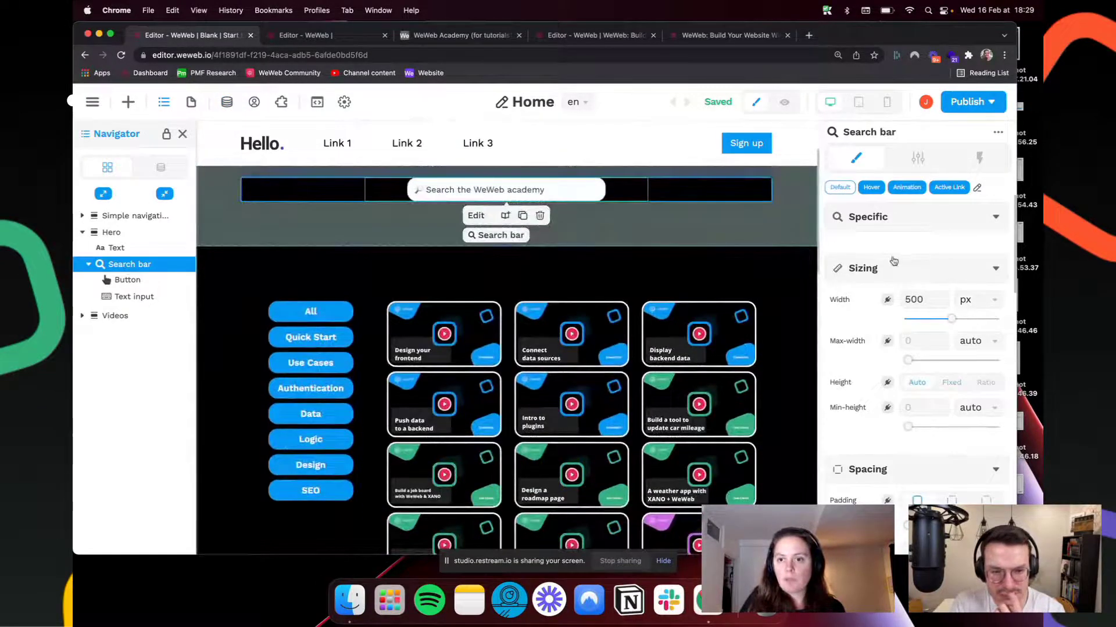
click(915, 157)
click(887, 227)
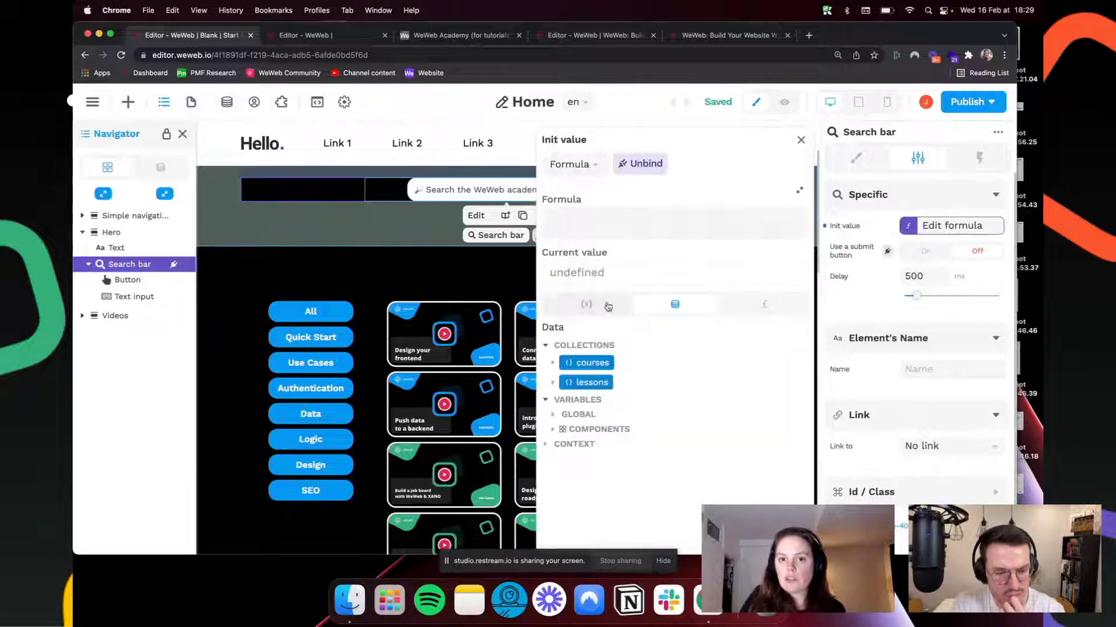
click(558, 415)
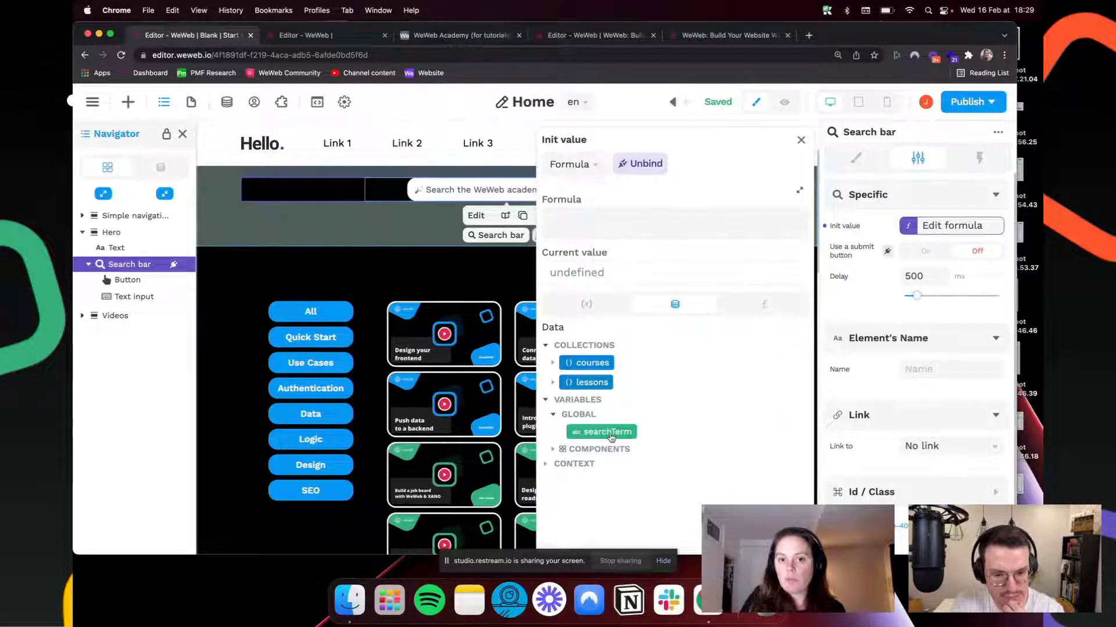
click(607, 432)
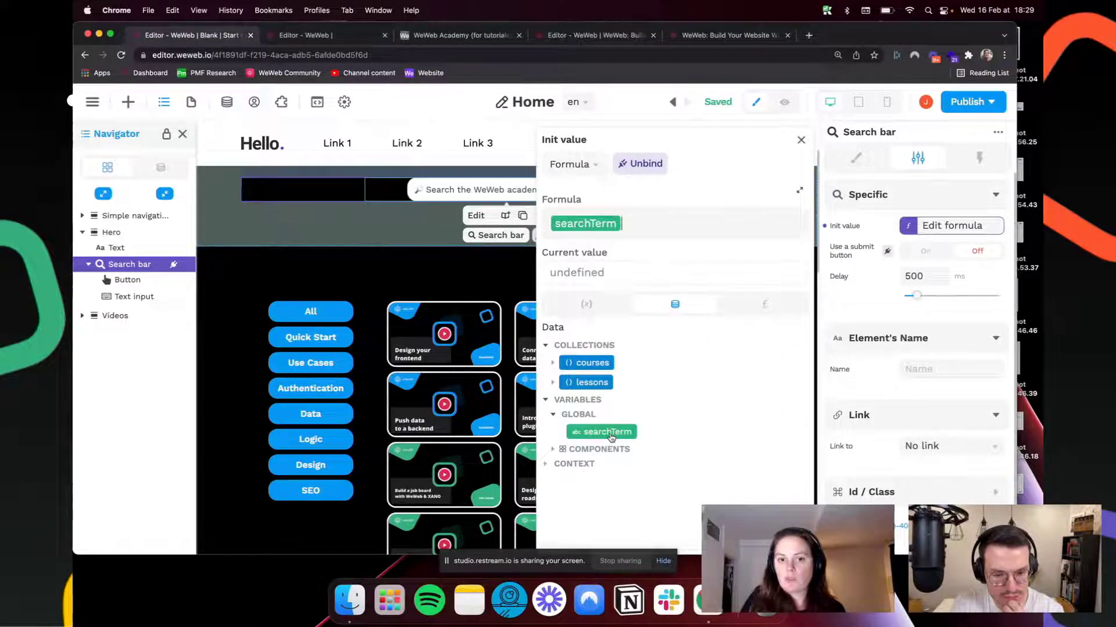
click(800, 142)
Step: Create a String variable named selectedCourse with the default value All
click(227, 102)
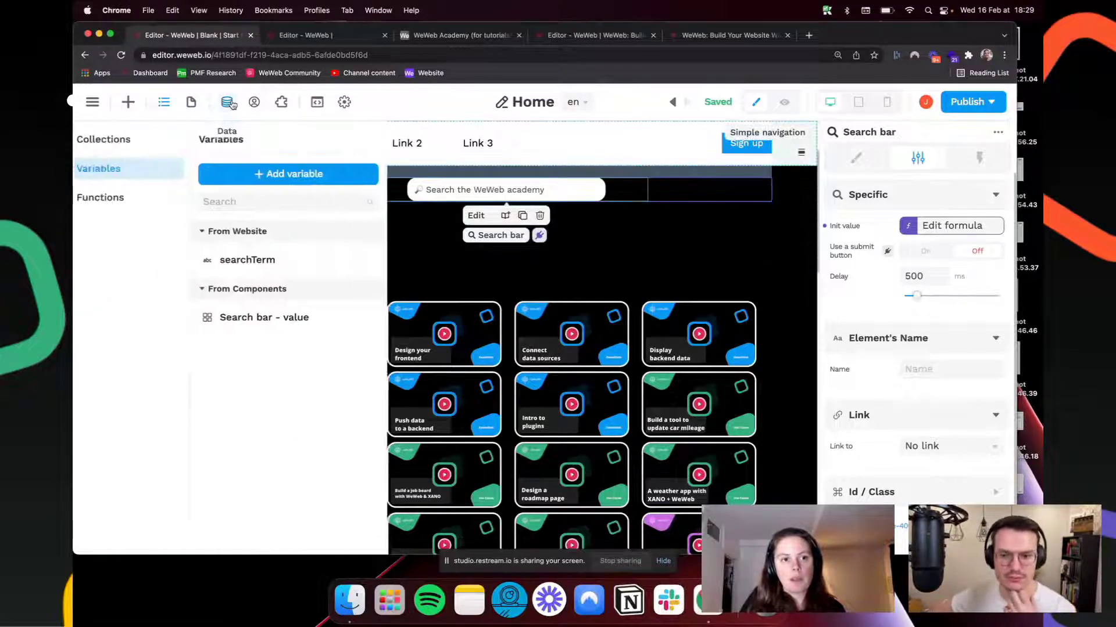
click(280, 177)
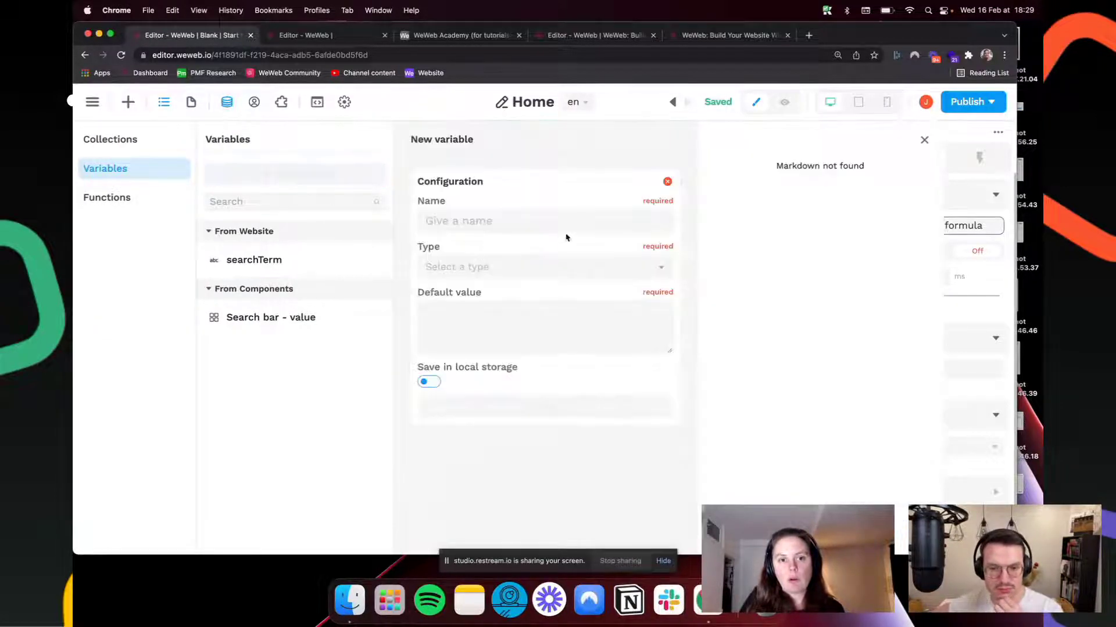
click(551, 224)
text(sele)
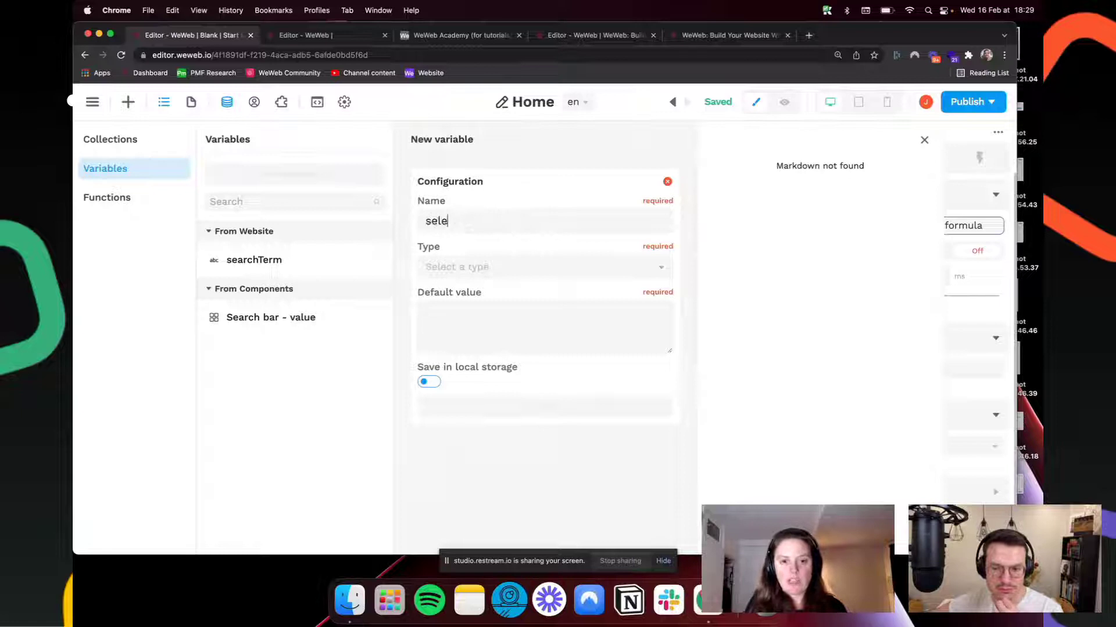
text(ctedCourse)
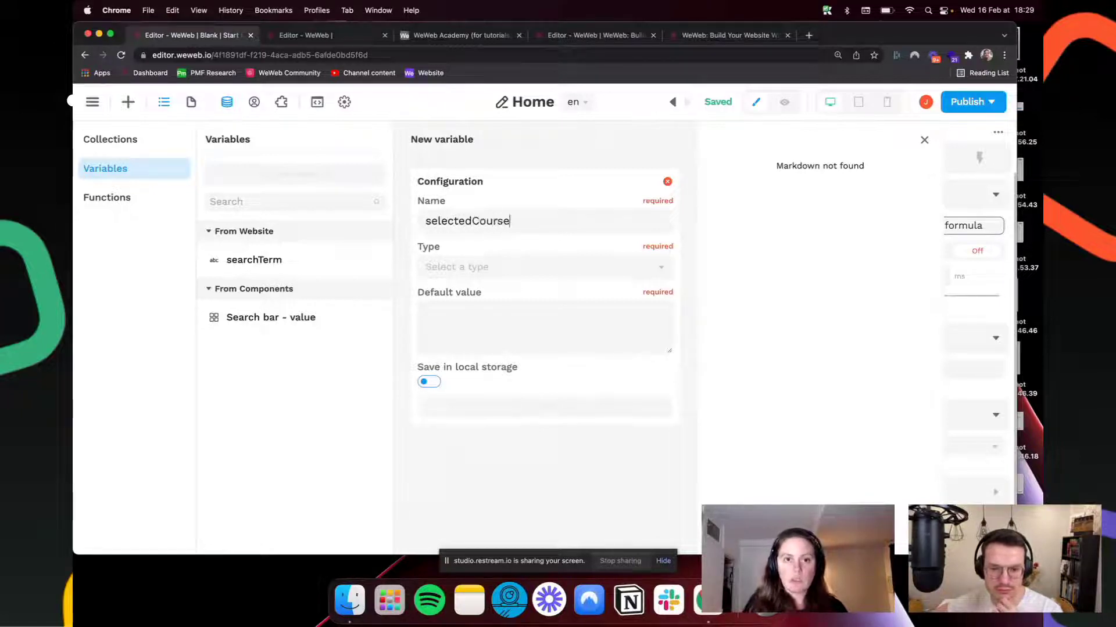
click(524, 273)
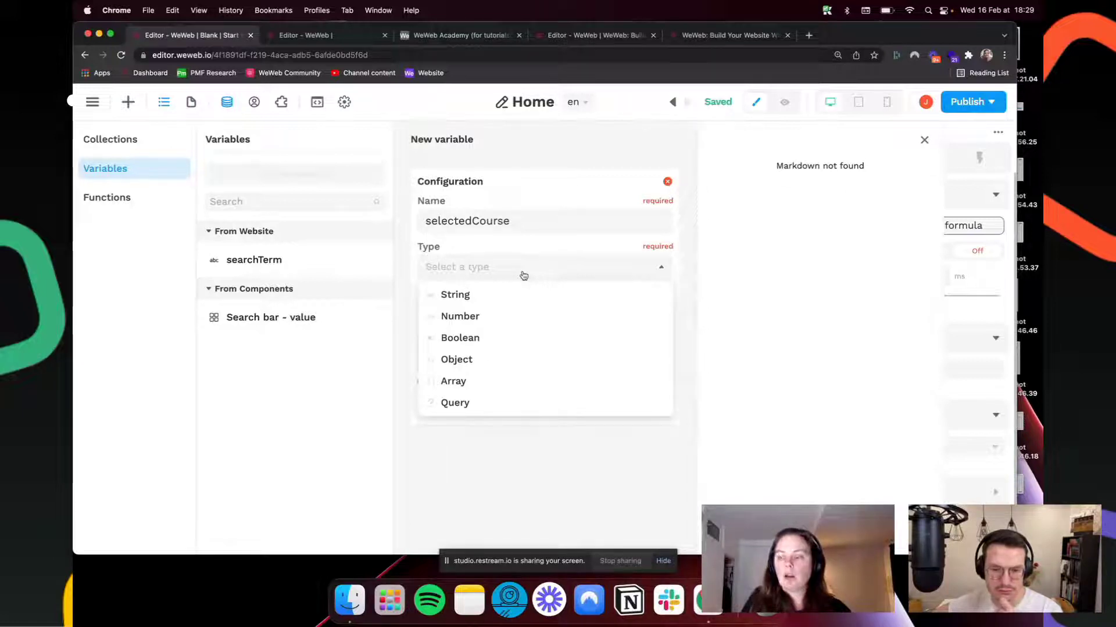
click(463, 295)
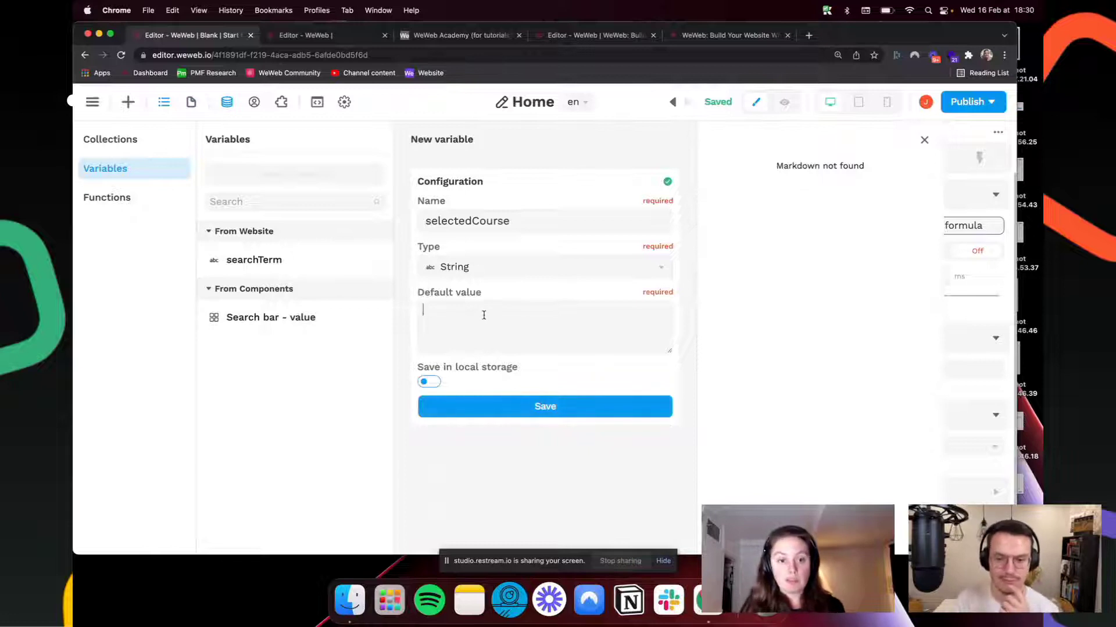
click(531, 405)
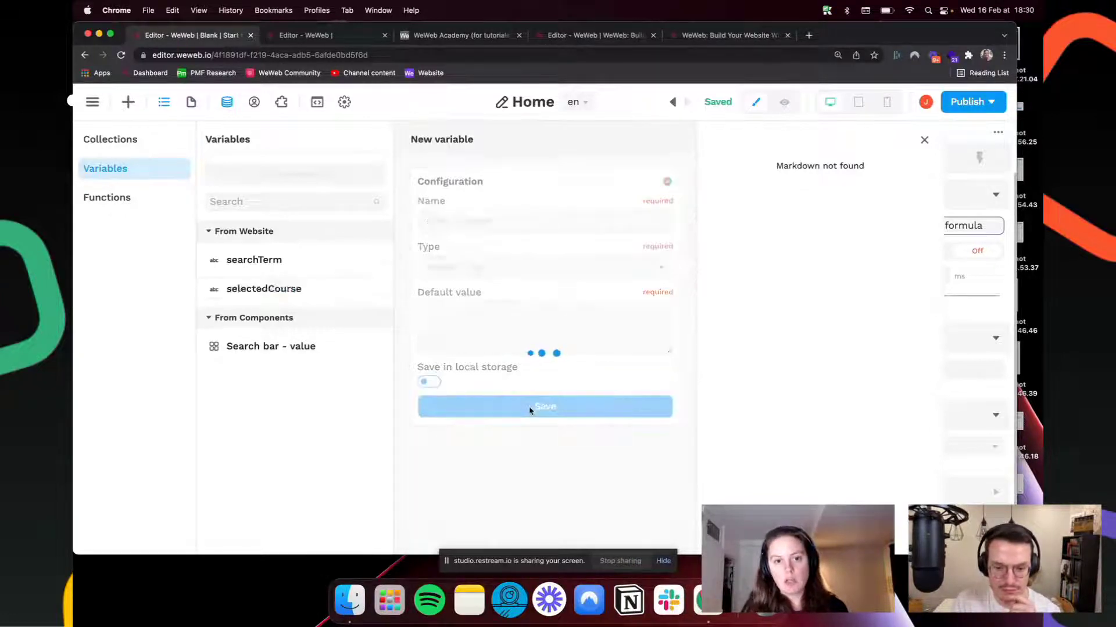
click(925, 141)
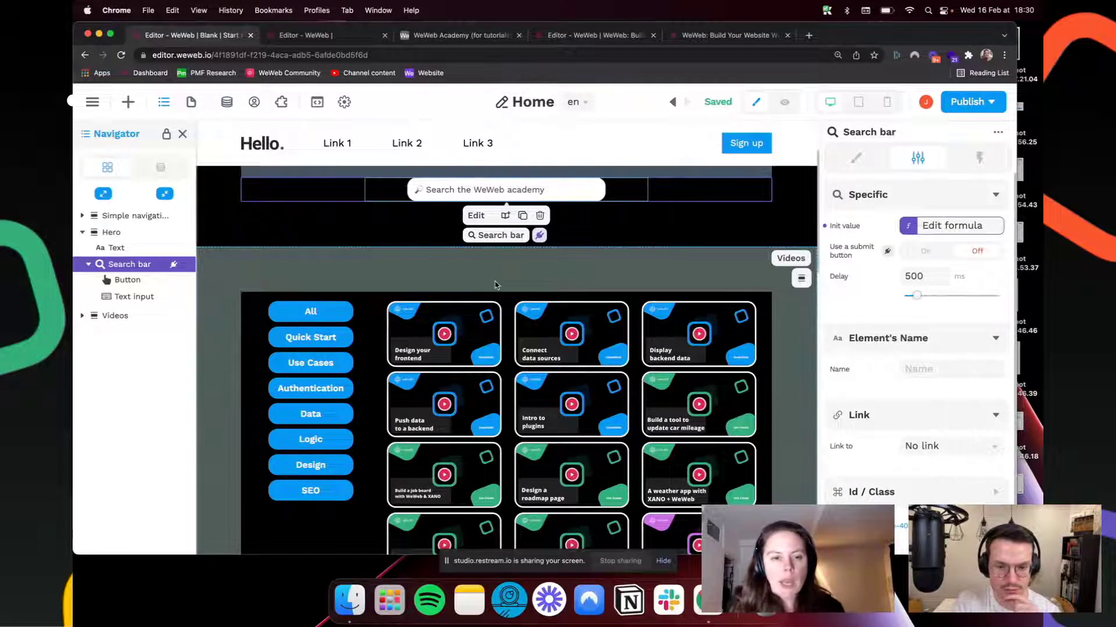
Step: Switch to the WeWeb Academy base in Airtable and examine the courses assigned to the published lessons
scroll(491, 325, down, 1)
scroll(492, 323, up, 1)
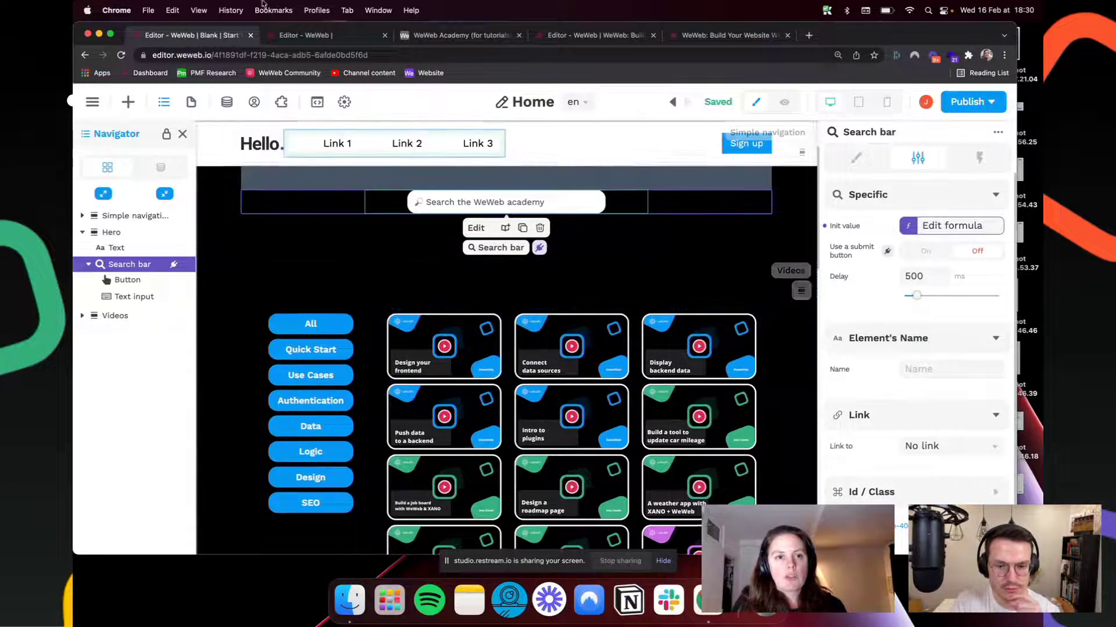
click(454, 36)
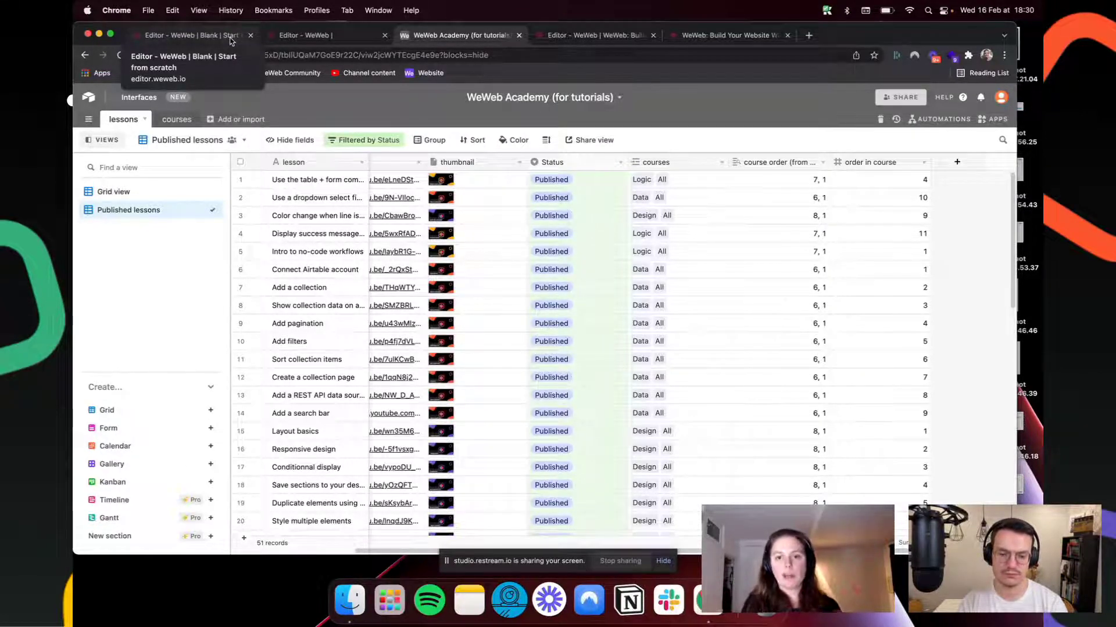
Step: On the published WeWeb Academy page, clear the search term and look through the full list of lesson thumbnails
click(726, 36)
key(BackSpace)
key(BackSpace)
key(BackSpace)
key(BackSpace)
key(BackSpace)
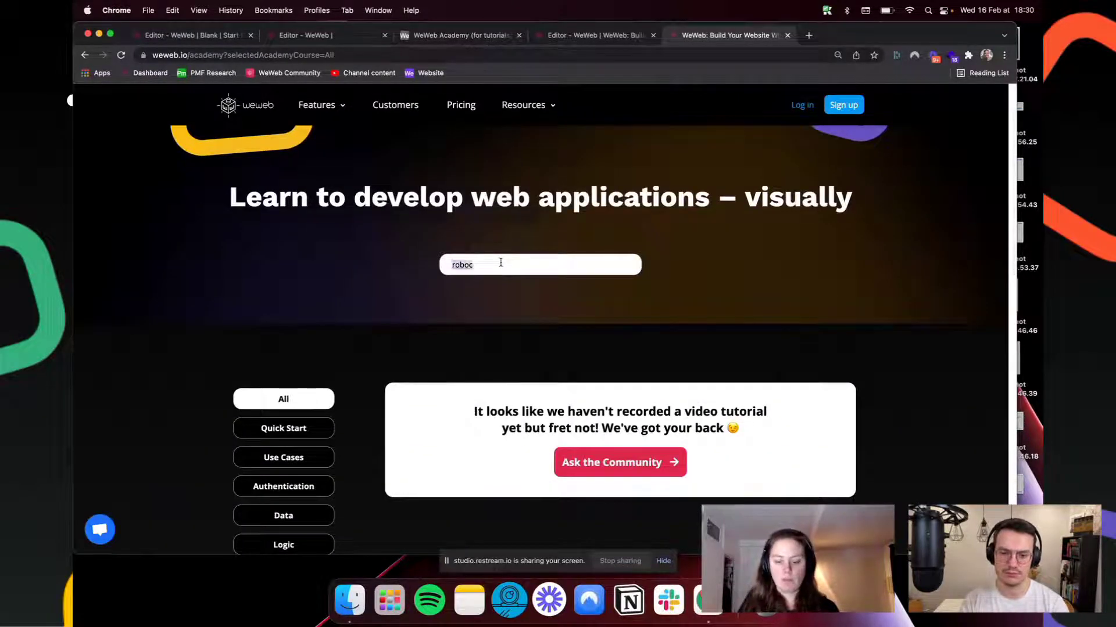
scroll(507, 360, down, 20)
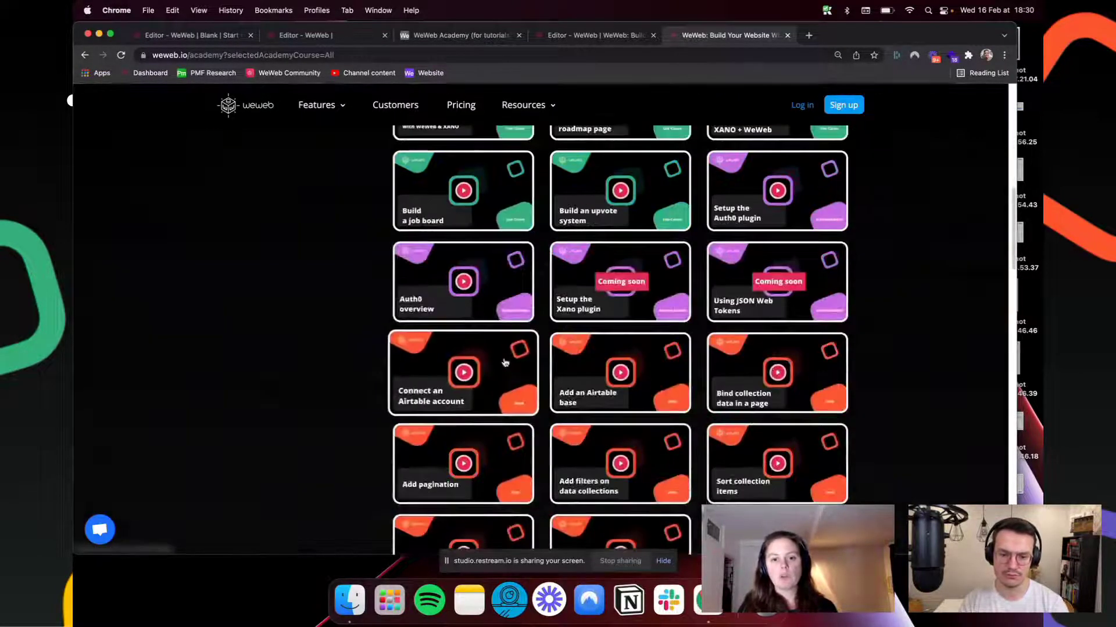
scroll(505, 364, up, 5)
scroll(505, 363, up, 15)
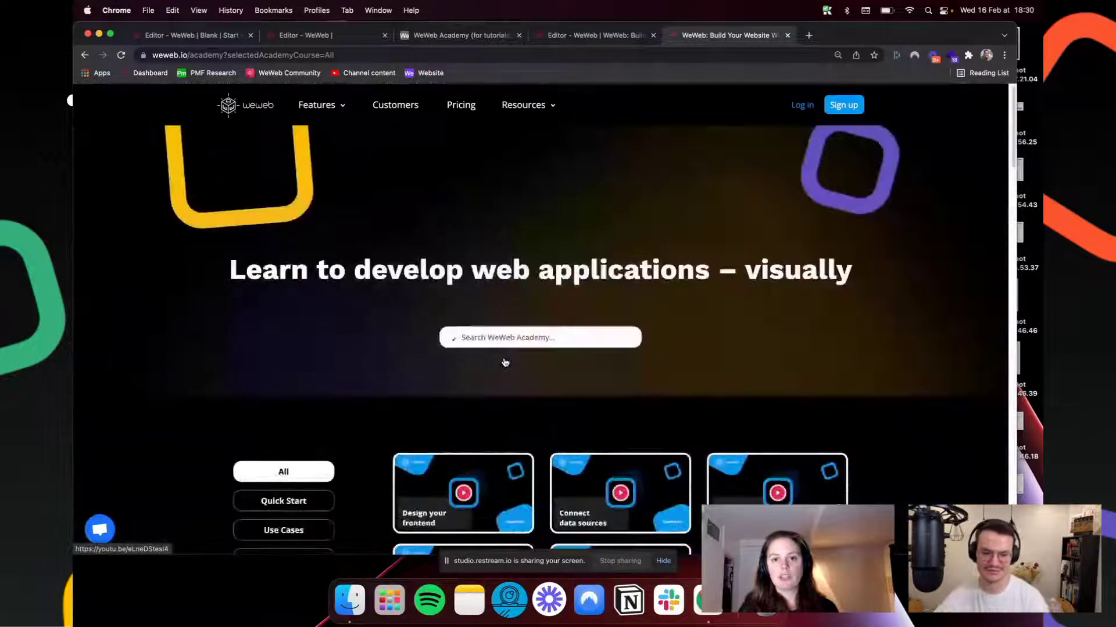
Step: Return to the WeWeb editor, preview the page, search for "xano" while checking the variable values, and clear the search
click(217, 37)
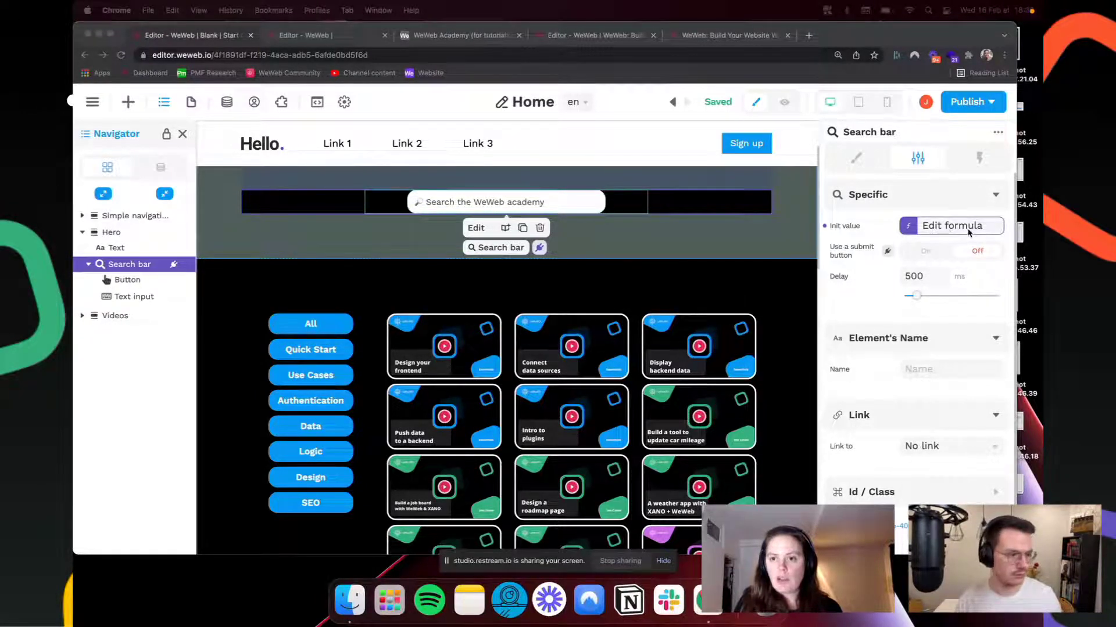
click(784, 101)
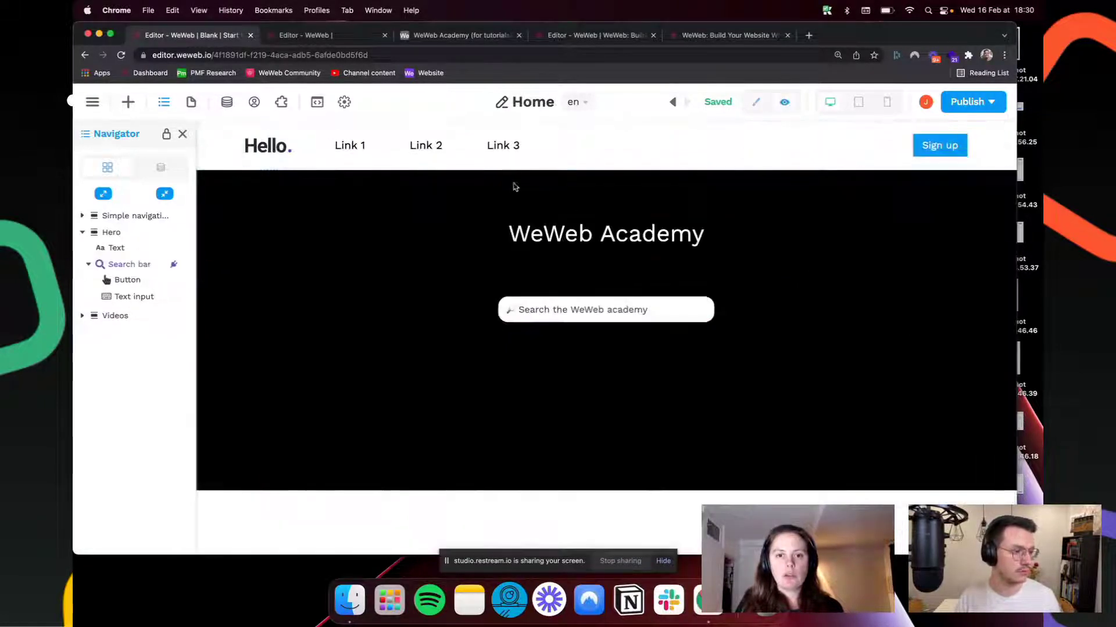
click(584, 312)
text(xano)
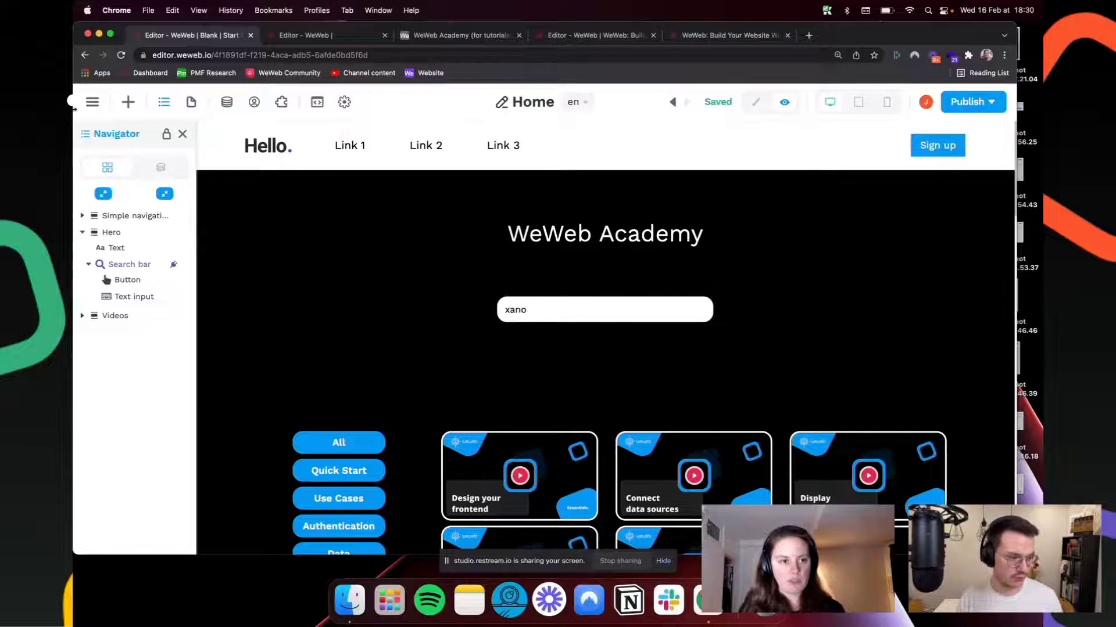
click(161, 167)
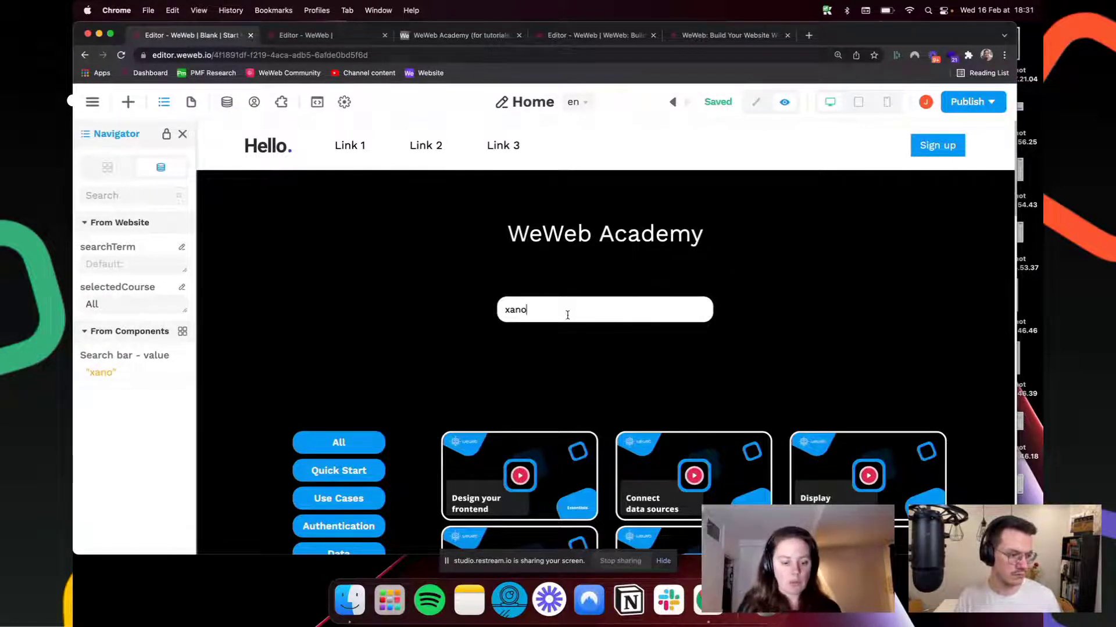
key(super+a)
key(BackSpace)
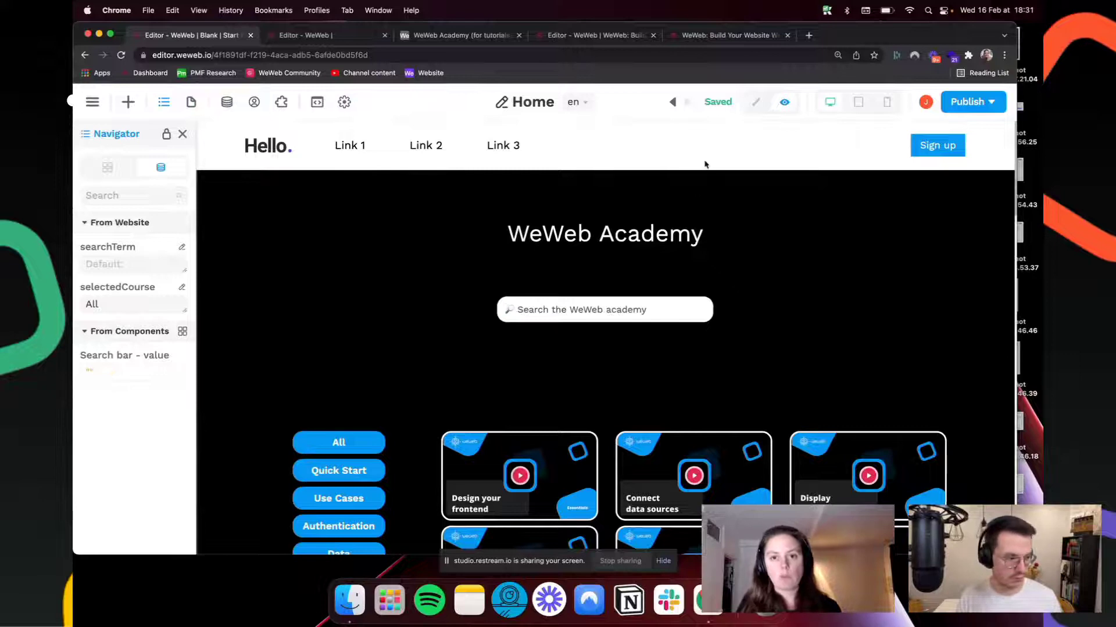
Step: Return to edit mode and add a workflow with the On change trigger to the Search bar element
click(756, 102)
click(444, 292)
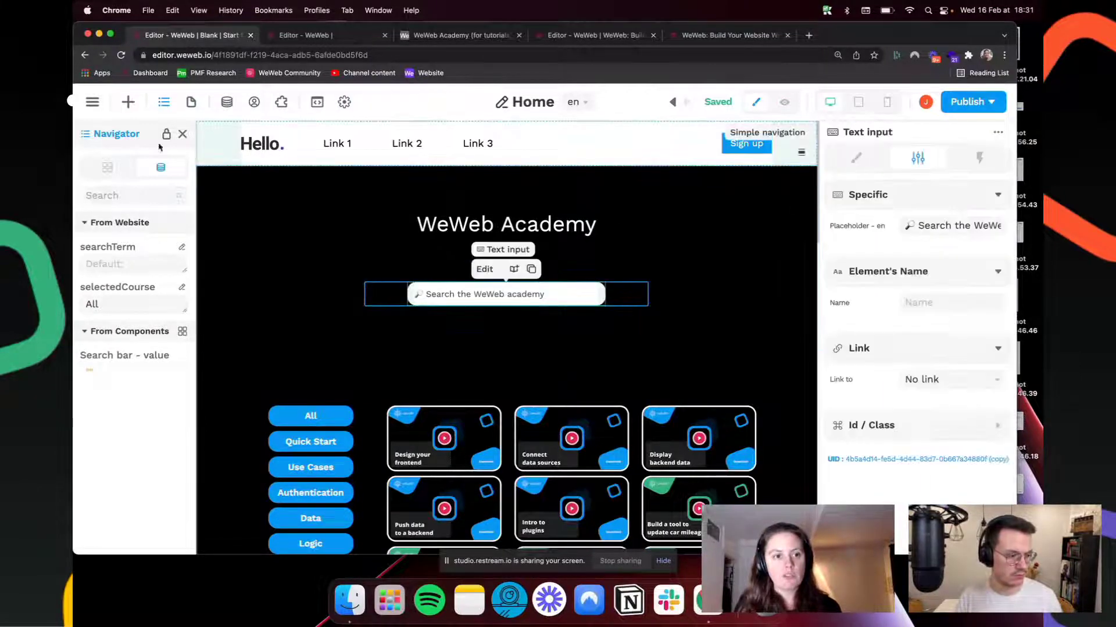
click(108, 167)
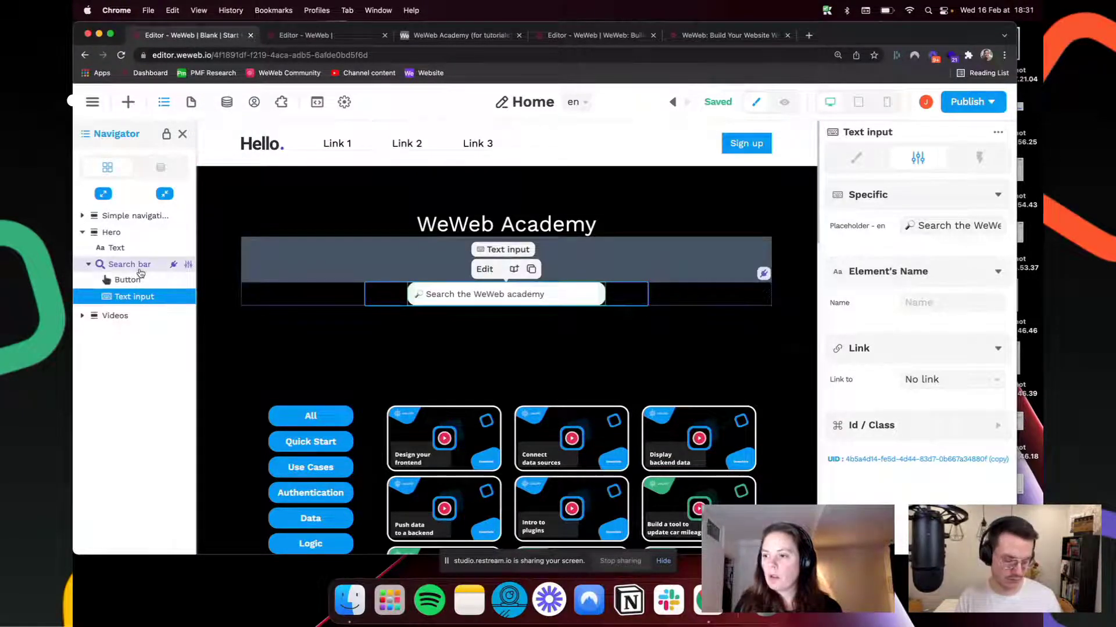
click(137, 266)
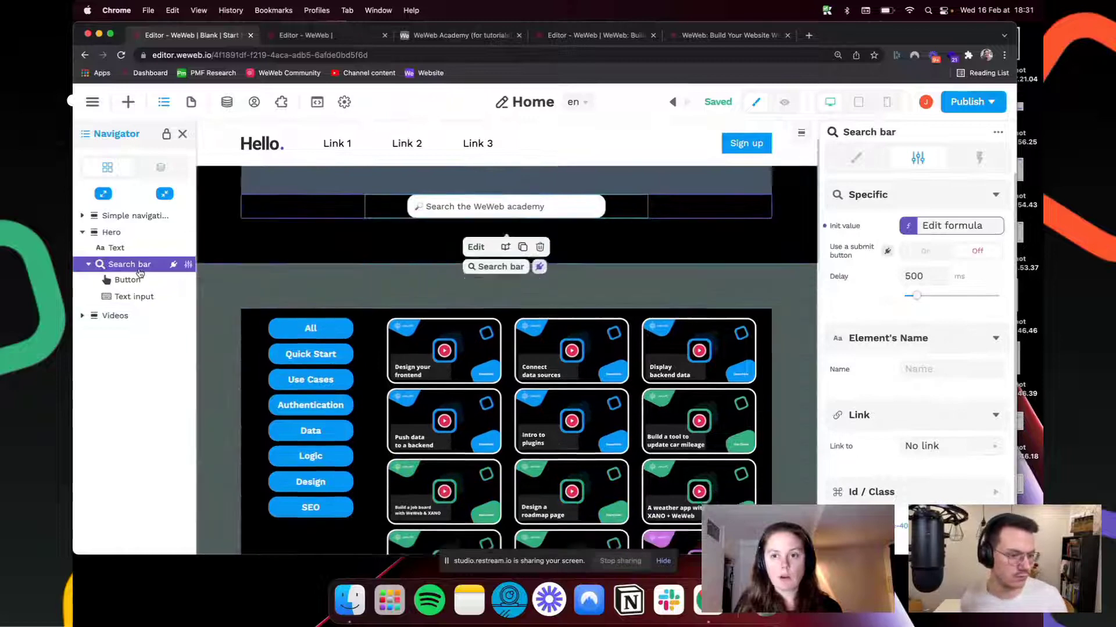
click(979, 158)
click(921, 327)
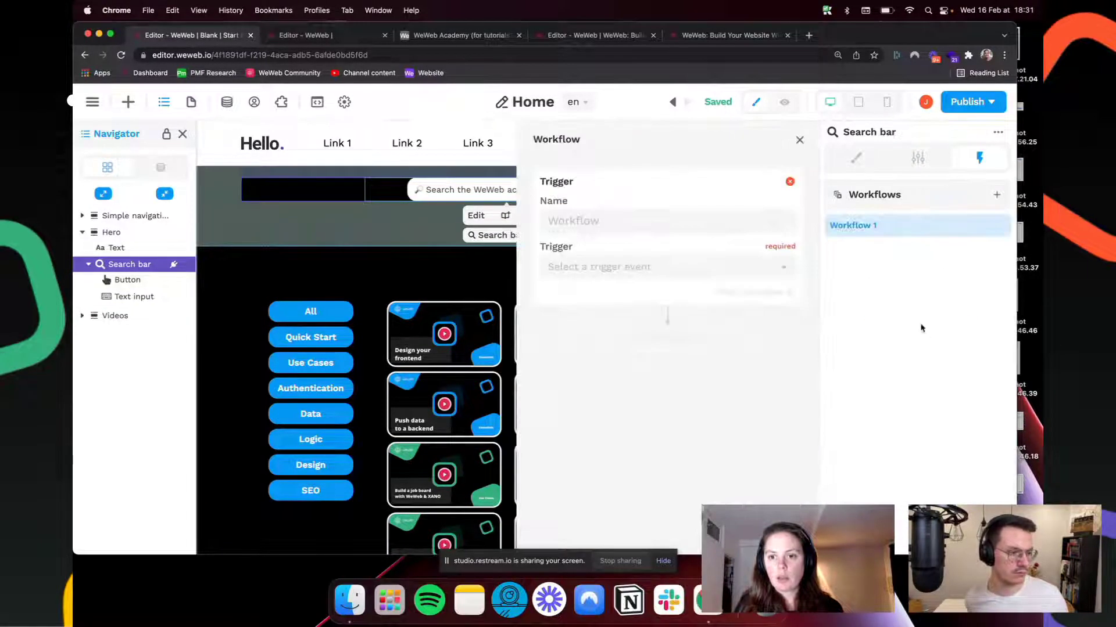
click(619, 268)
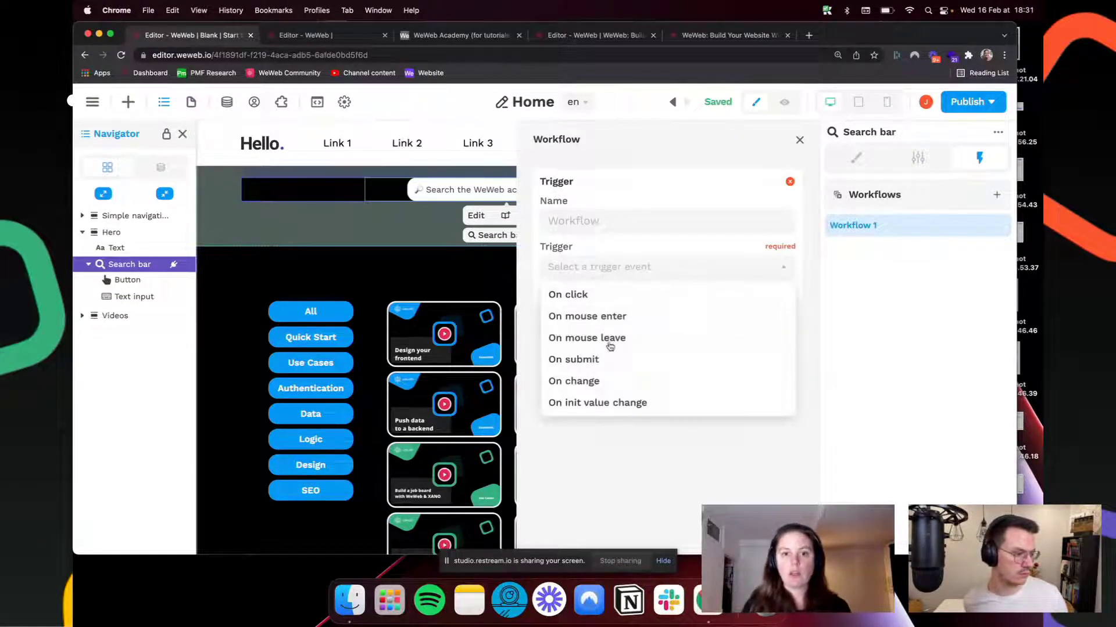
click(608, 381)
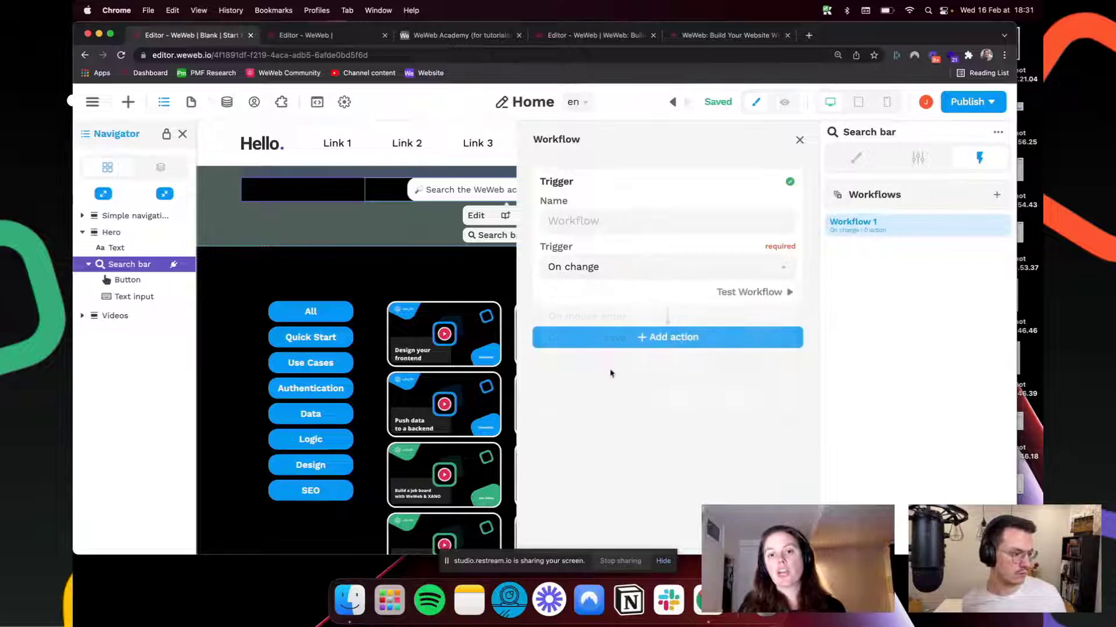
Step: Add a Change variable value action to the Search bar workflow, targeting the searchTerm variable
click(650, 347)
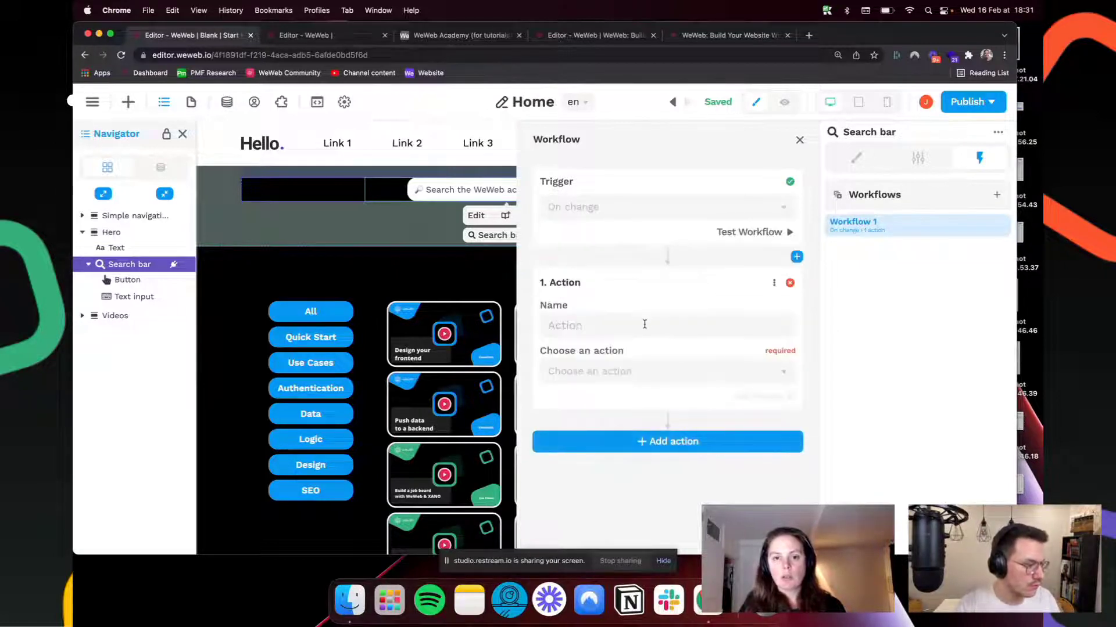
click(630, 374)
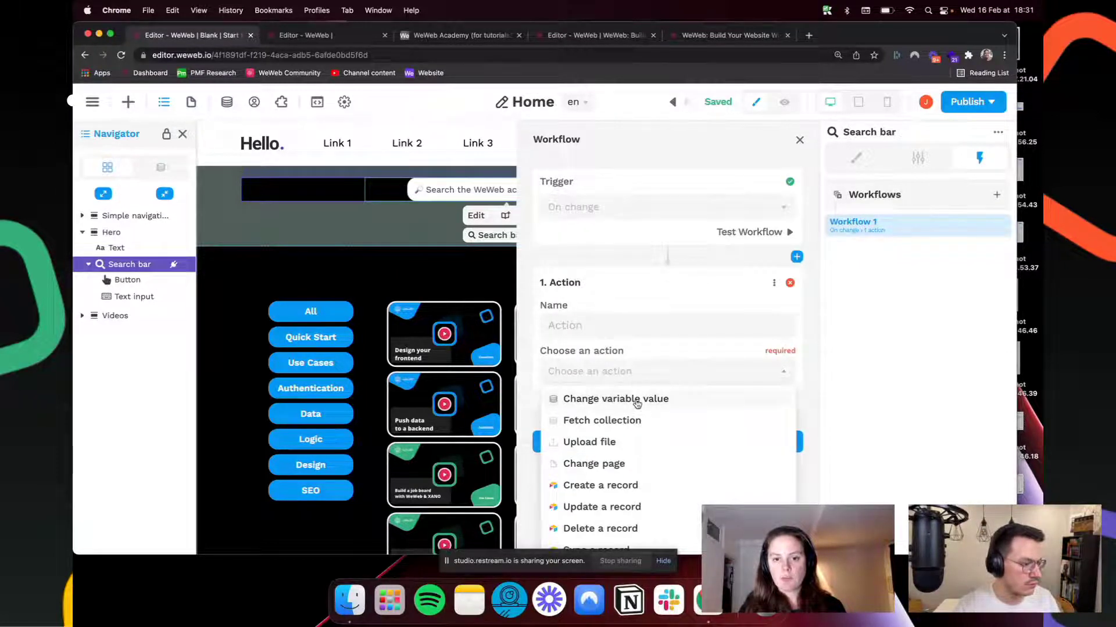
click(637, 400)
click(632, 417)
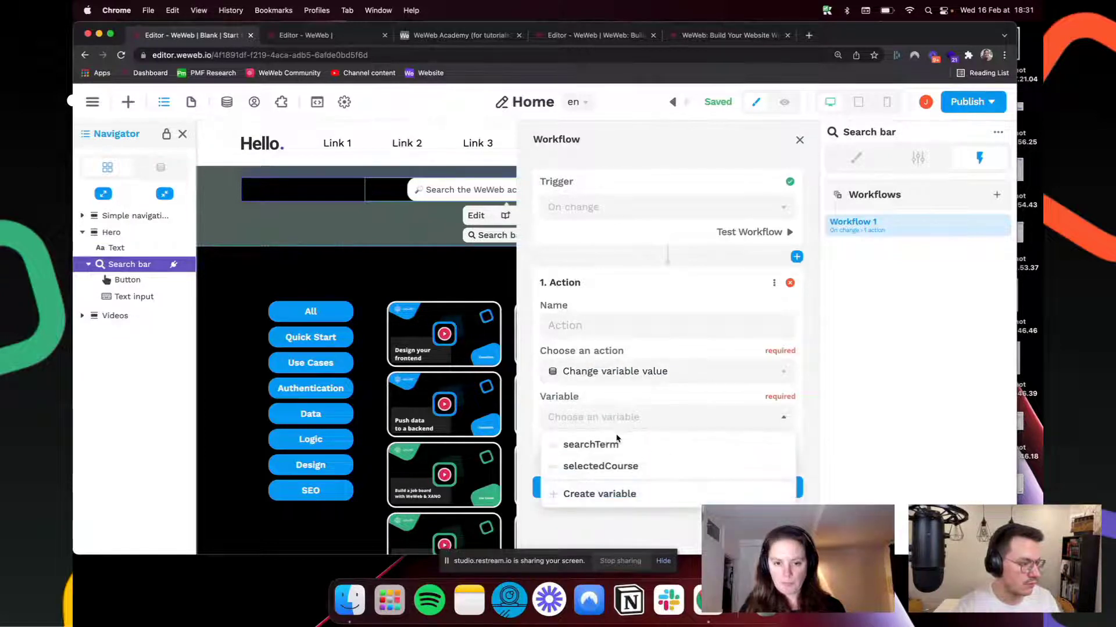
click(616, 444)
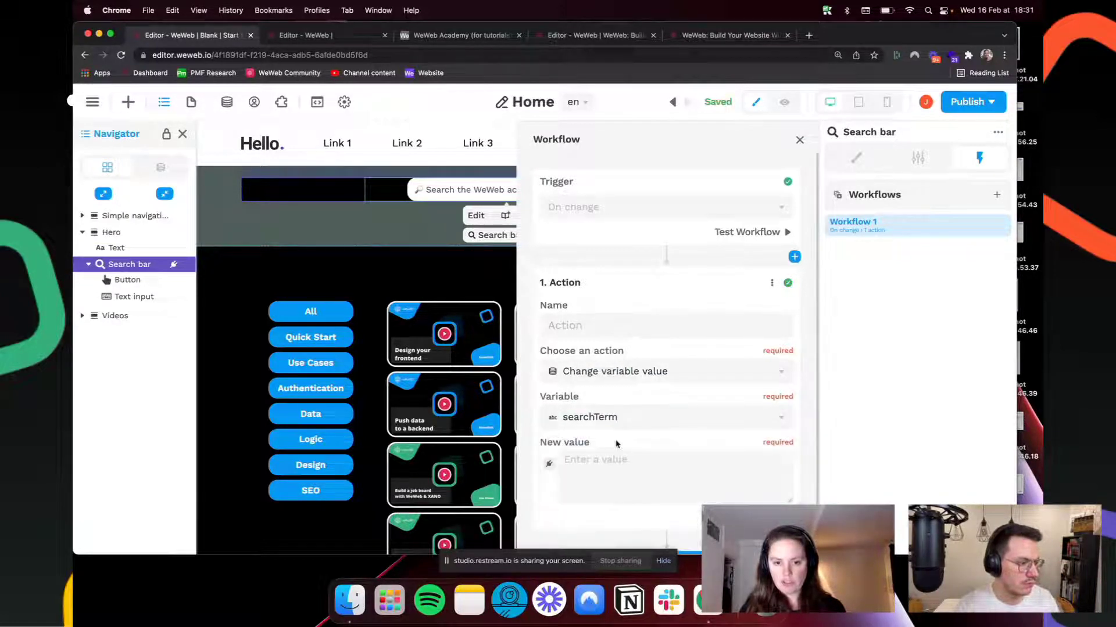
Step: Bind the action's new value to the component variable Search bar - value and close the workflow
click(549, 463)
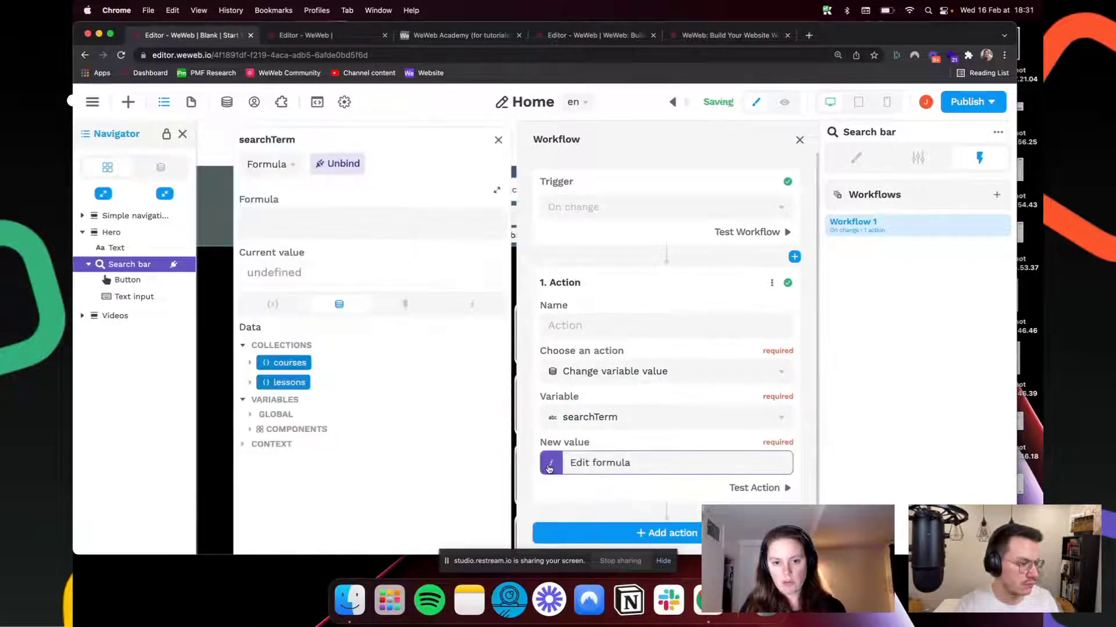
click(249, 430)
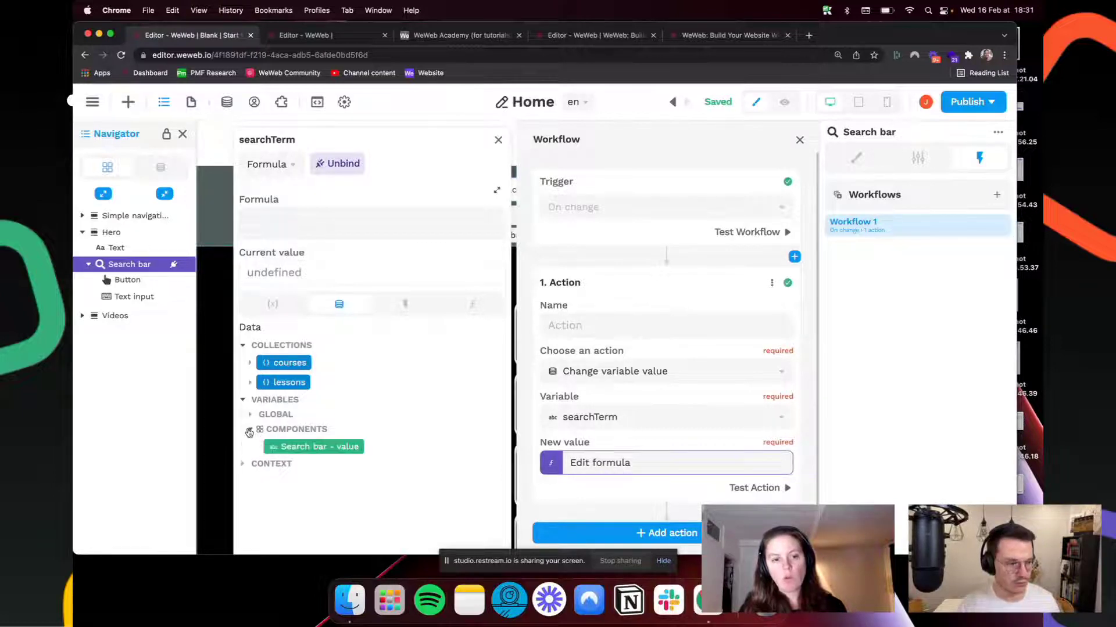
click(322, 448)
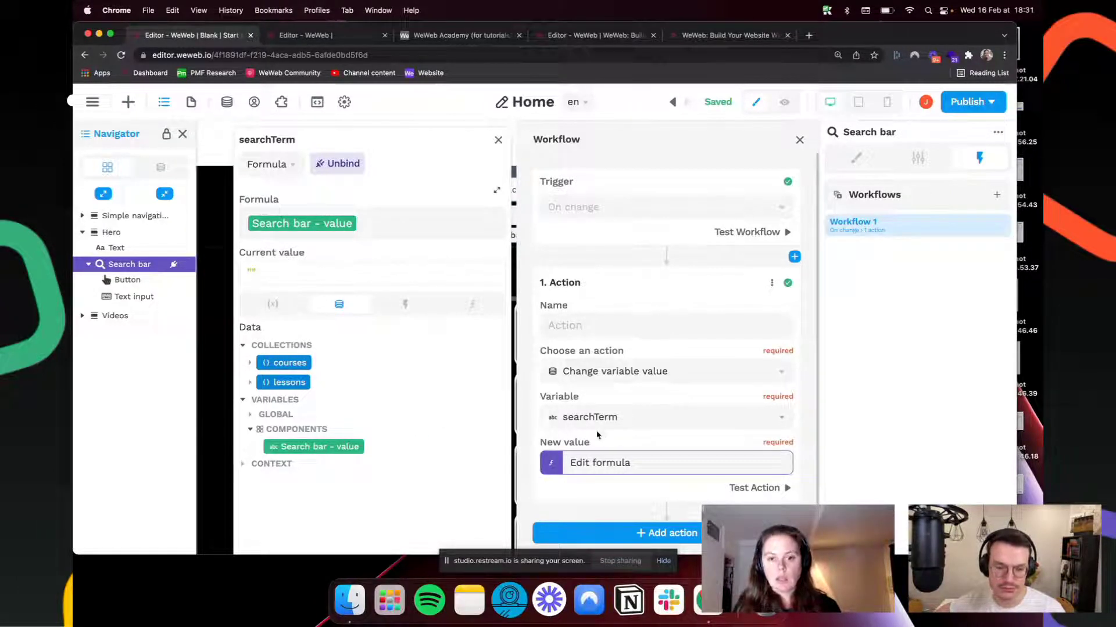
scroll(639, 442, down, 1)
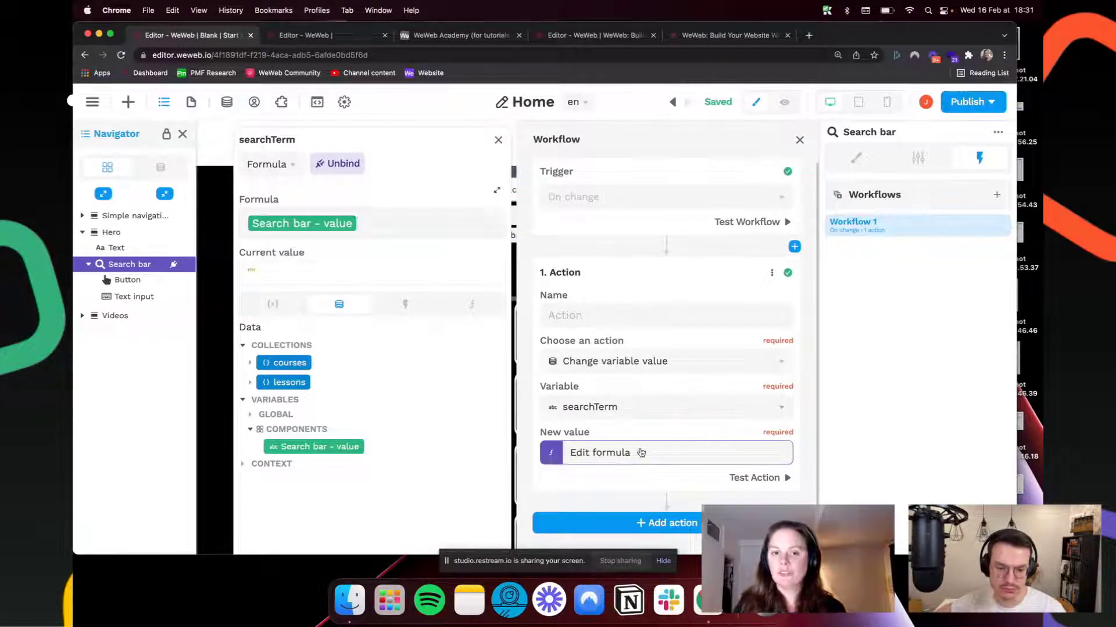
click(498, 140)
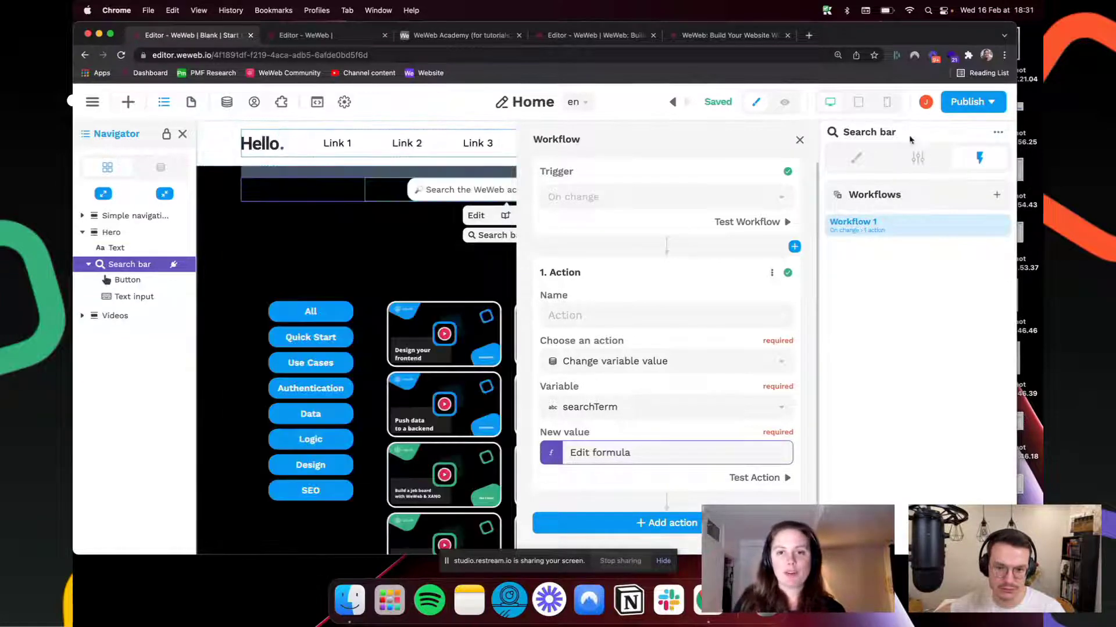
click(801, 141)
Step: Preview the page, search for "xano", and check the searchTerm and Search bar - value variables
click(784, 102)
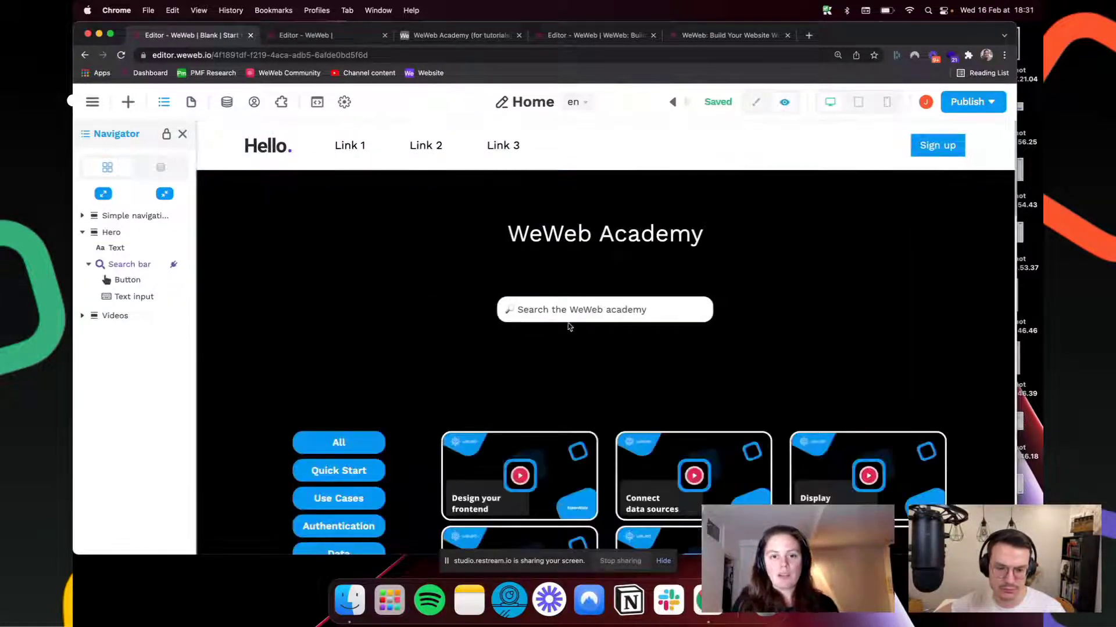
text(xano)
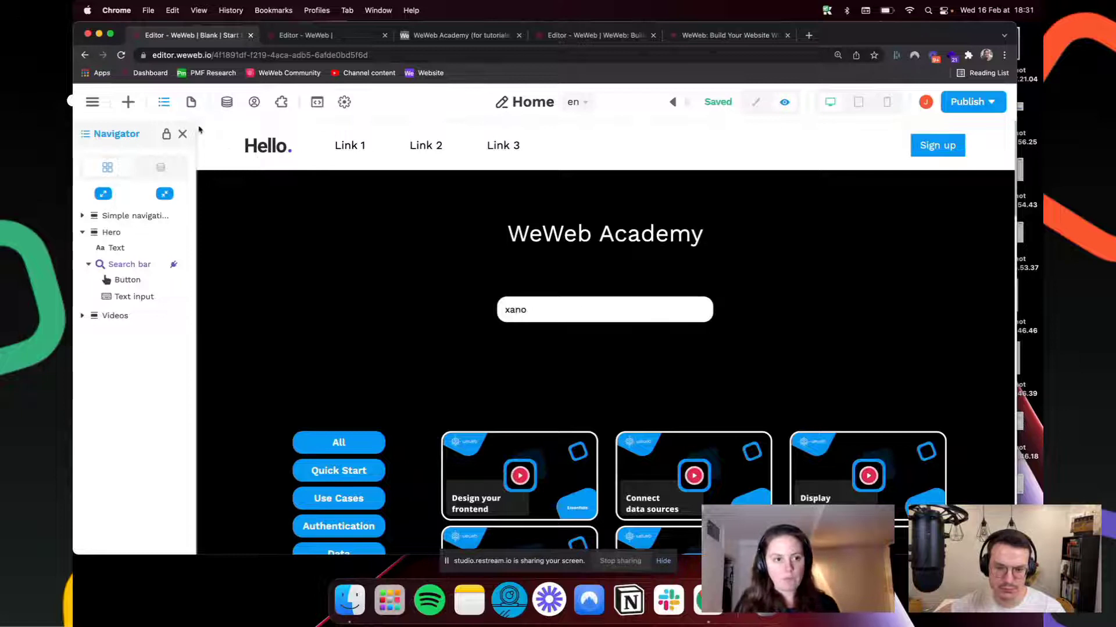
click(167, 168)
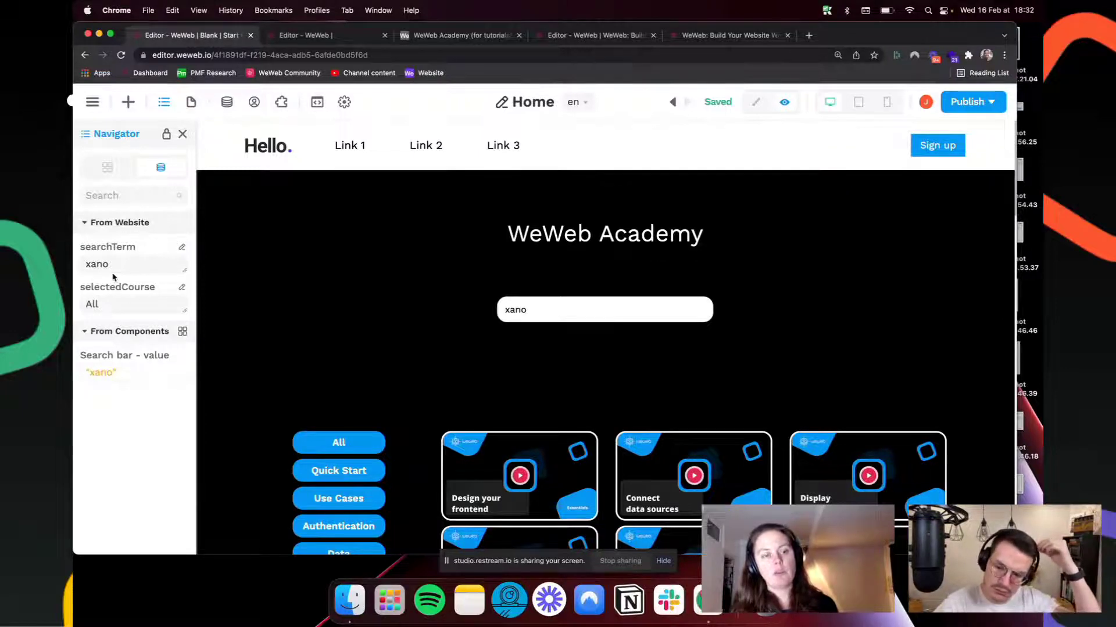
Step: Return to edit mode and add a condition group to the filter of the lessons collection
click(755, 101)
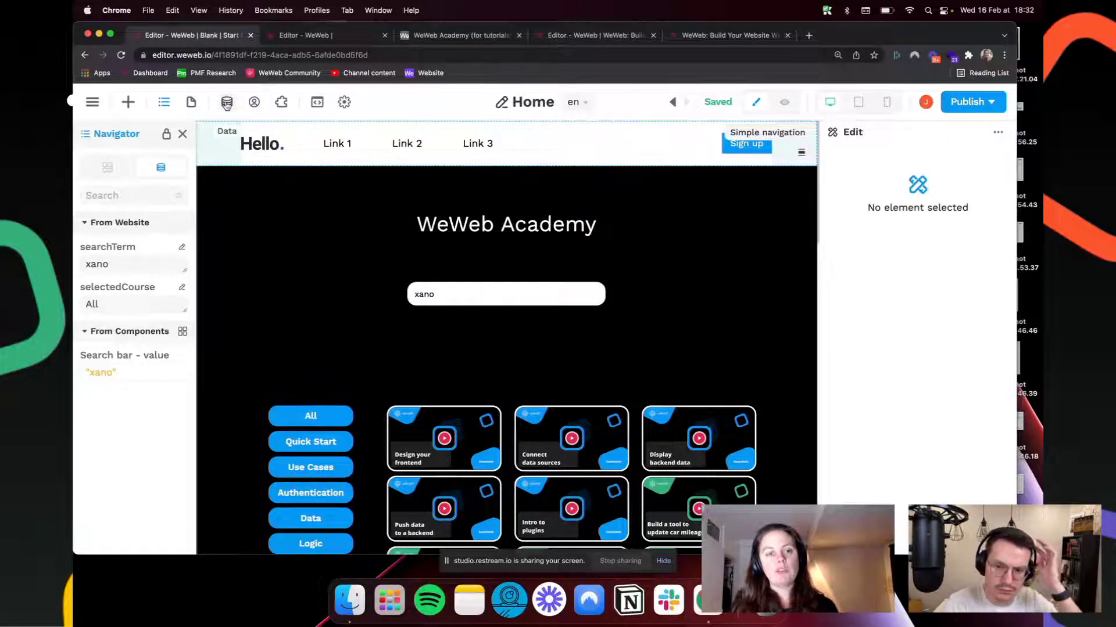
click(508, 294)
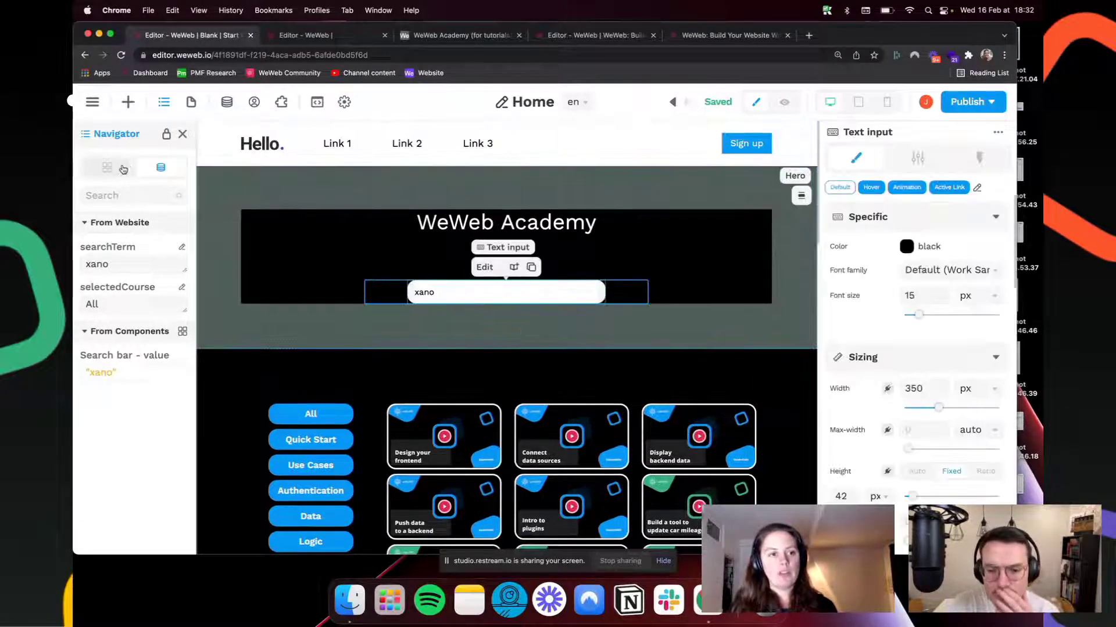
click(107, 167)
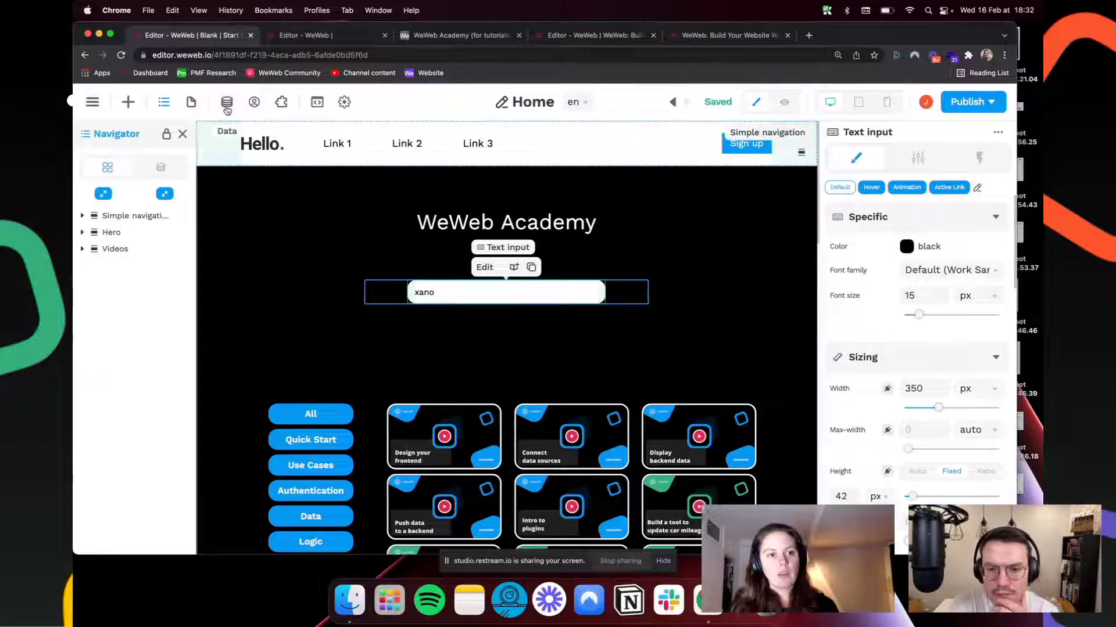
click(227, 105)
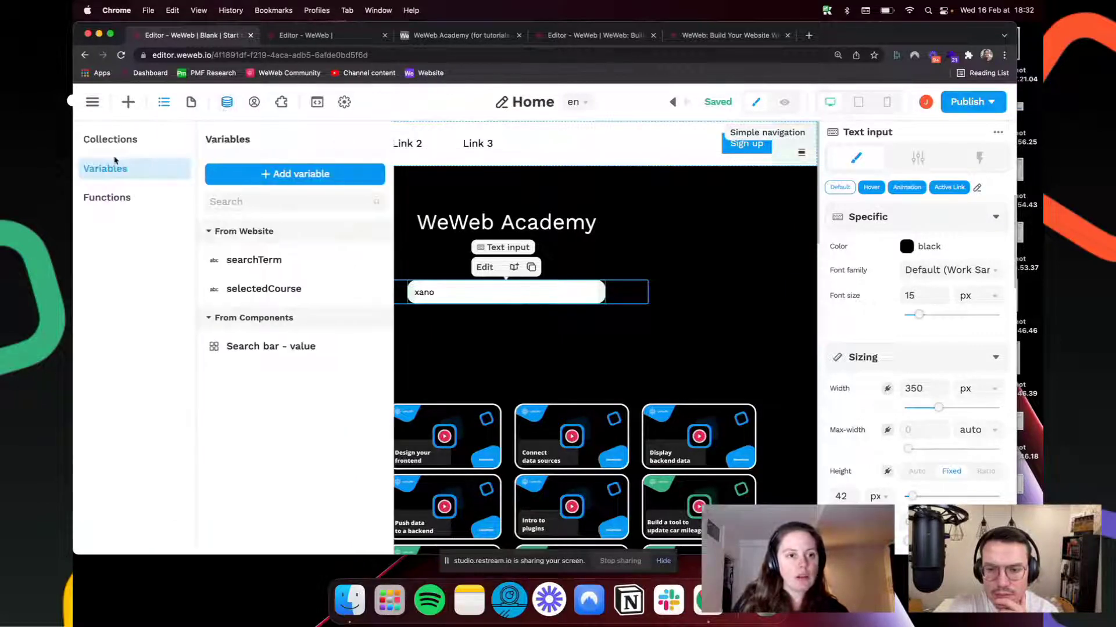
click(109, 139)
click(282, 298)
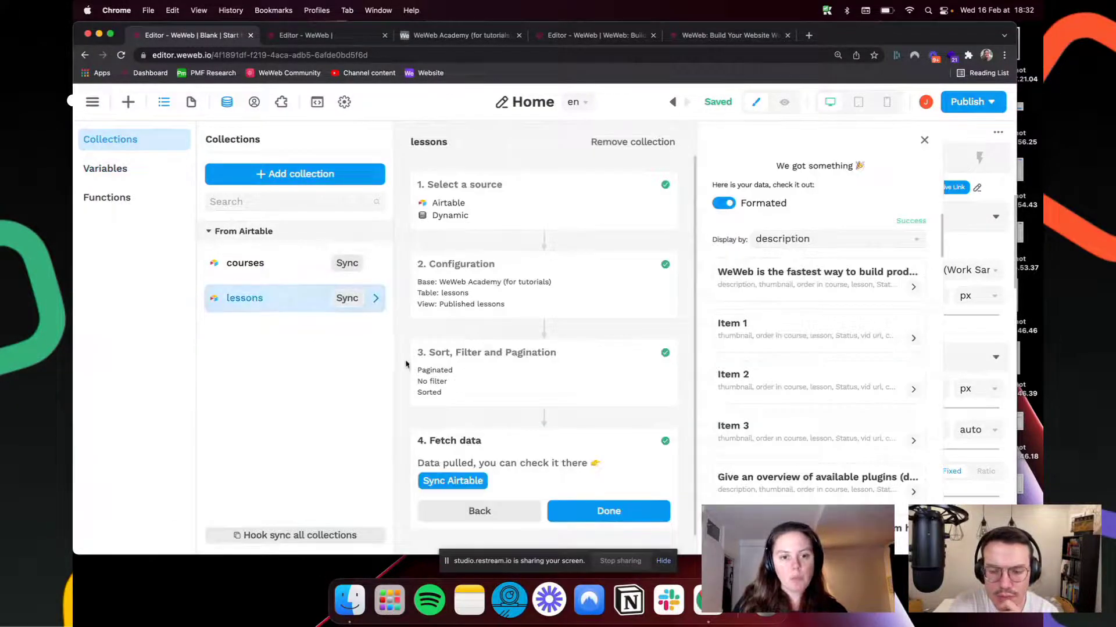
click(412, 364)
click(437, 420)
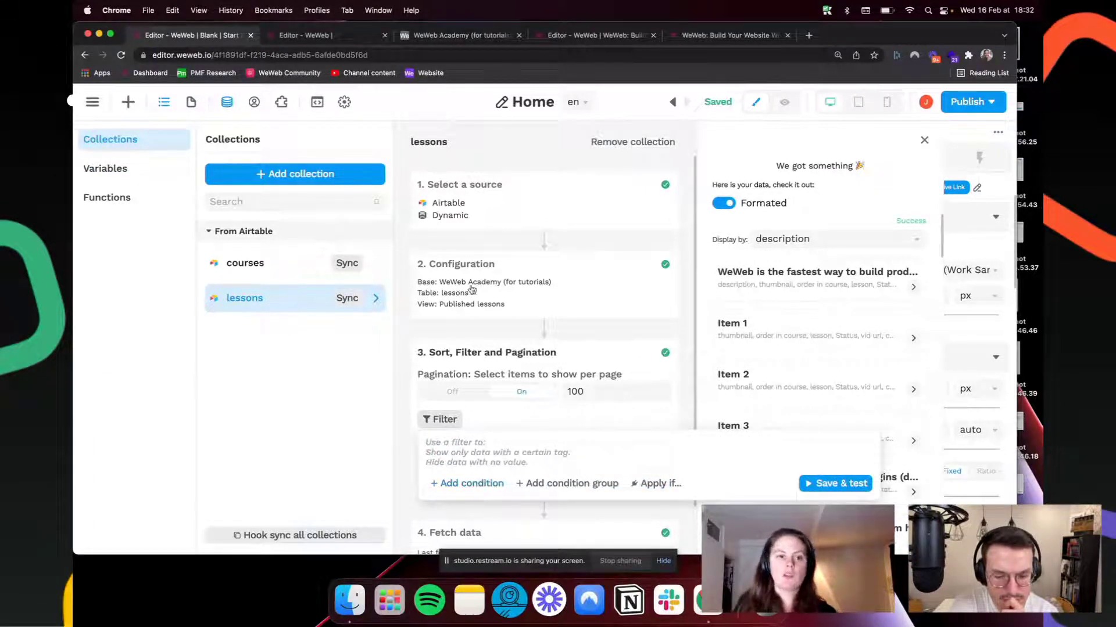
click(547, 485)
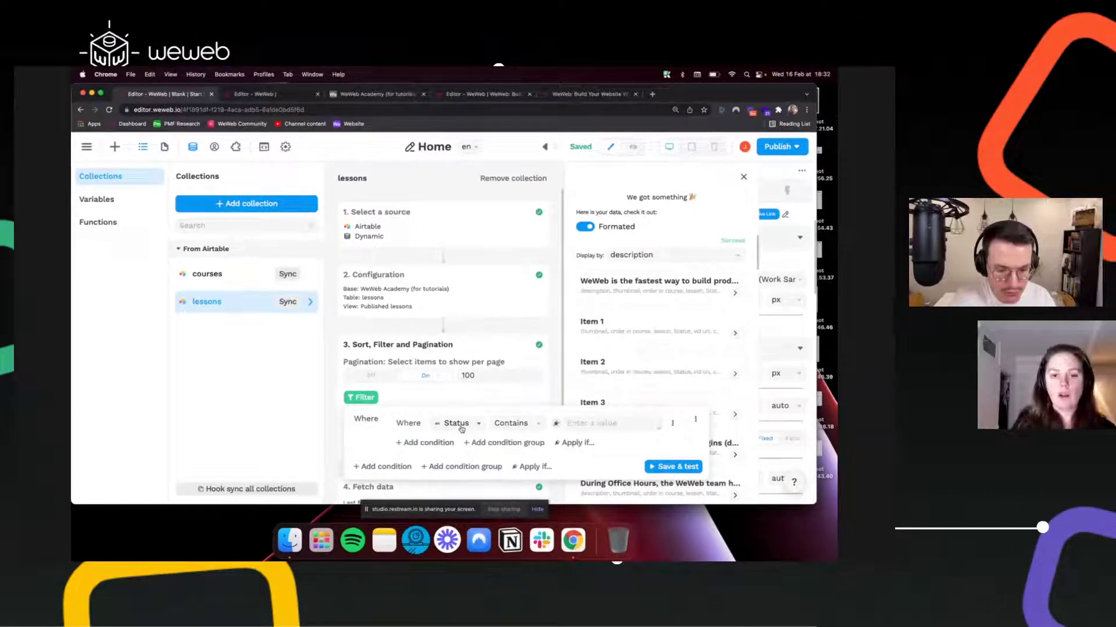
Step: Set the group's first condition to description Contains and bind its value to the searchTerm variable
click(563, 453)
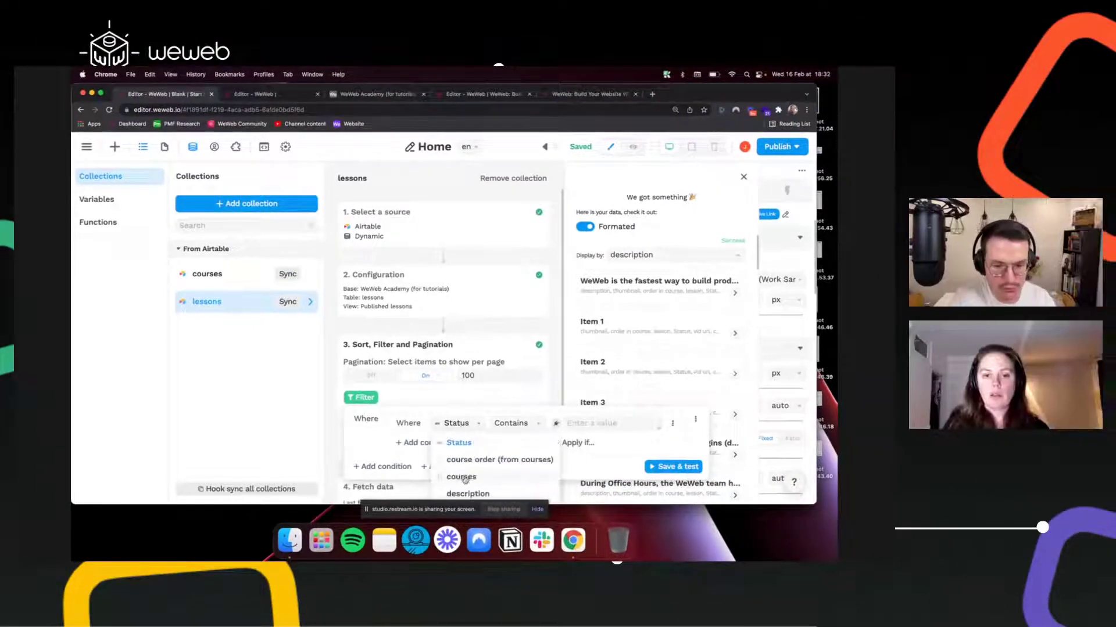
click(468, 494)
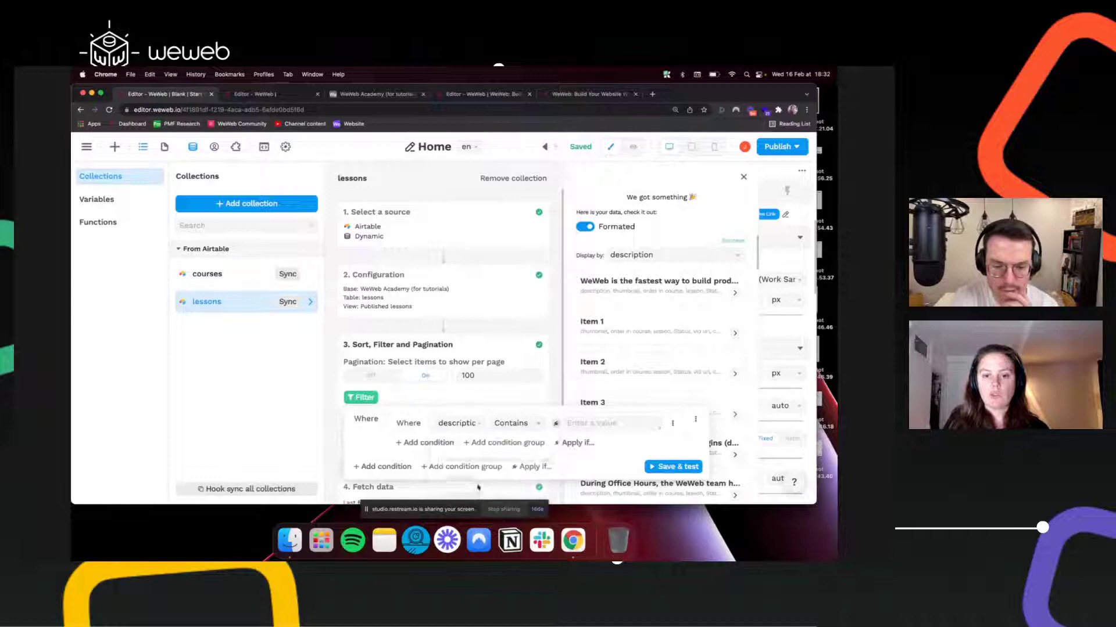
click(514, 424)
click(556, 423)
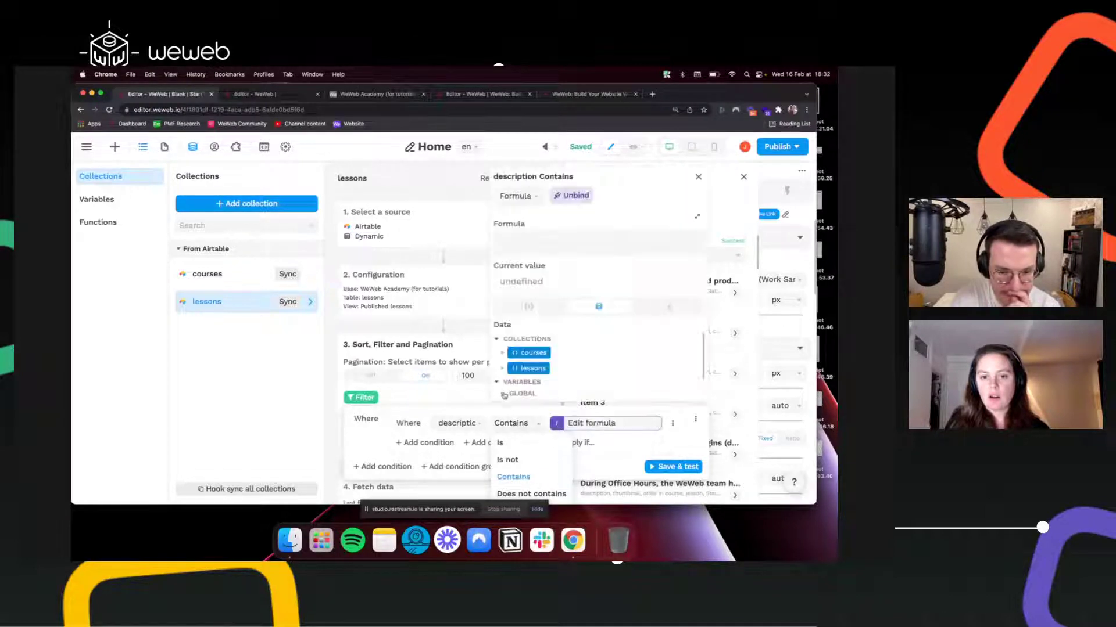
click(504, 395)
scroll(566, 376, down, 2)
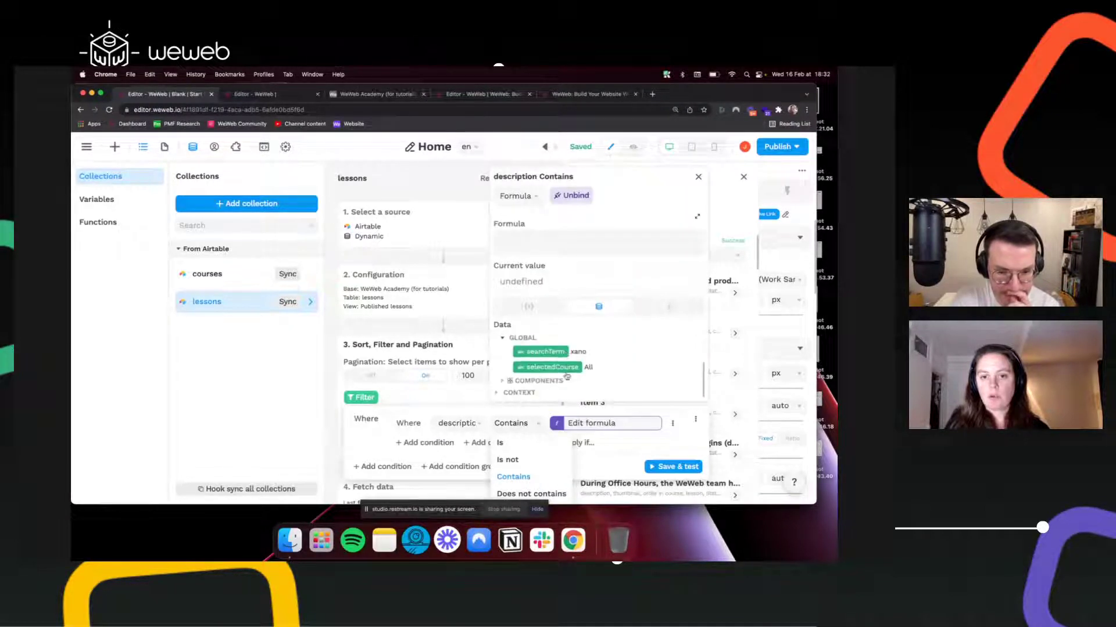
click(546, 352)
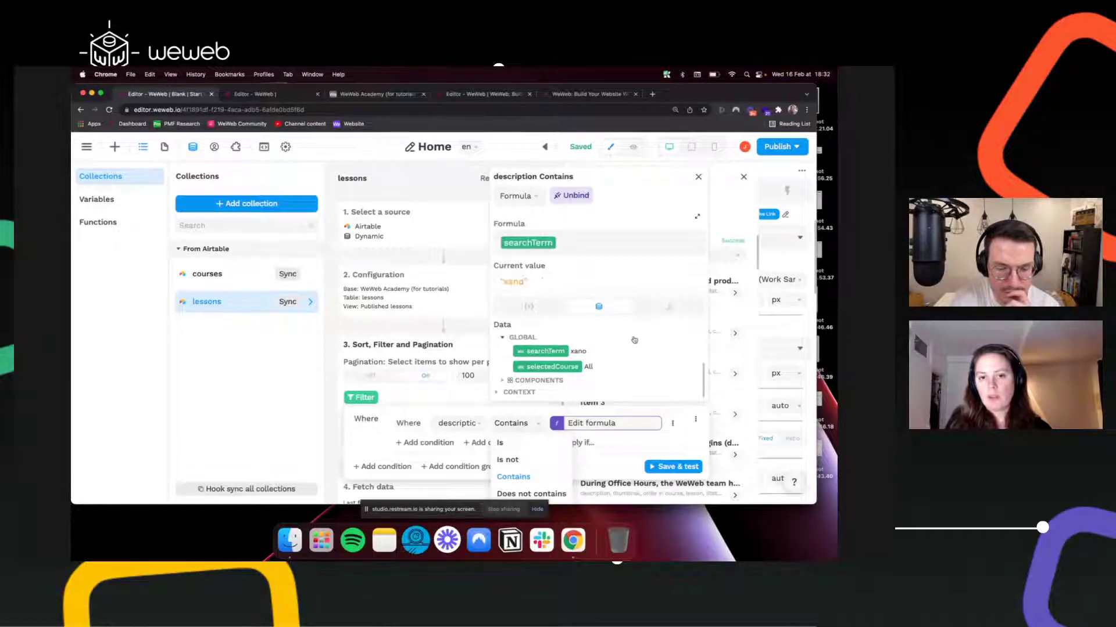
Step: Add a second condition joined with Or to the same group and set its field to lesson
click(429, 443)
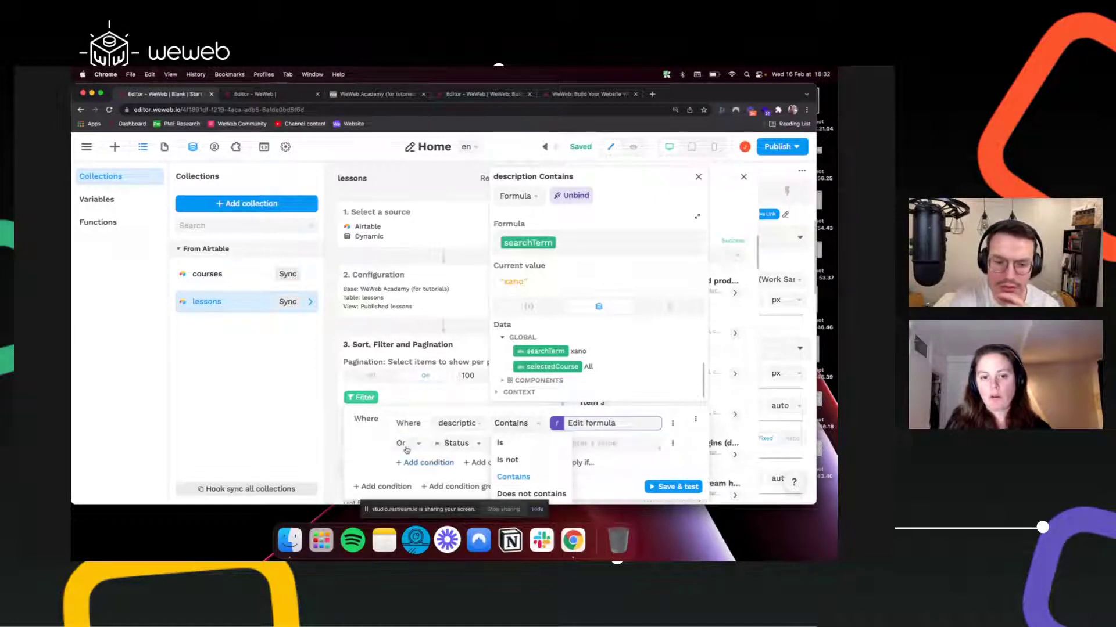
click(457, 444)
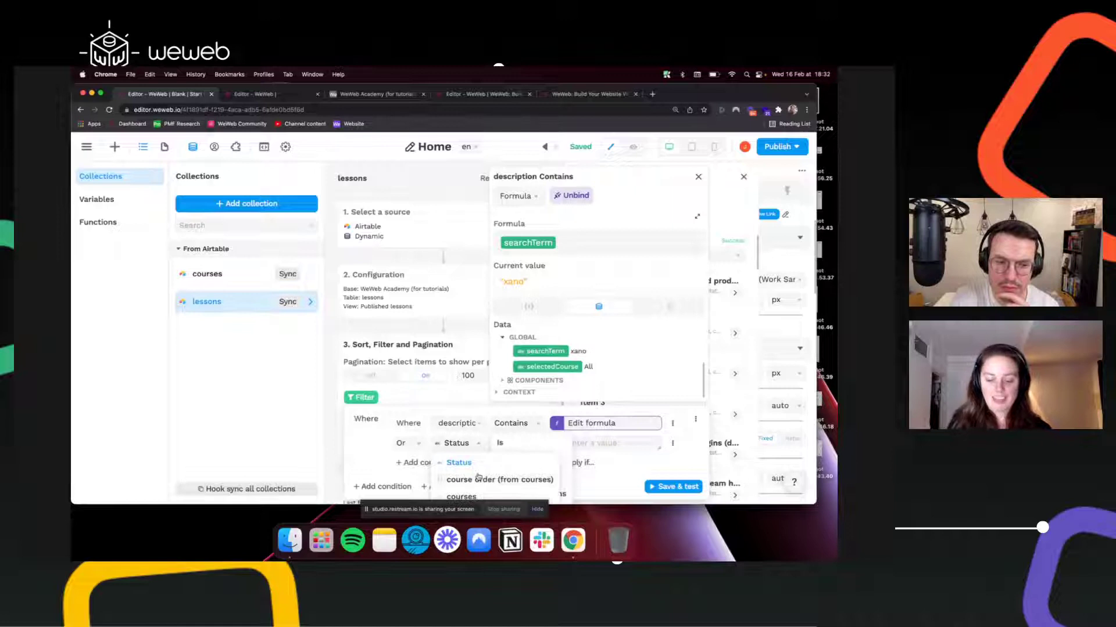
key(super+minus)
key(super+minus)
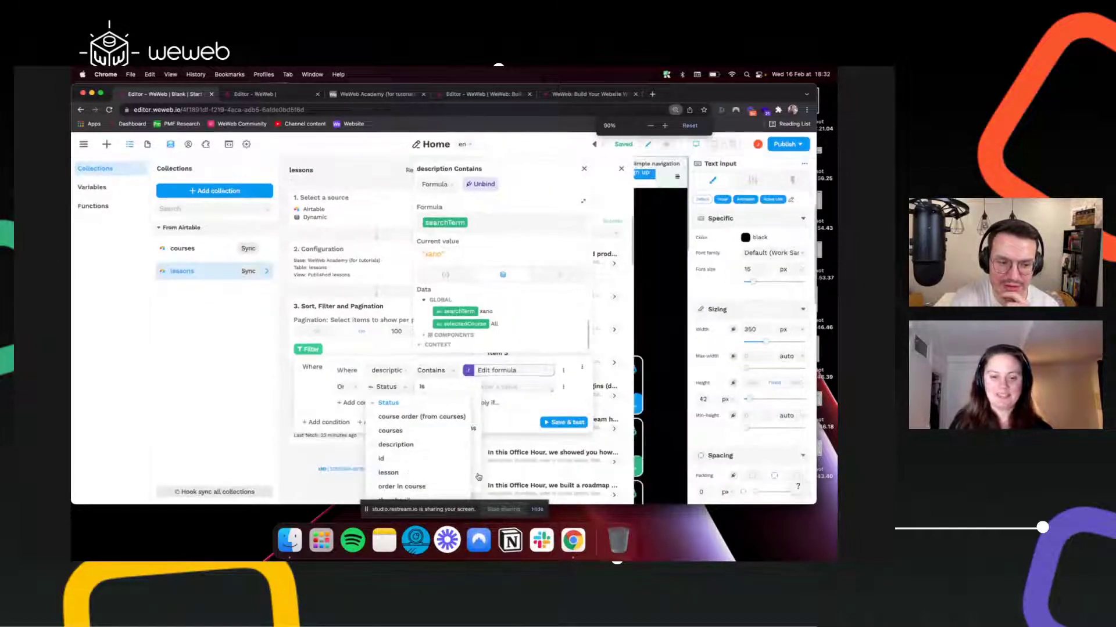
click(400, 474)
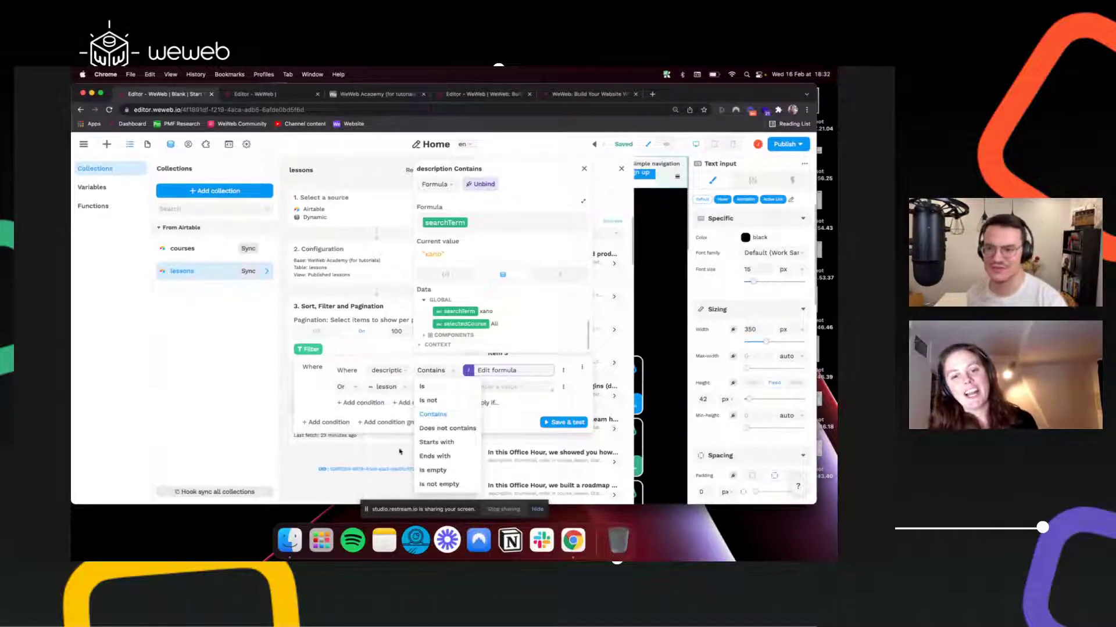
Step: Set the lesson condition to Contains with its value bound to searchTerm, and save and test the filter
click(432, 415)
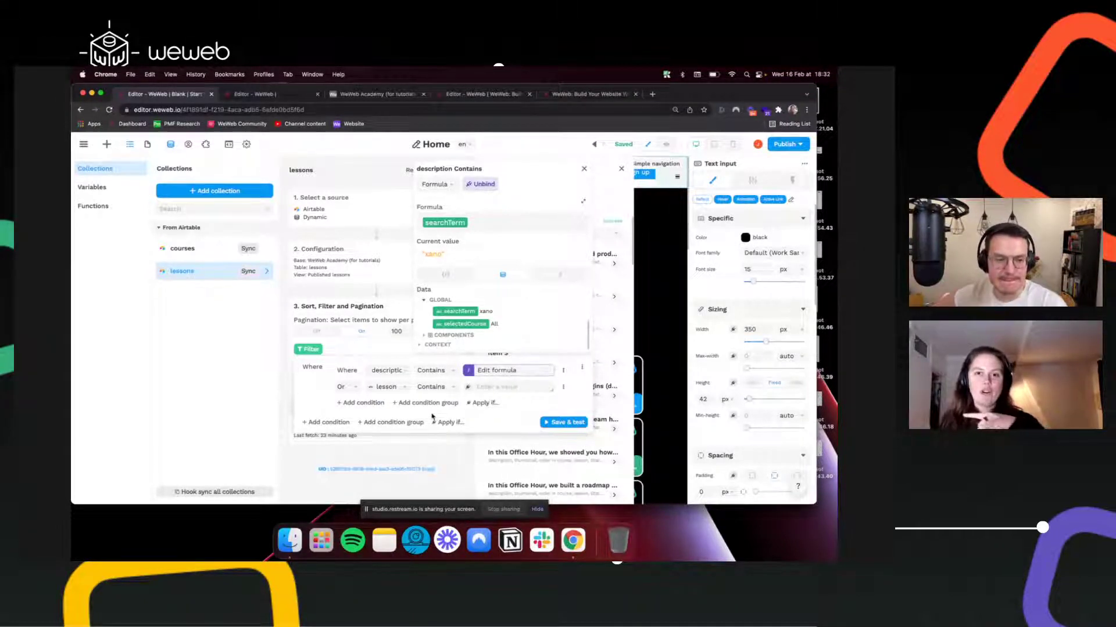
click(467, 388)
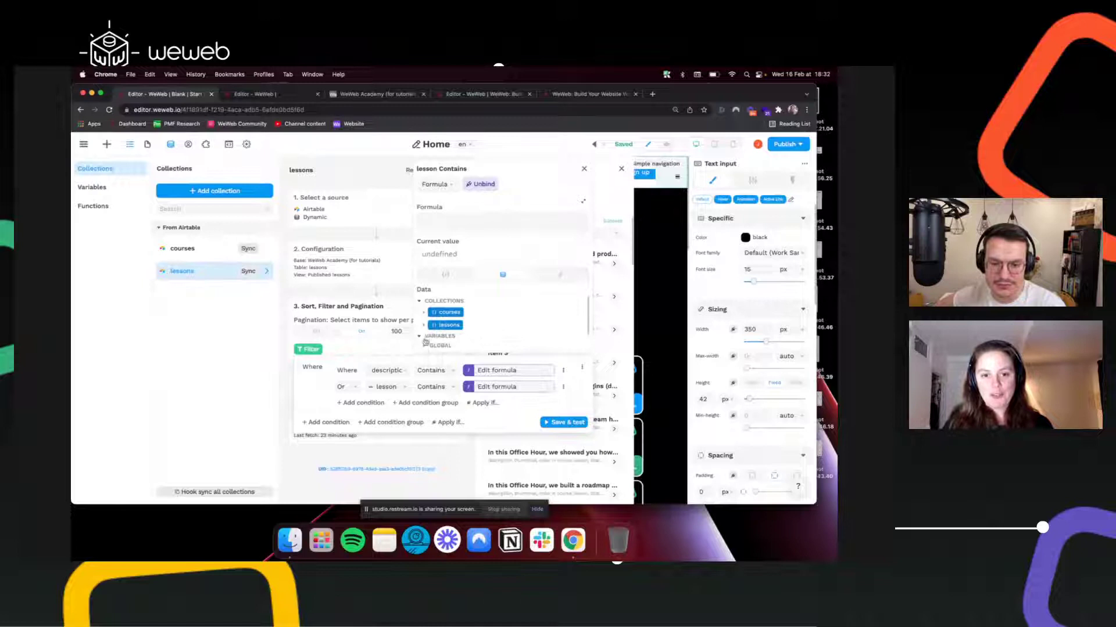
scroll(501, 339, down, 2)
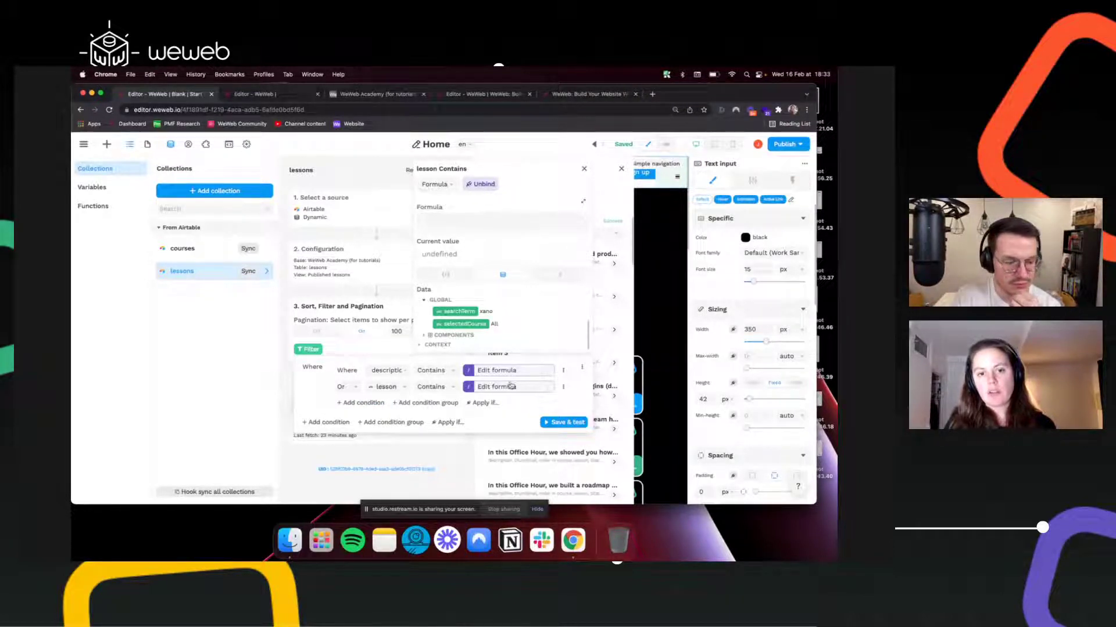
click(461, 313)
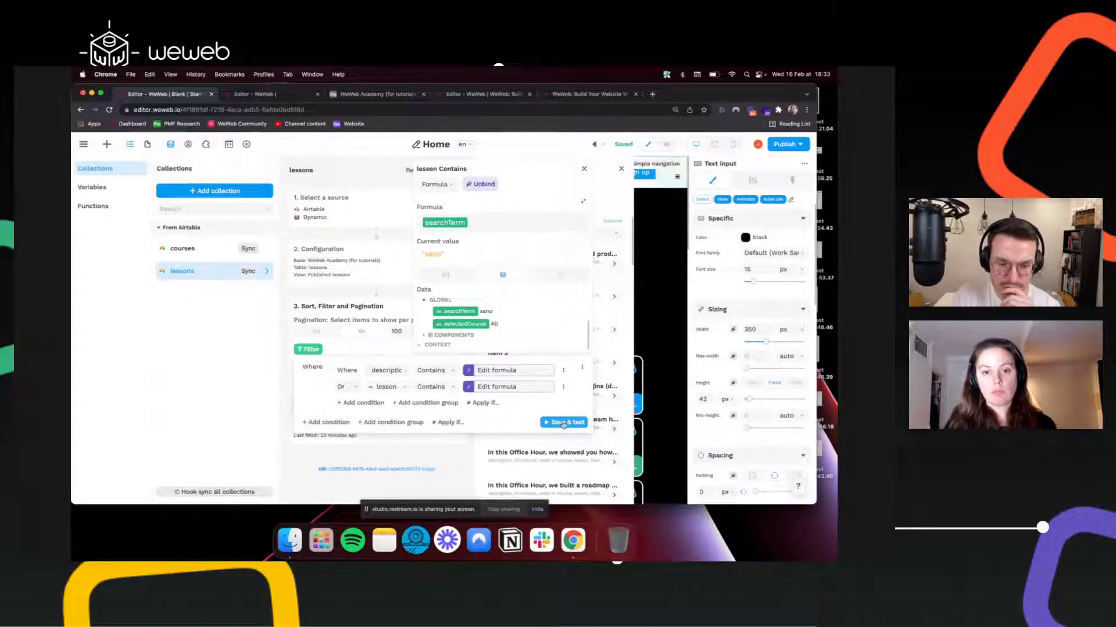
click(563, 425)
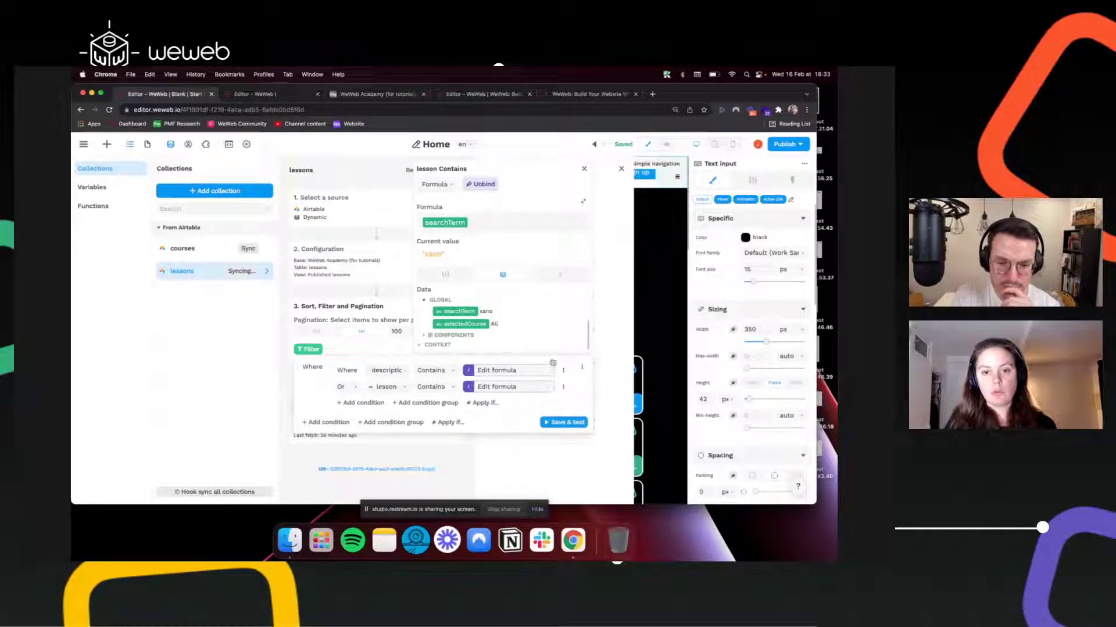
click(584, 169)
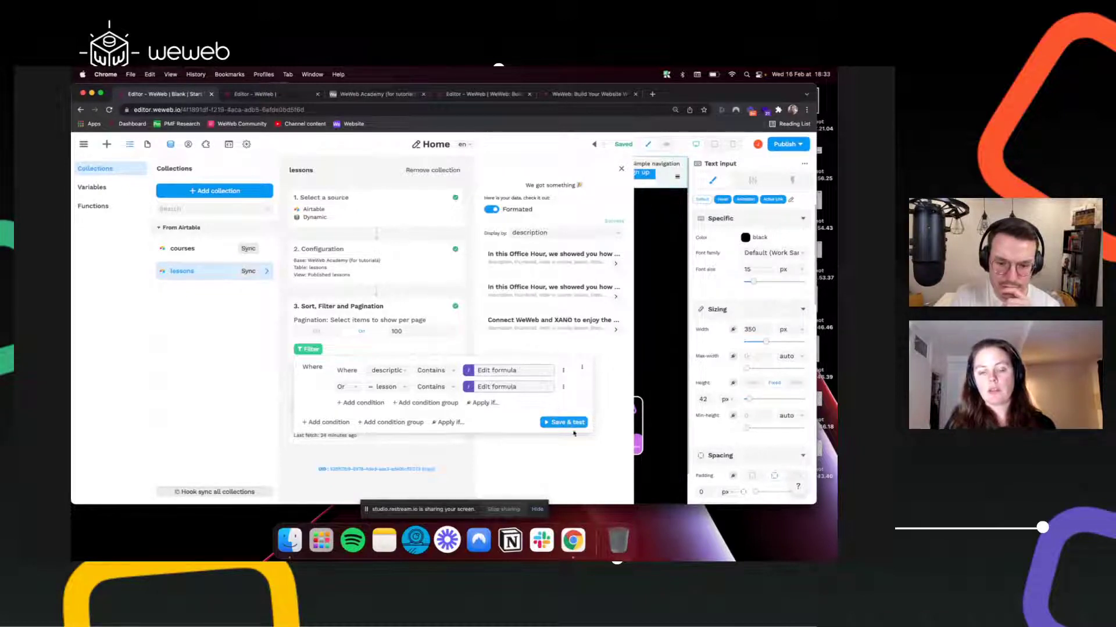
Step: Switch to the Airtable base to examine the lesson and description columns of the published lessons, and return to the WeWeb editor
click(378, 95)
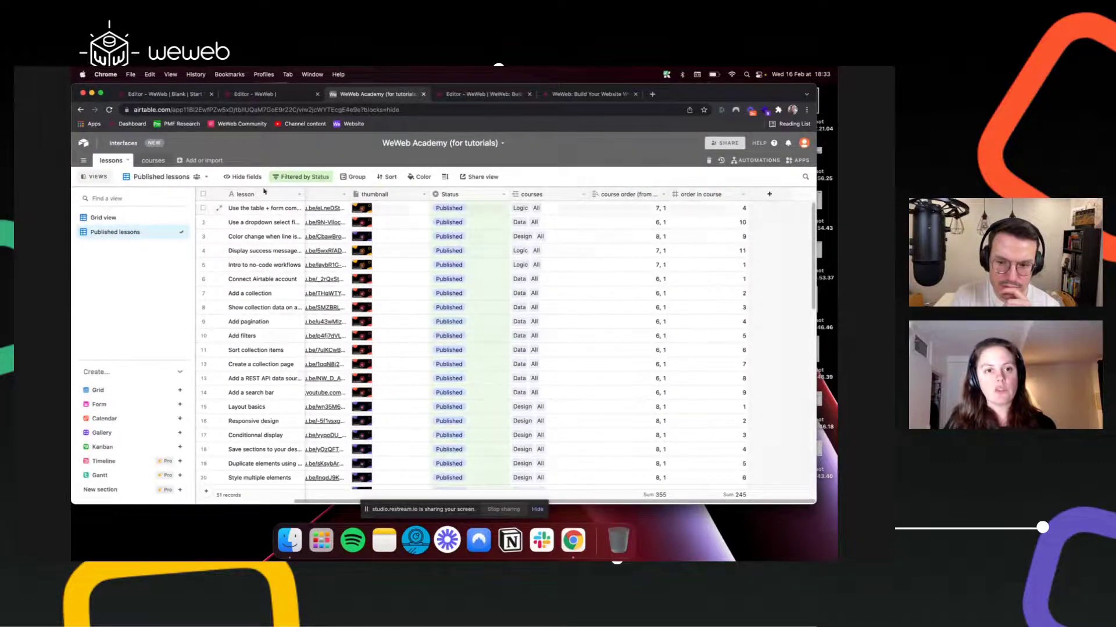
scroll(245, 269, left, 5)
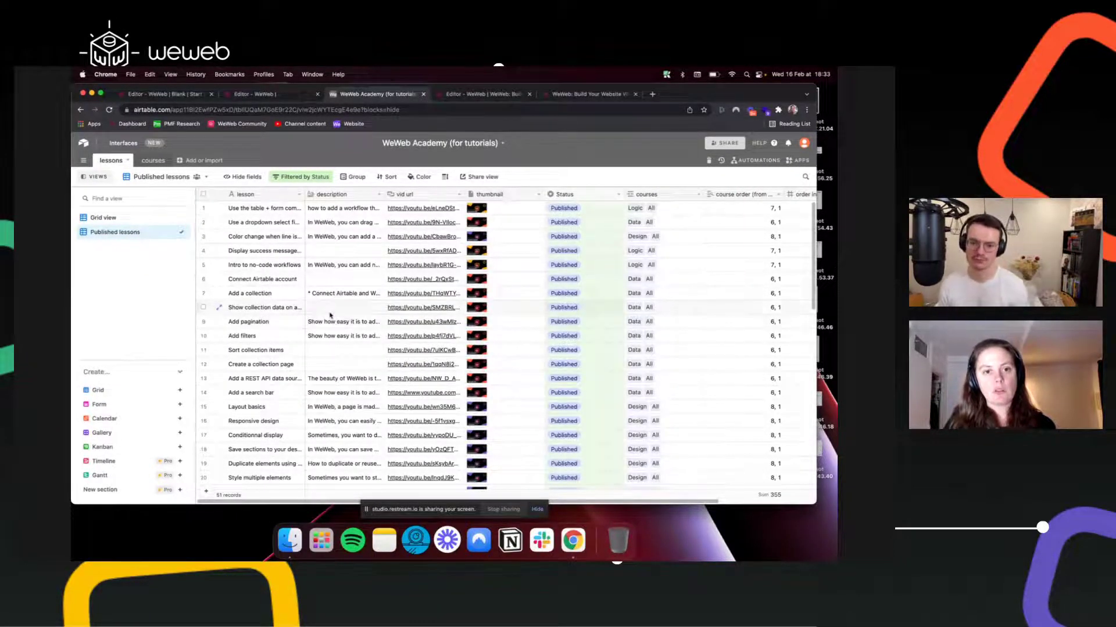
click(158, 94)
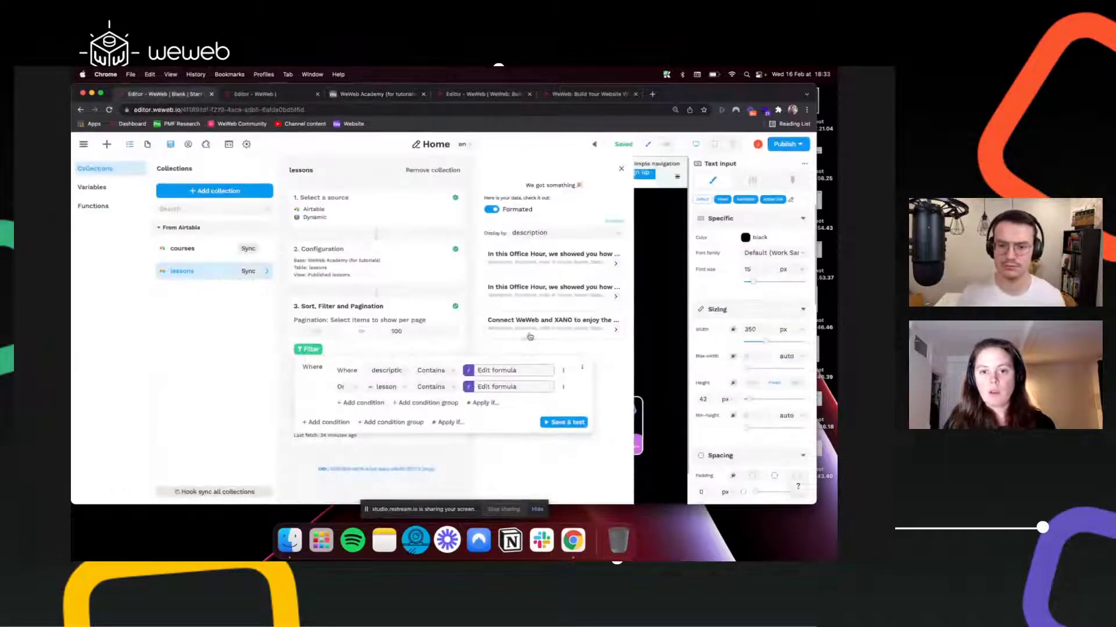
Step: Display the filtered results by lesson, and close the filter and the lessons collection settings
click(558, 233)
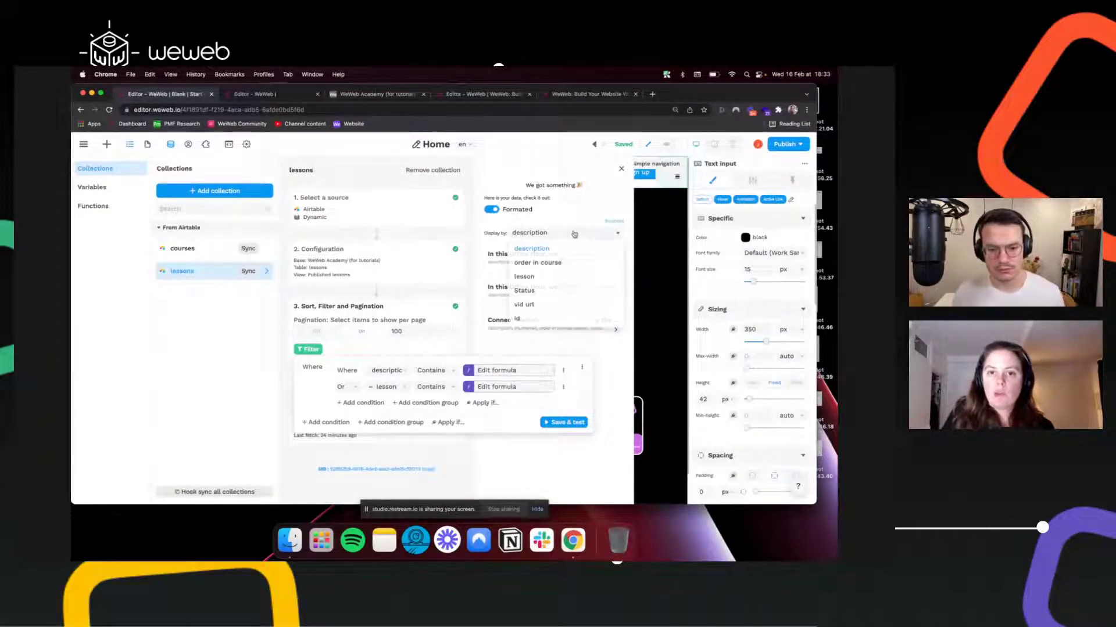
click(524, 277)
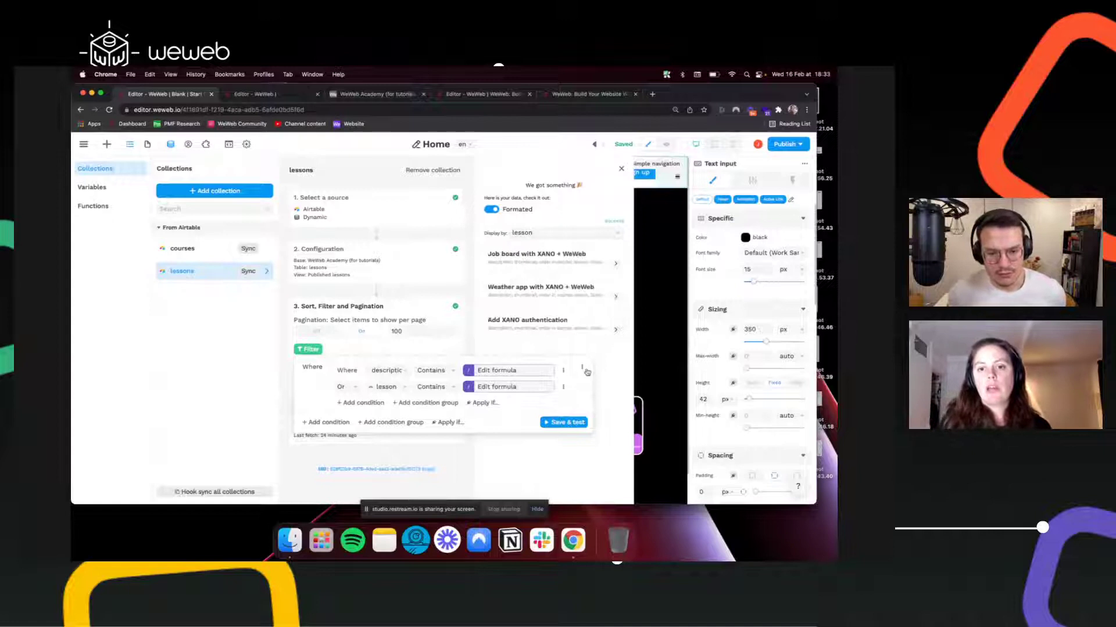
click(308, 352)
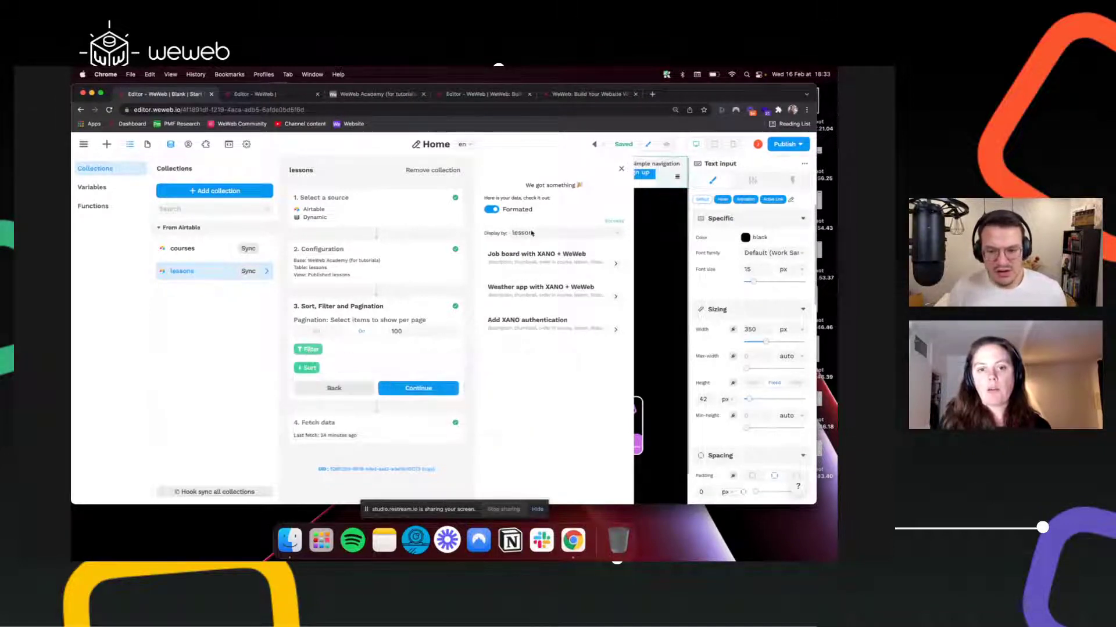
click(407, 388)
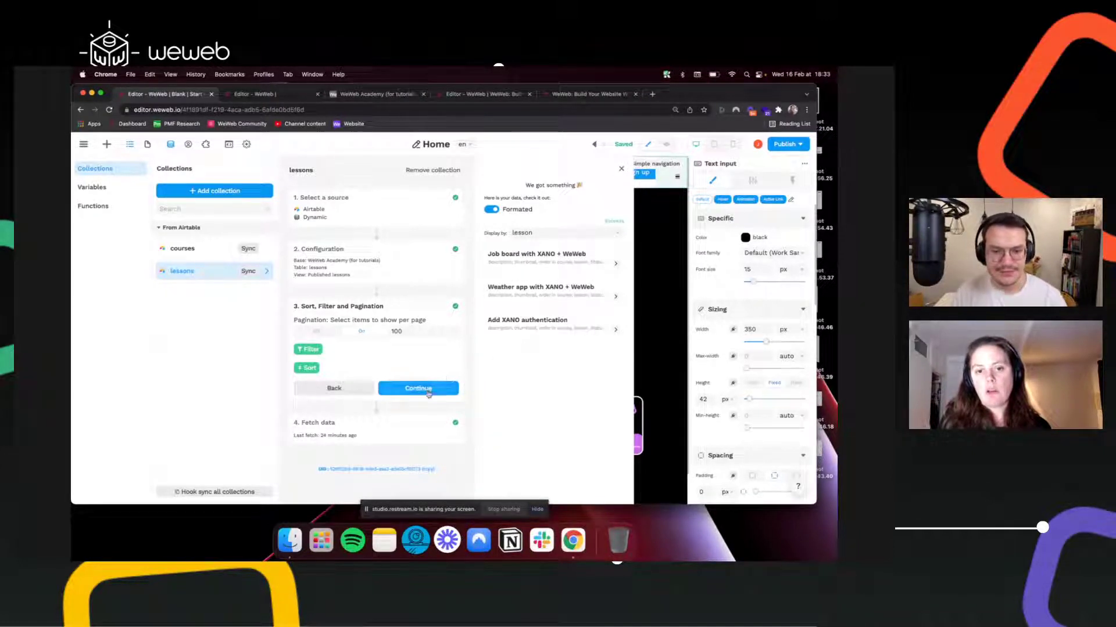
click(621, 169)
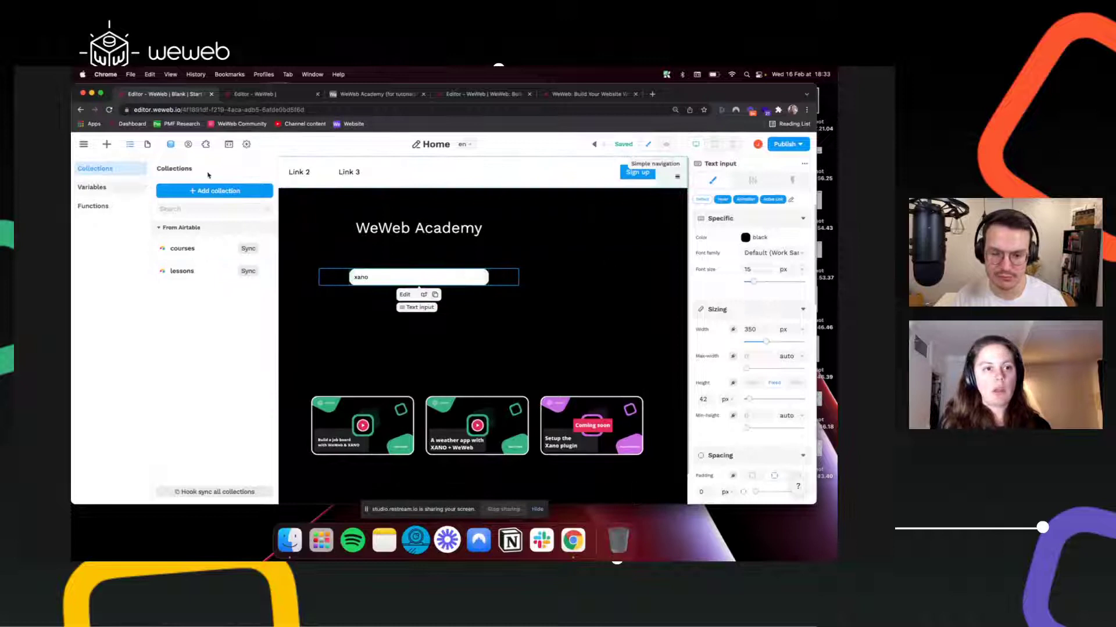
Step: Show the variable values beside the page, preview it, and clear the search bar to check the lesson filtering
click(288, 254)
click(127, 187)
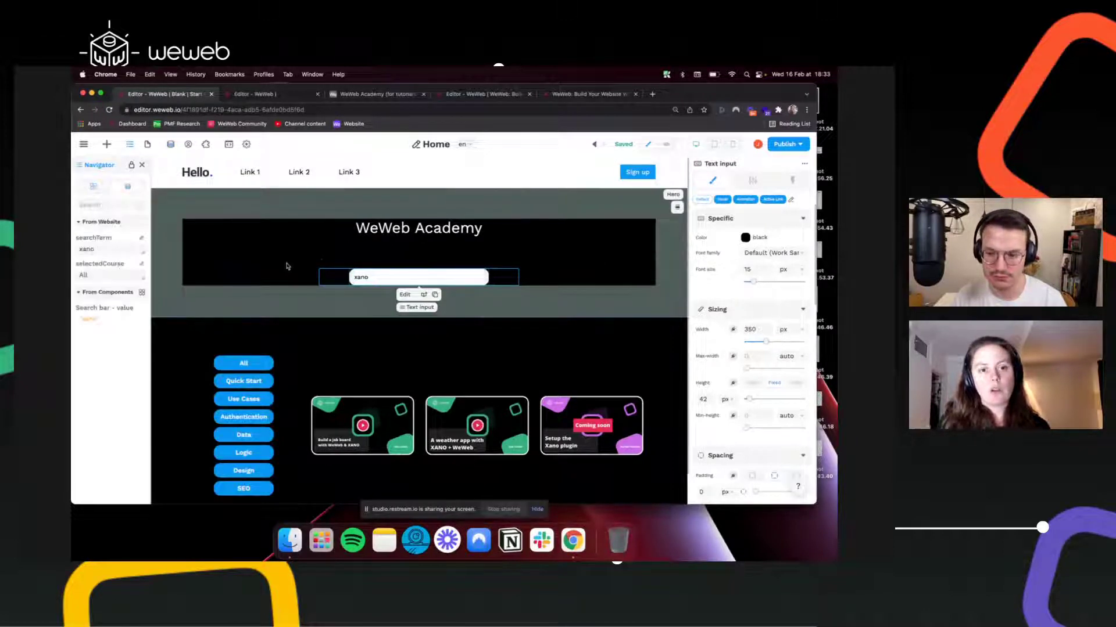
click(667, 144)
click(463, 280)
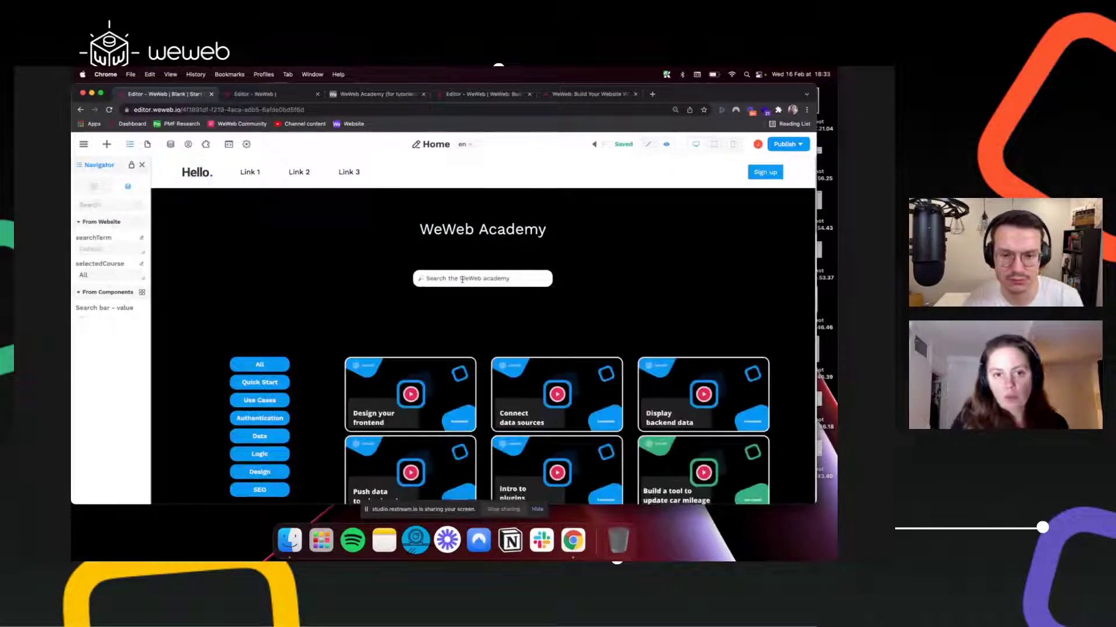
Step: Search the previewed page for "xano", clear it, and repeat the search in a fresh preview to check the lesson filtering
text(xa)
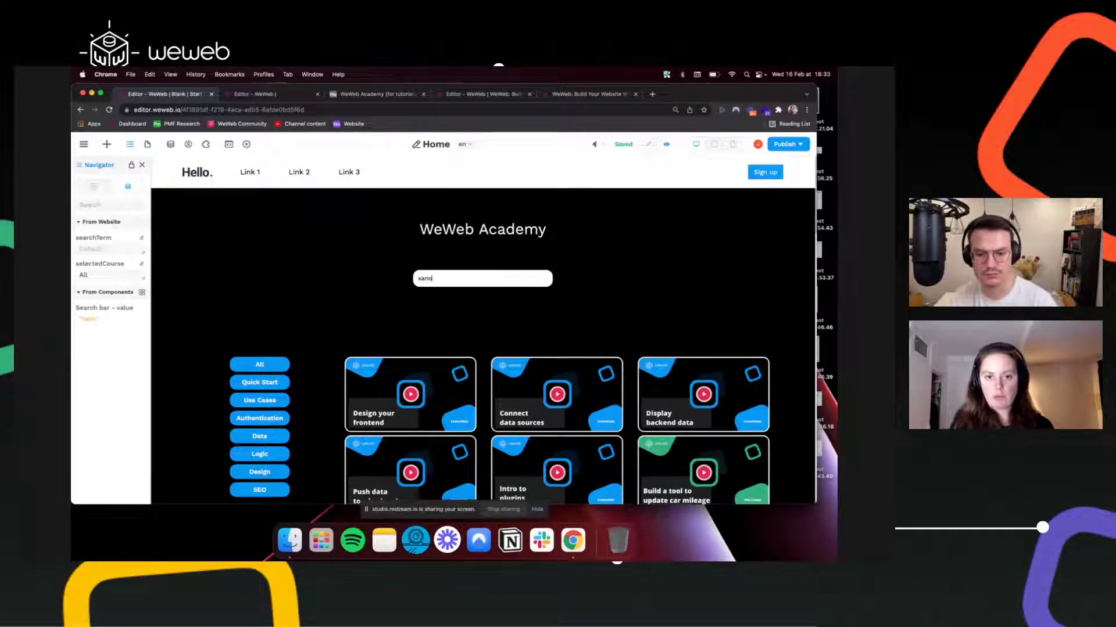
text(no)
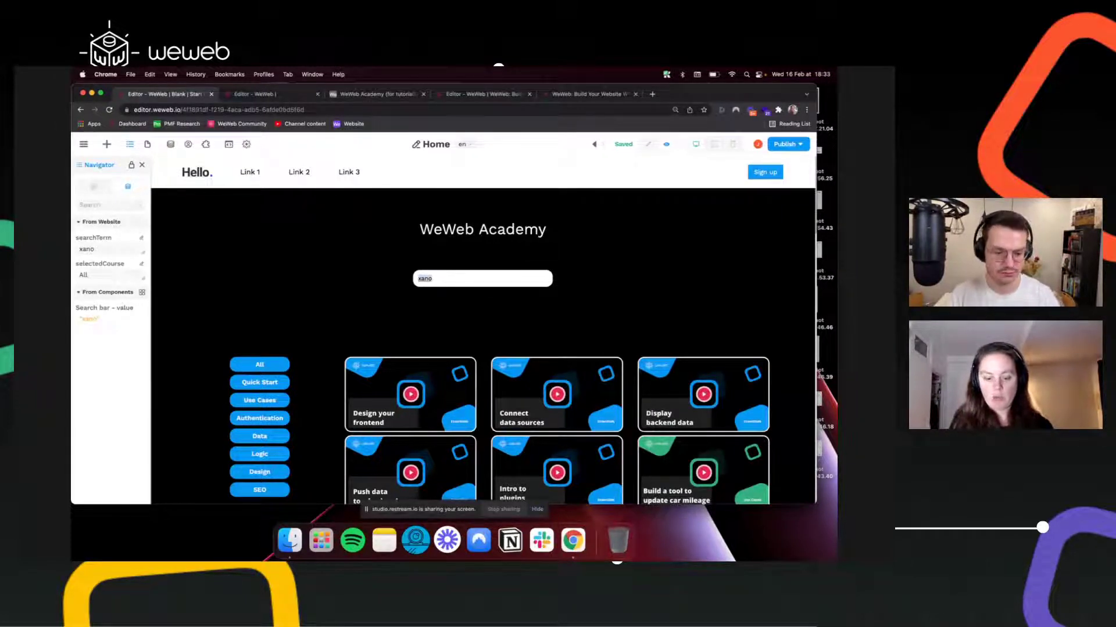
key(BackSpace)
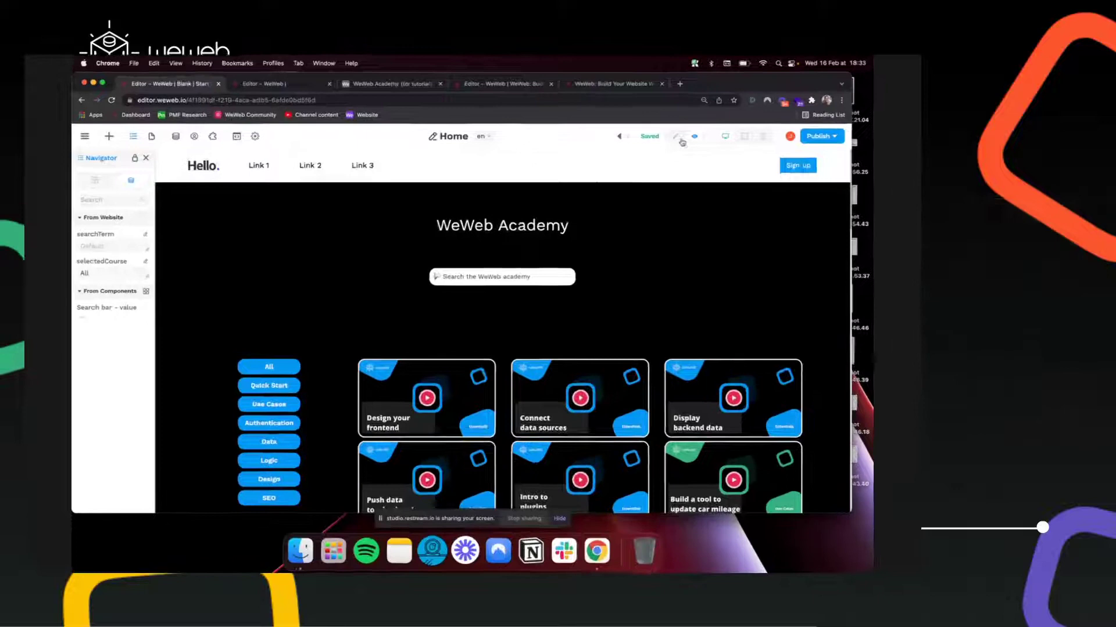
click(677, 138)
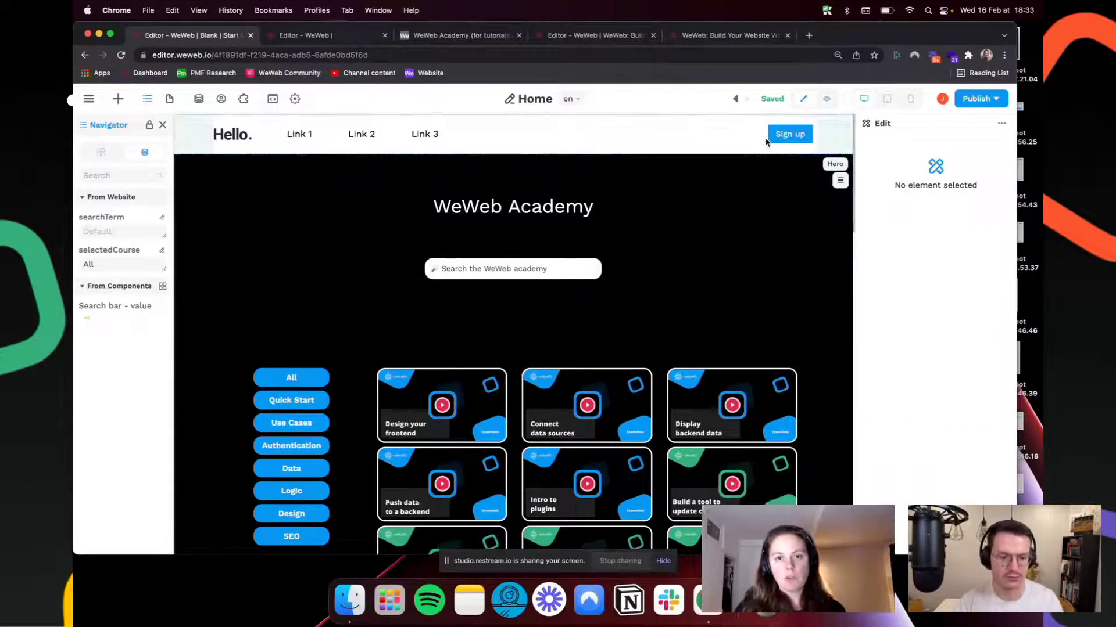
click(826, 98)
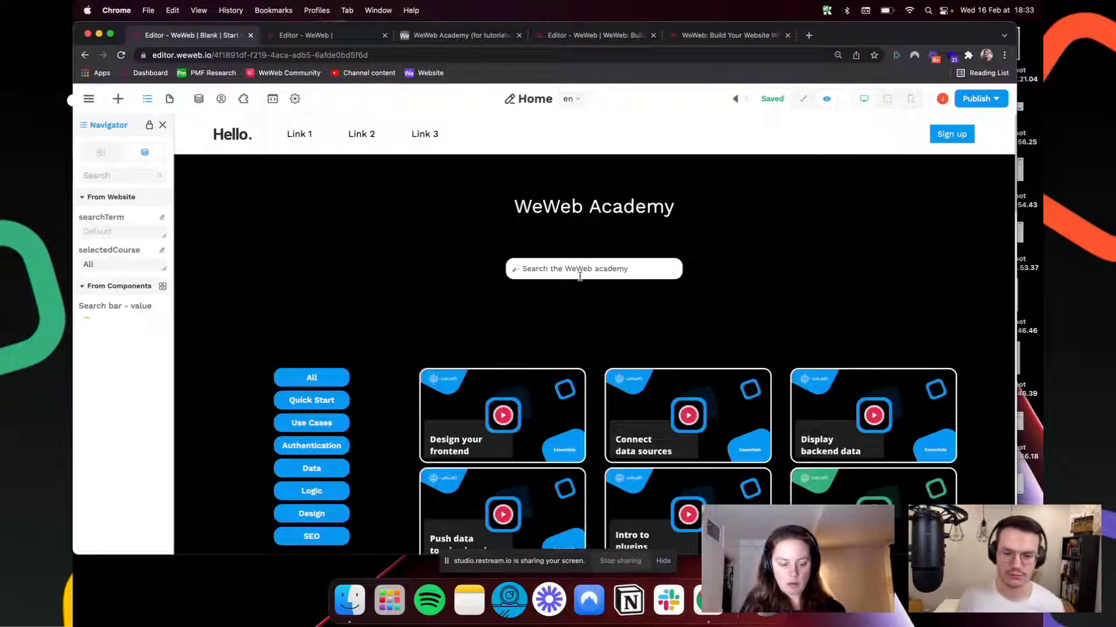
text(xano)
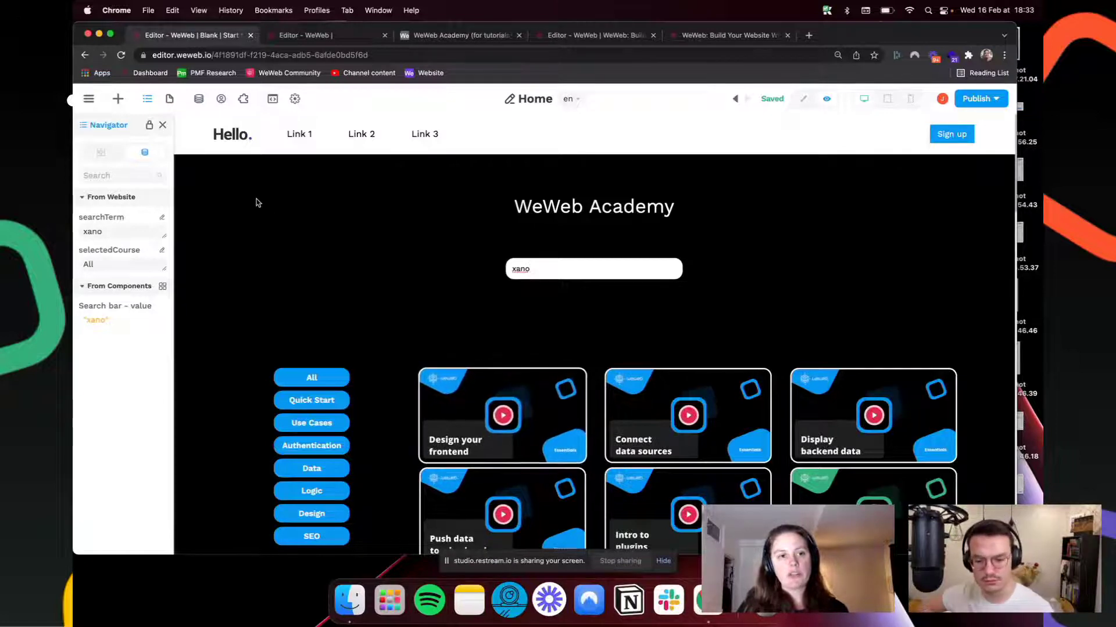
key(super+a)
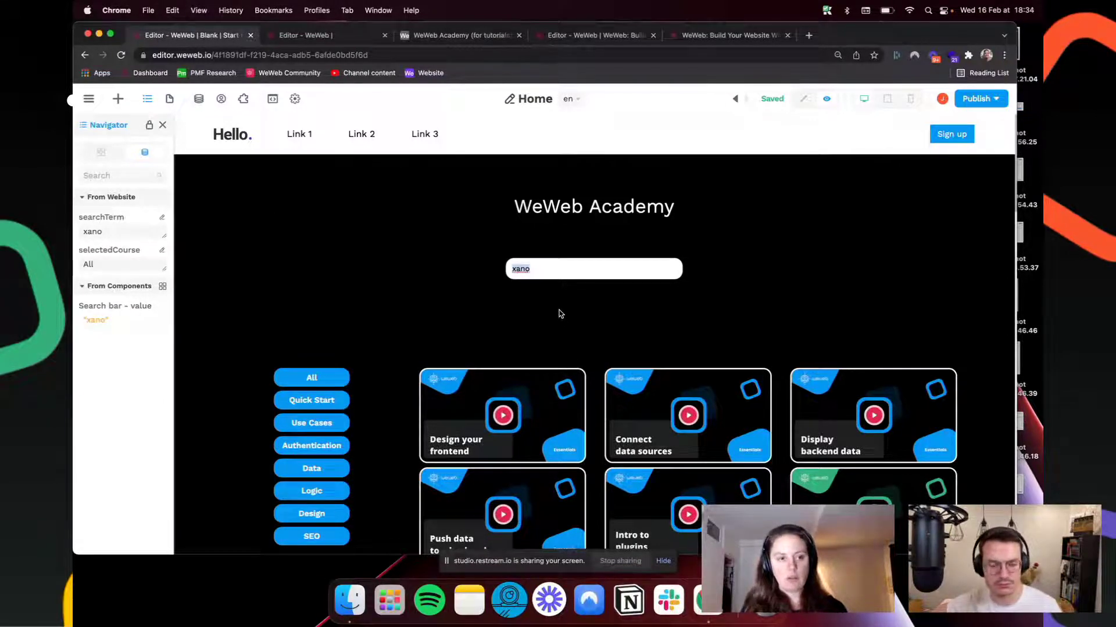
Step: Open the lessons collection to examine its fetched data, and close it
click(198, 99)
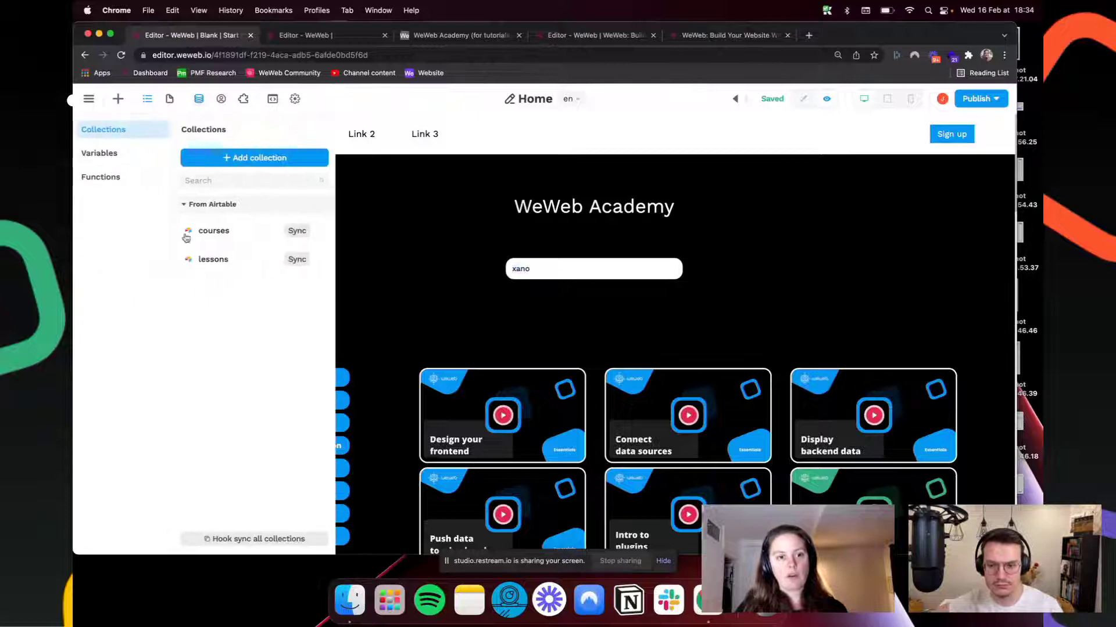
click(212, 260)
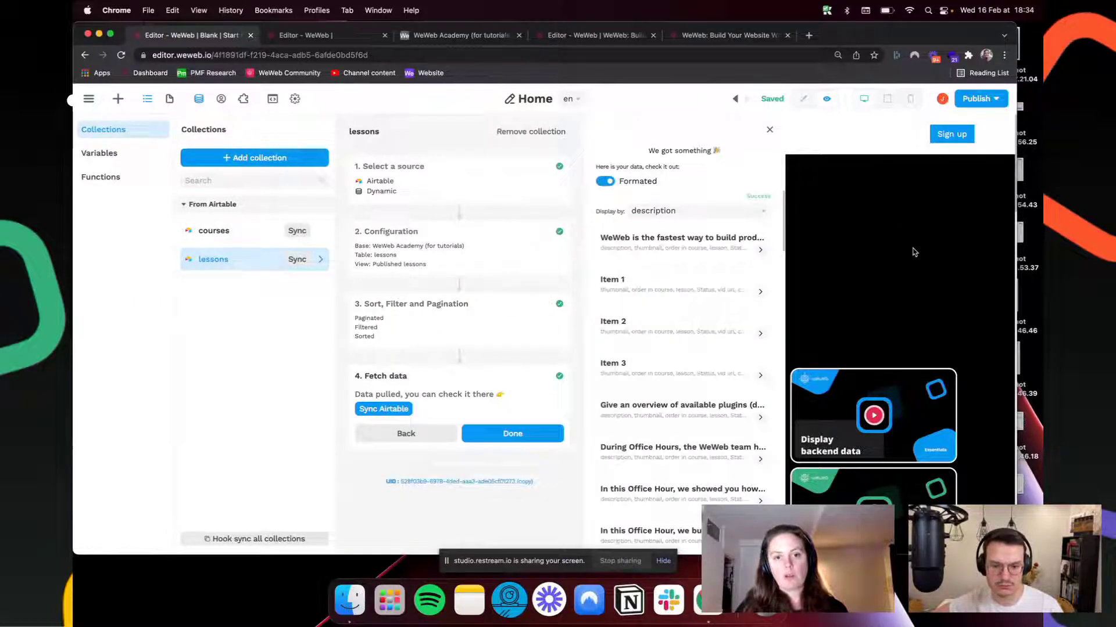
click(769, 129)
Step: Return to edit mode and open the on-change workflow of the search bar in the Hero section
click(804, 99)
click(463, 261)
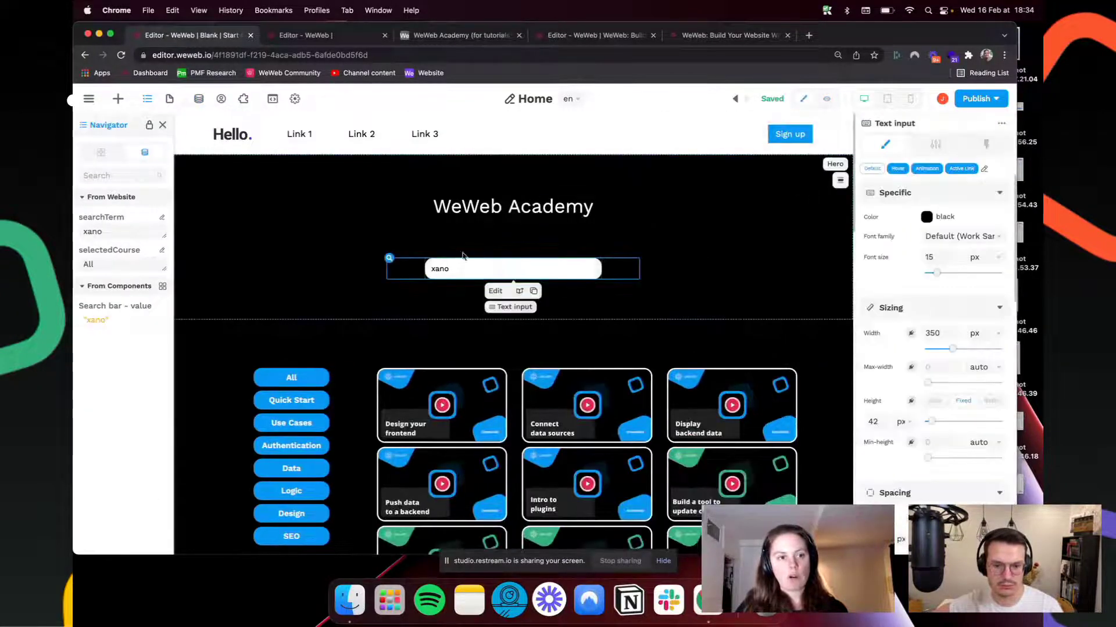
click(100, 153)
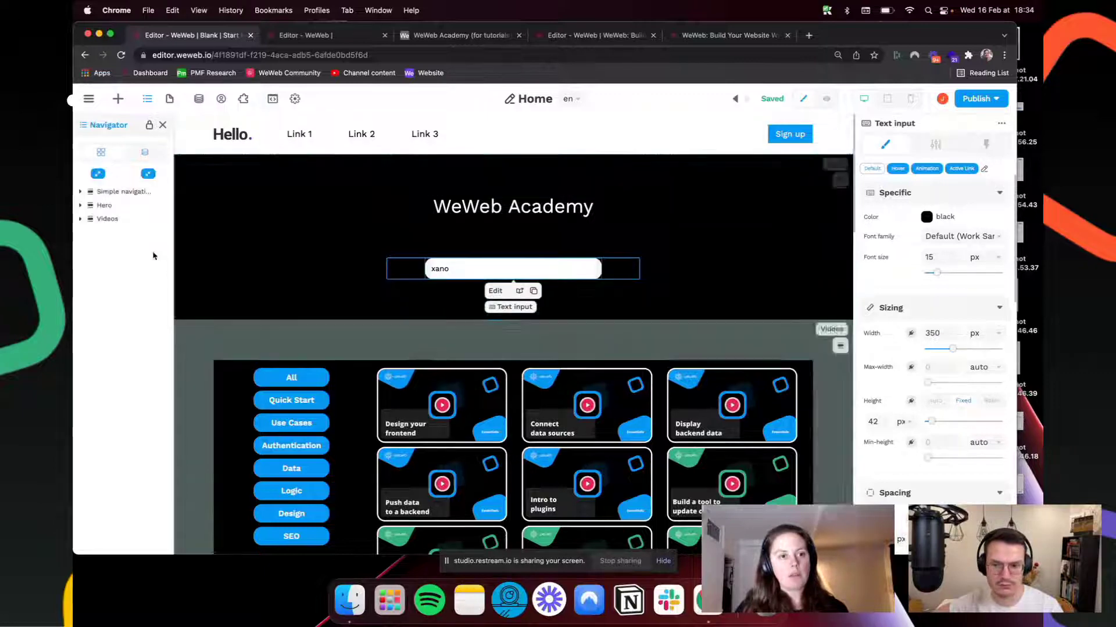
click(105, 219)
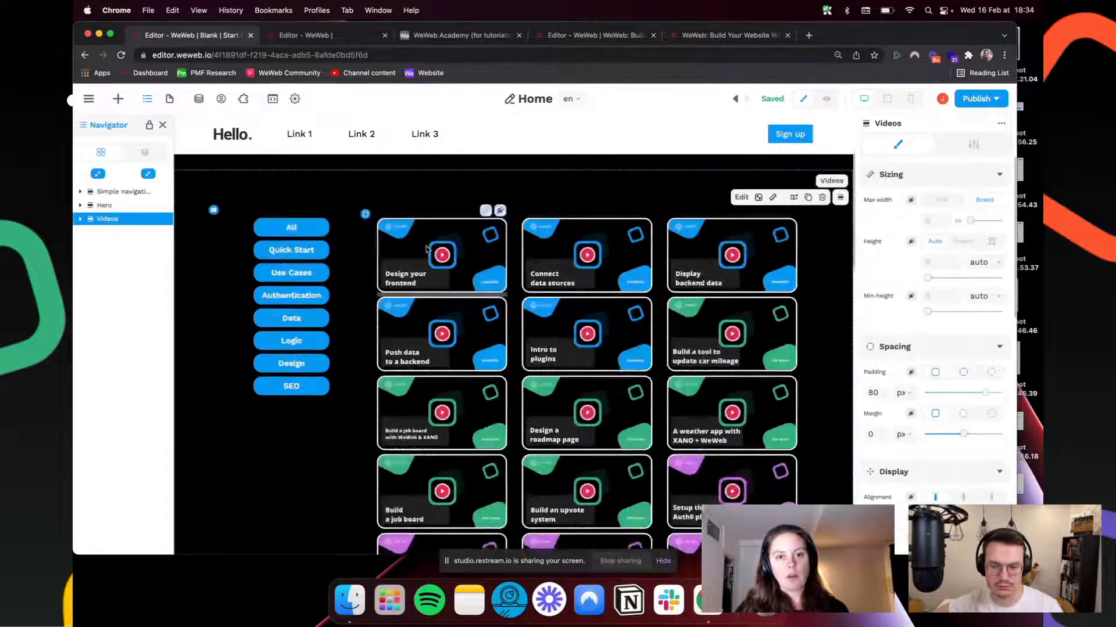
scroll(481, 278, up, 3)
click(492, 273)
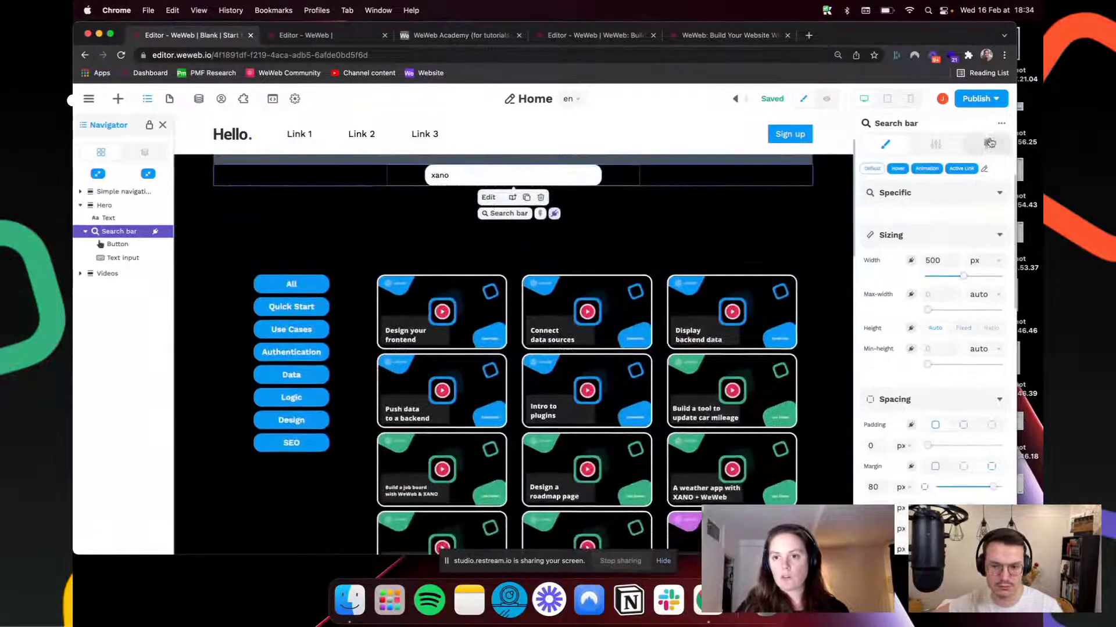
click(986, 144)
click(926, 199)
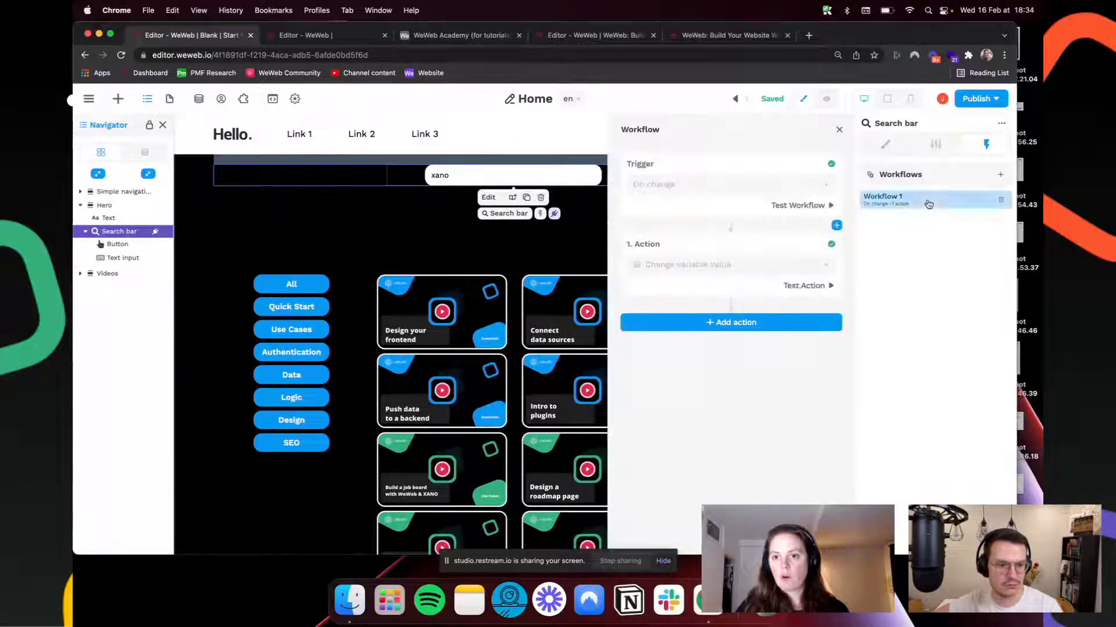
Step: Add a Fetch collection action for the lessons collection as the workflow's second action, and close the workflow
click(738, 322)
click(720, 405)
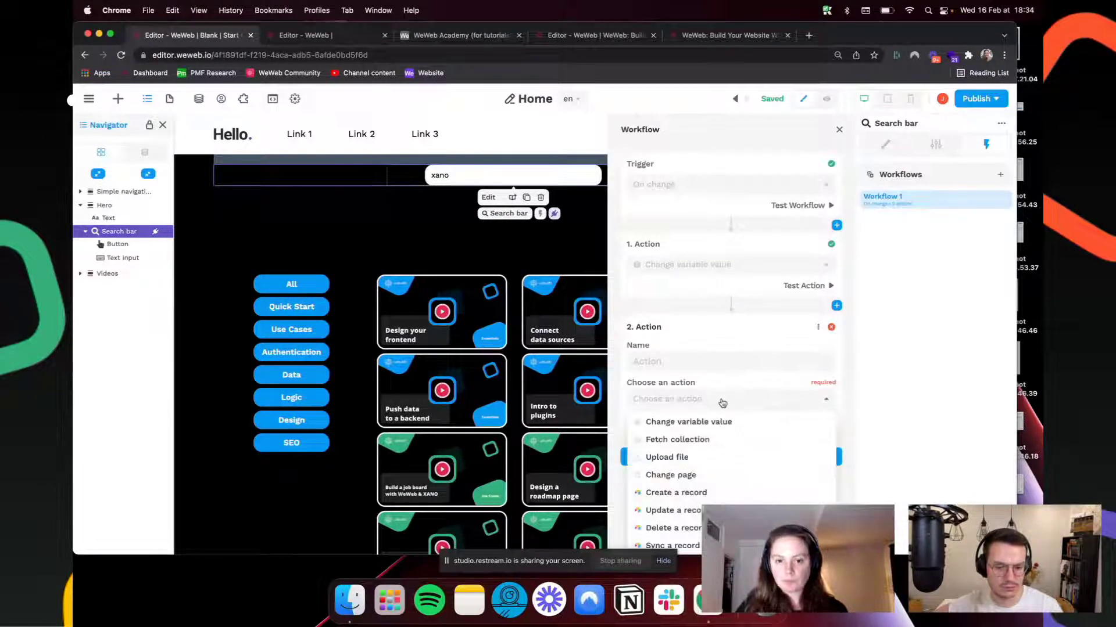
click(703, 440)
click(710, 439)
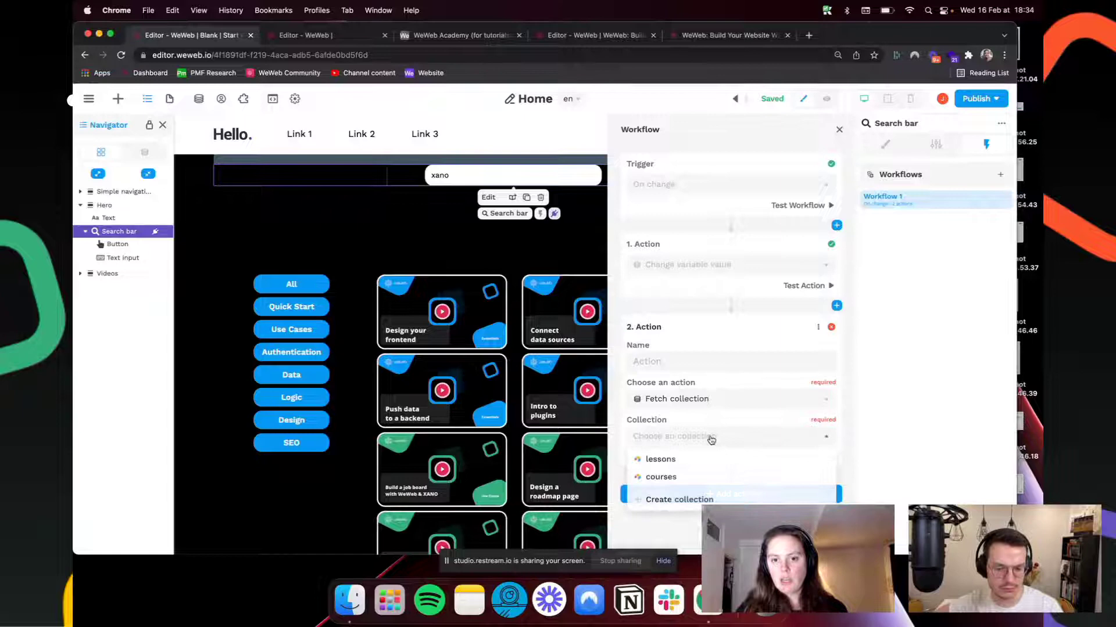
click(686, 461)
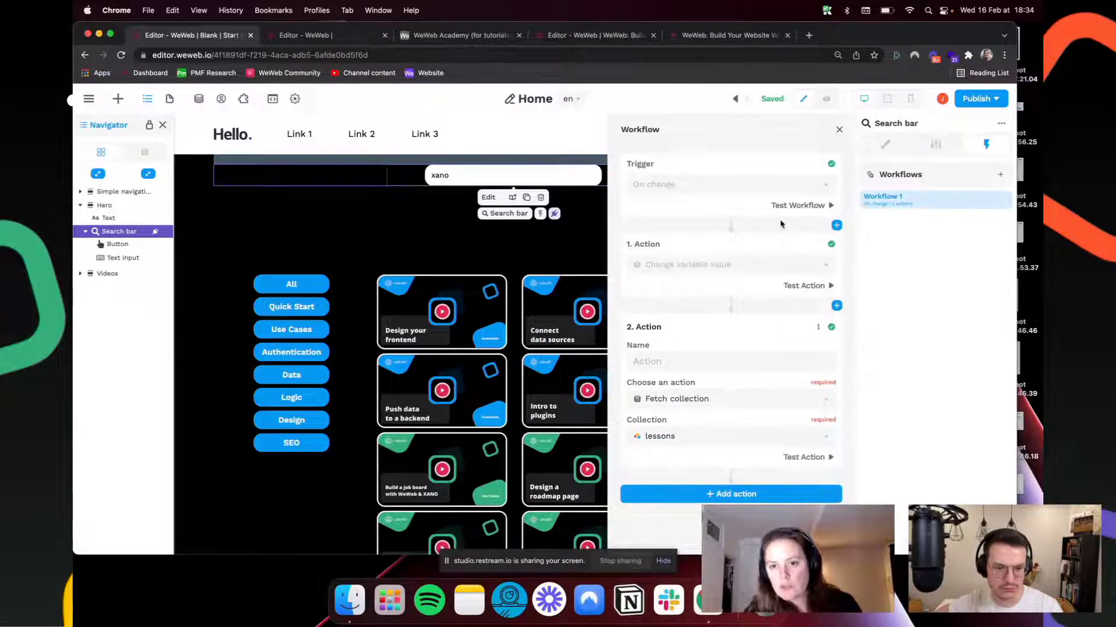
click(839, 129)
Step: Preview the page with the search term "xano", and examine the lessons collection's results and its description filter formula
click(826, 99)
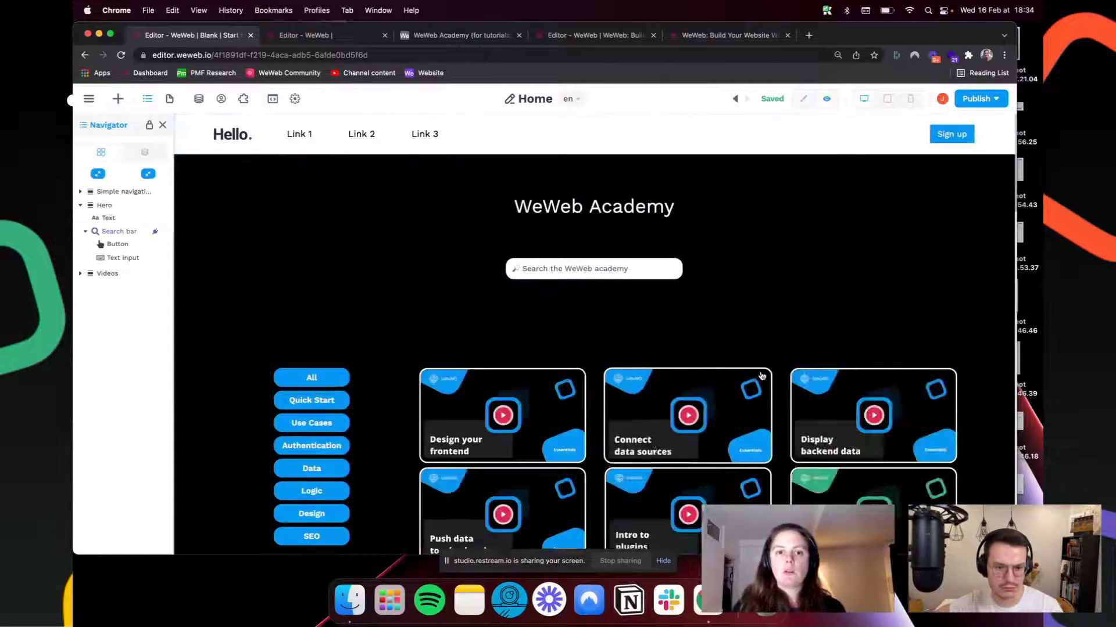
text(xano)
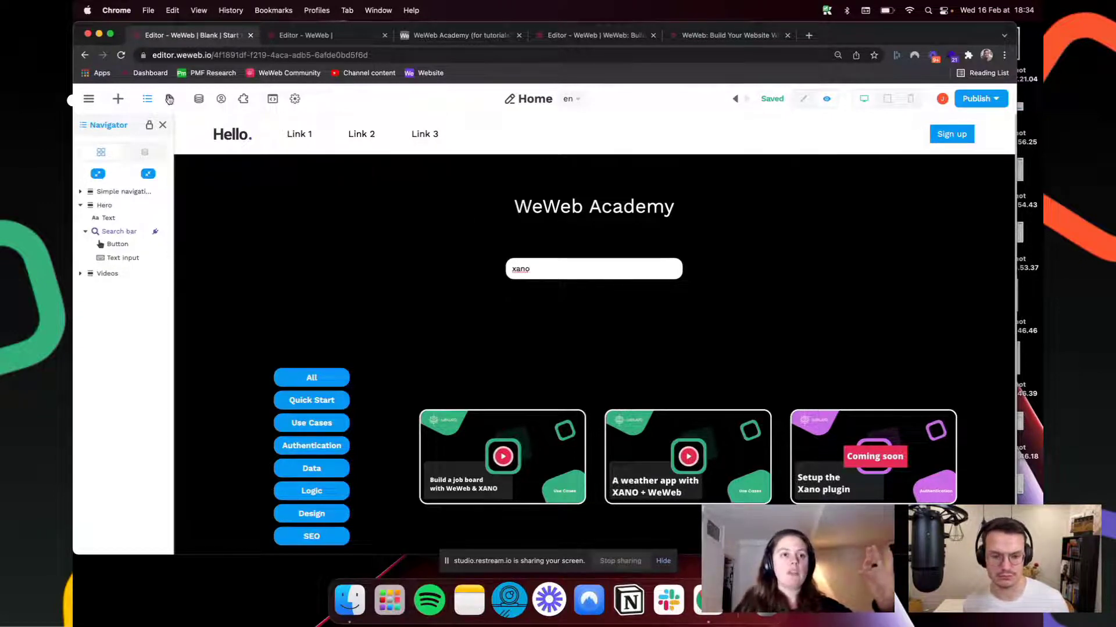
click(198, 102)
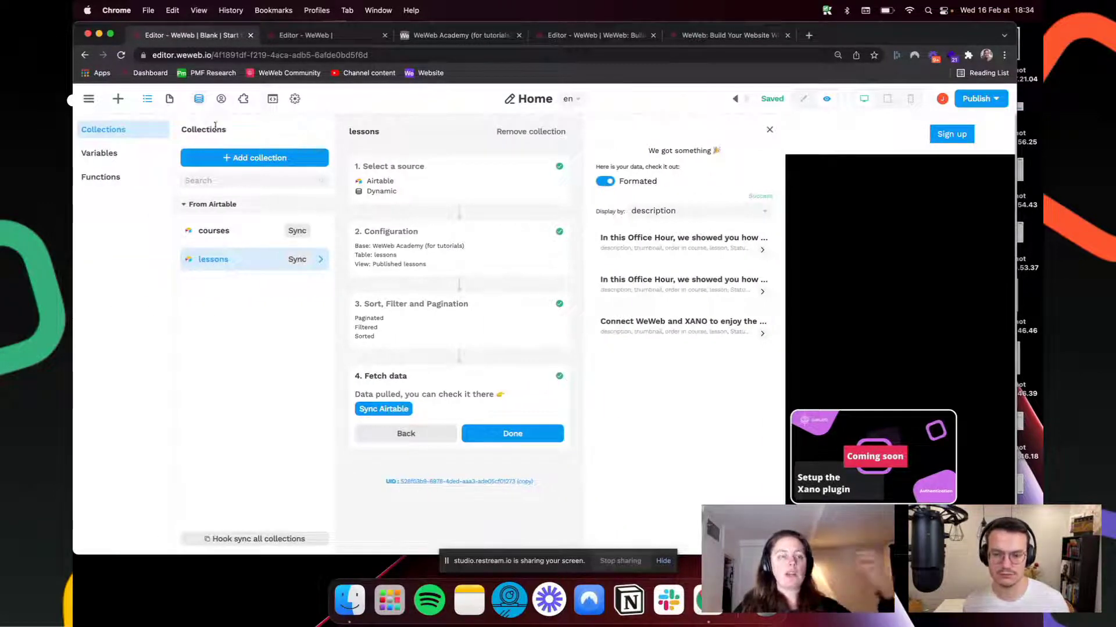
click(437, 338)
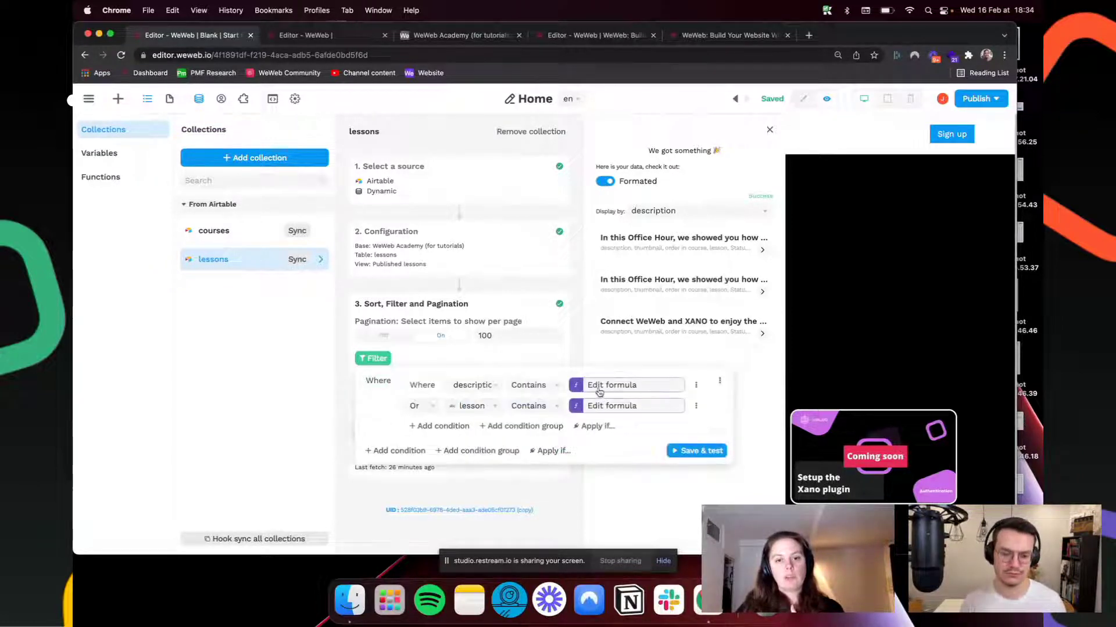
click(618, 388)
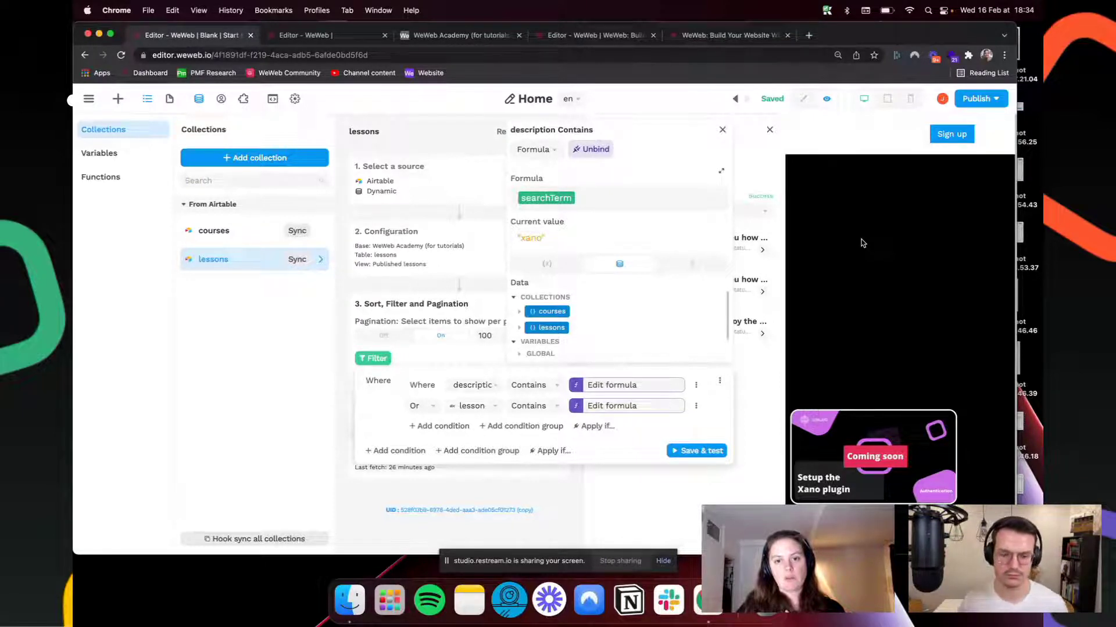
click(746, 374)
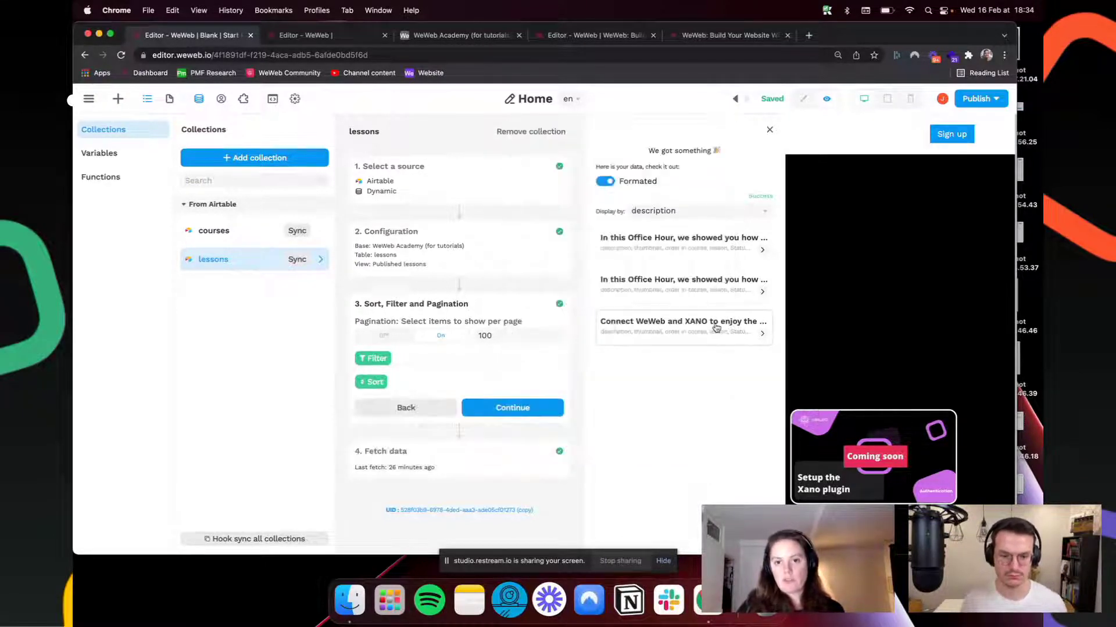
Step: Close the collection settings, open the first filtered lesson's video to check its link, and close the video
click(852, 291)
click(422, 413)
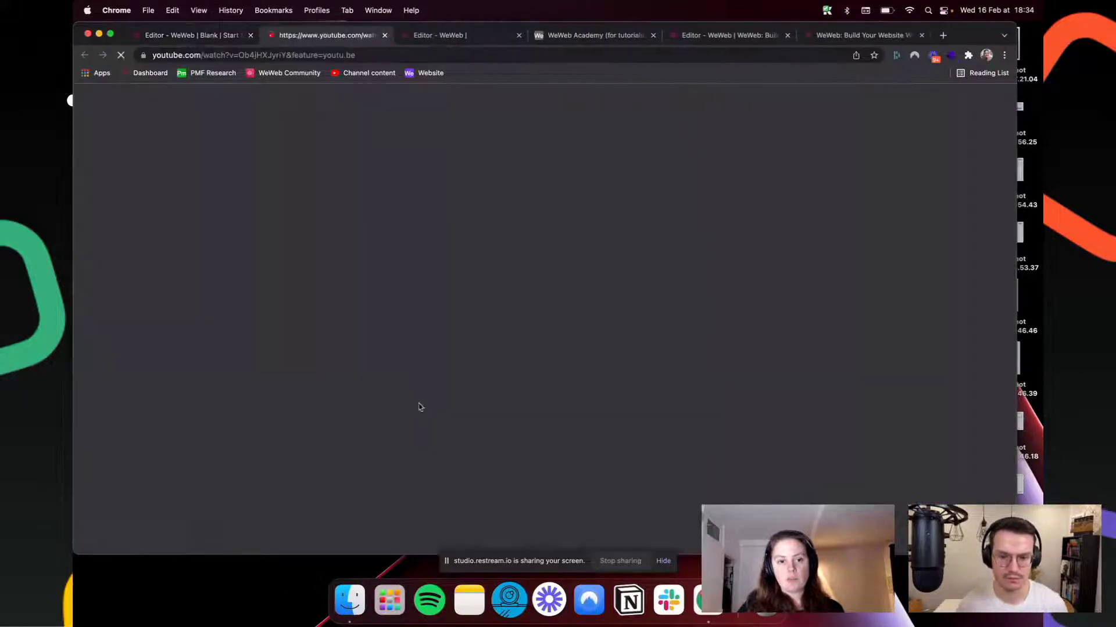
key(super+w)
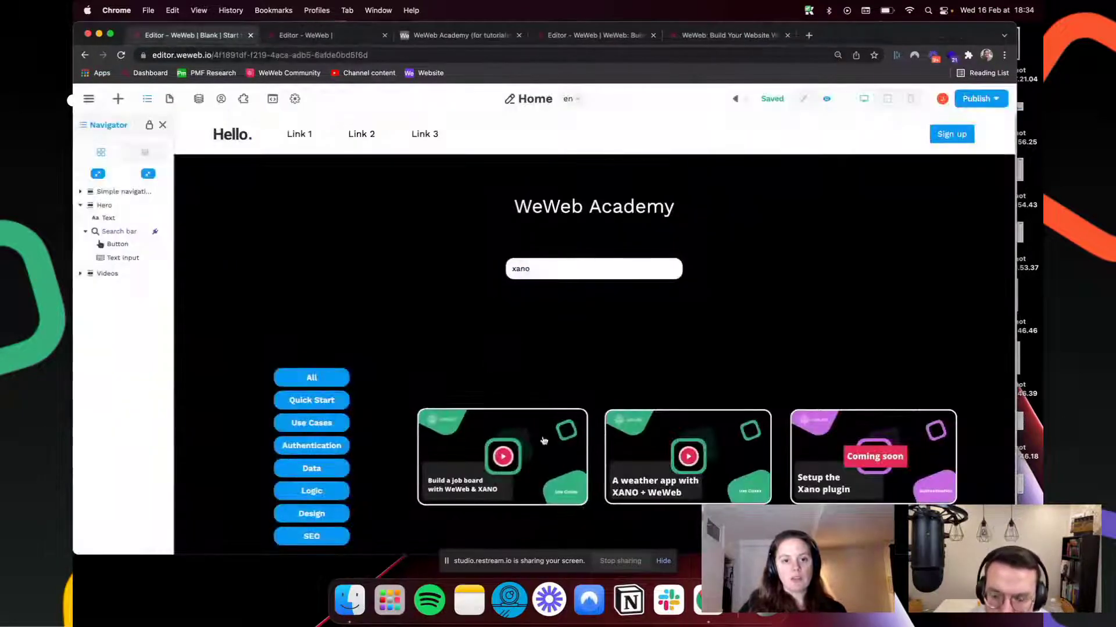
Step: Try filtering the lessons container's items with a condition group for description Contains, opening its value binding to the component variables
click(804, 99)
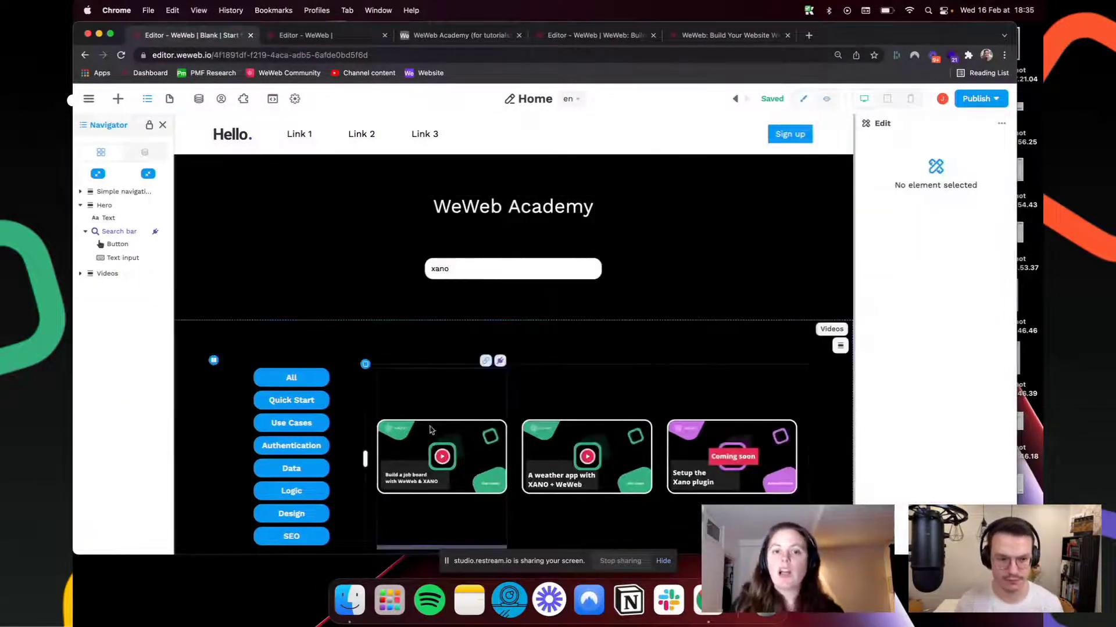
click(441, 453)
click(119, 312)
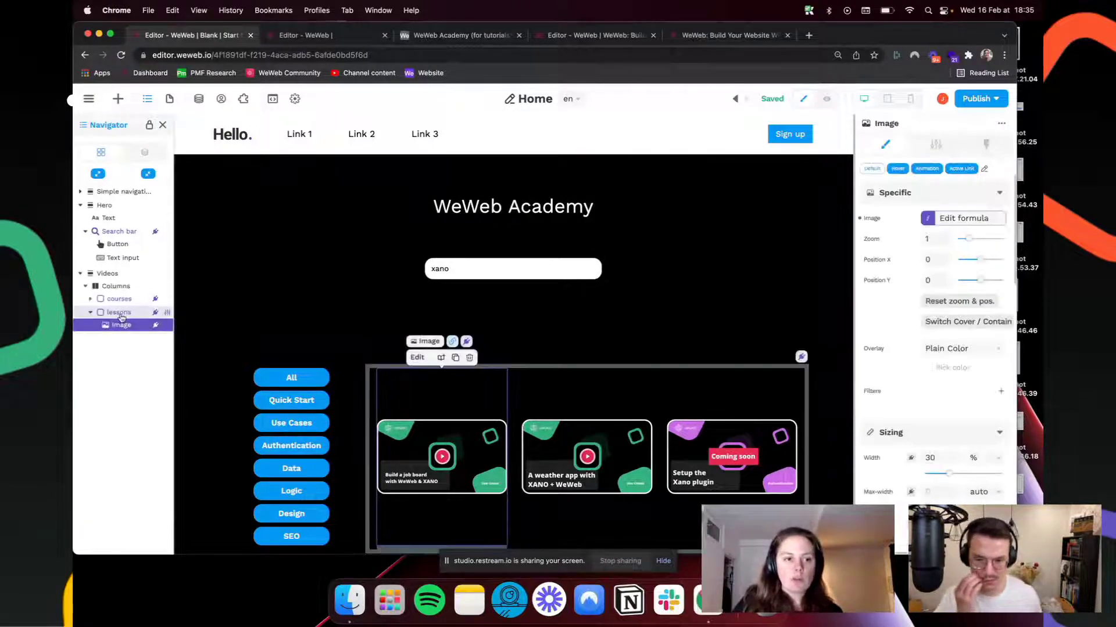
click(965, 219)
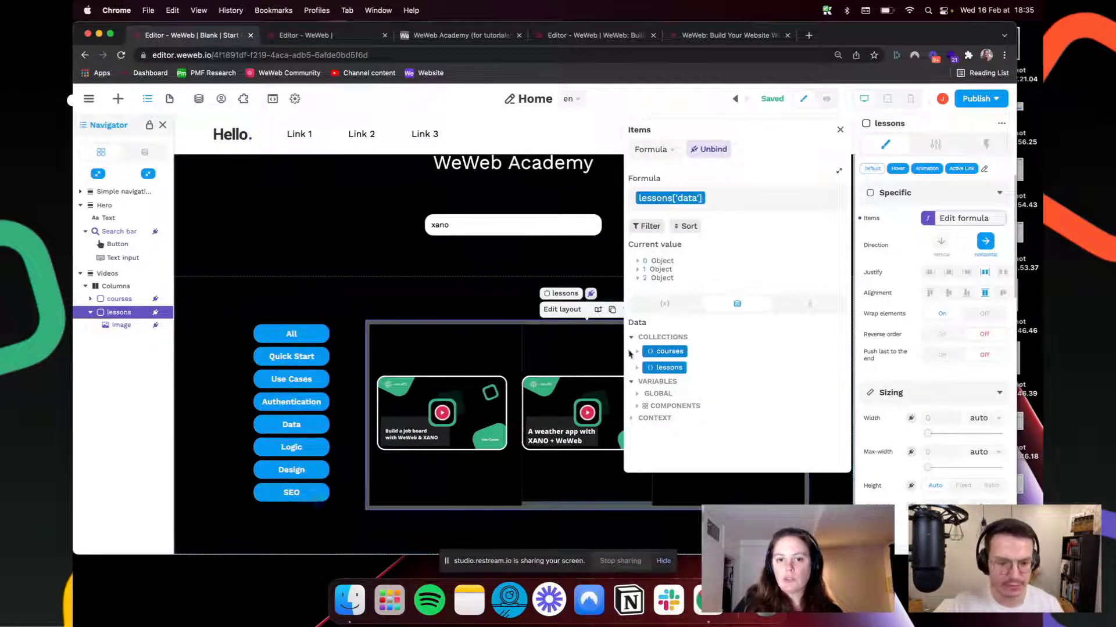
click(650, 227)
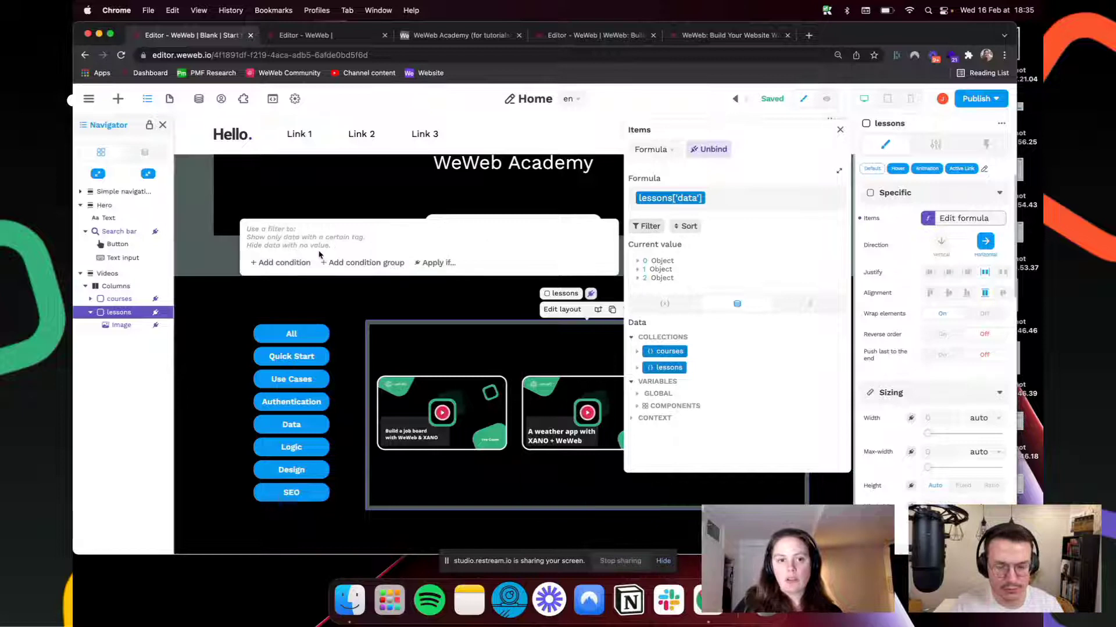
click(362, 264)
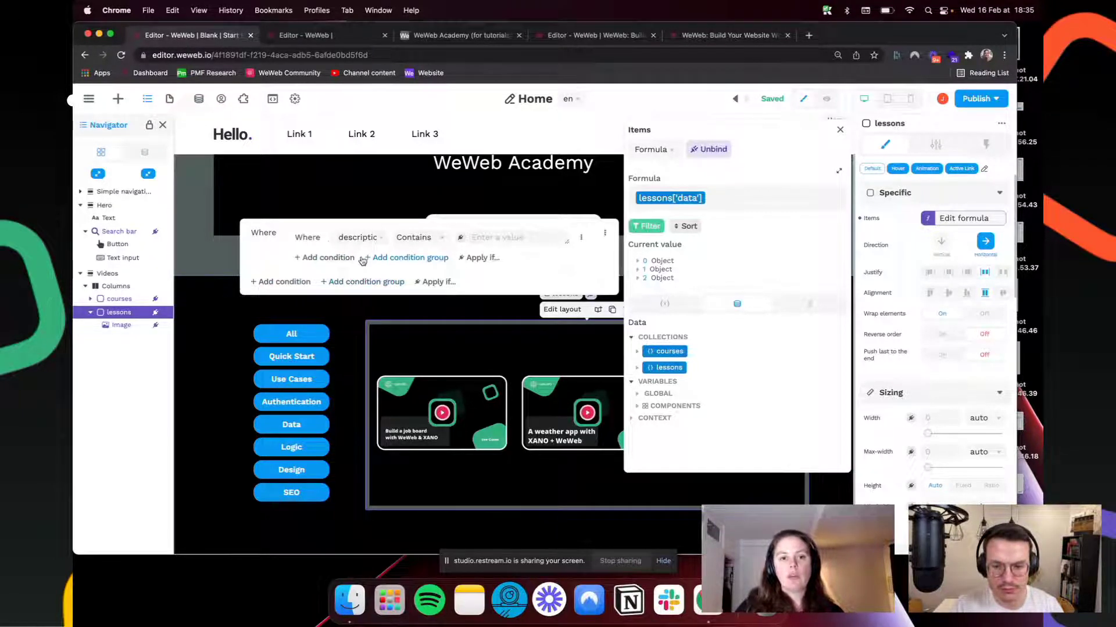
click(461, 238)
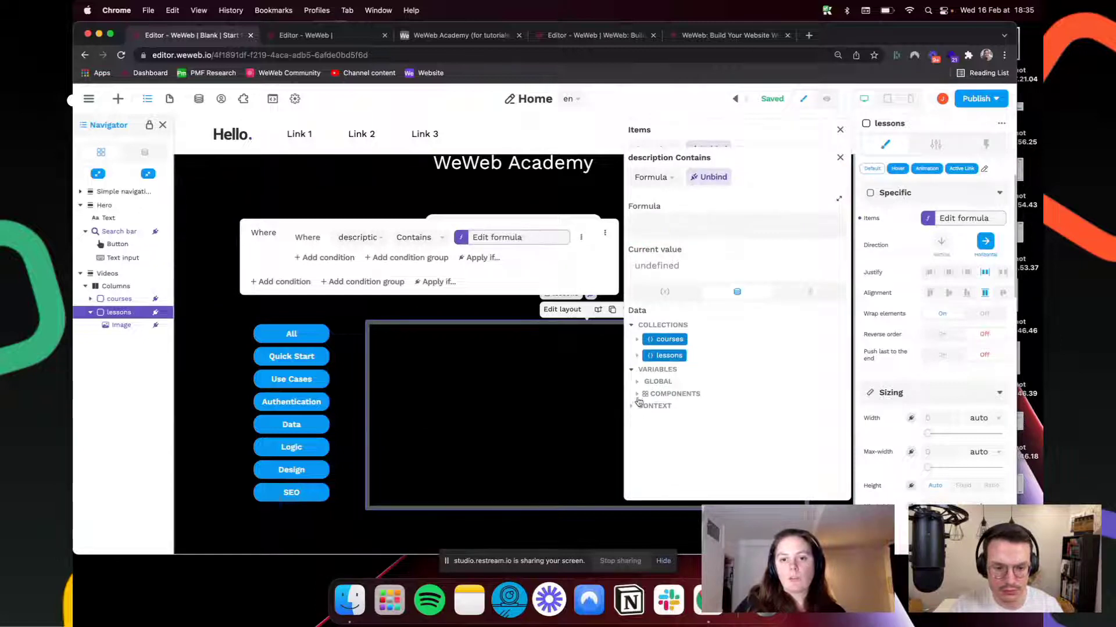
click(637, 395)
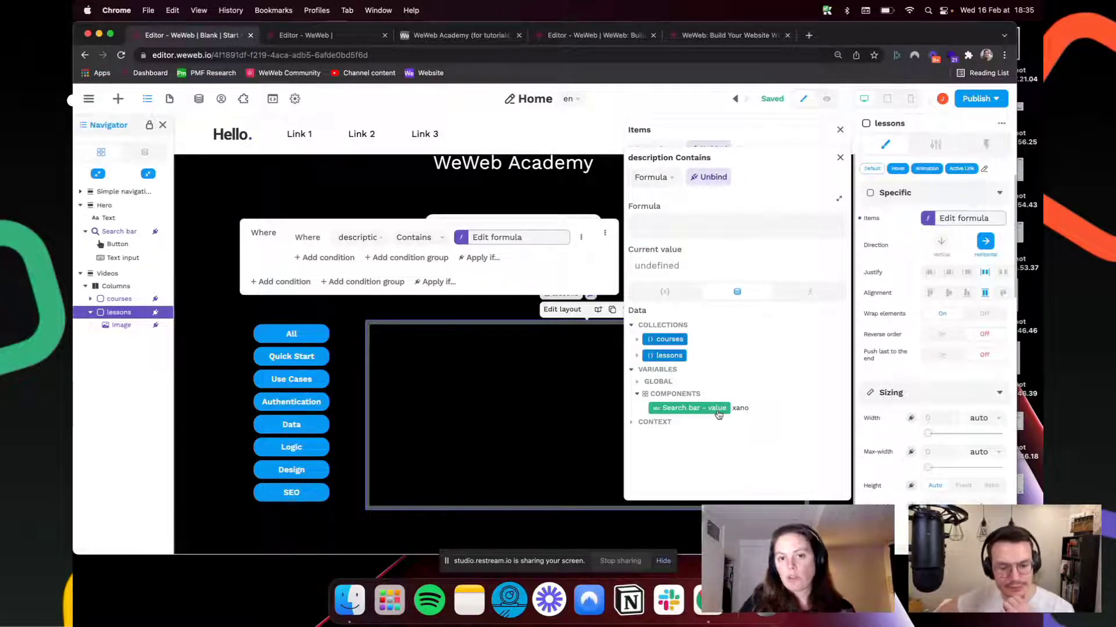
Step: Remove the condition group from the lessons items filter, and close the items formula
click(606, 236)
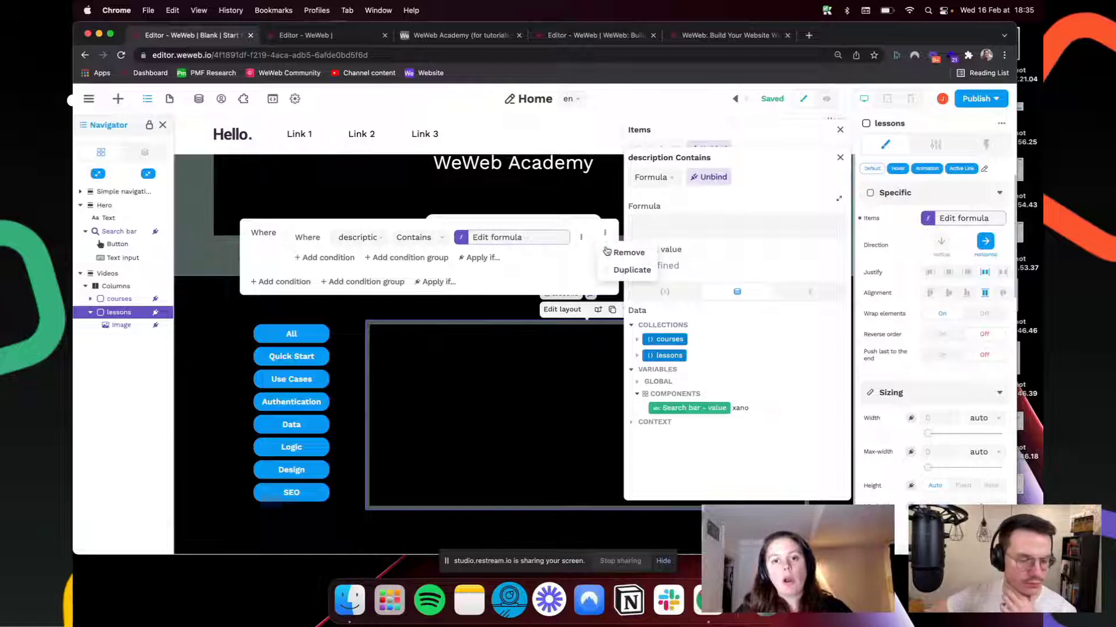
click(618, 248)
click(839, 129)
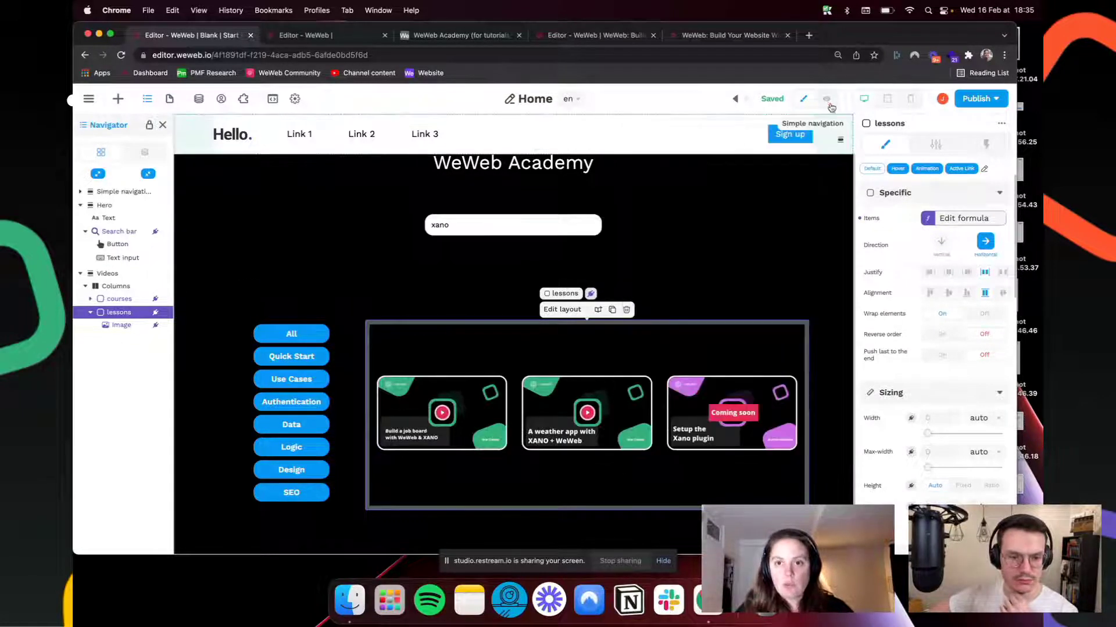
Step: Search the published WeWeb Academy page for "robo", examine the lessons area, clear the search, and switch back to the WeWeb editor
click(746, 37)
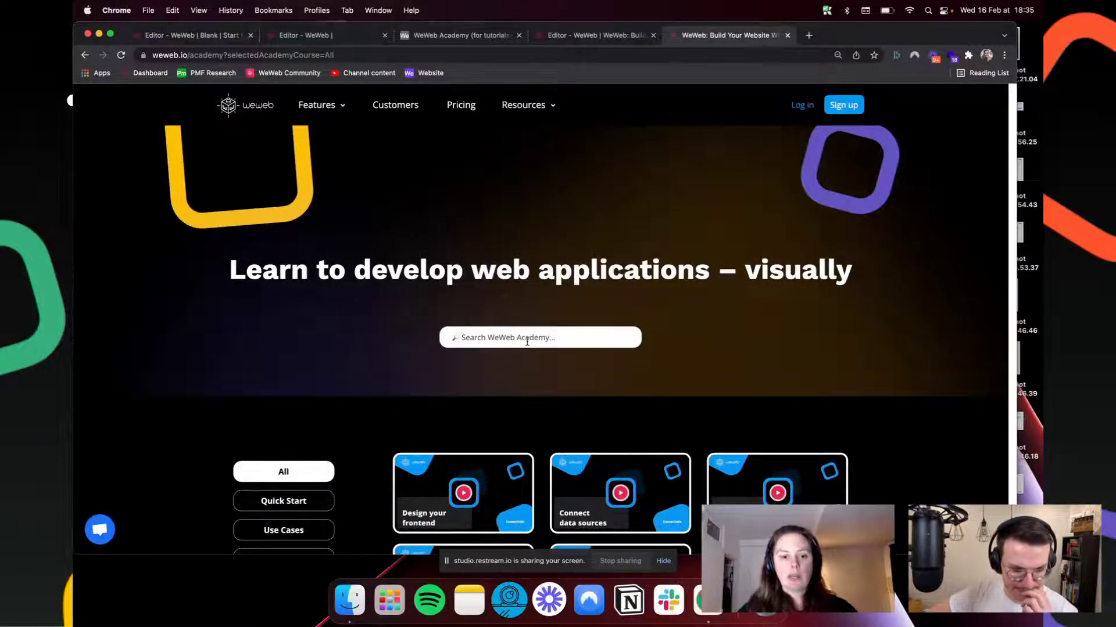
text(robo)
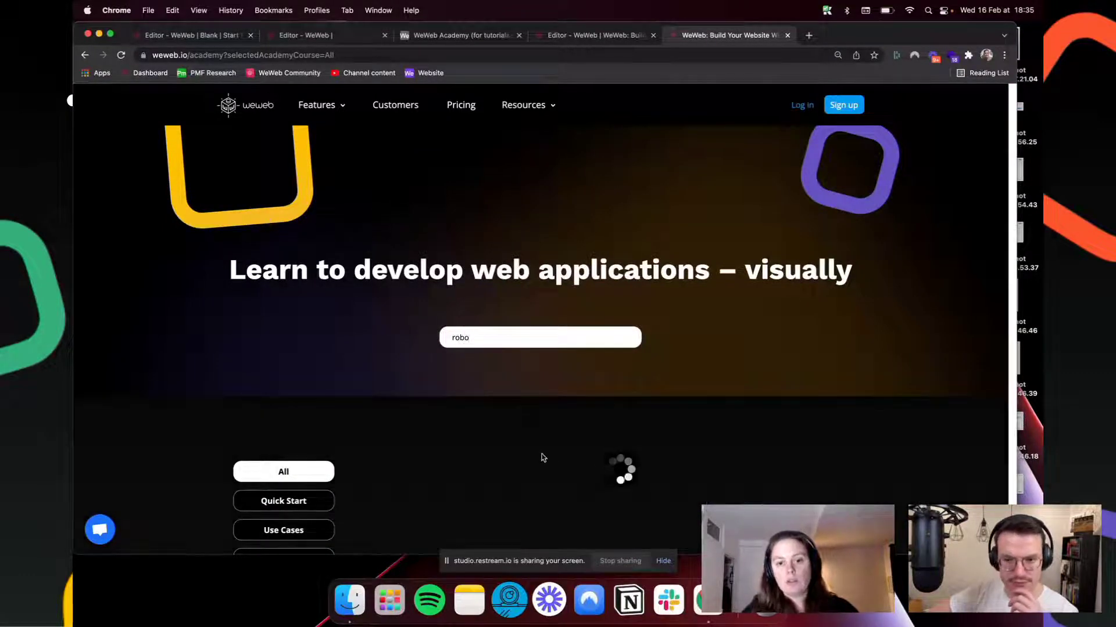
scroll(526, 412, down, 3)
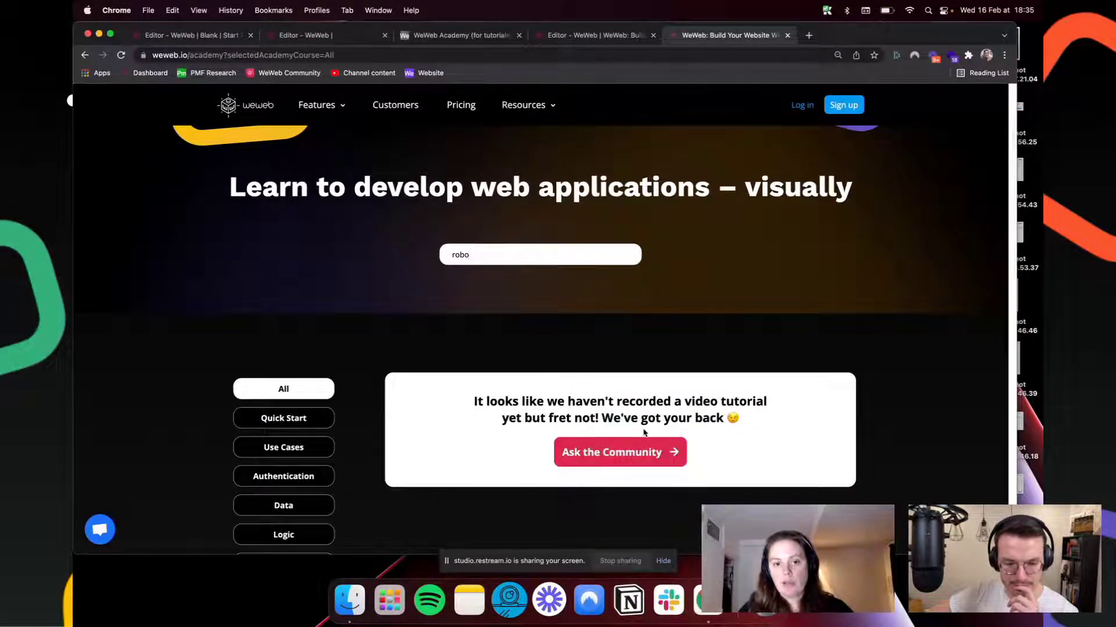
key(super+a)
key(BackSpace)
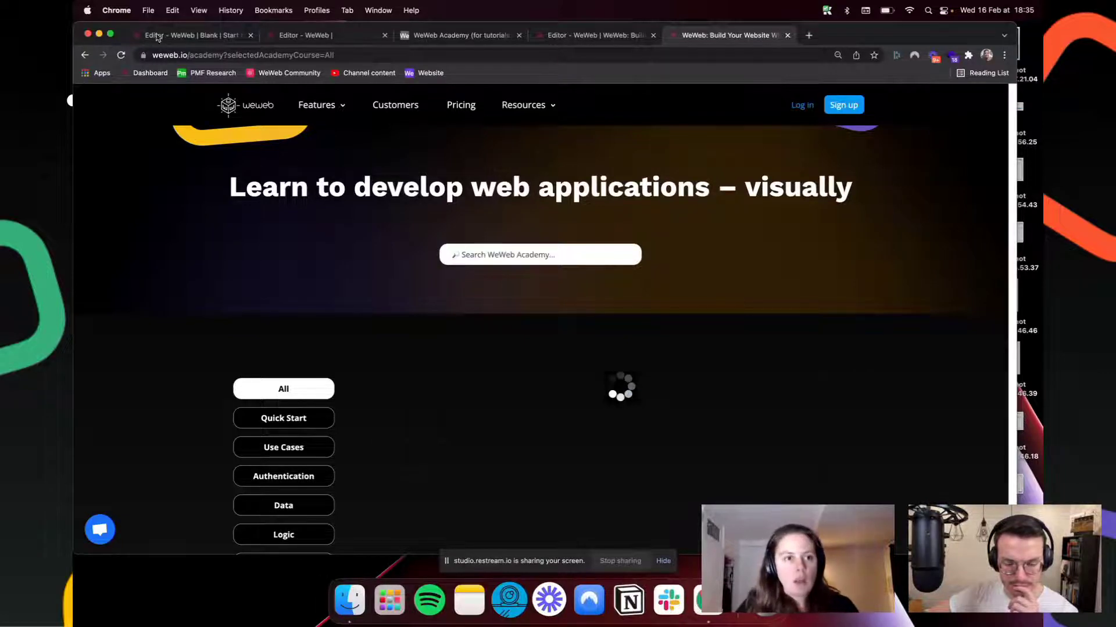
click(206, 36)
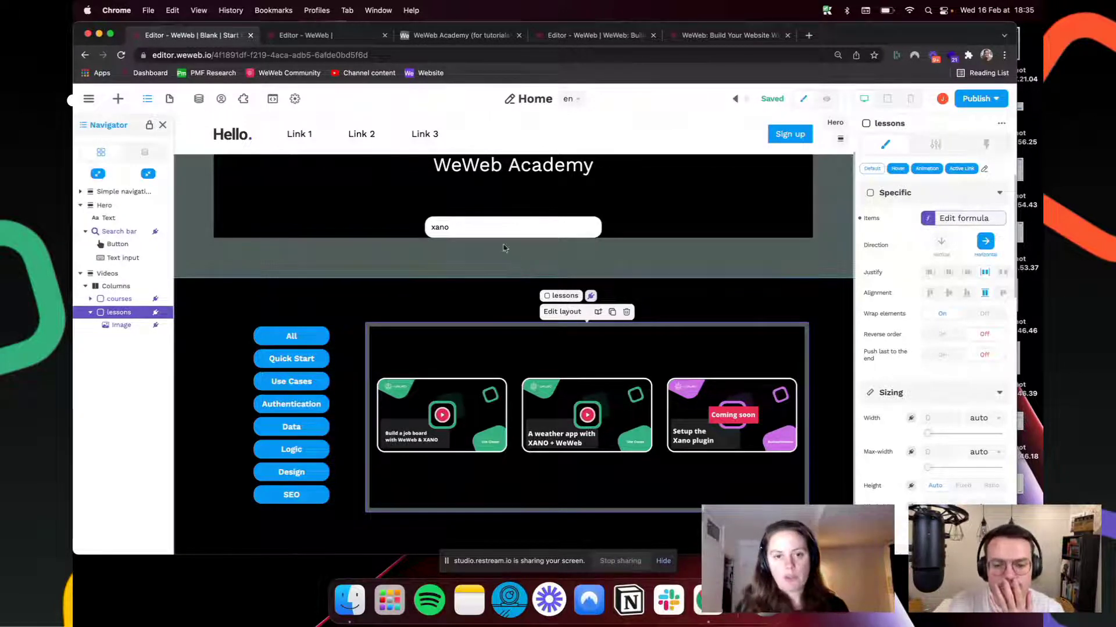
Step: Select the All course button and review the website and component variables in the project's data
click(491, 229)
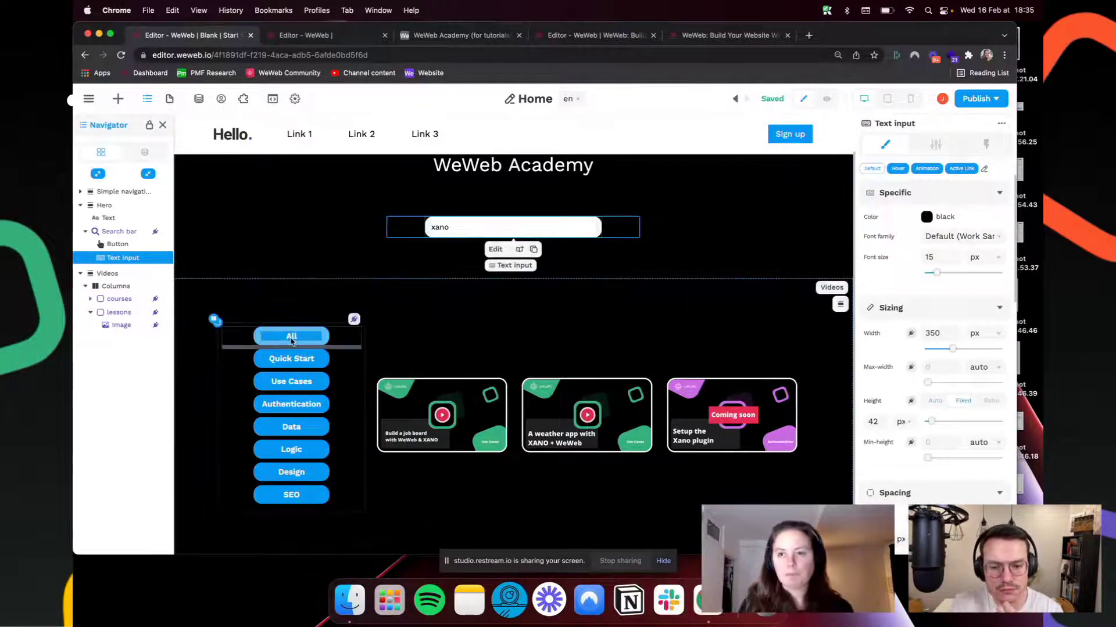
click(338, 337)
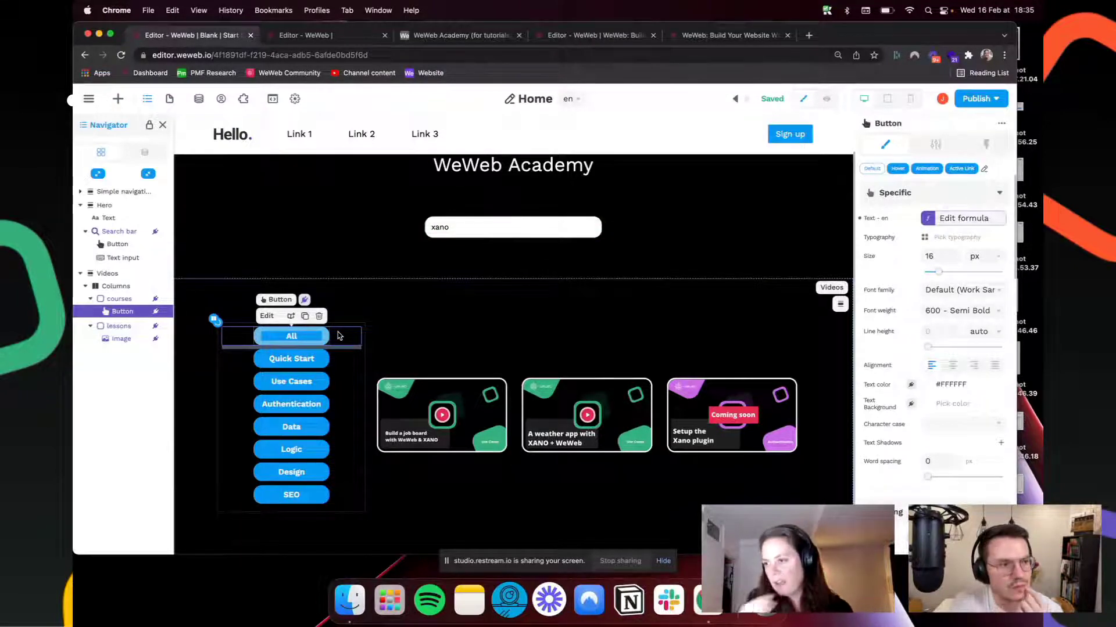
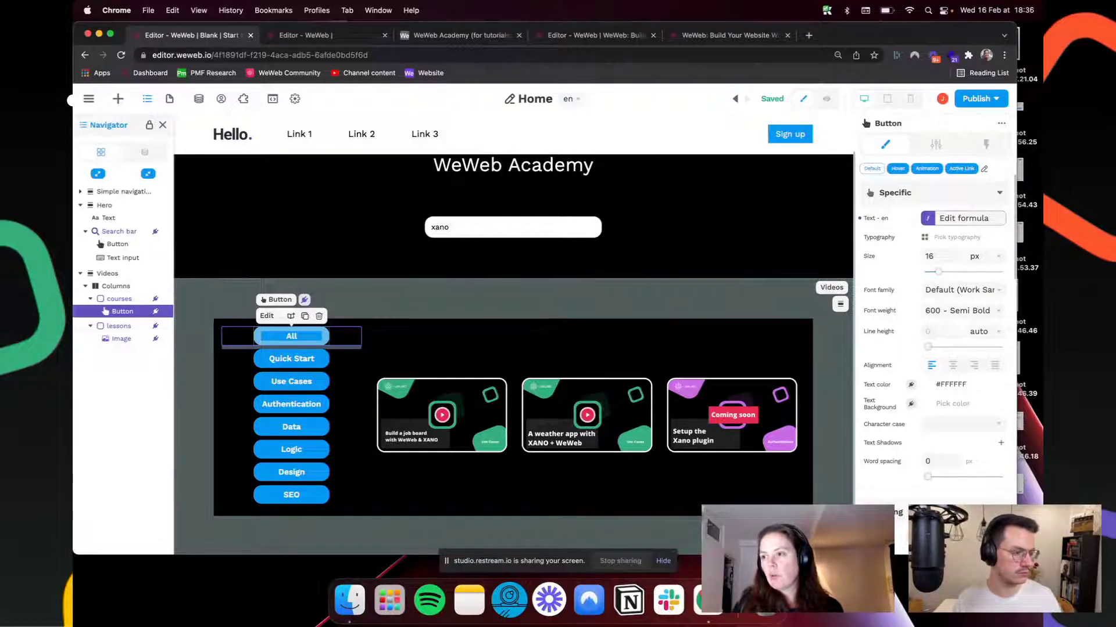
click(198, 99)
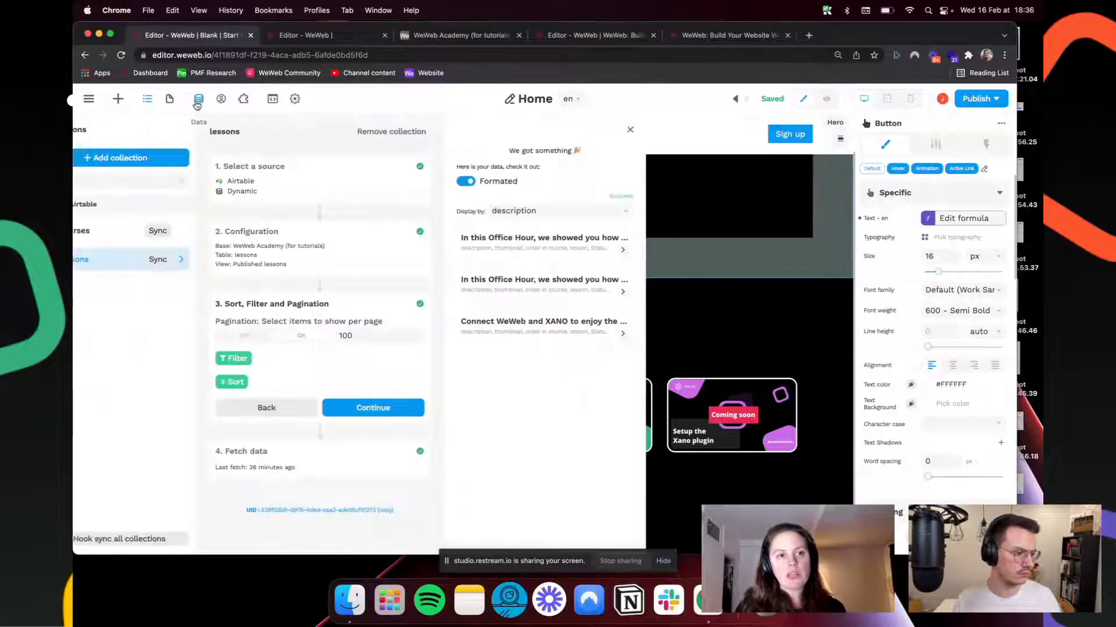
click(100, 153)
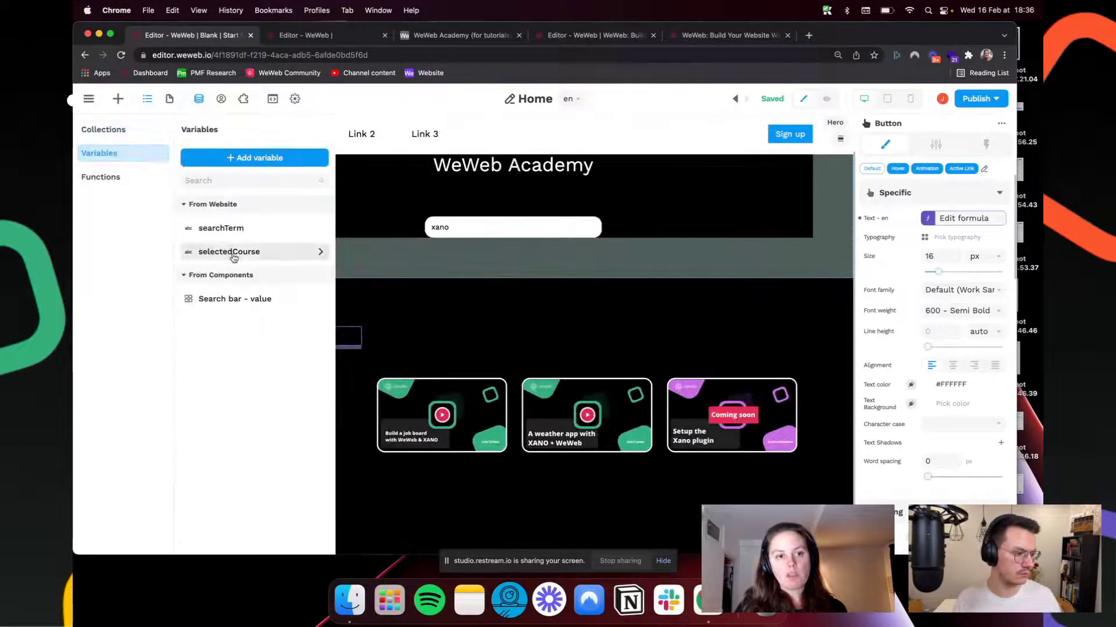
click(465, 344)
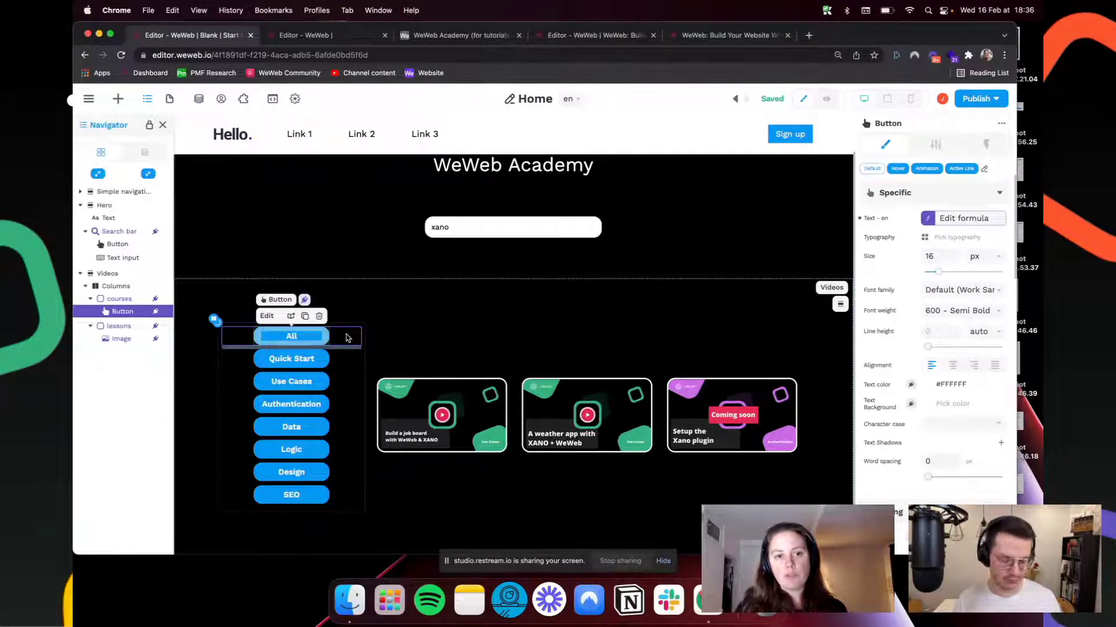
Step: Add a workflow to the repeated course button with the On click trigger
click(987, 145)
click(933, 293)
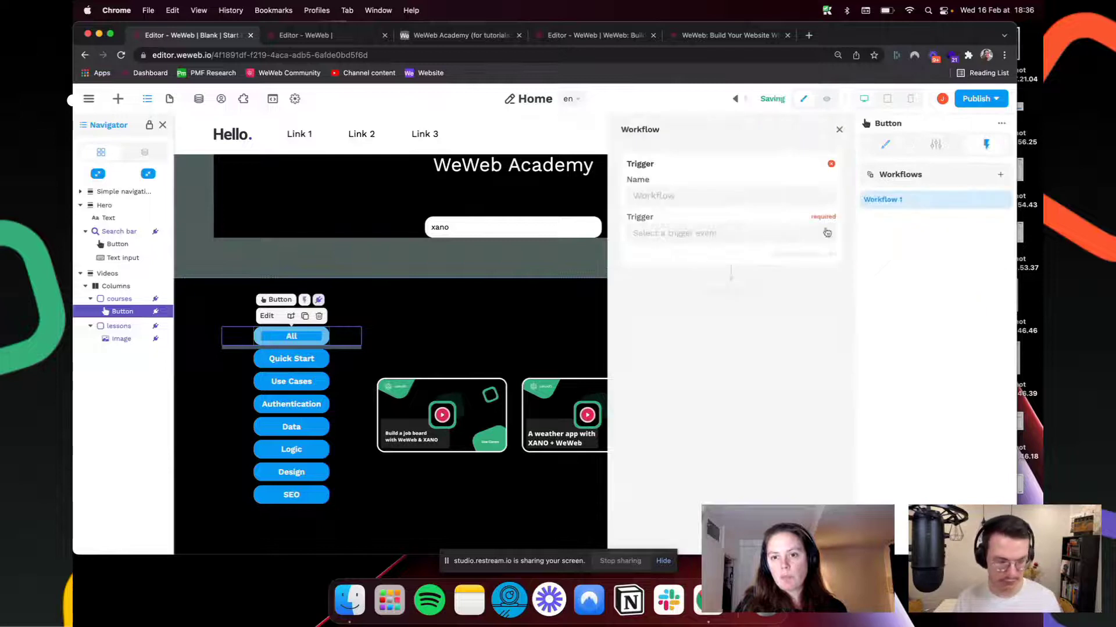
click(746, 239)
click(684, 258)
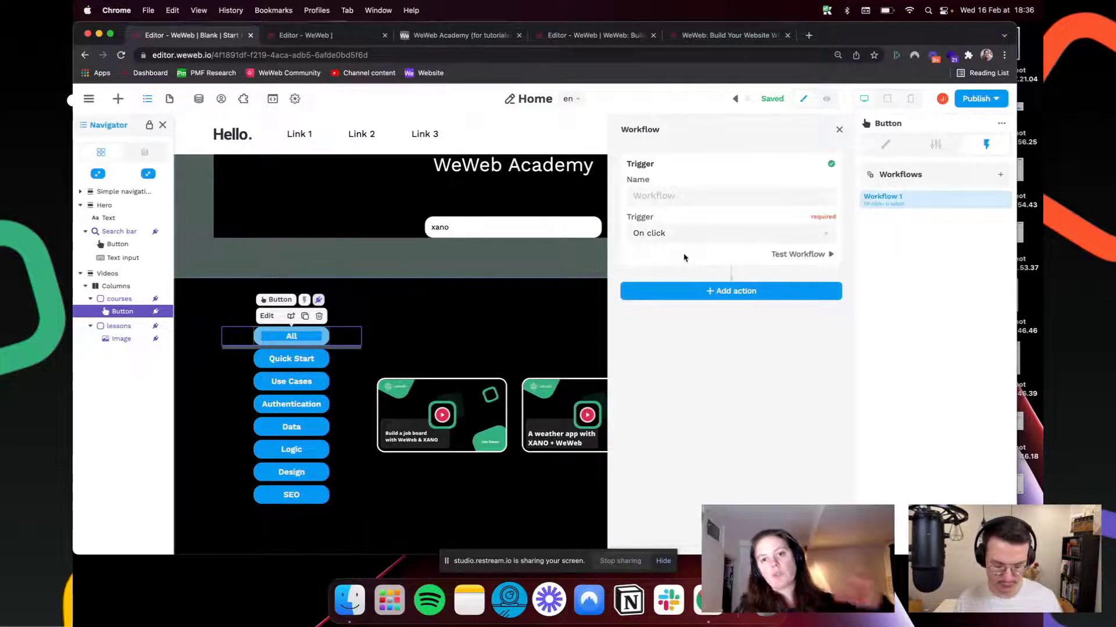
Step: Add a Change variable value action to the course button's workflow, targeting the selectedCourse variable
click(714, 291)
click(711, 321)
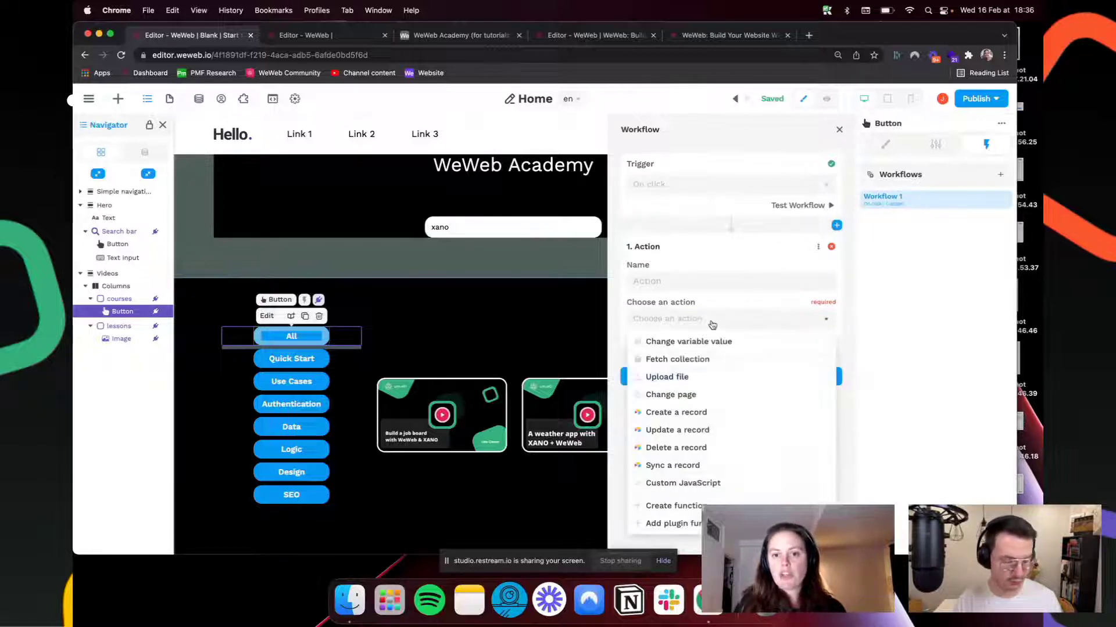
click(700, 344)
click(699, 358)
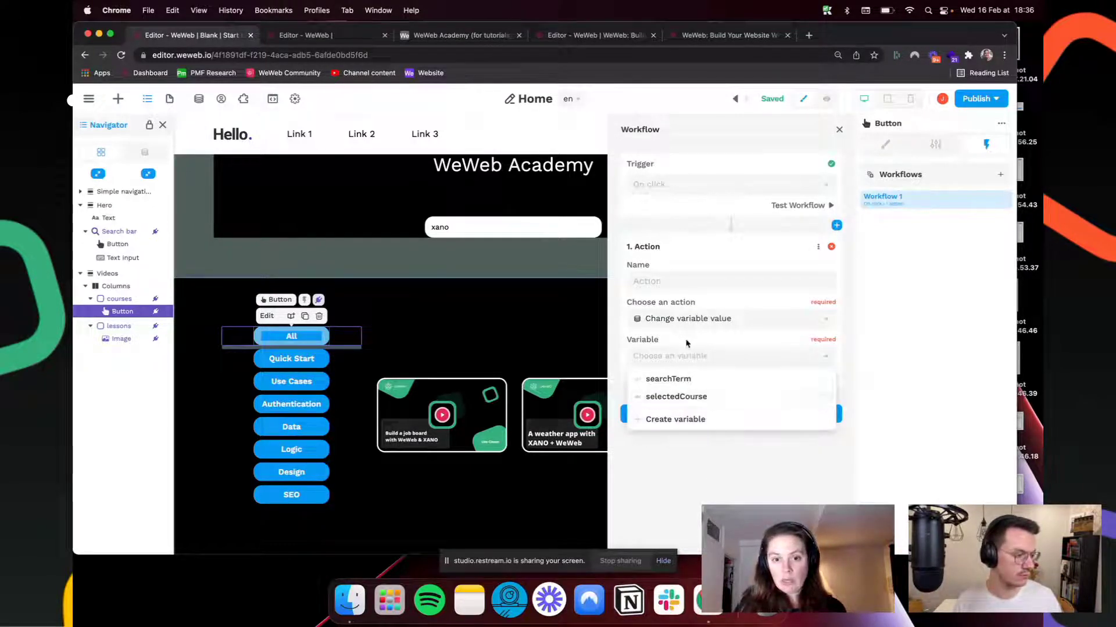
click(690, 352)
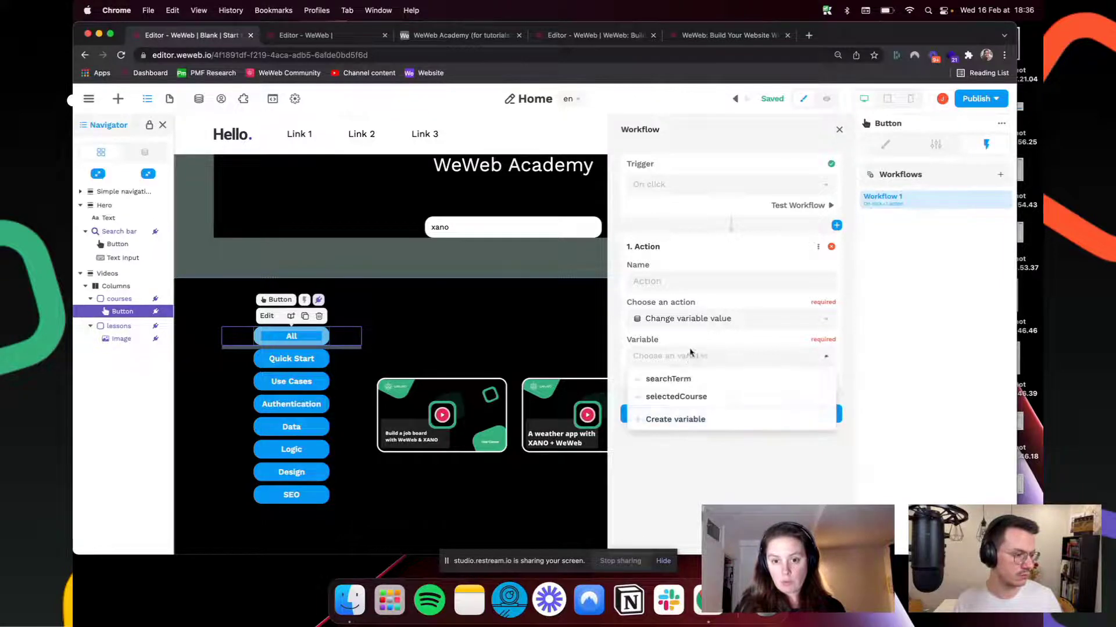
click(689, 398)
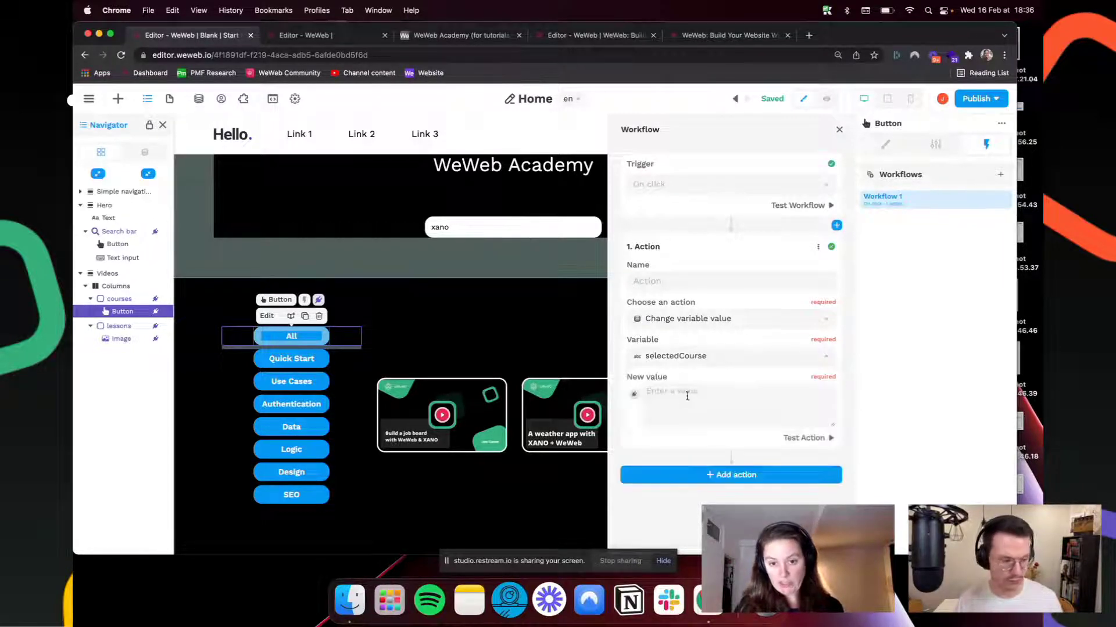
Step: Bind selectedCourse's new value to the repeated item's course name, and check the formula from the Use Cases button
click(635, 396)
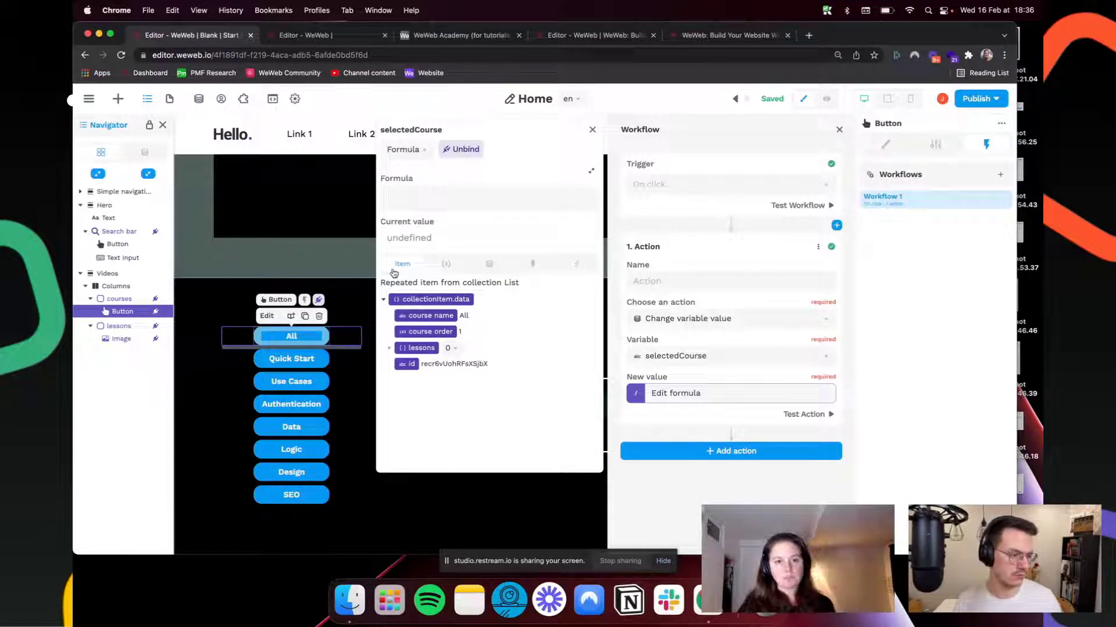
click(325, 363)
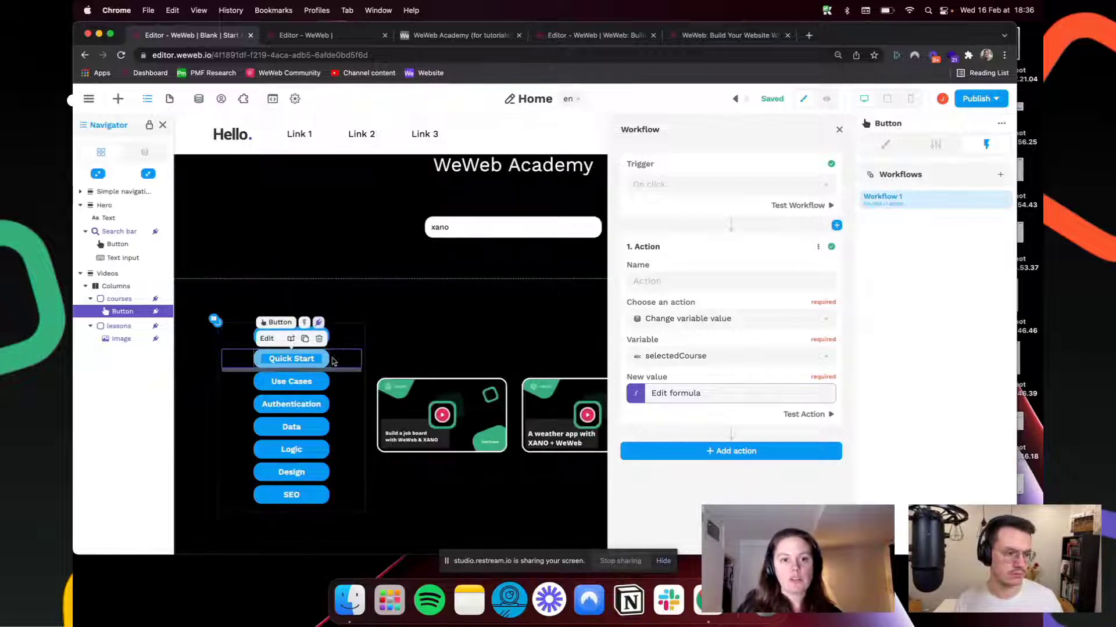
click(677, 394)
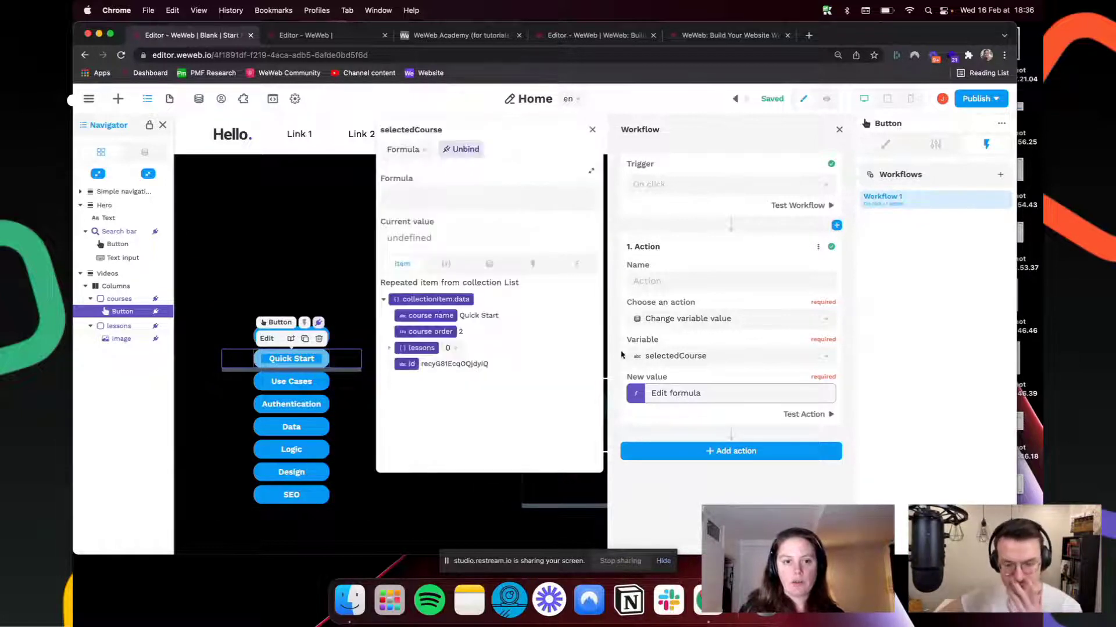
click(426, 317)
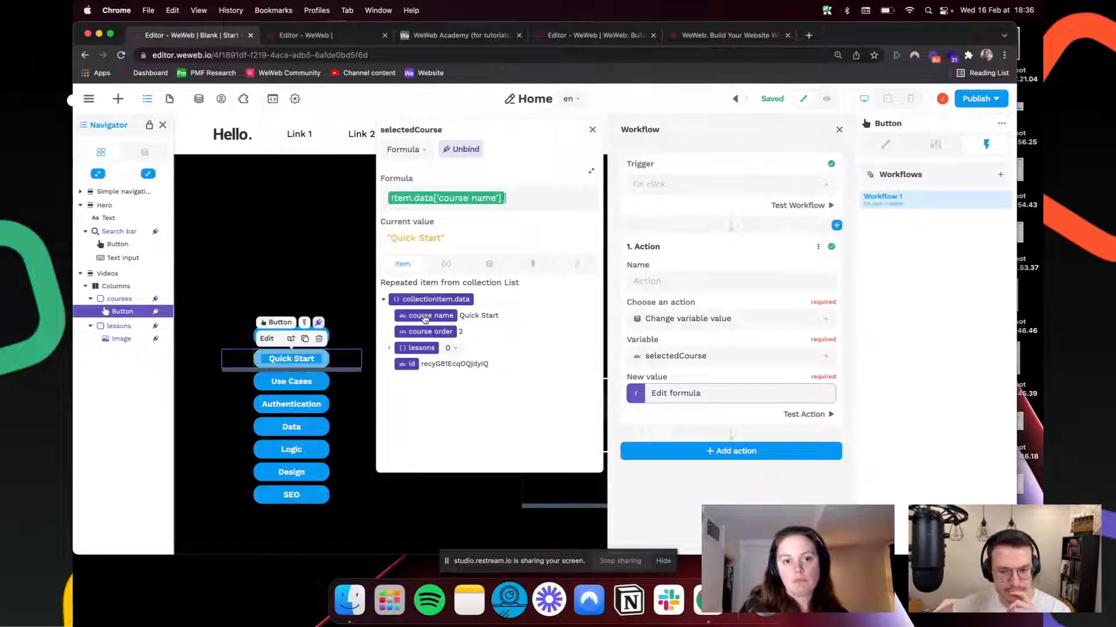
click(324, 380)
click(675, 394)
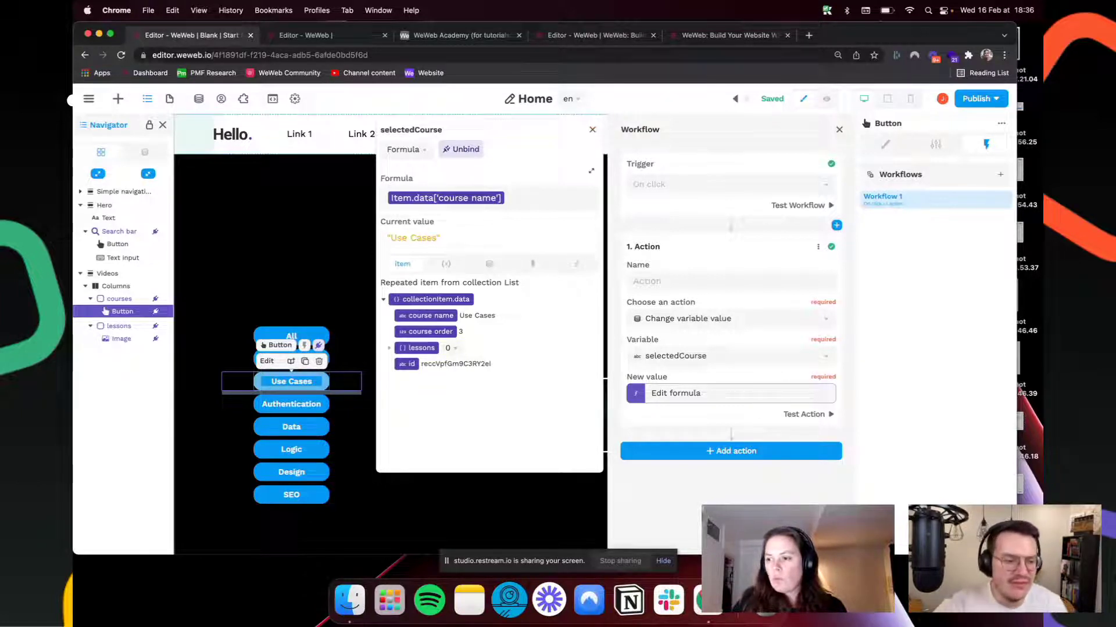
Step: Add a second workflow action that fetches the lessons collection, close the workflow, and briefly preview the page
click(750, 452)
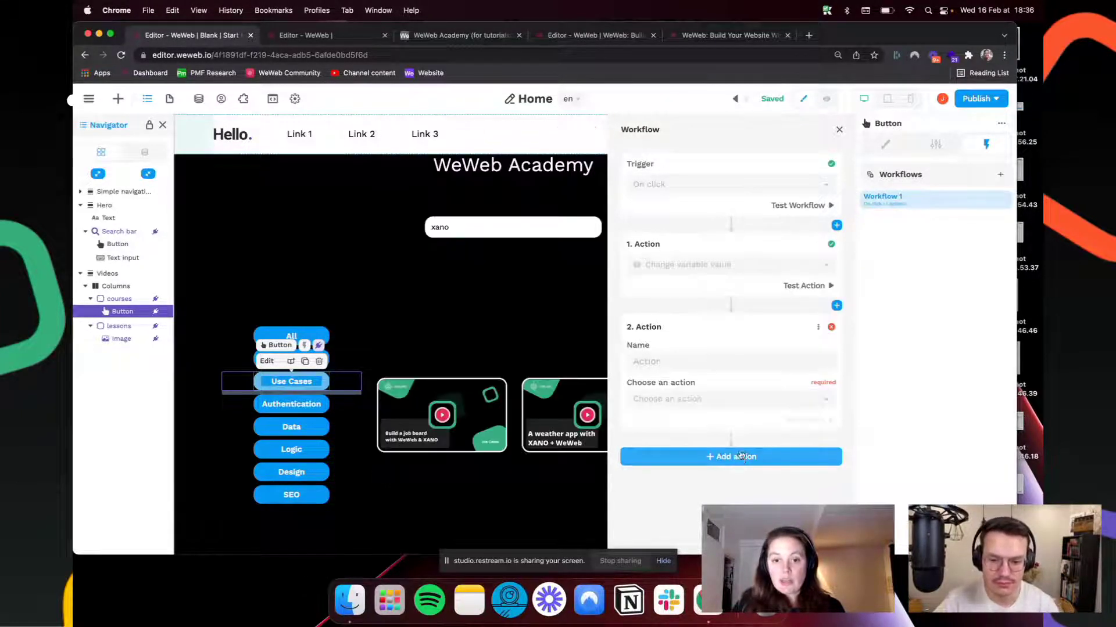
click(695, 400)
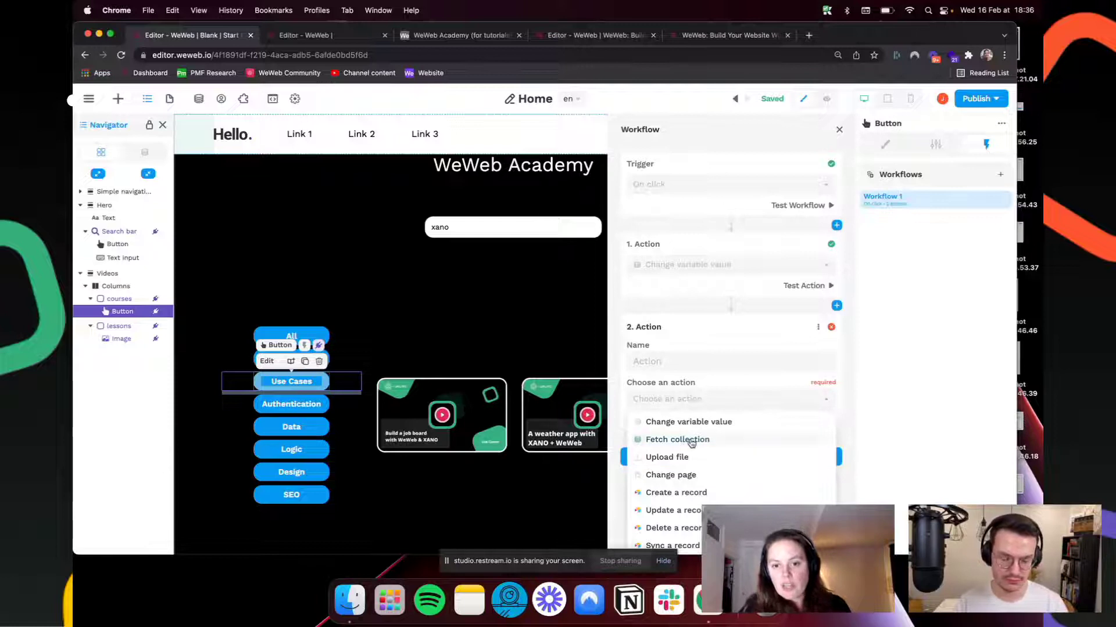
click(668, 438)
click(692, 437)
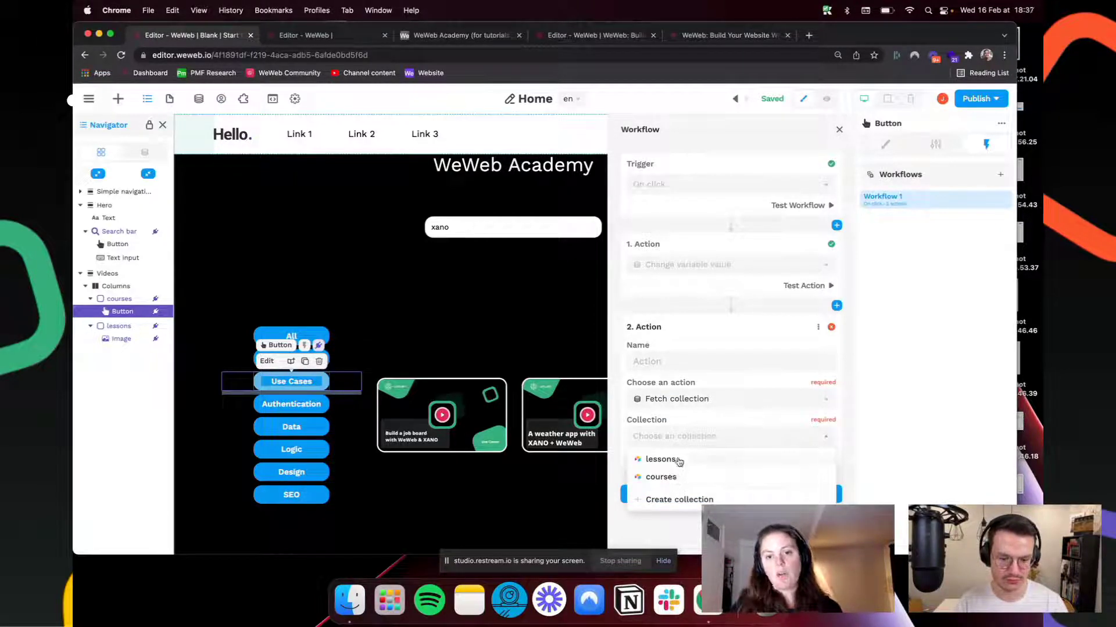
click(678, 459)
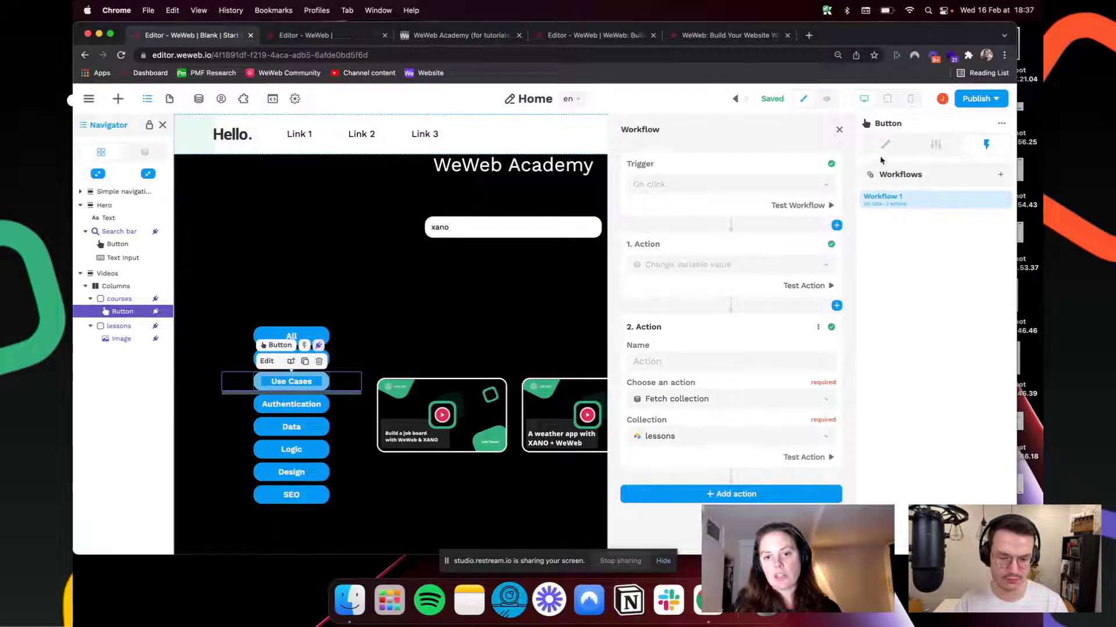
click(839, 129)
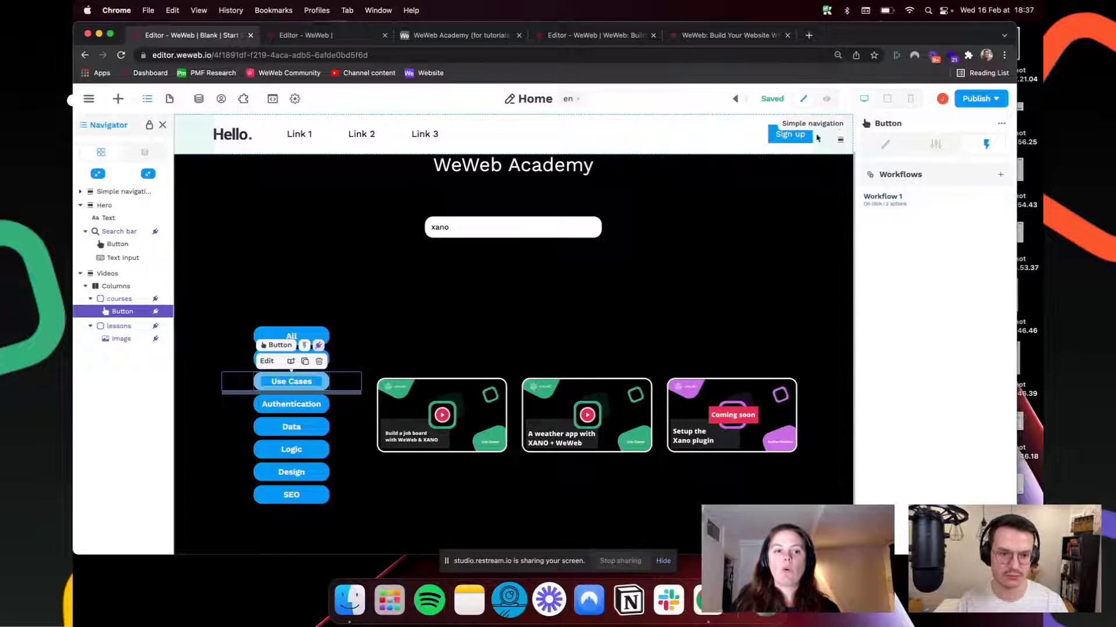
click(826, 98)
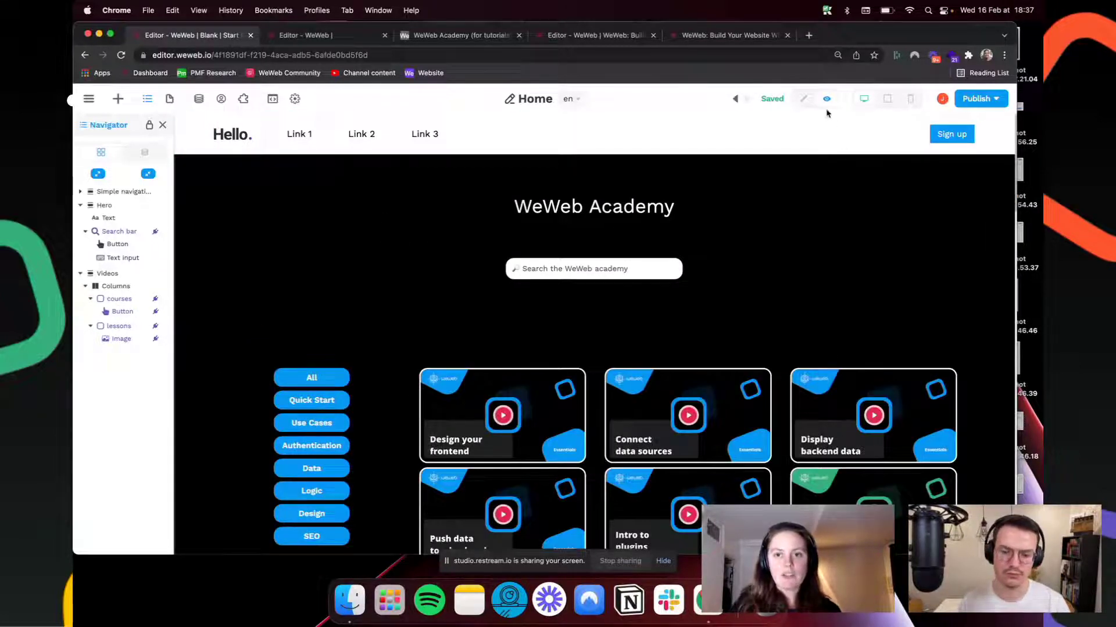
click(803, 98)
Step: Add an And condition on courses Contains to the lessons collection's filter, and check the courses column in the Airtable lessons table
click(198, 100)
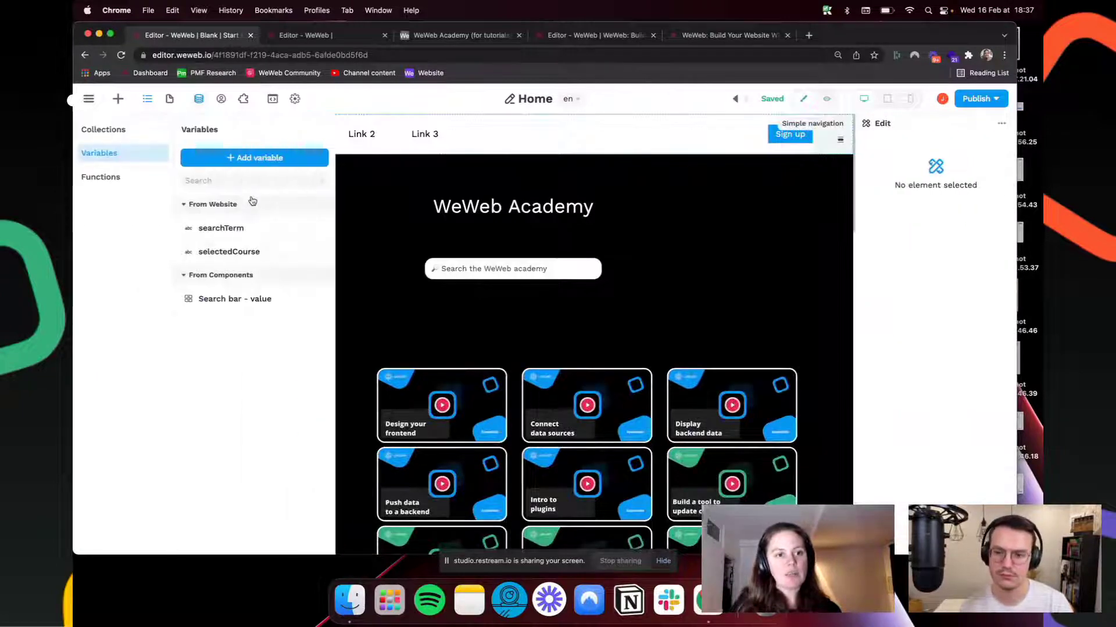
click(121, 130)
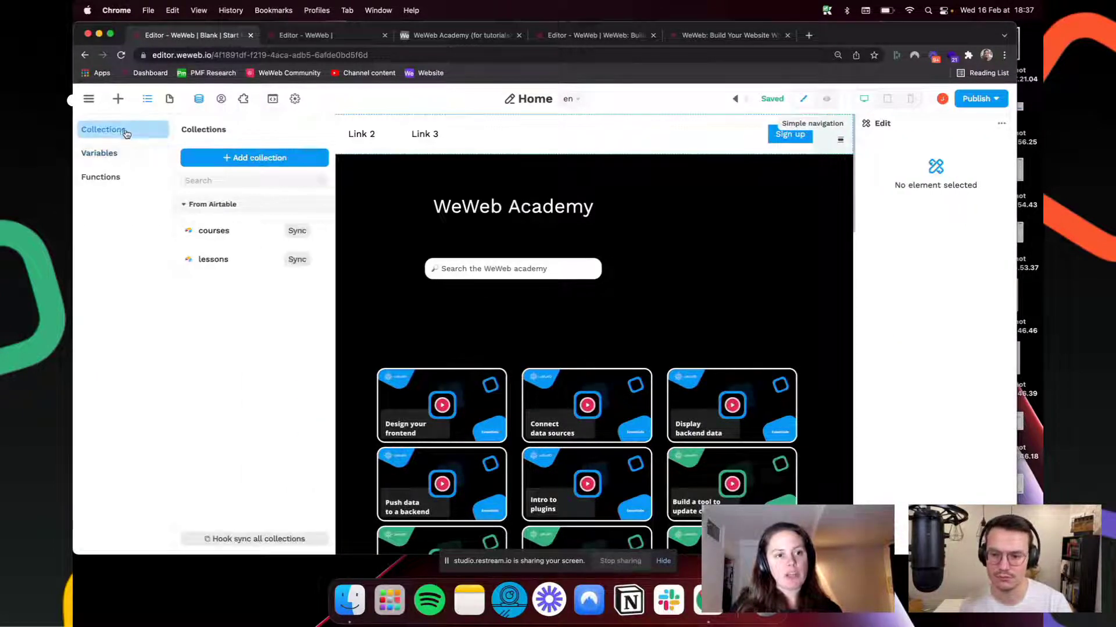
click(224, 259)
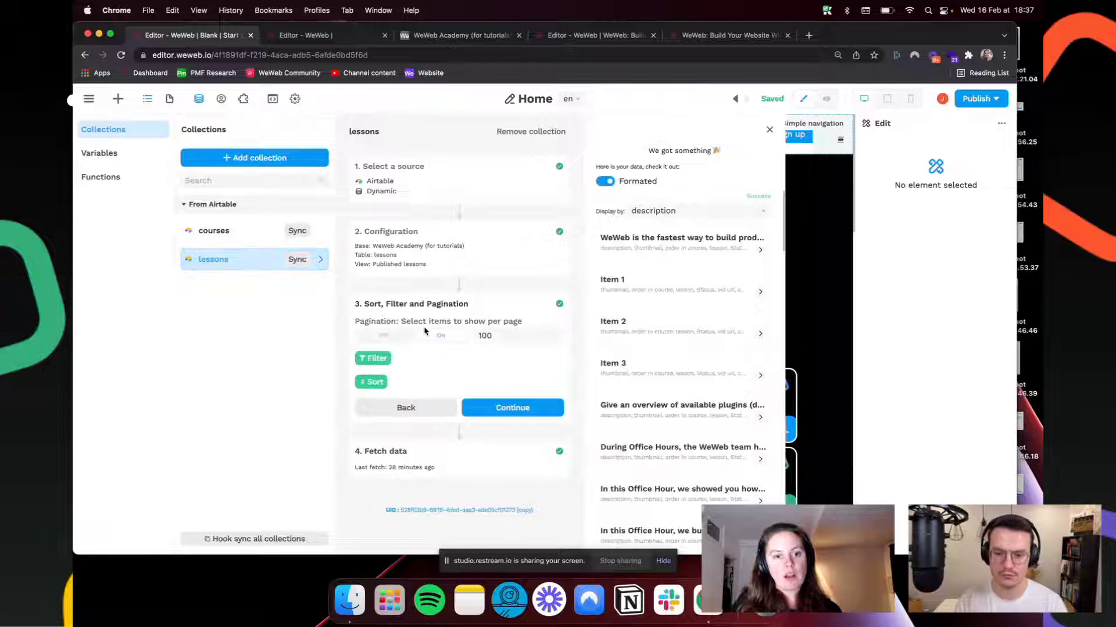
click(375, 359)
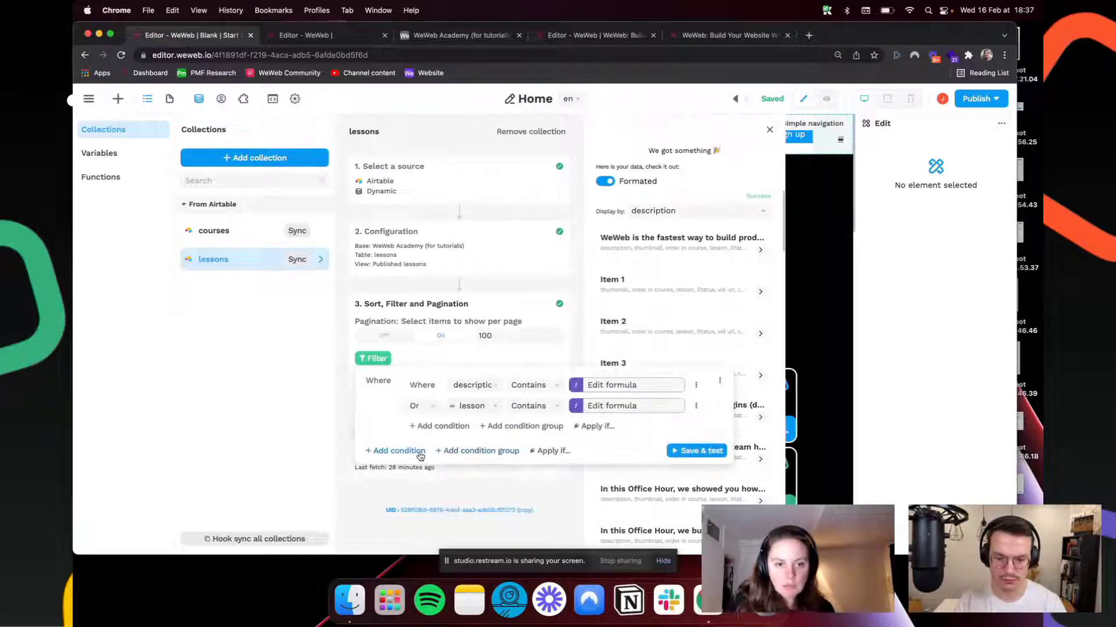
click(452, 456)
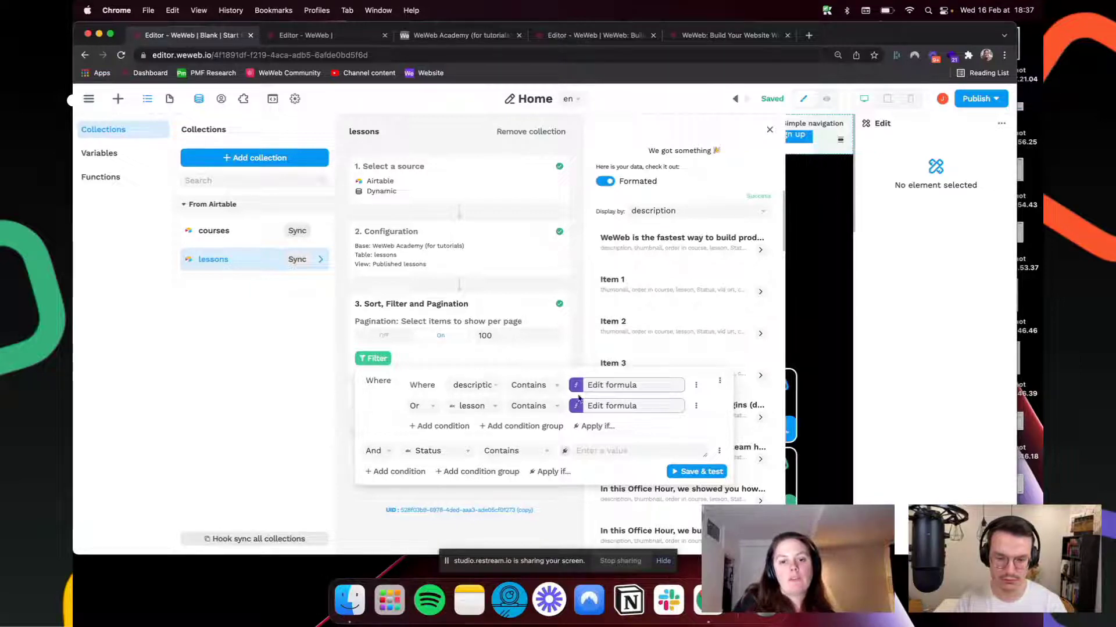
click(456, 453)
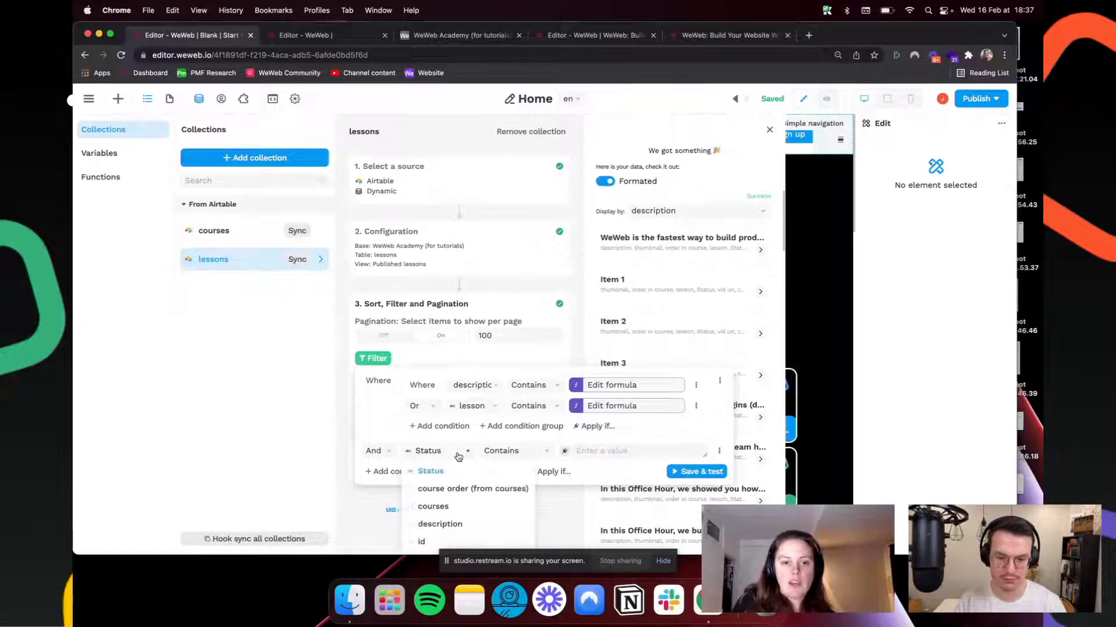
click(433, 507)
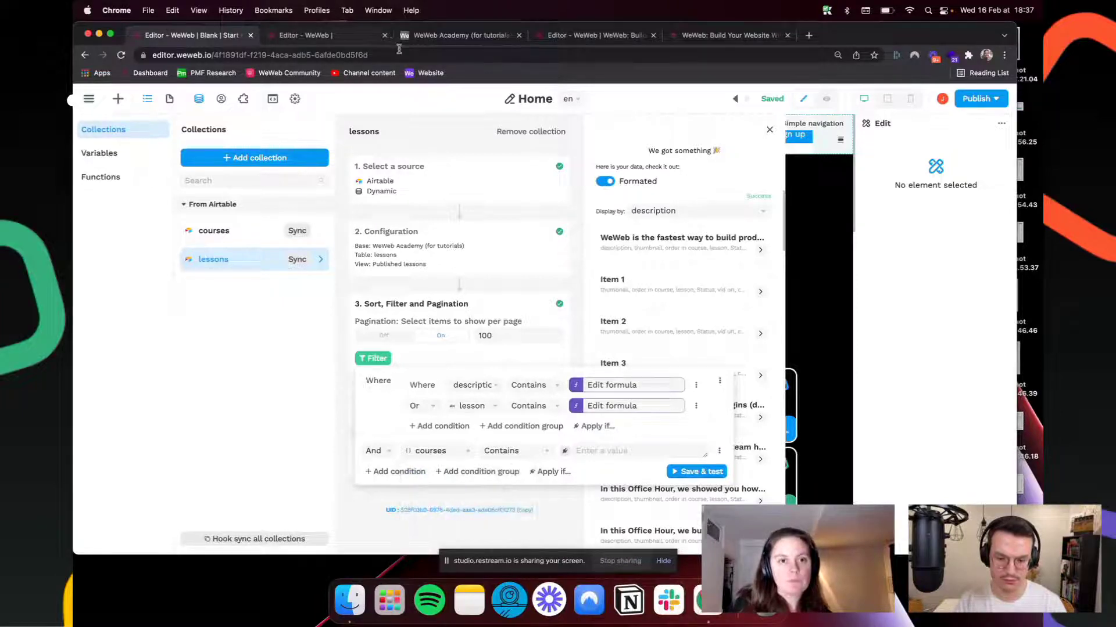
click(454, 39)
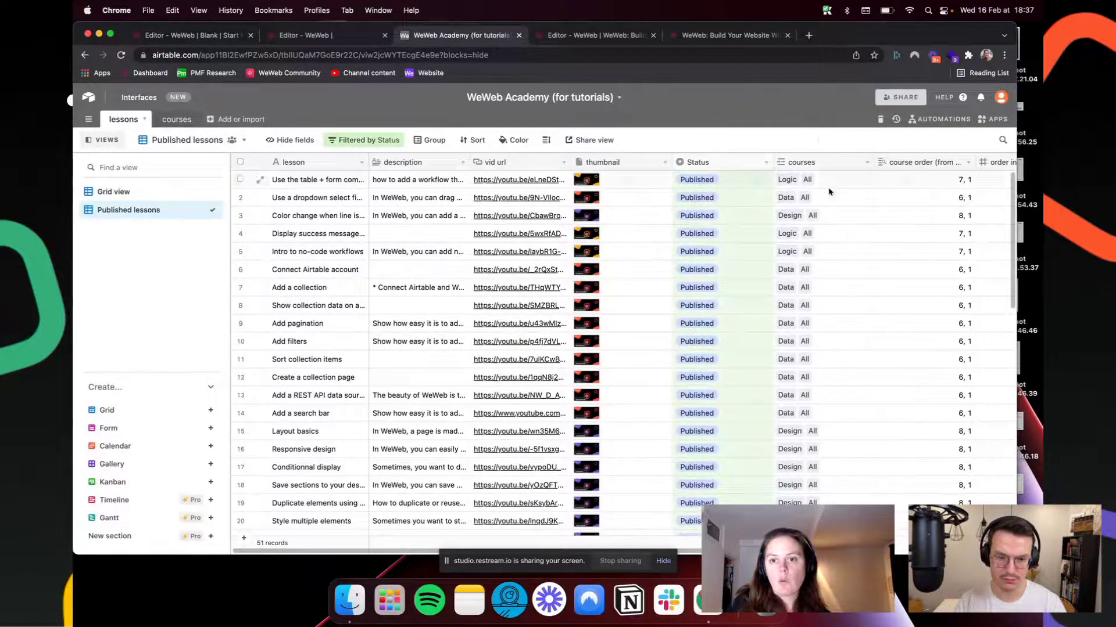
click(233, 38)
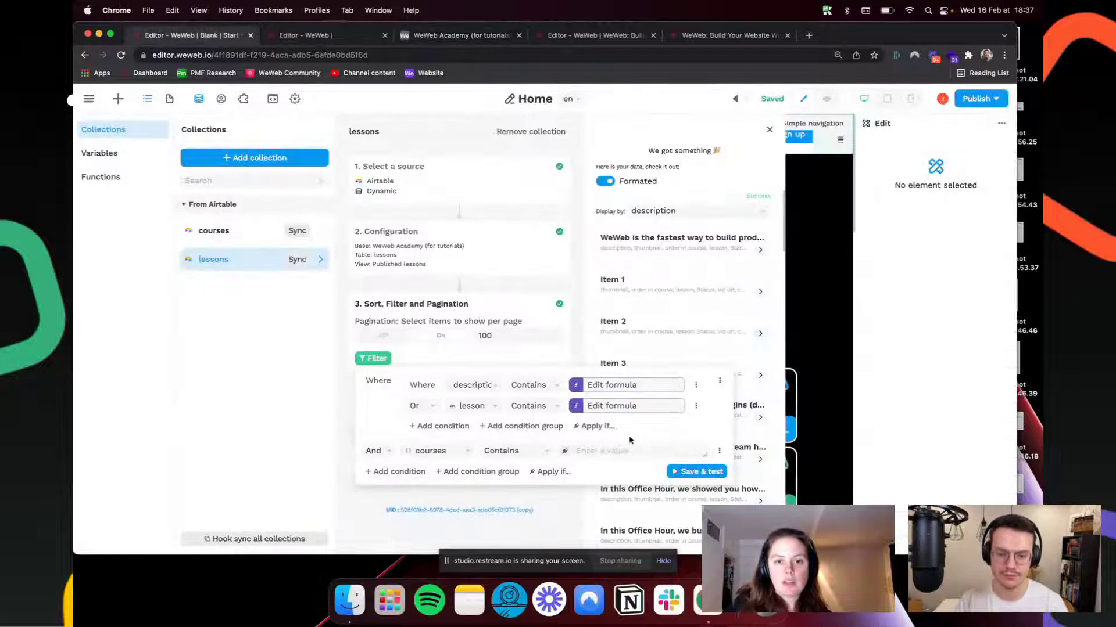
Step: Bind the courses condition's value to the selectedCourse variable, save and test the filter, and close the collection settings
click(566, 452)
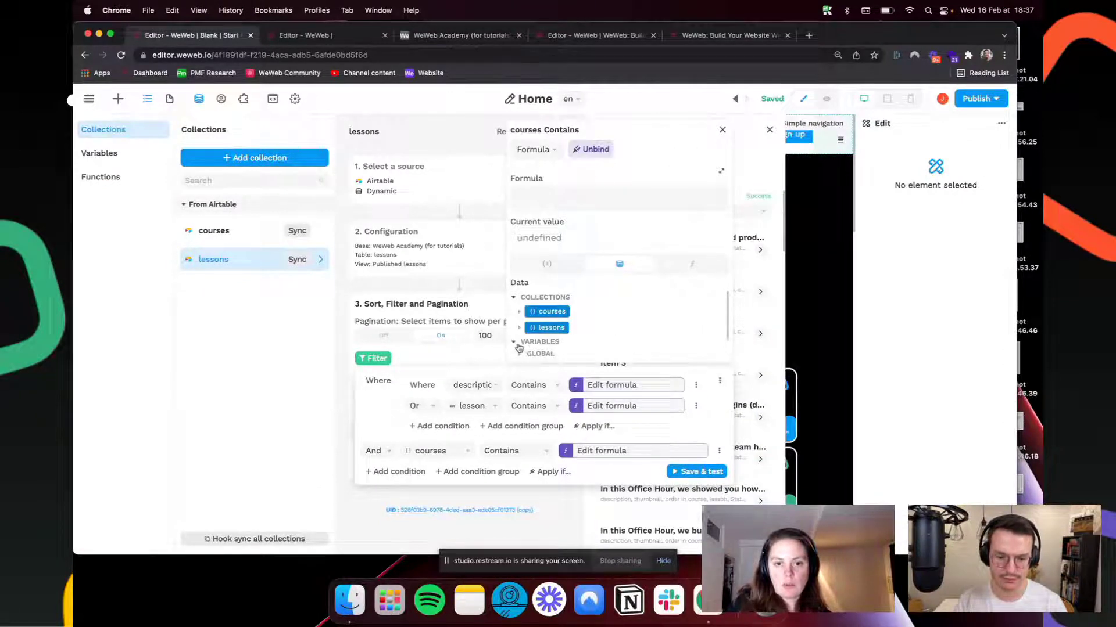
scroll(548, 341, down, 2)
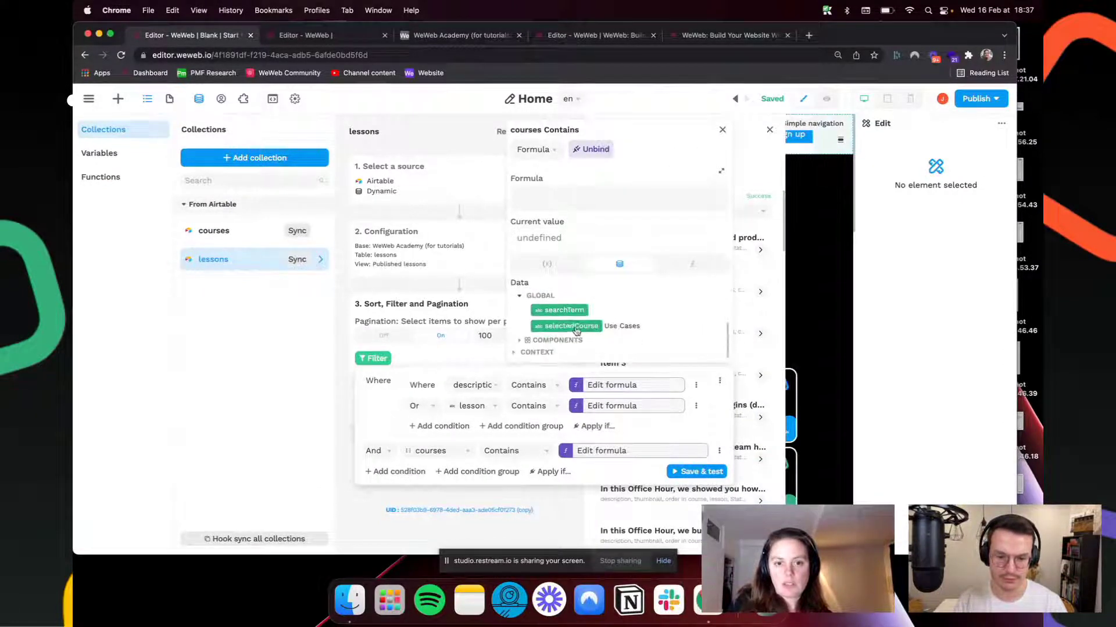
click(575, 329)
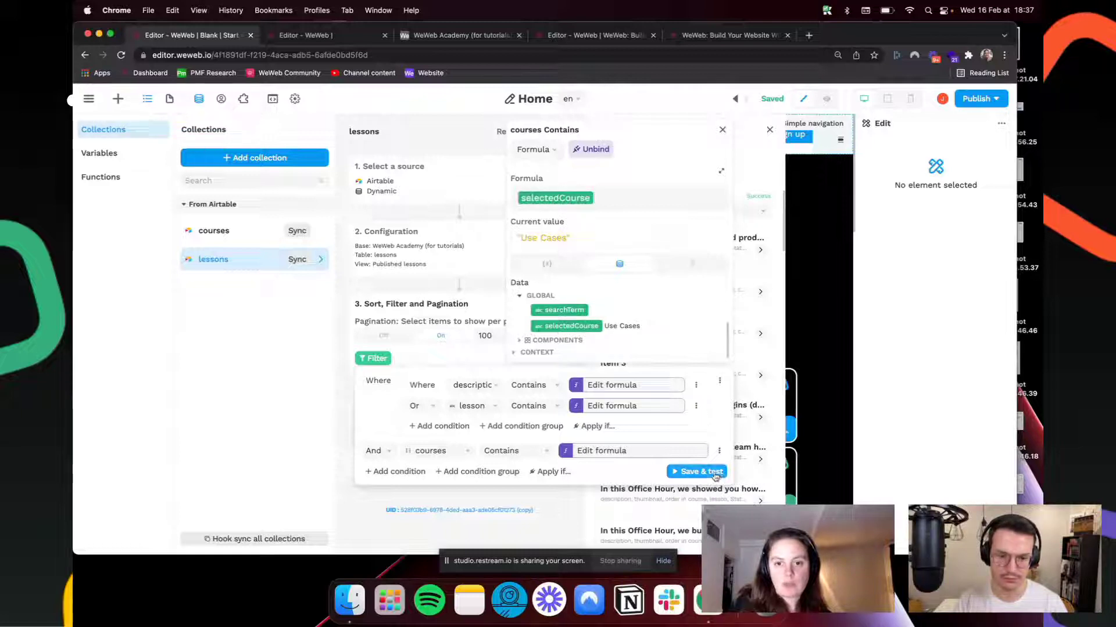
click(690, 477)
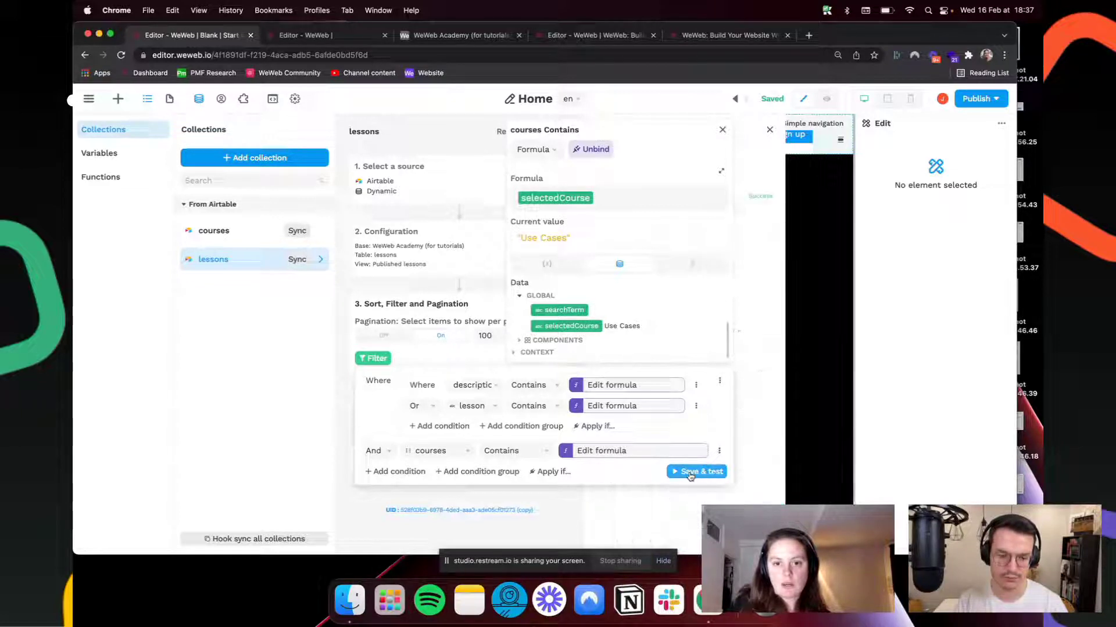
click(769, 130)
Step: Reopen the lessons collection's filter and inspect the formula bound to the courses condition
click(419, 379)
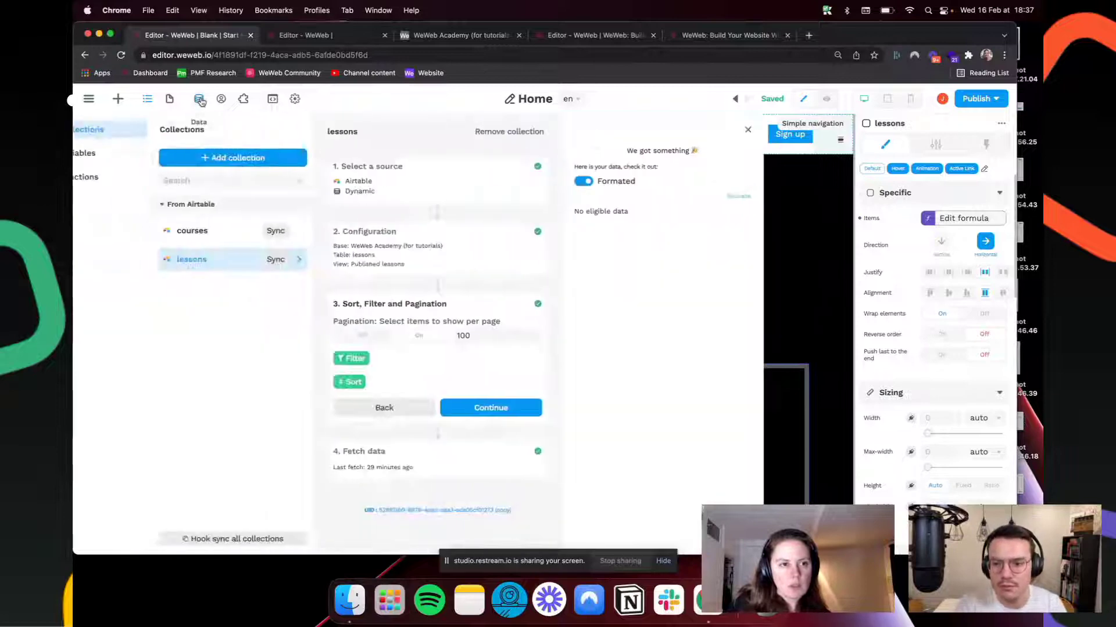
click(198, 99)
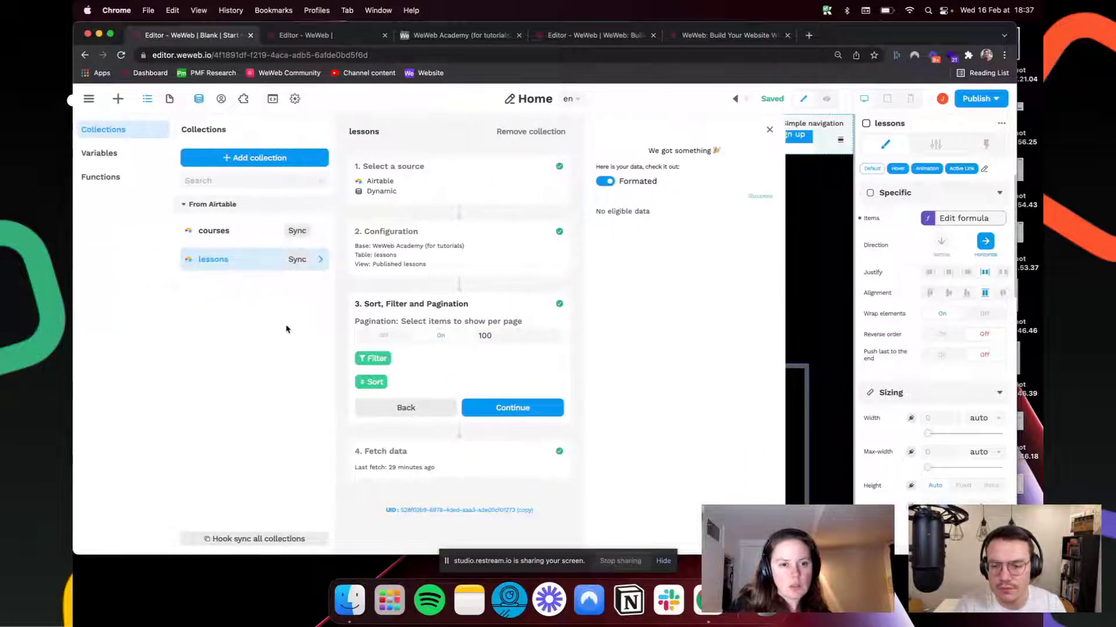
click(383, 359)
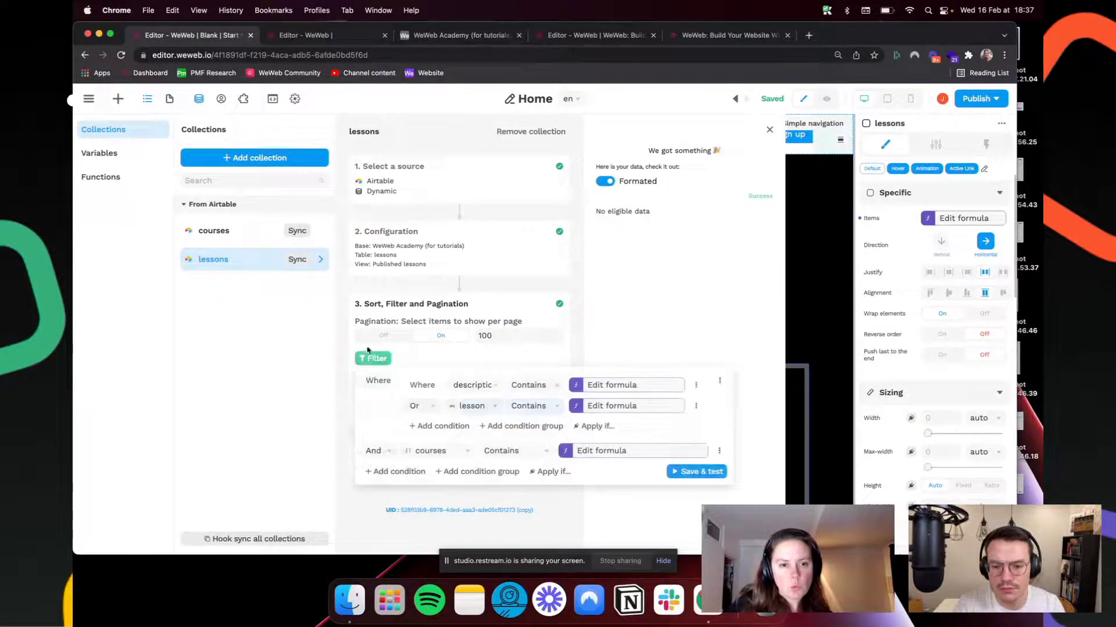
click(600, 451)
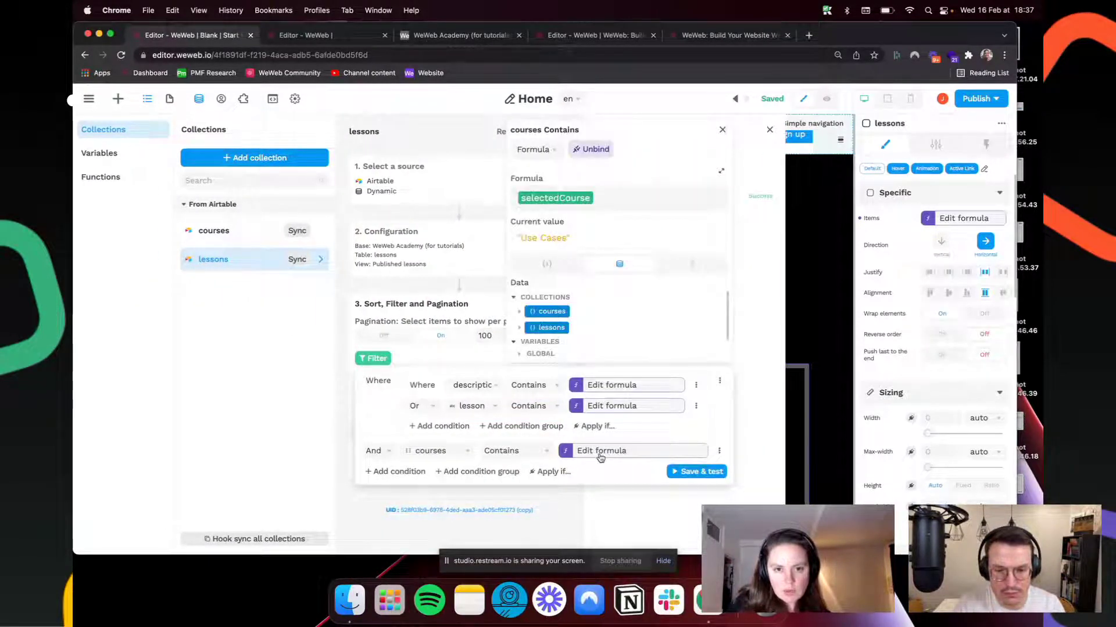
Step: Preview the page with the All course button, return to editing, and recheck the courses condition's formula value in the lessons filter
click(803, 270)
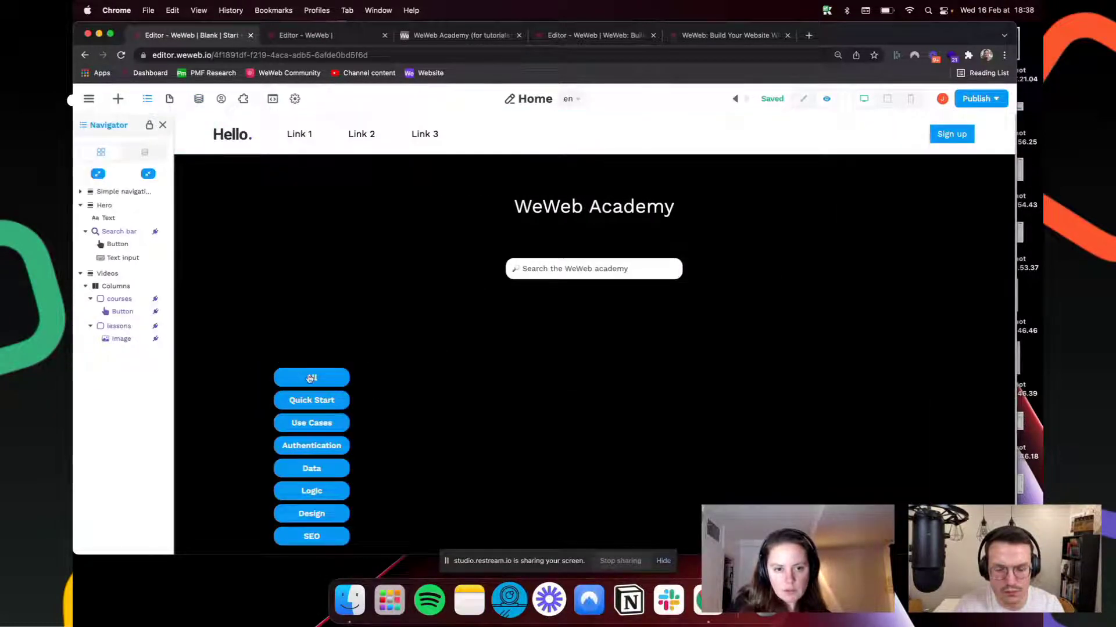
click(803, 99)
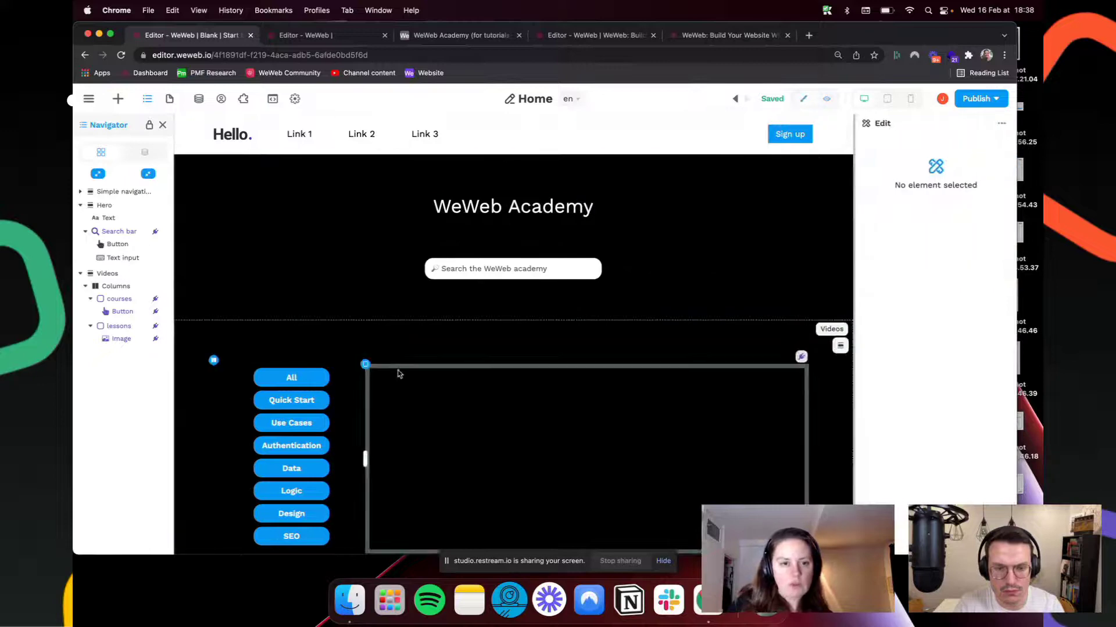
click(396, 378)
click(198, 99)
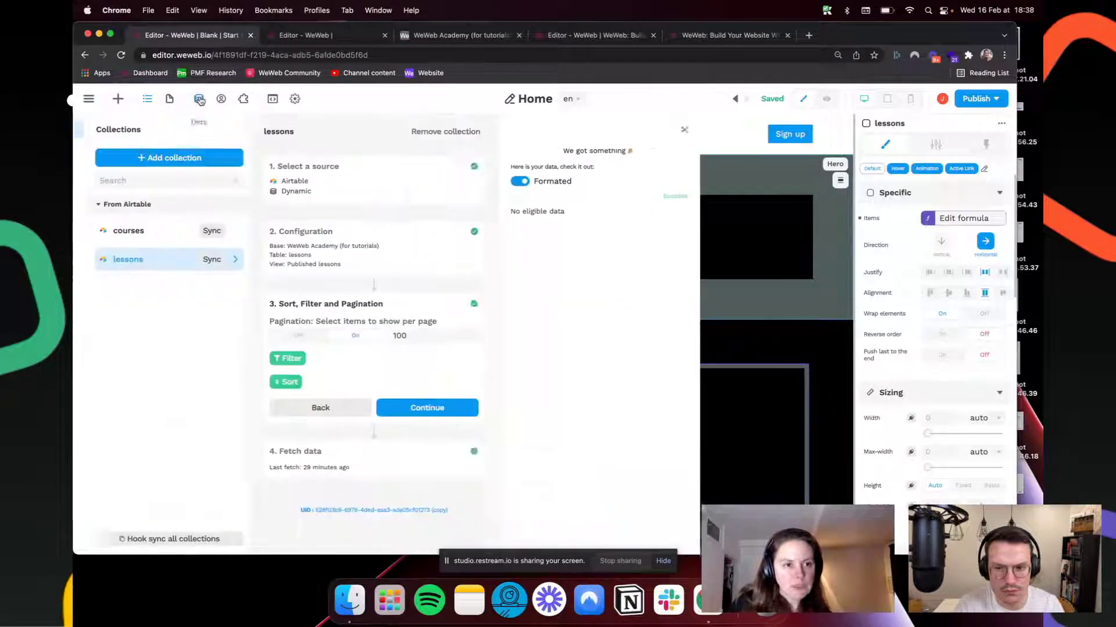
click(372, 358)
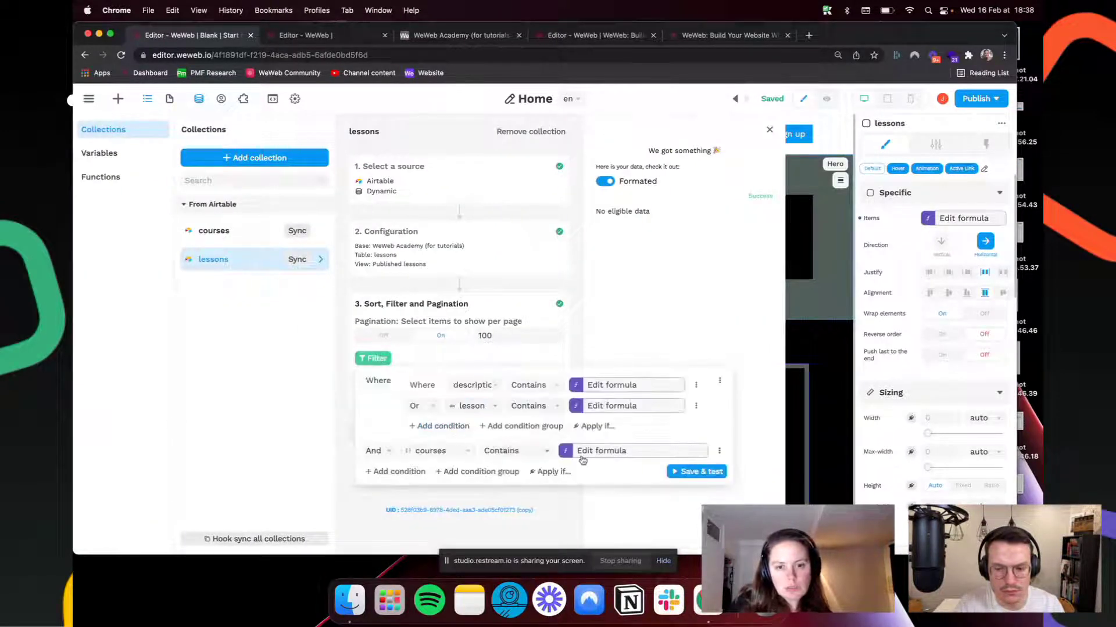
click(619, 454)
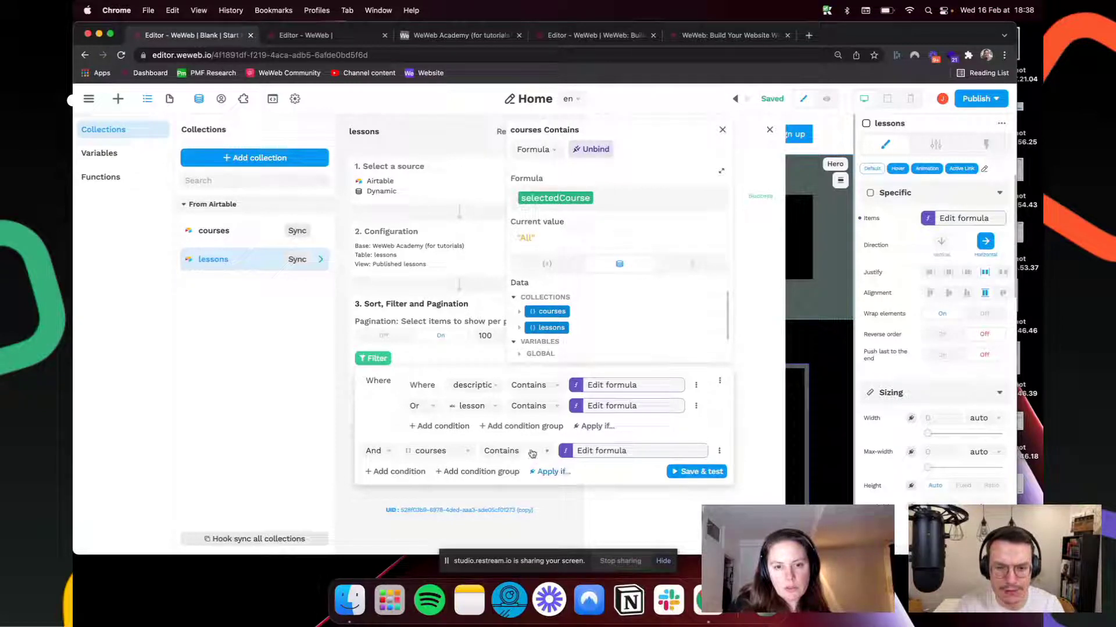
Step: Check the website variables' current values in the Navigator and review the lessons collection's Airtable configuration
click(814, 341)
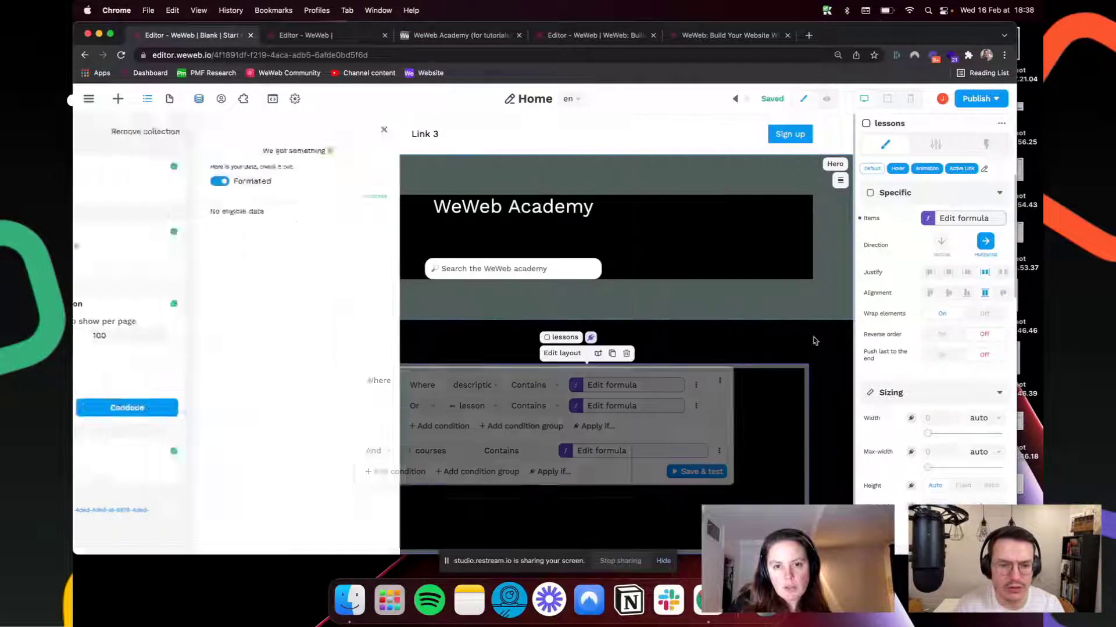
click(145, 154)
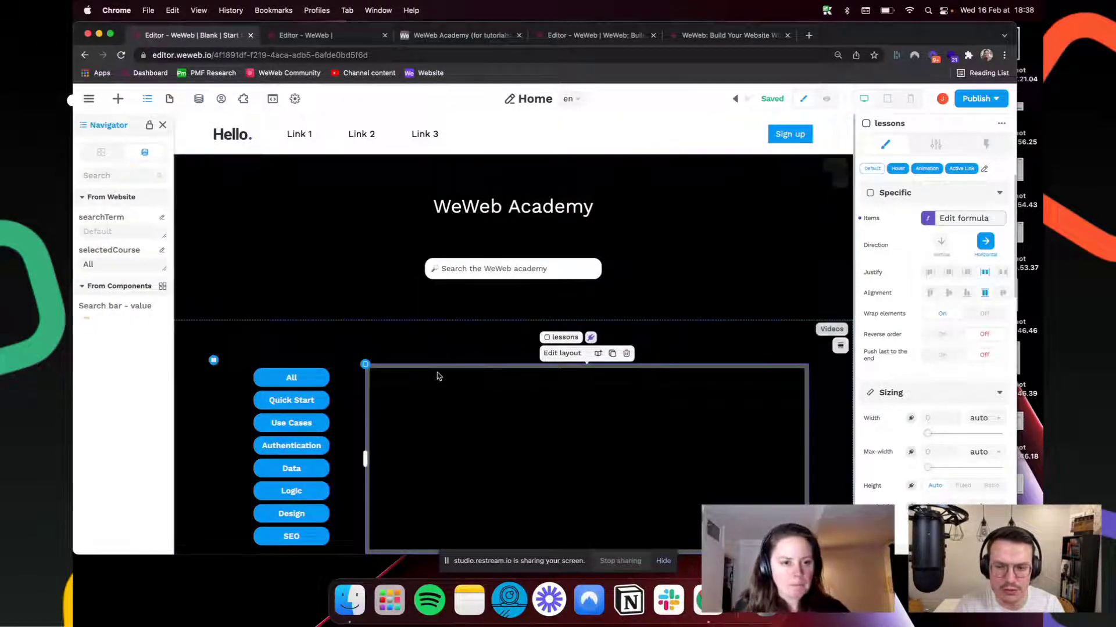
click(198, 99)
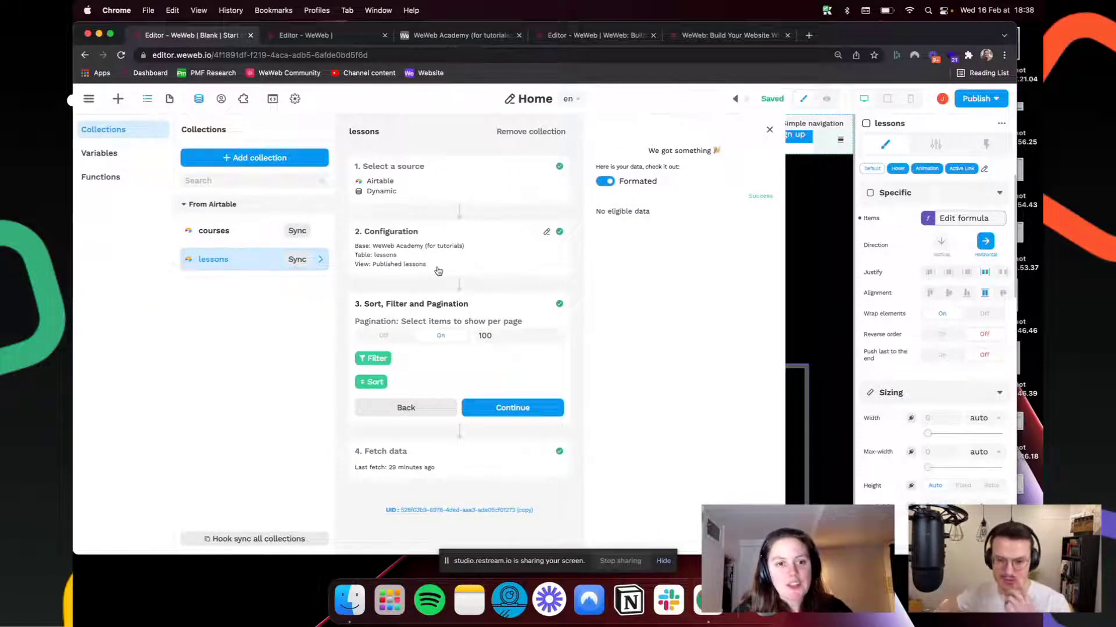
click(491, 254)
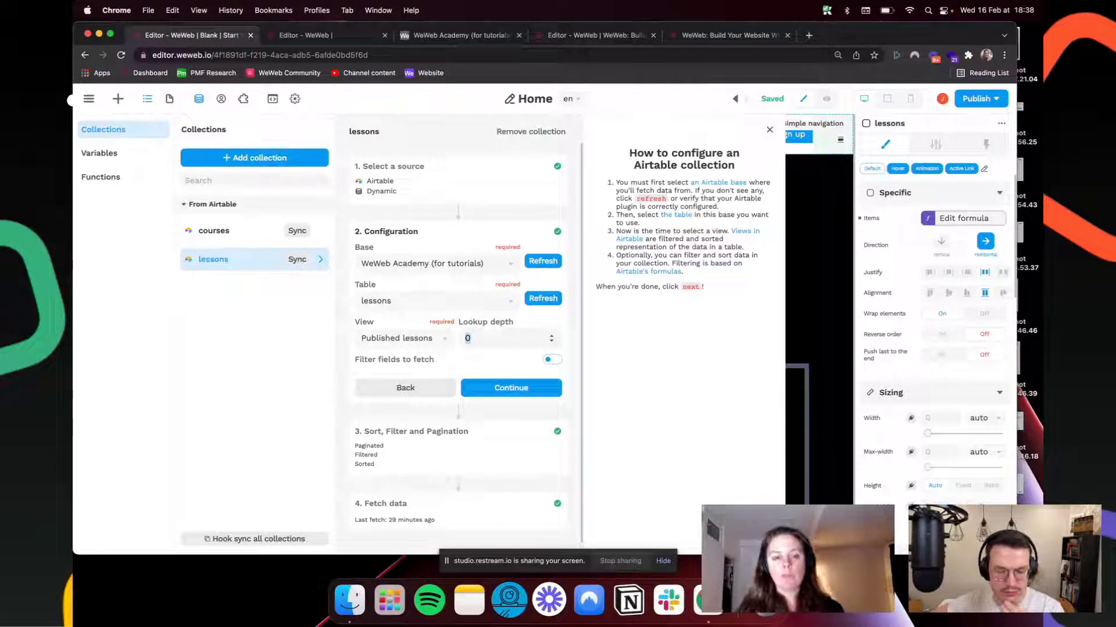
click(513, 390)
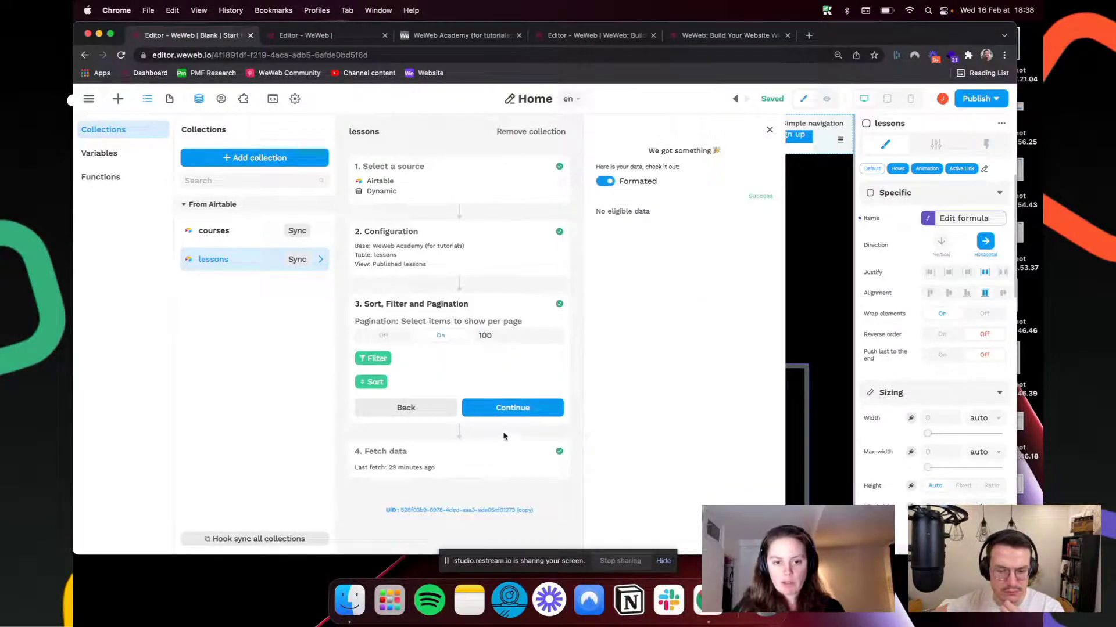
Step: Remove the courses condition from the lessons collection's filter, and save and test the filter
click(372, 368)
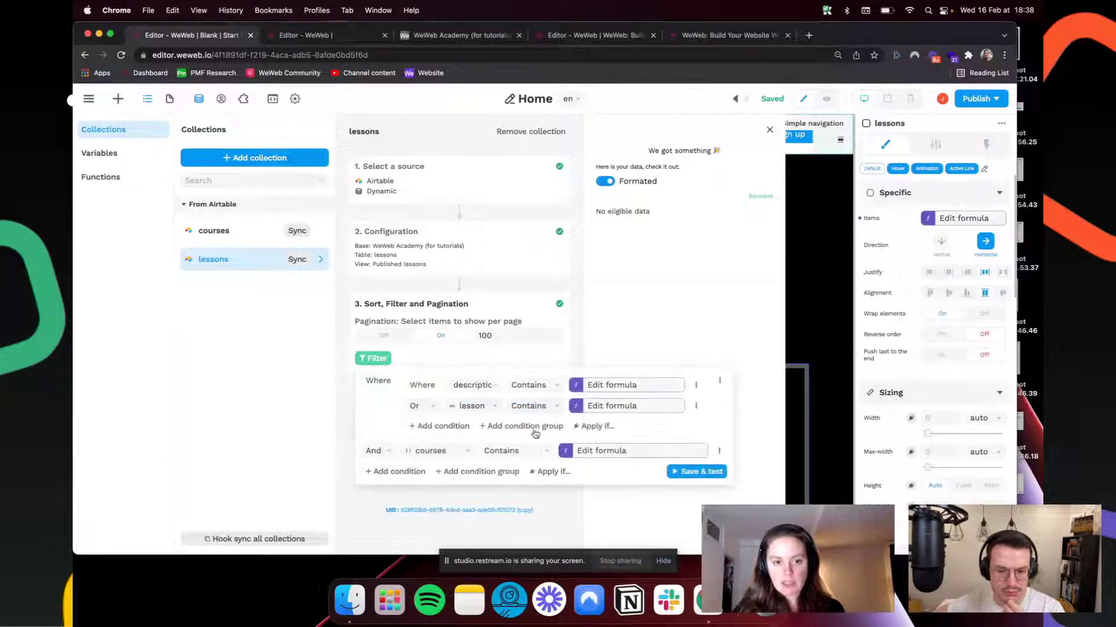
click(720, 453)
click(745, 468)
click(674, 449)
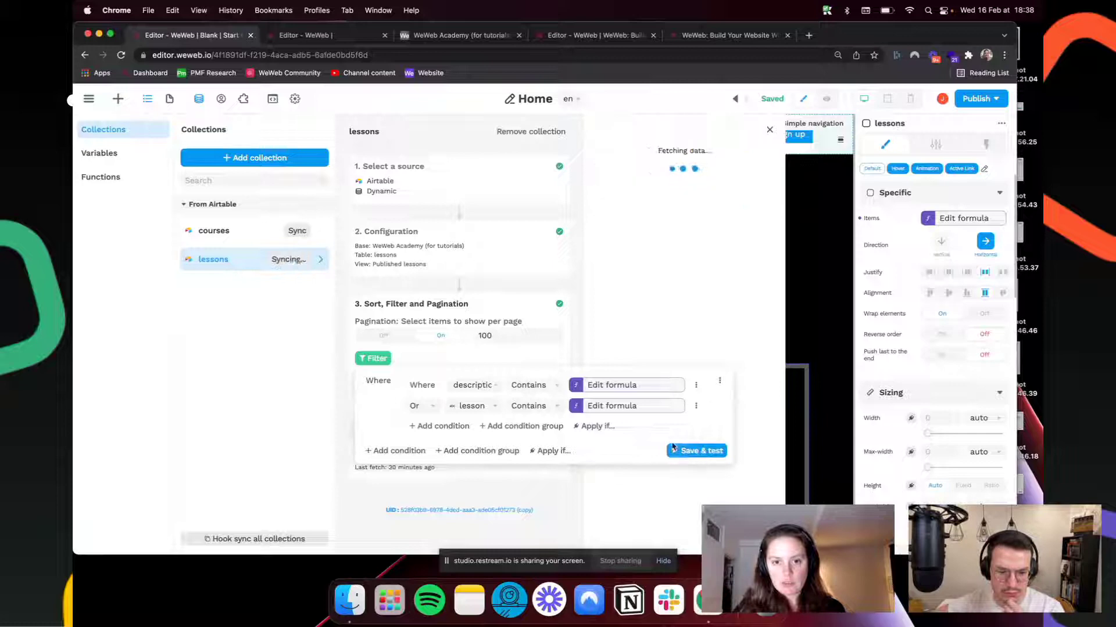
Step: Display the fetched data by lesson and open the Design your frontend record to examine its fields
click(683, 212)
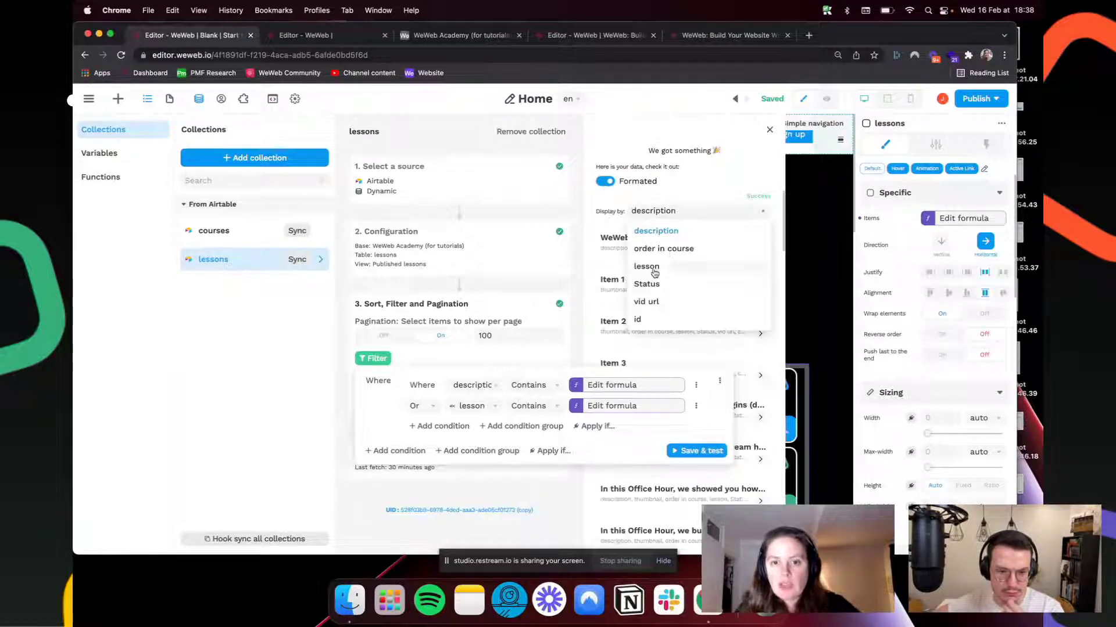
click(645, 269)
click(733, 252)
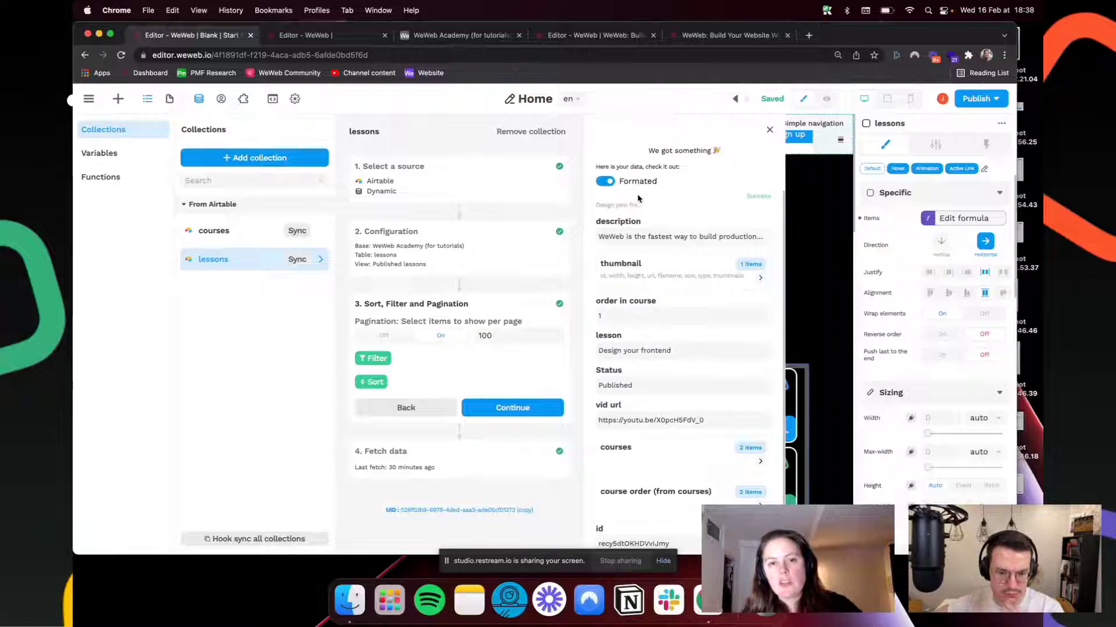
Step: Reopen the lessons configuration, continue to refetch the data, and examine the courses field in the first lesson's record
click(463, 232)
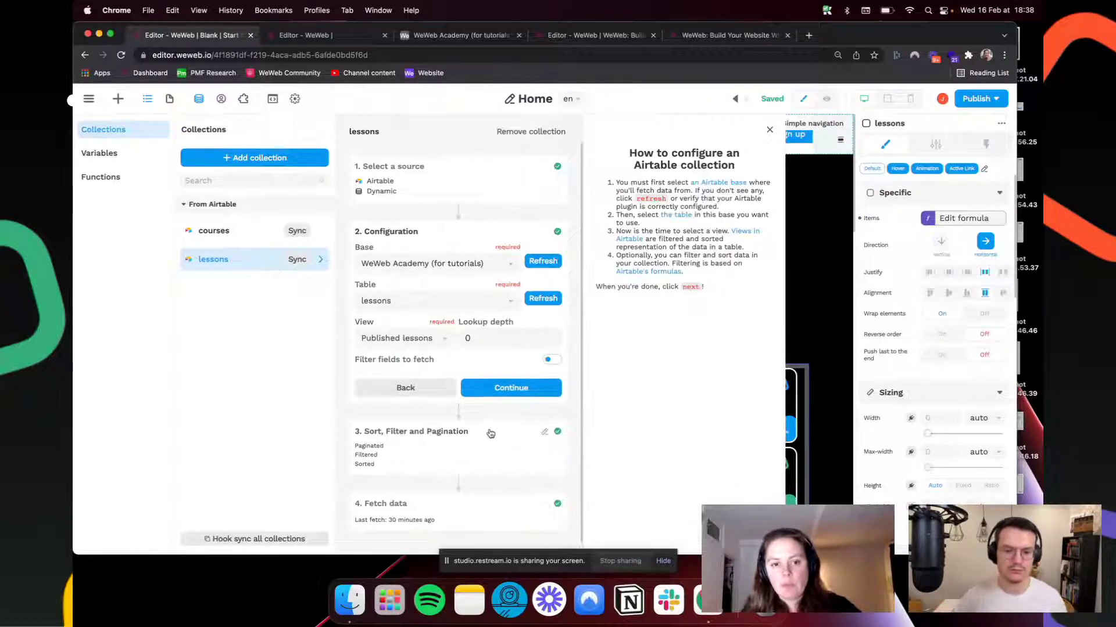
click(506, 387)
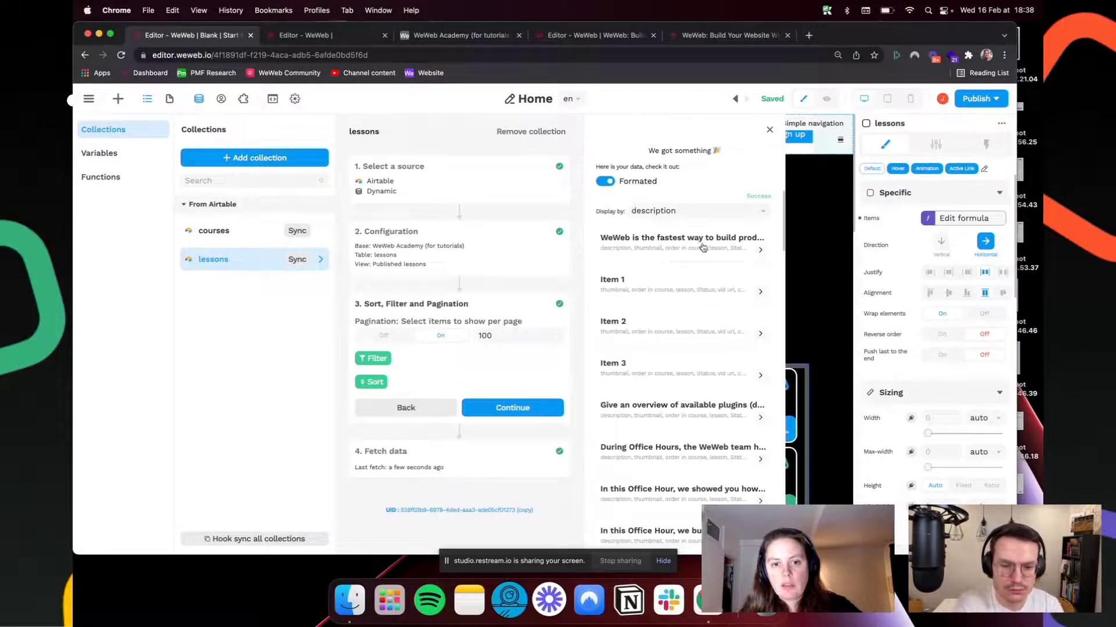
click(704, 212)
click(617, 235)
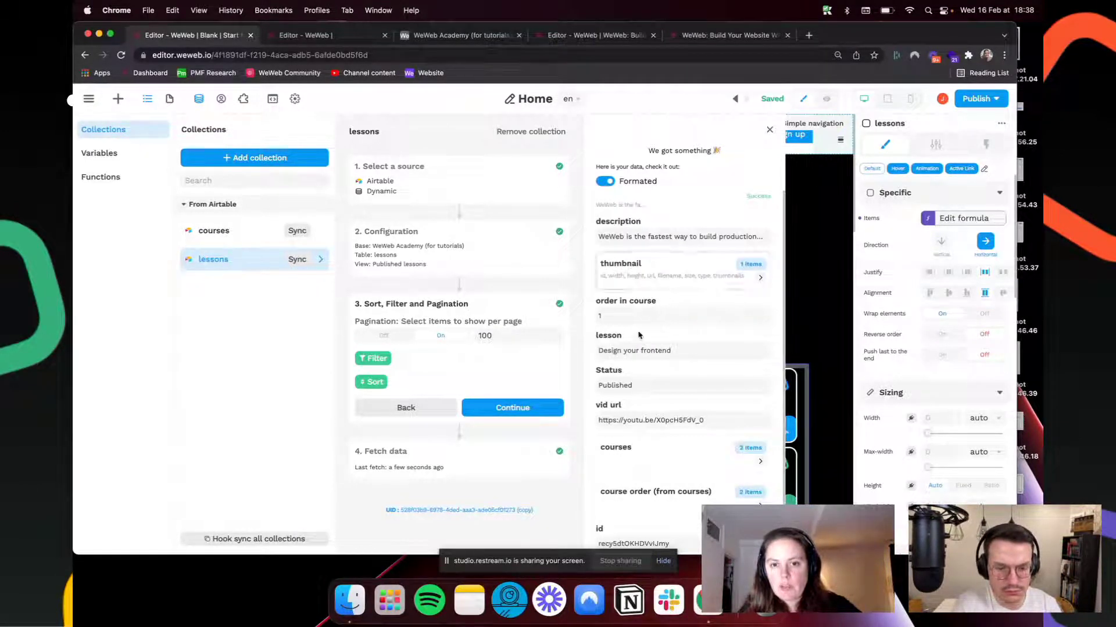
scroll(662, 407, down, 1)
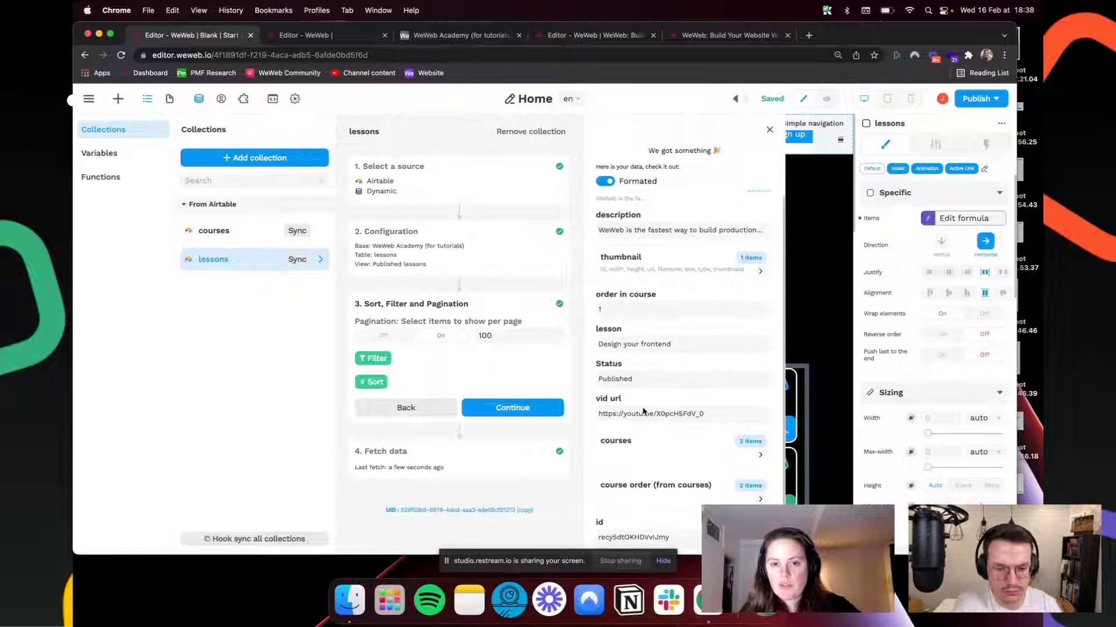
Step: Examine the linked record IDs inside the courses field of the first lesson's fetched record
click(655, 462)
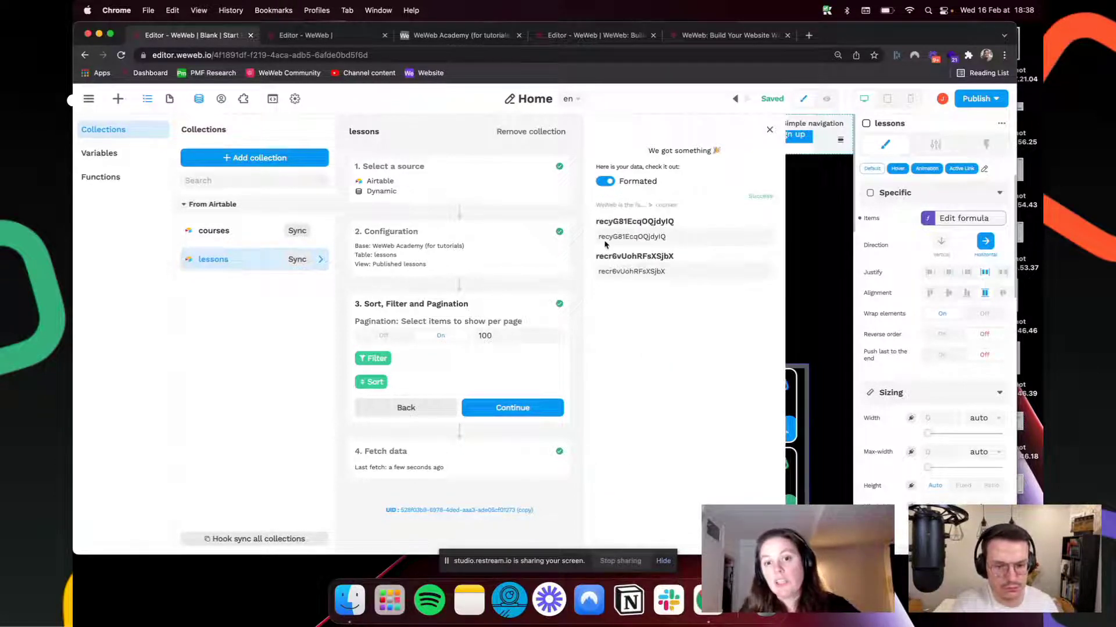
drag(598, 238, 704, 242)
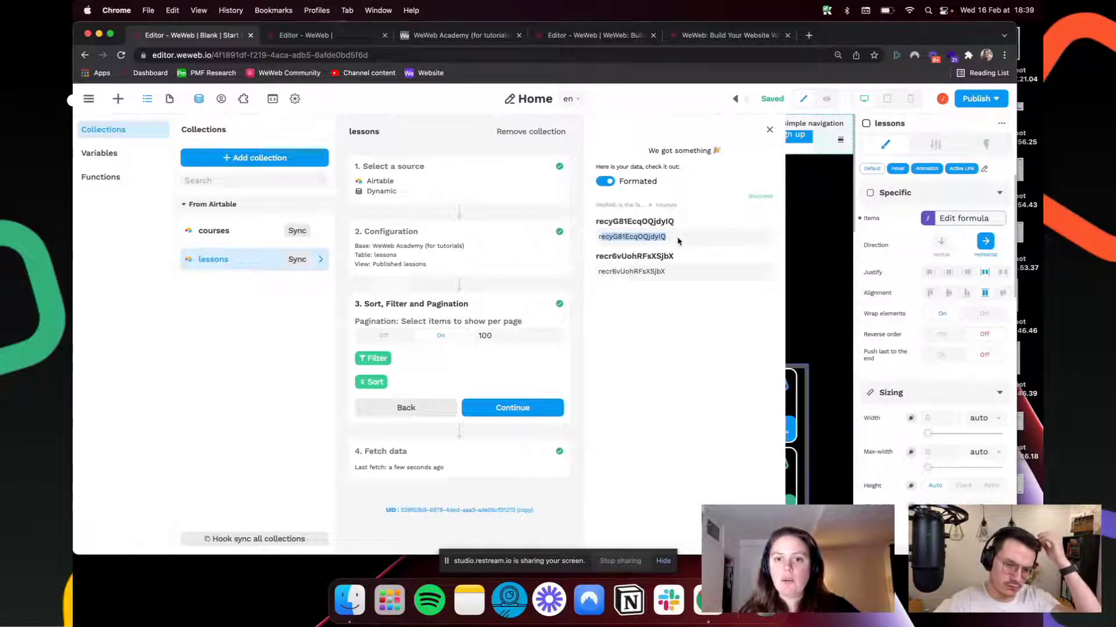
drag(683, 240, 598, 241)
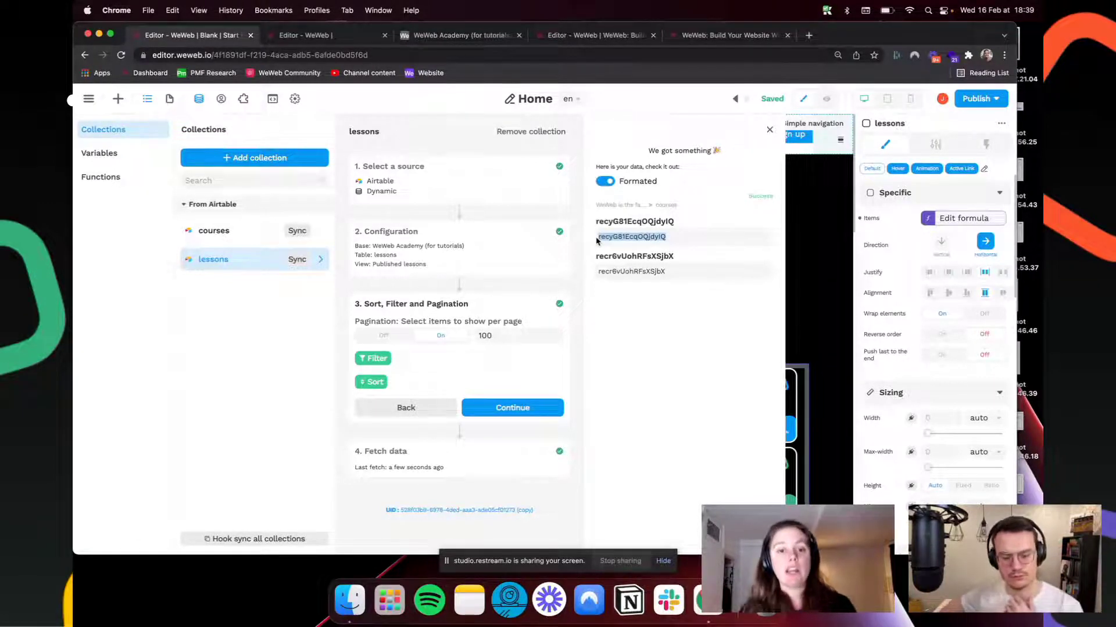
click(800, 286)
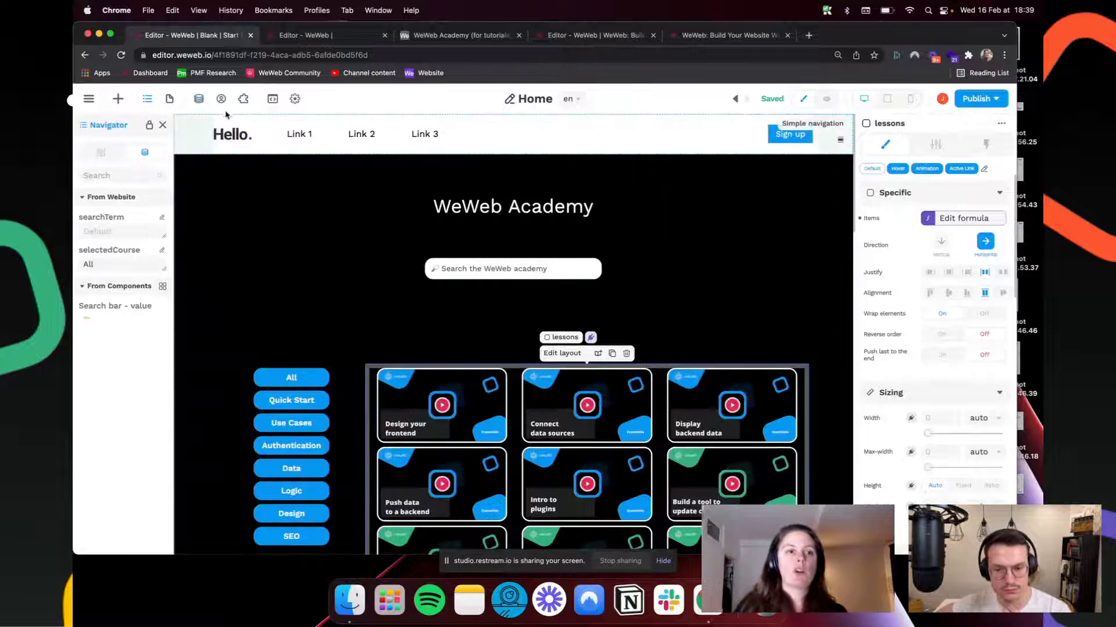
Step: Review the selectedCourse variable's type, default value and current value
click(199, 100)
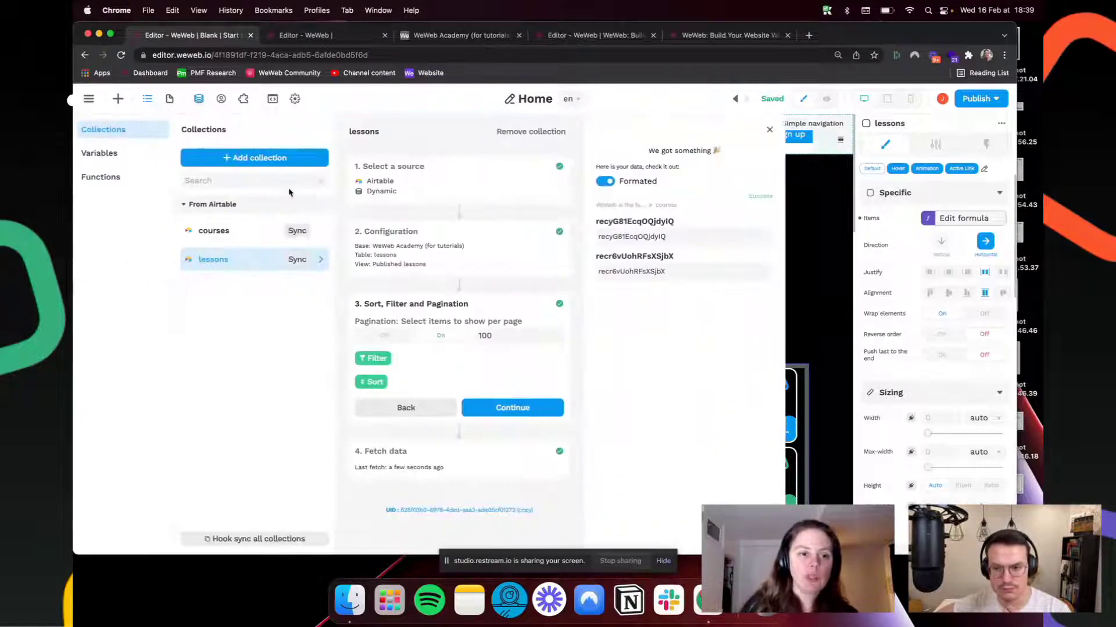
click(111, 153)
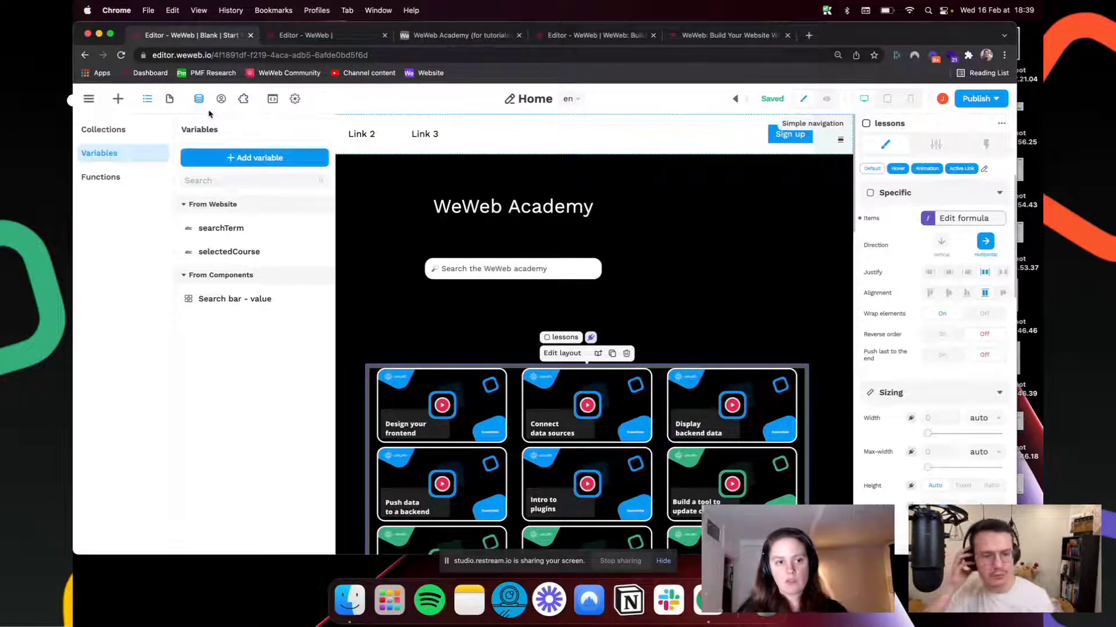
click(241, 252)
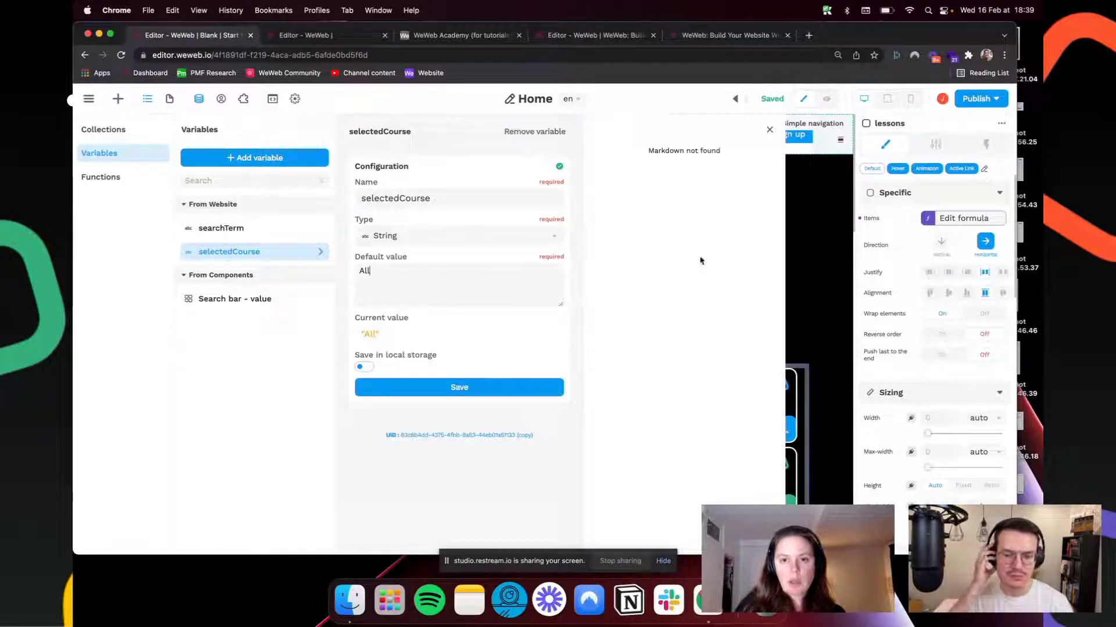
click(825, 298)
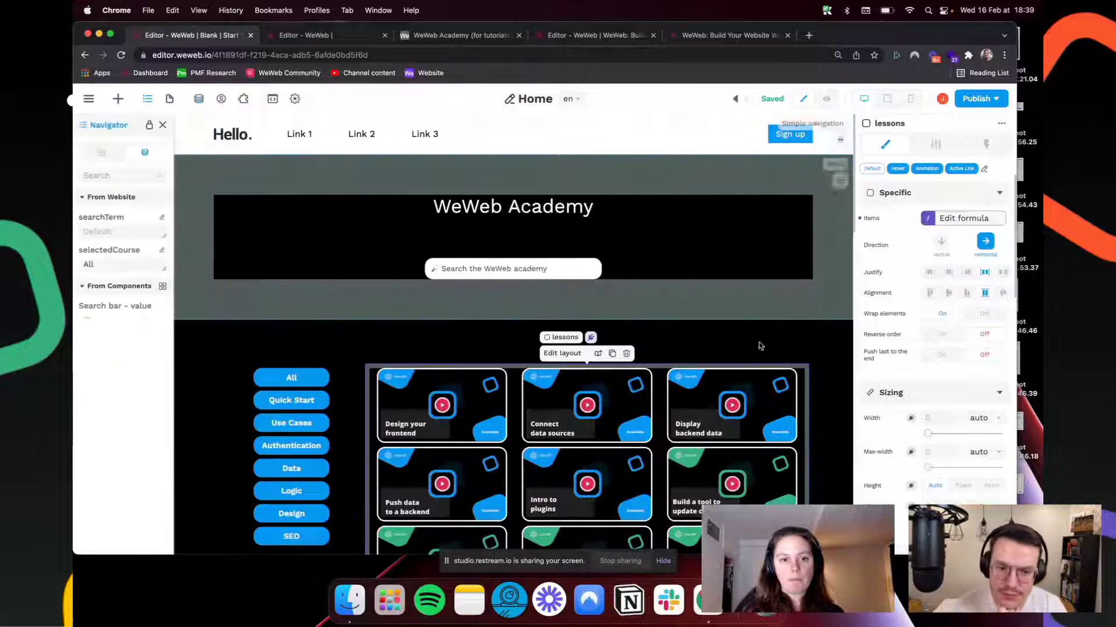
Step: In the All button's on-click workflow, bind the new value of selectedCourse to the repeated item's id instead of its course name
click(265, 381)
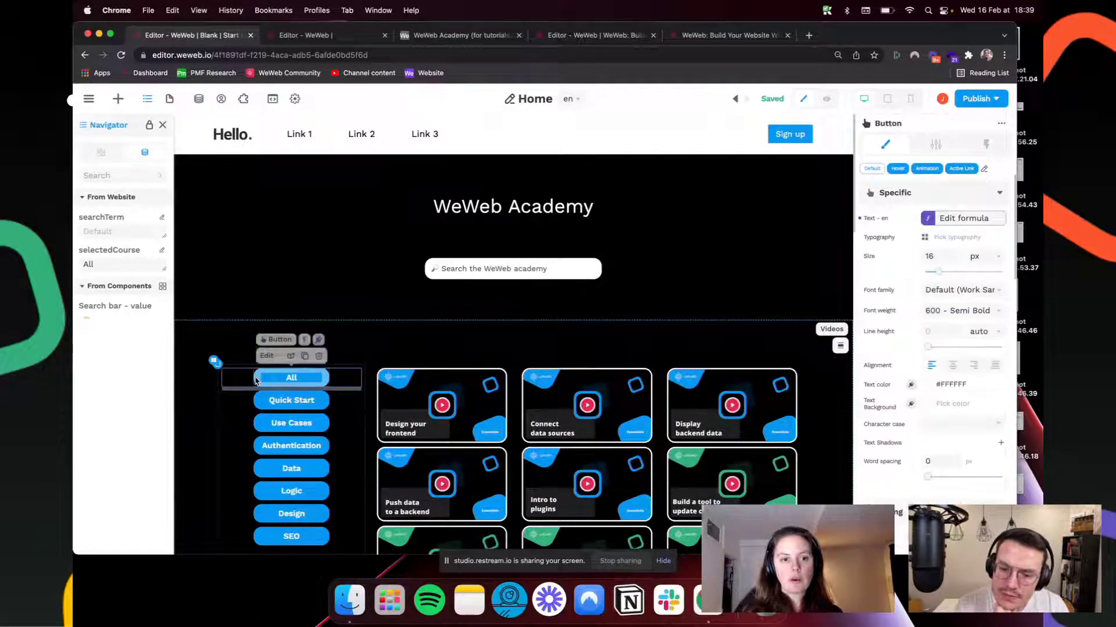
click(986, 144)
click(918, 199)
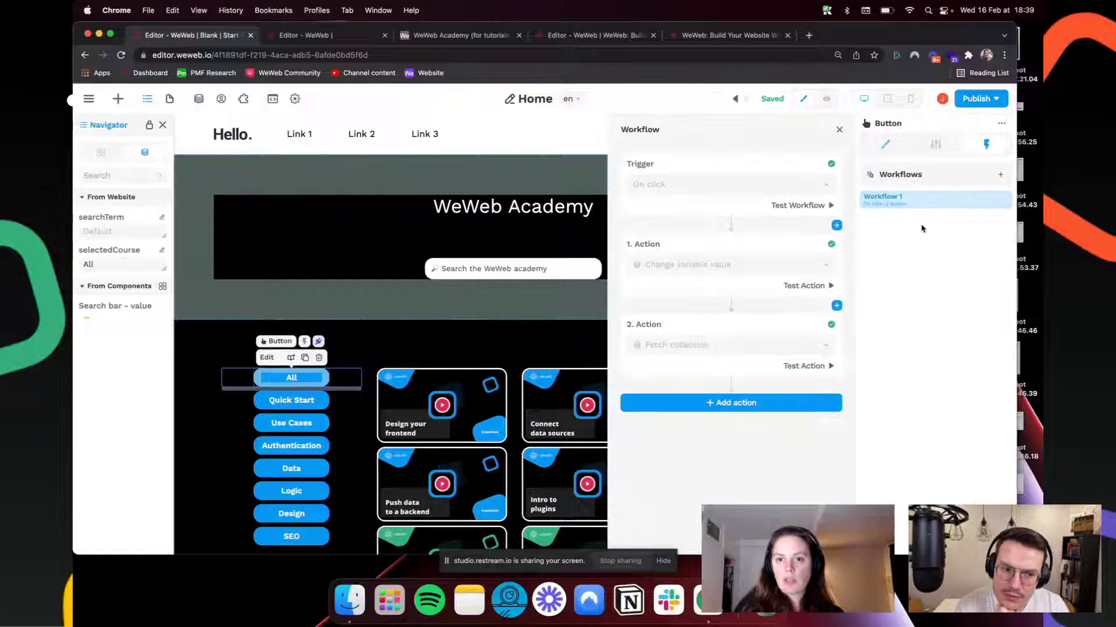
click(723, 272)
click(689, 395)
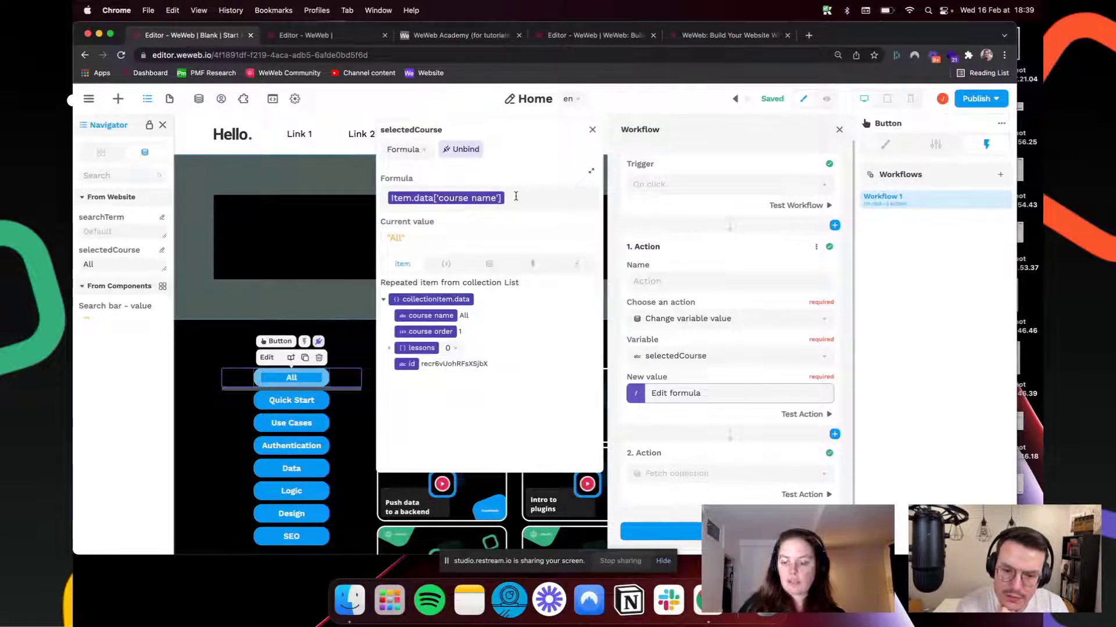
key(BackSpace)
click(404, 370)
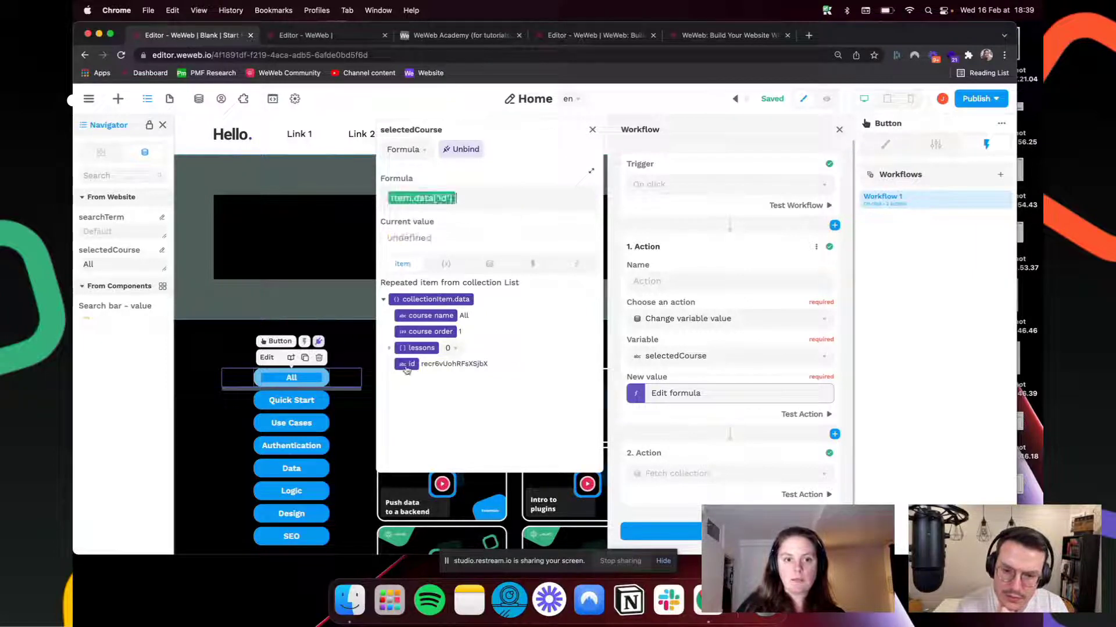
Step: Copy the All course's record ID and save it as the selectedCourse variable's default value, recr6vUohRFsXSjbX
drag(474, 238, 411, 235)
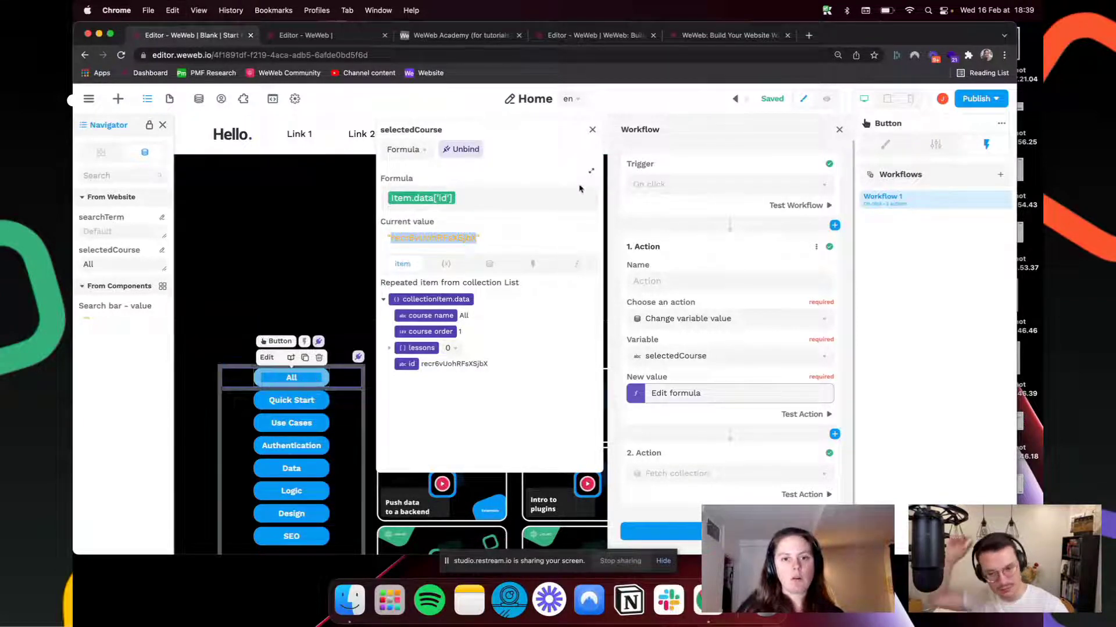
click(592, 130)
click(836, 131)
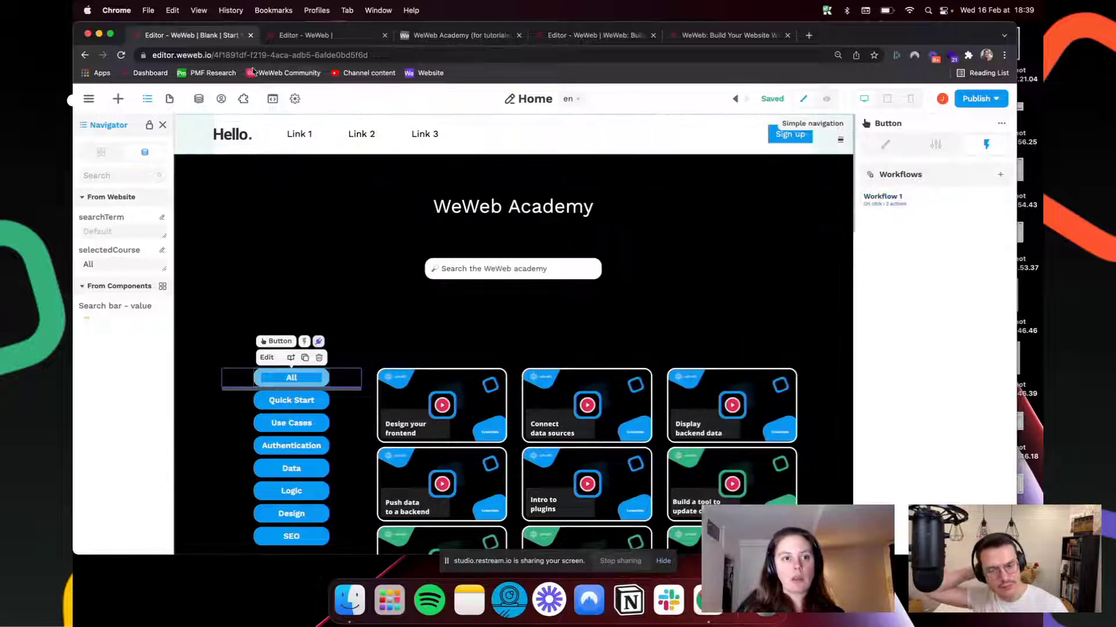
click(199, 99)
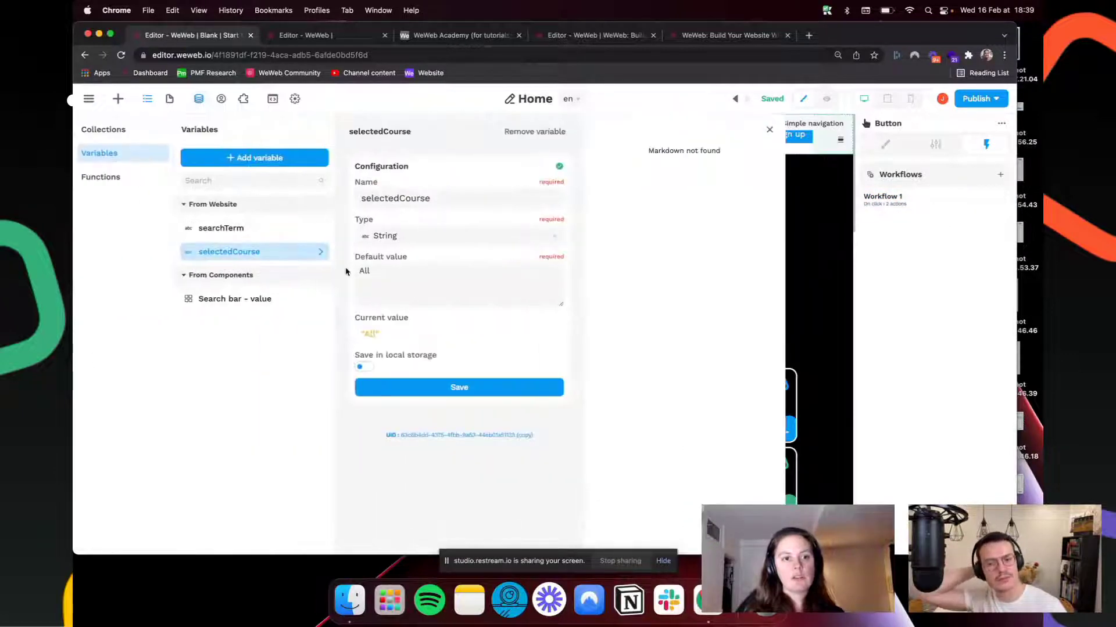
drag(370, 271, 351, 273)
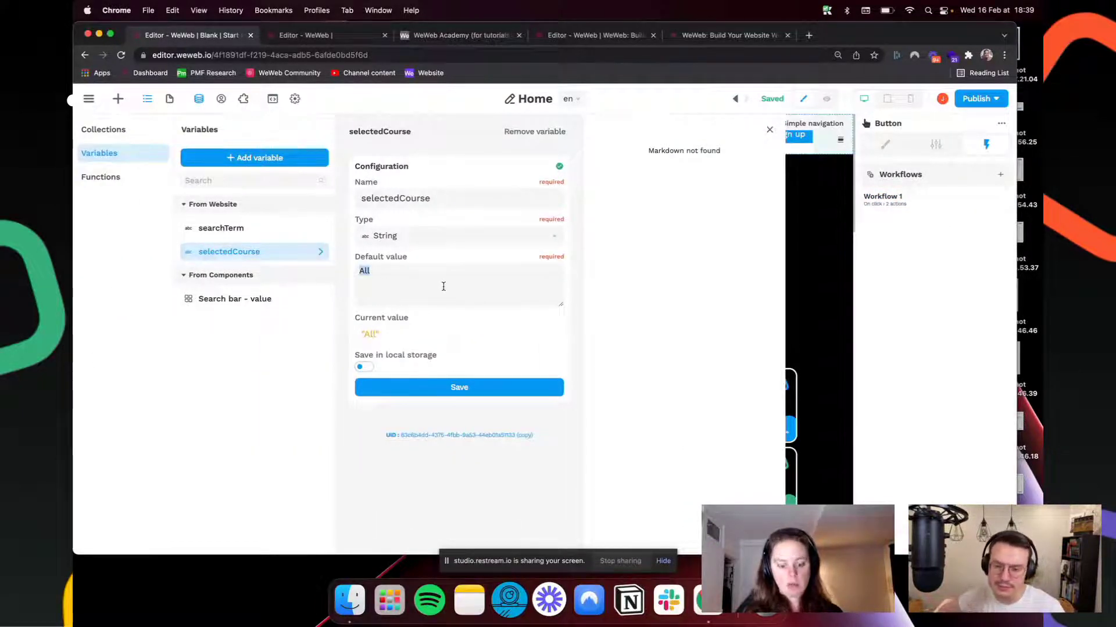
text(recr6vUohRFsXSjbX)
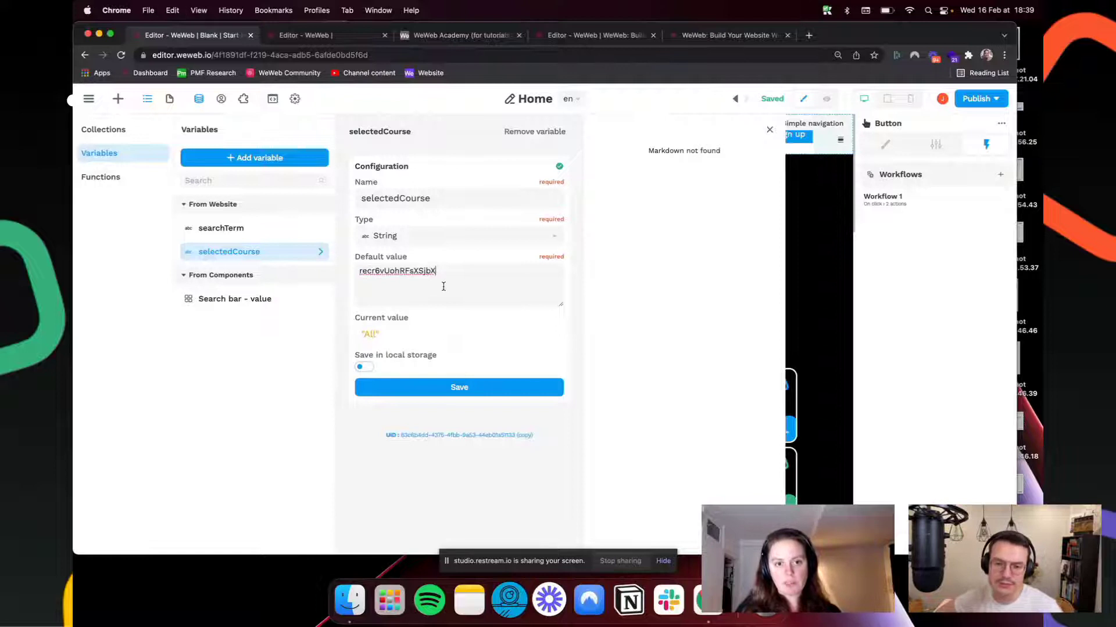
click(436, 391)
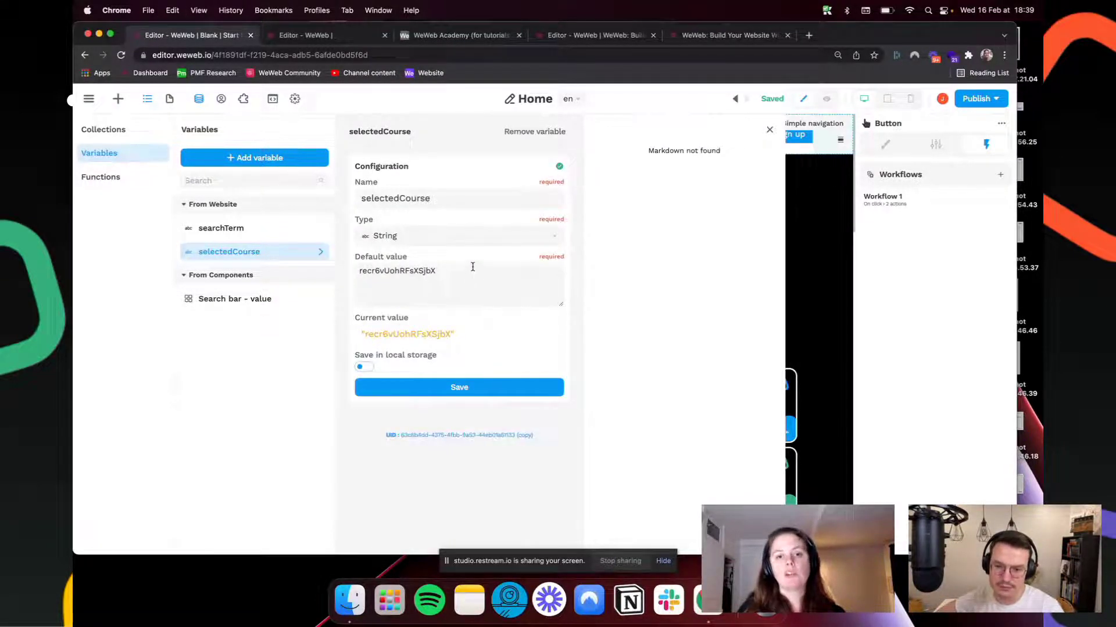
click(819, 244)
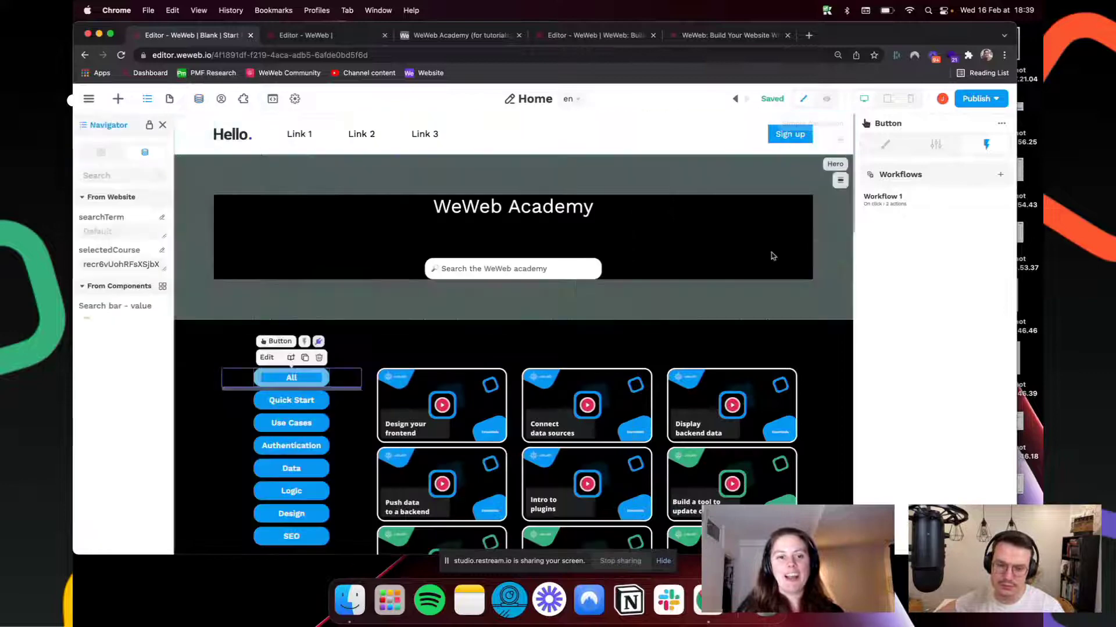
Step: Add an And condition on the courses field to the lessons collection's filter
click(199, 99)
click(103, 129)
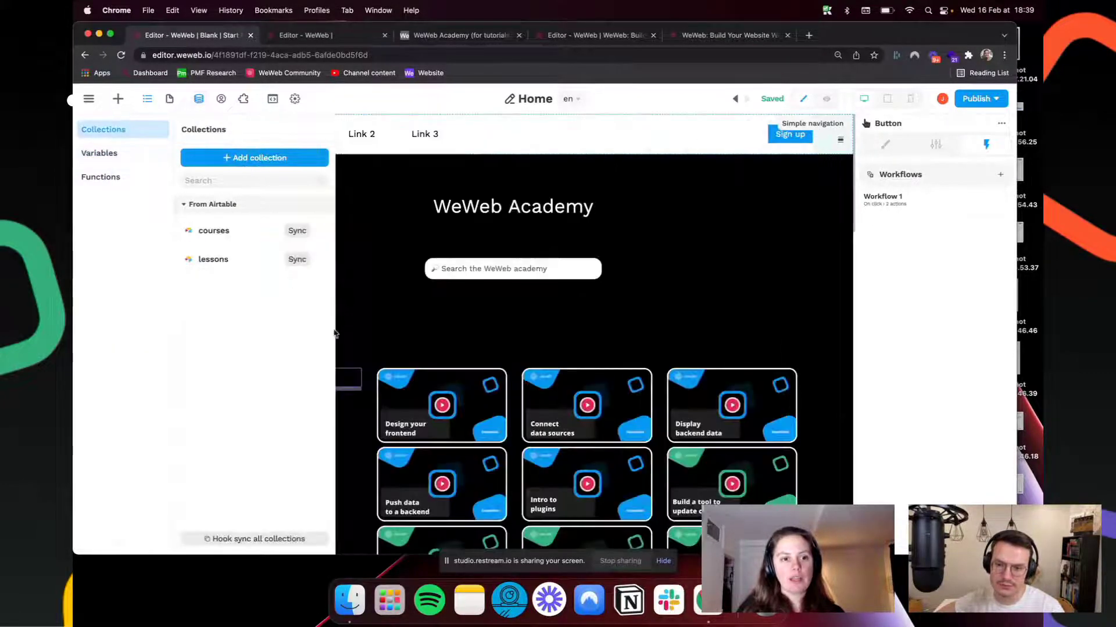
click(232, 263)
click(470, 327)
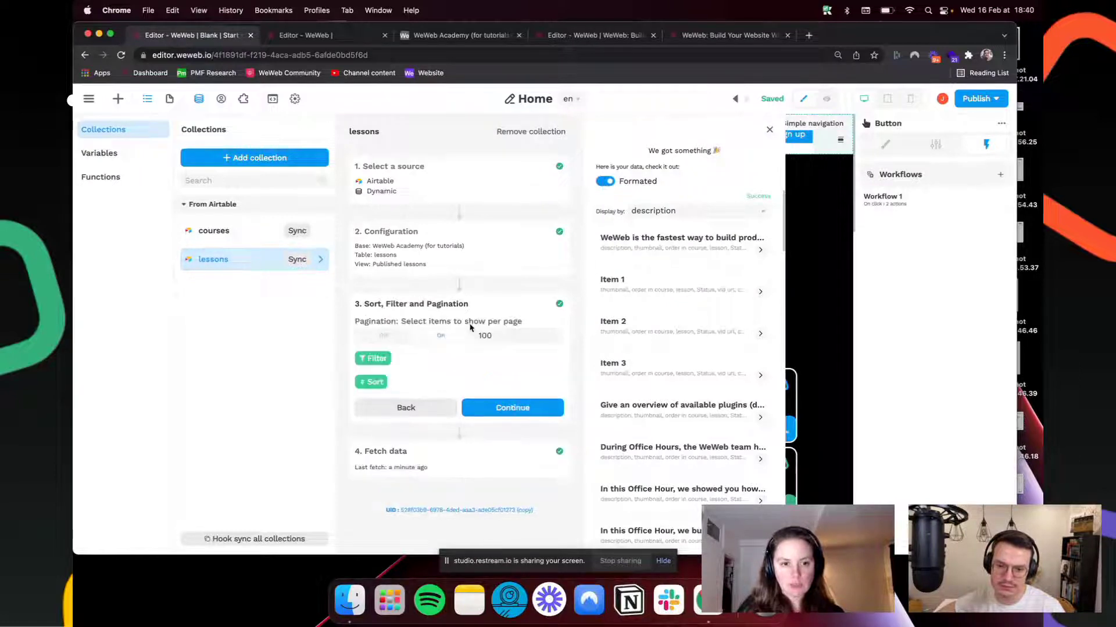
click(367, 359)
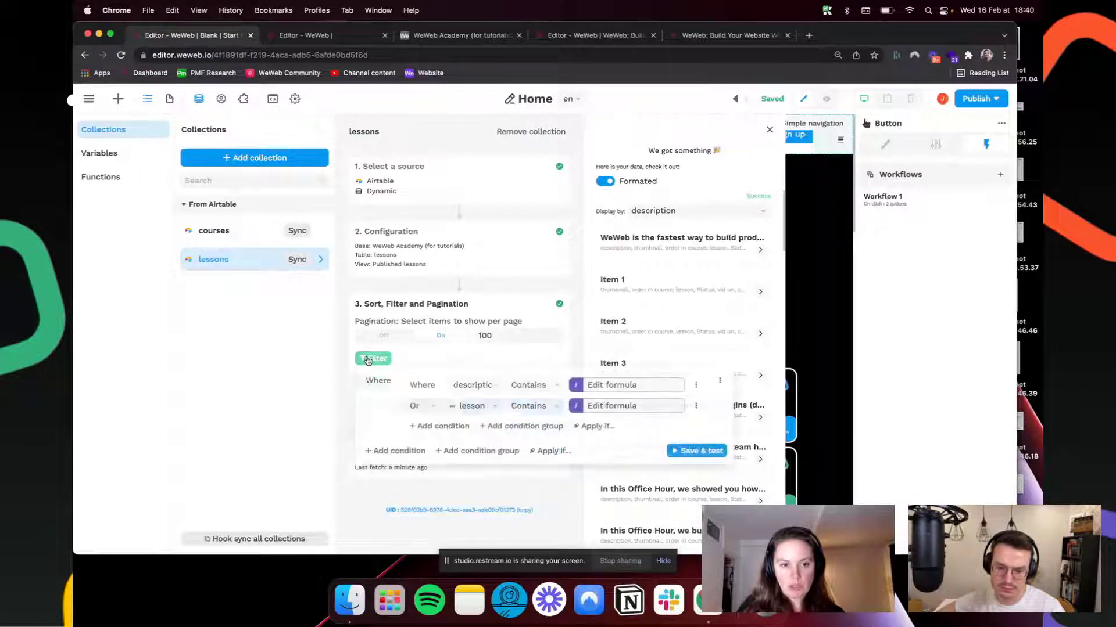
click(400, 451)
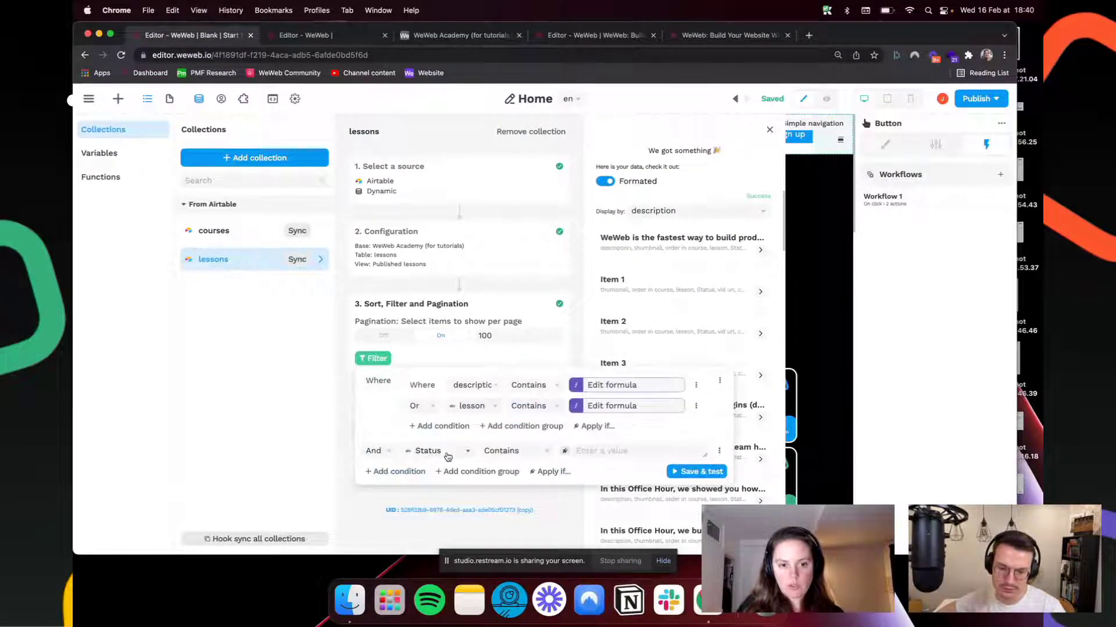
click(428, 453)
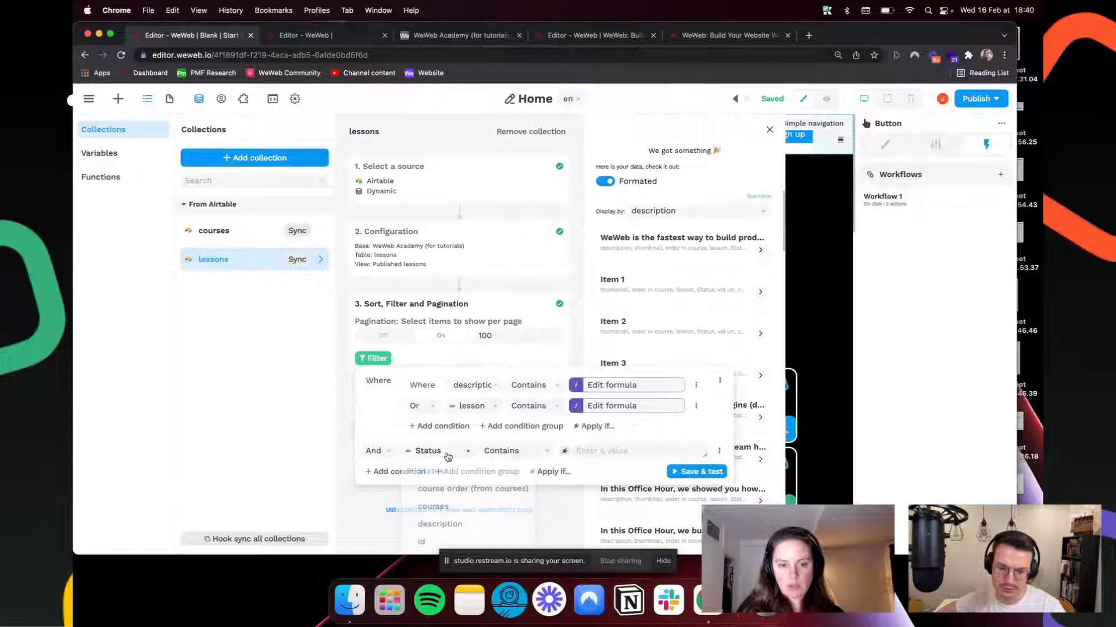
click(444, 508)
Step: Bind the courses Contains condition to the selectedCourse variable, then save and test the lessons filter
click(566, 452)
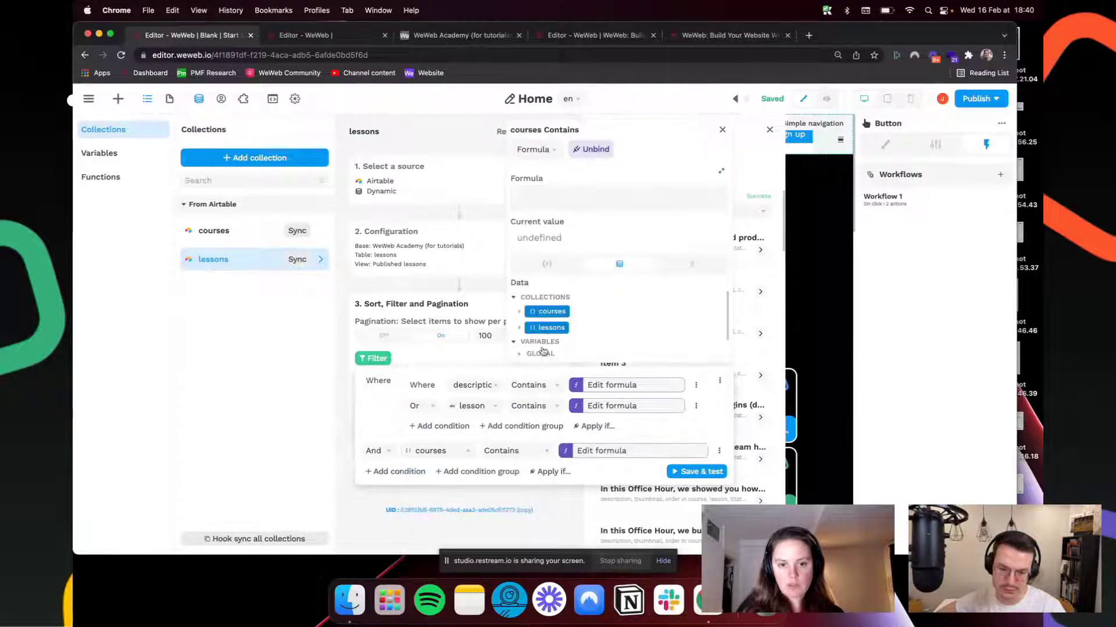
scroll(580, 330, down, 2)
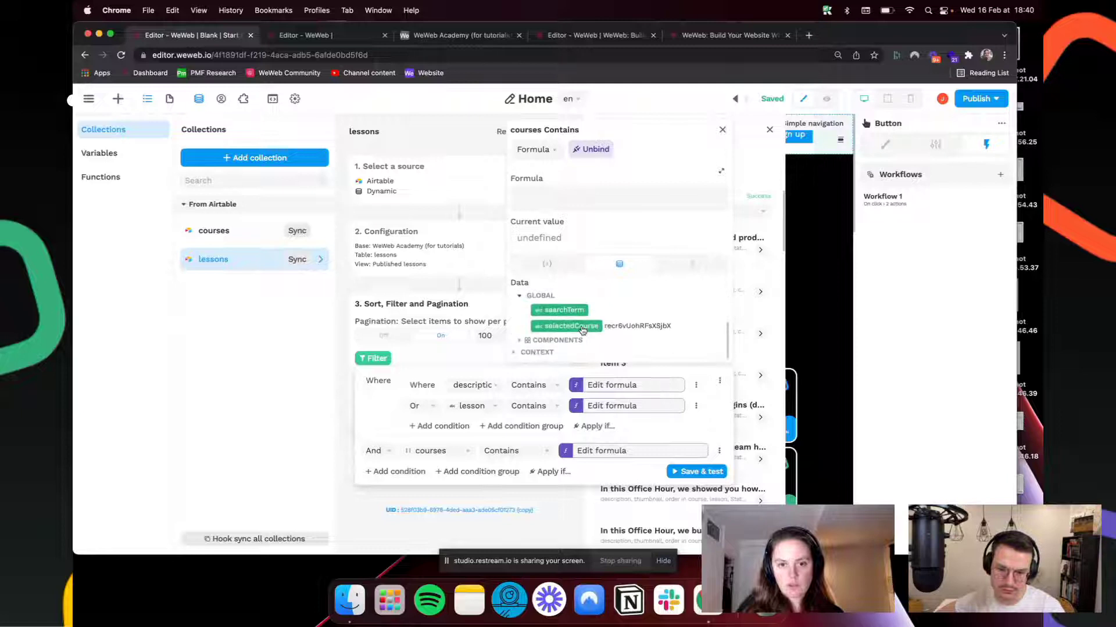
click(561, 326)
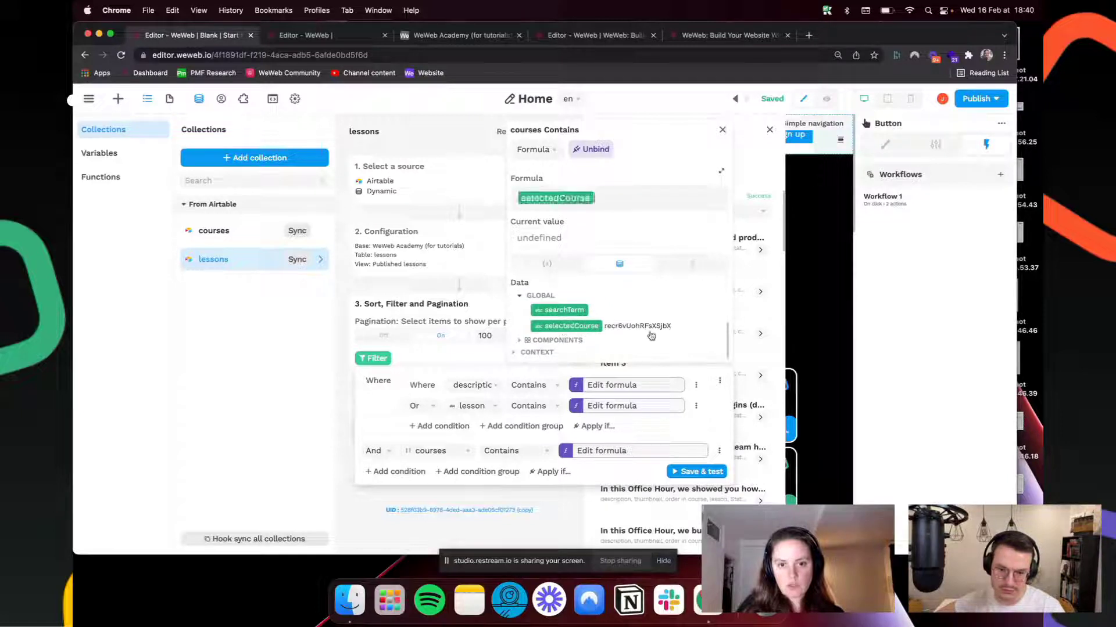
click(707, 473)
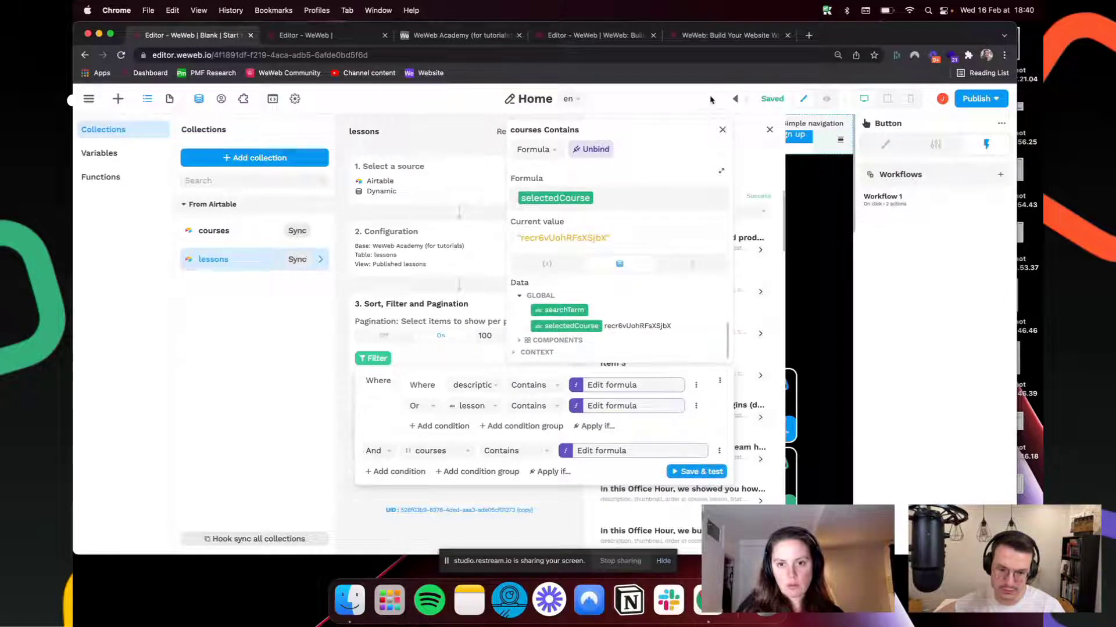
click(722, 130)
click(769, 130)
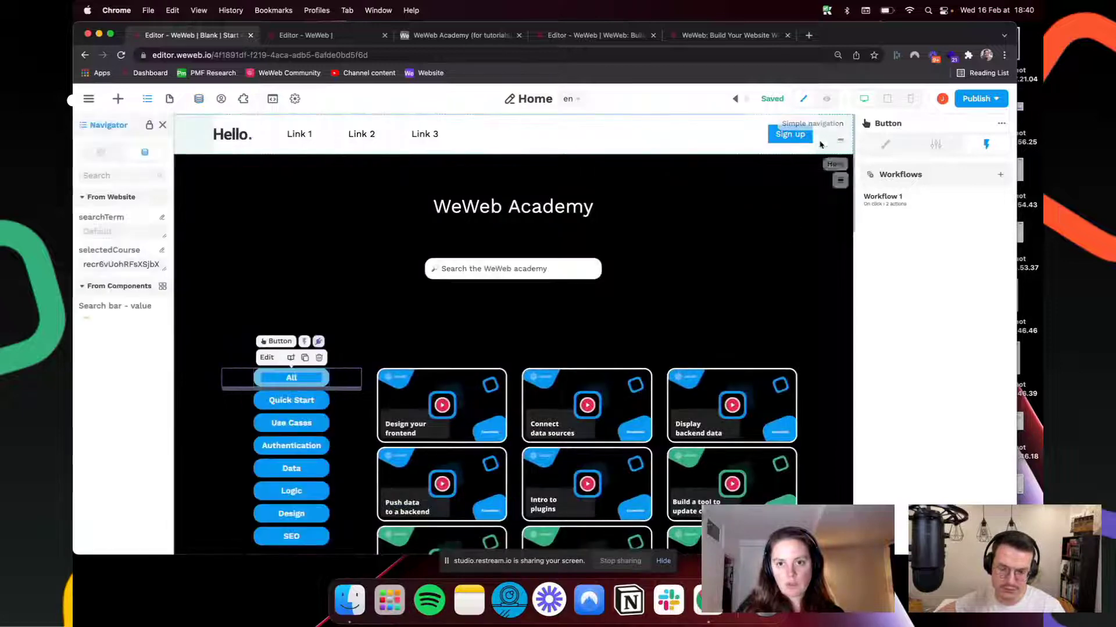
Step: Preview the page and test the Quick Start, Authentication, Use Cases and All course buttons, then return to editing
click(827, 100)
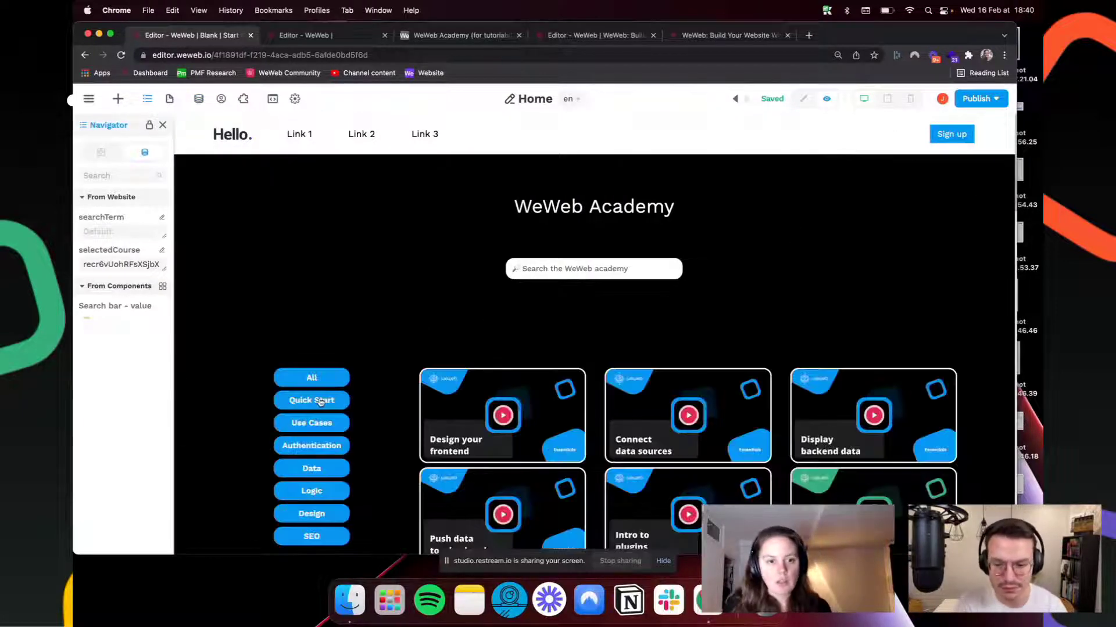
click(320, 402)
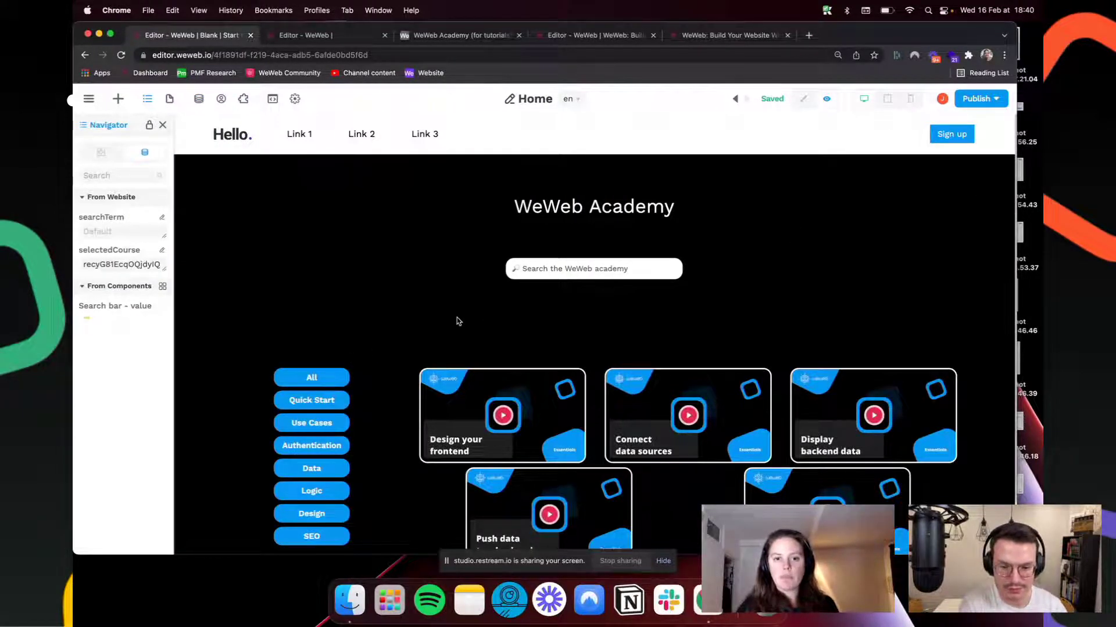
scroll(457, 320, down, 2)
click(302, 388)
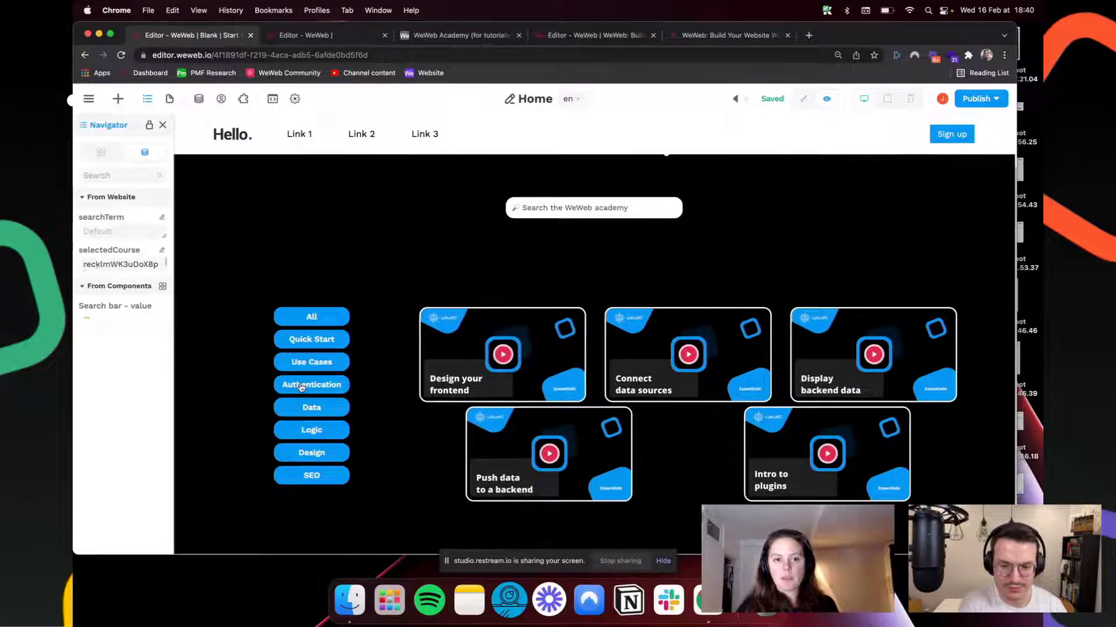
click(311, 363)
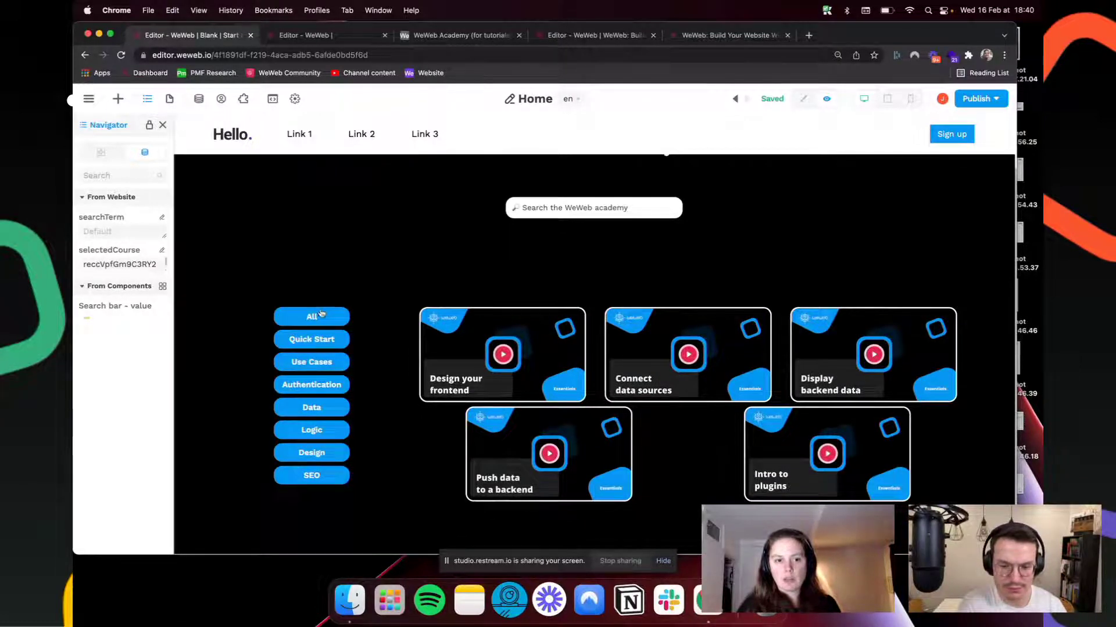
click(313, 314)
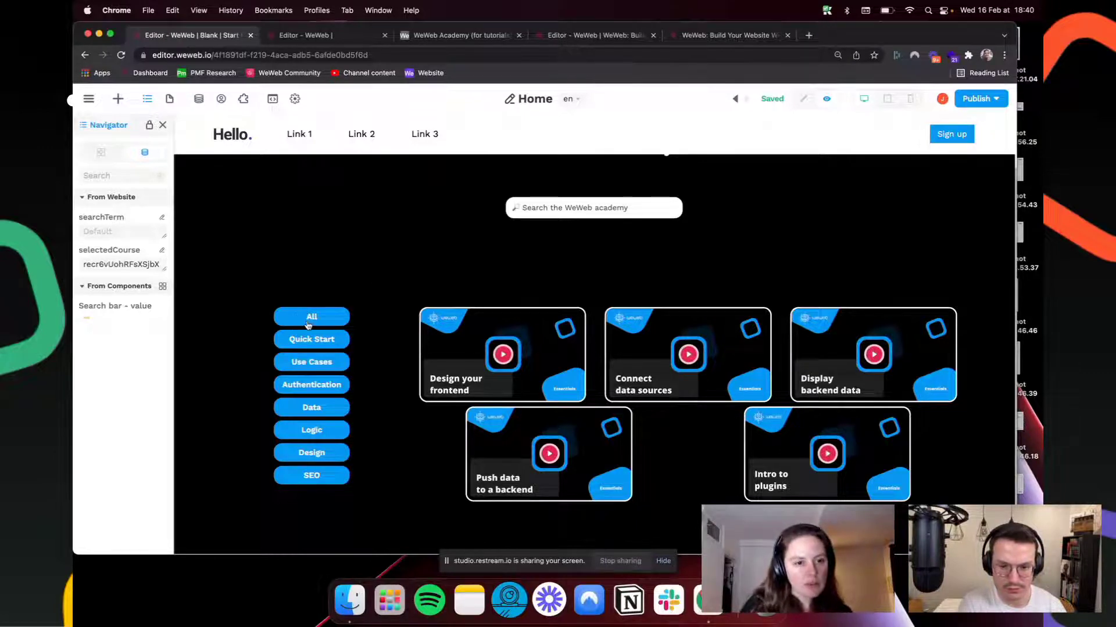
click(804, 99)
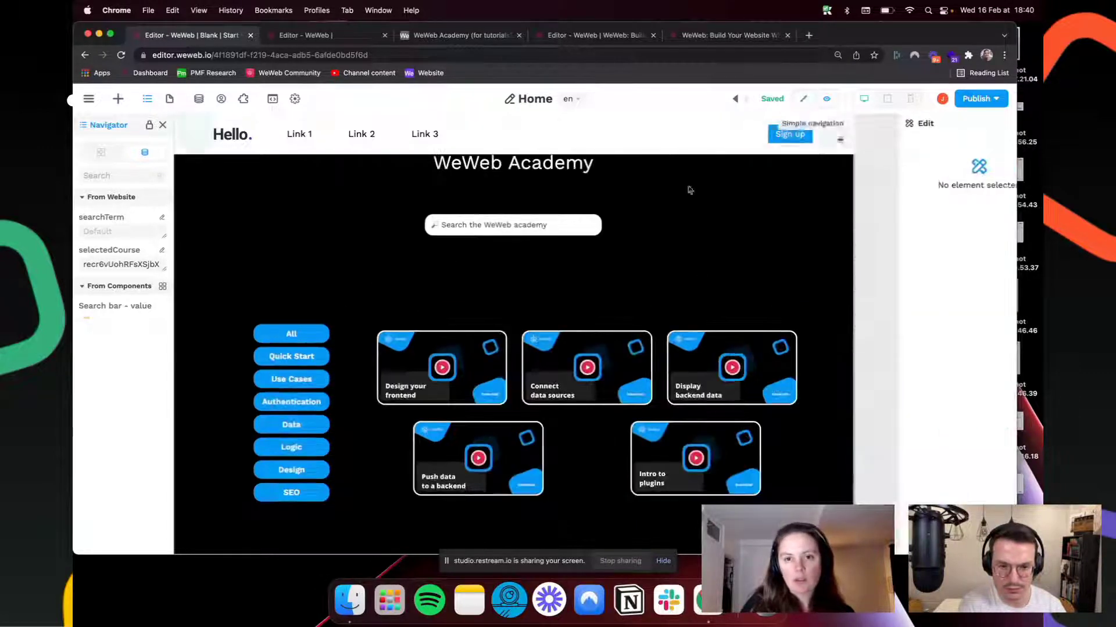
Step: Inspect the trigger and actions of the All course button's click workflow
click(260, 330)
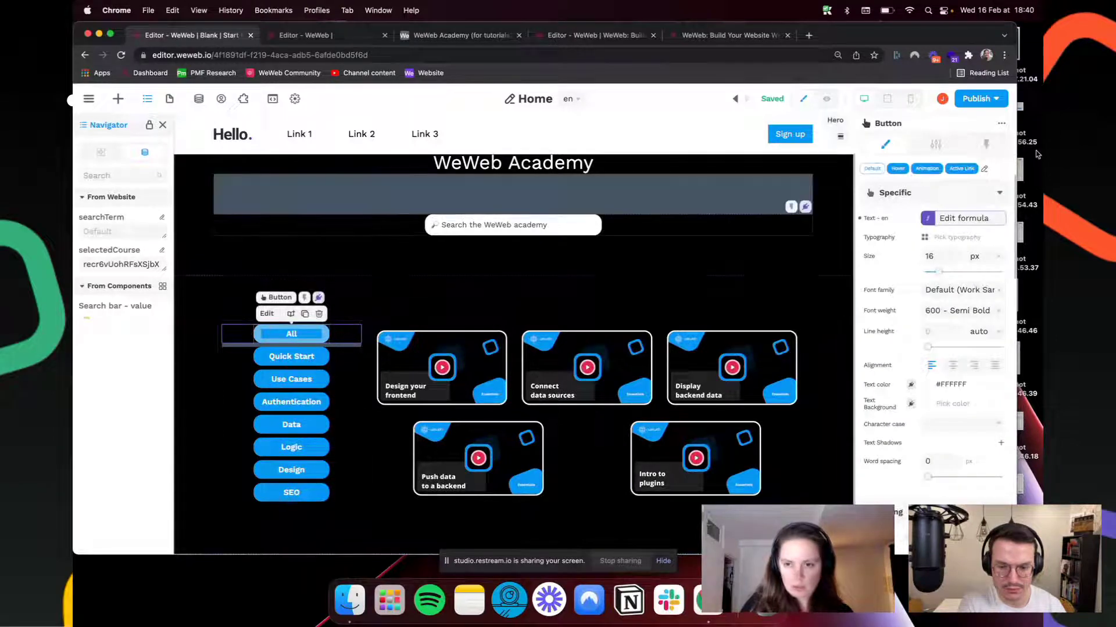
click(985, 145)
click(883, 198)
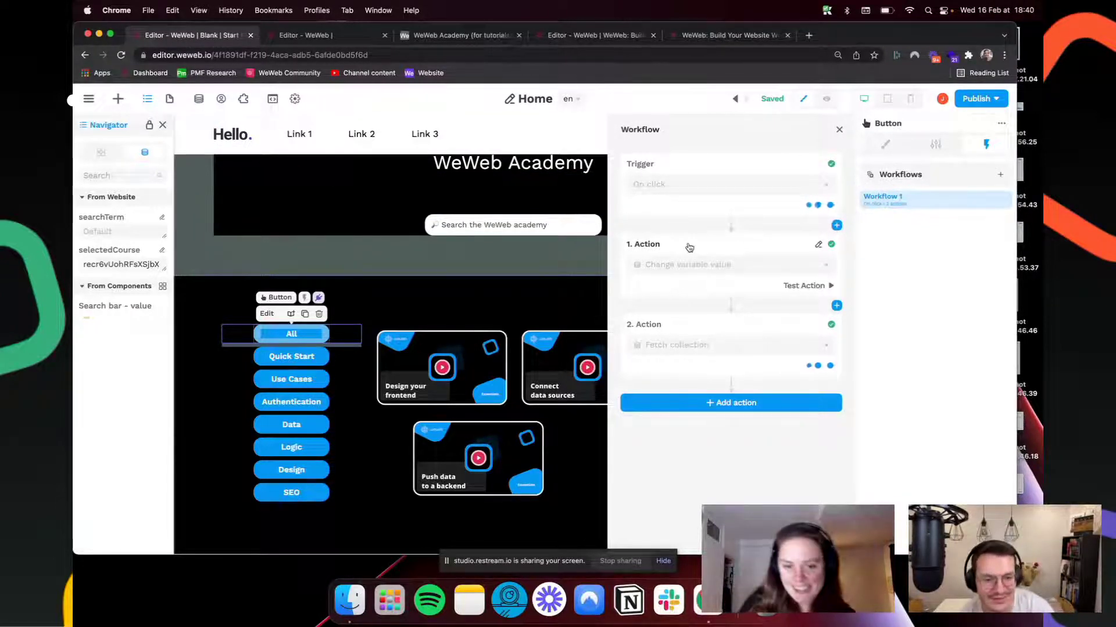
click(839, 129)
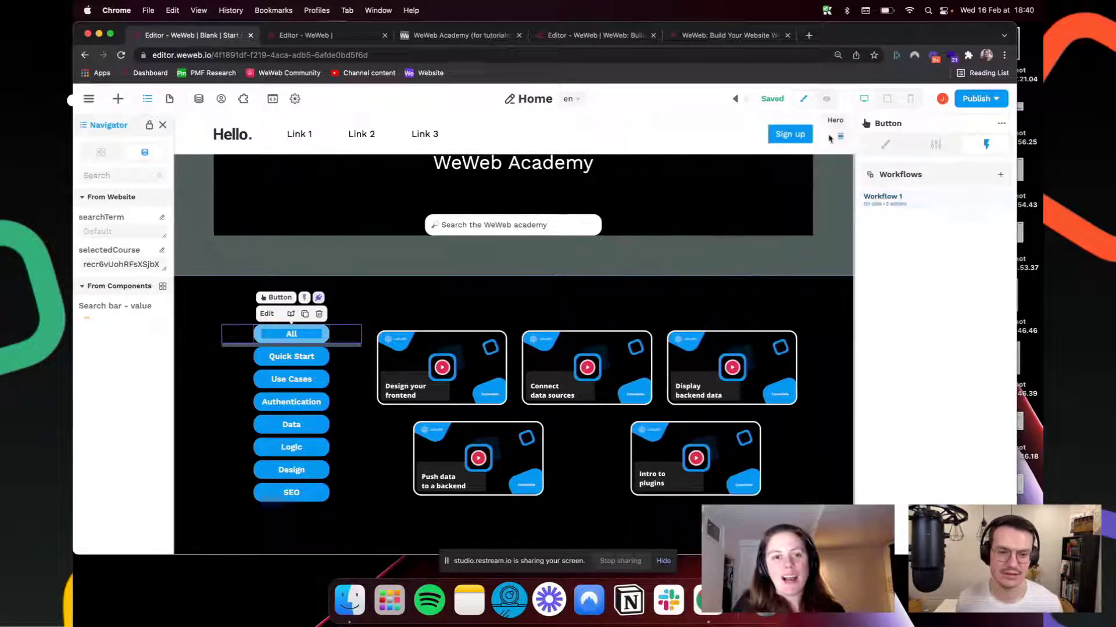
Step: Review the lessons collection's sort rules and filter conditions, including the courses Contains condition
click(199, 98)
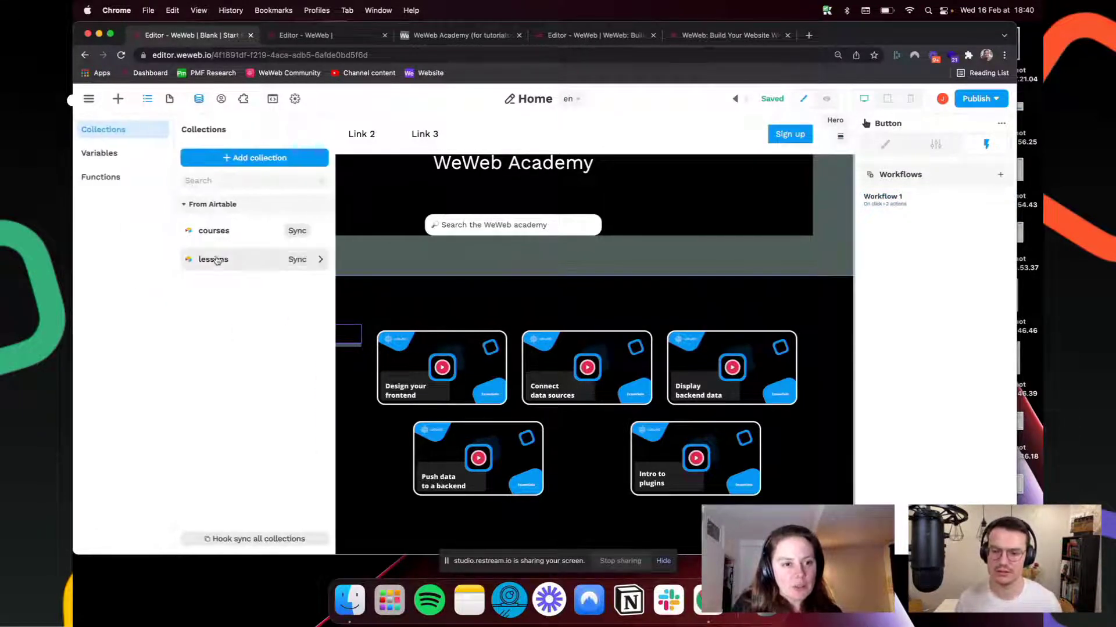
click(215, 260)
click(471, 342)
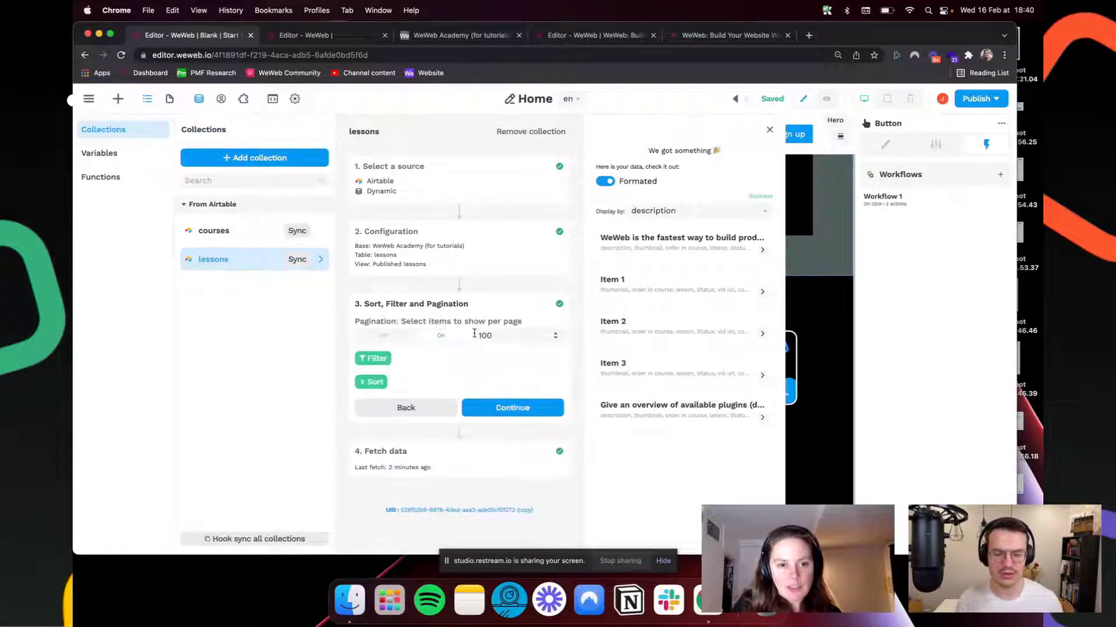
click(374, 384)
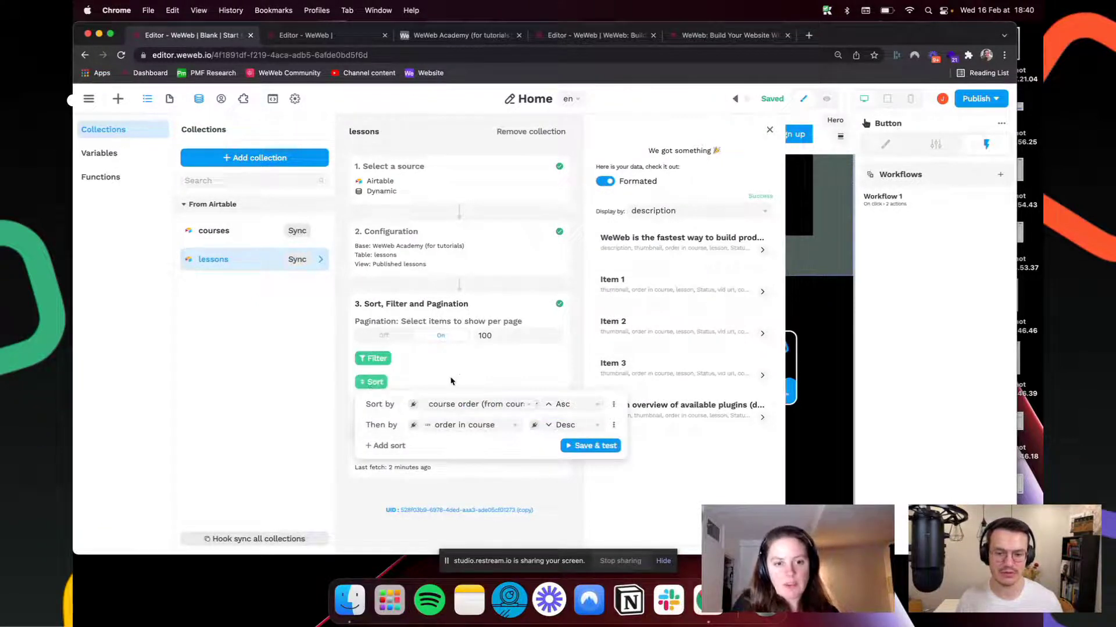
click(373, 359)
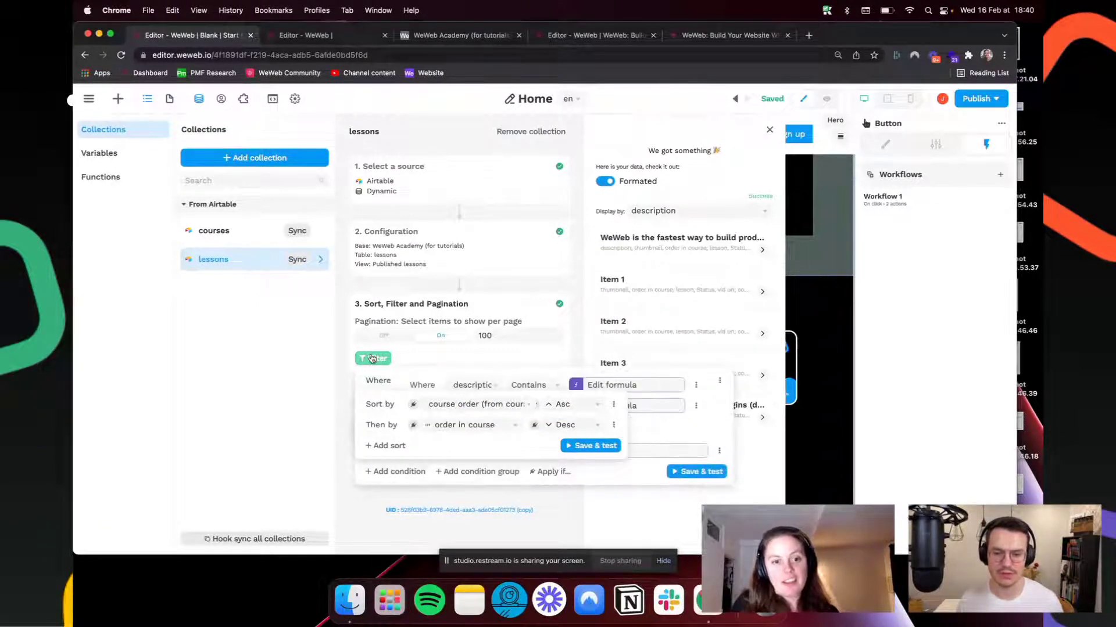
click(470, 360)
click(373, 358)
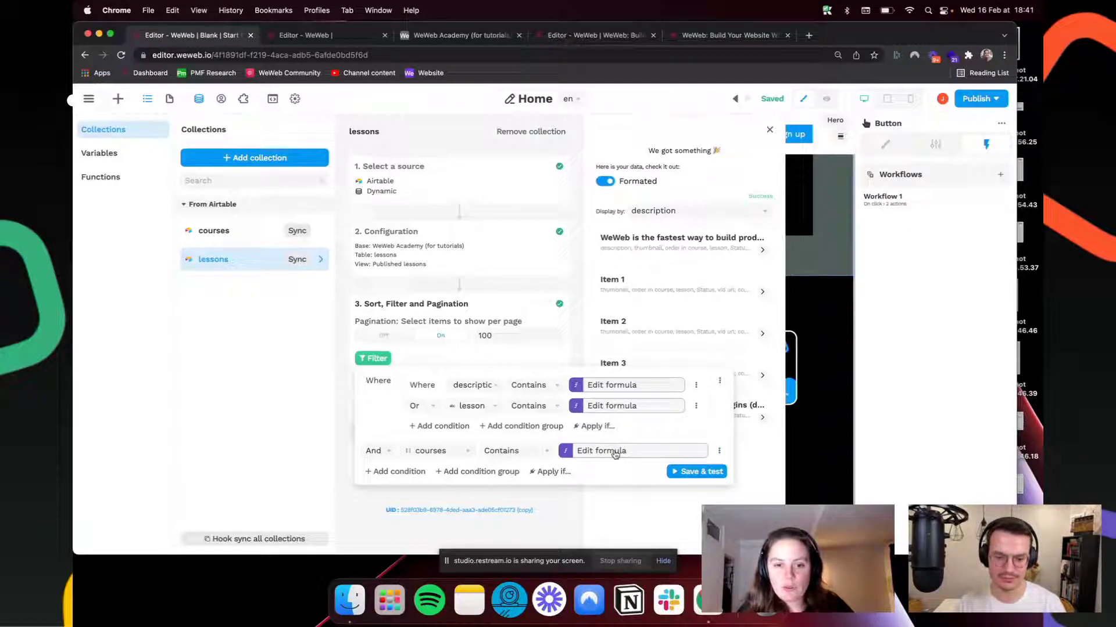
click(806, 402)
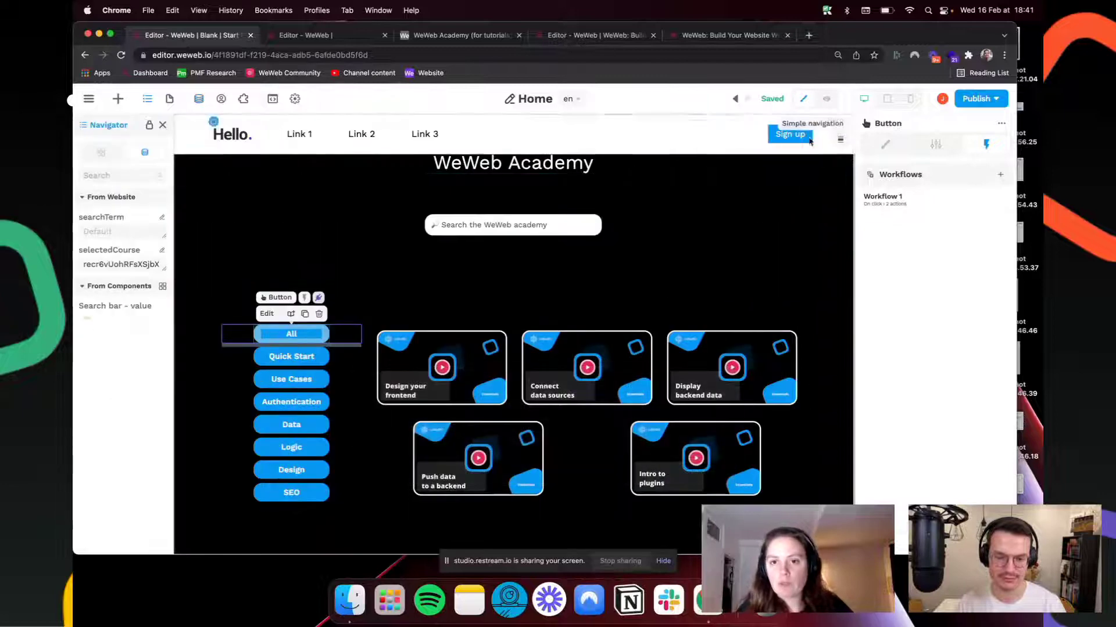
Step: Preview the page briefly, then check the selectedCourse formula bound to the courses condition in the lessons filter
click(826, 99)
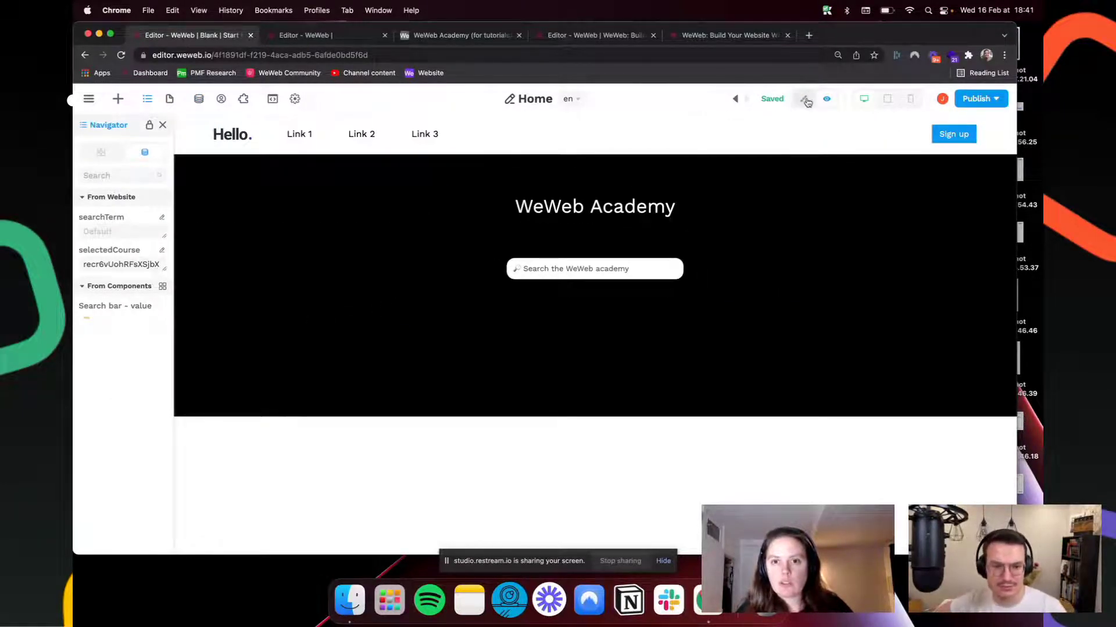
click(802, 100)
click(199, 103)
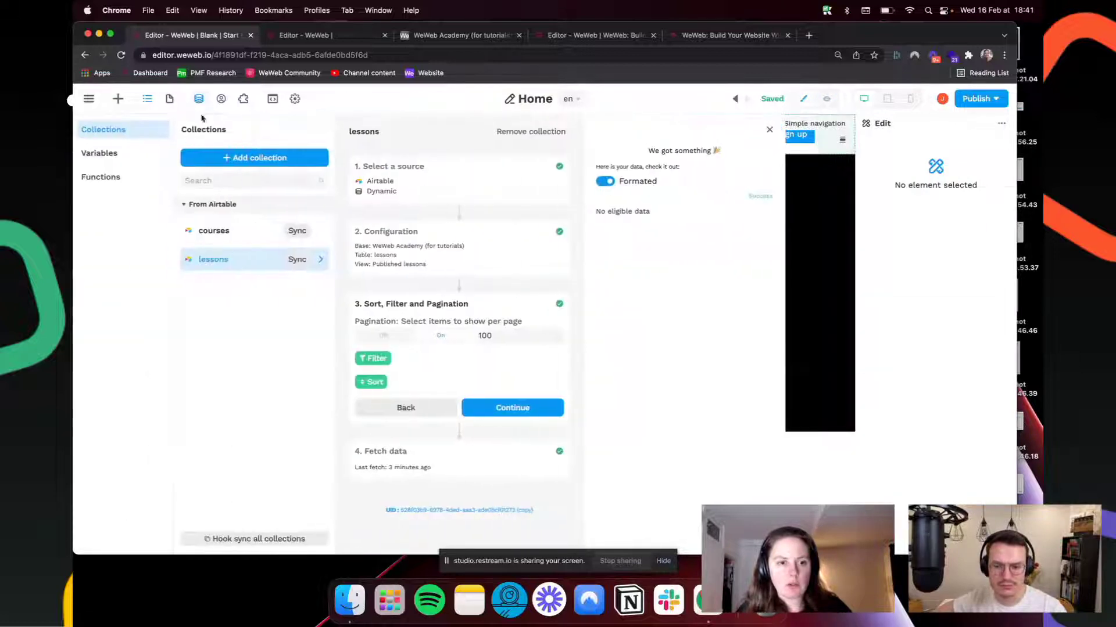
click(373, 358)
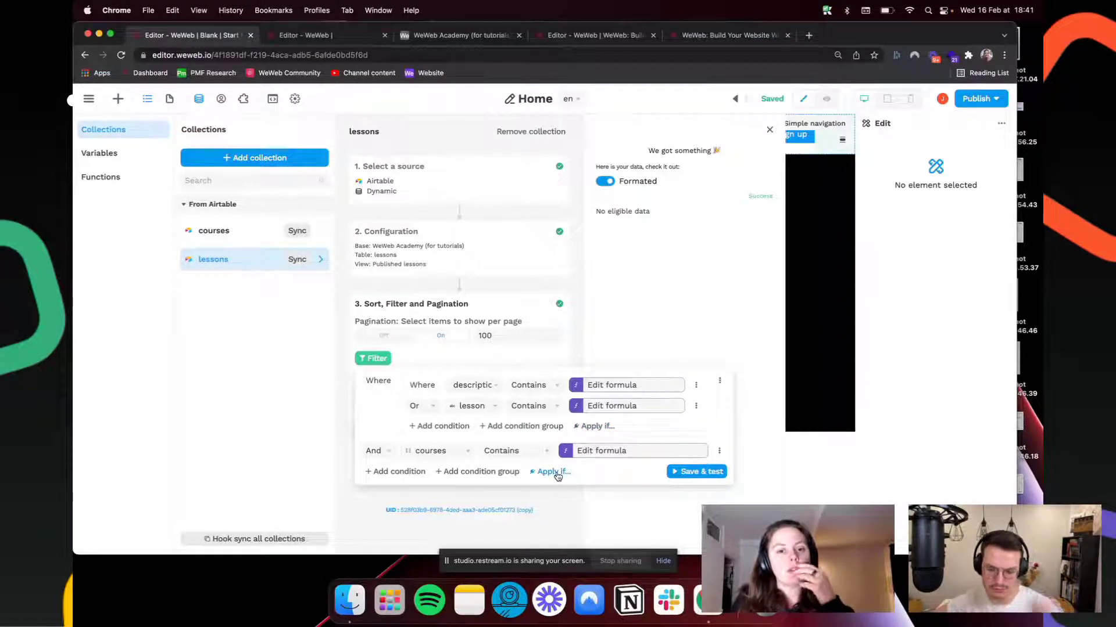
click(602, 457)
drag(609, 238, 520, 238)
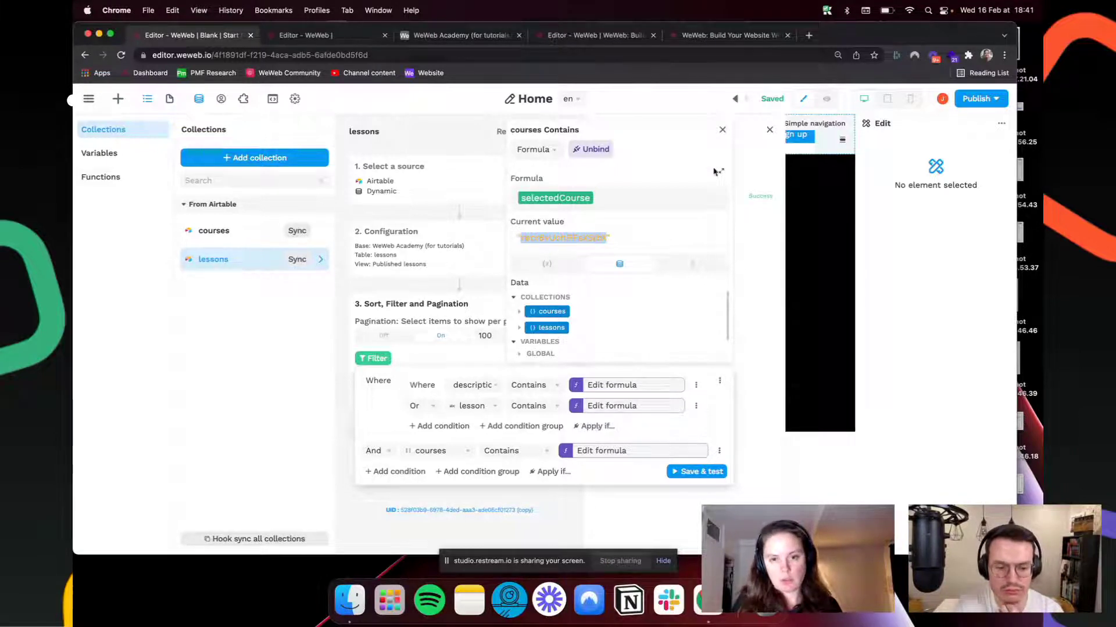
click(722, 129)
click(769, 129)
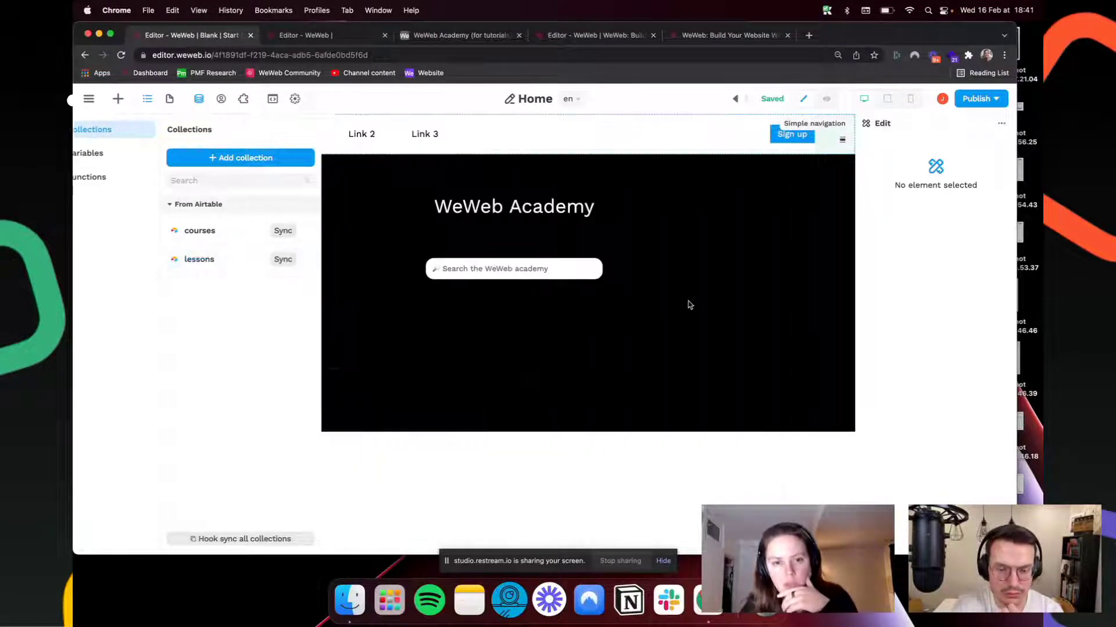
Step: Reload the editor page and select the lessons container in the Videos section
click(511, 57)
key(Return)
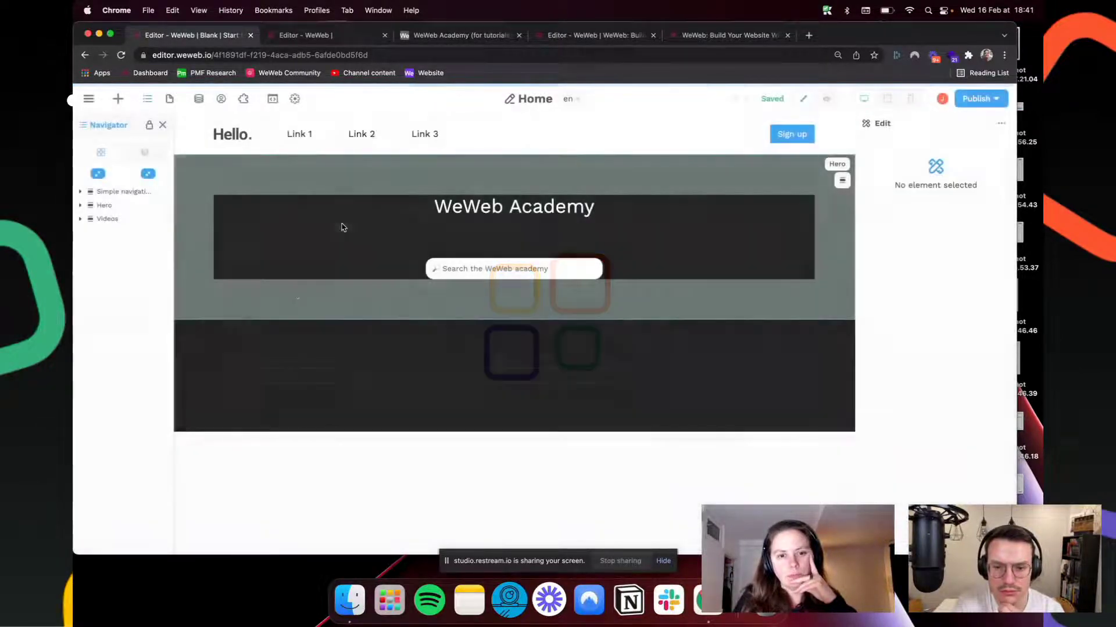
click(391, 381)
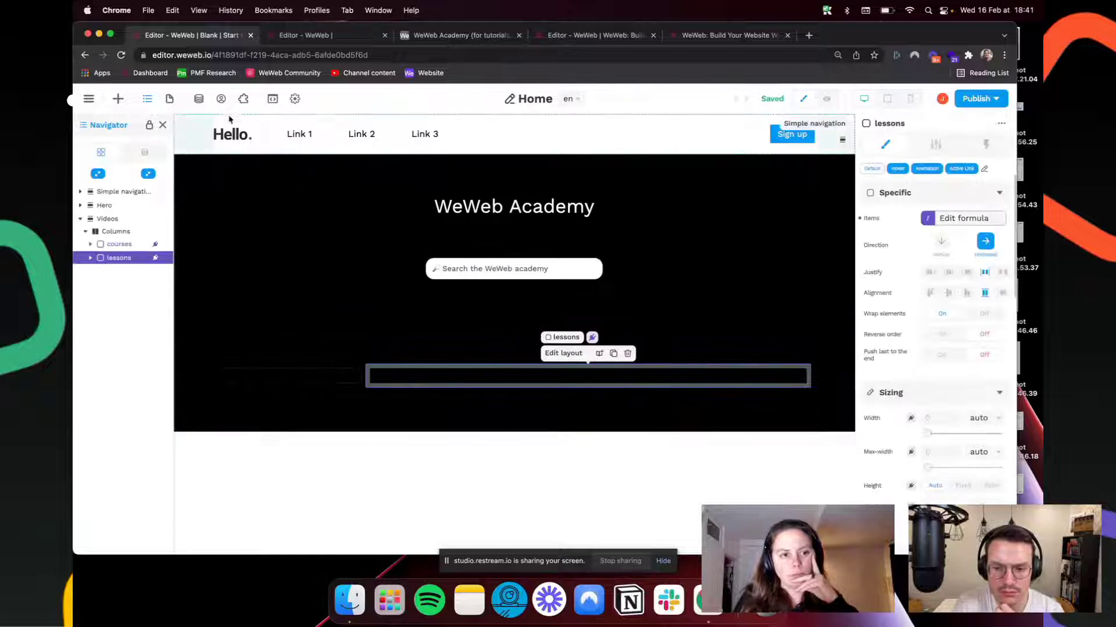
Step: Try switching the lessons collection's mode to Cached
click(199, 99)
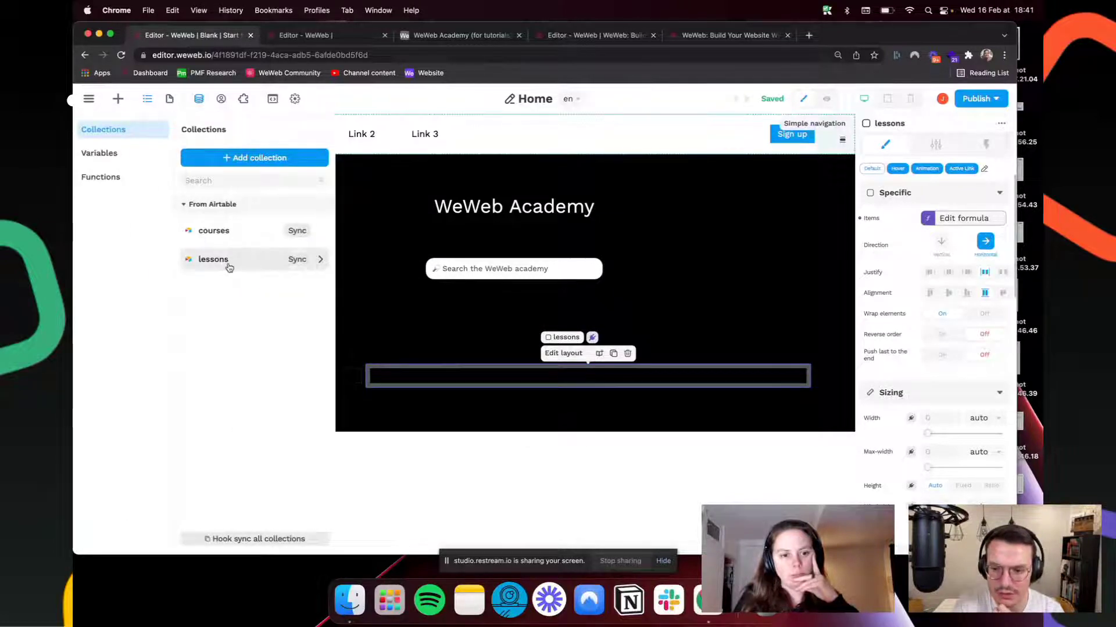
click(228, 262)
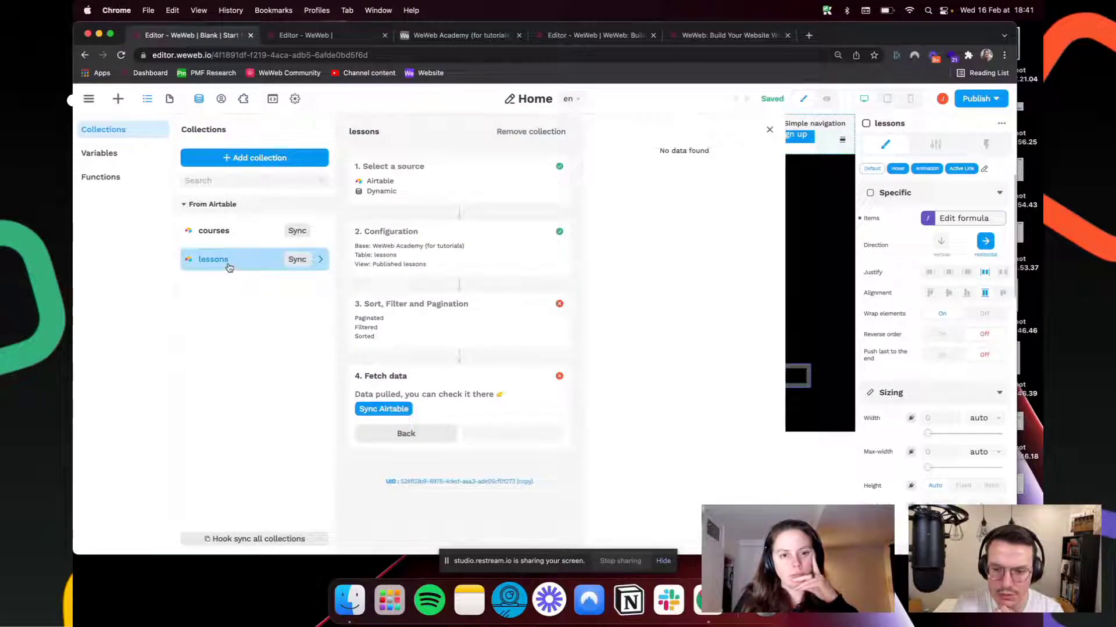
click(475, 188)
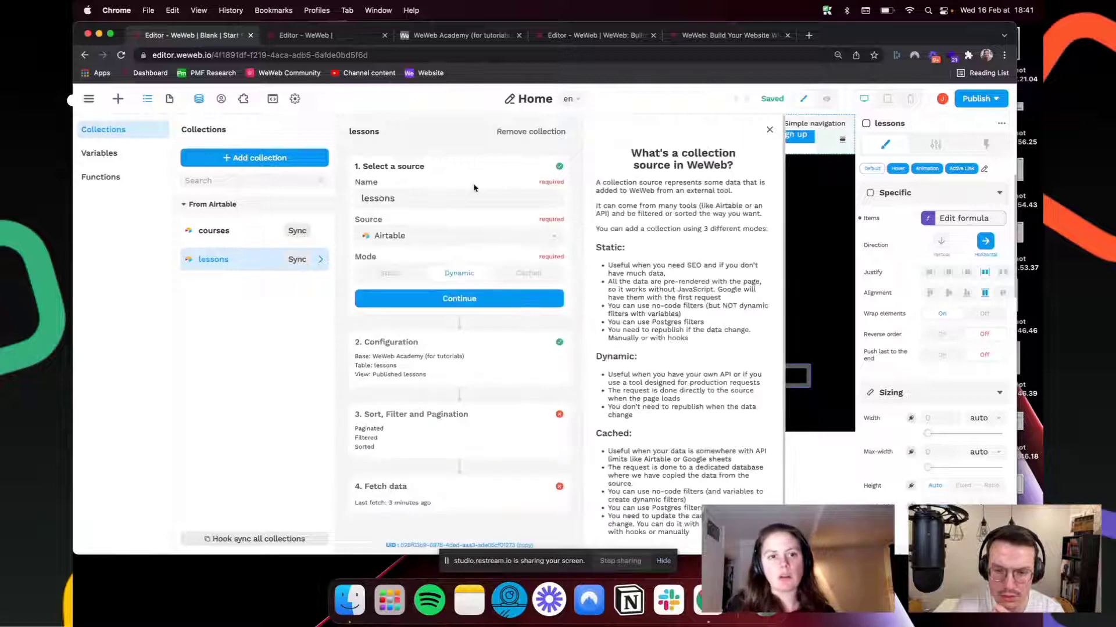
click(529, 275)
click(483, 293)
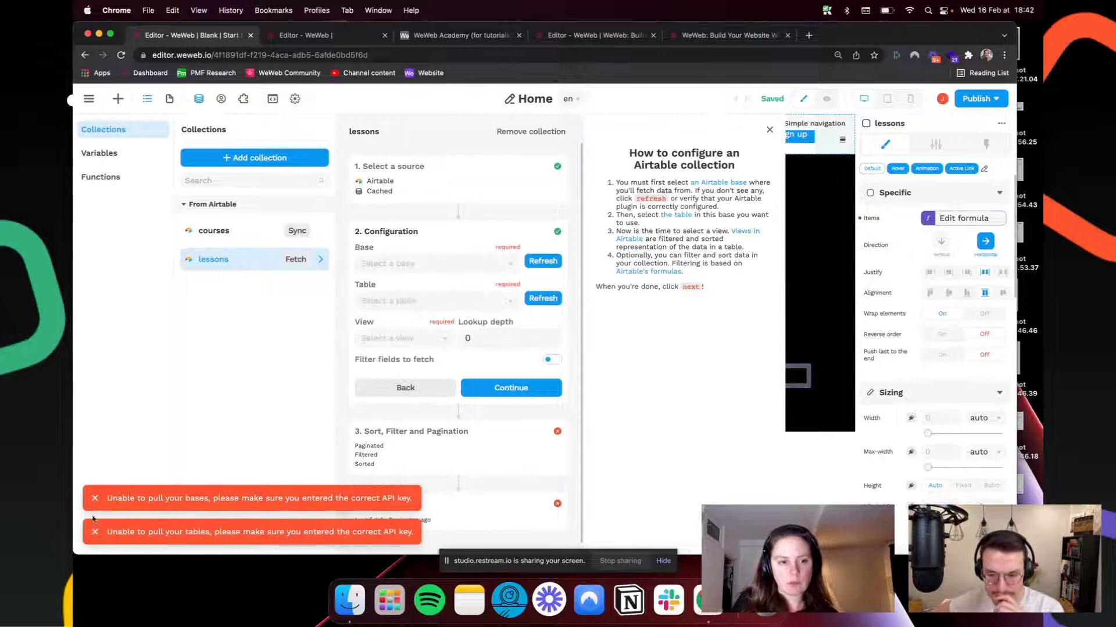
click(95, 499)
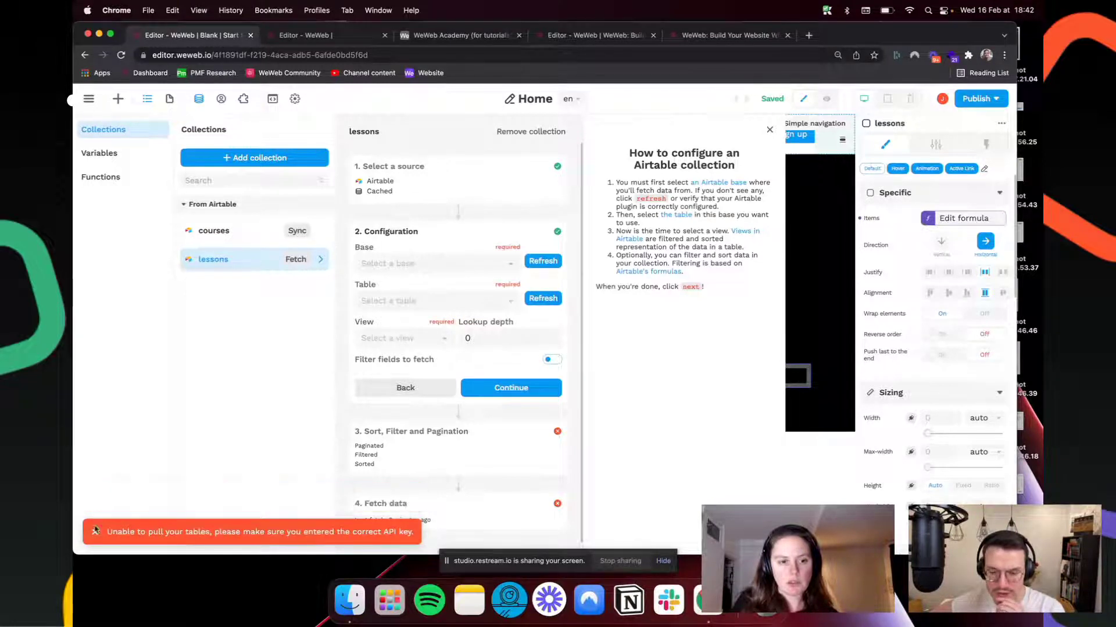
click(95, 532)
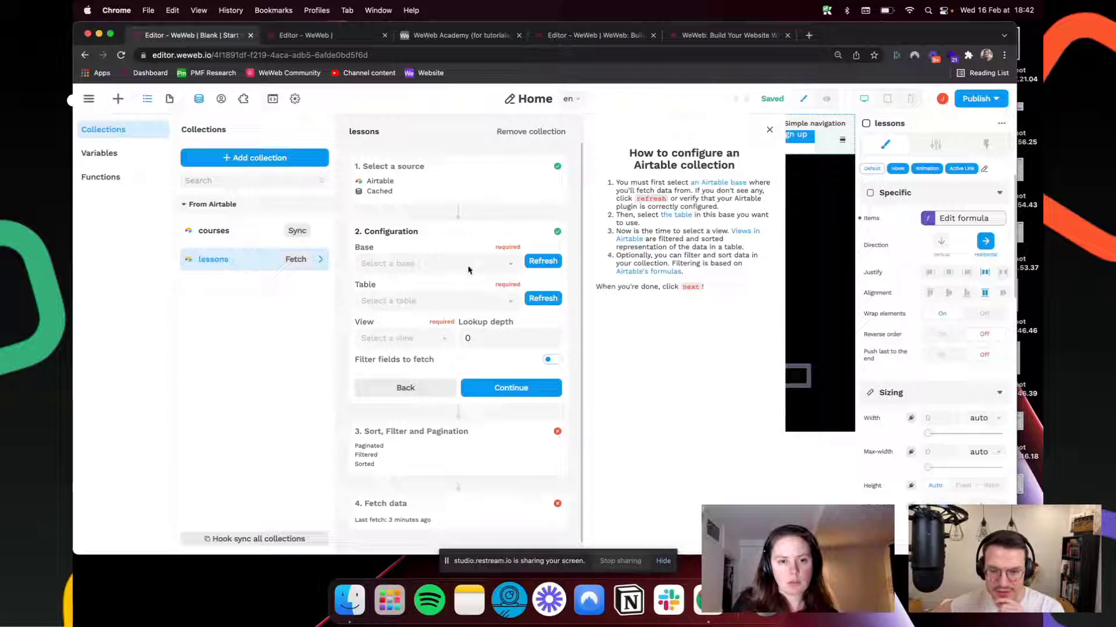
click(770, 131)
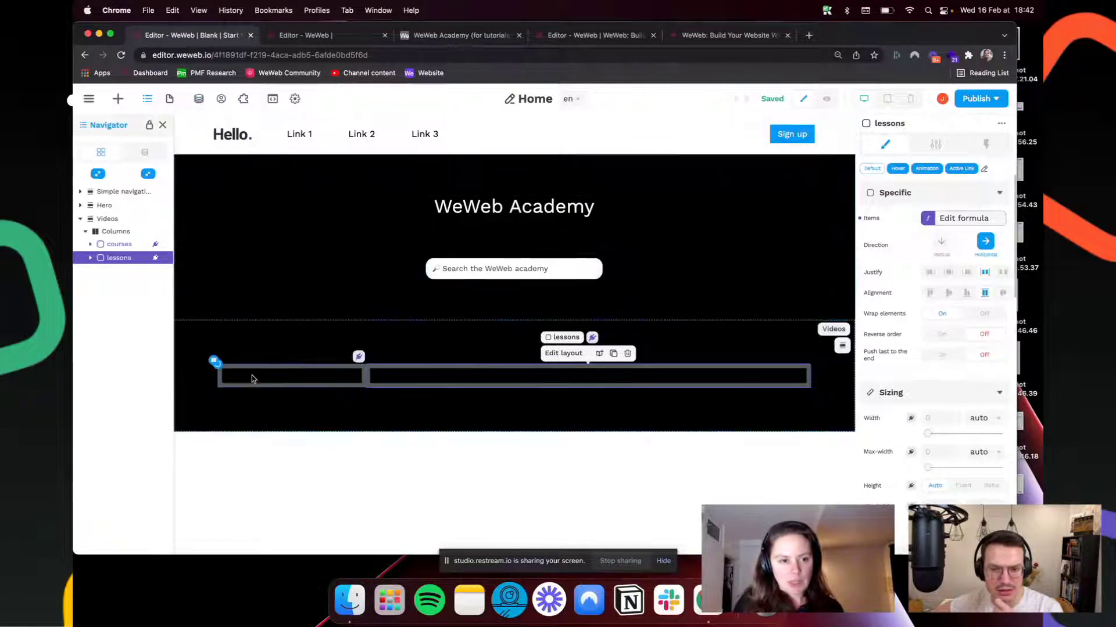
Step: Set the lessons collection's mode to Dynamic and refetch its data, keeping the lessons table and Published lessons view
click(251, 379)
click(198, 101)
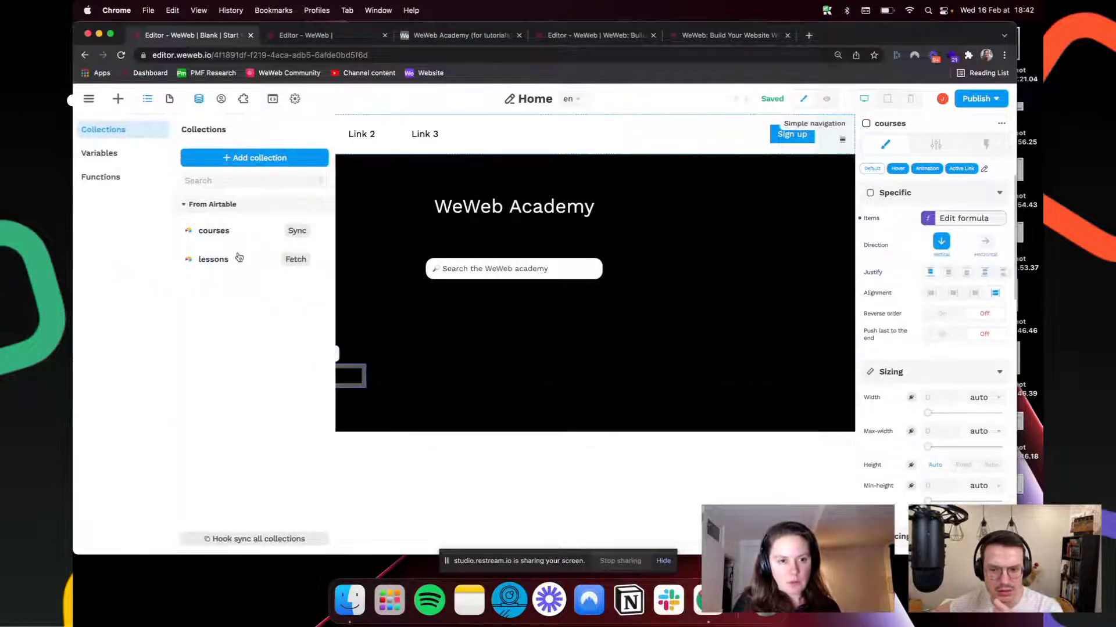
click(239, 258)
click(401, 166)
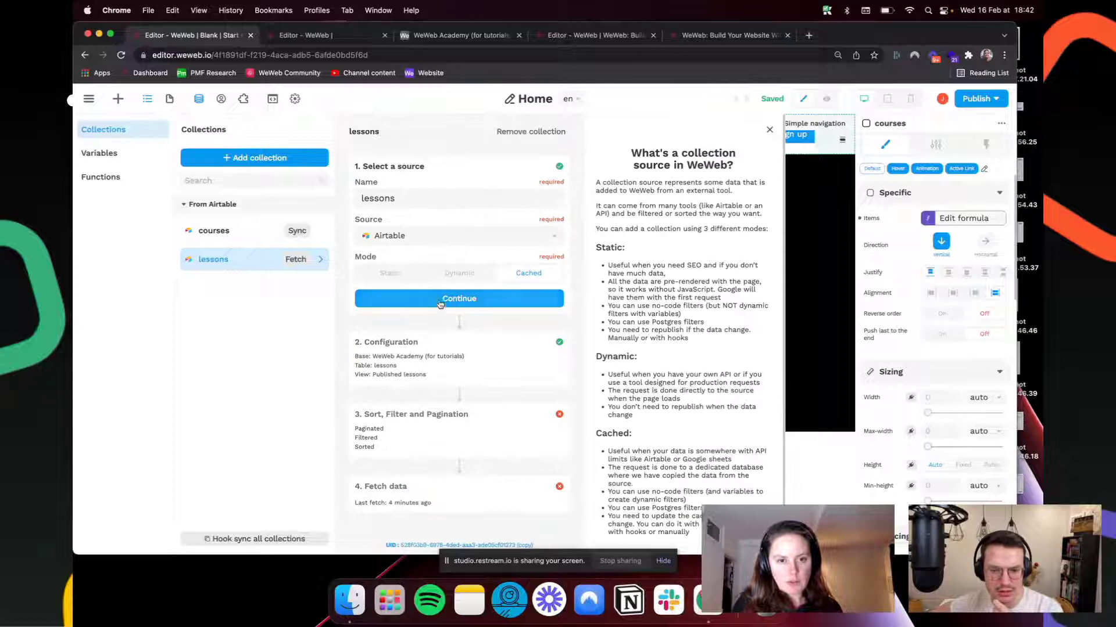
click(465, 282)
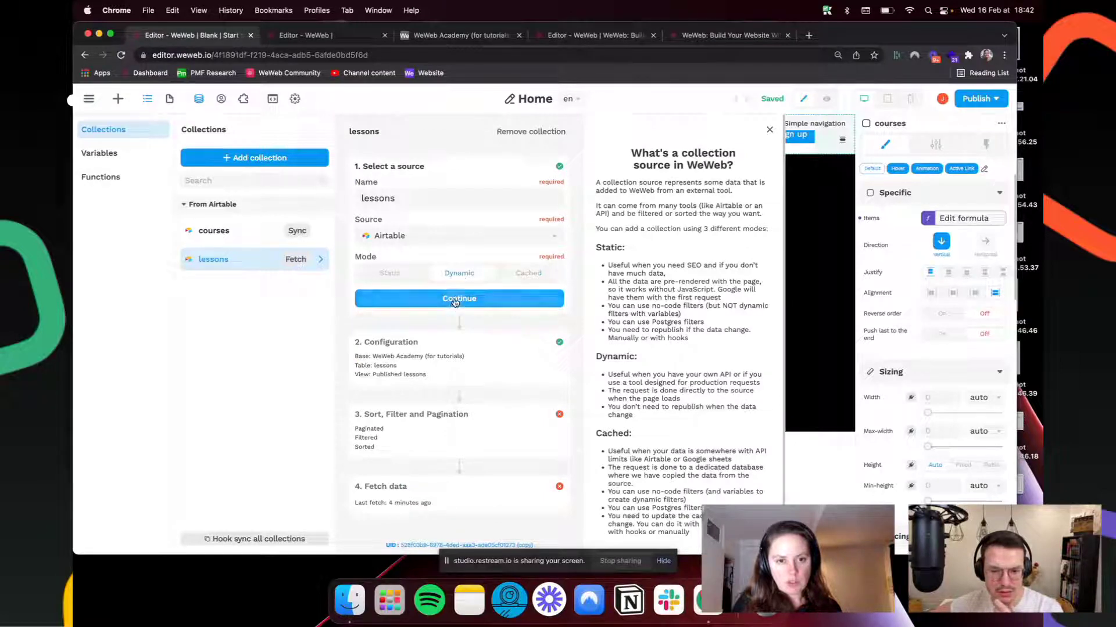
click(456, 298)
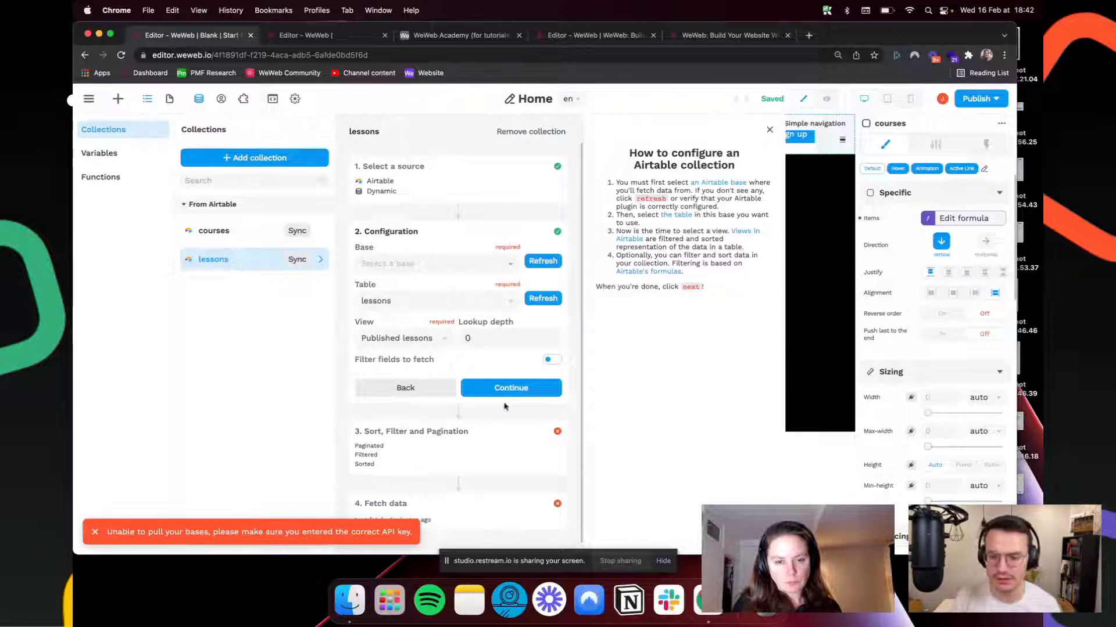
click(503, 391)
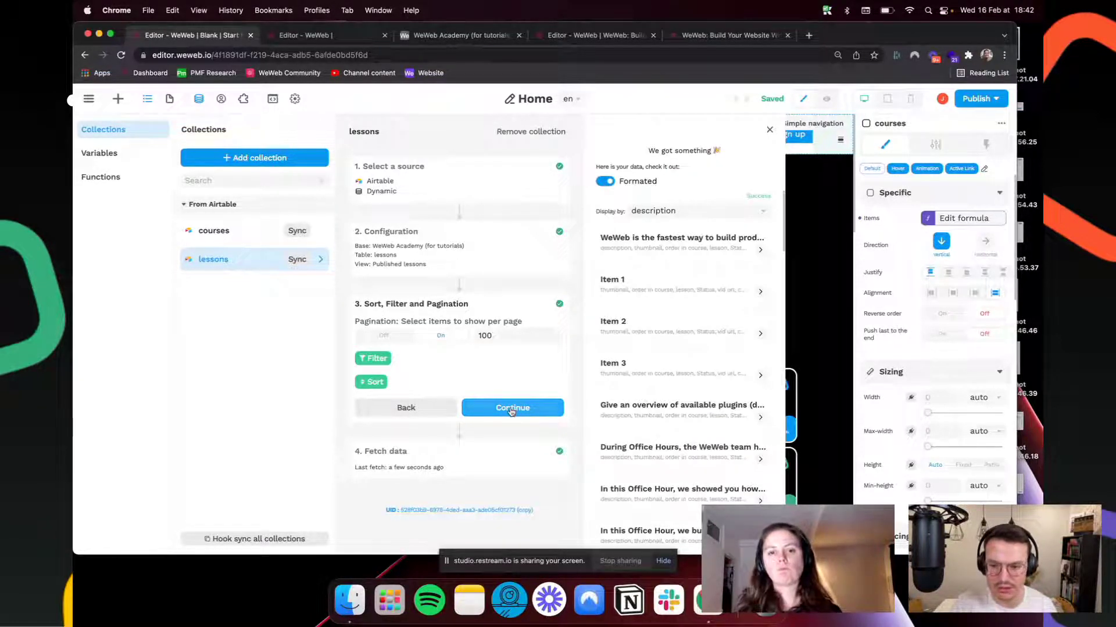
click(511, 409)
click(513, 436)
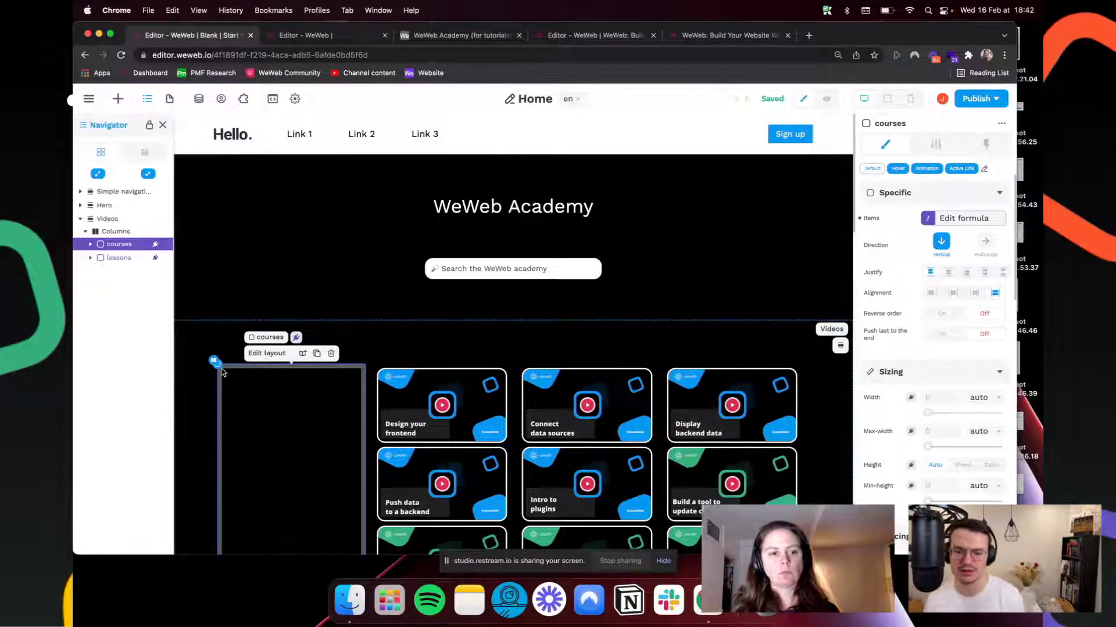
Step: Refetch the courses collection's Airtable data with its existing configuration and finish its setup
click(198, 99)
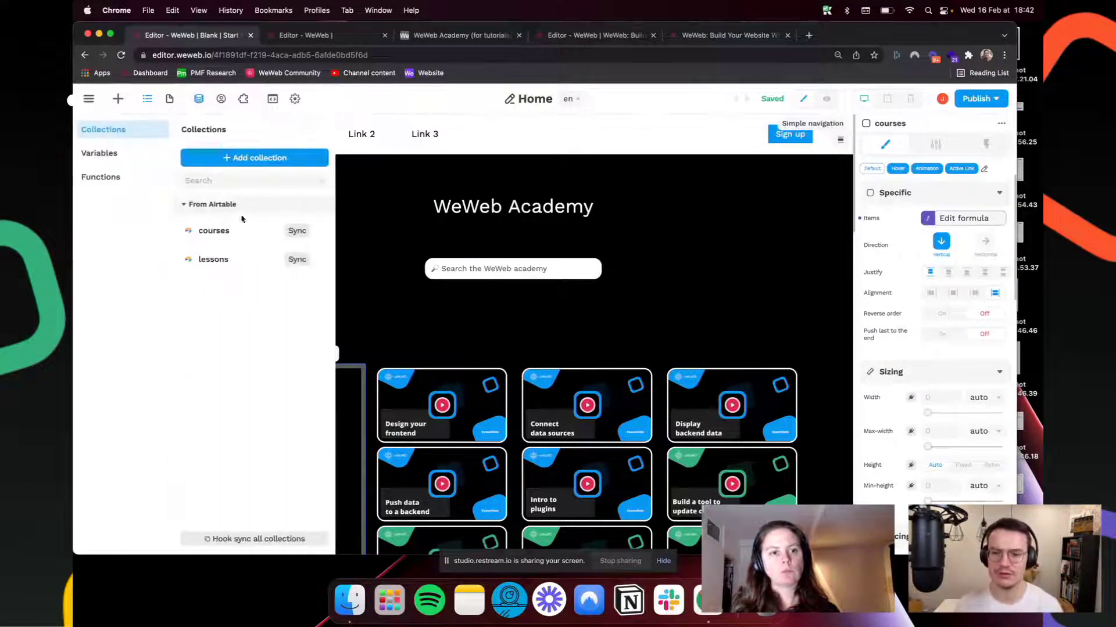
click(226, 235)
click(453, 325)
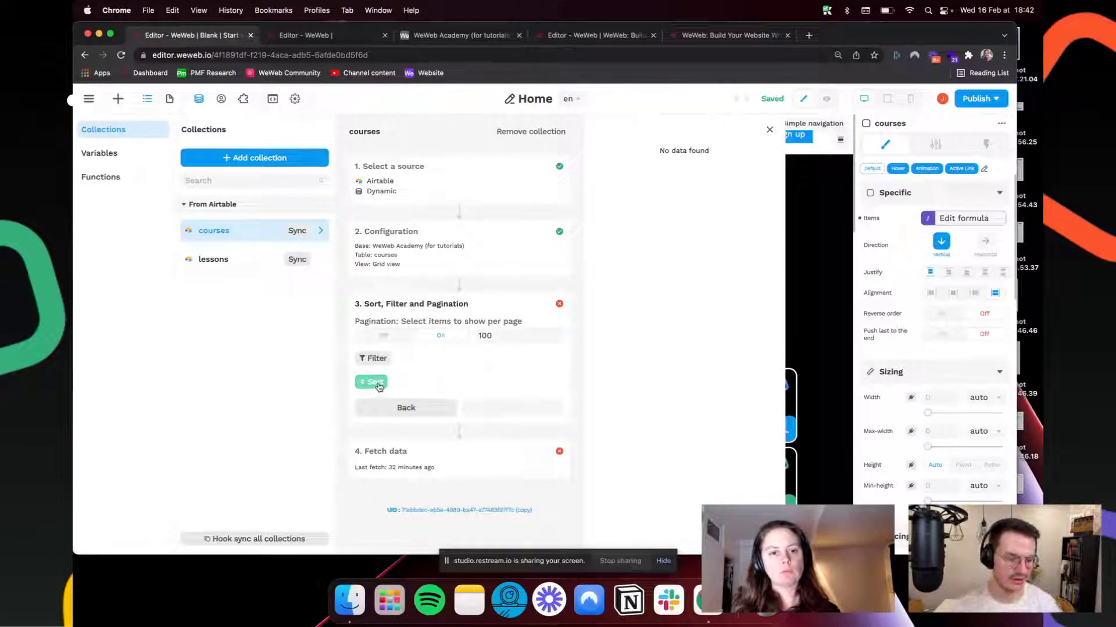
click(481, 262)
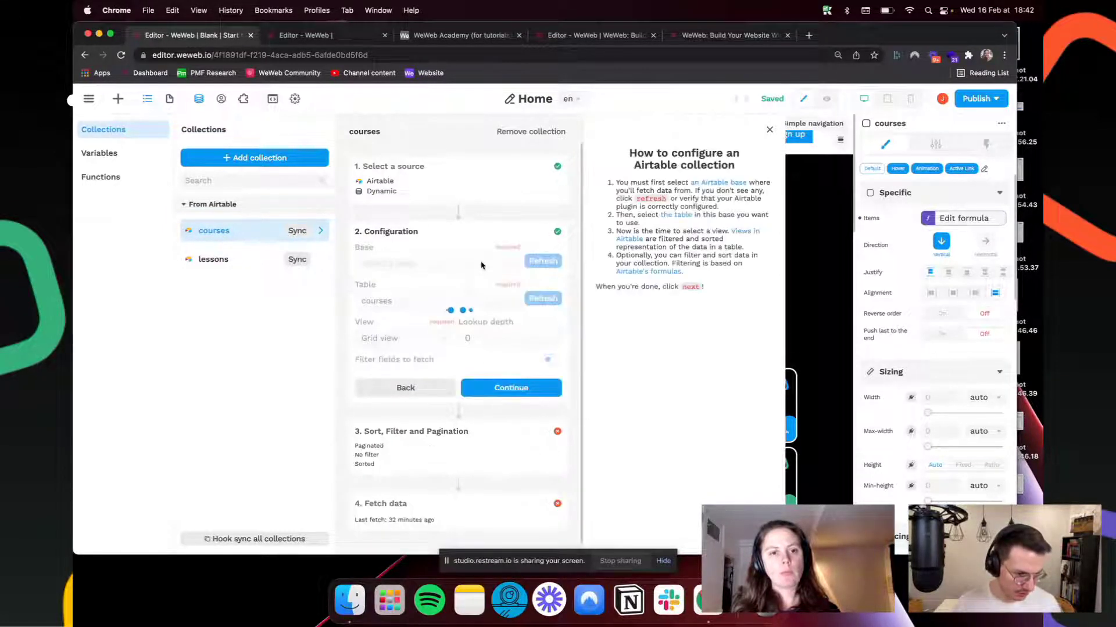
click(499, 386)
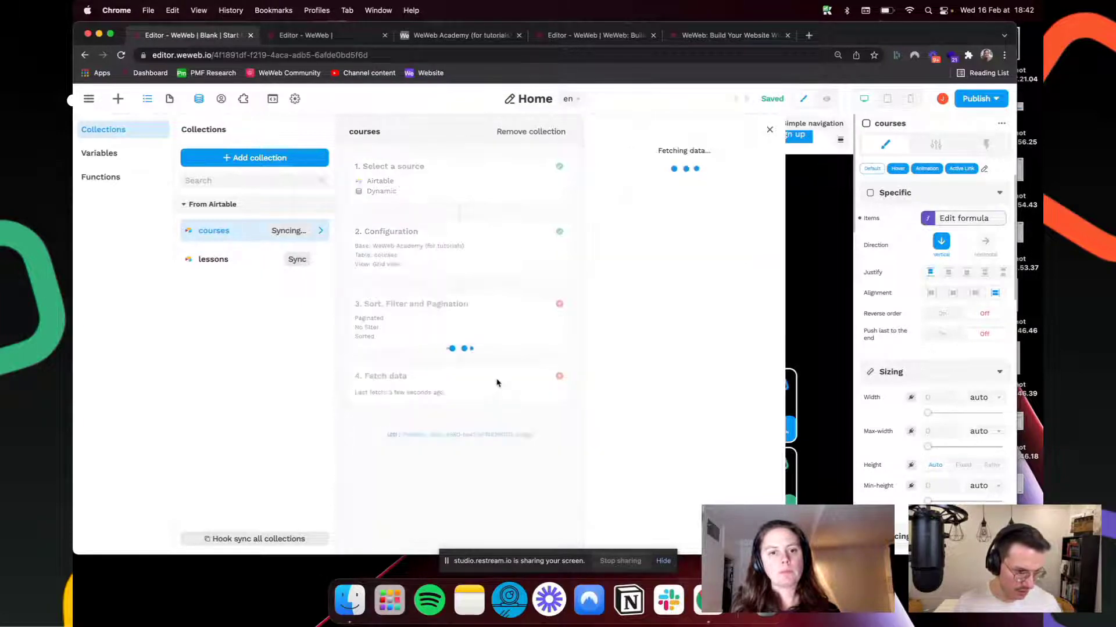
click(504, 409)
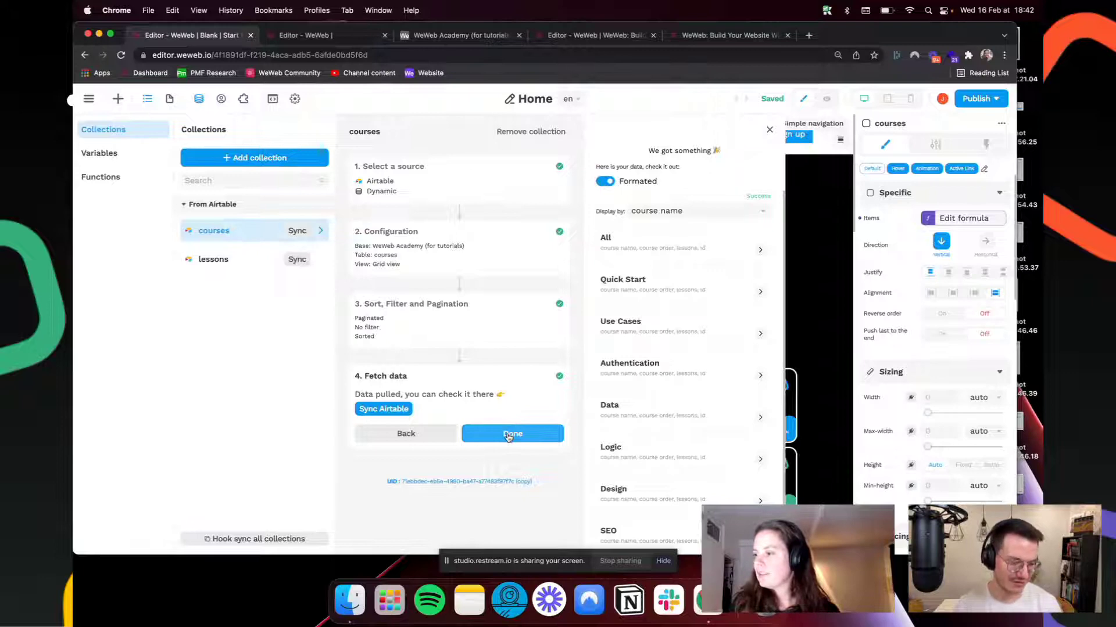
click(509, 434)
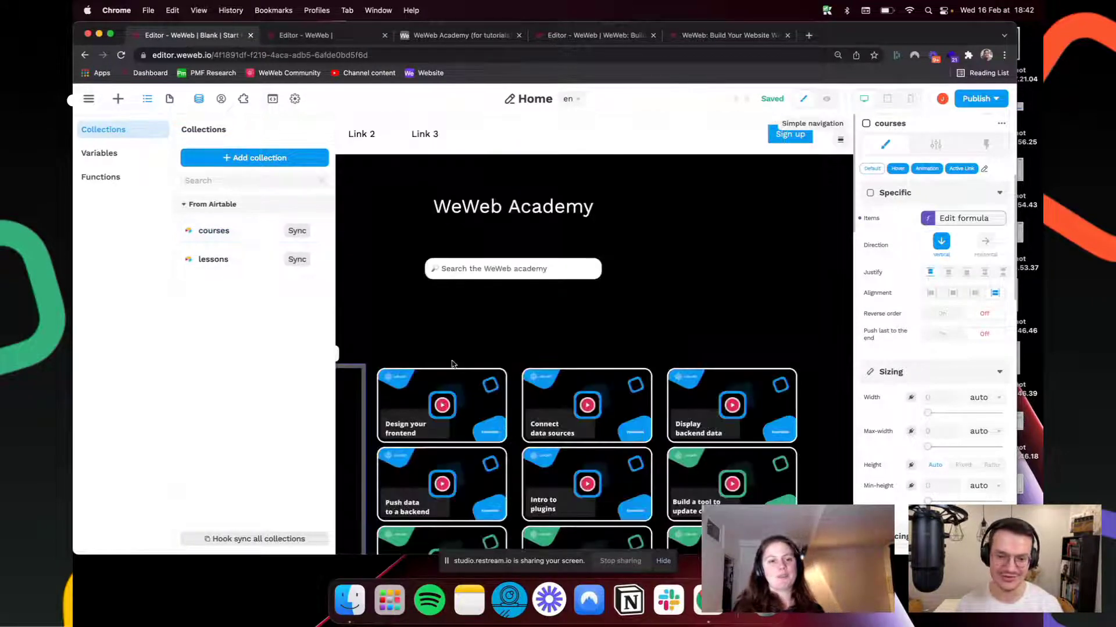
Step: Preview the page and test the lesson filter with the Use Cases, Data, Design, Quick Start and All courses, returning to edit mode
scroll(419, 366, down, 5)
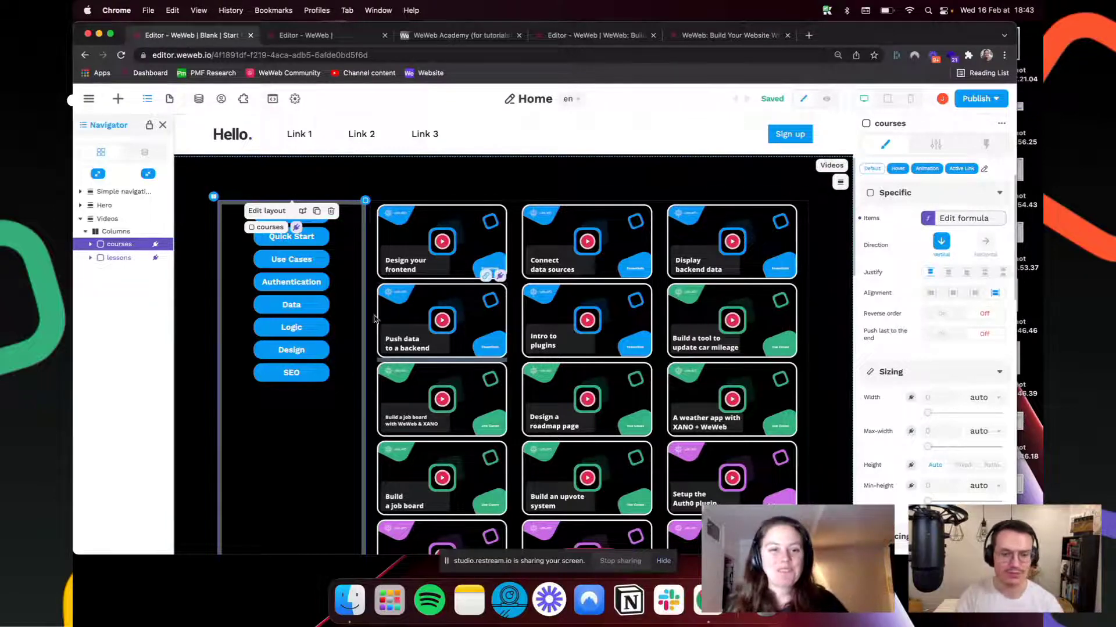
click(826, 99)
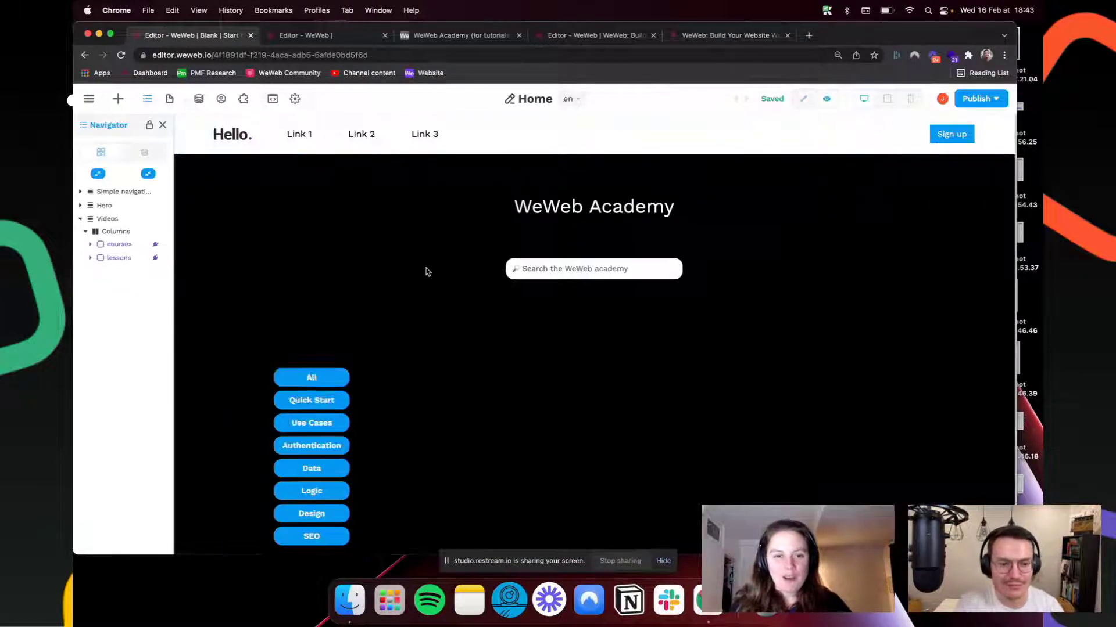
click(317, 424)
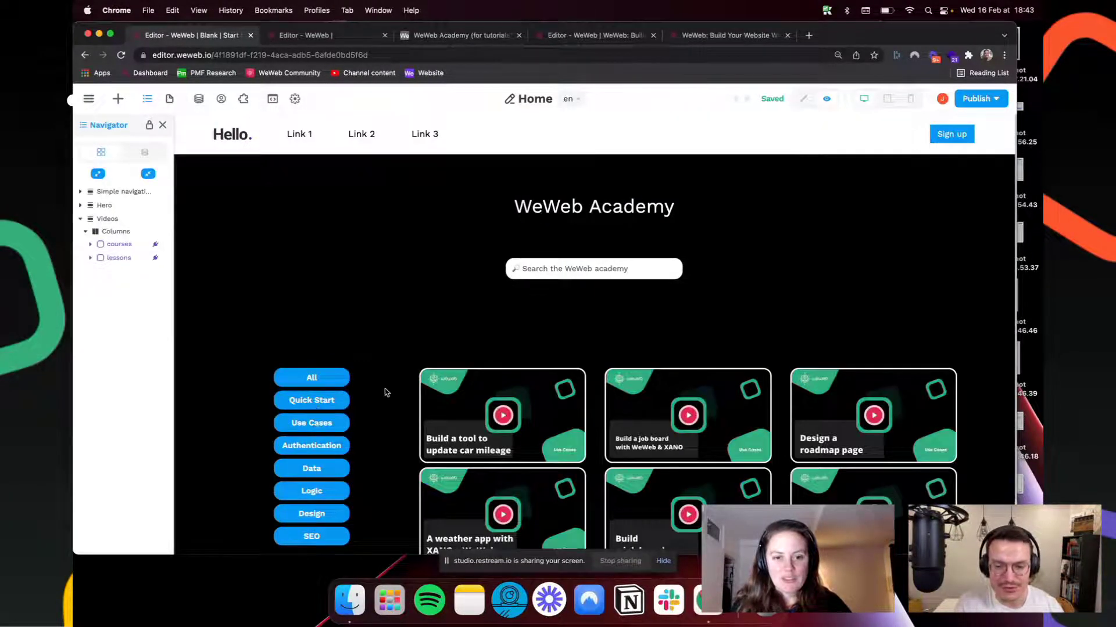
scroll(384, 392, down, 2)
click(319, 410)
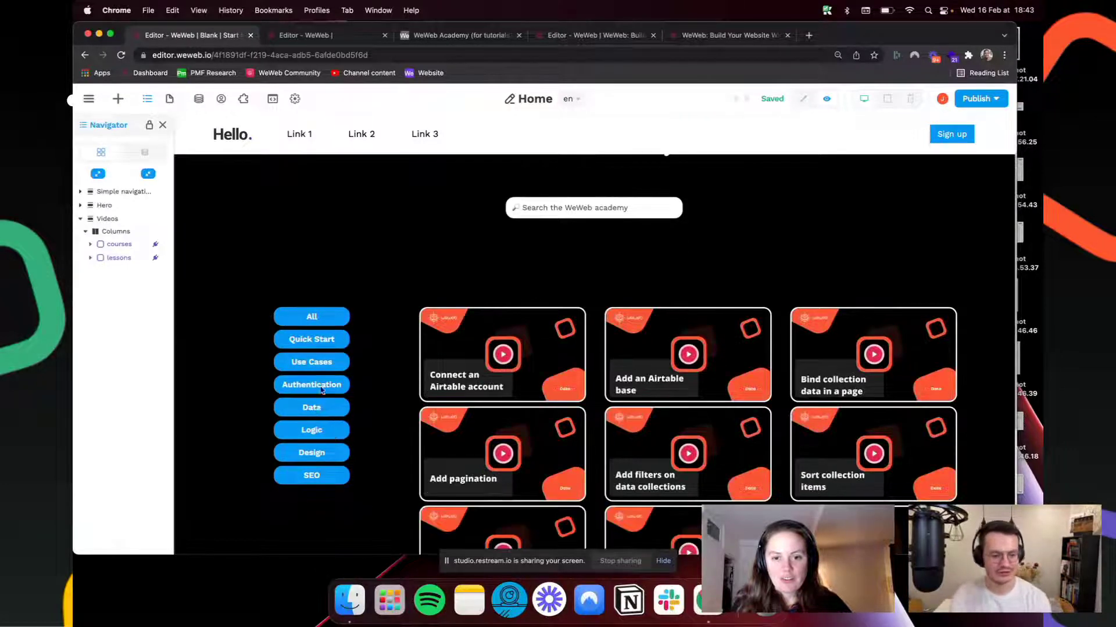
click(302, 458)
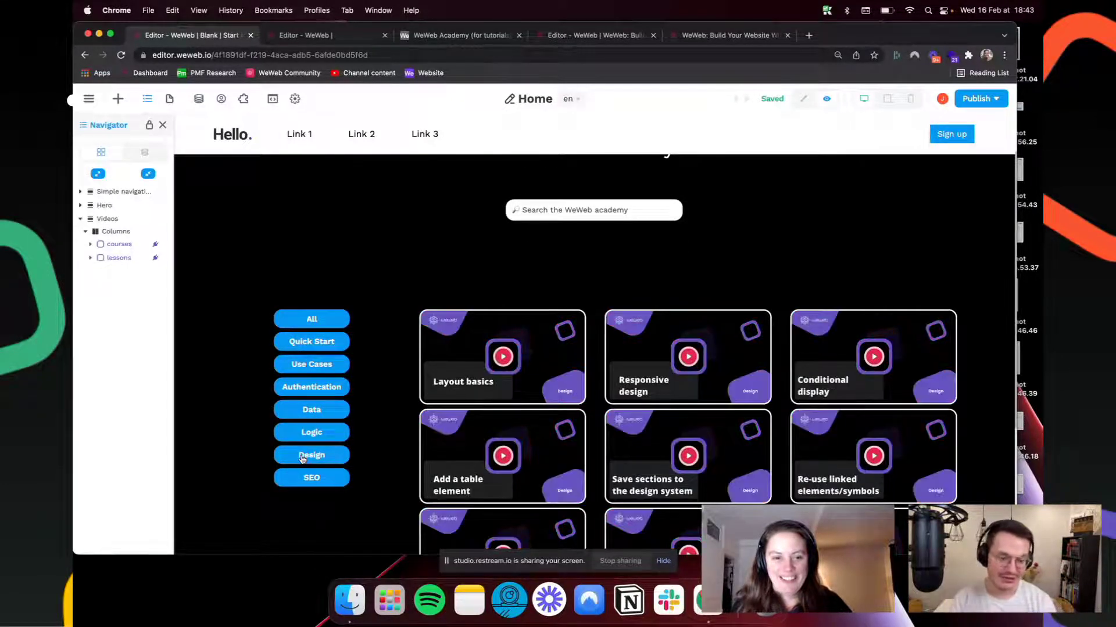
click(313, 322)
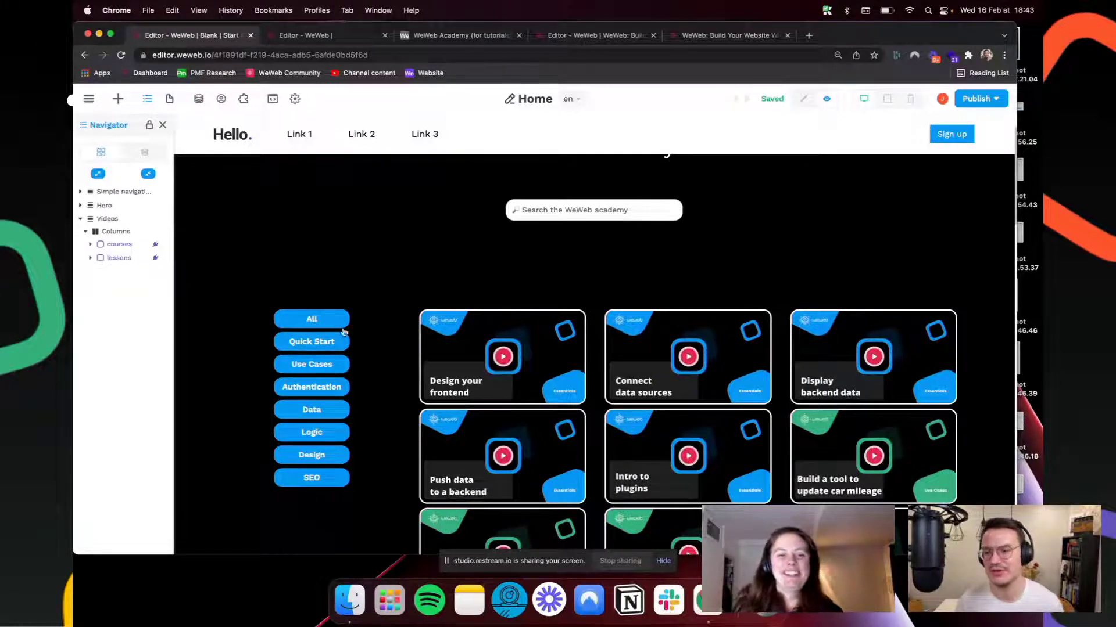
click(302, 343)
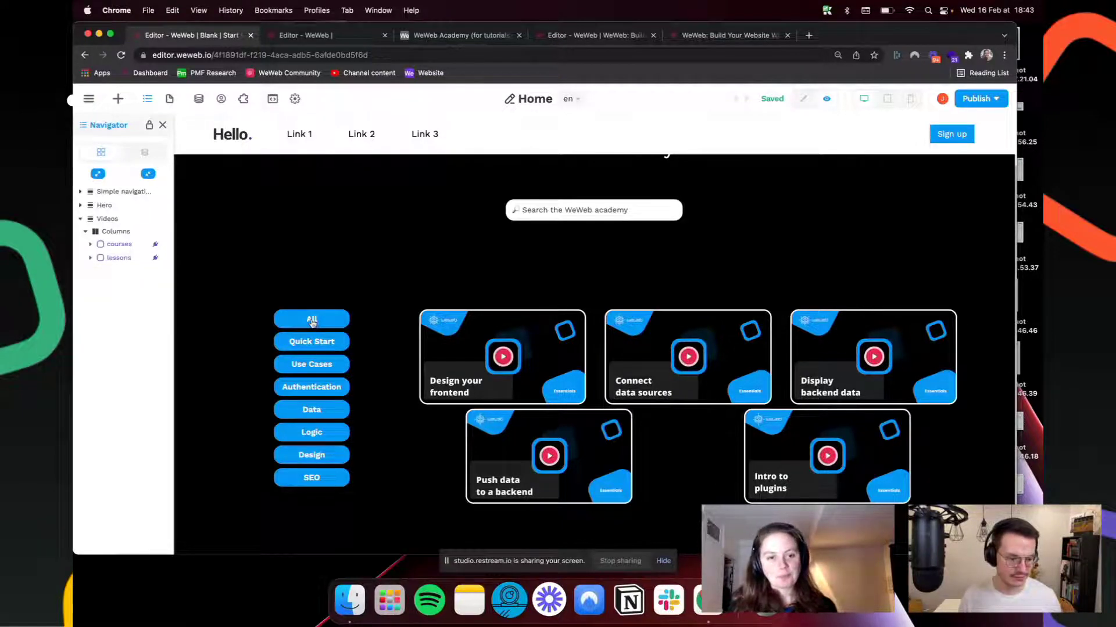
click(312, 320)
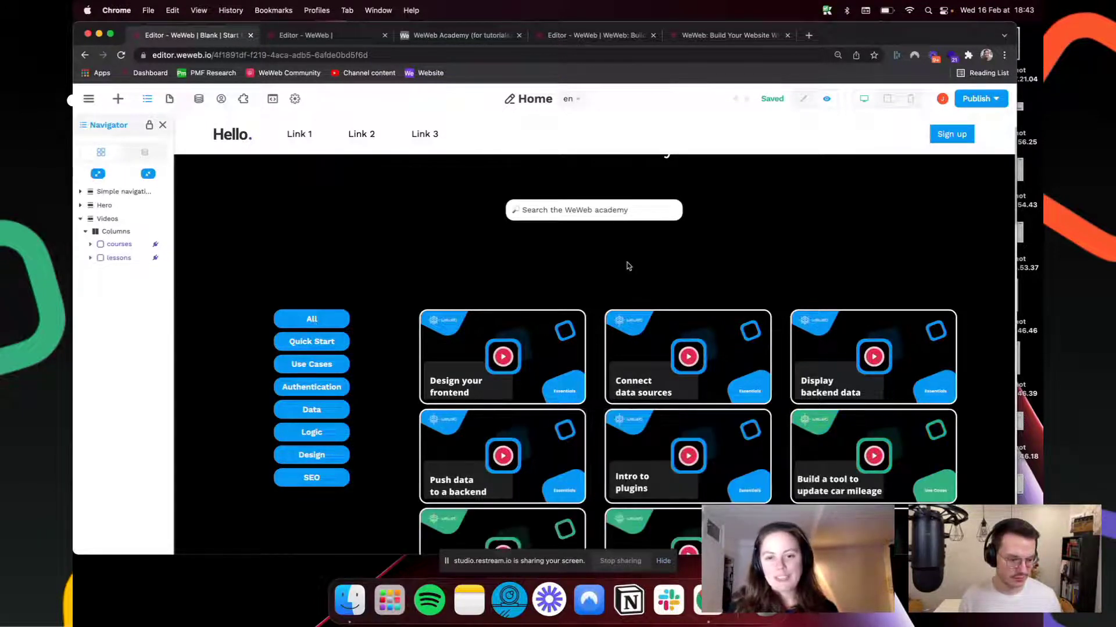
click(803, 101)
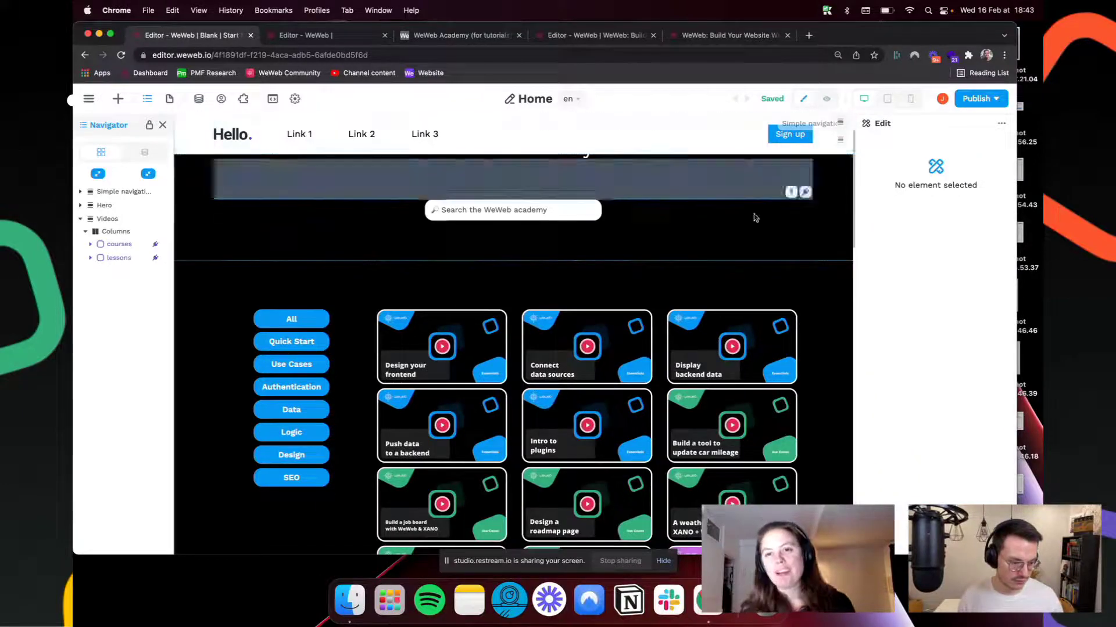
scroll(733, 250, up, 2)
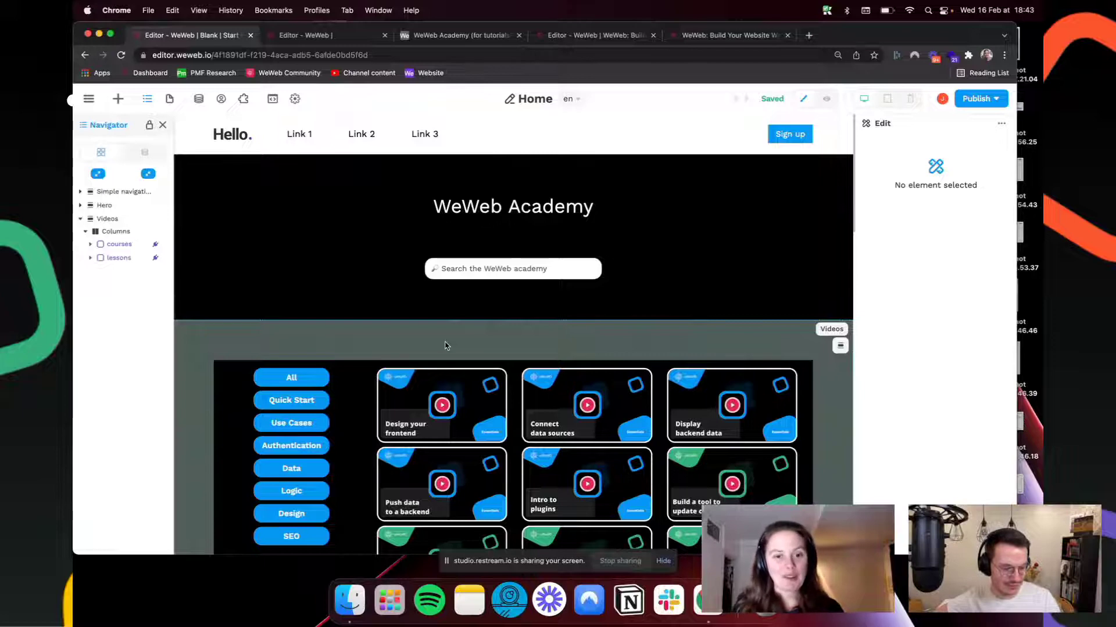
scroll(381, 356, down, 6)
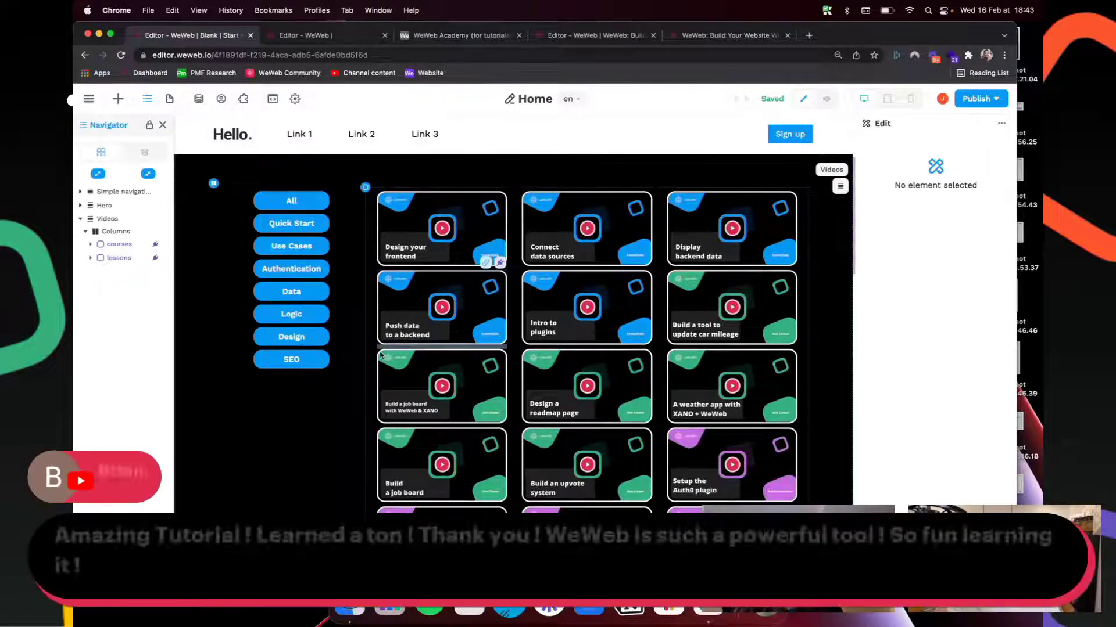
scroll(380, 355, up, 4)
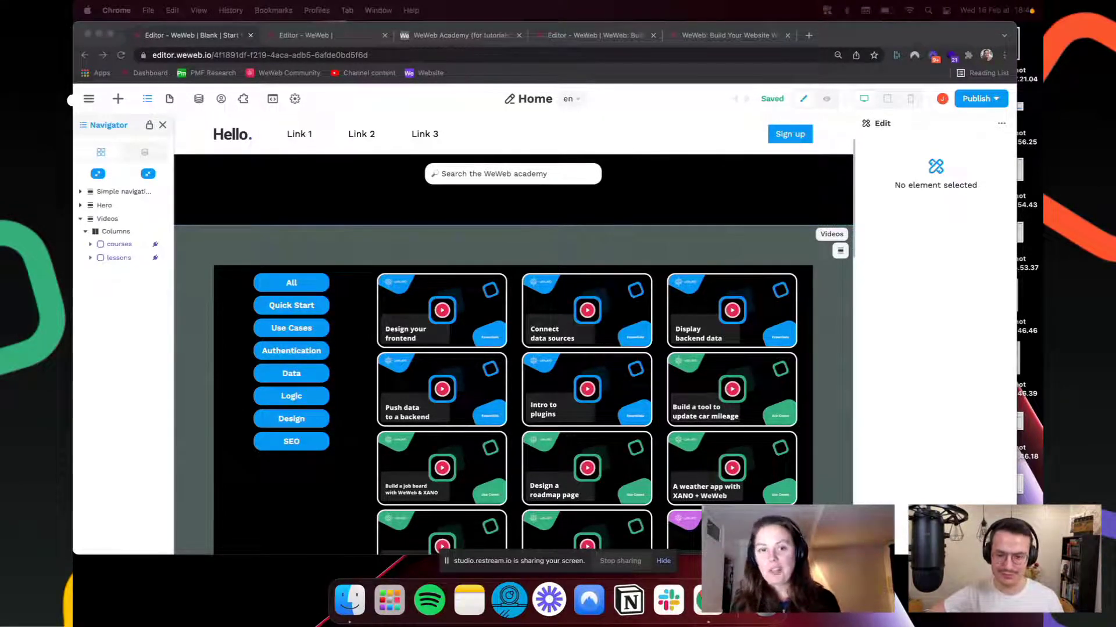
Step: Select the repeated course button in the courses container and bind its background color to a formula
click(323, 286)
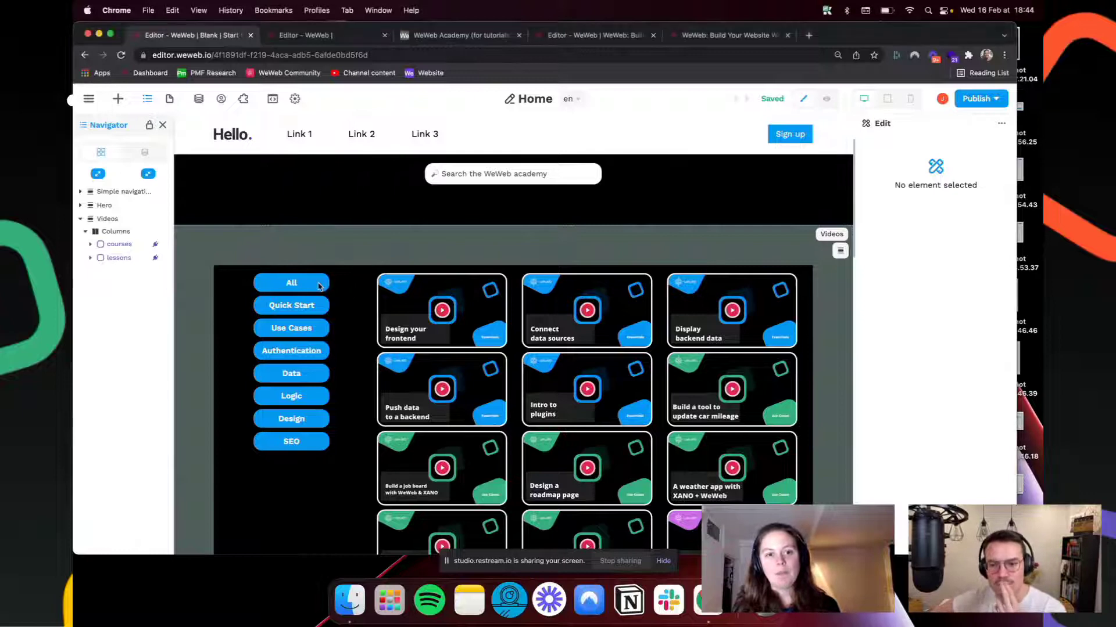
click(329, 284)
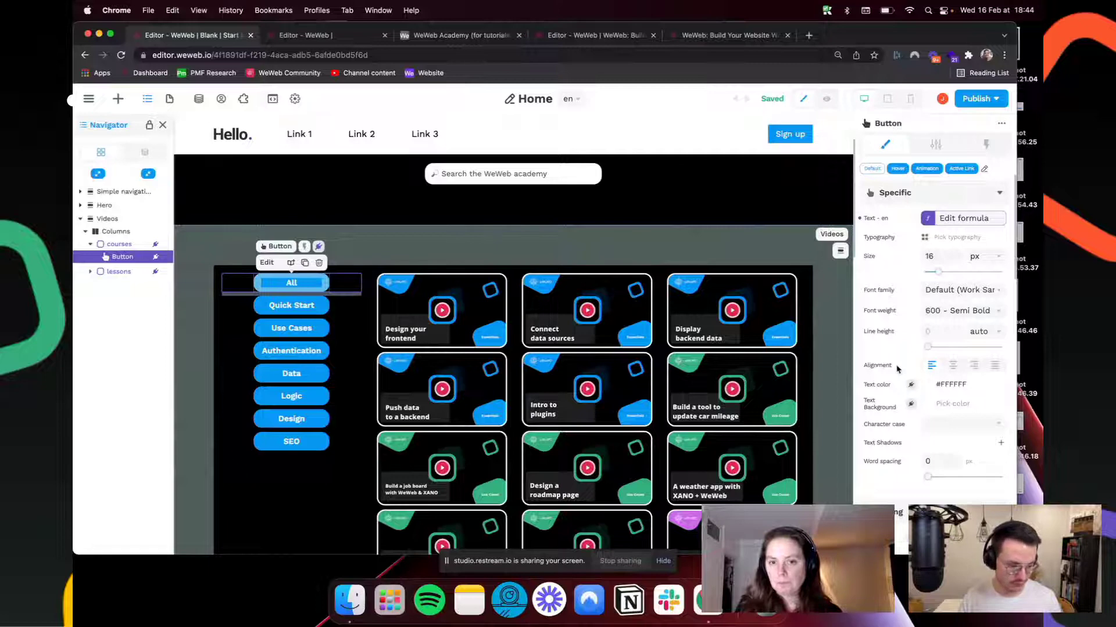
scroll(898, 395, down, 10)
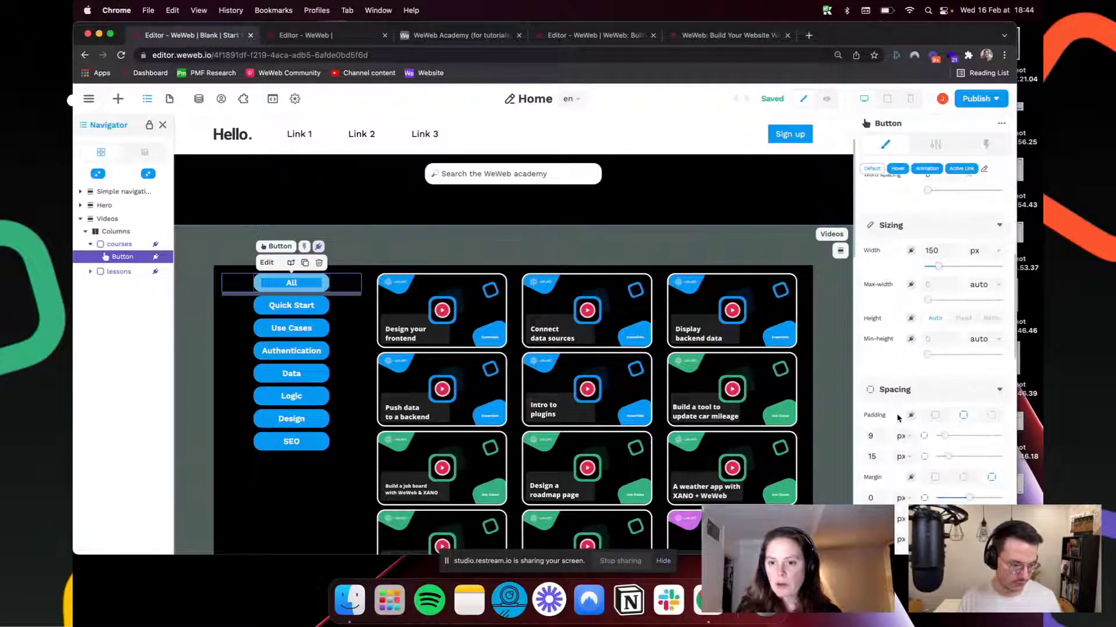
scroll(898, 417, down, 8)
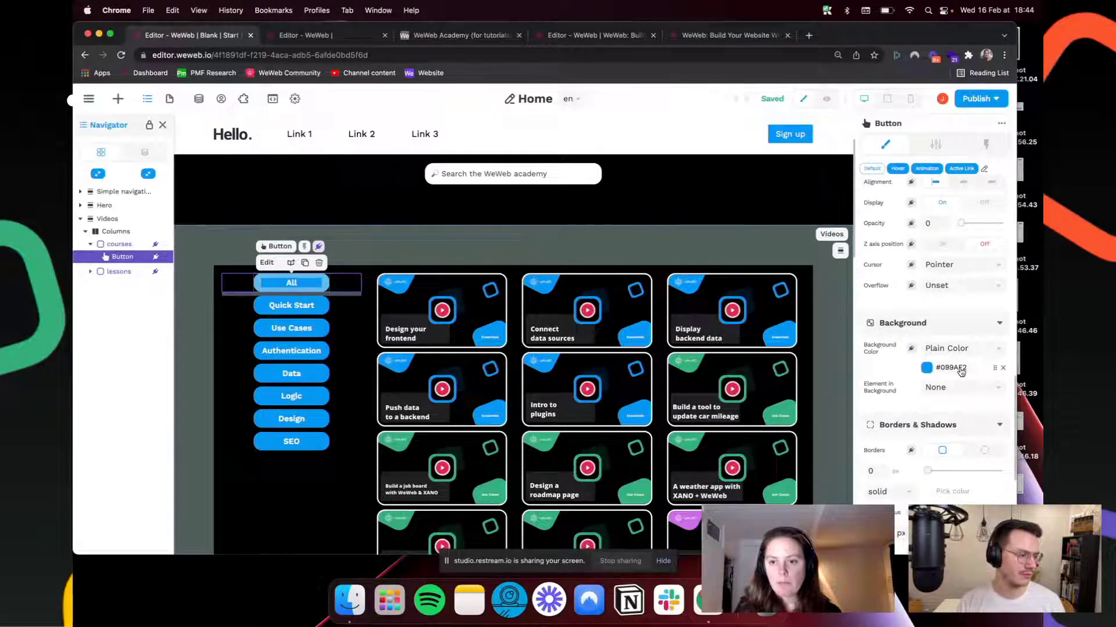
click(911, 348)
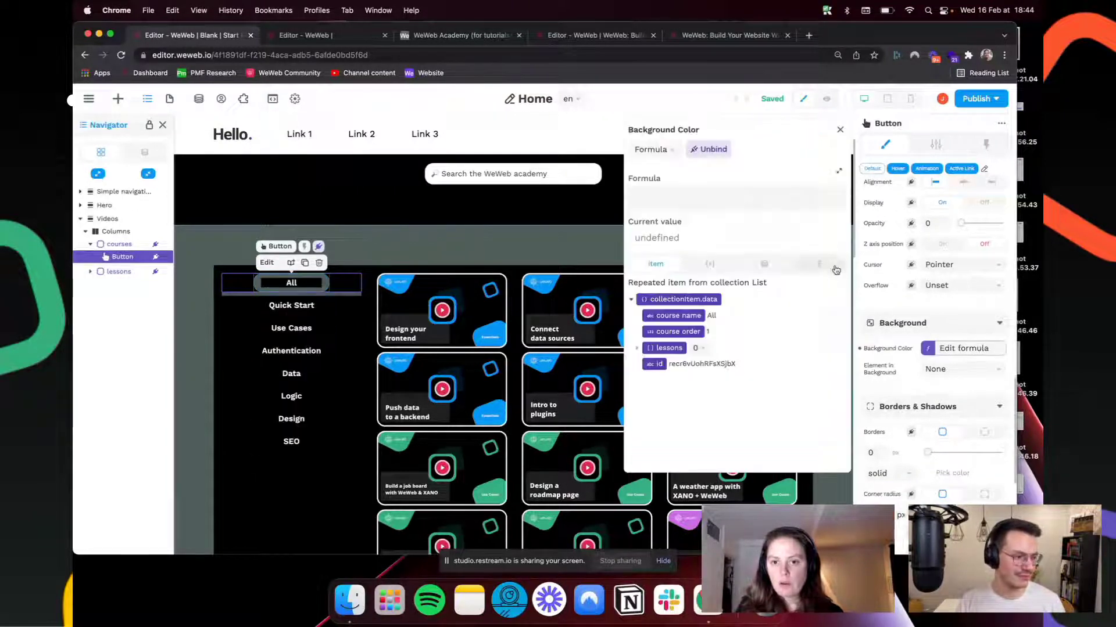
Step: Start the background color formula with an if function that uses the global selectedCourse variable in its condition
click(668, 336)
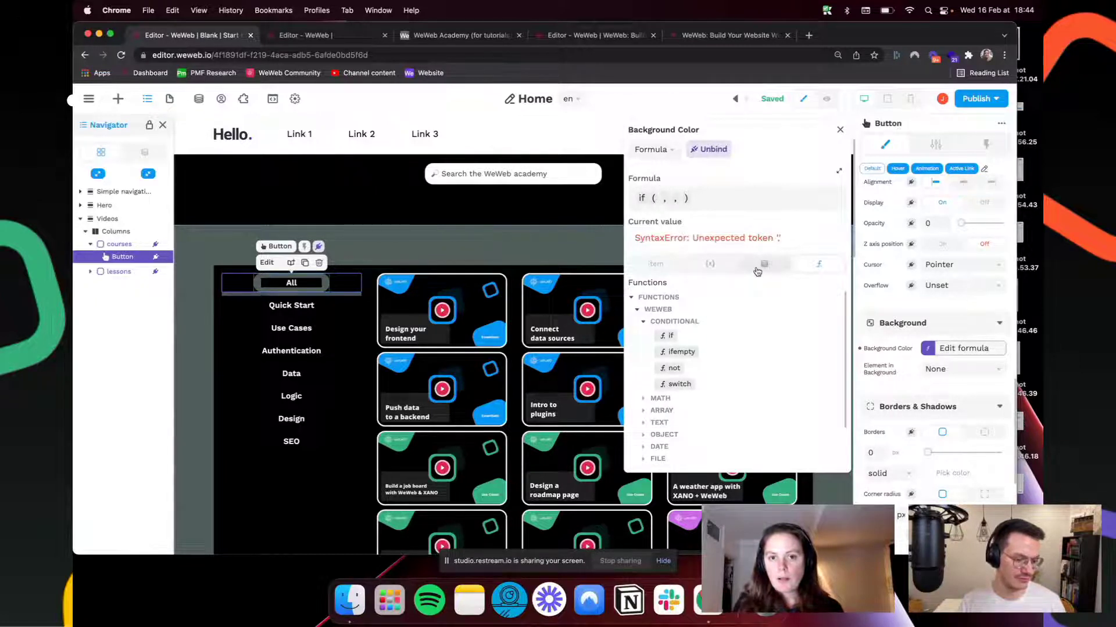
click(760, 265)
click(638, 354)
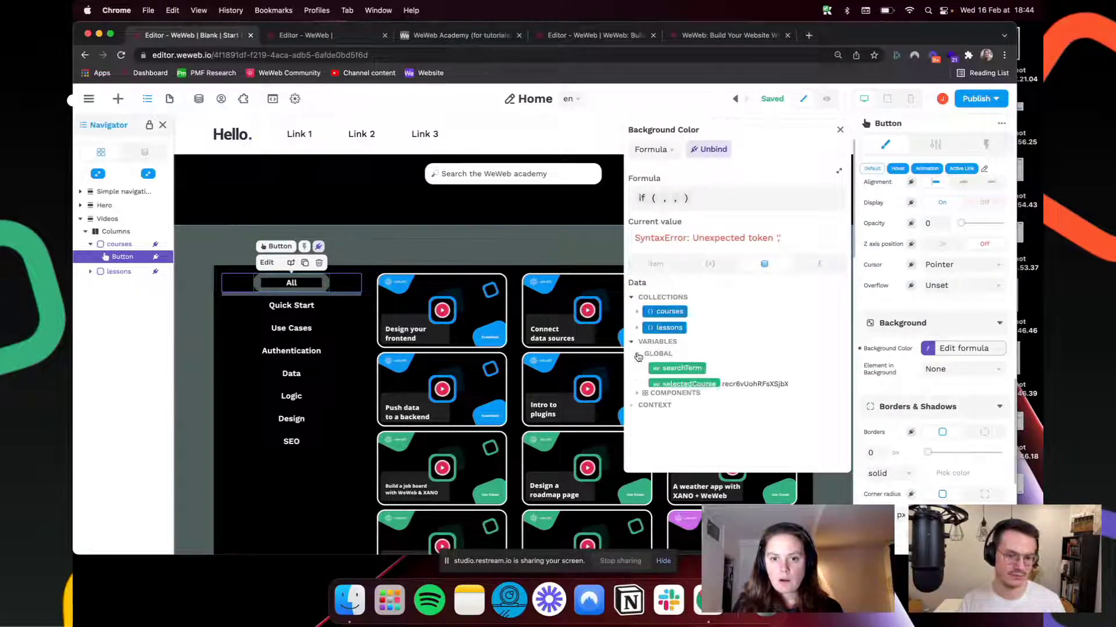
click(690, 384)
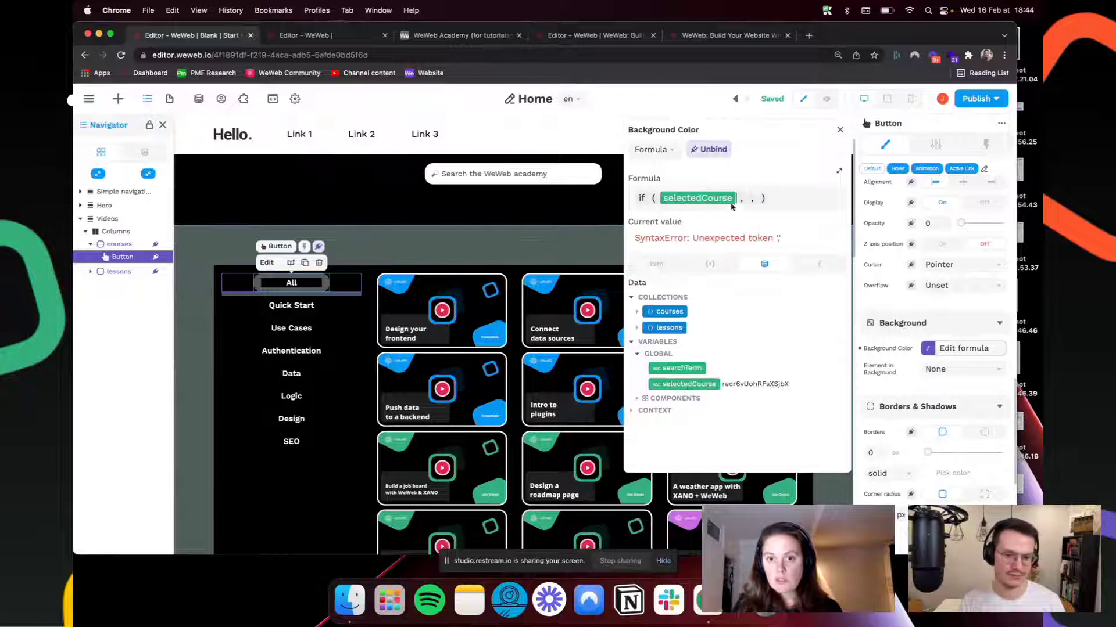
Step: Complete the course button's background color formula to return "white" when selectedCourse equals the item's id, otherwise "black"
text(=)
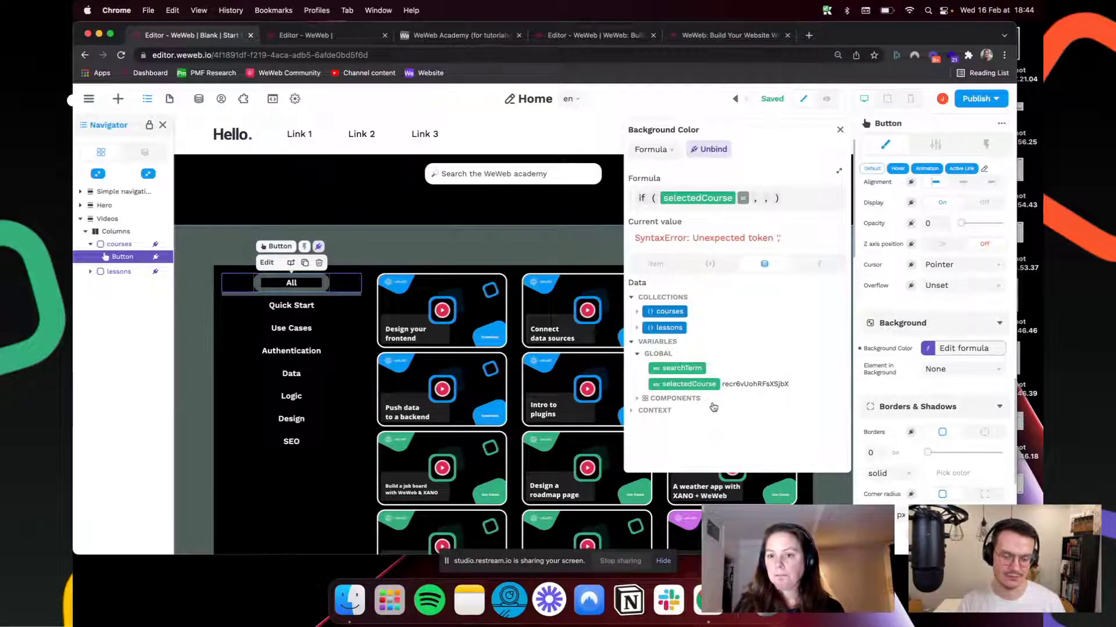
click(646, 269)
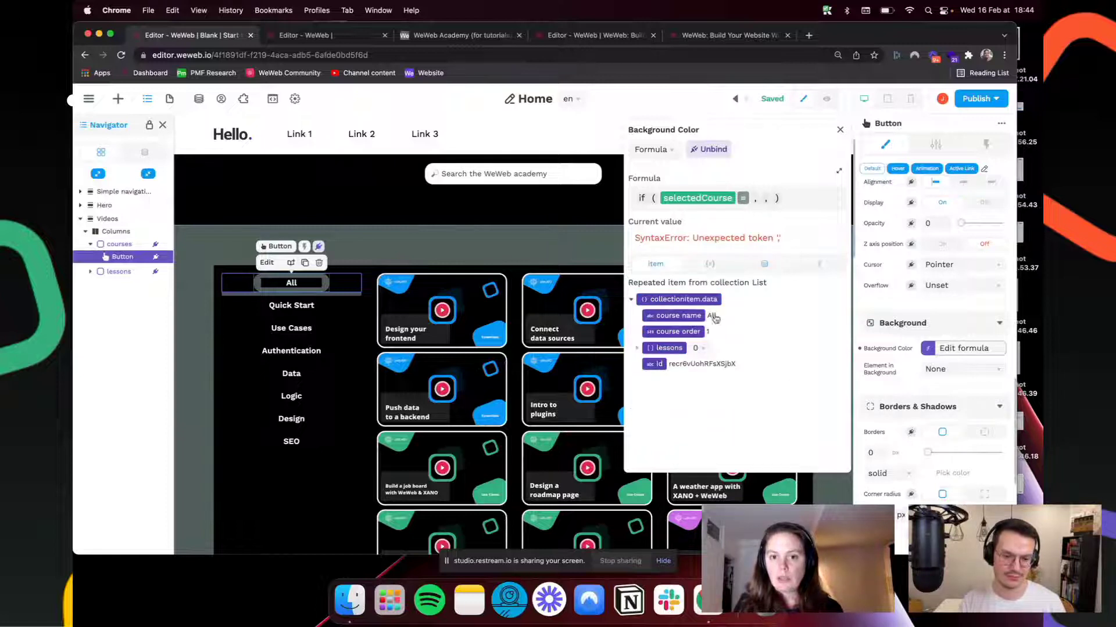
click(656, 370)
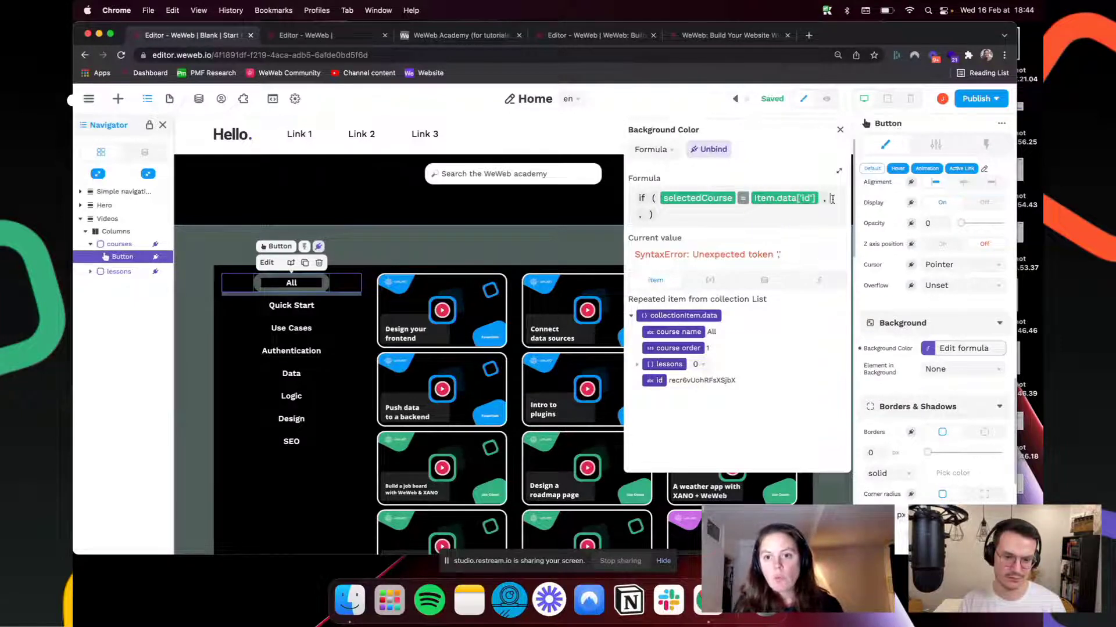
text("bla)
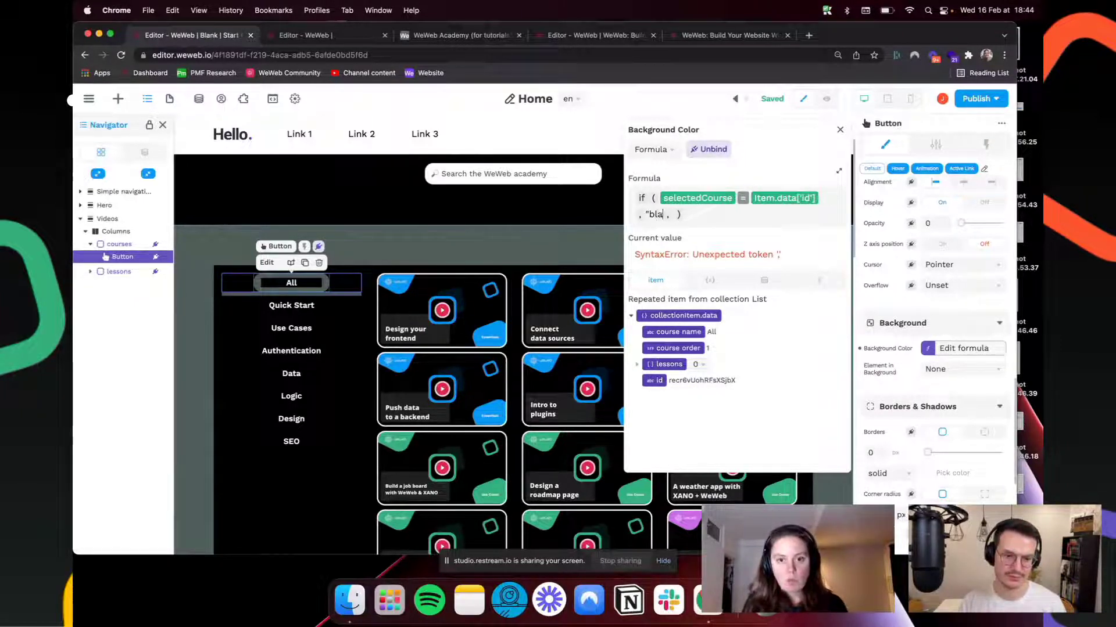
key(BackSpace)
key(BackSpace)
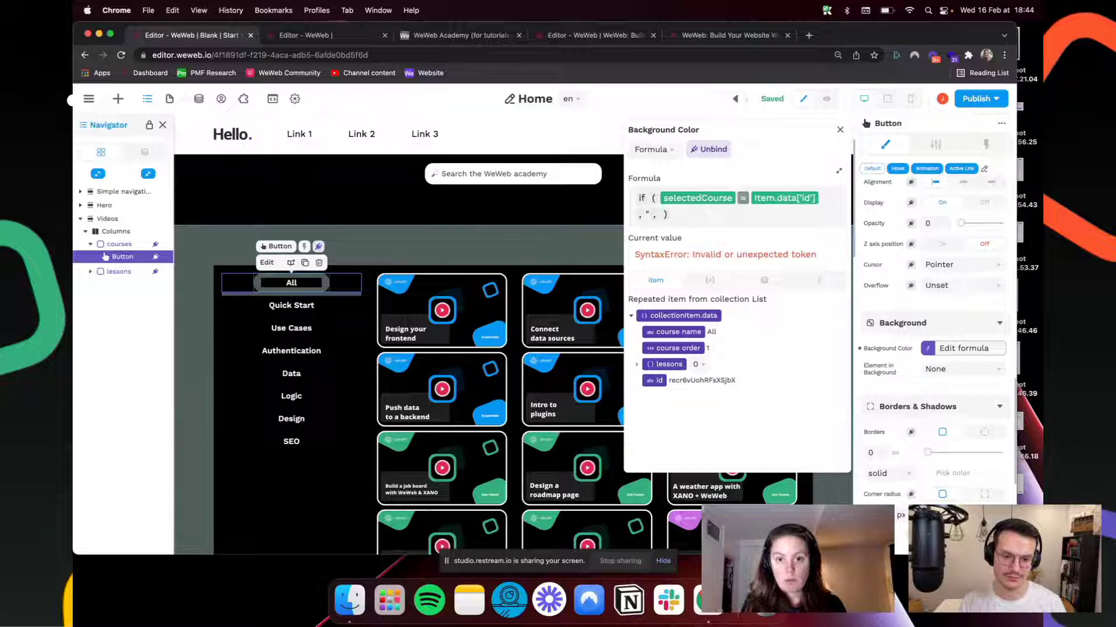
text(white" )
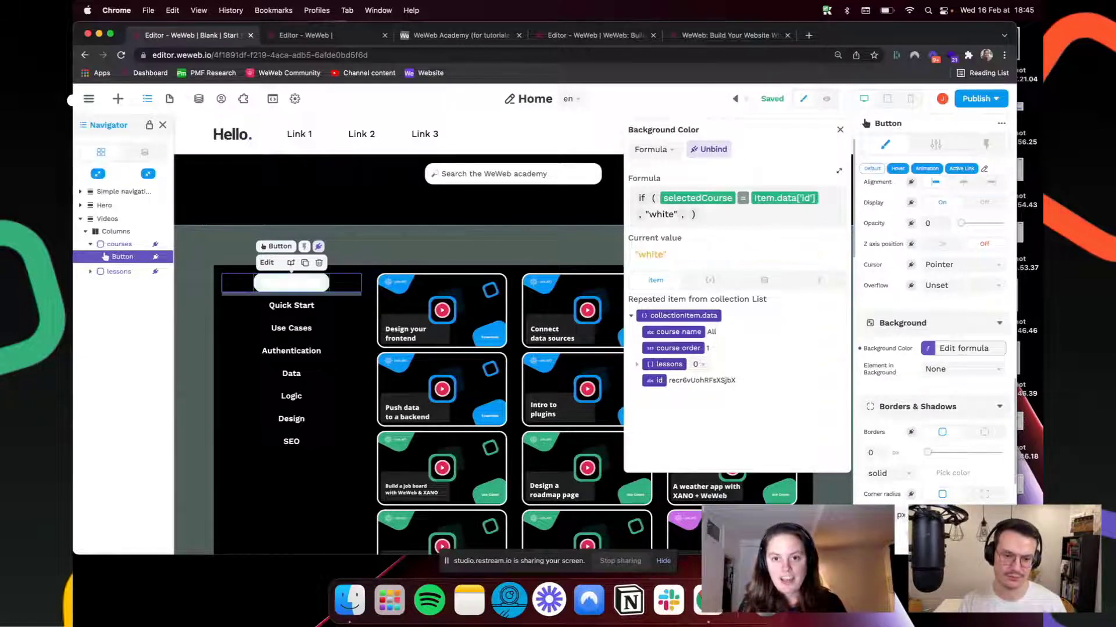
text(, "black")
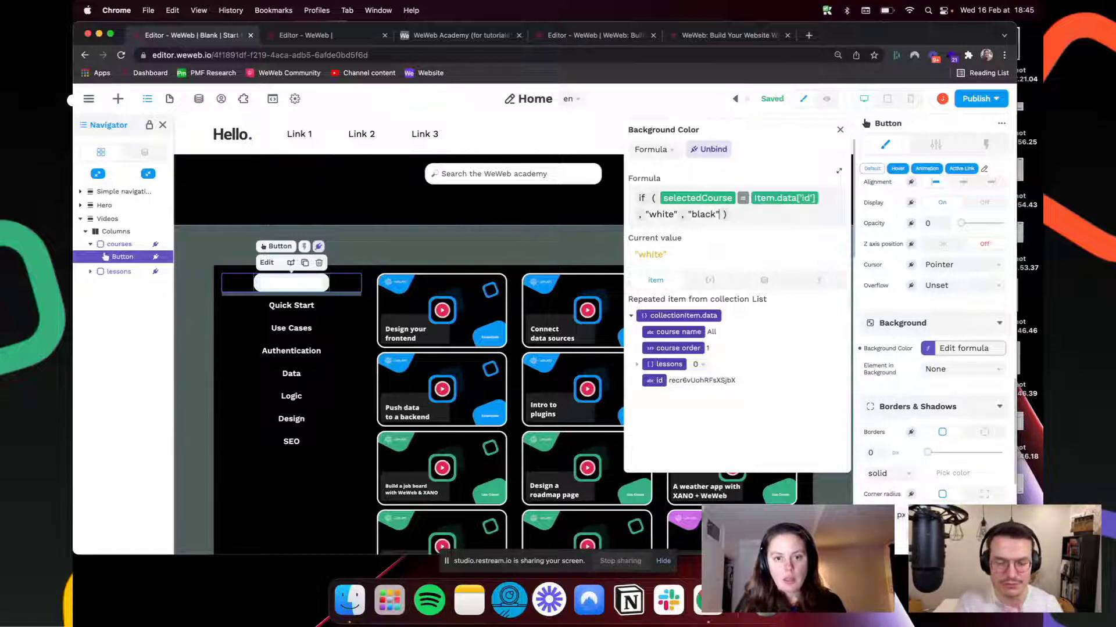
click(294, 283)
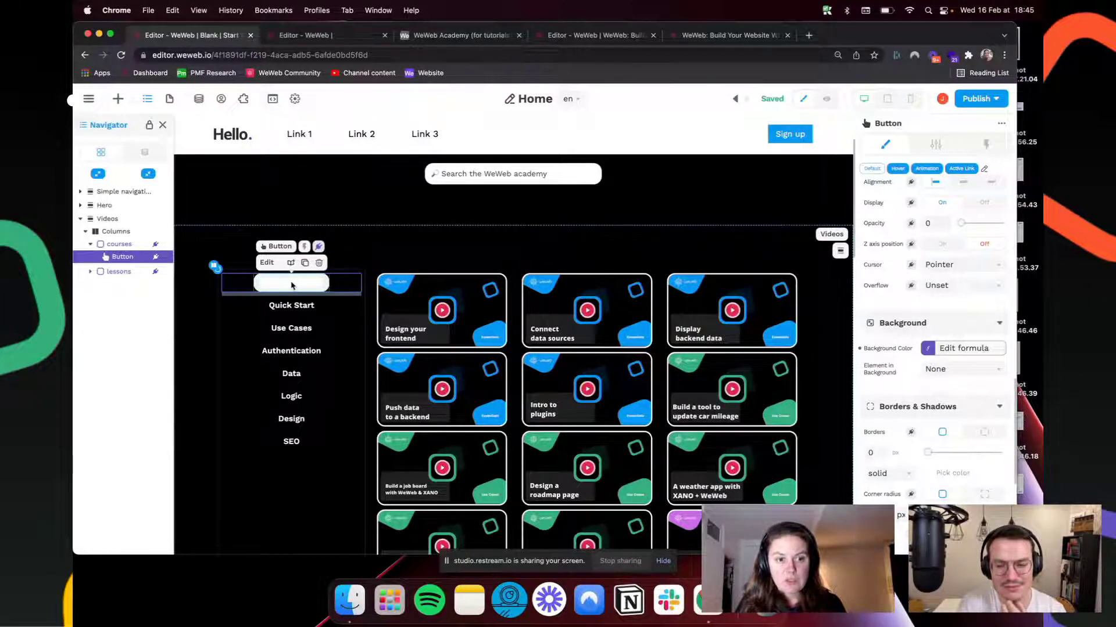
Step: Bind the course button's text color to a formula using the conditional if function
double_click(293, 285)
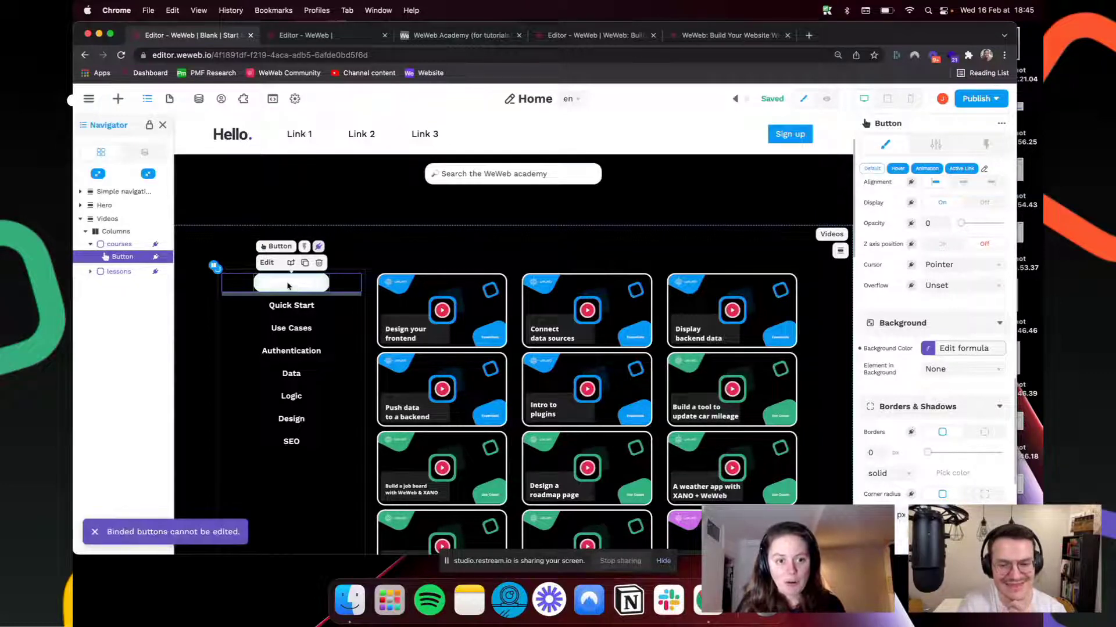
scroll(934, 305, up, 3)
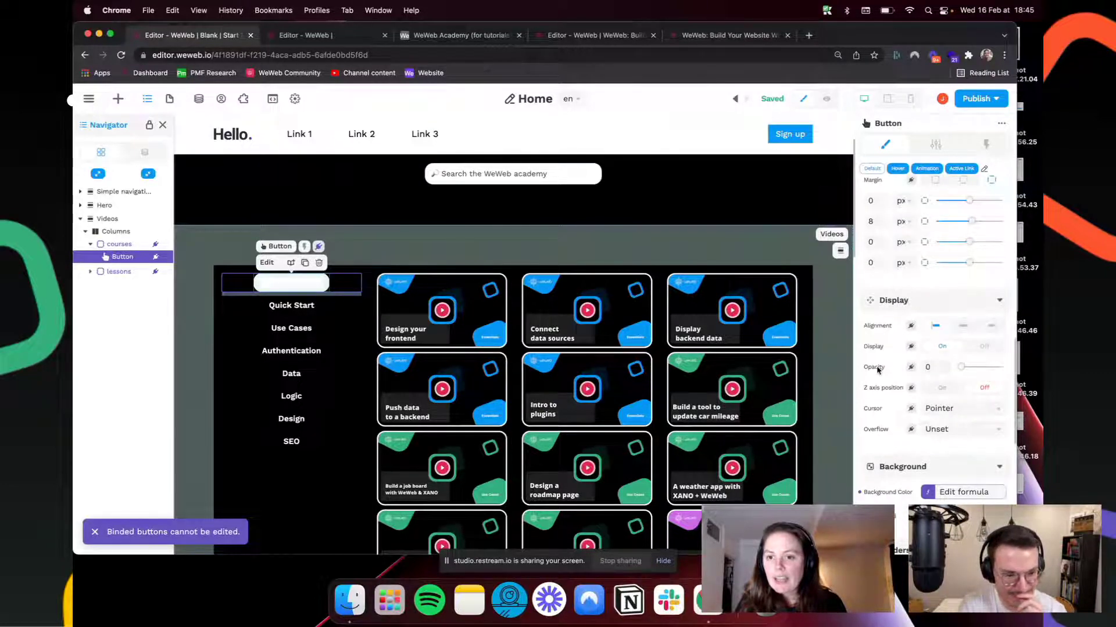
scroll(907, 337, up, 3)
scroll(878, 367, up, 5)
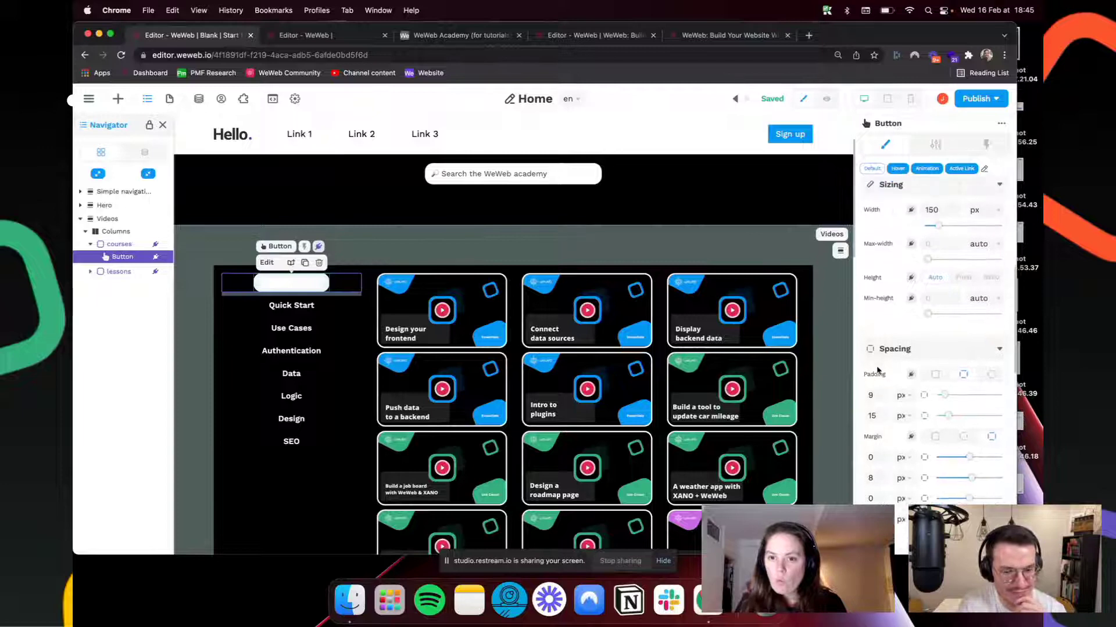
scroll(877, 370, up, 2)
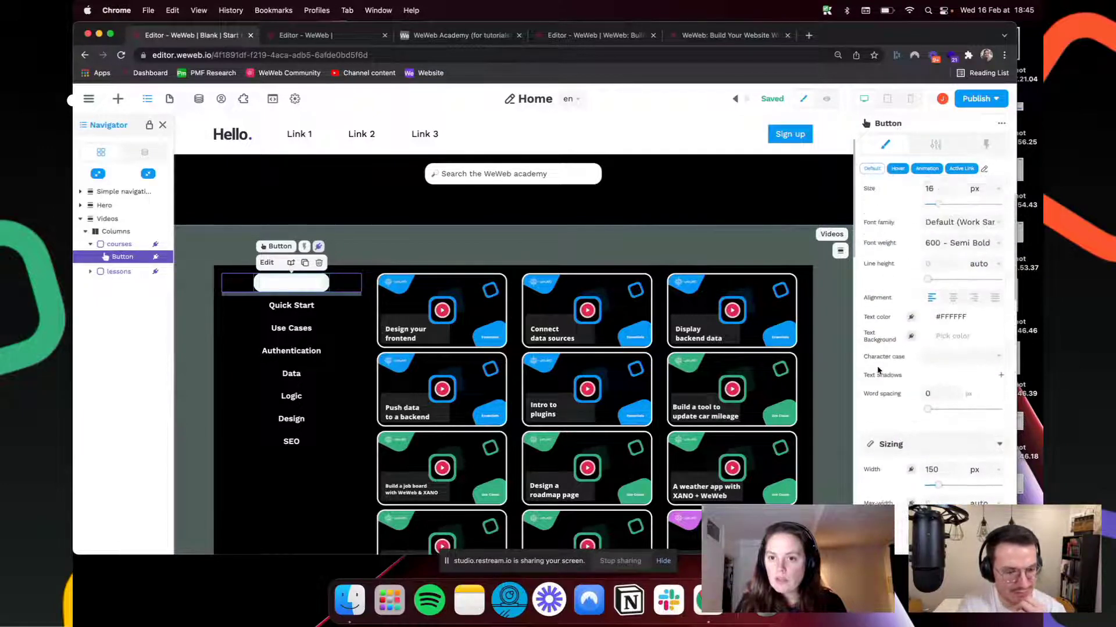
click(913, 317)
click(819, 264)
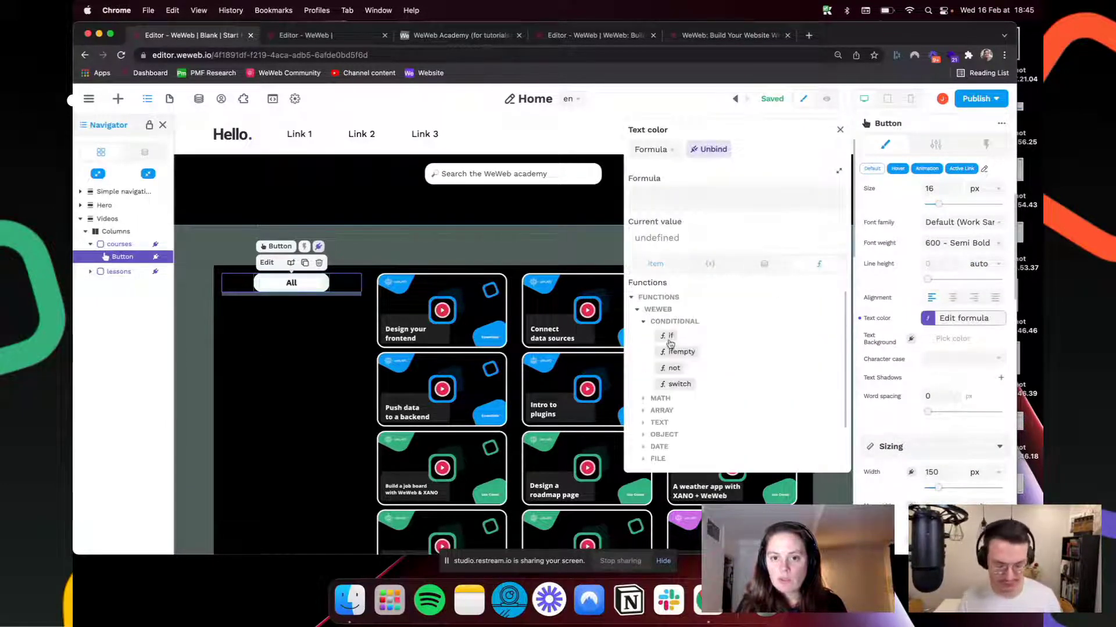
click(670, 337)
Step: Fill in the text color formula to return "black" when selectedCourse equals the item's id, otherwise "white"
click(764, 264)
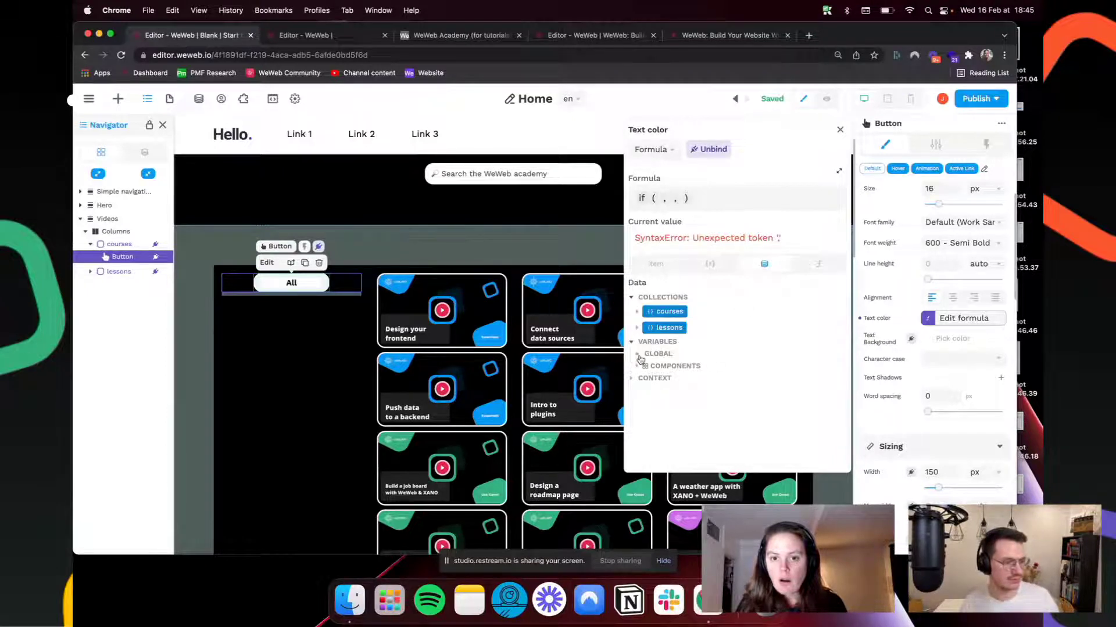
click(639, 356)
click(688, 387)
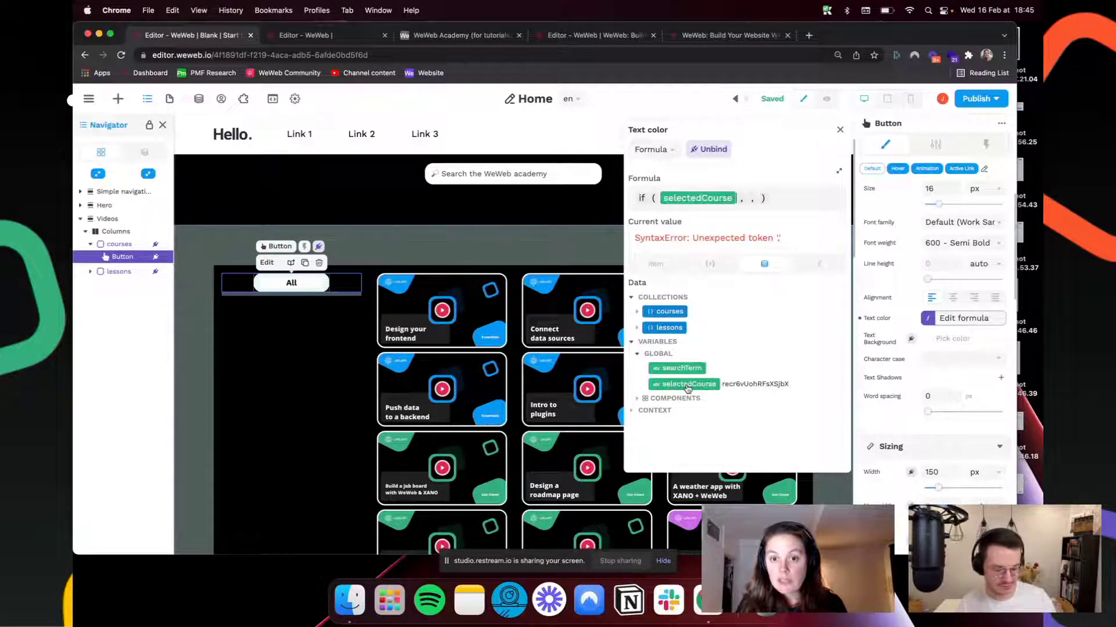
text(=)
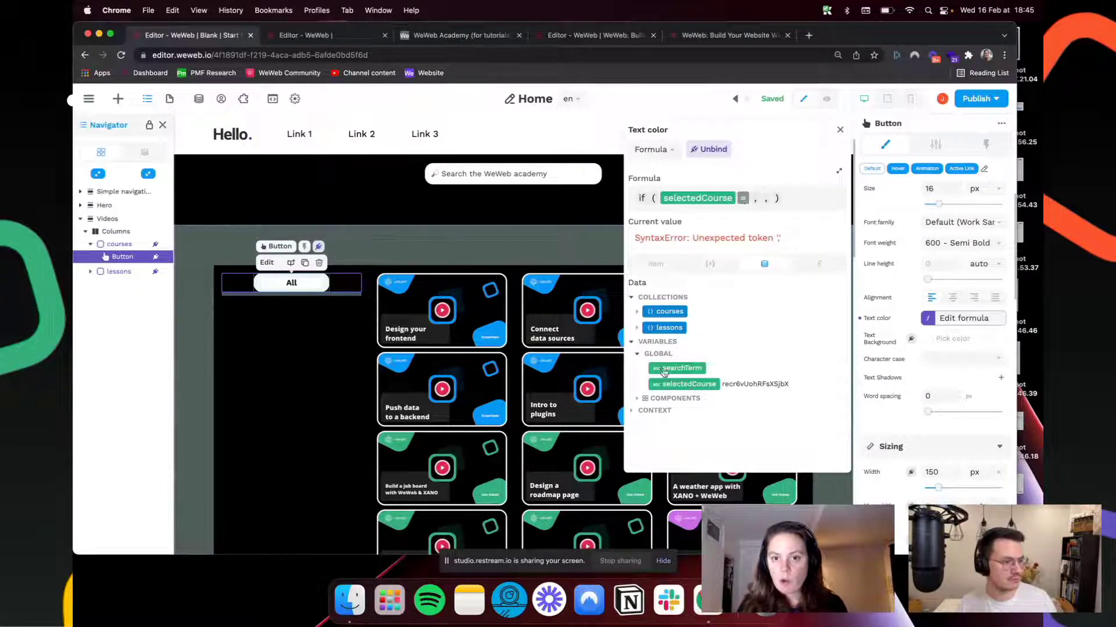
click(655, 264)
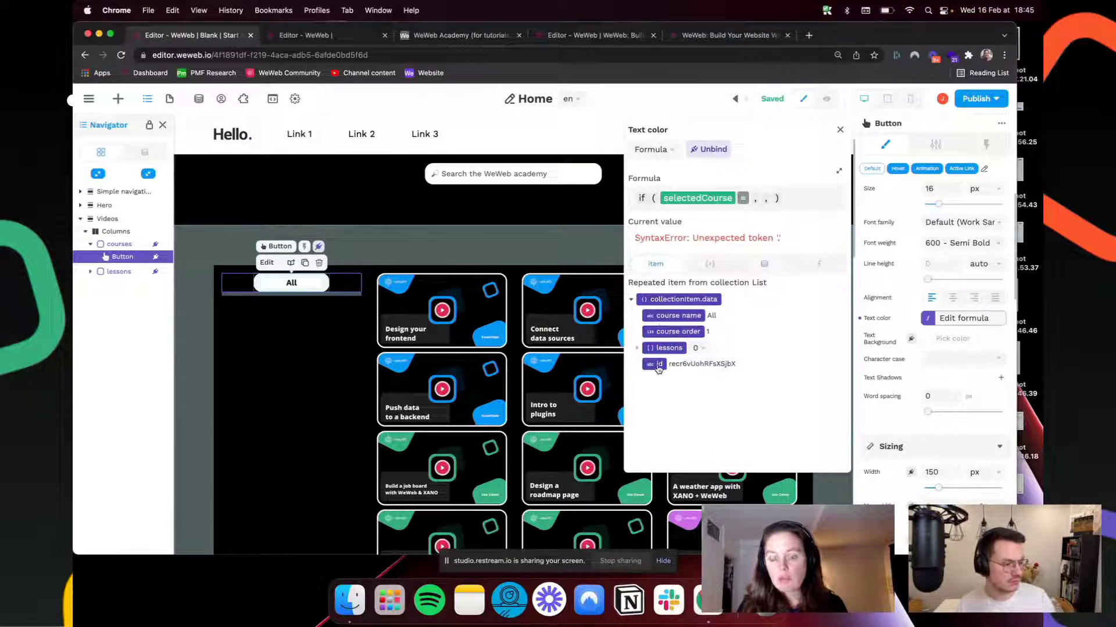
click(657, 364)
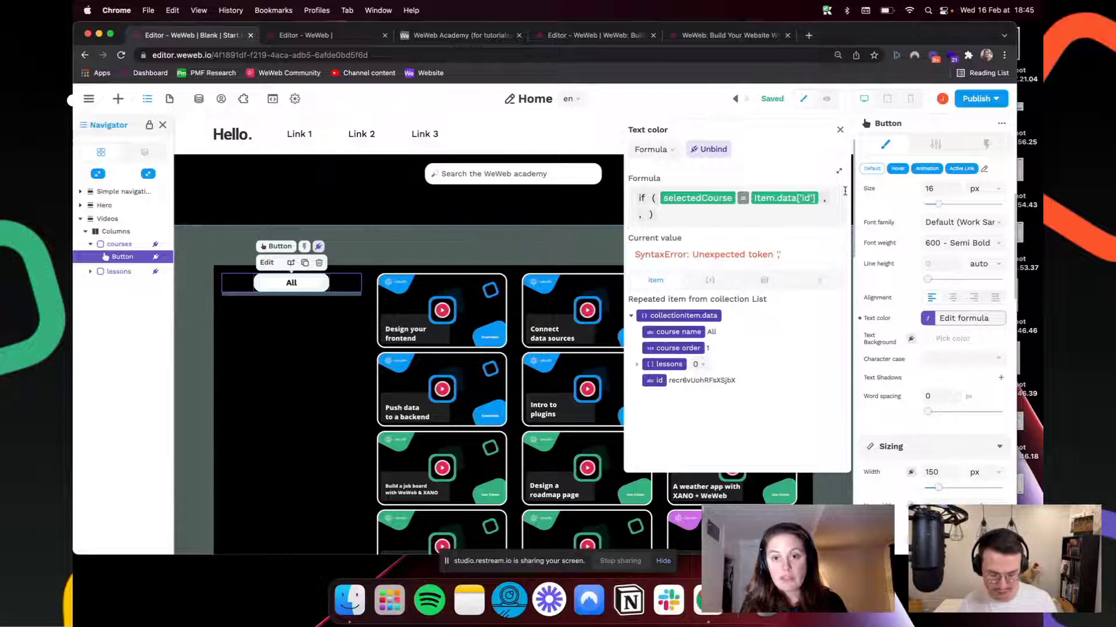
text("black")
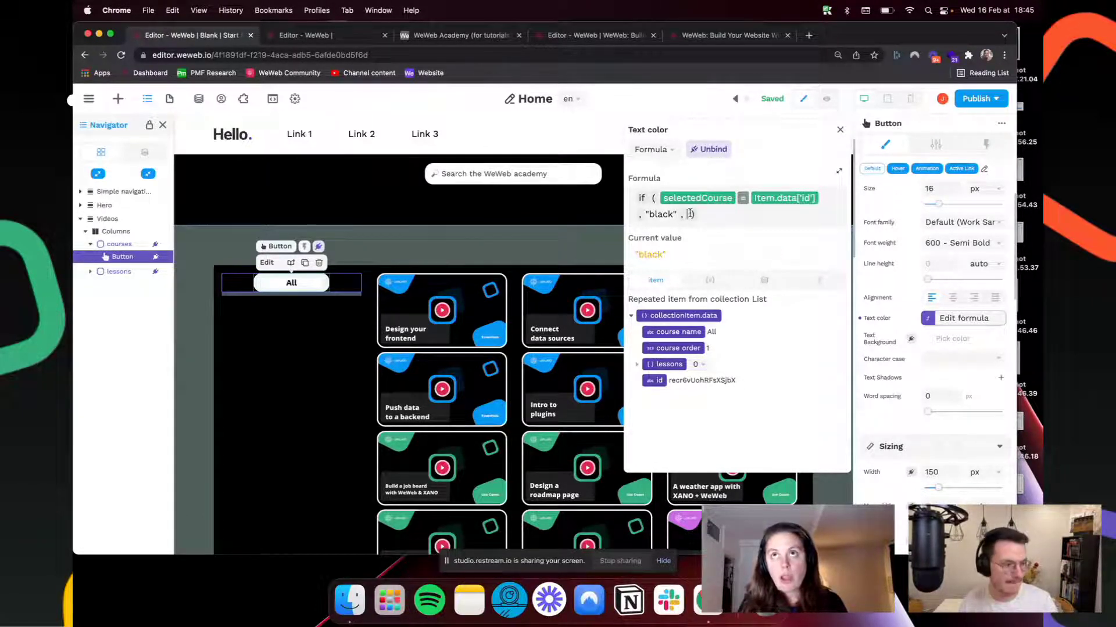
text( , "white")
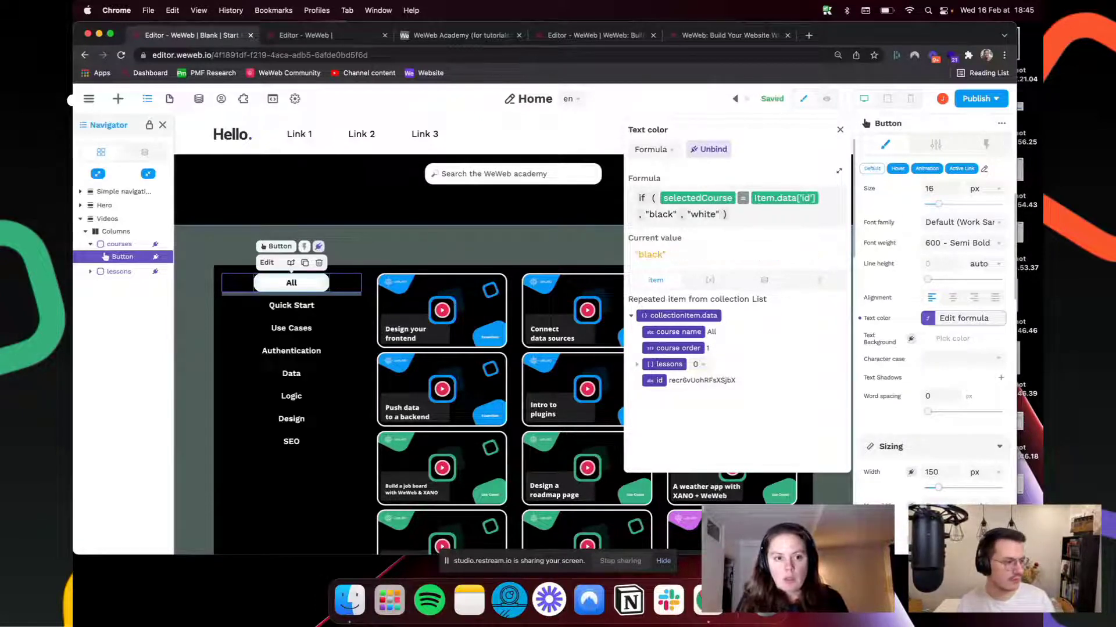
Step: Give the course buttons a 1 px solid border in white #FFFFFF
click(321, 306)
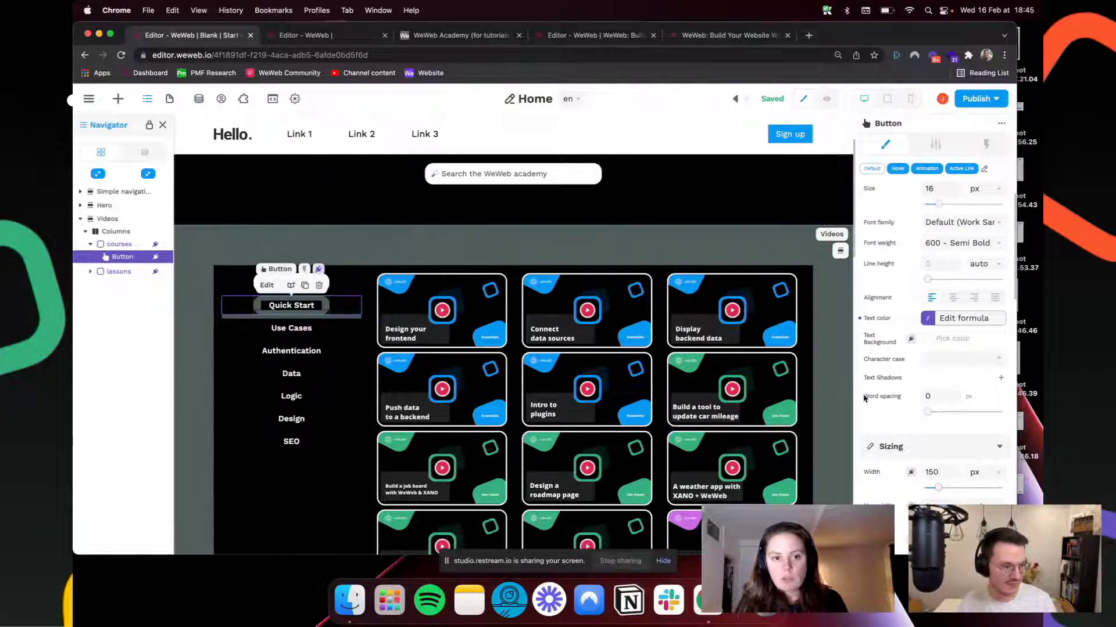
scroll(877, 401, down, 5)
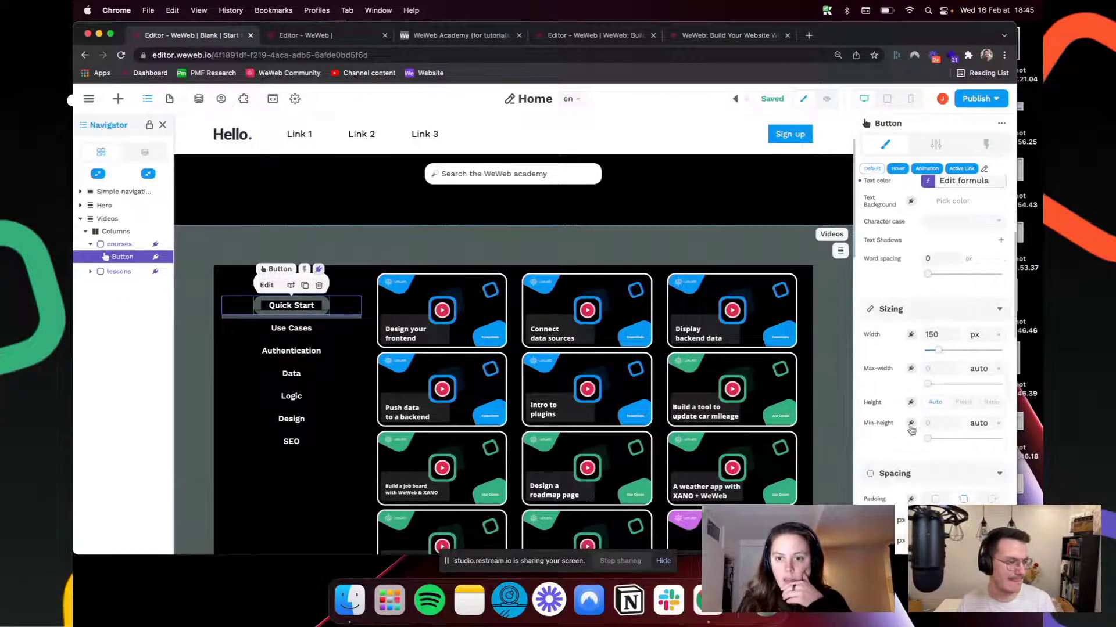
scroll(899, 429, down, 10)
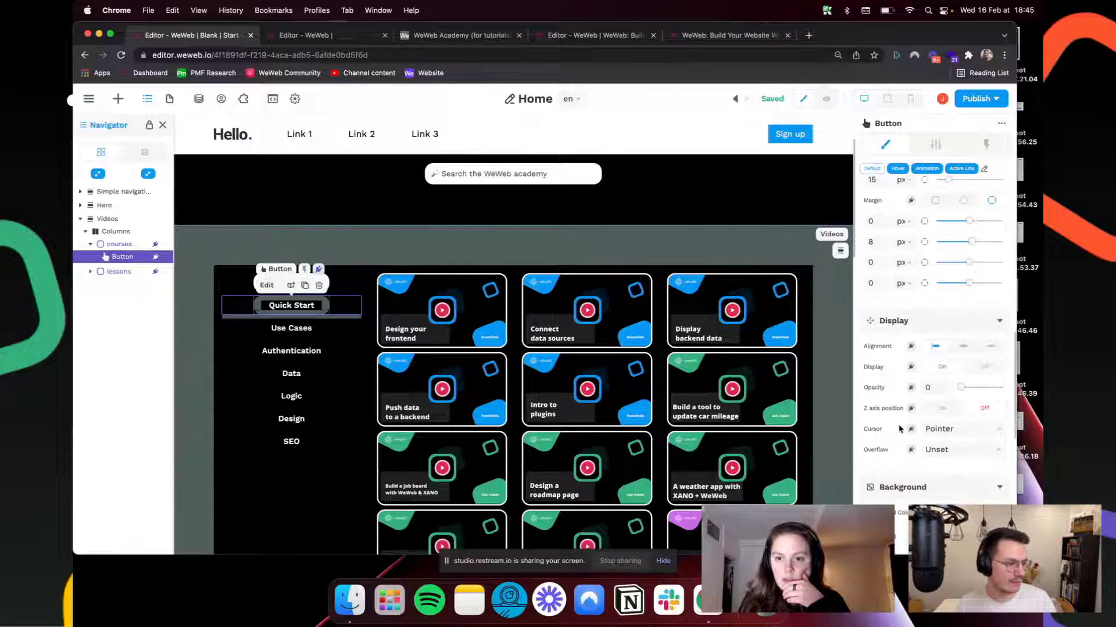
scroll(883, 407, down, 5)
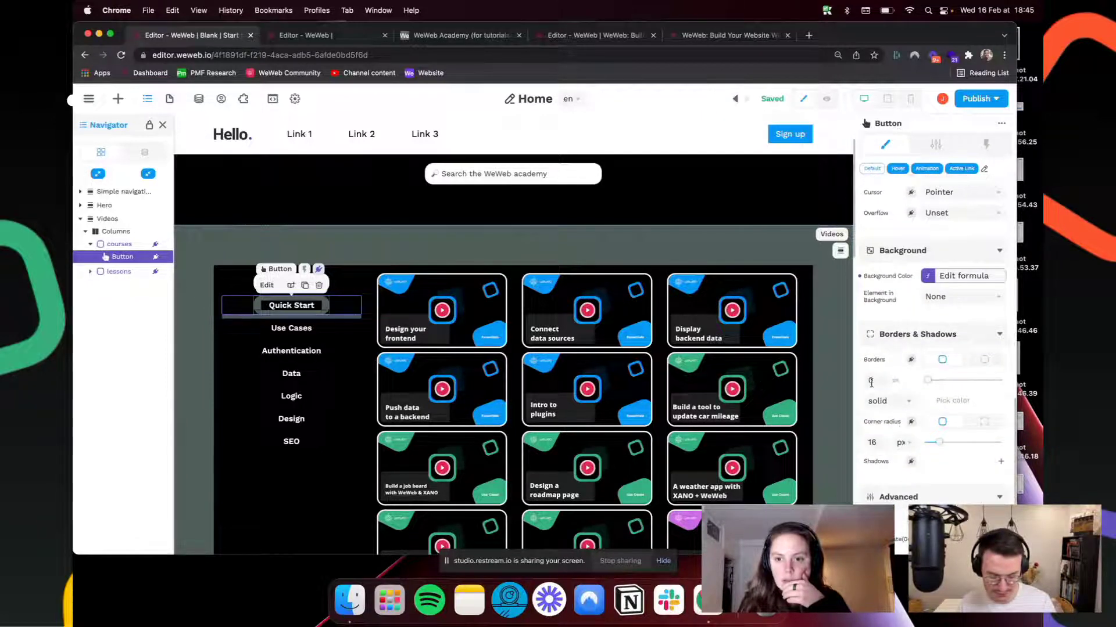
text(1)
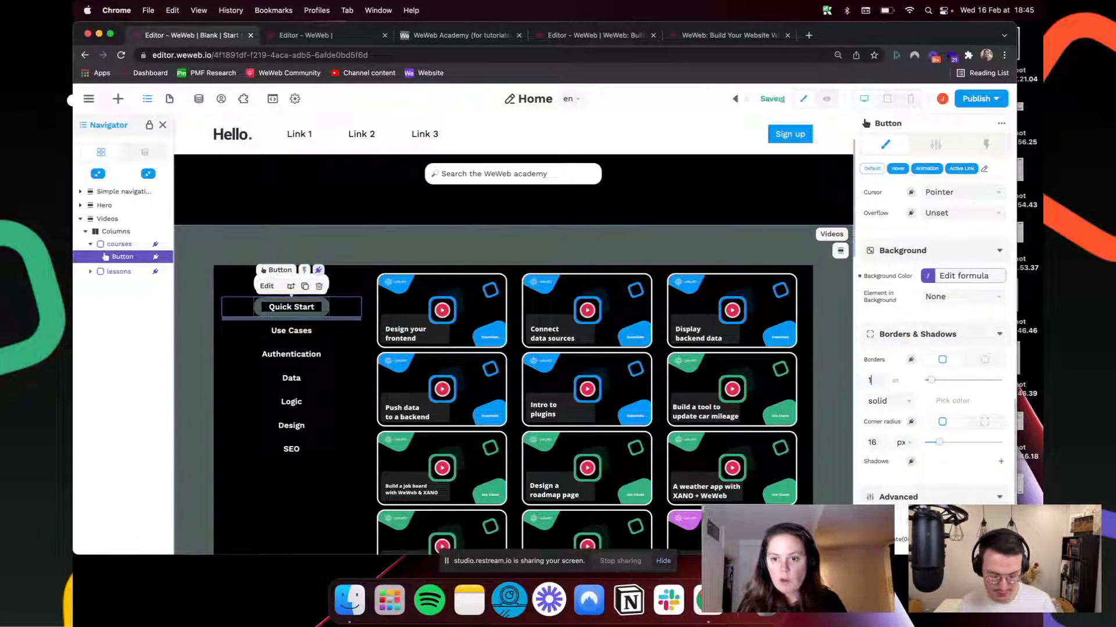
click(954, 400)
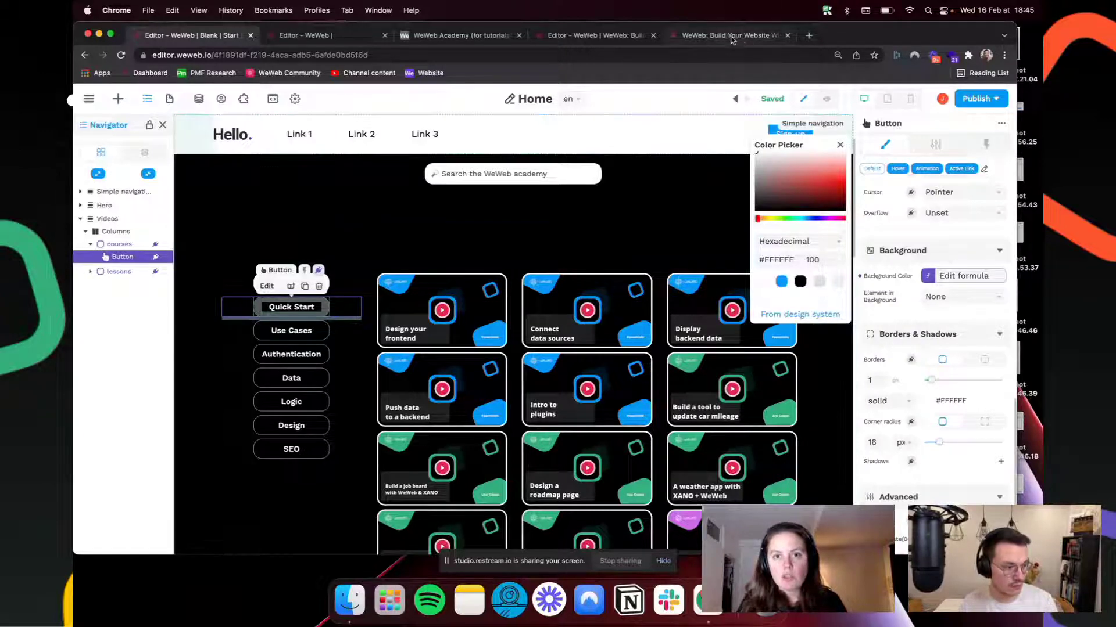
Step: Compare the course buttons with the live WeWeb Academy page, return to the editor and close the color picker
click(727, 35)
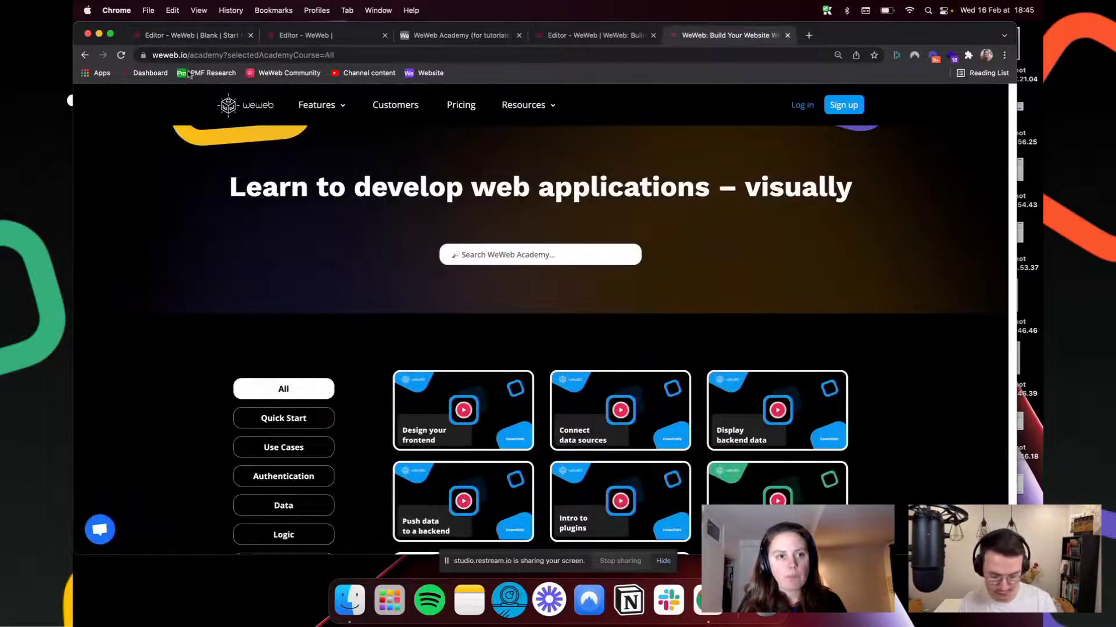
click(188, 37)
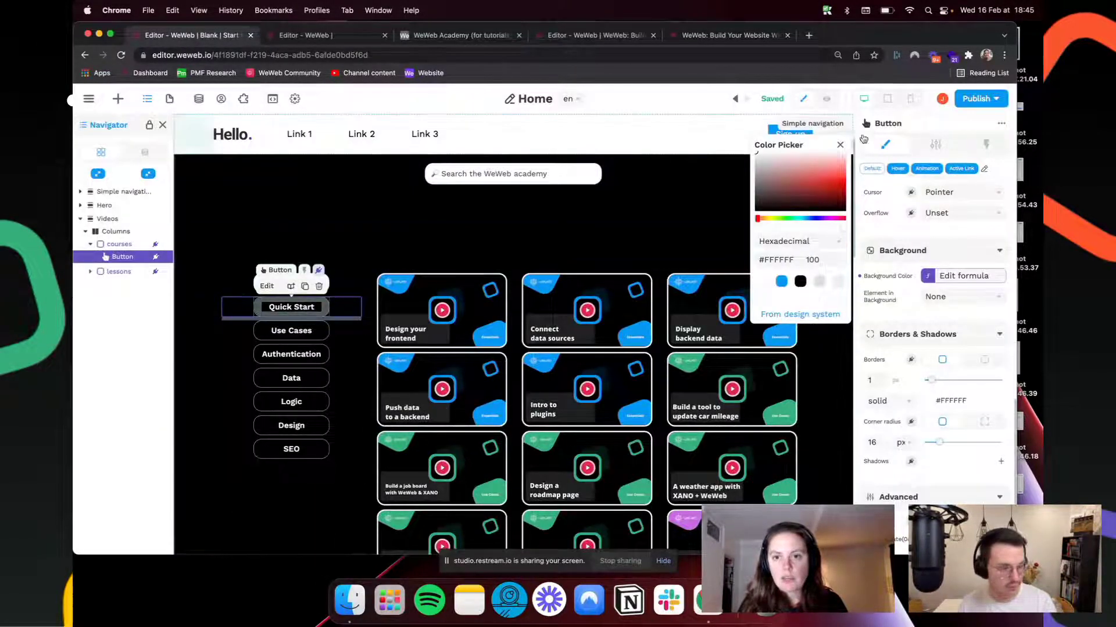
click(842, 146)
Step: Preview the page, test the Quick Start, Use Cases, Authentication and All course filters, and return to edit mode
click(826, 99)
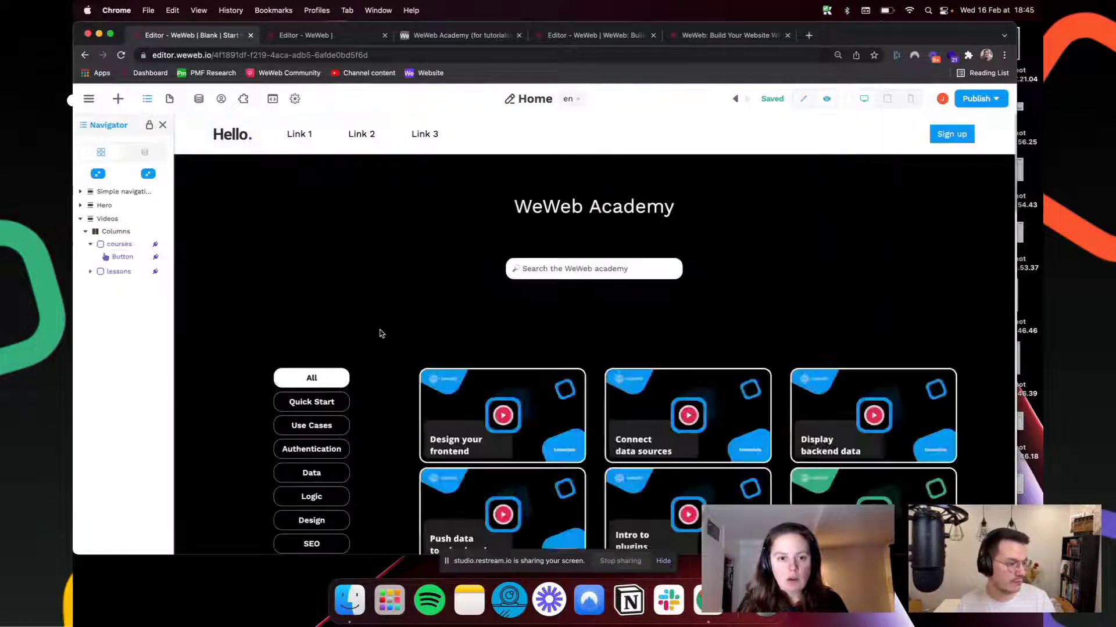
click(317, 403)
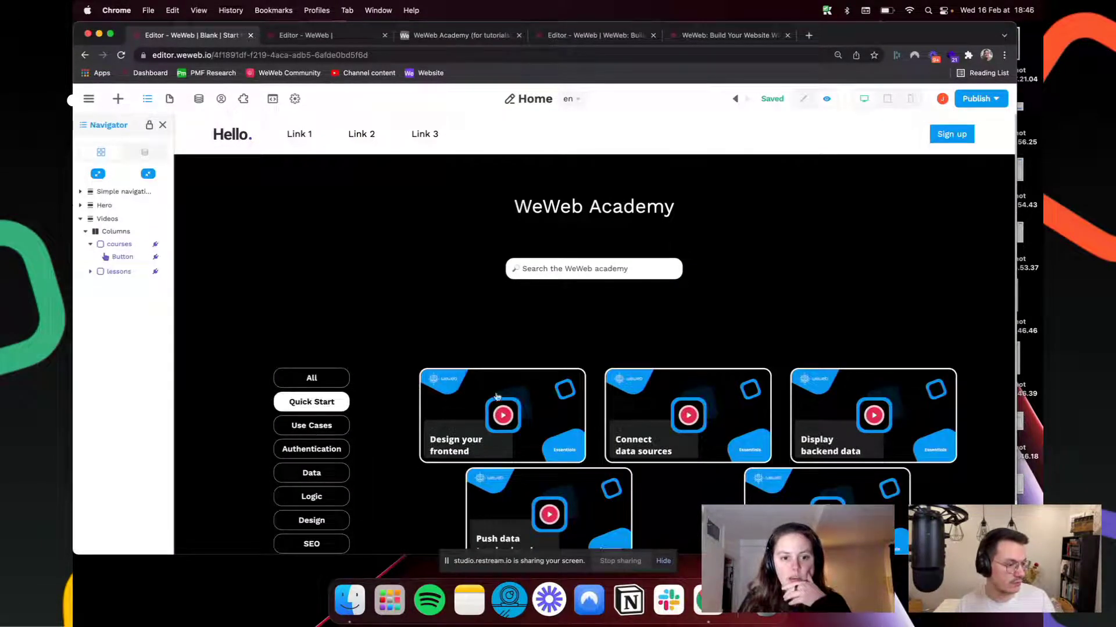
click(309, 428)
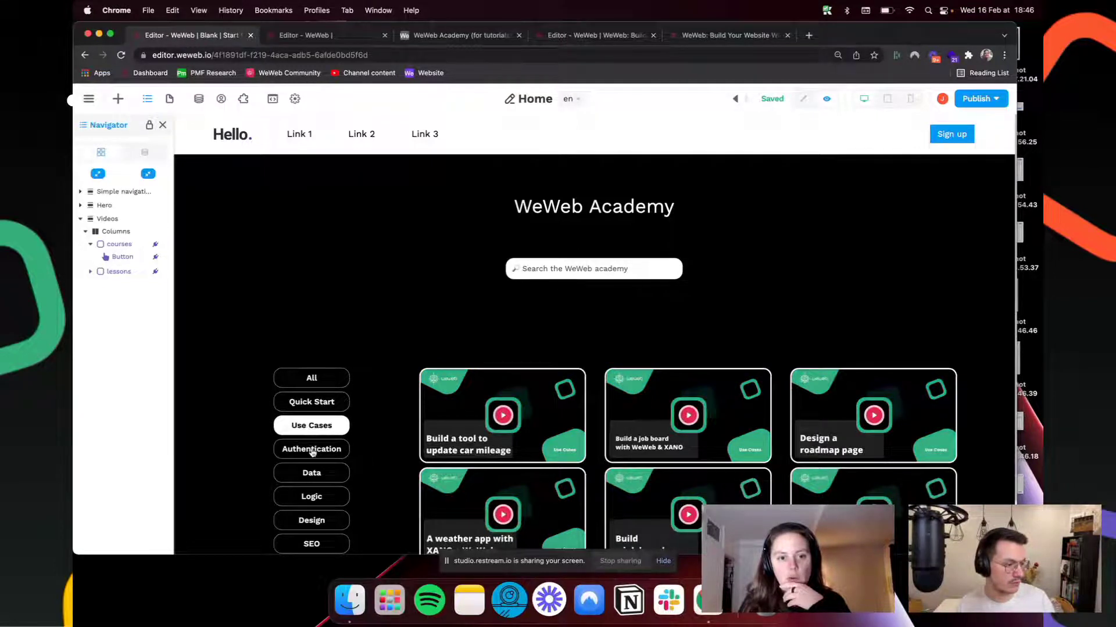
click(312, 452)
click(328, 381)
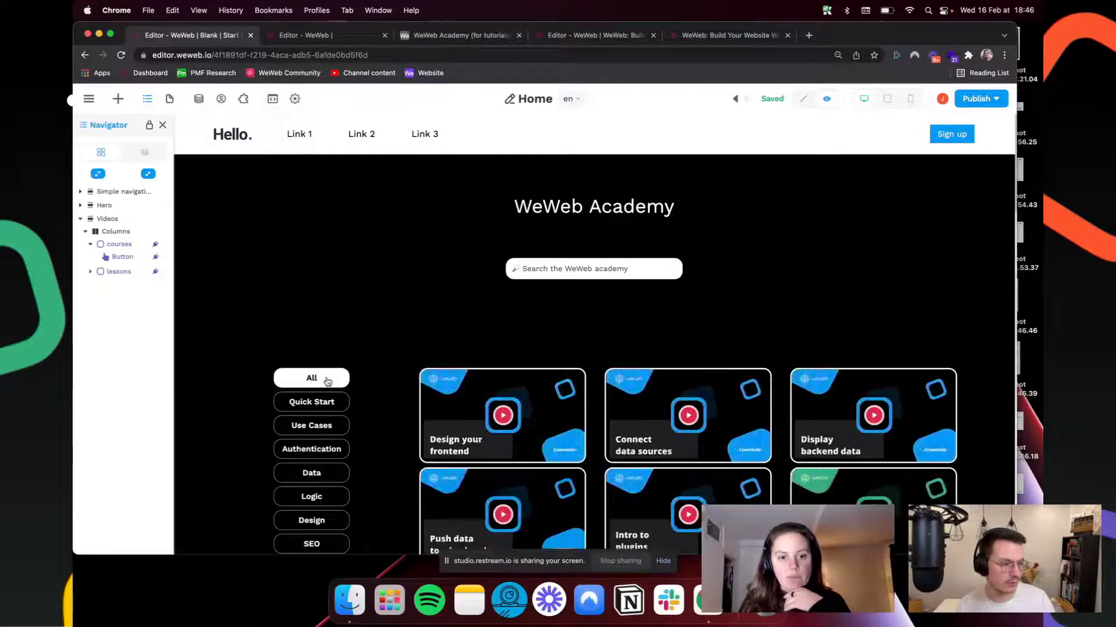
click(803, 98)
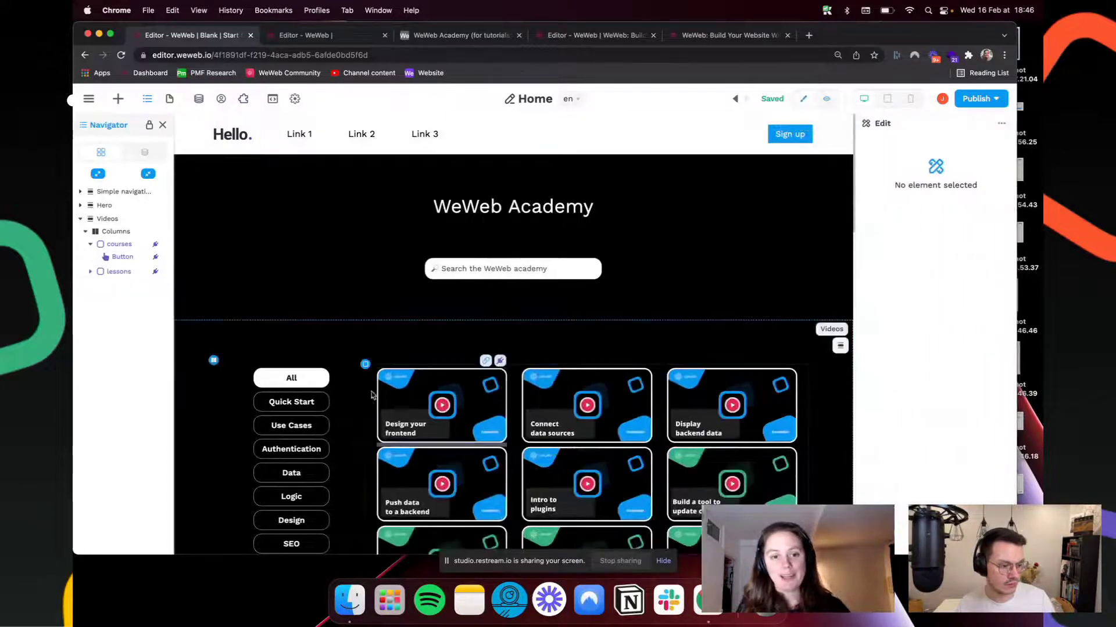
scroll(487, 370, down, 4)
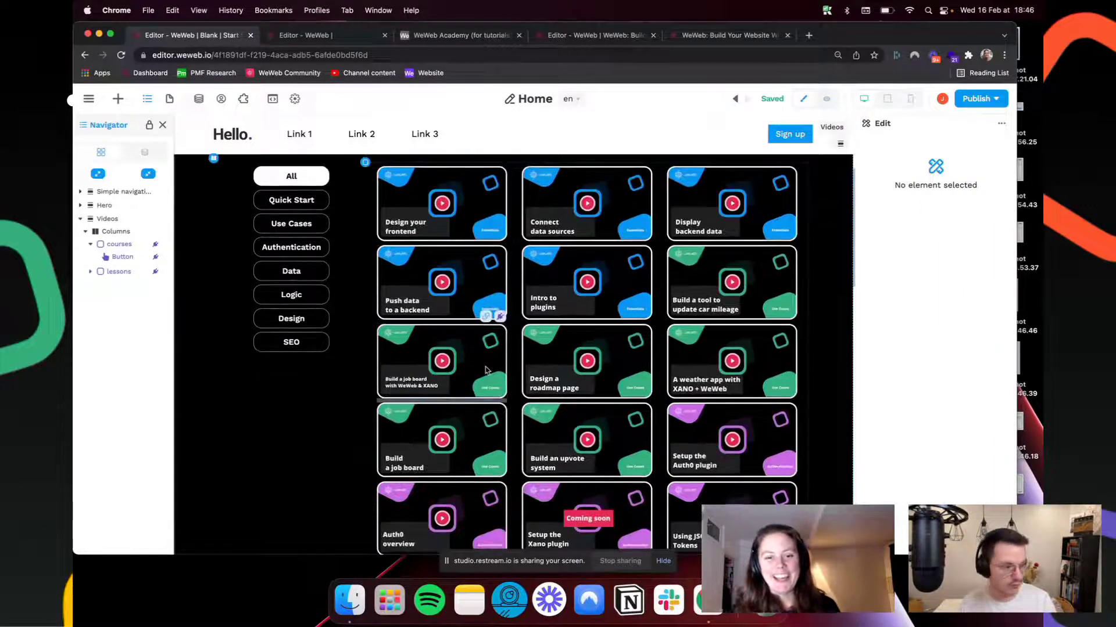
scroll(485, 371, up, 5)
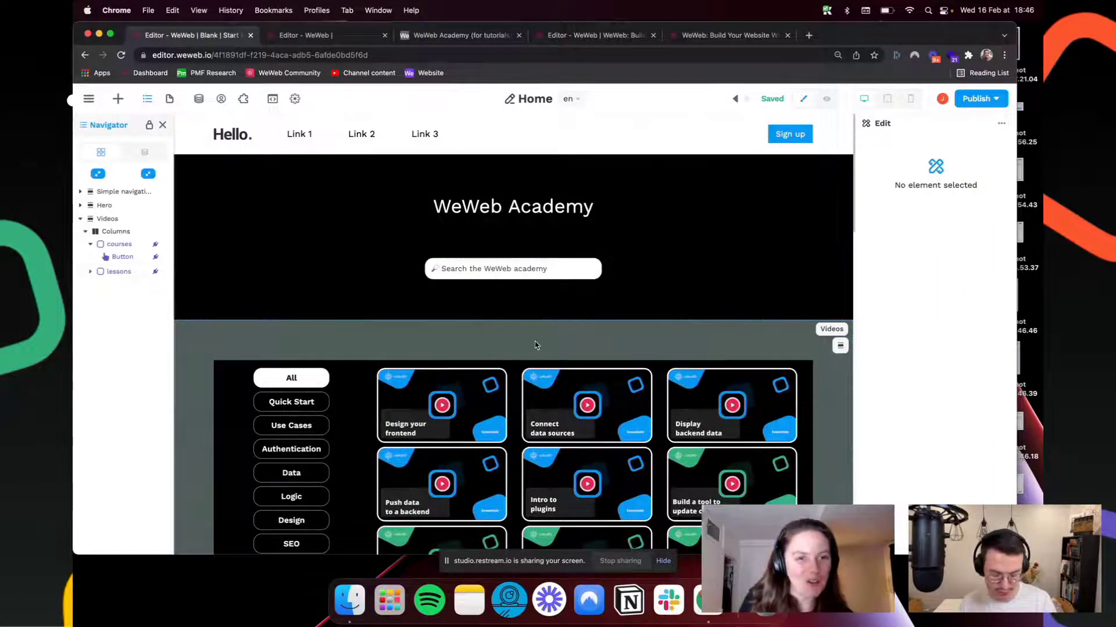
Step: On the live WeWeb Academy page, search for "robo", examine the no-results message and its Ask the Community link, and return to the editor
click(726, 34)
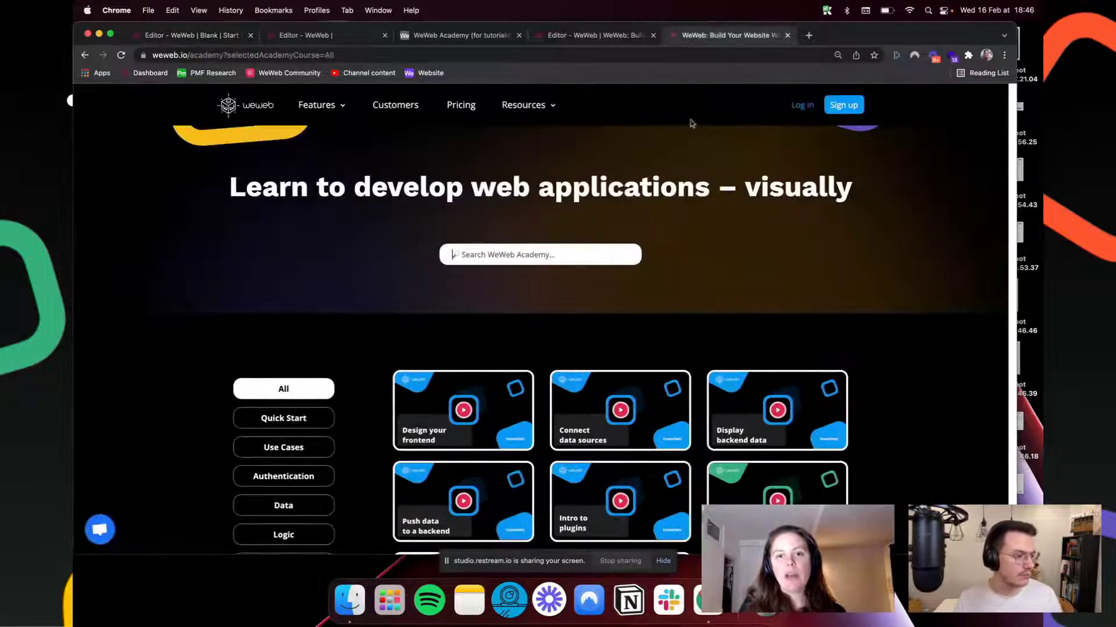
click(533, 253)
text(robo)
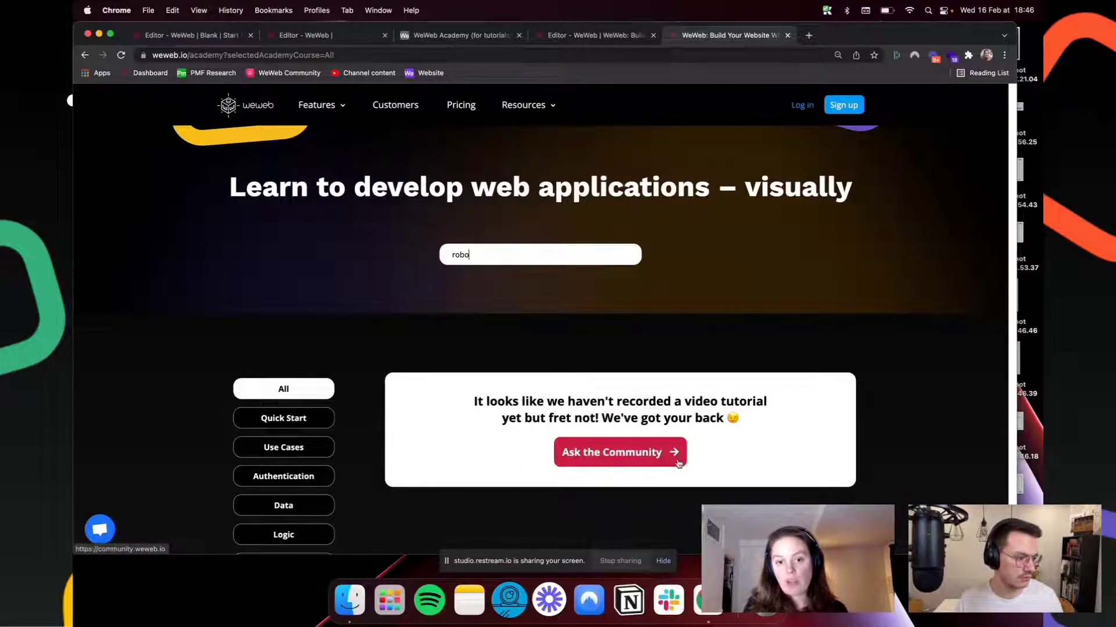
scroll(678, 463, down, 4)
scroll(678, 463, up, 2)
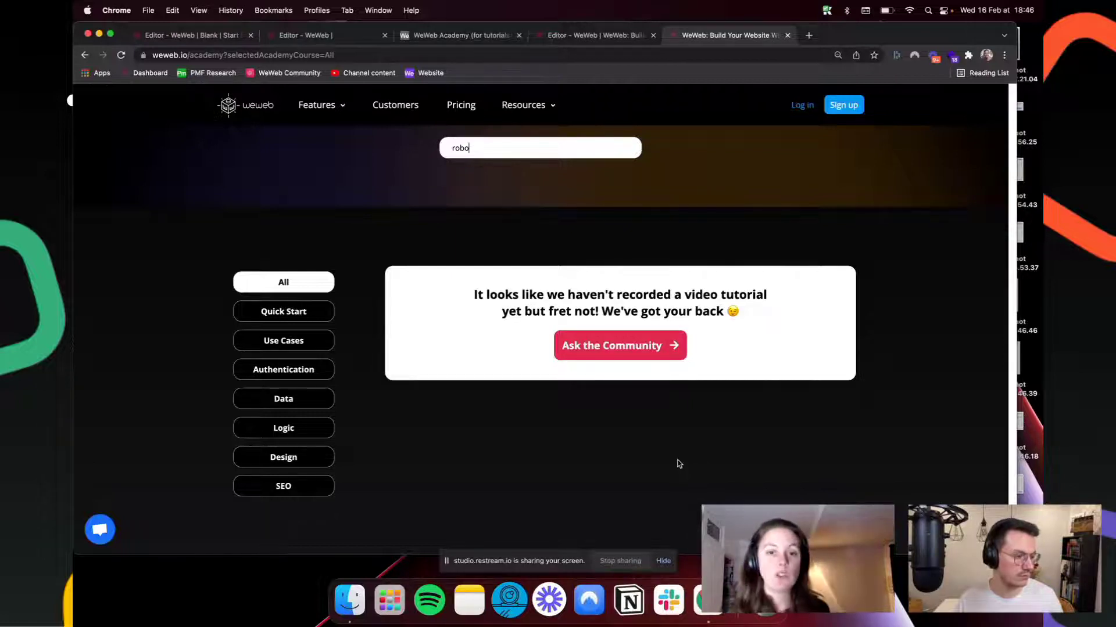
click(626, 351)
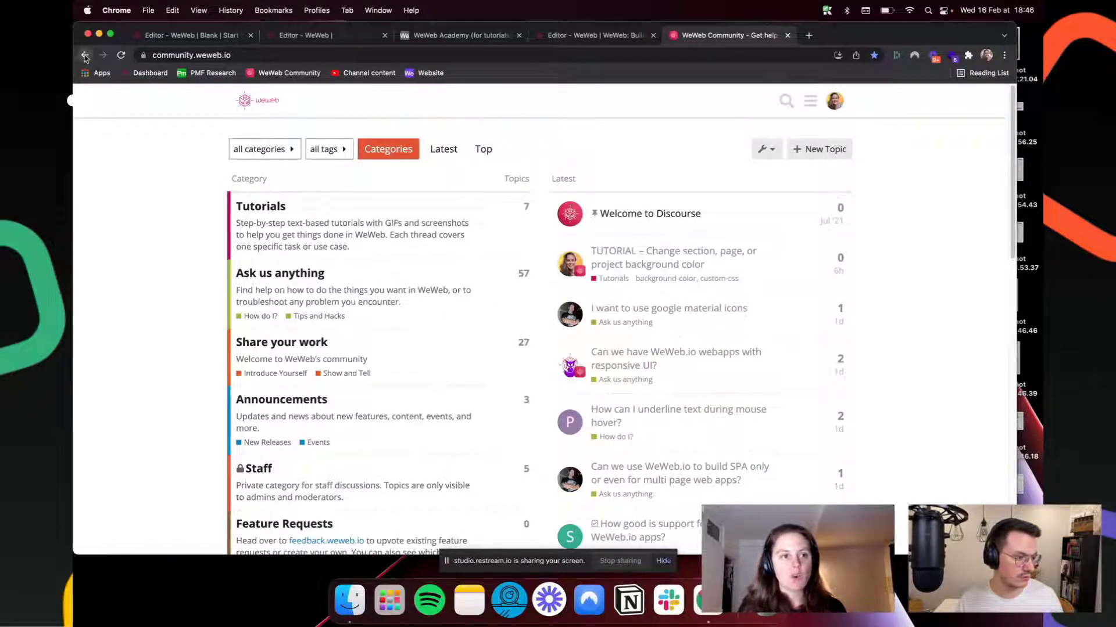
click(85, 55)
click(192, 36)
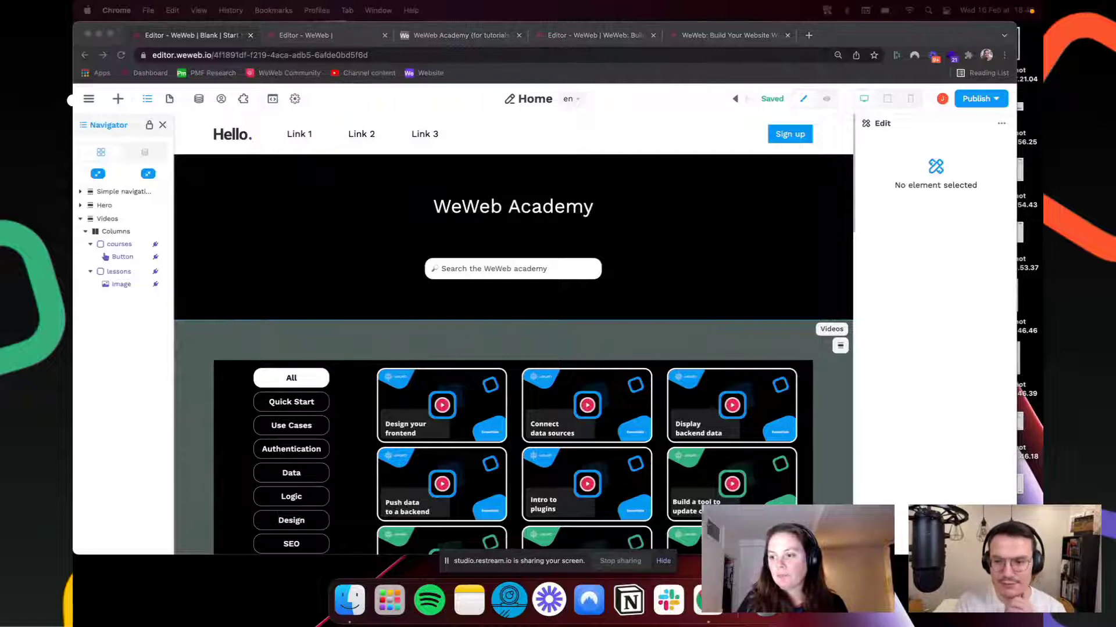
Step: Add a container to the Videos section's Columns, nest the lessons list inside it, and name the new container "lessons"
click(118, 100)
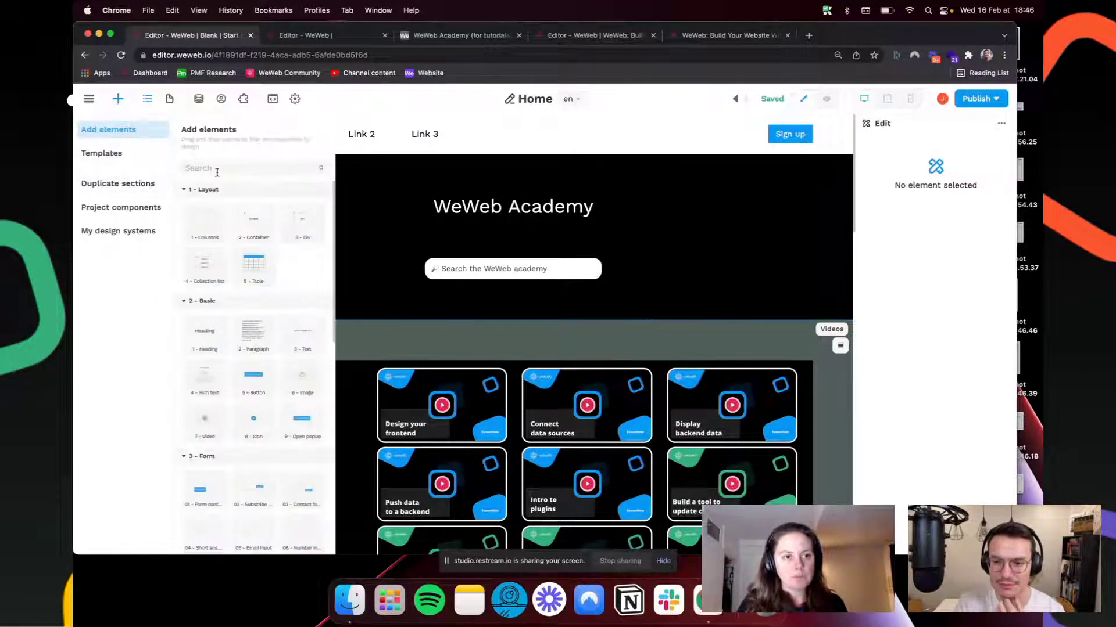
drag(248, 227, 125, 277)
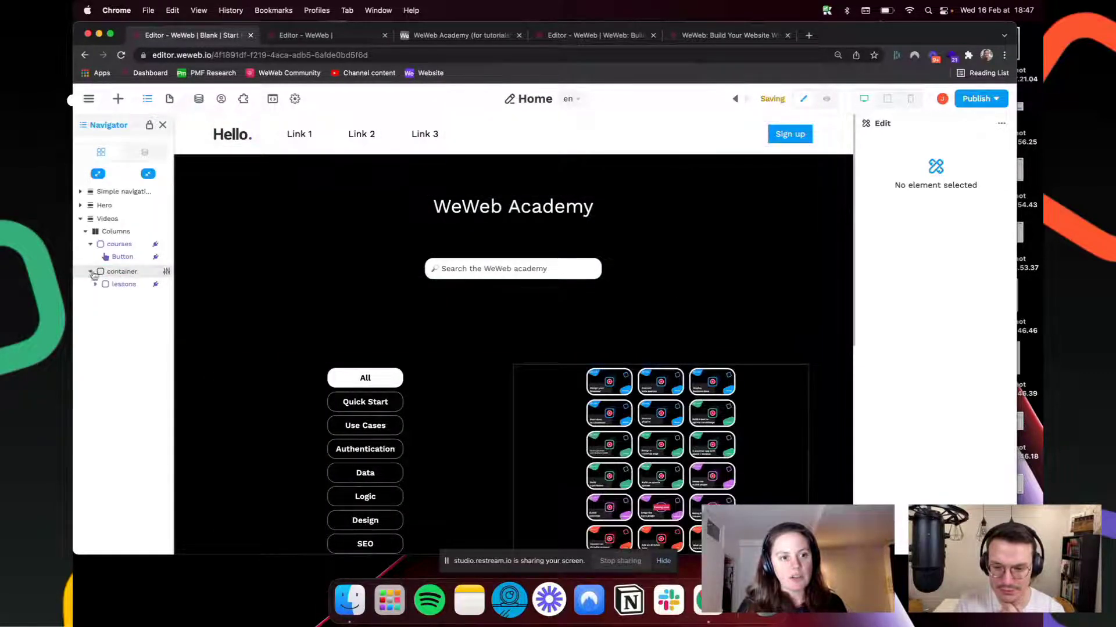
click(116, 272)
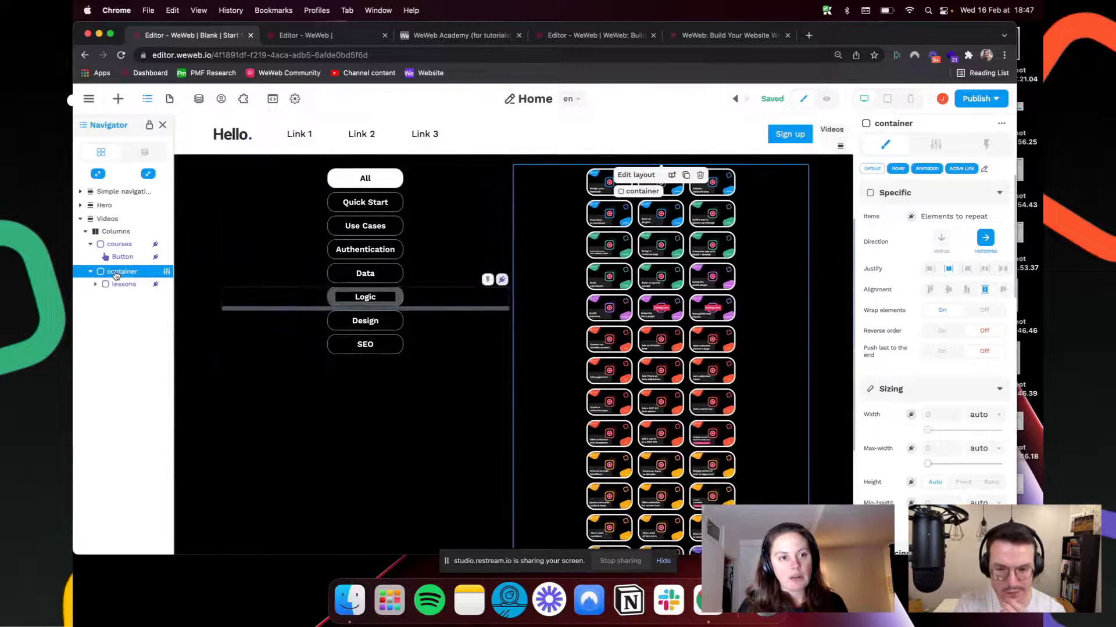
click(936, 144)
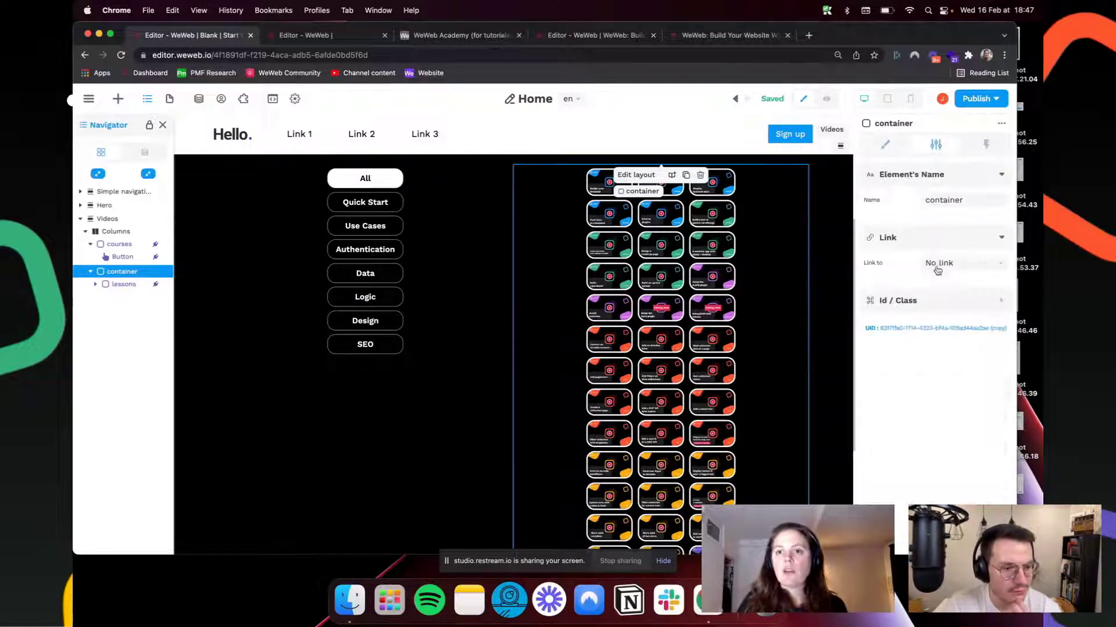
double_click(961, 196)
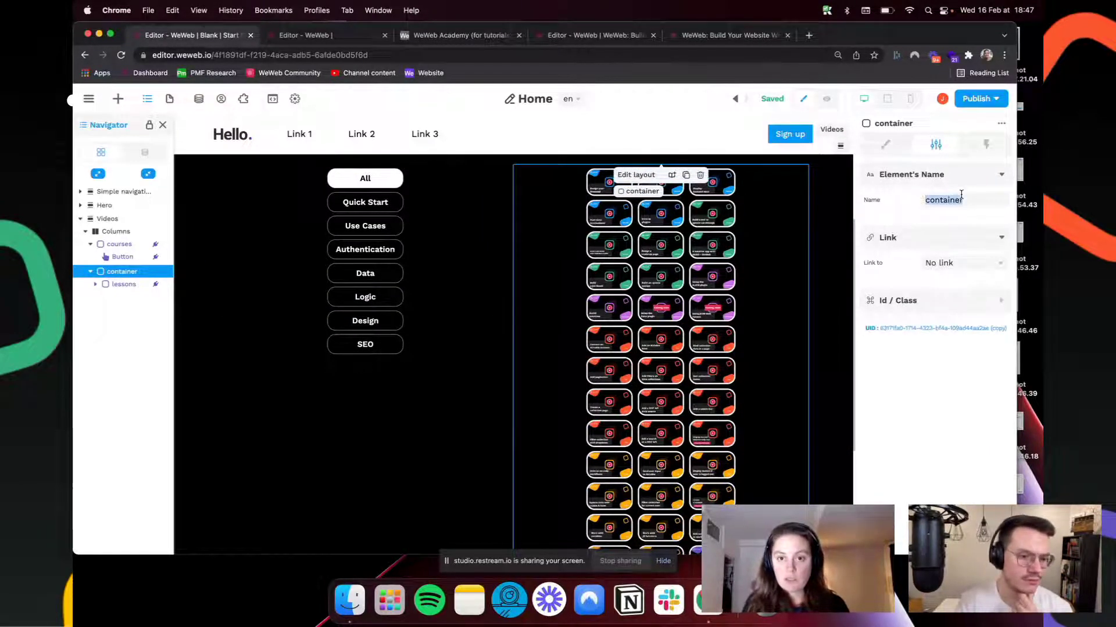
text(les)
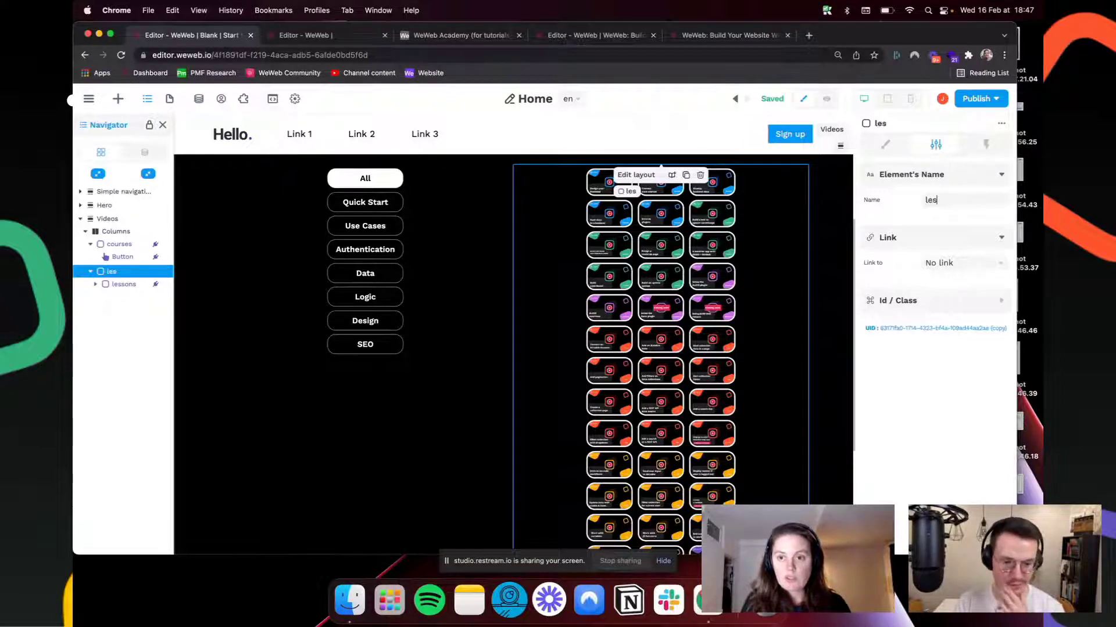
text(sons)
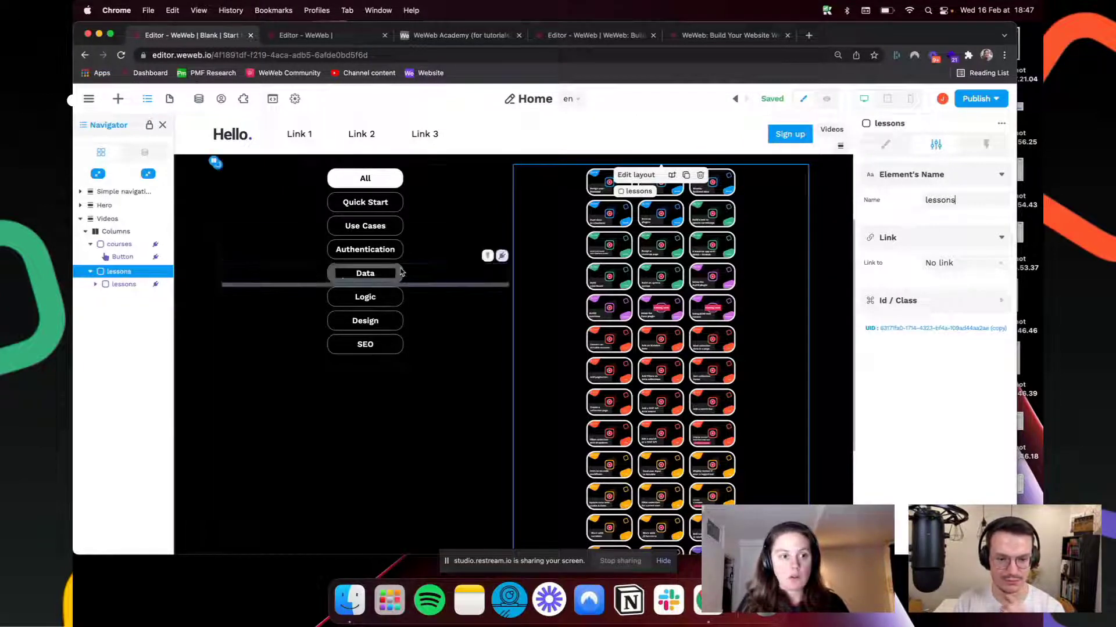
Step: Rename the repeating list nested inside the lessons container as "videos"
click(125, 289)
double_click(119, 284)
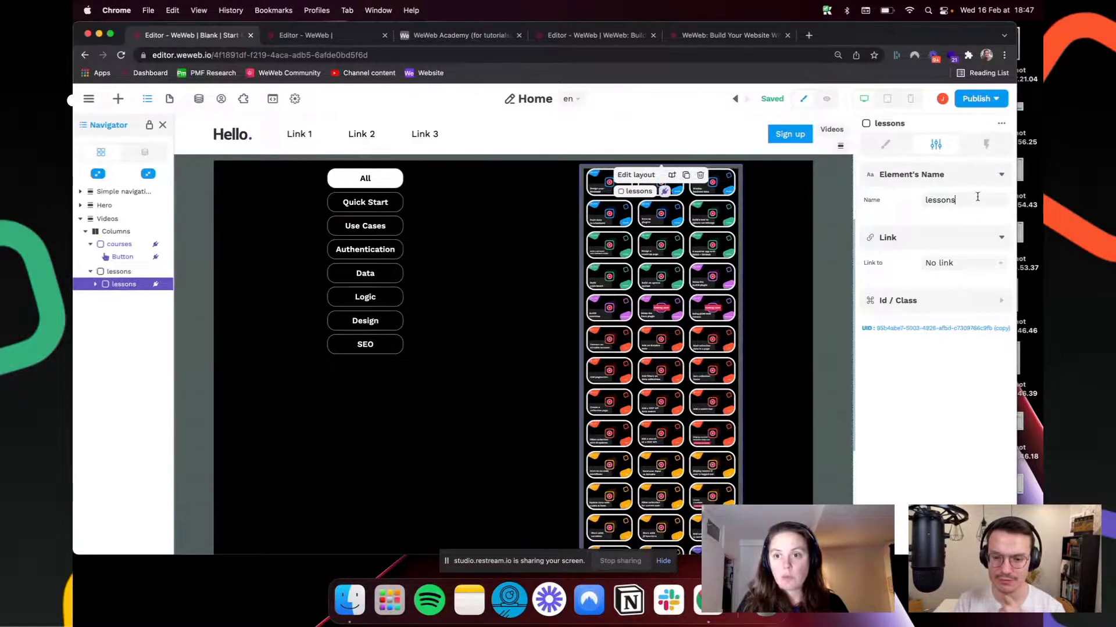
text(videos)
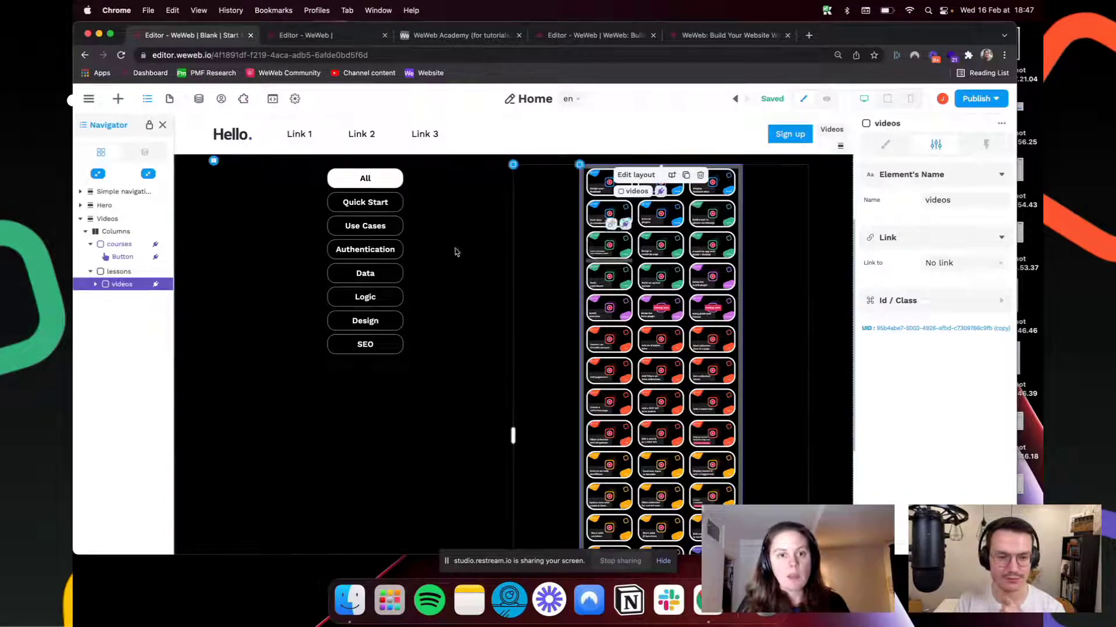
Step: Apply the preset with a narrow first and wide second column to Columns, and set the videos list's width to 100%
click(107, 233)
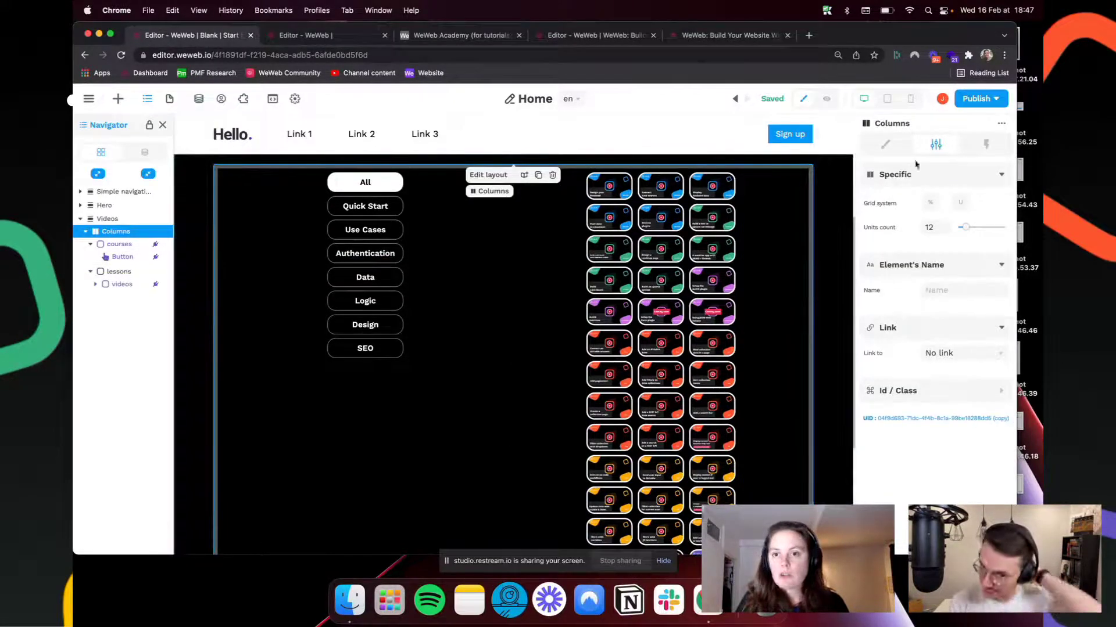
click(952, 271)
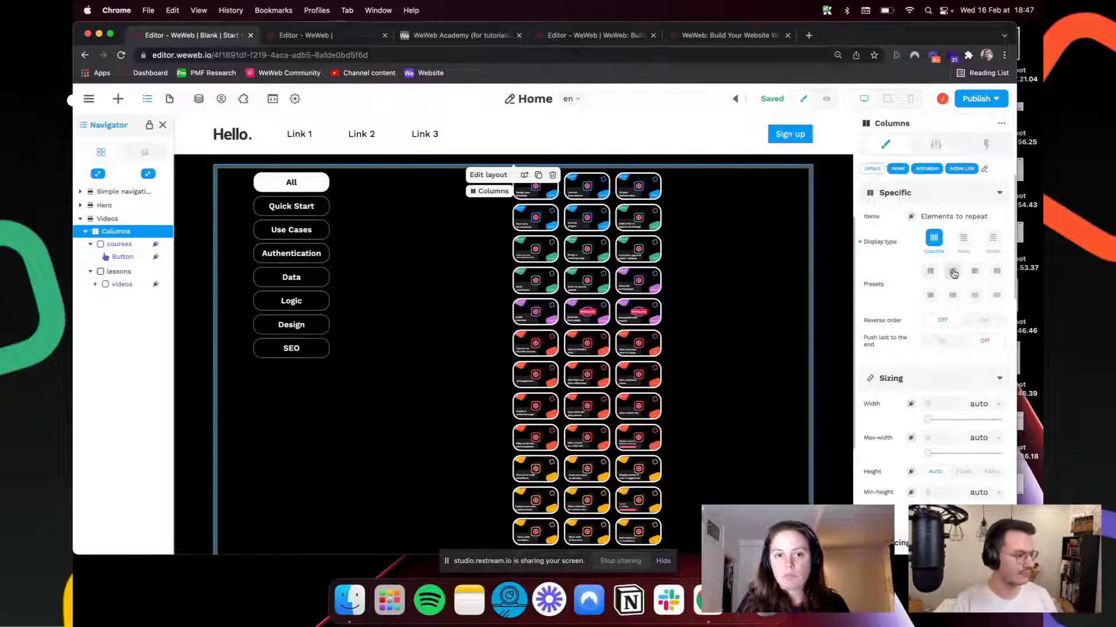
click(117, 272)
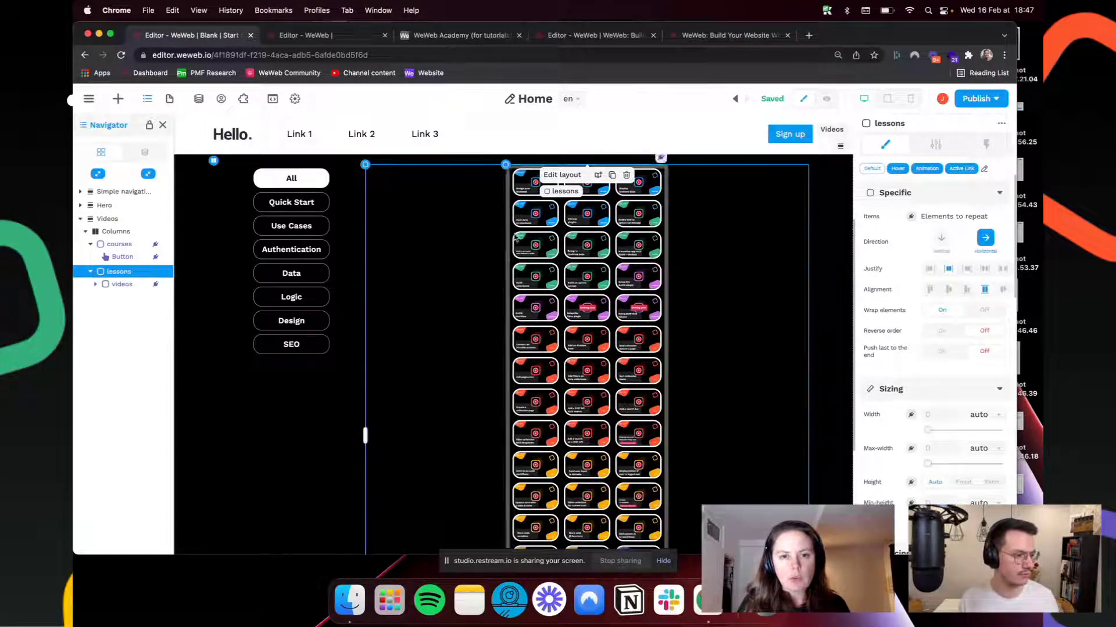
click(120, 284)
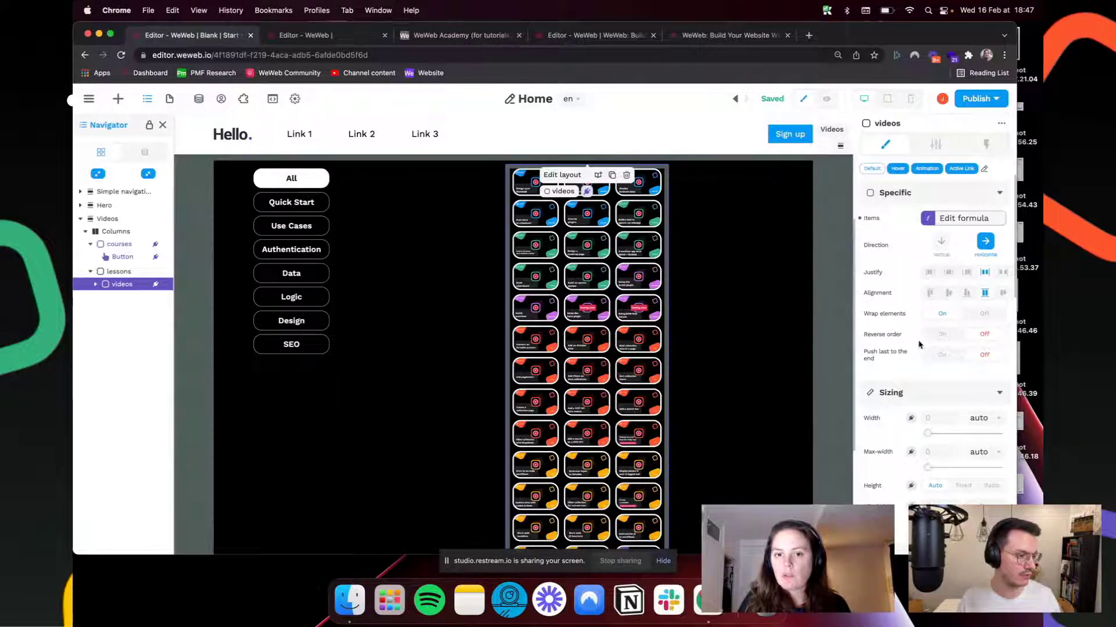
scroll(911, 382, down, 1)
click(979, 416)
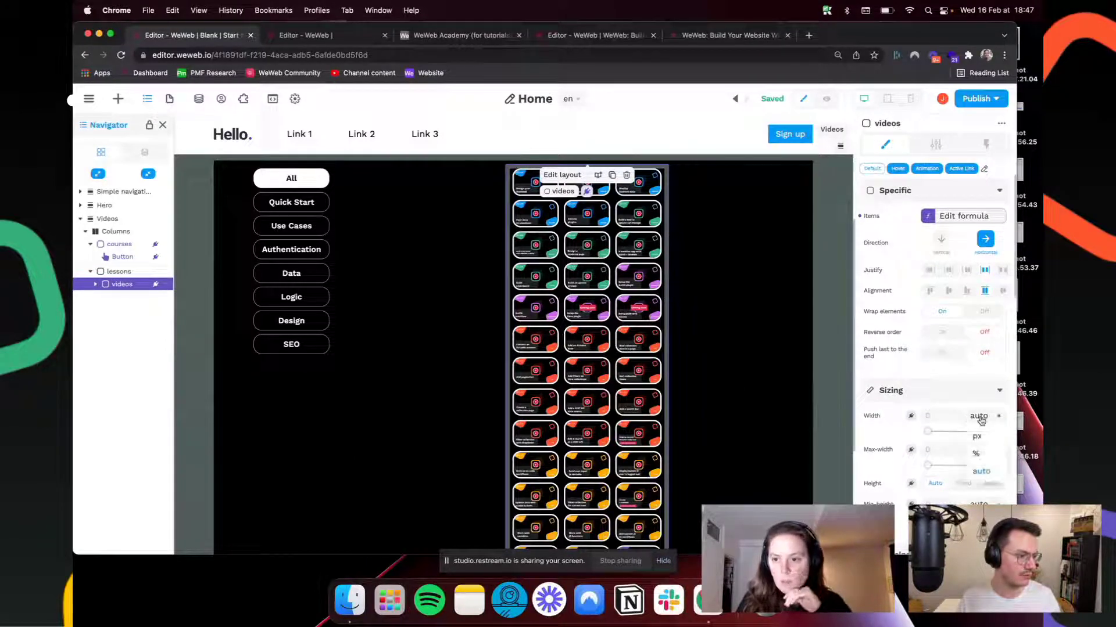
click(981, 451)
scroll(626, 266, up, 2)
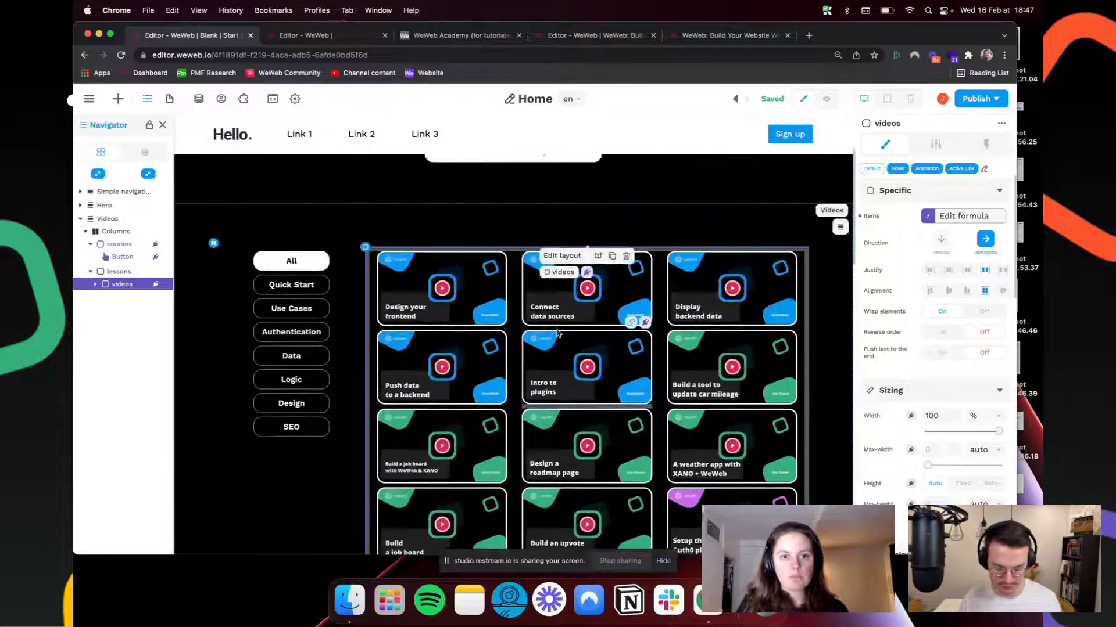
Step: Add an empty container inside the lessons container, directly above the videos list
click(96, 287)
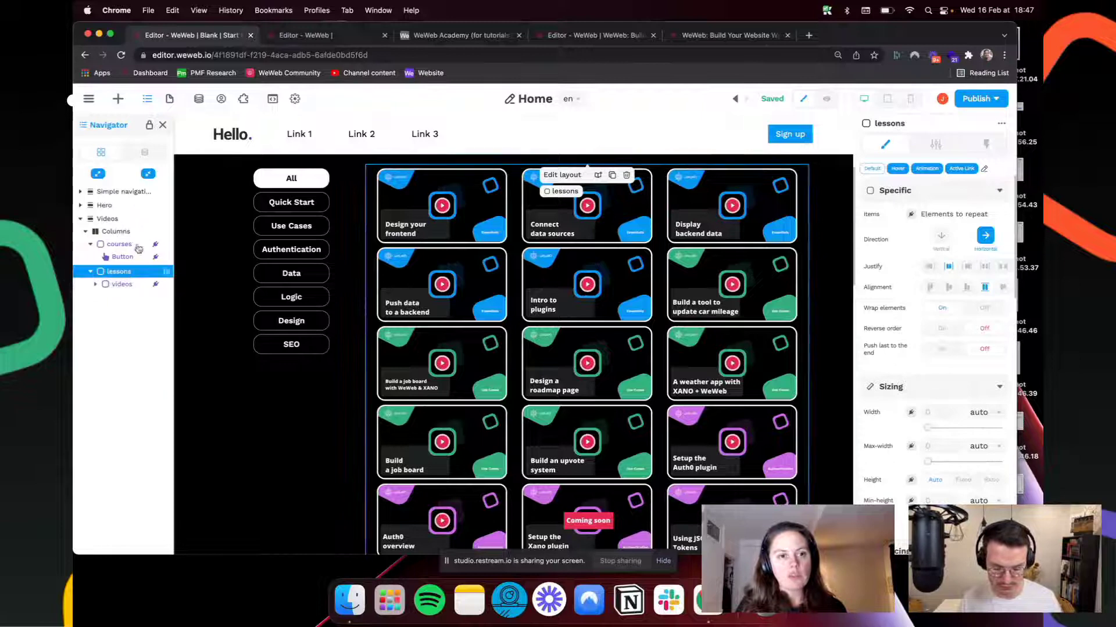
click(118, 99)
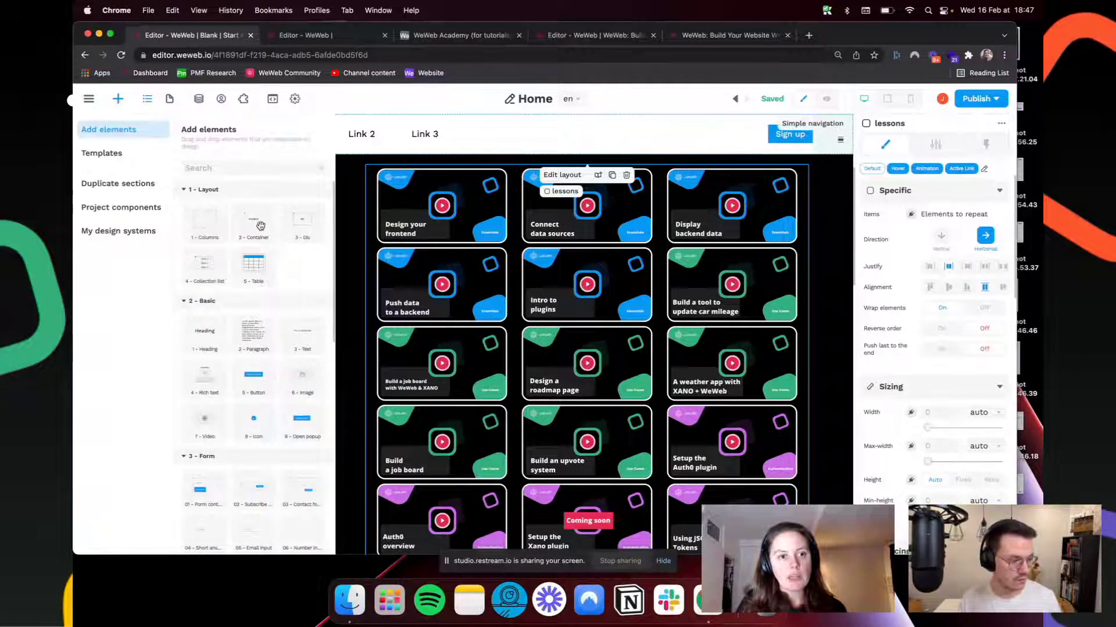
key(Escape)
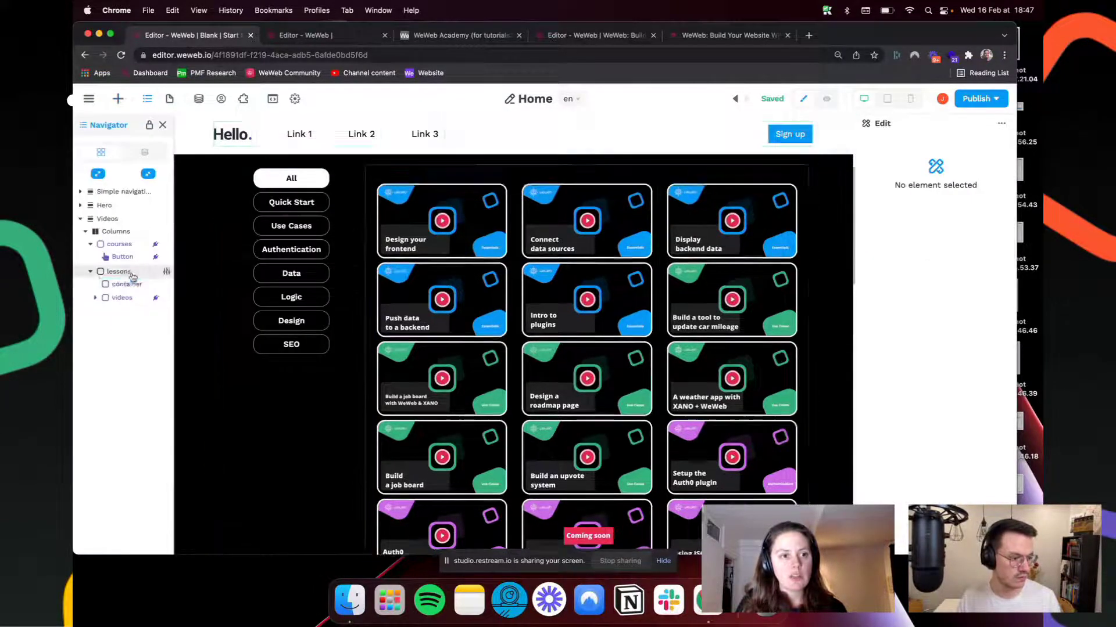
Step: Place a Text element and, below it, a Button element inside the new container above the videos list
click(123, 285)
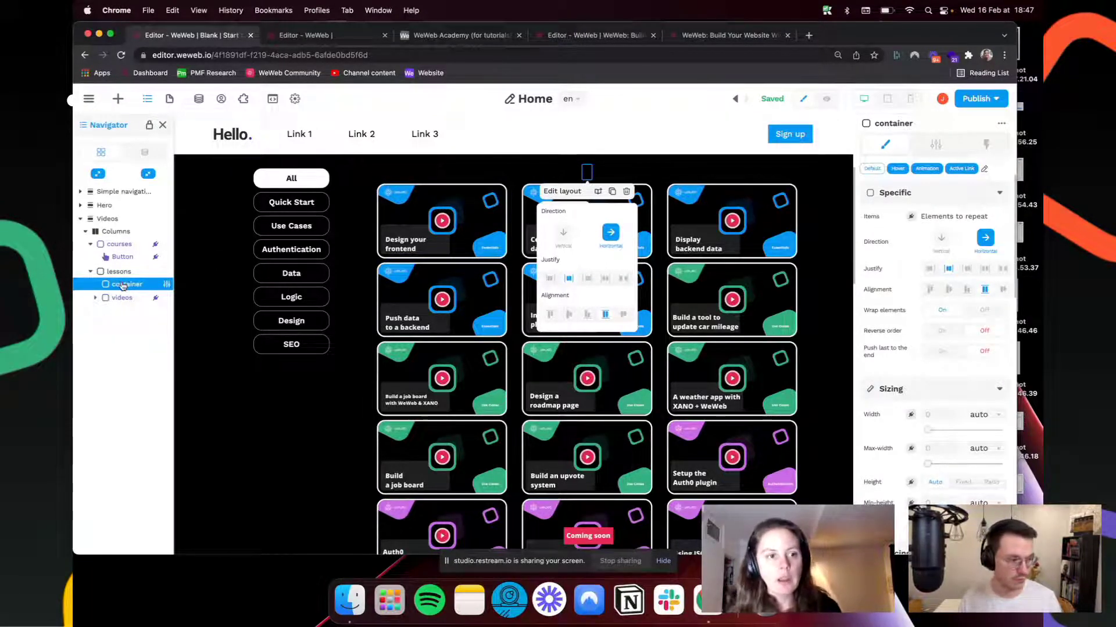
click(118, 100)
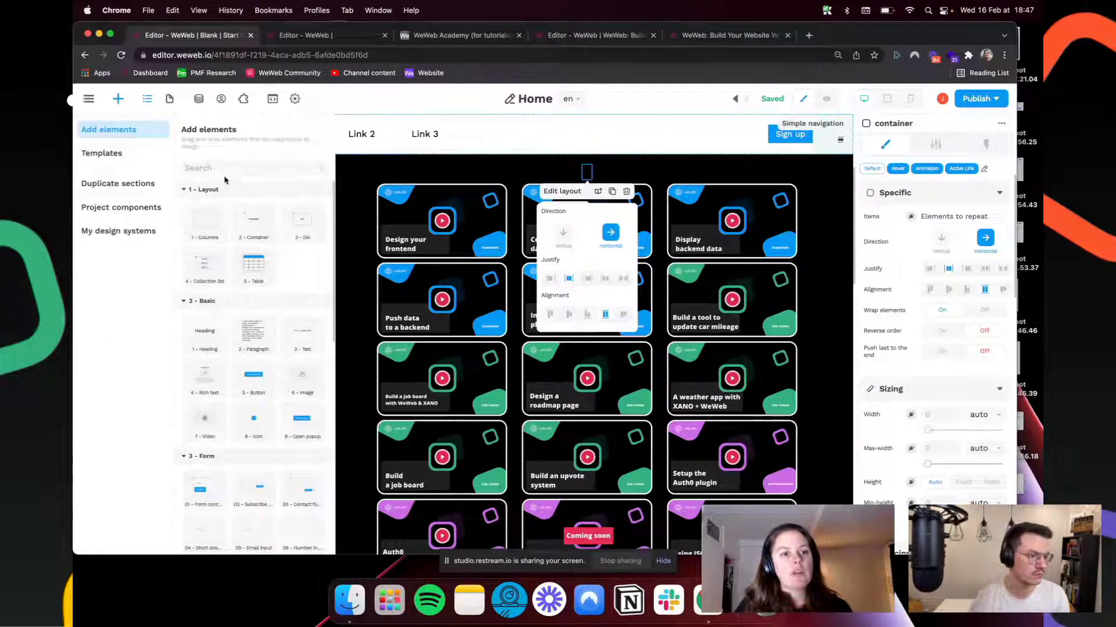
text(text)
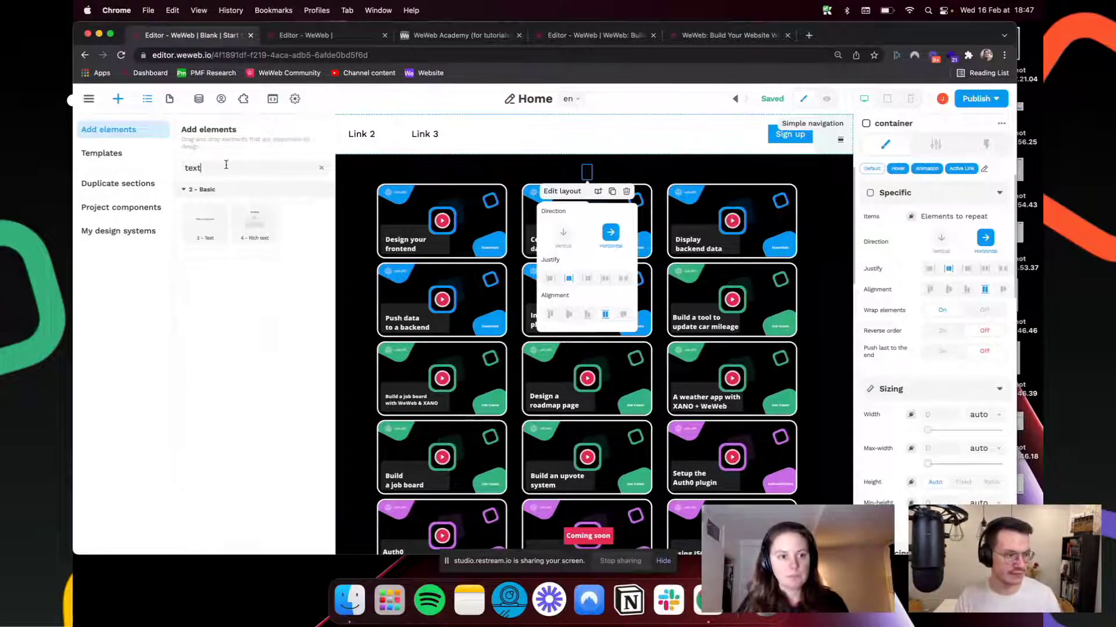
drag(213, 225, 98, 289)
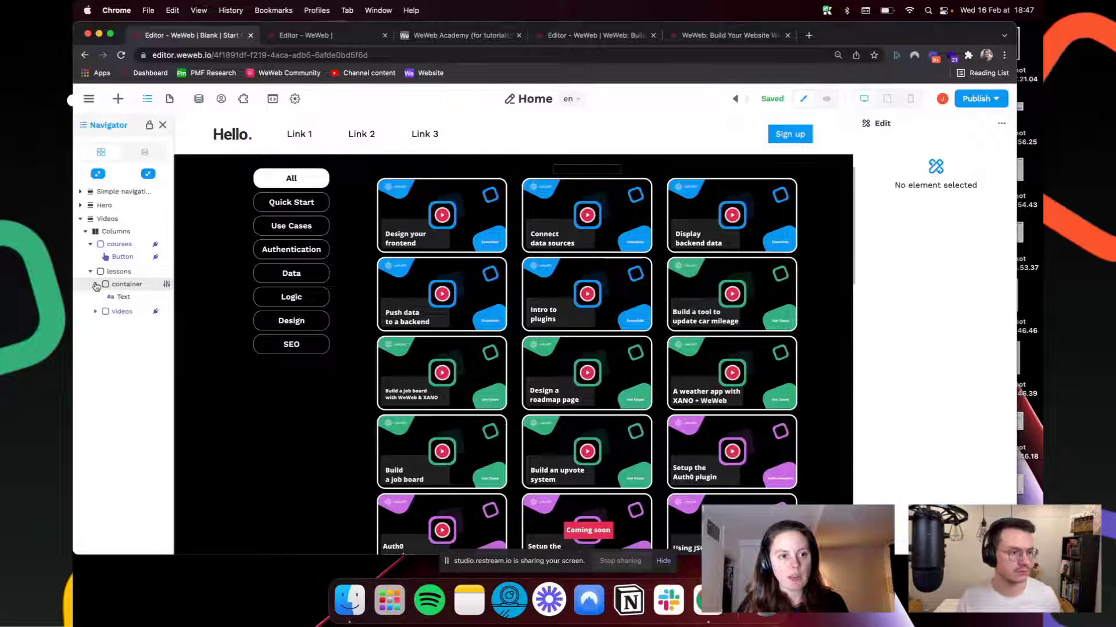
click(117, 98)
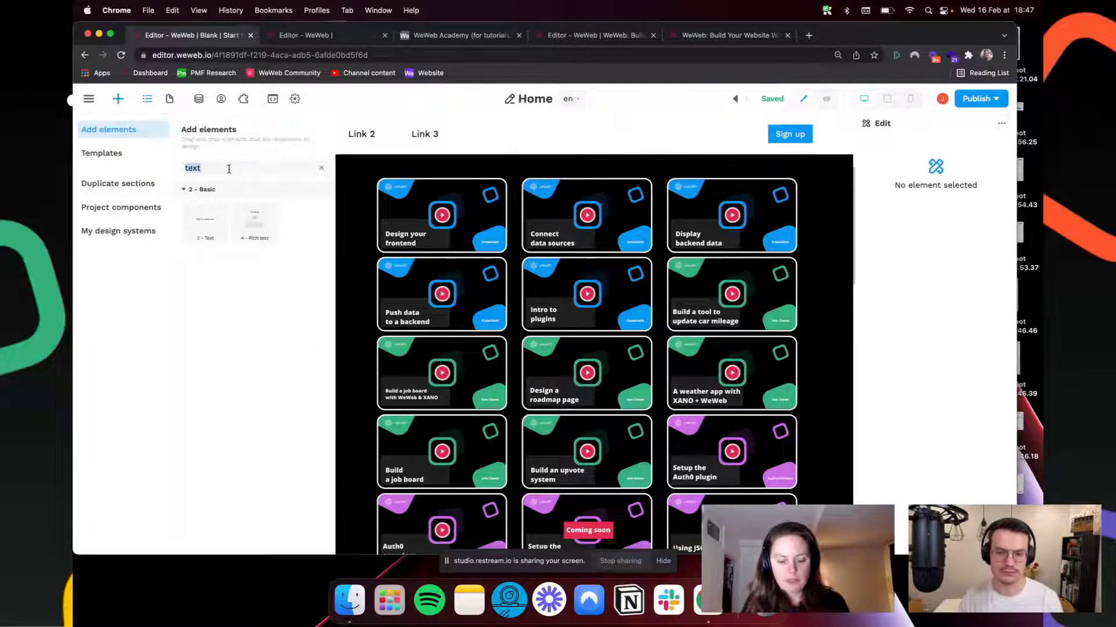
text(button)
drag(205, 223, 129, 298)
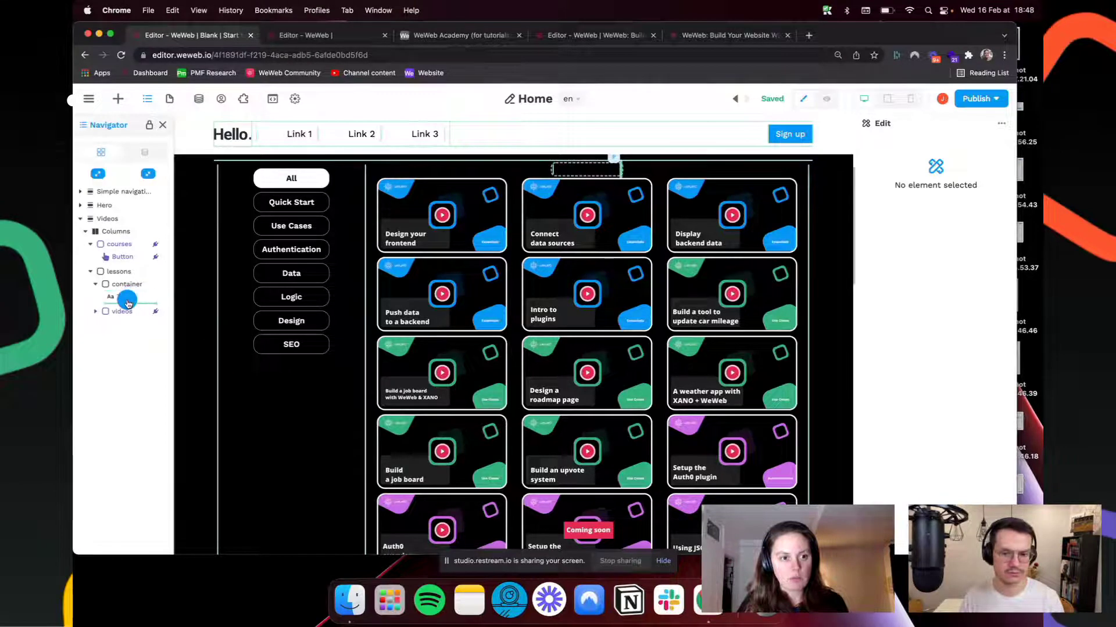
Step: Set the new Text element's text color to white #FFFFFF
click(122, 297)
scroll(606, 270, up, 3)
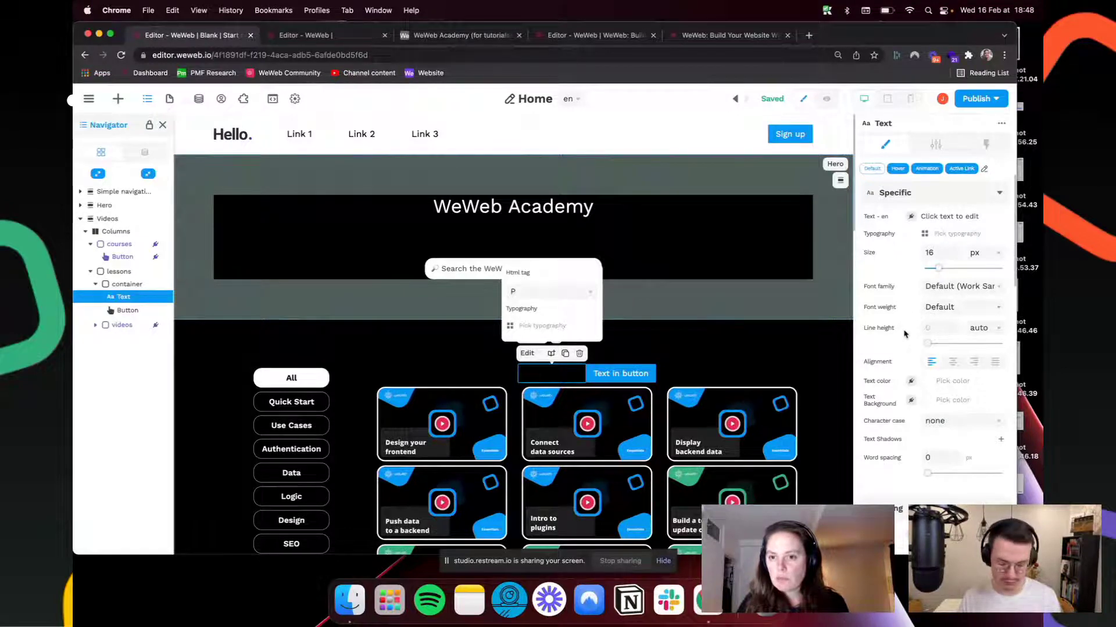
scroll(909, 314, down, 2)
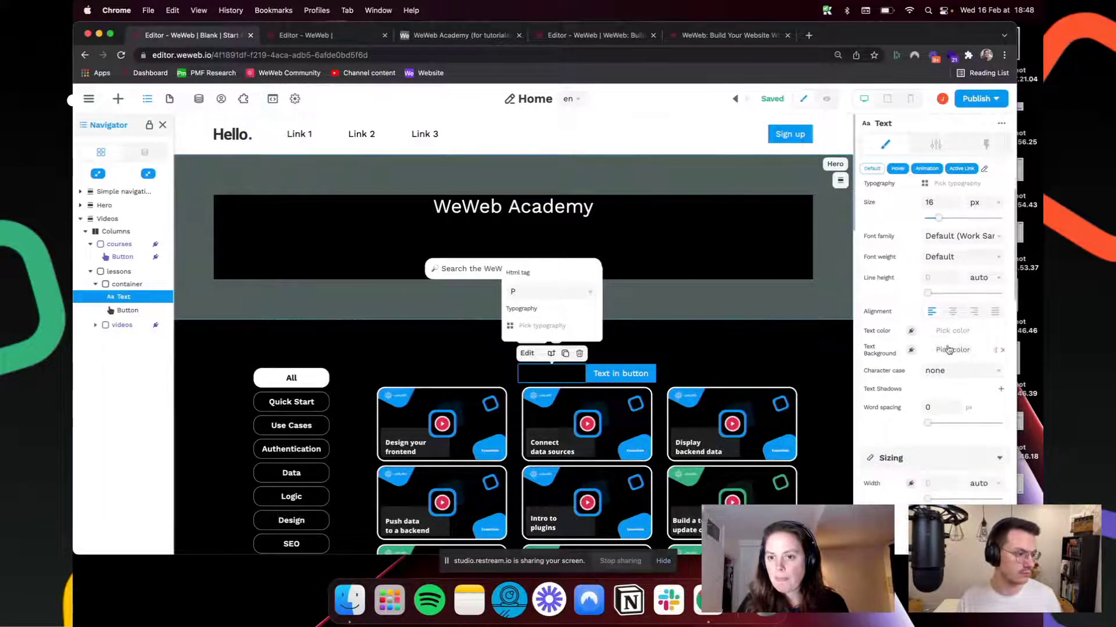
click(951, 332)
click(761, 283)
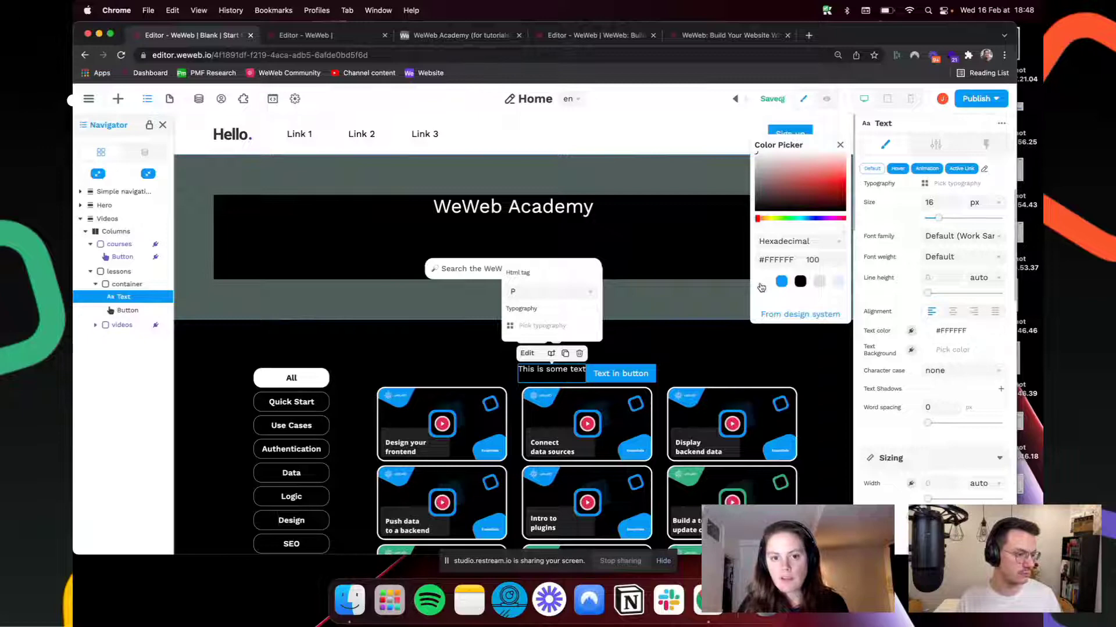
Step: Set the direction of the container holding the text and button to Vertical
click(137, 285)
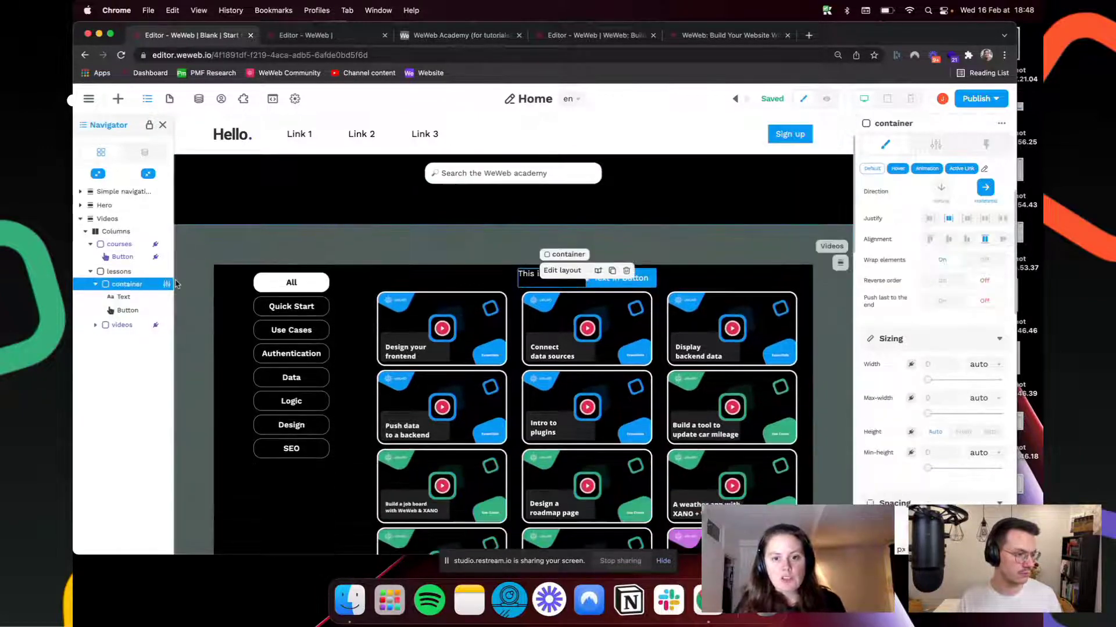
click(941, 189)
scroll(668, 339, down, 2)
scroll(668, 339, up, 4)
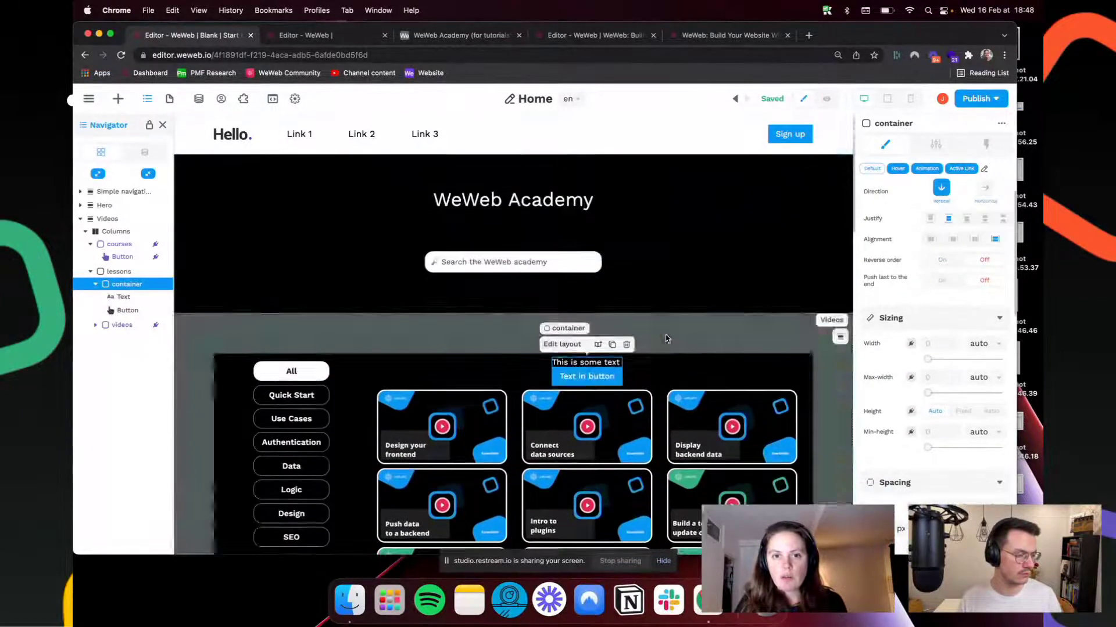
Step: Switch to the live WeWeb Academy page, search for "roboc" and copy the no-results message shown above the community button
click(719, 35)
scroll(369, 356, down, 1)
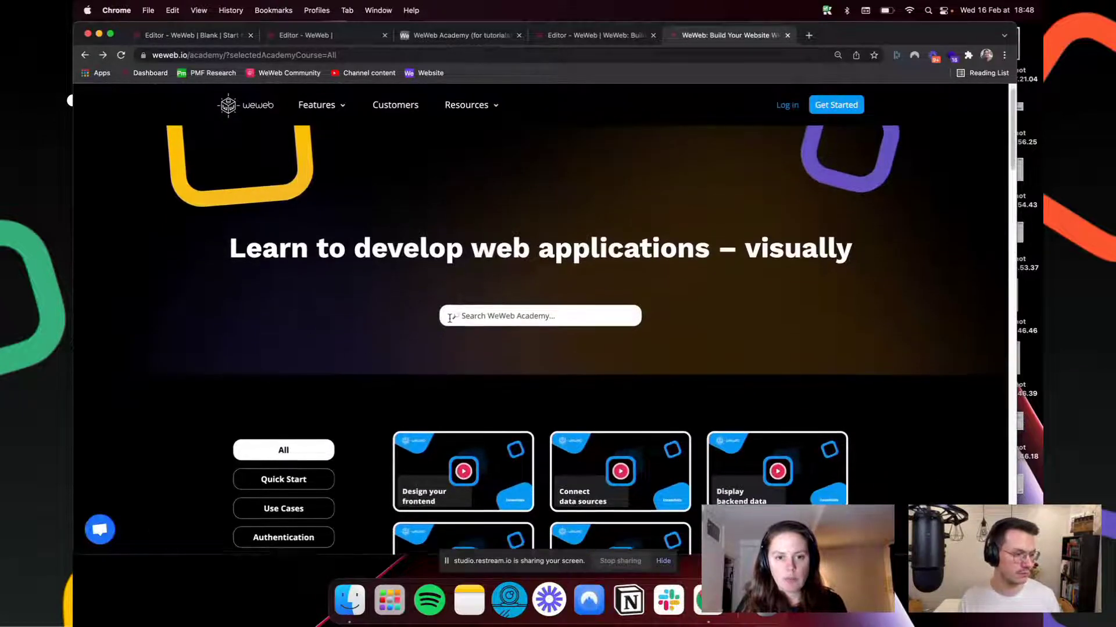
click(502, 324)
text(roboc)
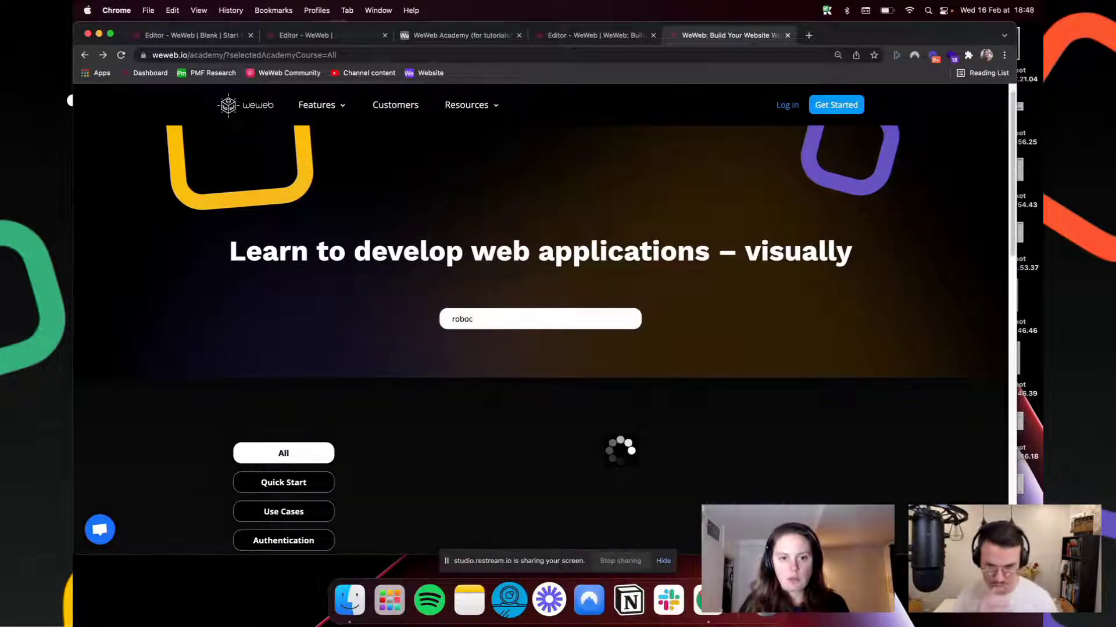
scroll(490, 450, down, 2)
drag(475, 415, 739, 433)
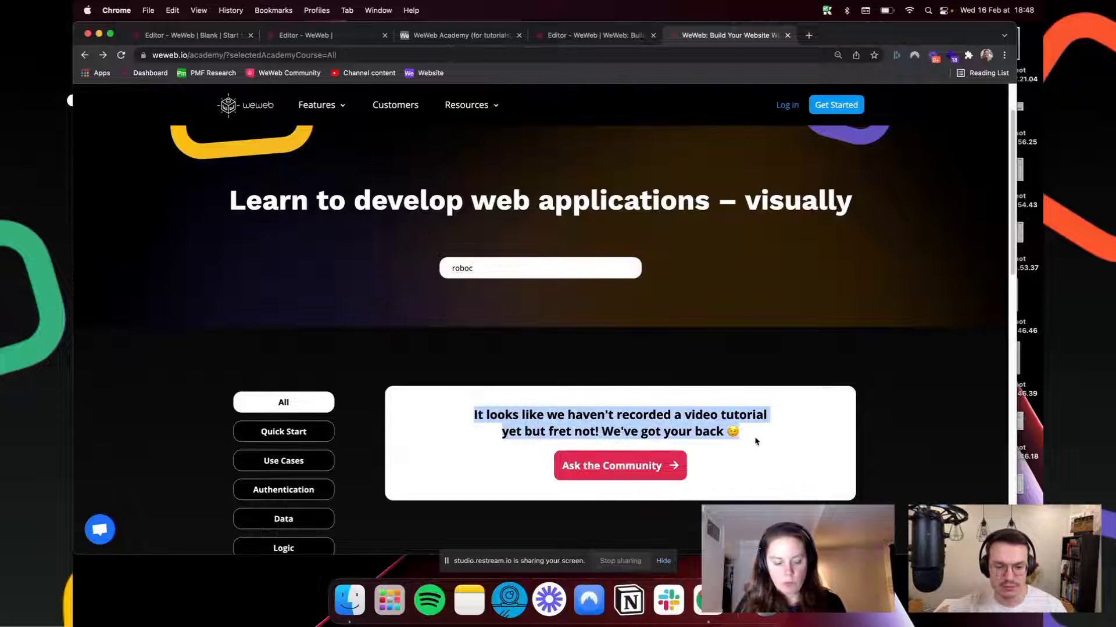
Step: Back in the WeWeb editor, replace the new Text element's content with the copied message "It looks like we haven't recorded a video tutorial yet but fret not! We've got your back 😉"
click(204, 36)
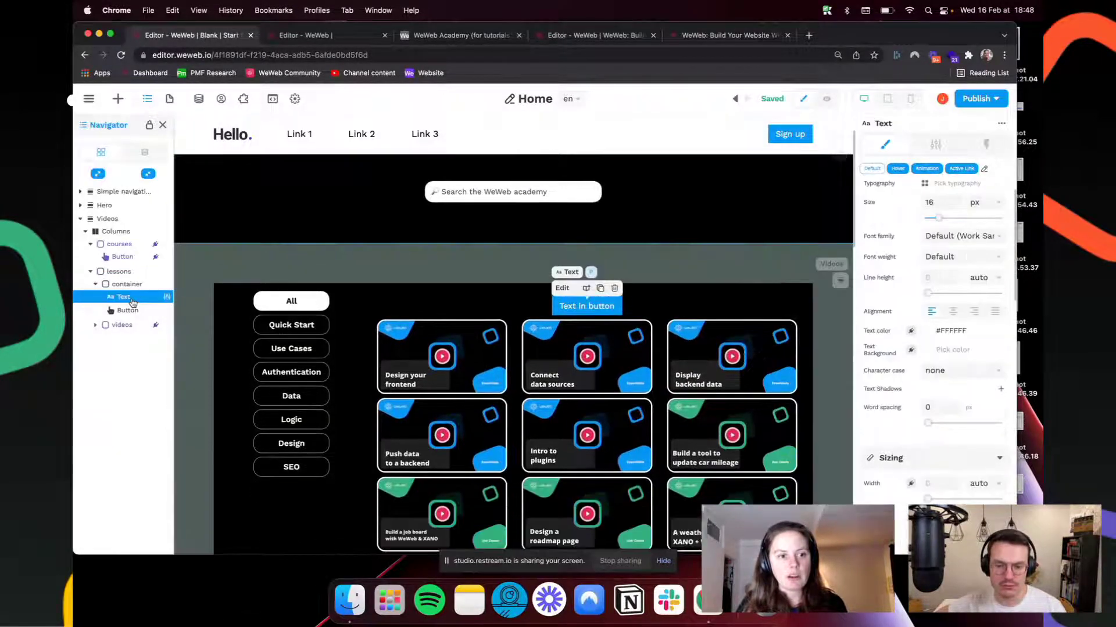
click(133, 297)
double_click(608, 169)
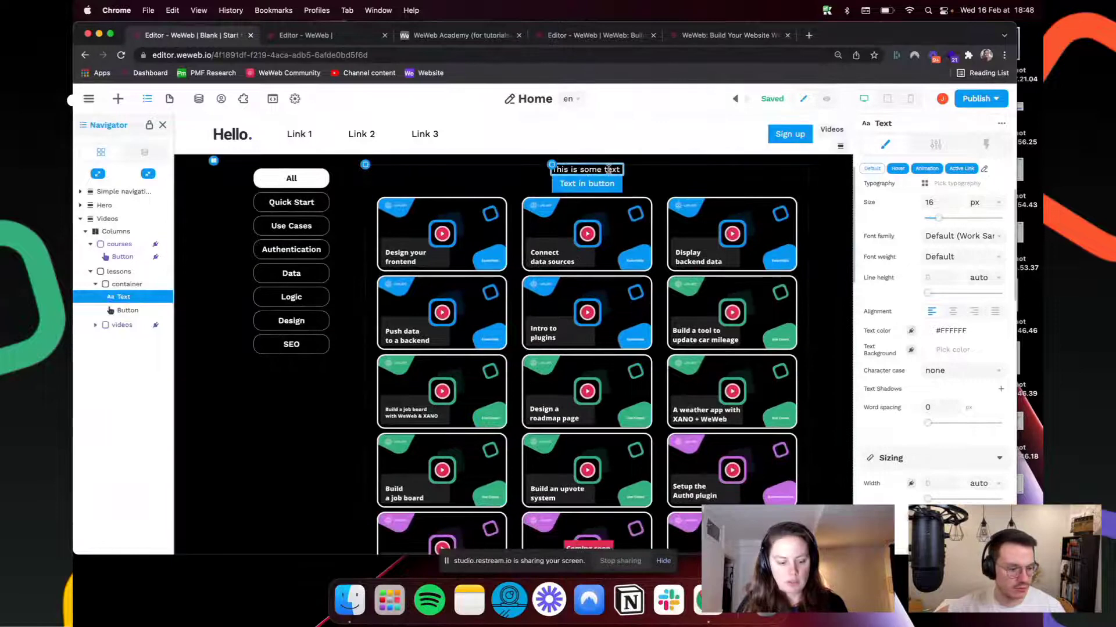
key(ctrl+v)
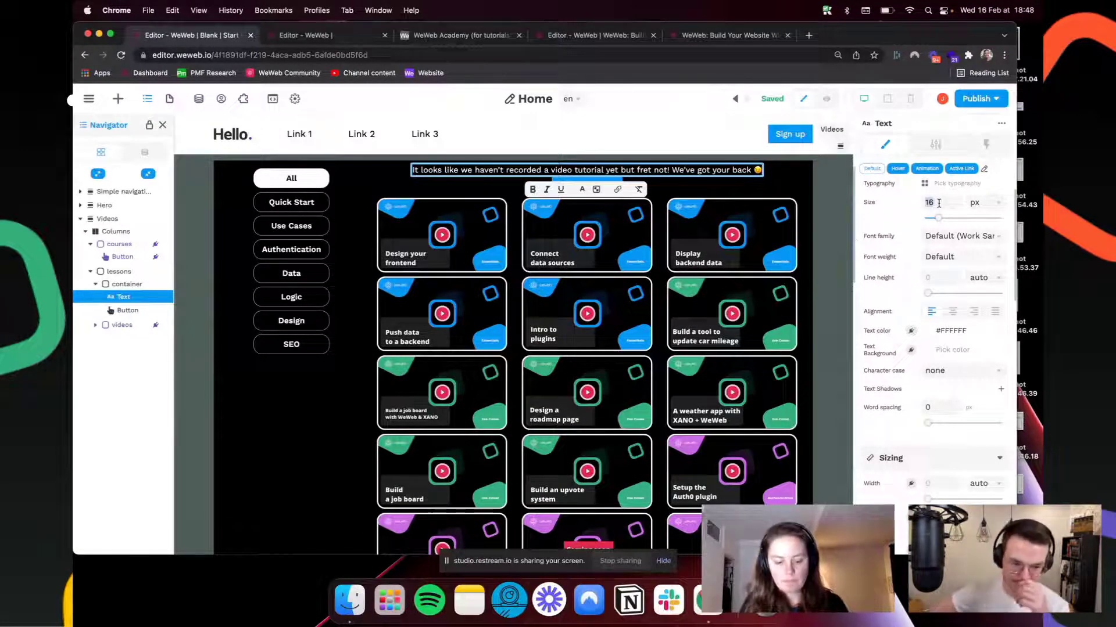
Step: Set the message text to 24 px size, 500 - Medium weight and centered alignment
text(14)
key(BackSpace)
key(BackSpace)
text(24)
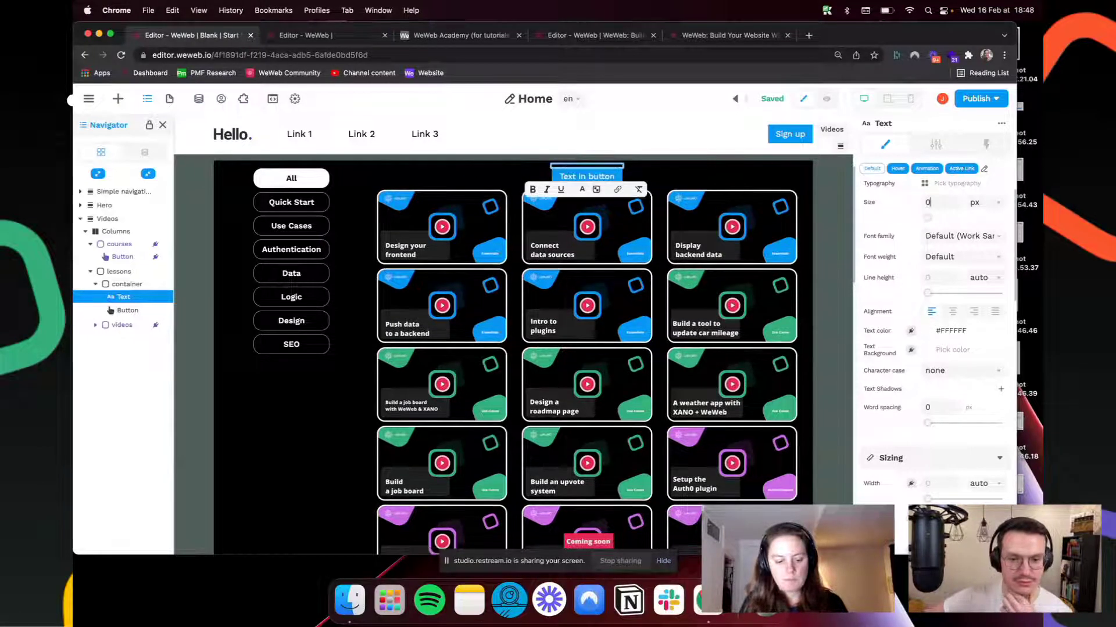
click(957, 262)
click(963, 366)
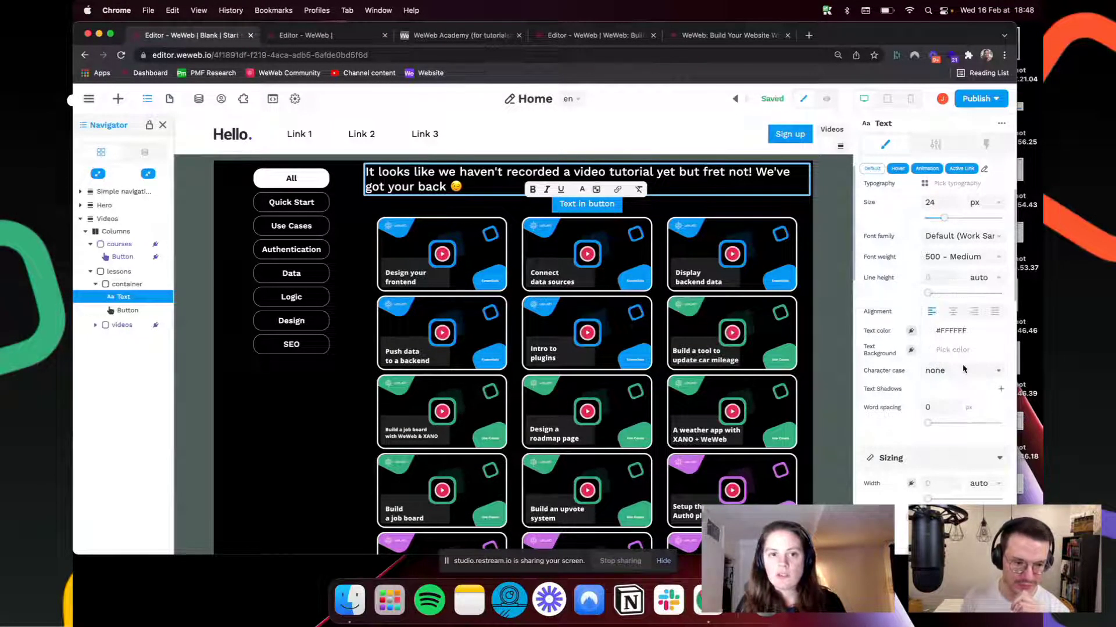
click(953, 313)
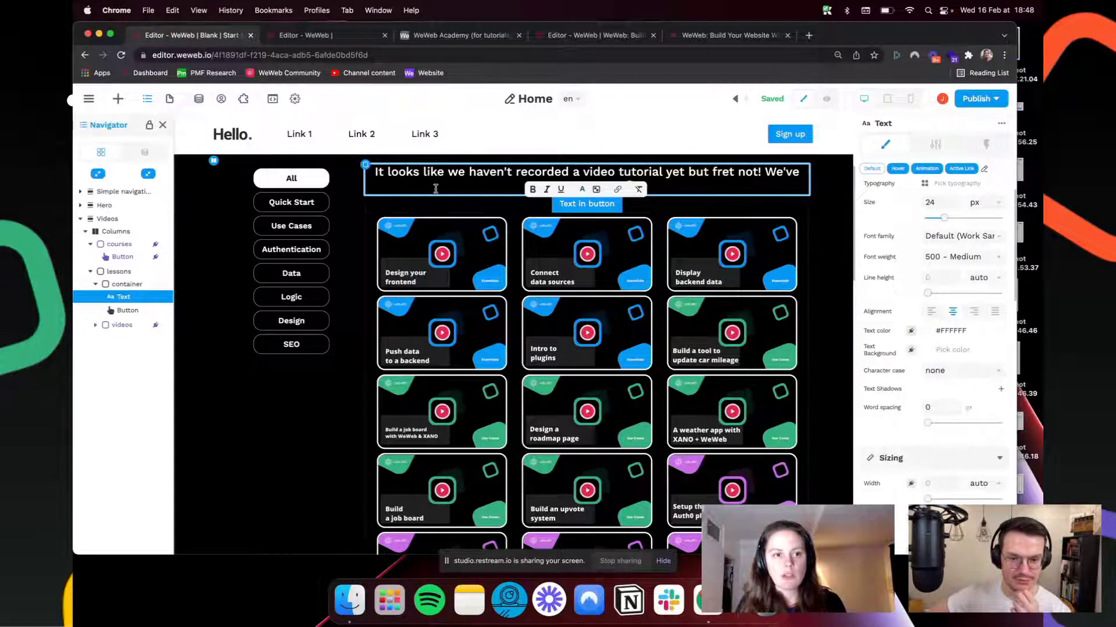
Step: Give the message container a white #FFFFFF background and remove the text color set on the message
click(123, 284)
scroll(898, 367, down, 5)
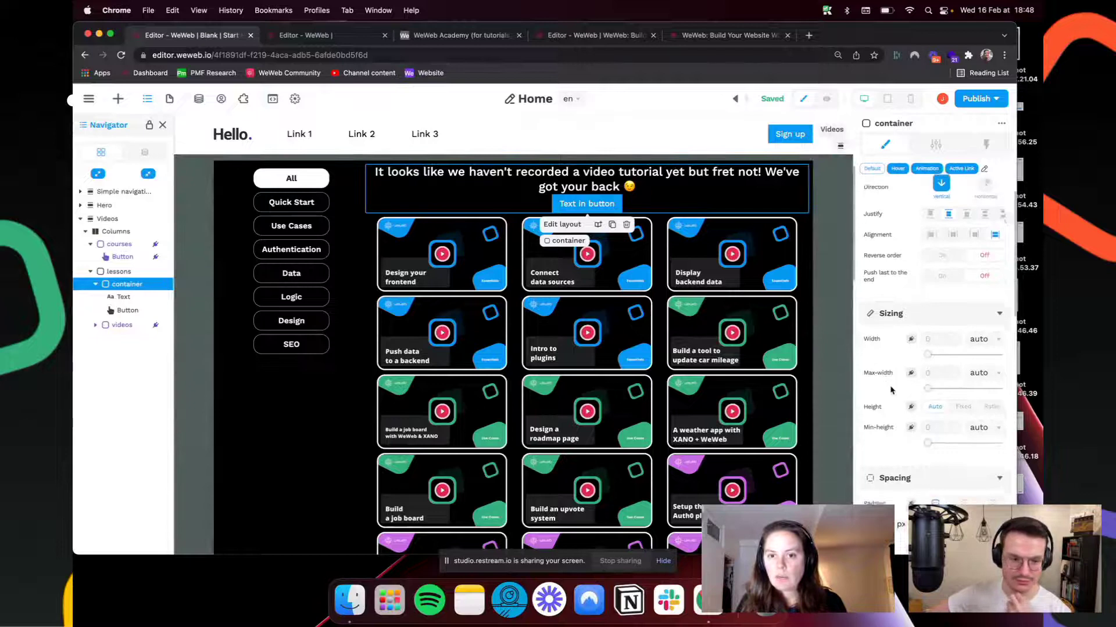
scroll(892, 389, down, 5)
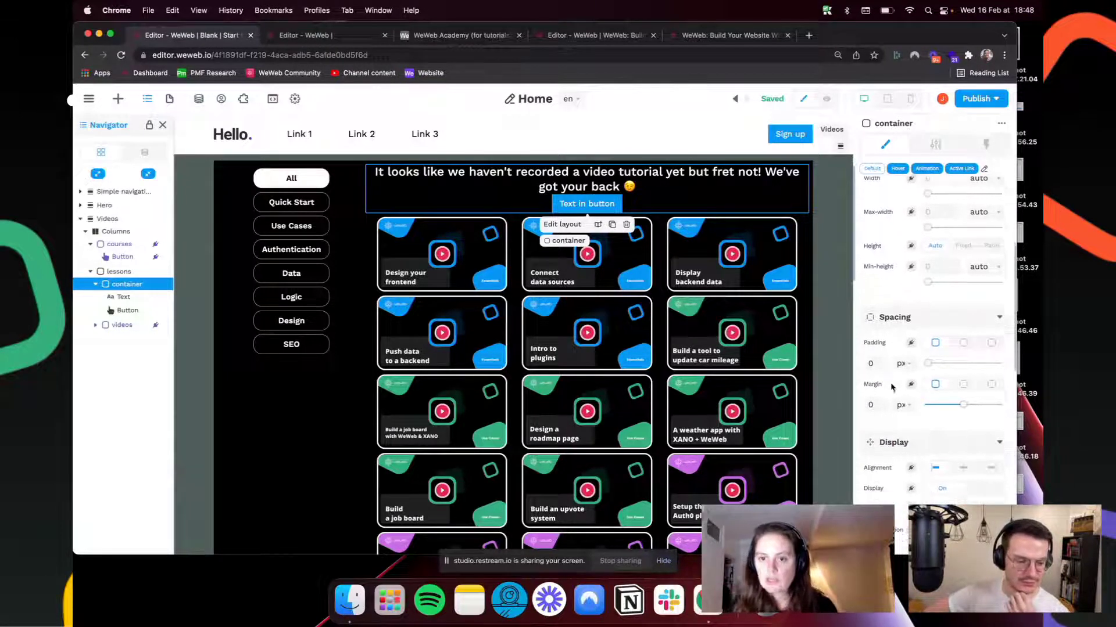
click(947, 366)
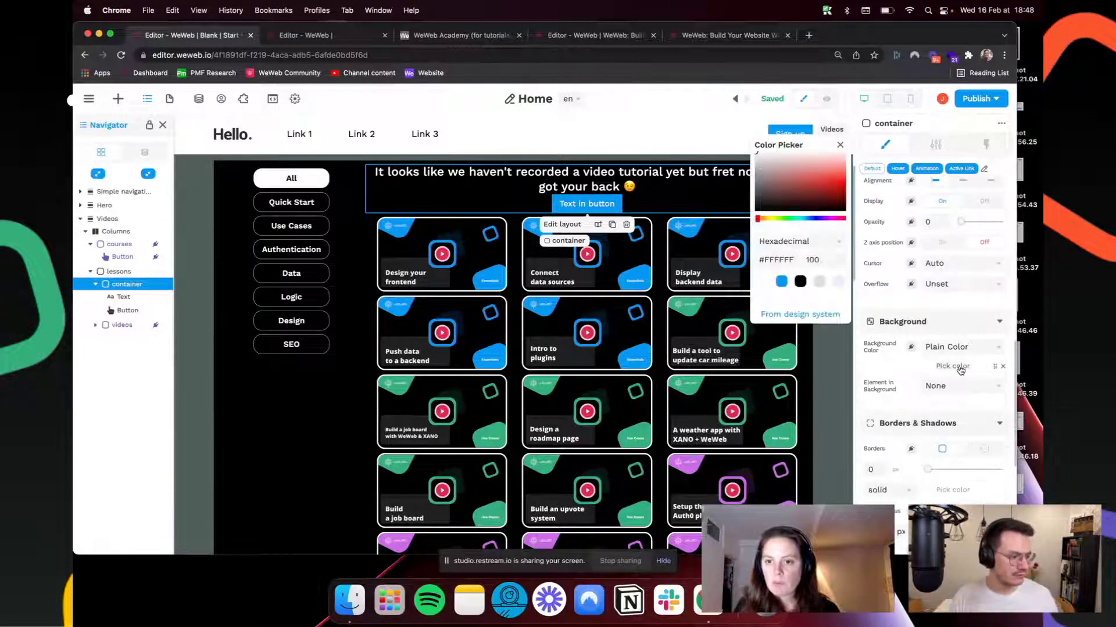
click(766, 283)
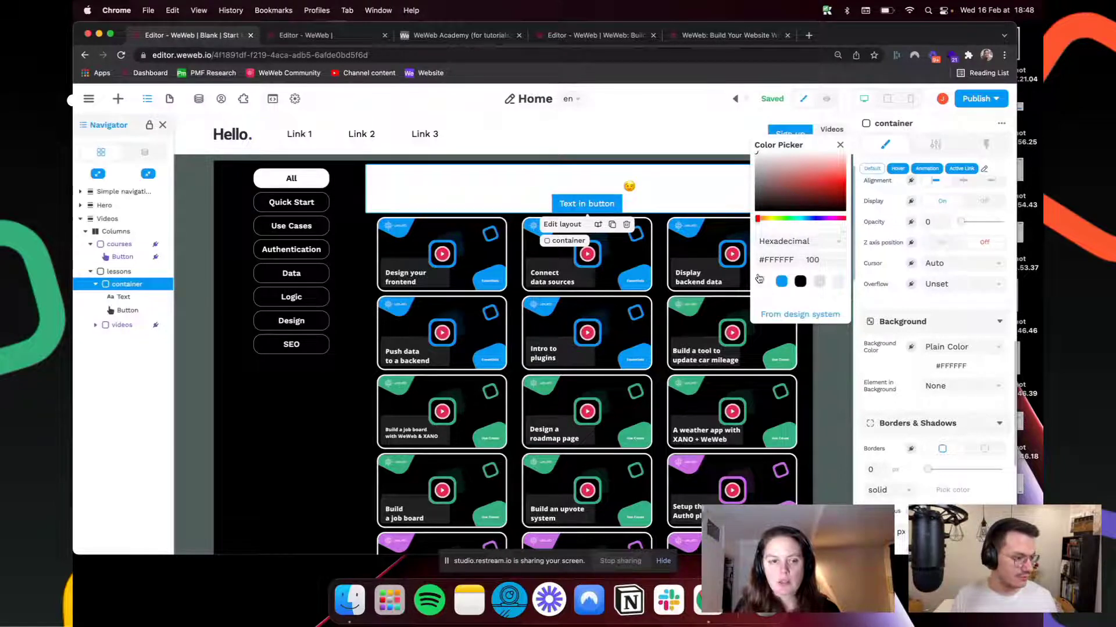
click(540, 183)
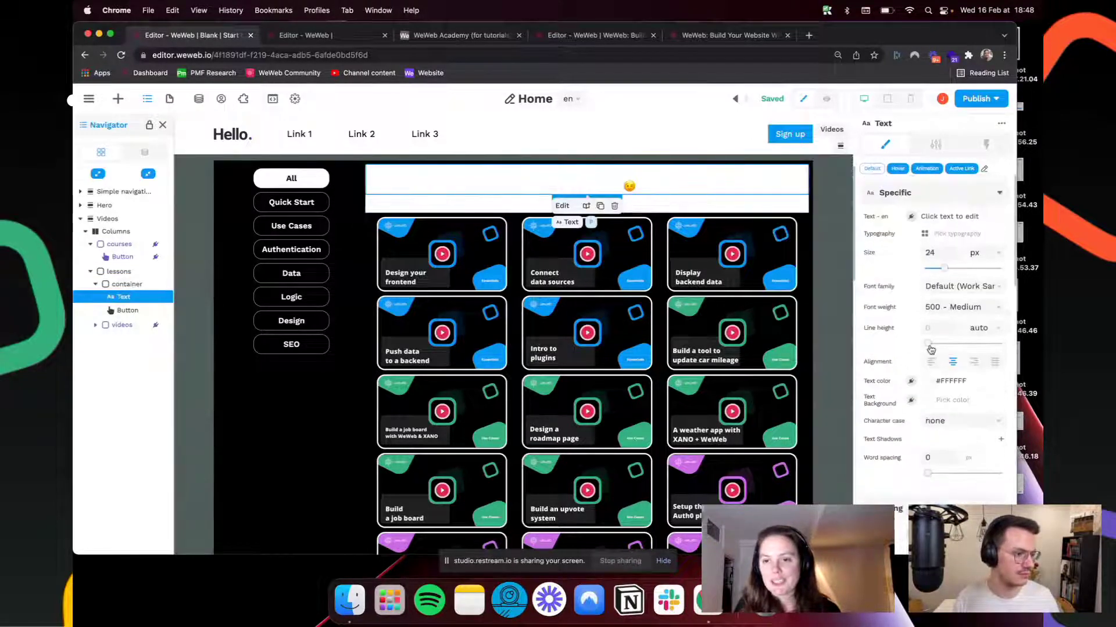
click(1003, 381)
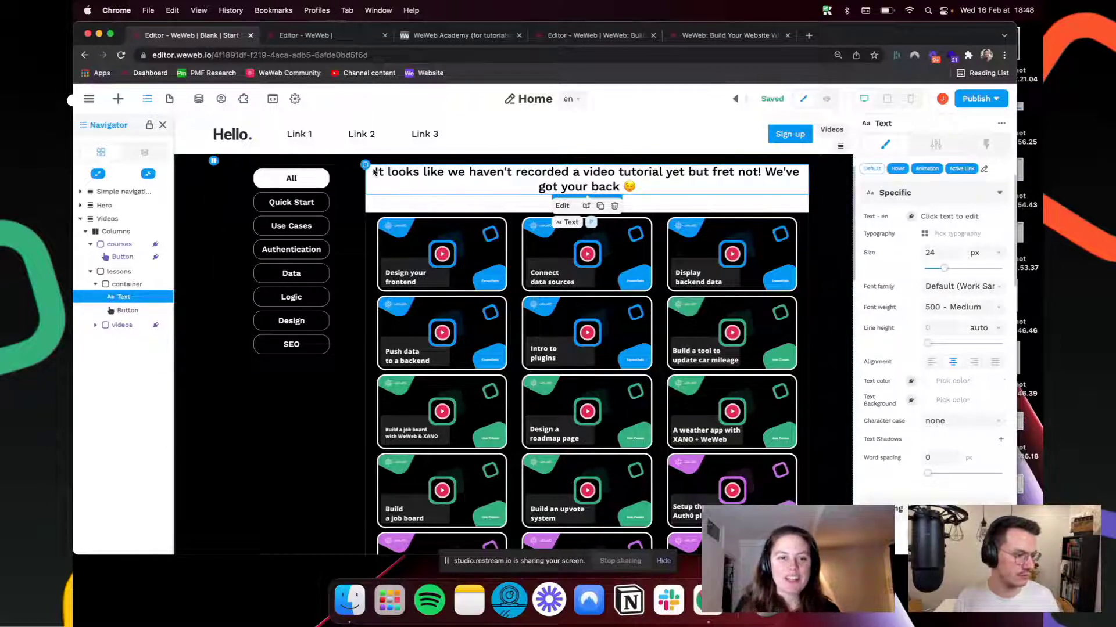
Step: Set the message container's padding to 24 px on all sides and its corner radius to 16 px
click(132, 285)
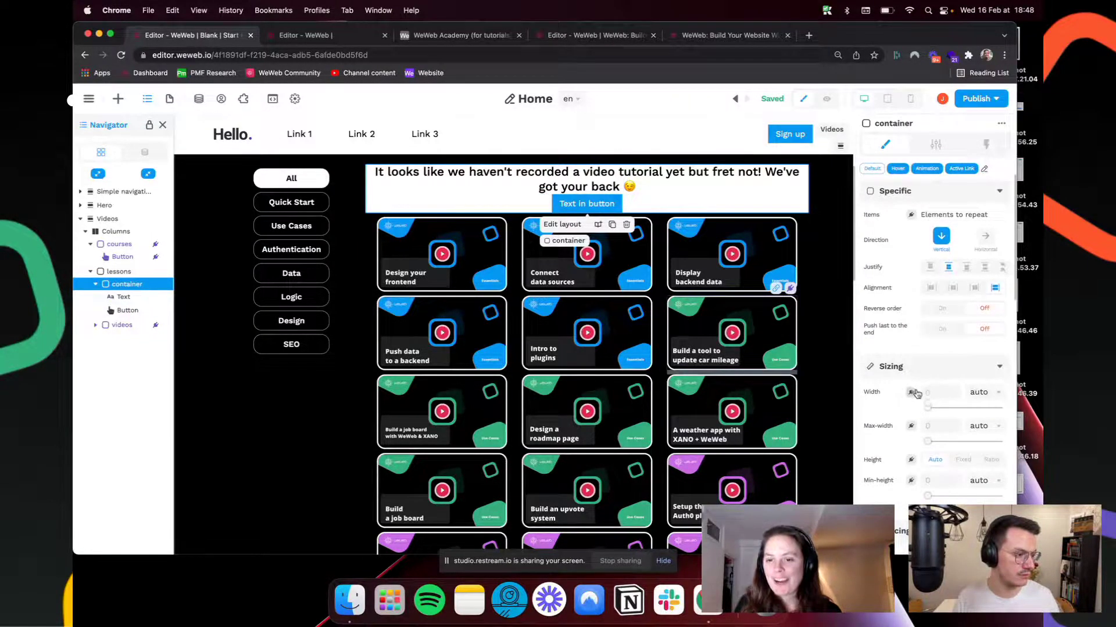
scroll(915, 393, down, 8)
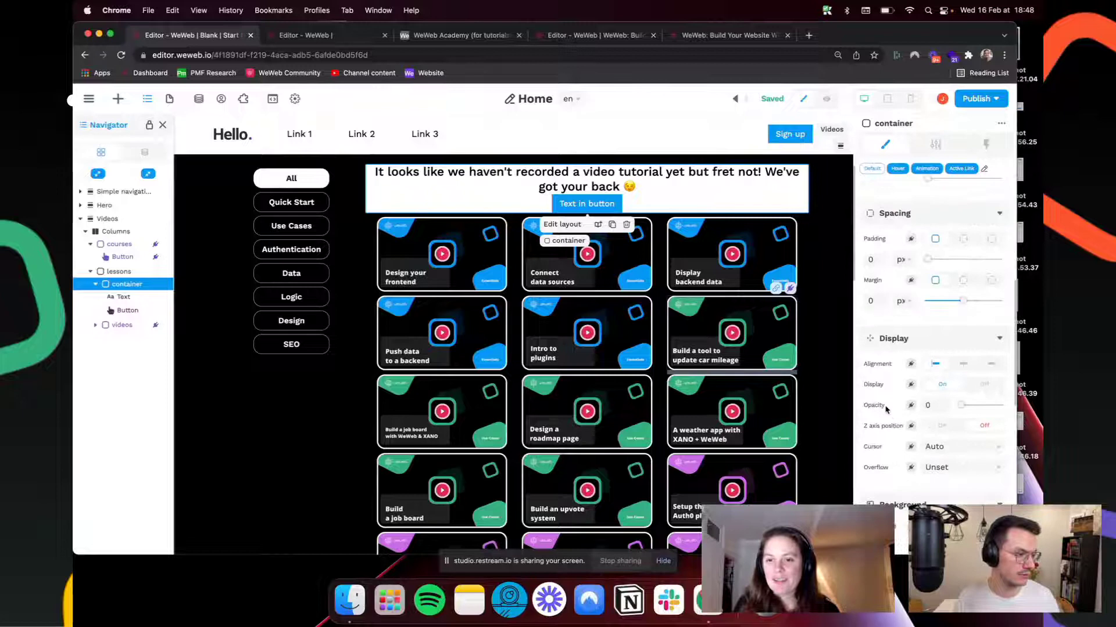
click(872, 258)
text(40)
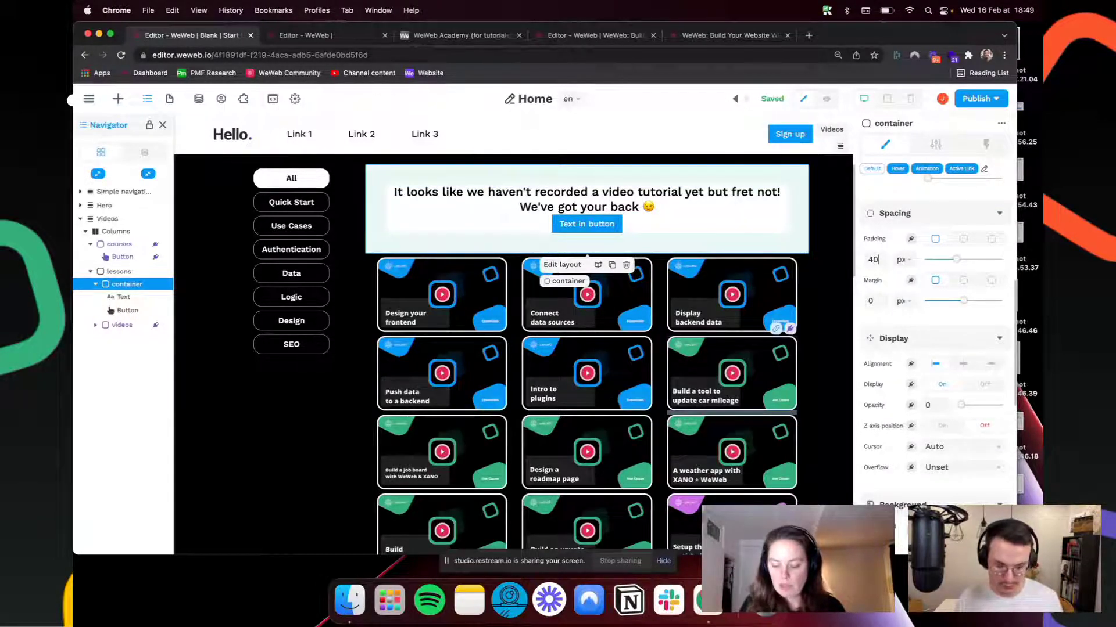
key(BackSpace)
key(BackSpace)
text(24)
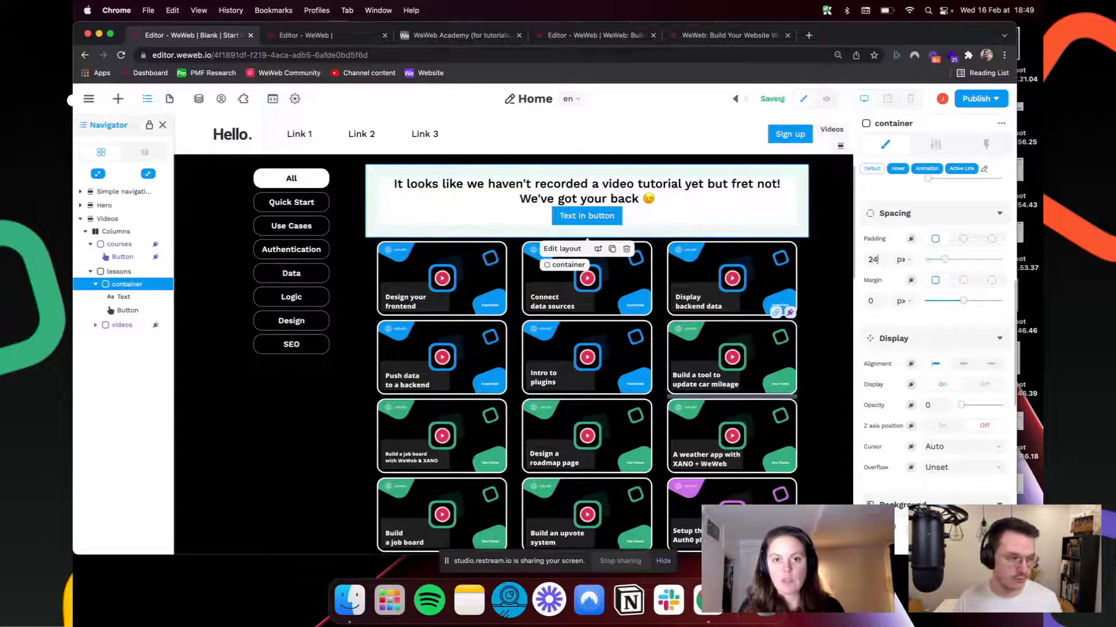
scroll(914, 372, down, 5)
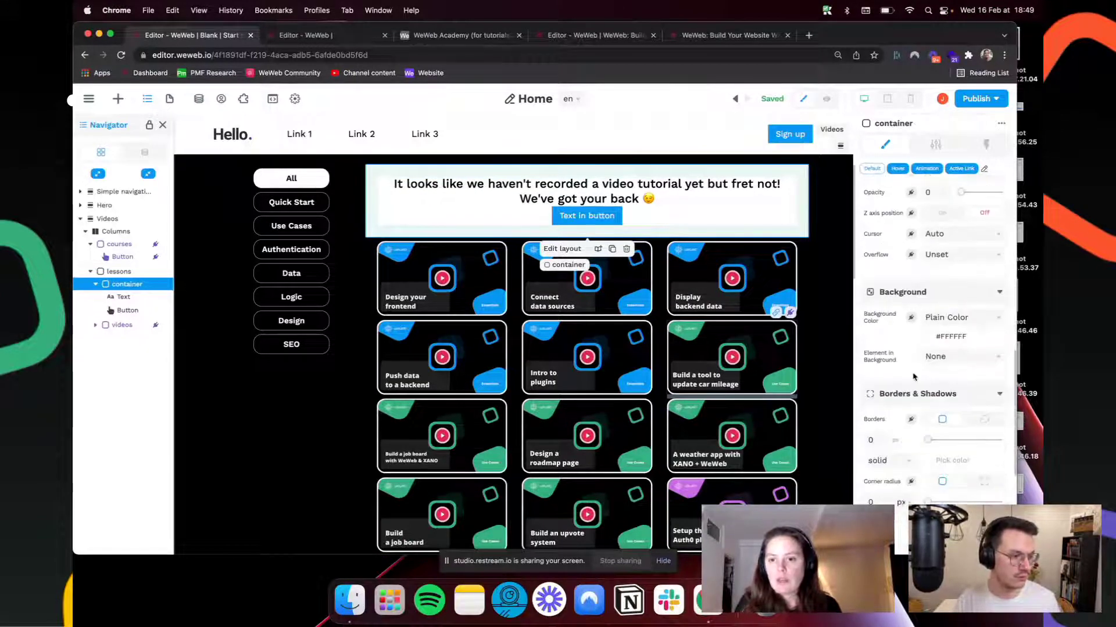
scroll(895, 430, down, 2)
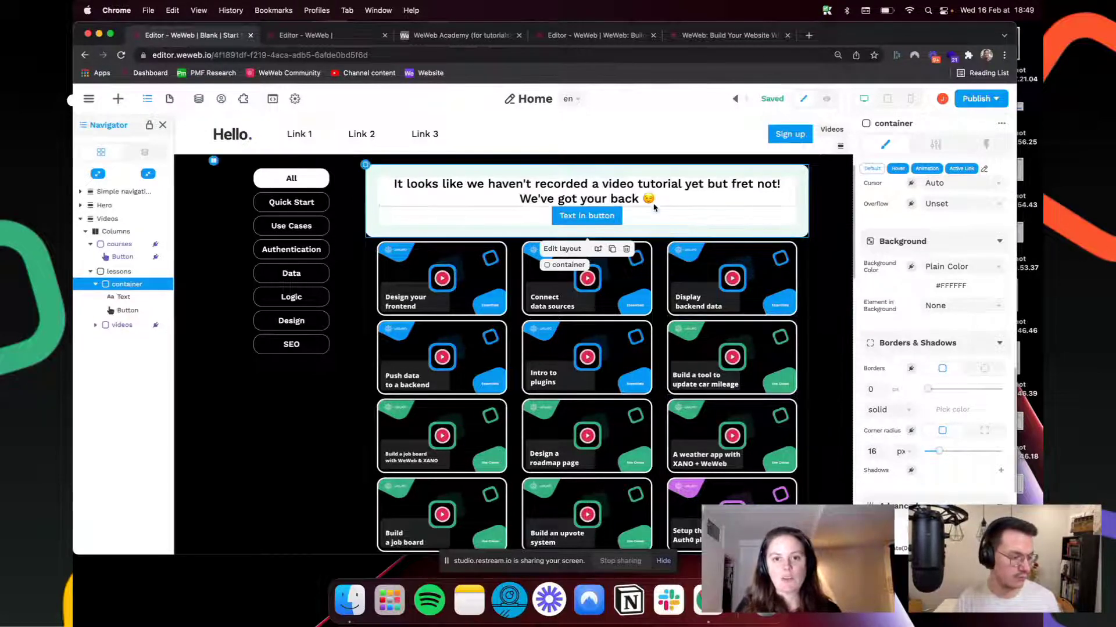
Step: Give the button below the message a top margin of 24 px, using individual margins per side
click(641, 224)
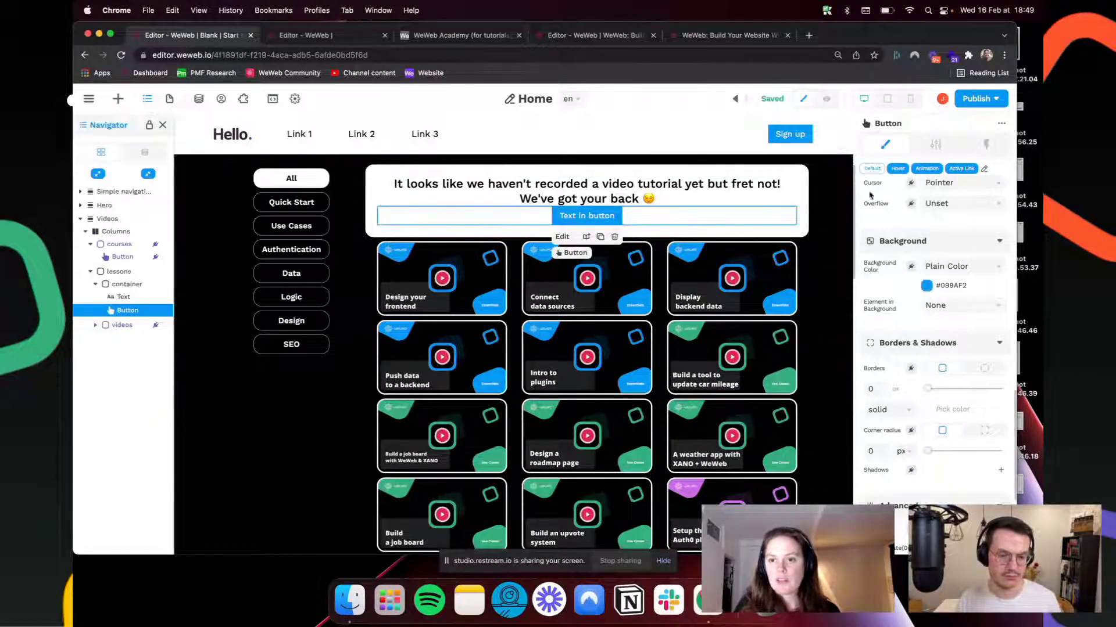
click(934, 145)
click(885, 145)
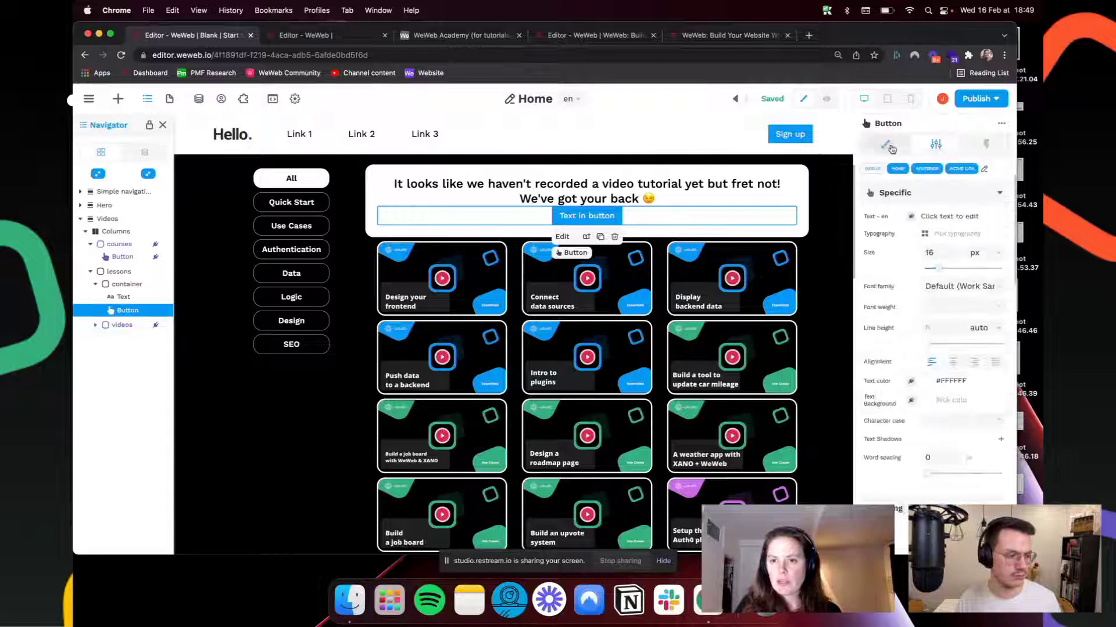
scroll(903, 408, down, 10)
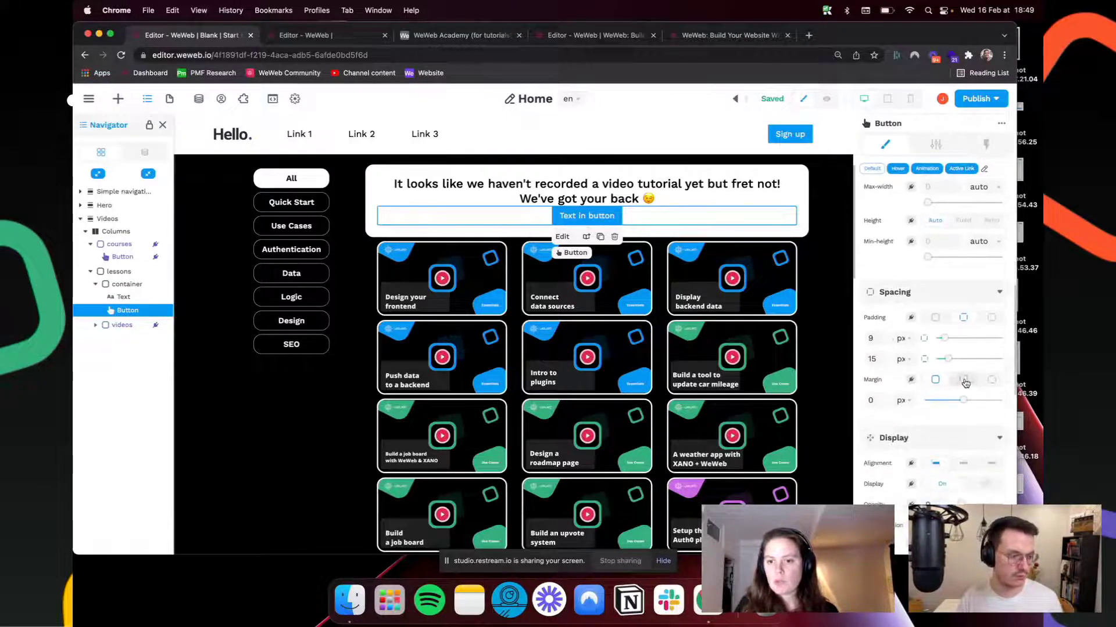
click(963, 379)
click(991, 380)
click(877, 401)
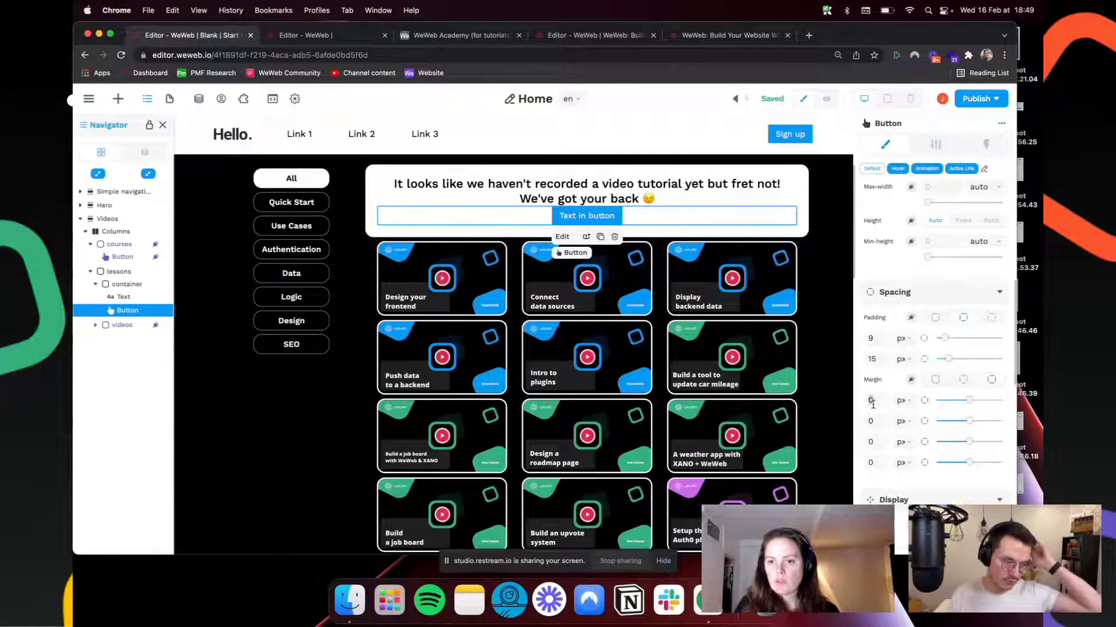
text(16)
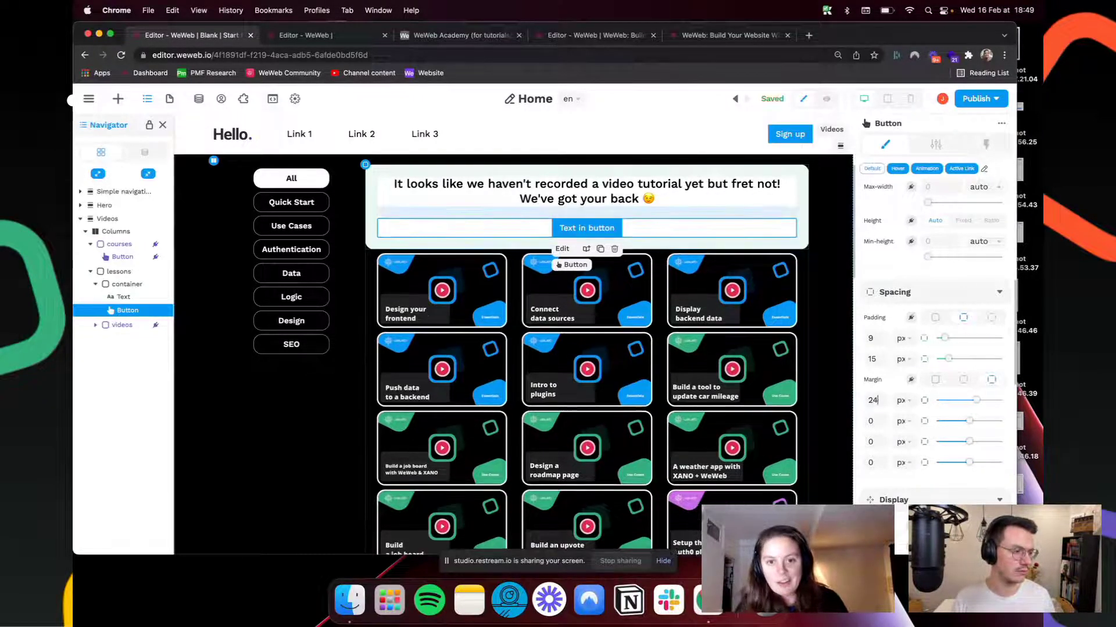
Step: Change the button's label to "Ask the Community" and set its corner radius to 16 px
click(691, 201)
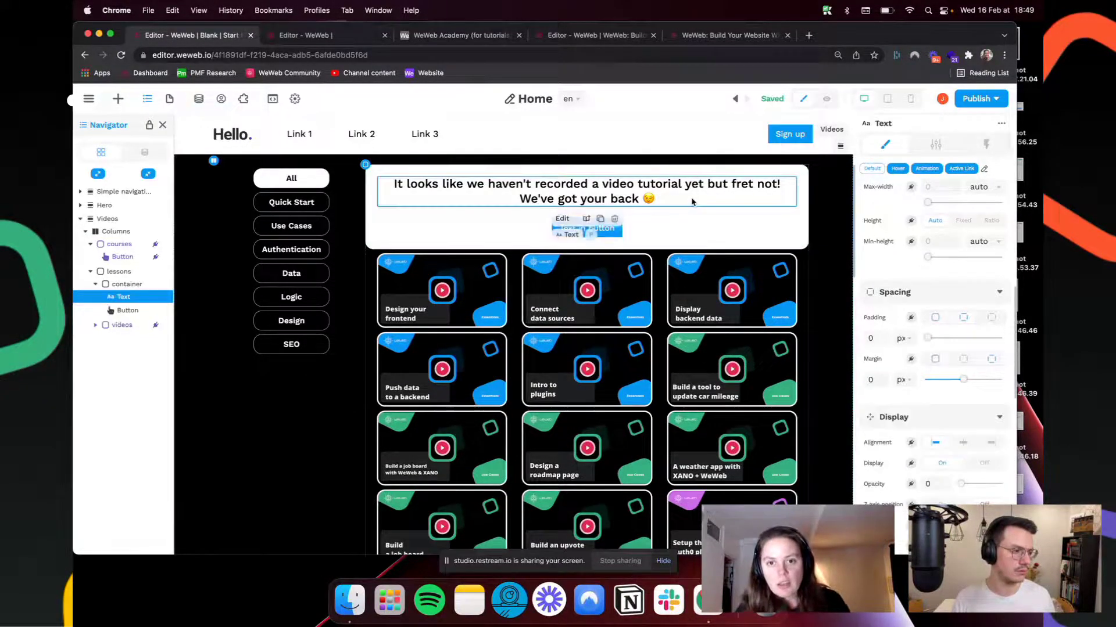
click(612, 231)
double_click(608, 232)
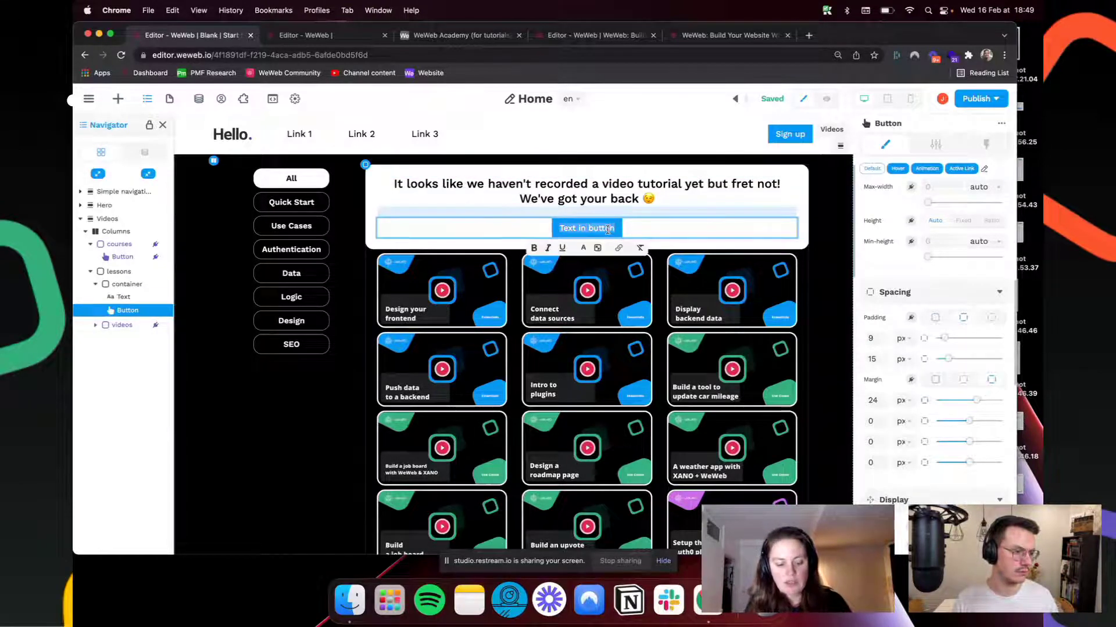
text(Ask the )
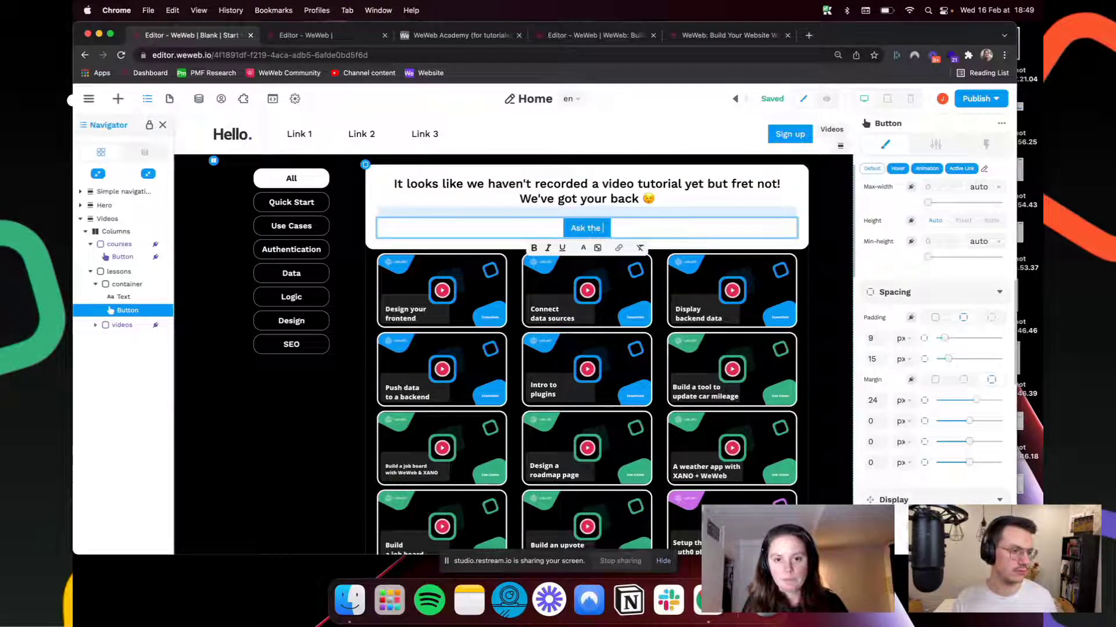
text(Community)
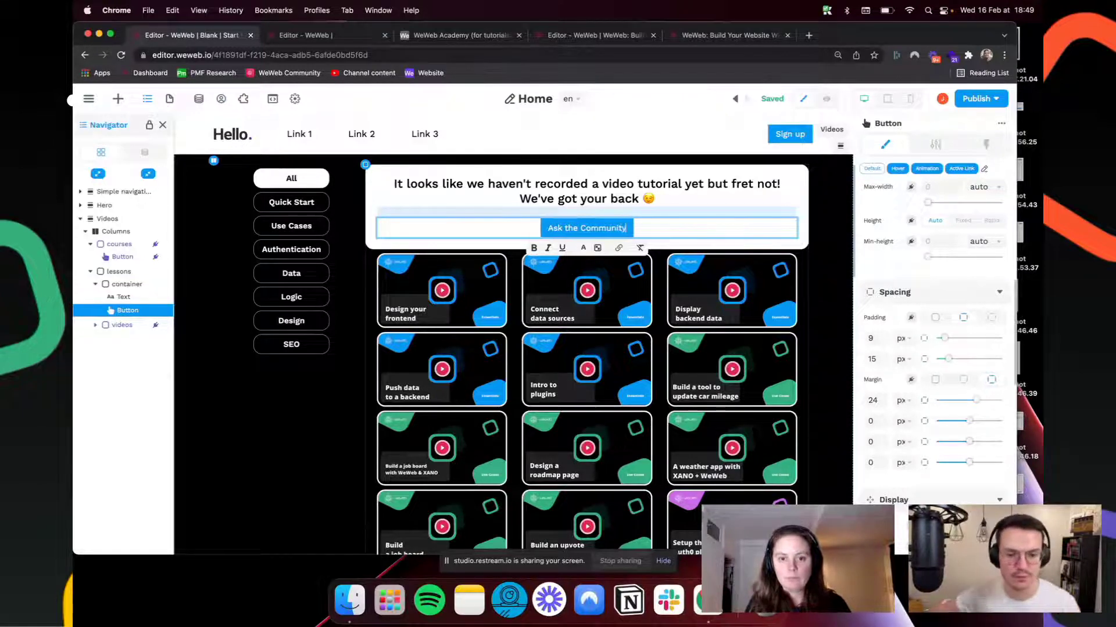
click(663, 231)
scroll(882, 443, down, 5)
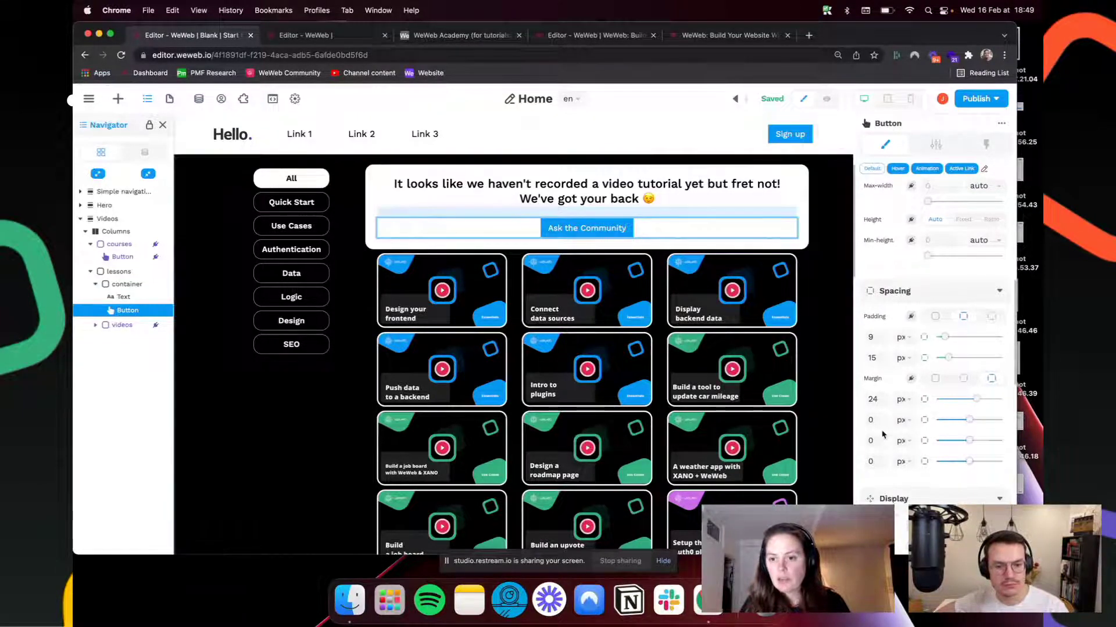
scroll(883, 473, down, 3)
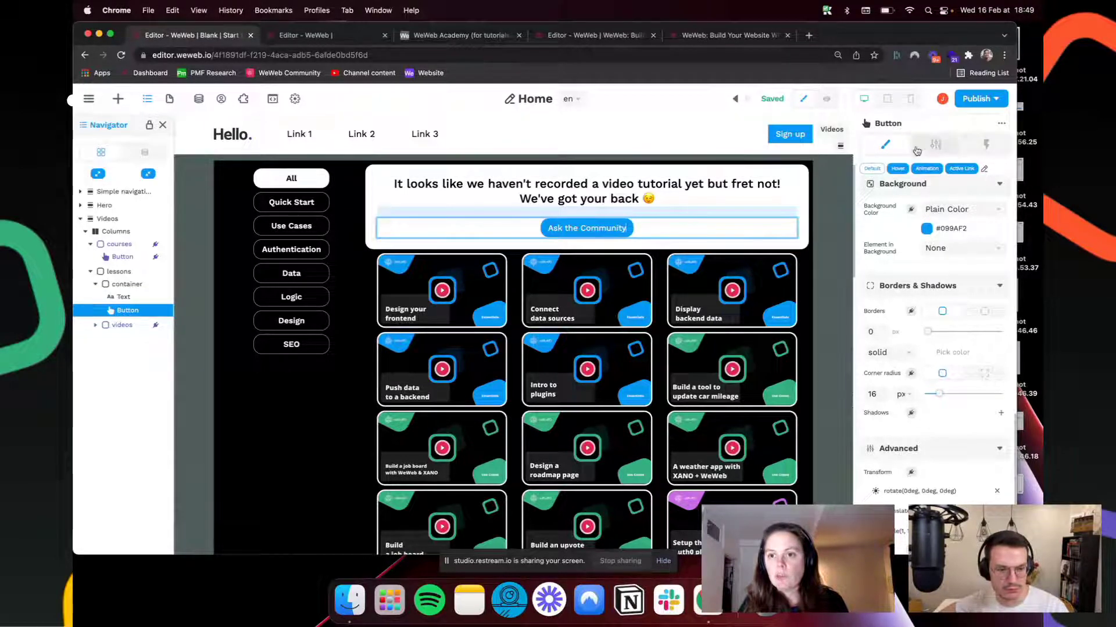
Step: Link the Ask the Community button to a URL, using the community.weweb.io address copied from a new browser tab
click(935, 144)
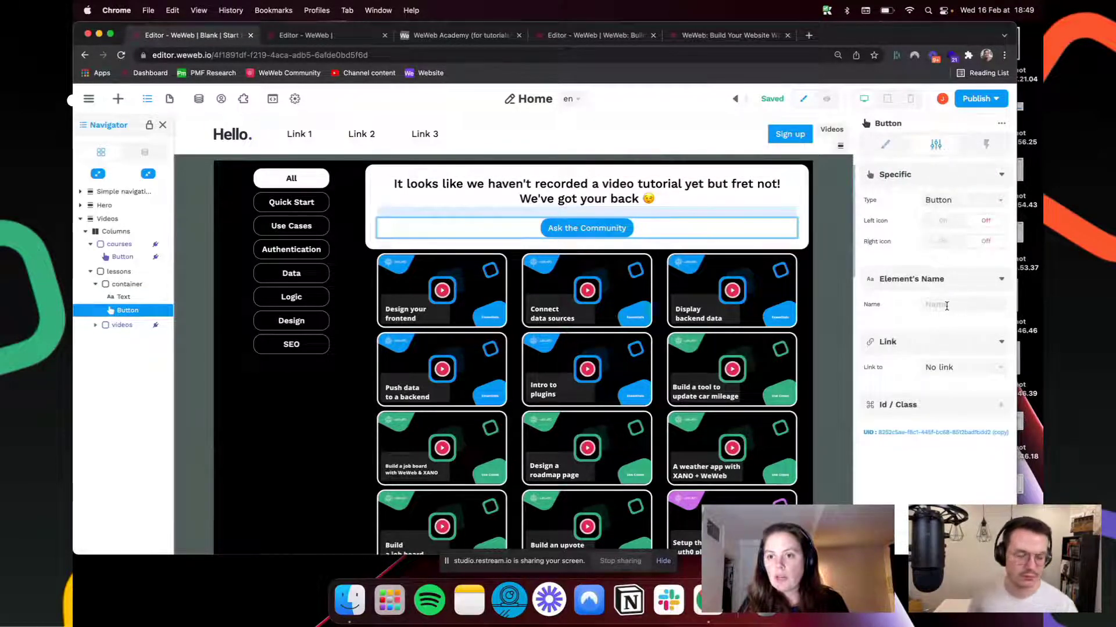
click(949, 374)
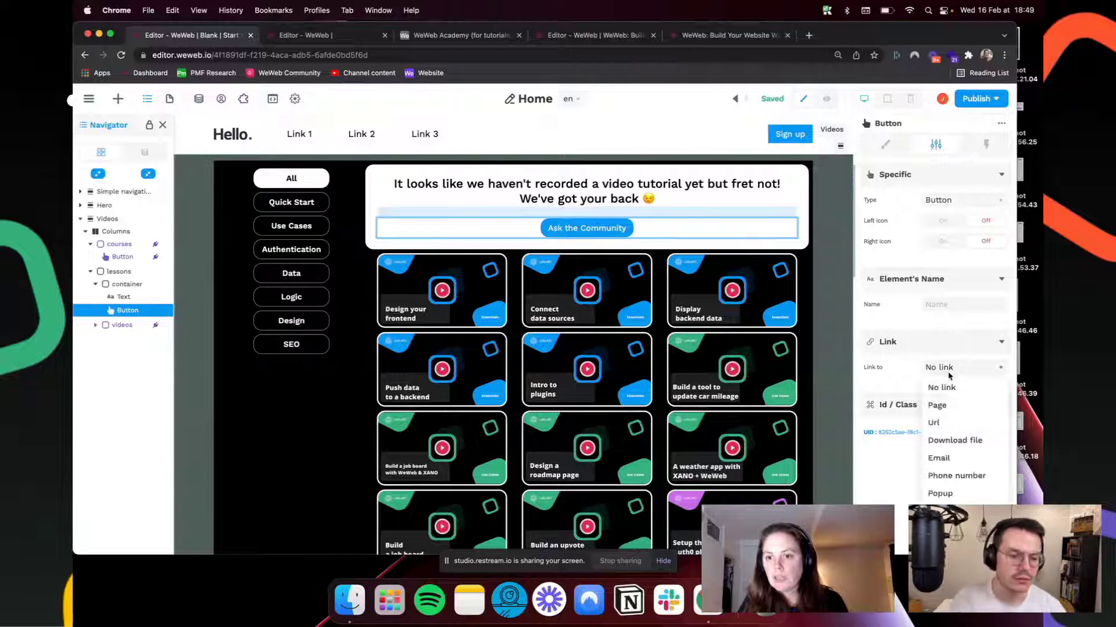
click(946, 423)
click(755, 36)
click(808, 36)
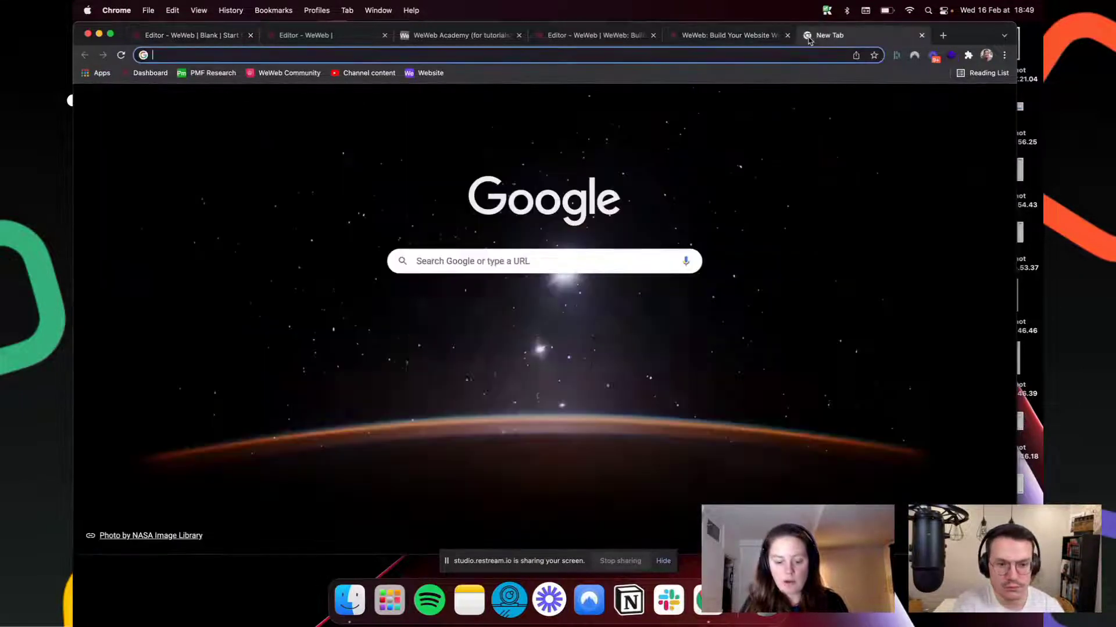
text(comm)
key(super+a)
key(super+c)
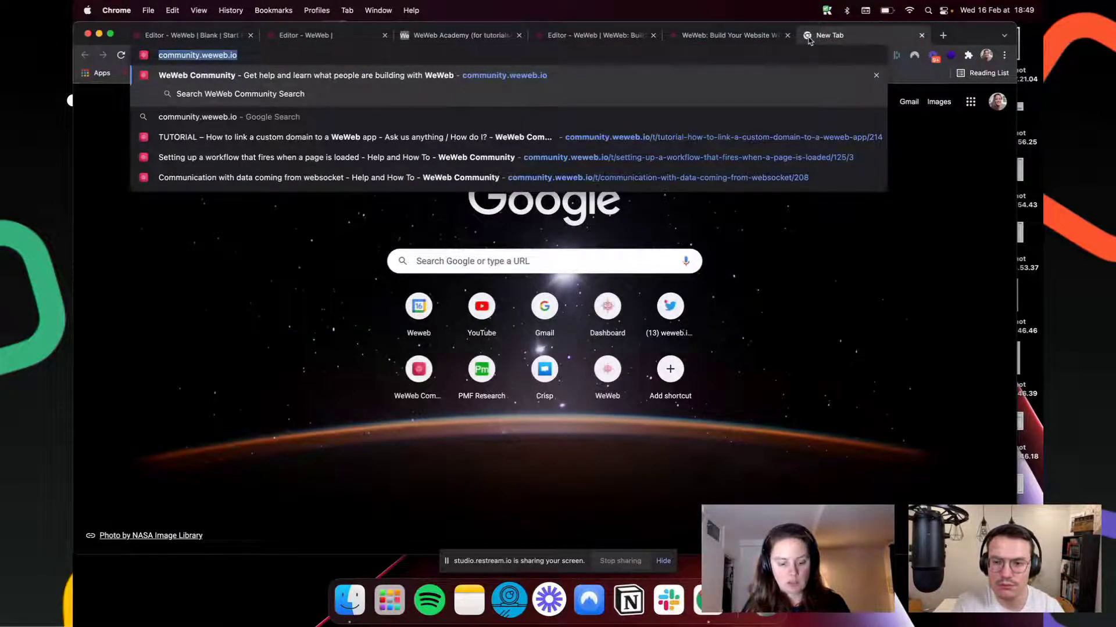
click(224, 45)
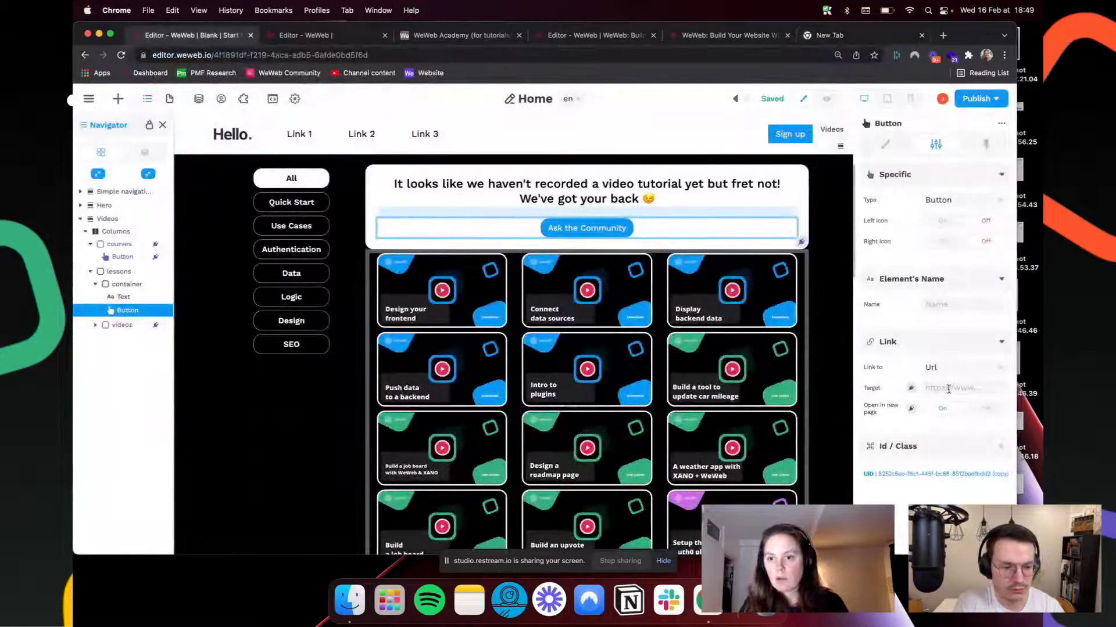
key(super+v)
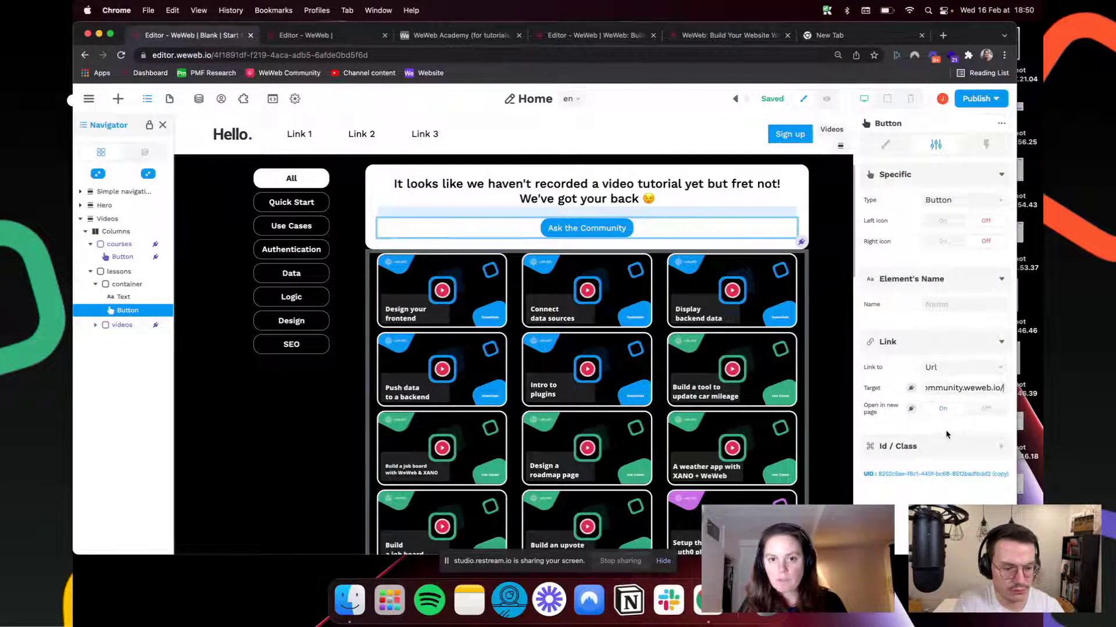
Step: Rename the message container above the videos to "no results" and collapse it in the element tree
click(387, 174)
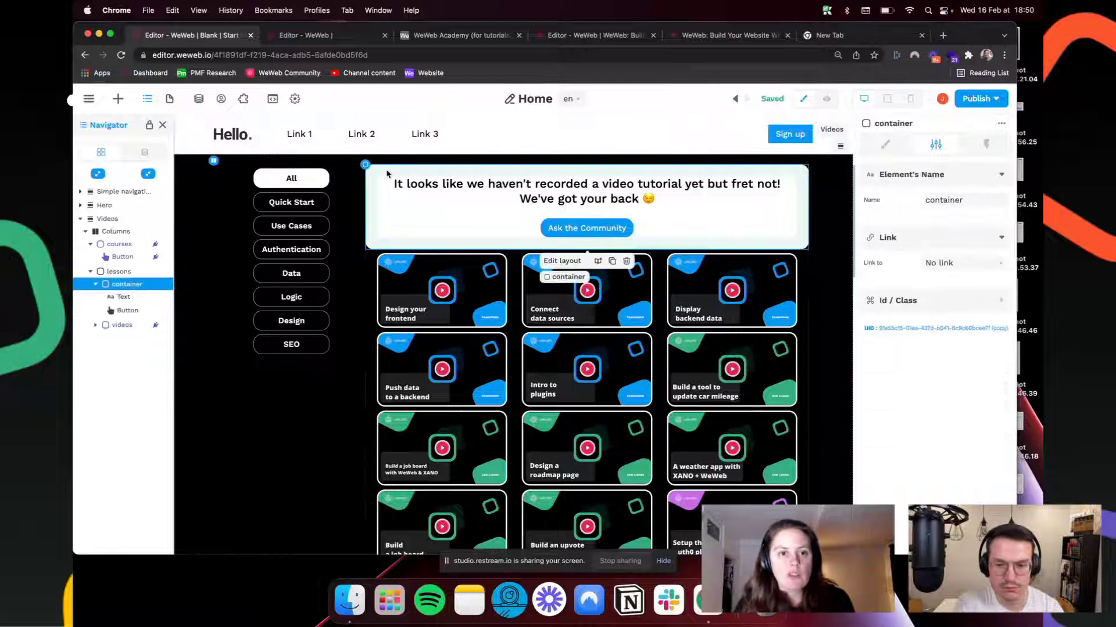
double_click(944, 200)
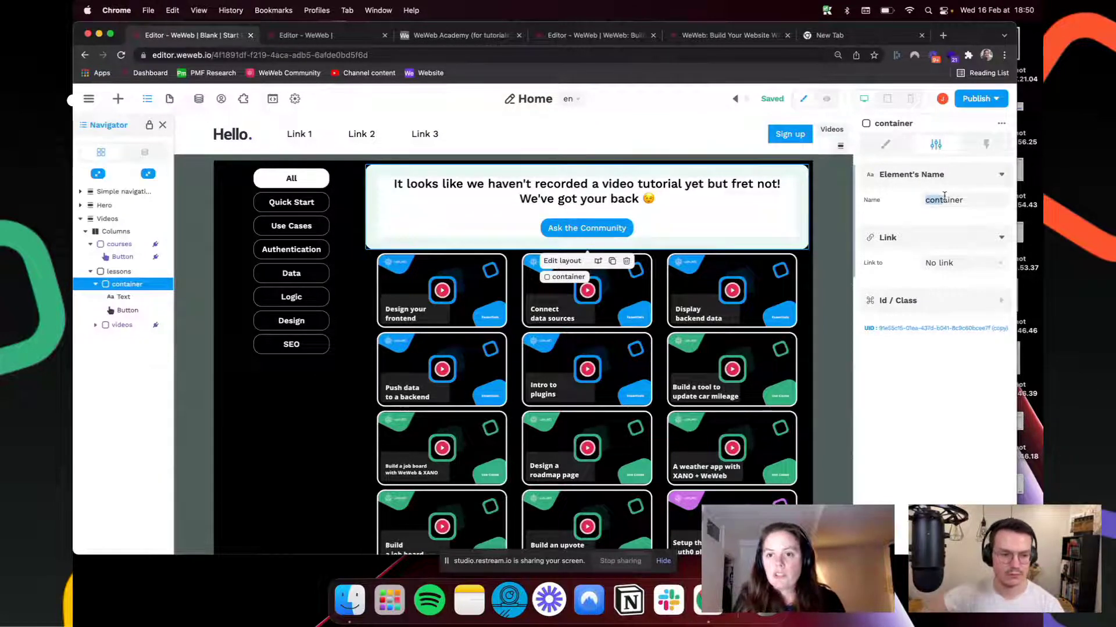
text(no results)
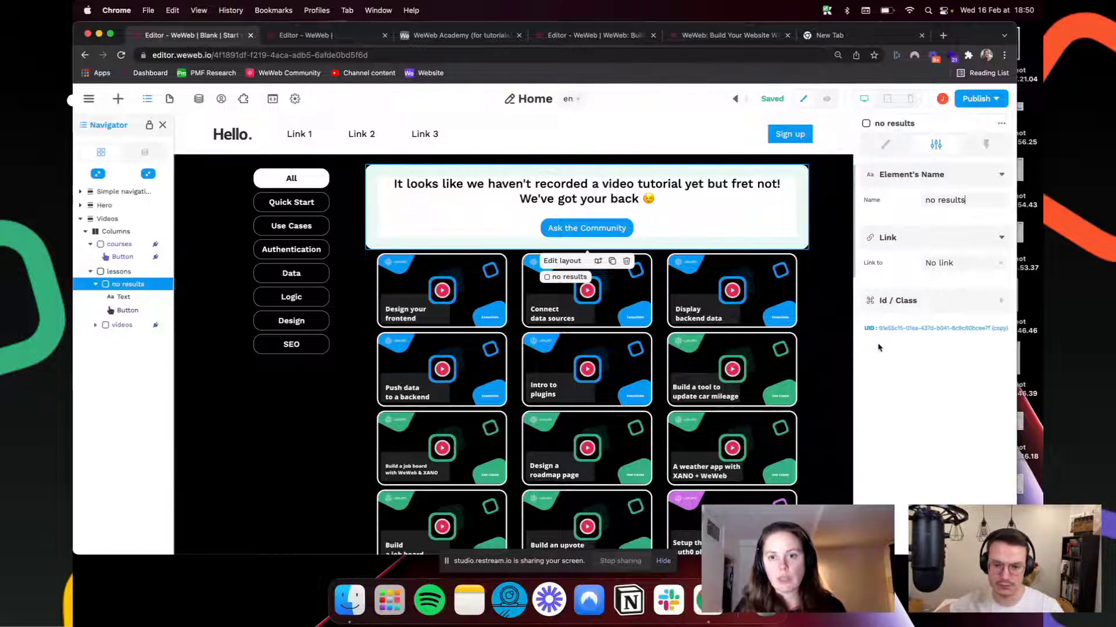
scroll(378, 366, up, 3)
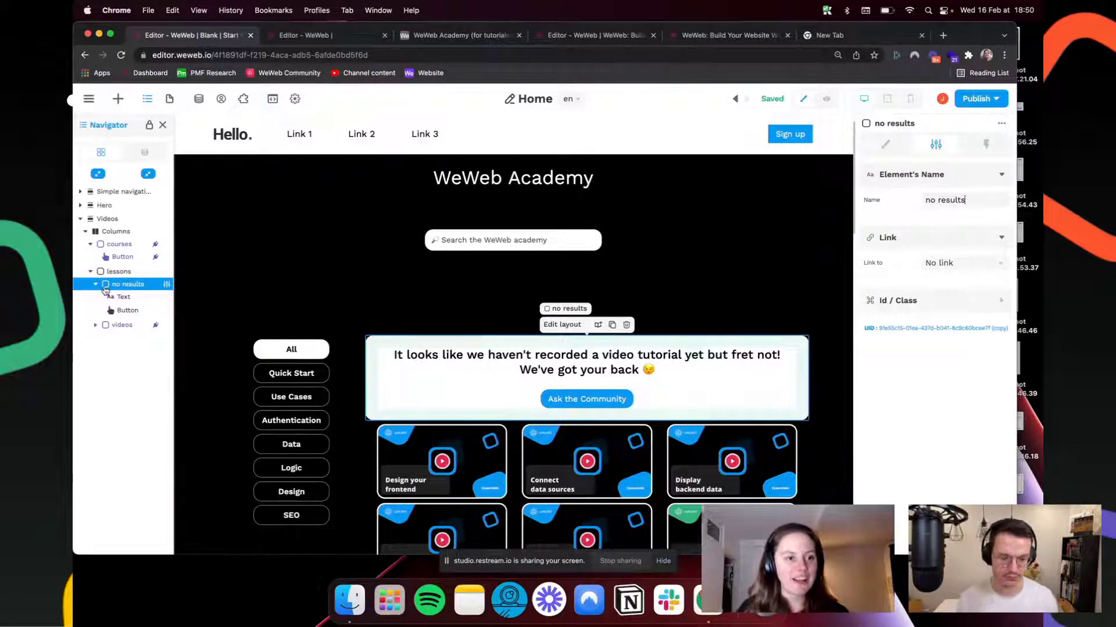
click(97, 284)
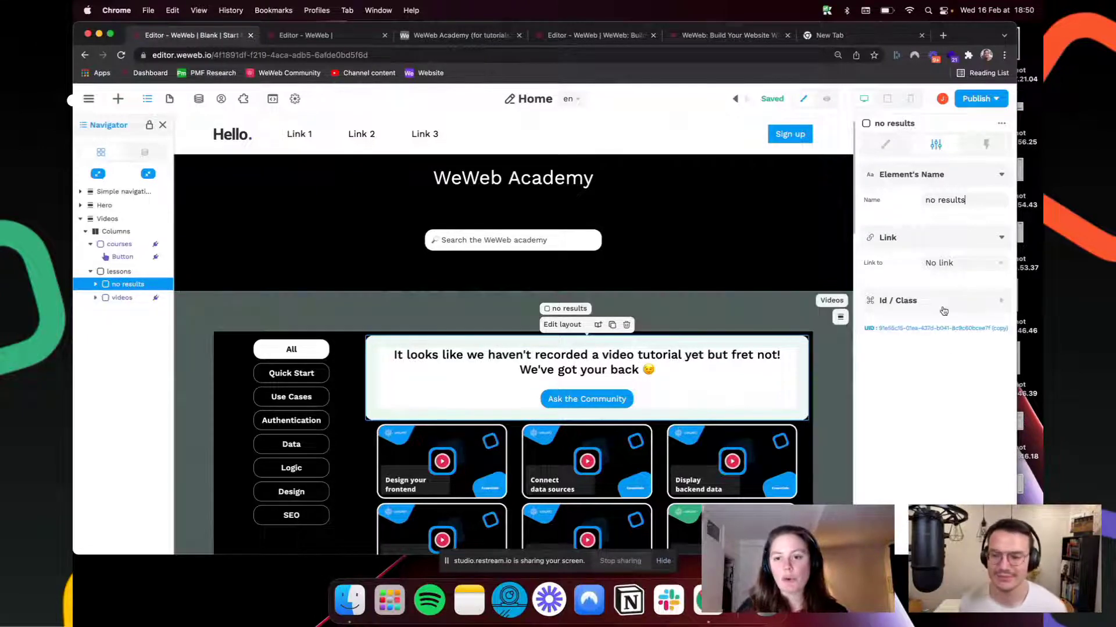
Step: Switch the no results container's Display setting to a formula binding
click(886, 144)
scroll(904, 445, down, 10)
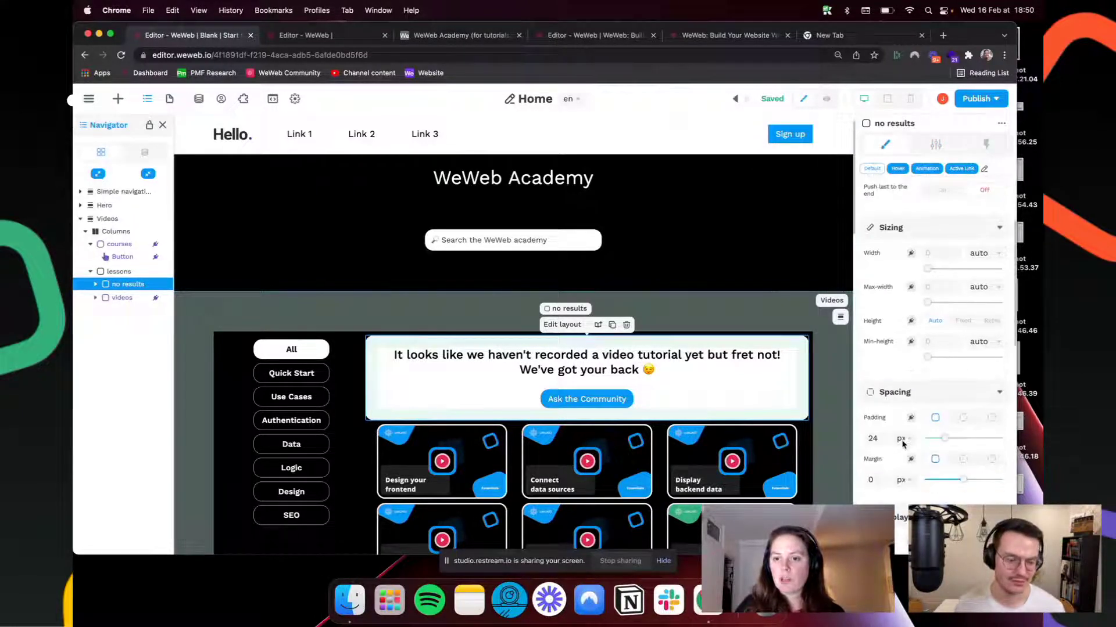
scroll(903, 444, down, 2)
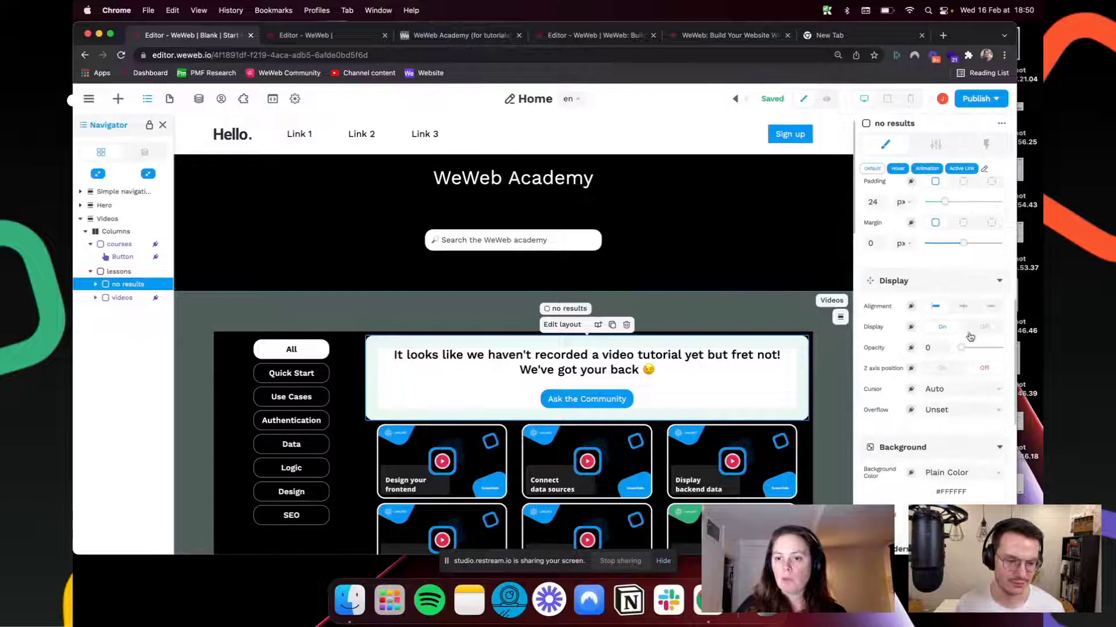
click(983, 330)
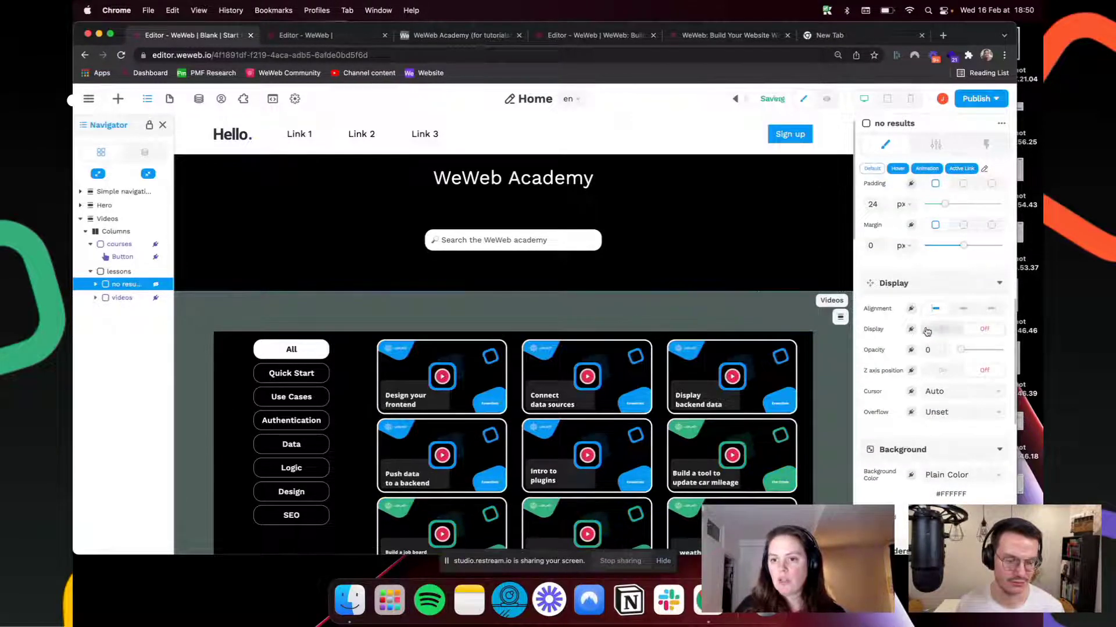
click(910, 330)
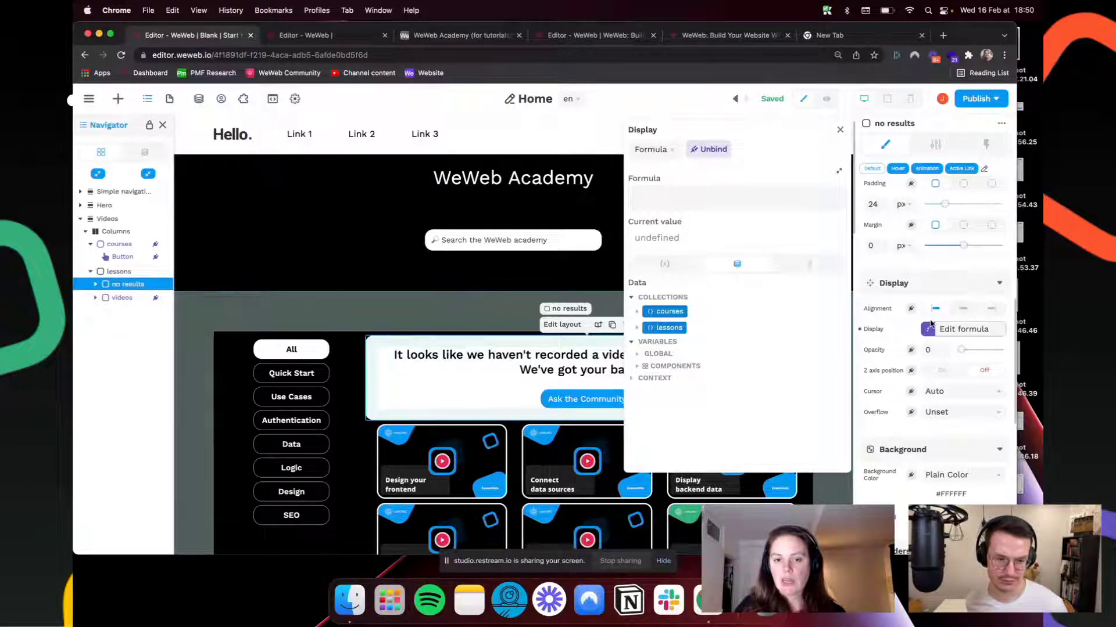
click(641, 329)
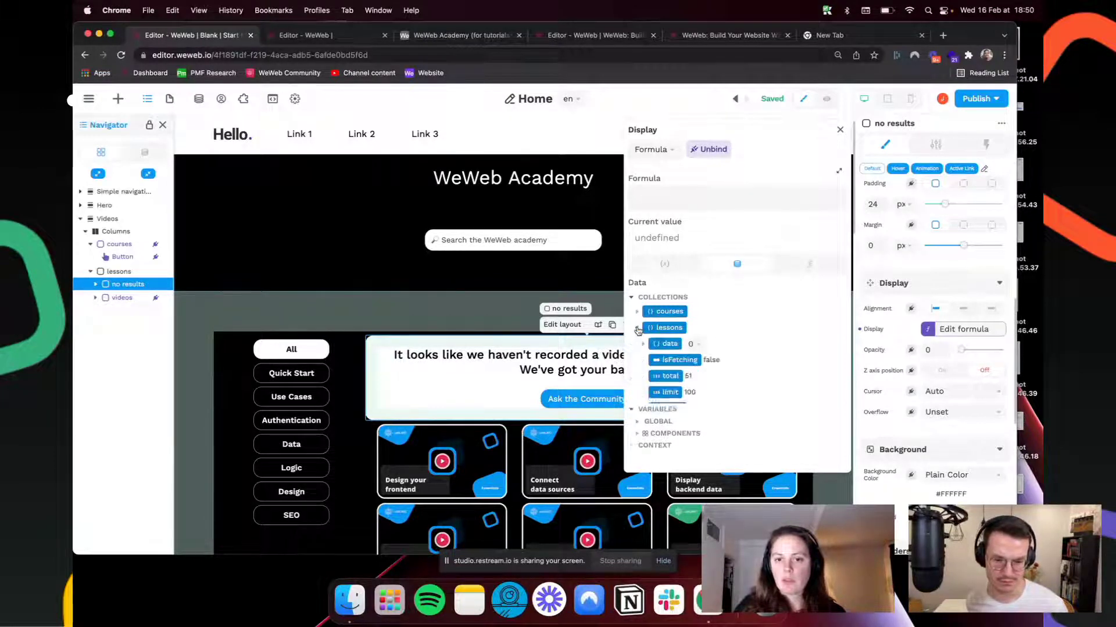
click(643, 344)
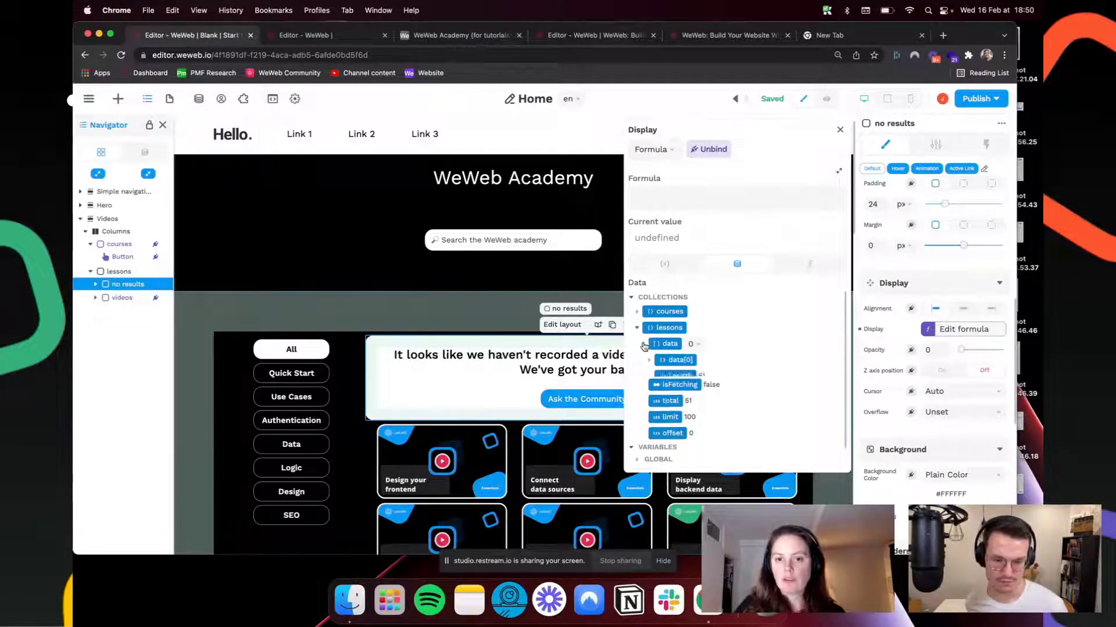
click(679, 360)
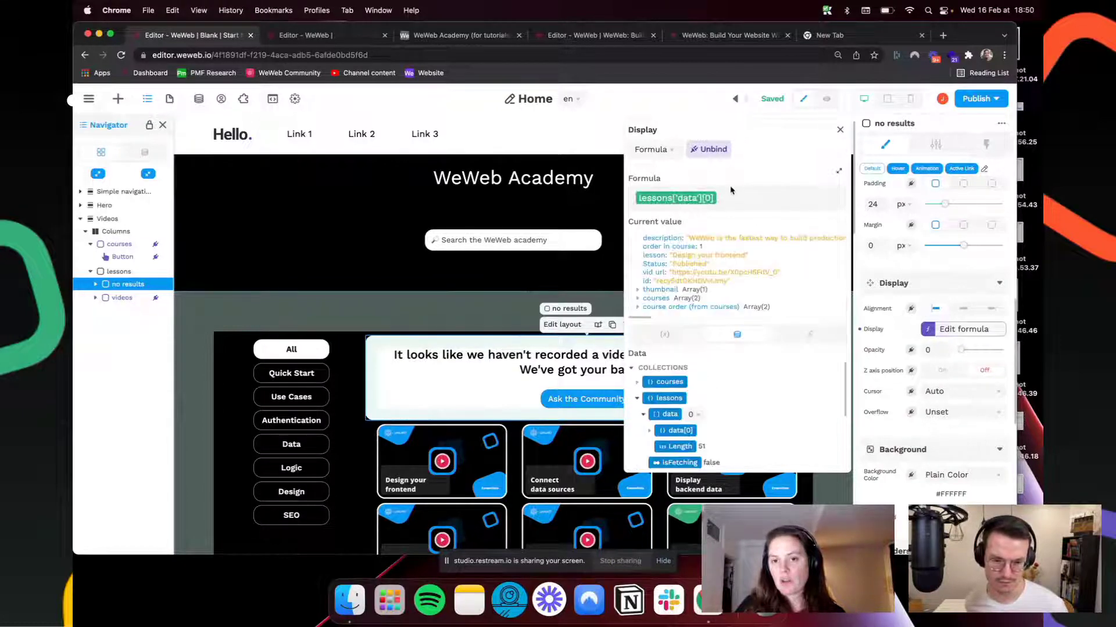
drag(689, 196, 618, 192)
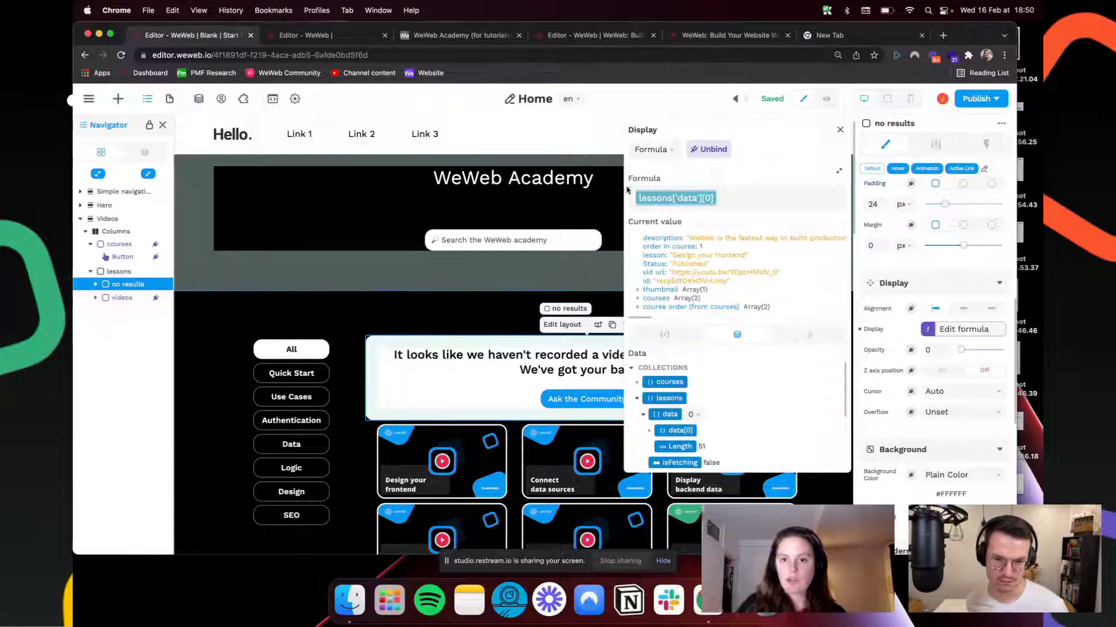
key(BackSpace)
Step: Start the Display formula with an if function whose condition is lessons['data'][0] = undefined
click(810, 264)
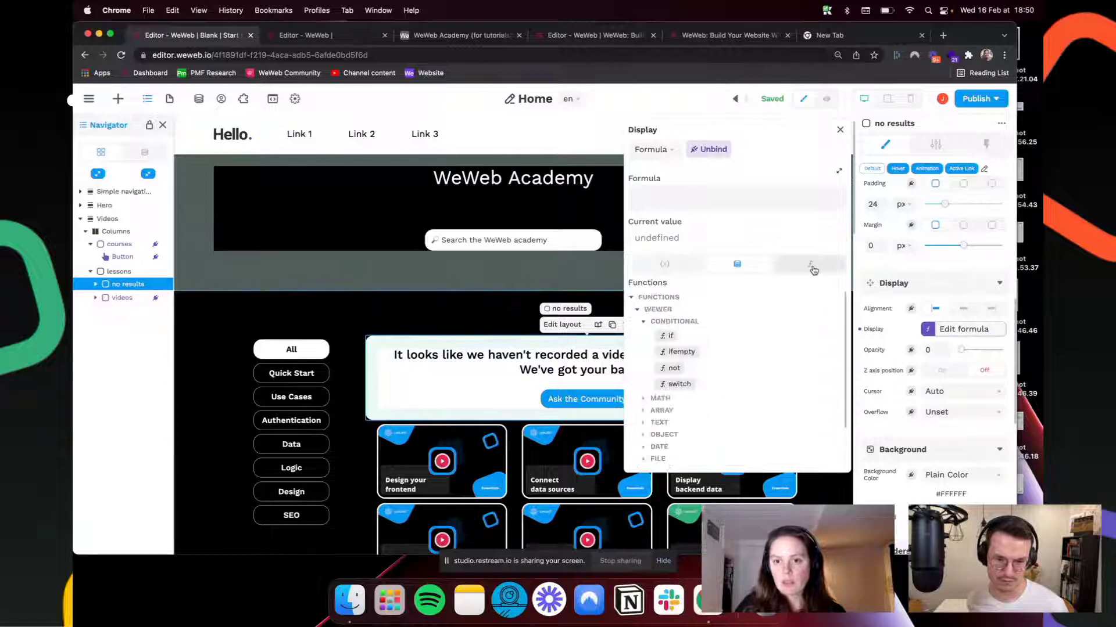
click(683, 342)
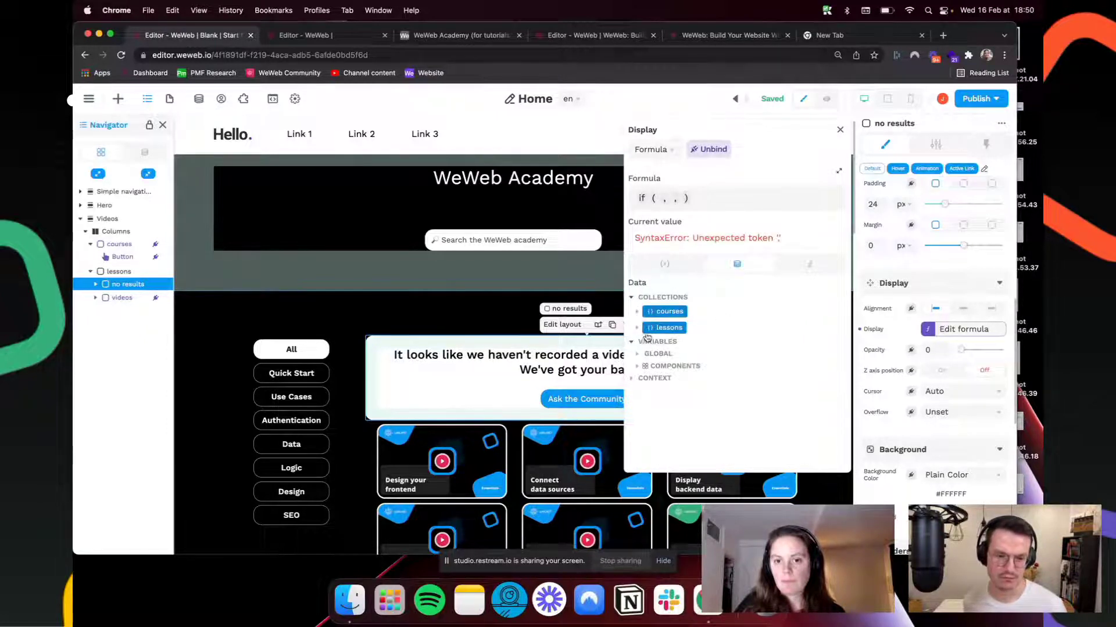
click(637, 328)
click(643, 344)
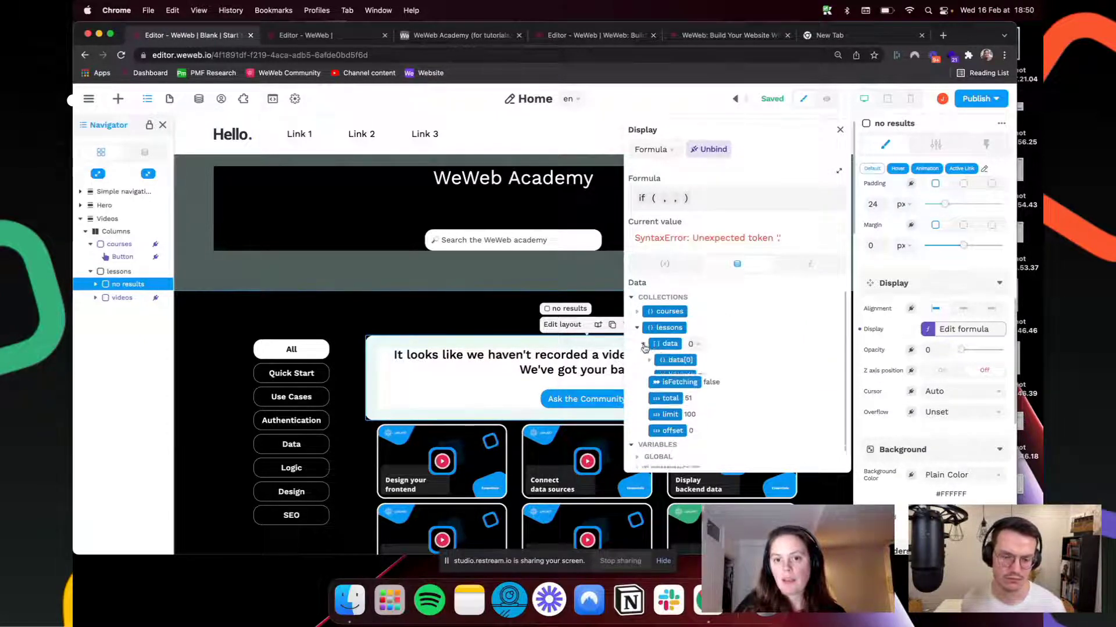
click(683, 362)
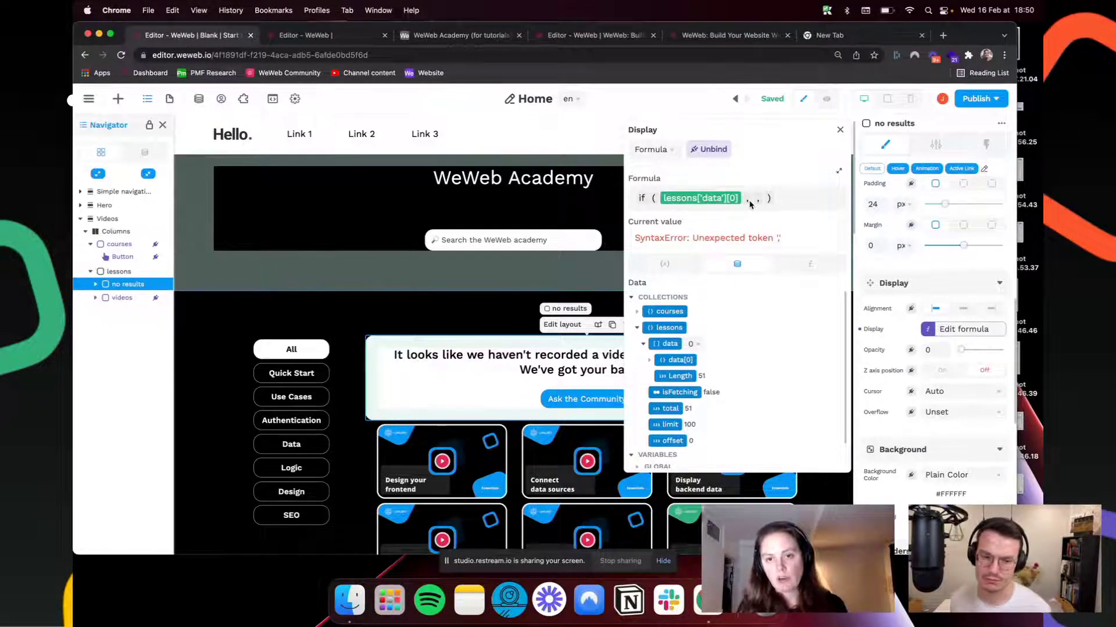
text(=un)
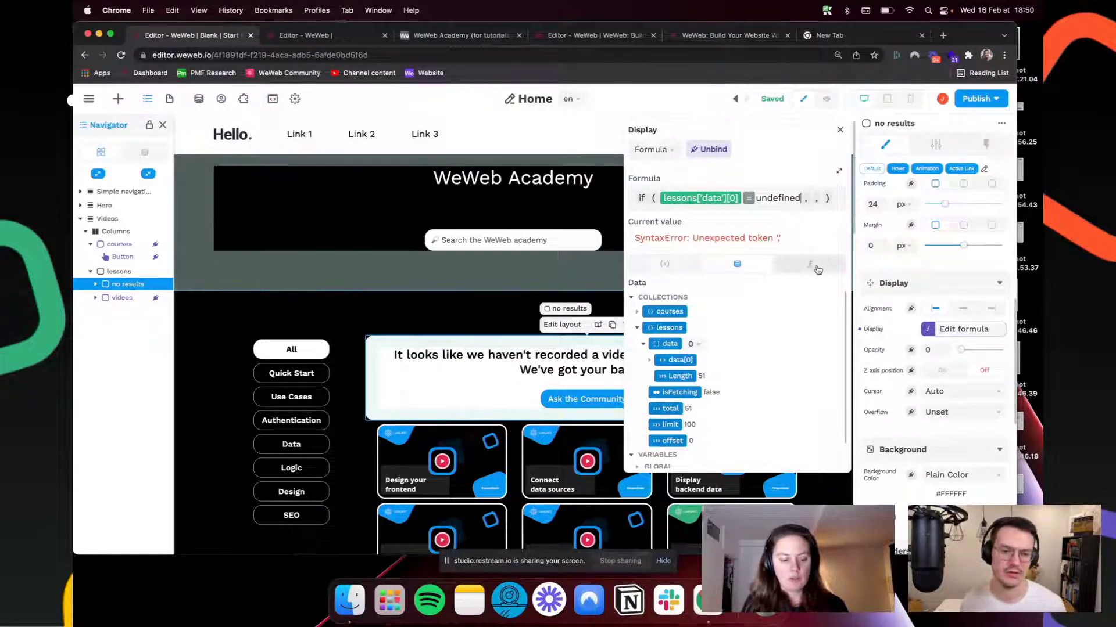
Step: Extend the Display formula's condition with and lessons['isFetching'] = false, returning true when met and false otherwise
text(and)
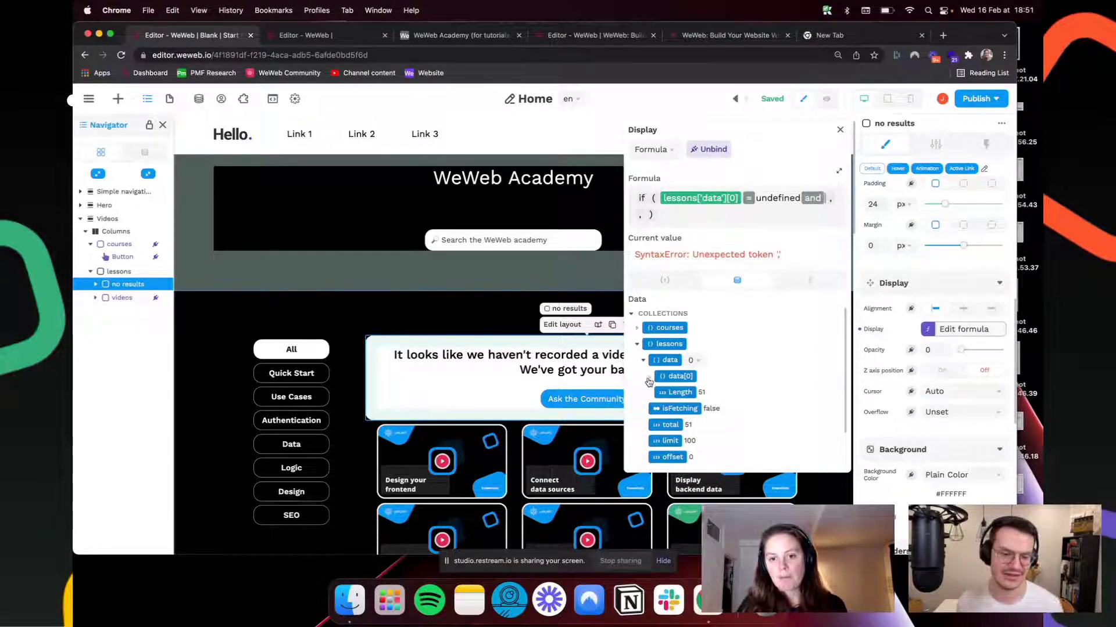
click(690, 409)
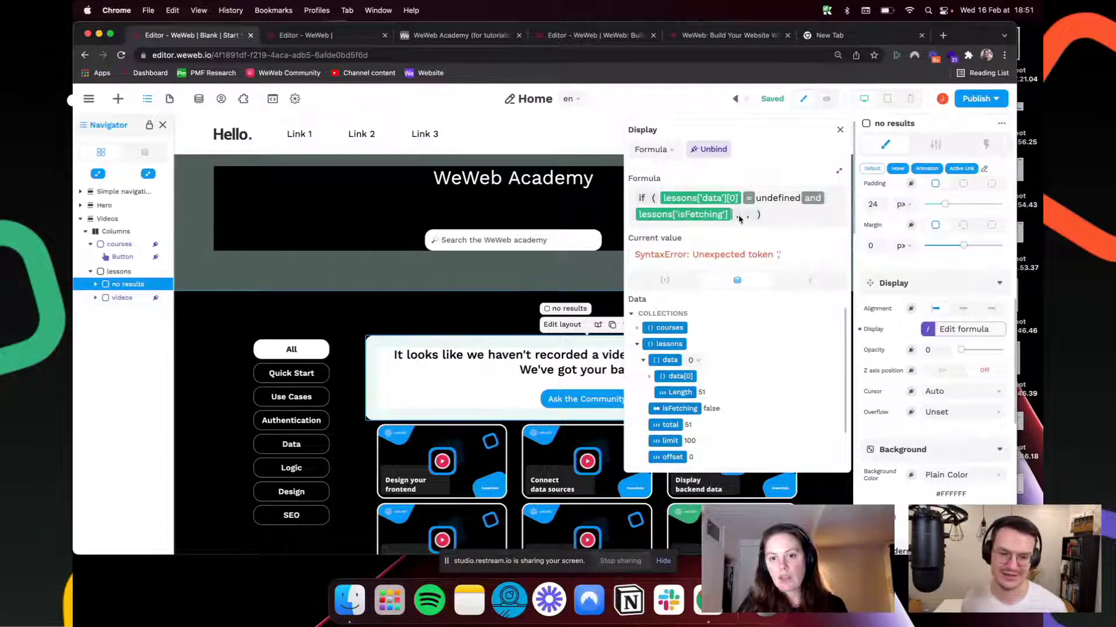
text(=fa)
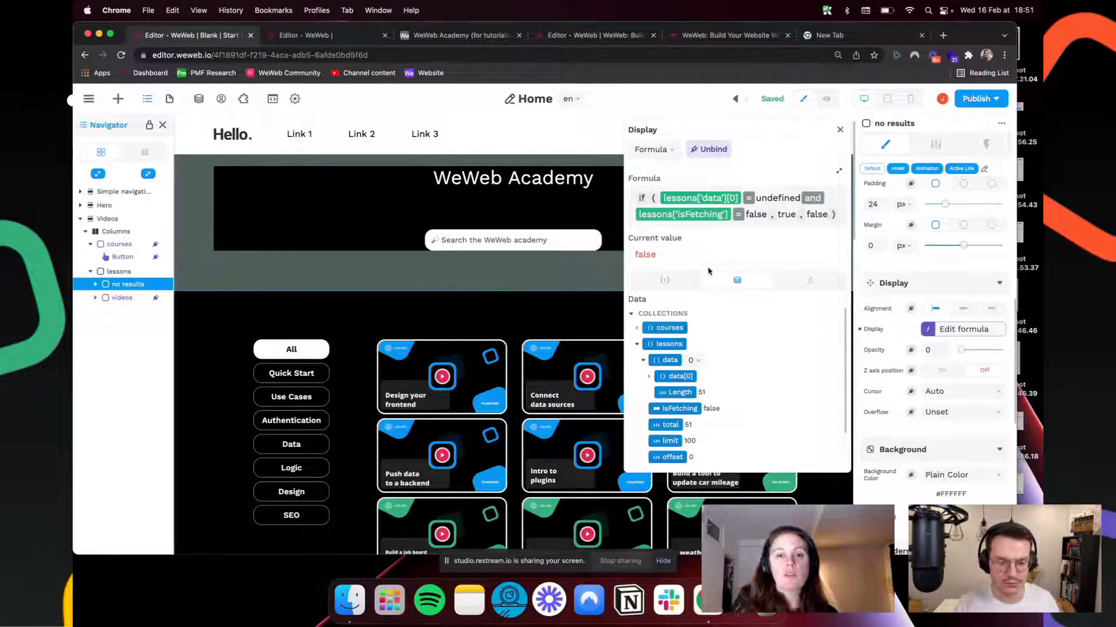
click(840, 129)
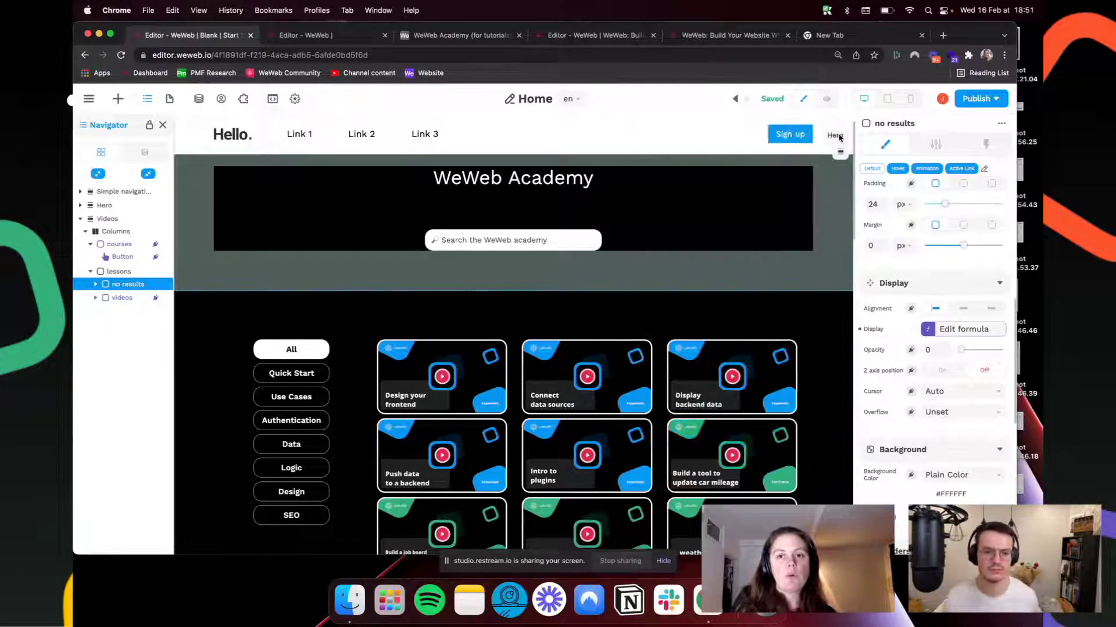
click(198, 99)
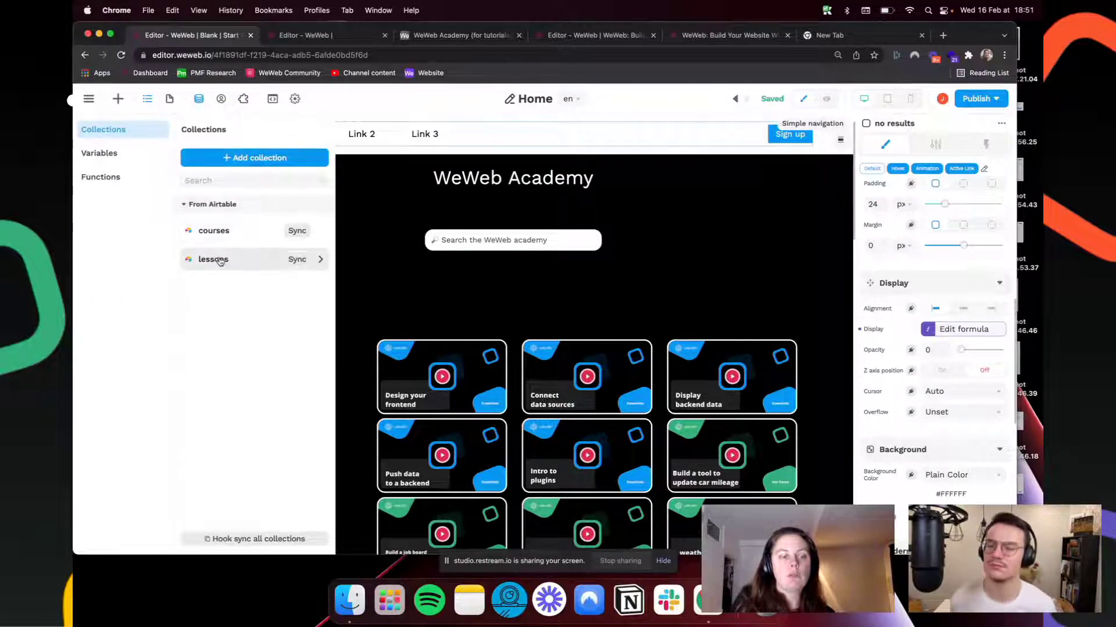
click(390, 330)
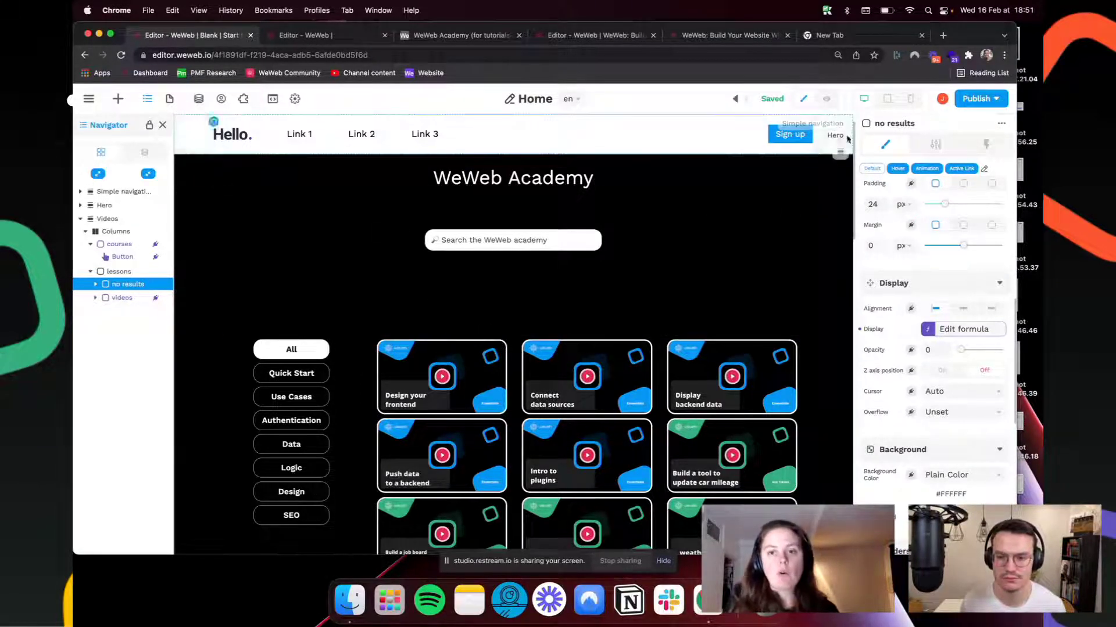
Step: Preview the page, search the academy for "robocop" to check the no-results box, and return to edit mode
click(826, 99)
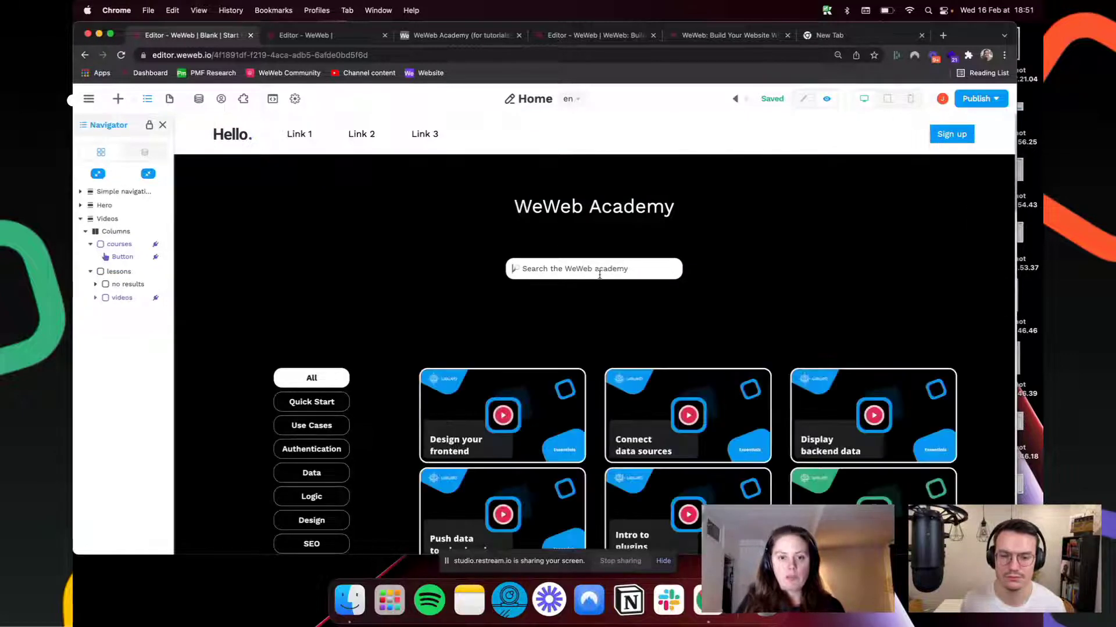
click(599, 270)
text(robocop)
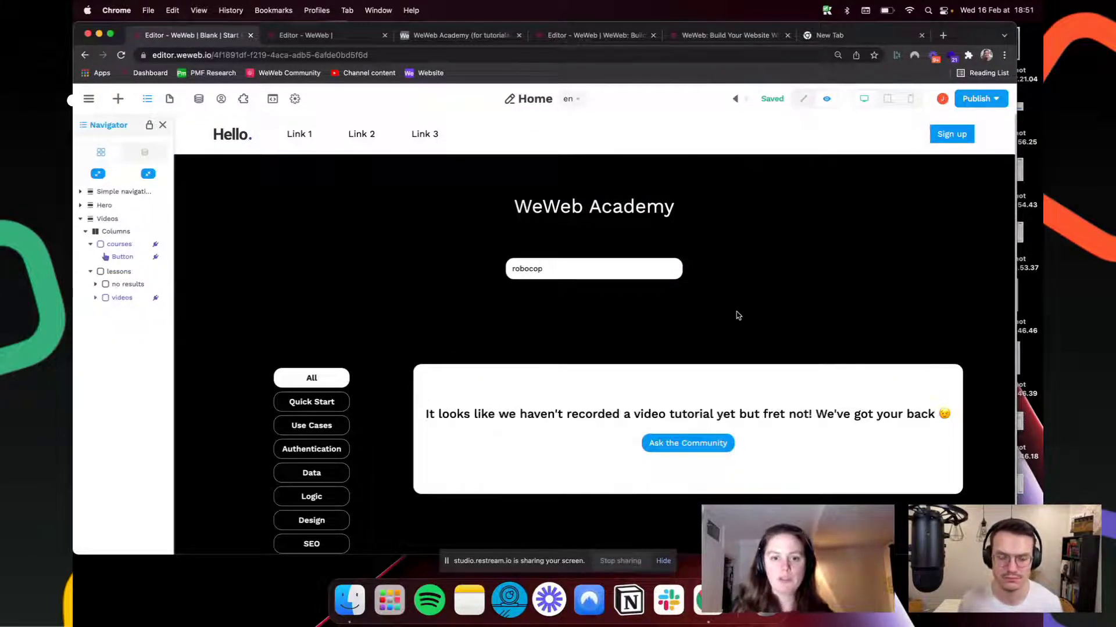
scroll(697, 401, down, 1)
scroll(613, 456, up, 1)
scroll(613, 456, down, 1)
scroll(613, 456, down, 1)
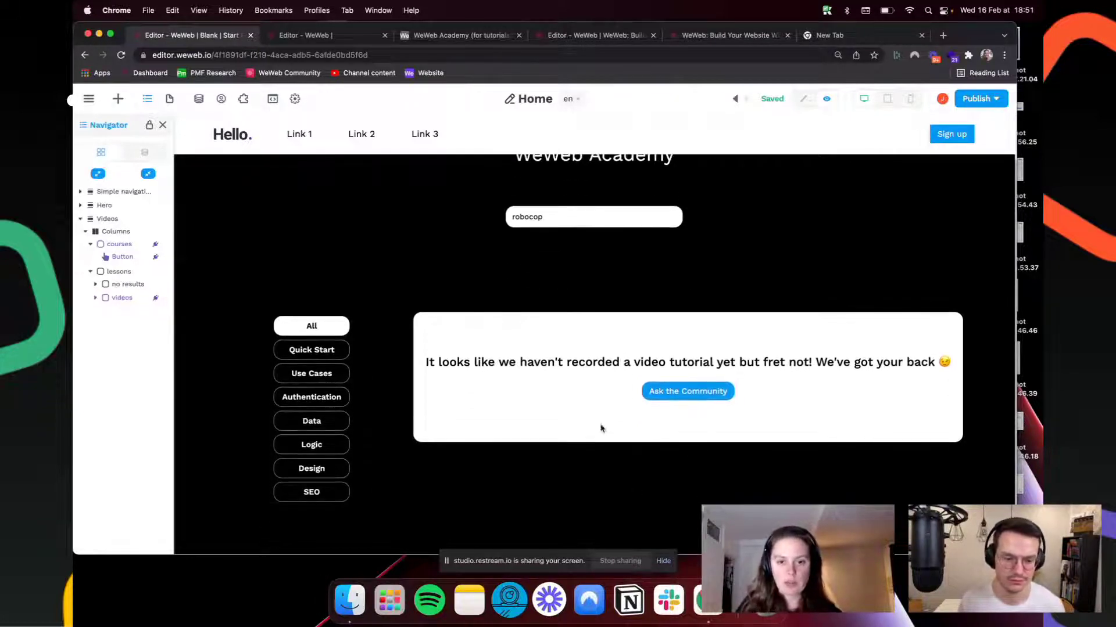
scroll(601, 426, up, 2)
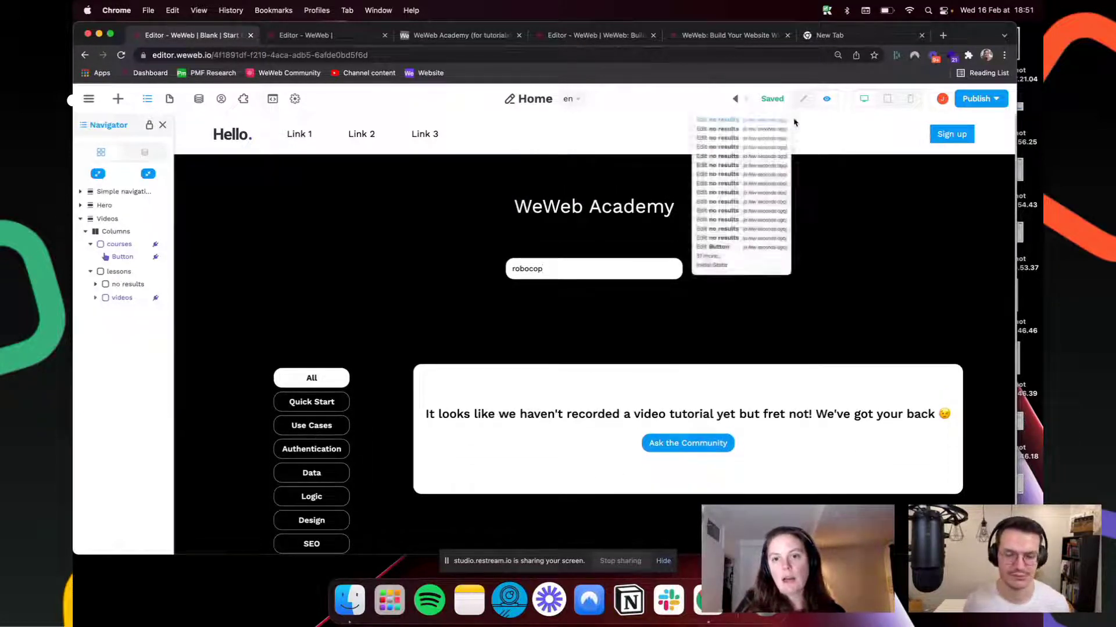
click(803, 99)
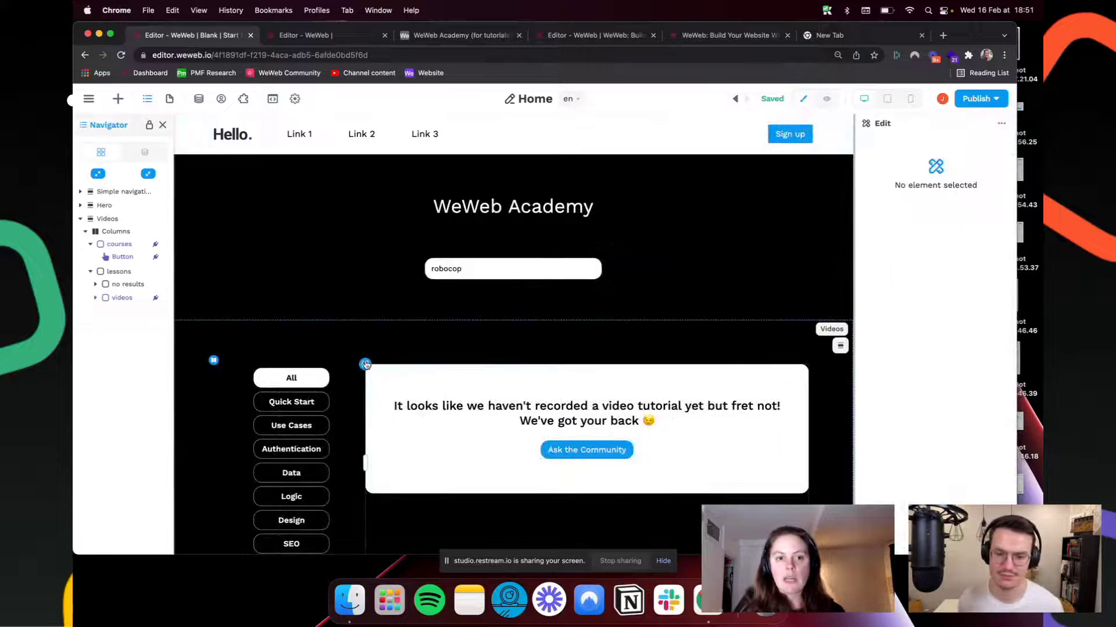
Step: Inspect the videos container's Items formula, the lessons data entries and the formula's filter options
click(122, 298)
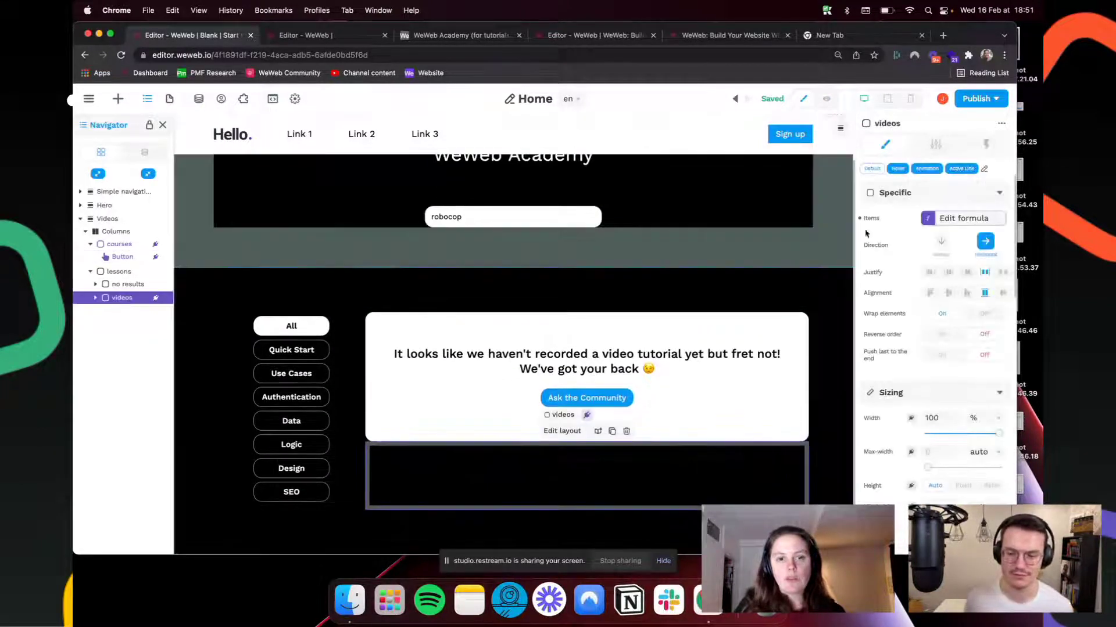
click(956, 219)
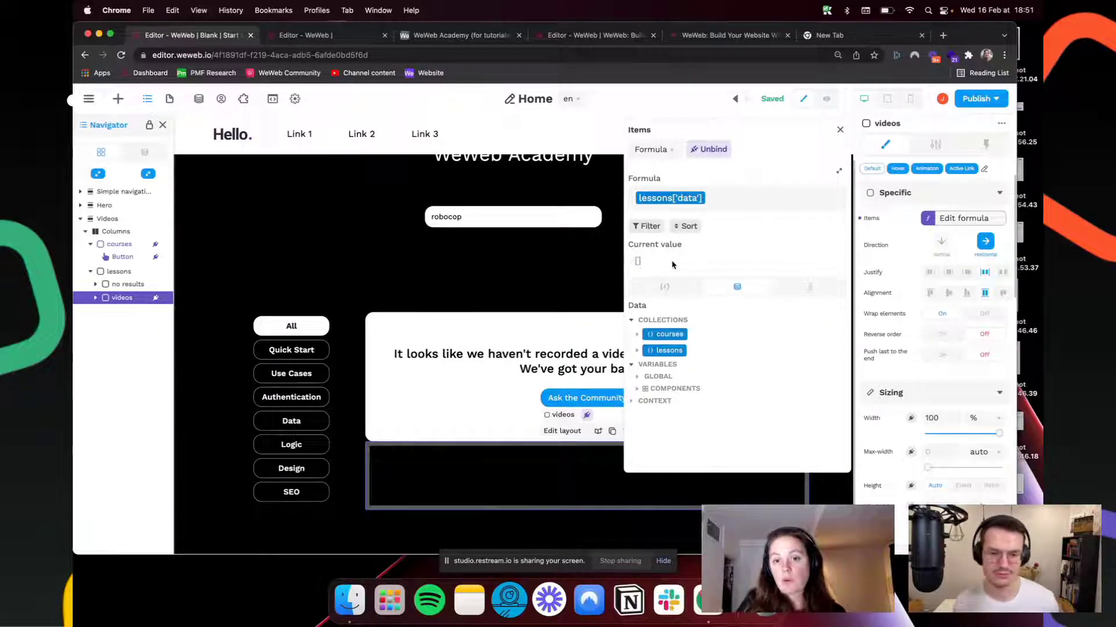
click(637, 351)
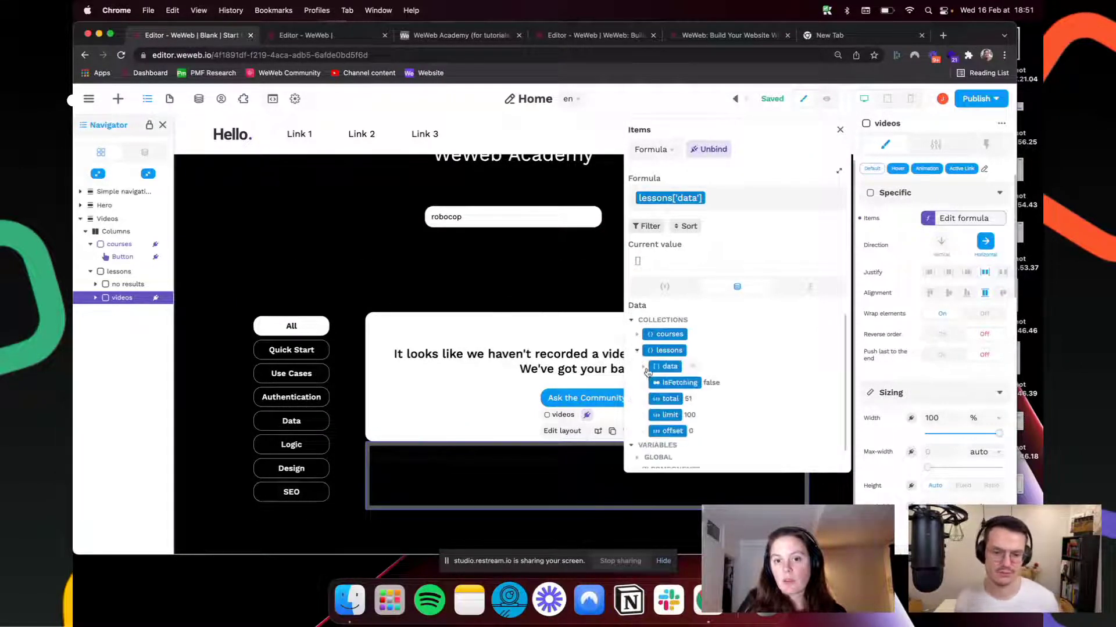
click(642, 367)
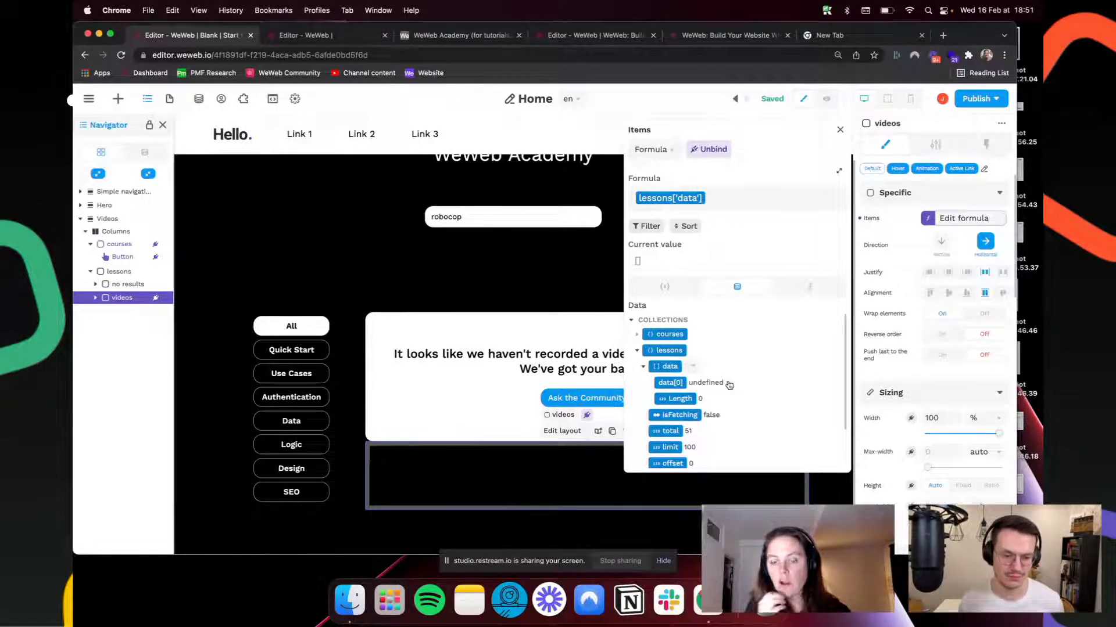
click(647, 226)
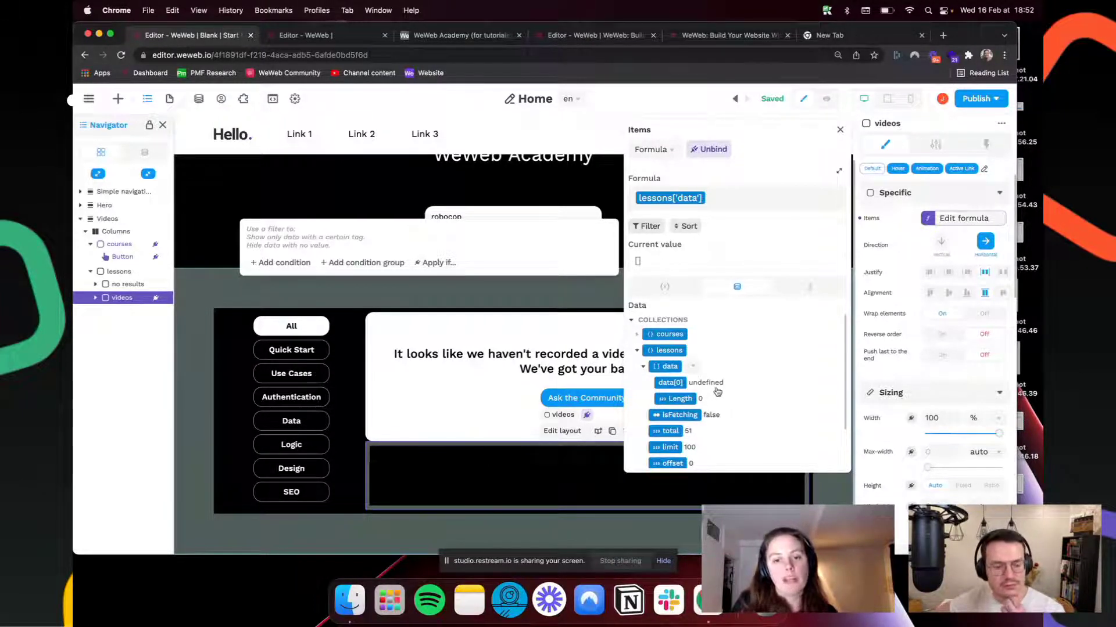
Step: Check the lessons collection's fetched data, then recheck the filter options of the videos container's Items formula
click(198, 99)
click(224, 259)
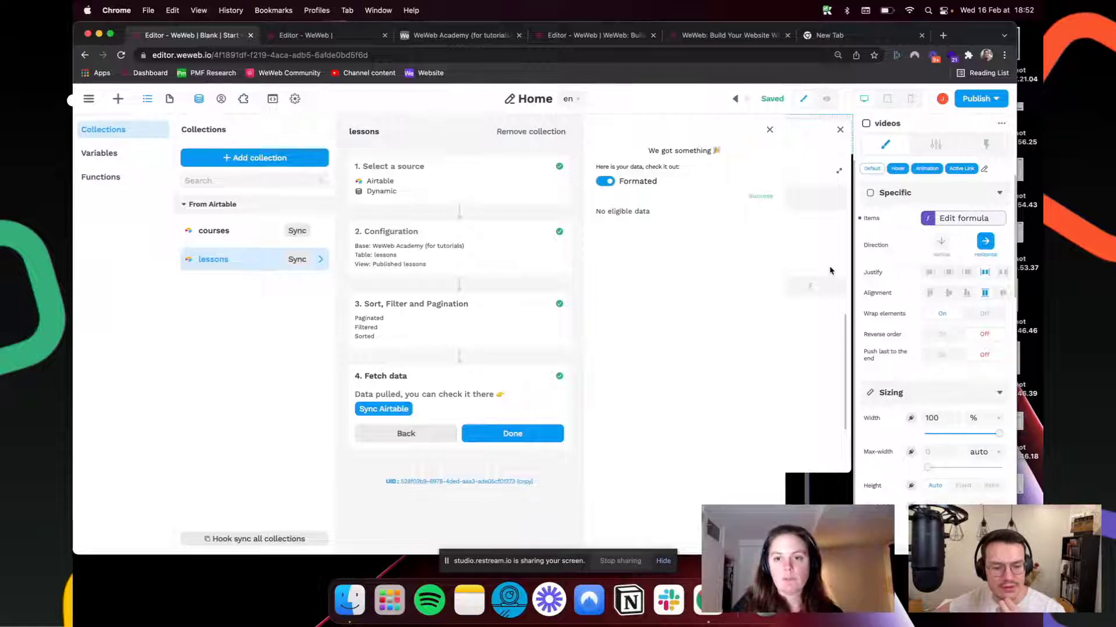
click(835, 238)
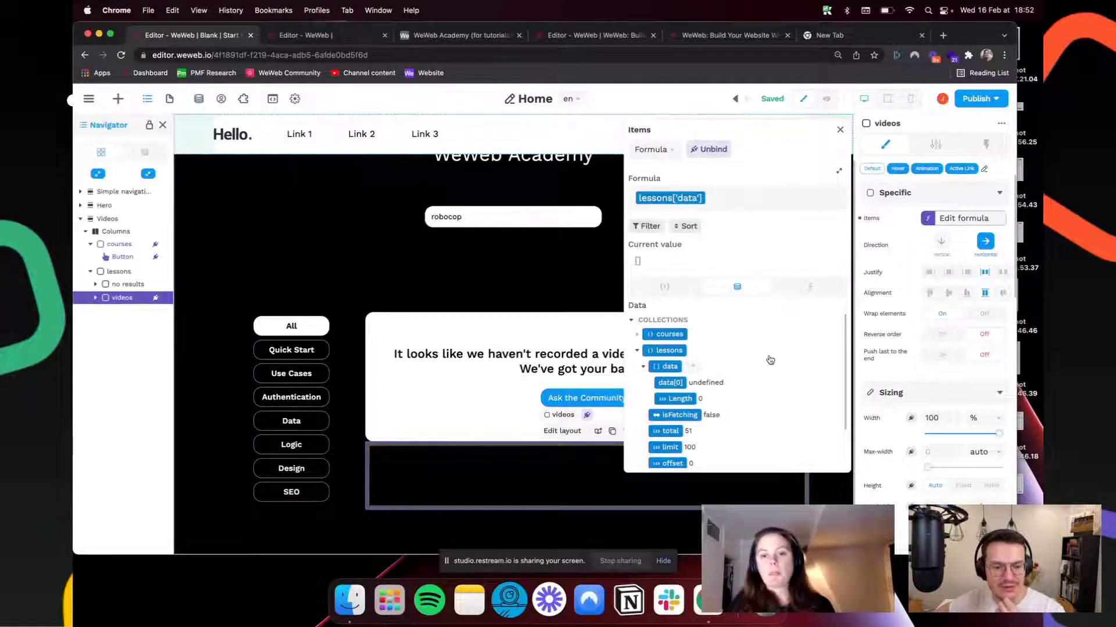
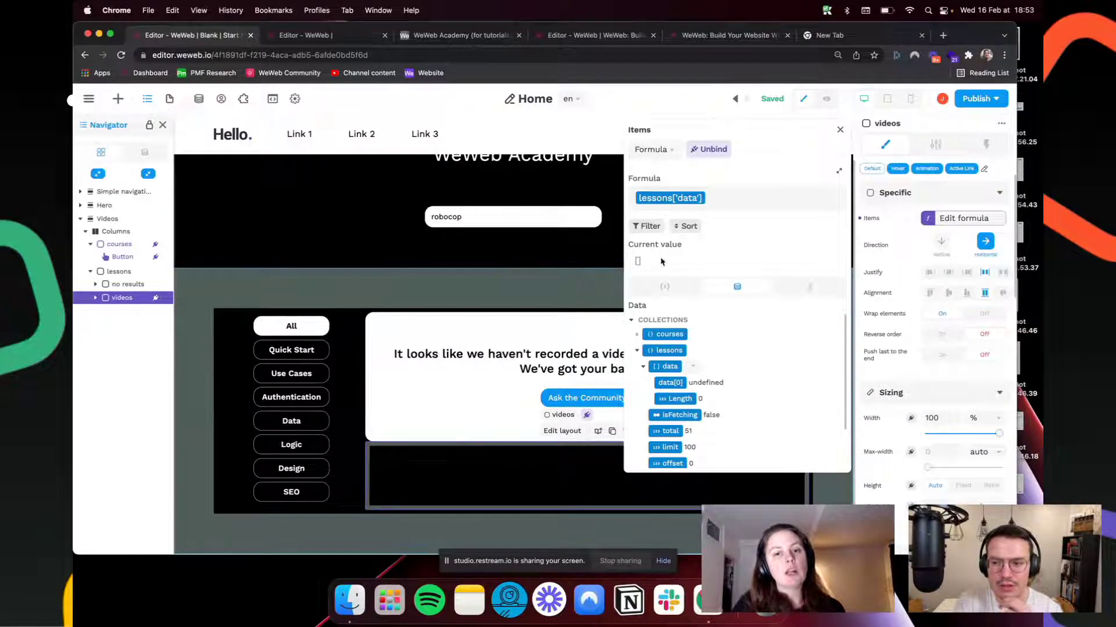
click(646, 226)
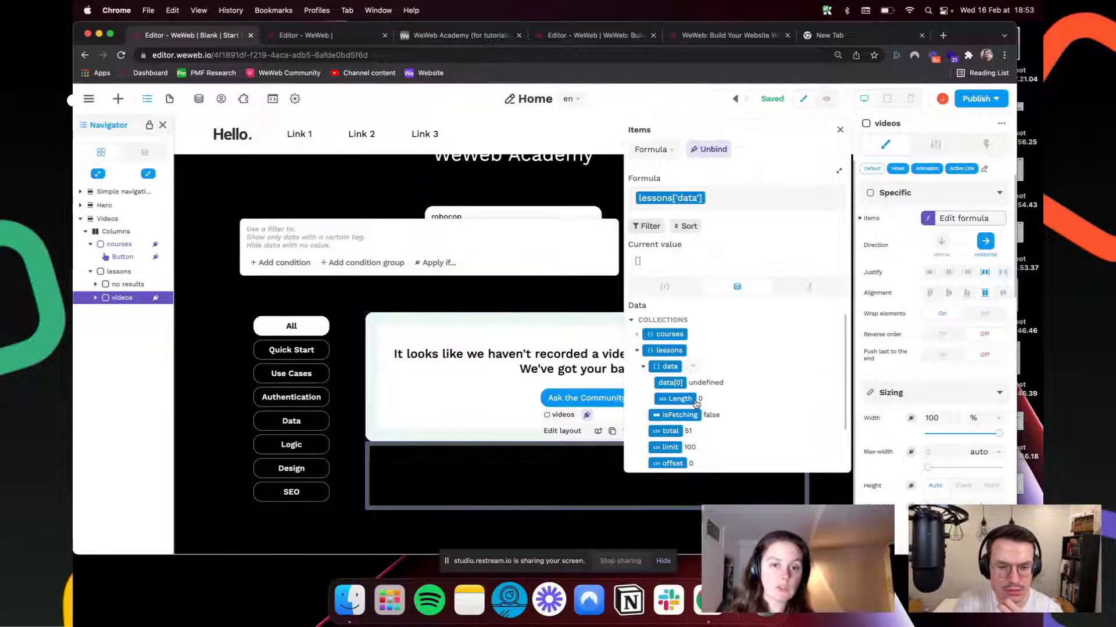
click(647, 226)
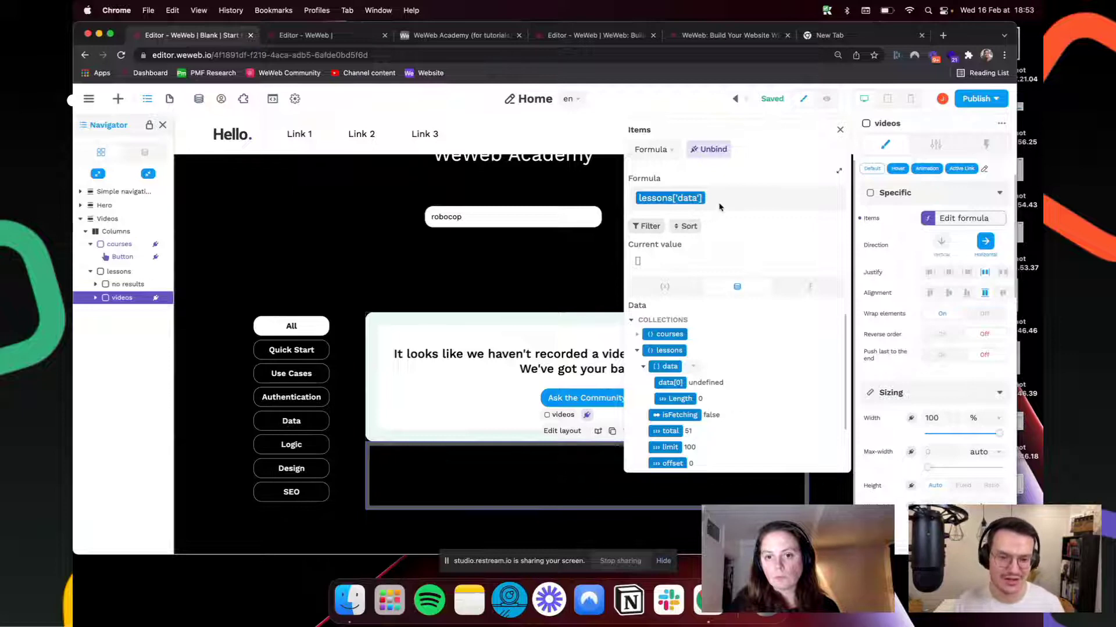
click(841, 132)
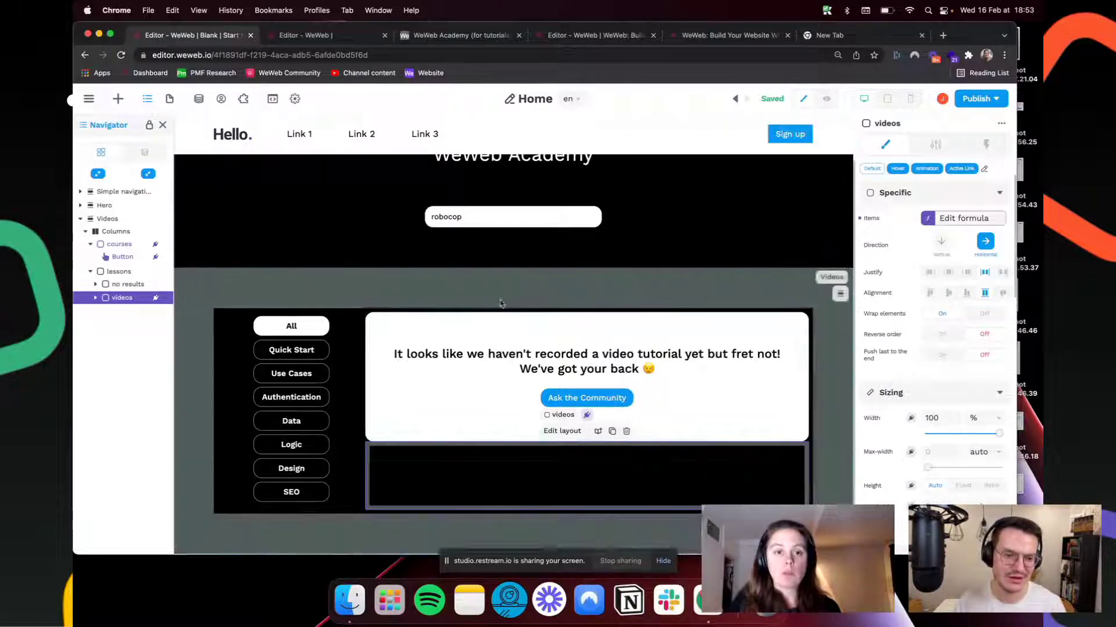
Step: In the no results container's Display formula, replace the lessons['data'][0] = undefined condition with lessons['data']['length'] = 0
click(423, 320)
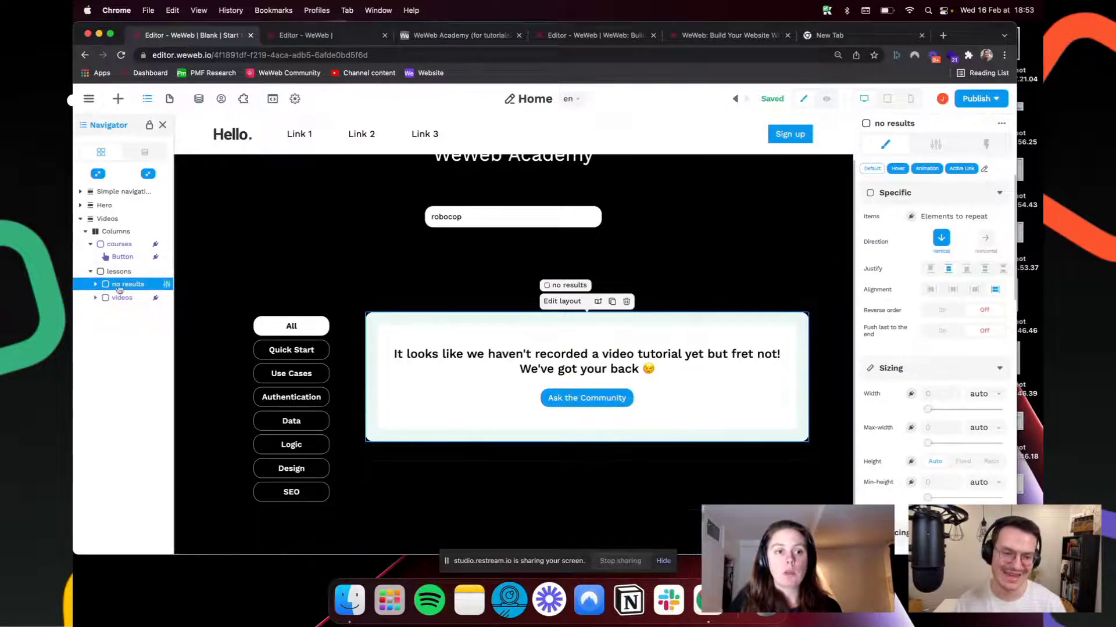
scroll(915, 475, down, 10)
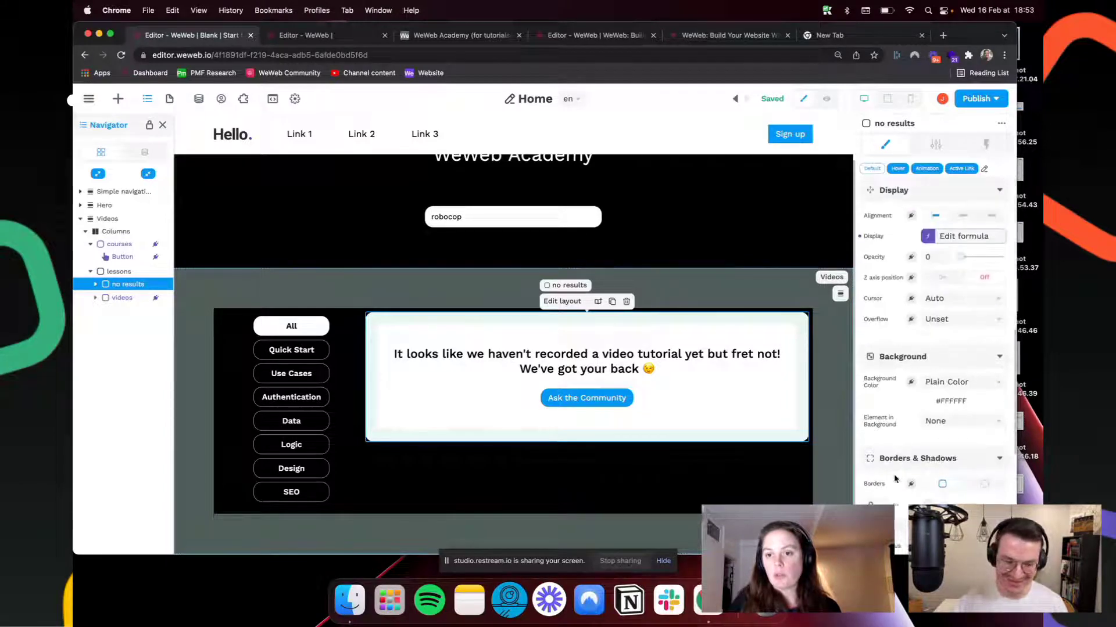
click(964, 237)
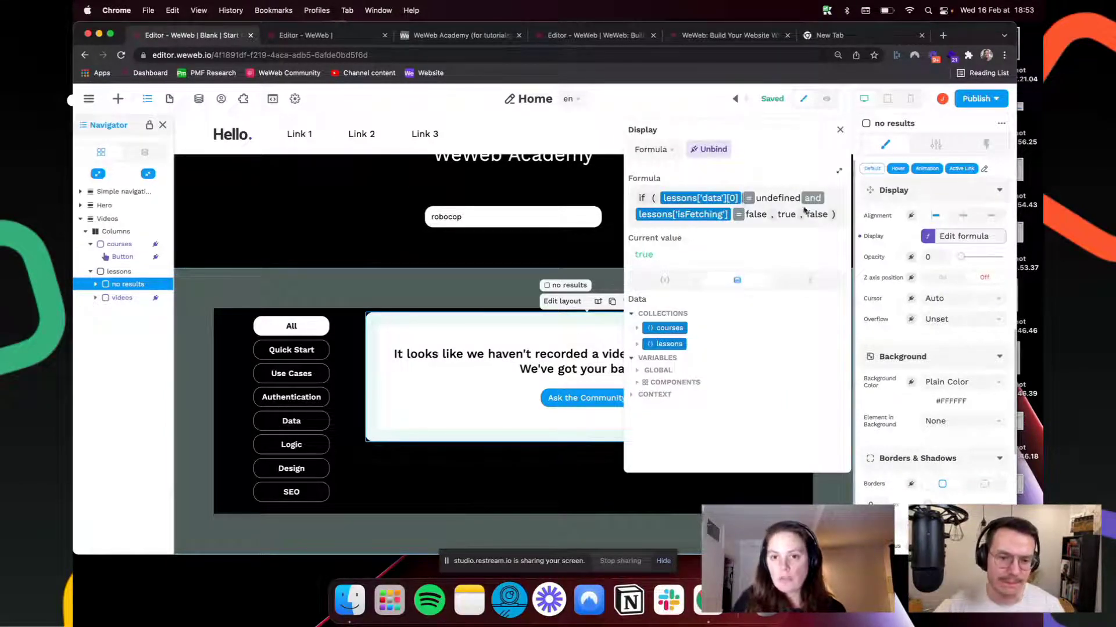
drag(801, 199, 666, 198)
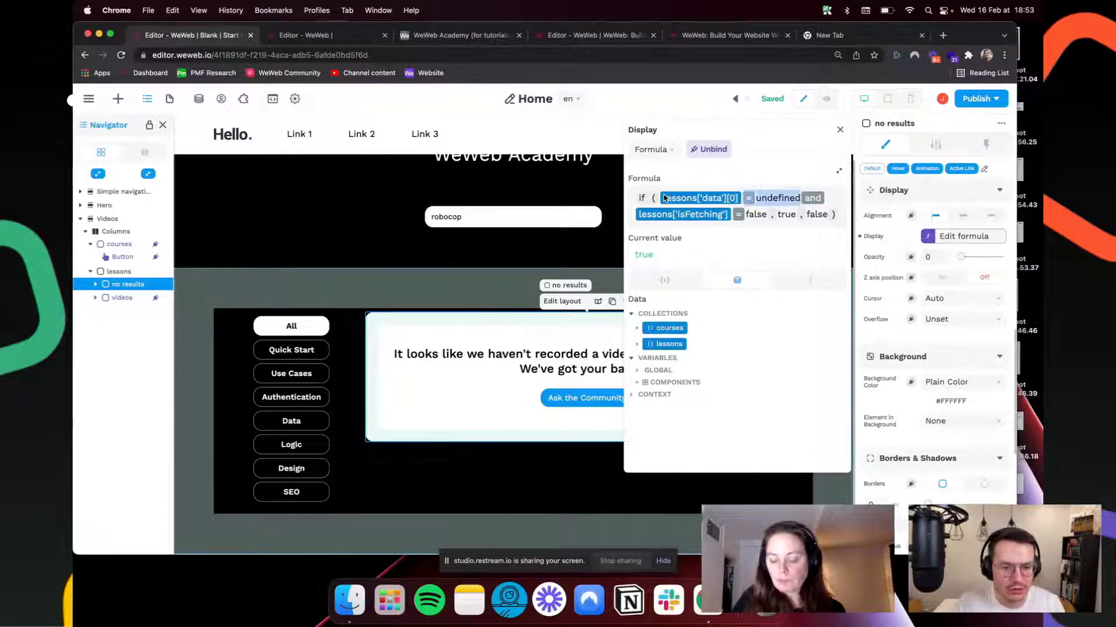
key(BackSpace)
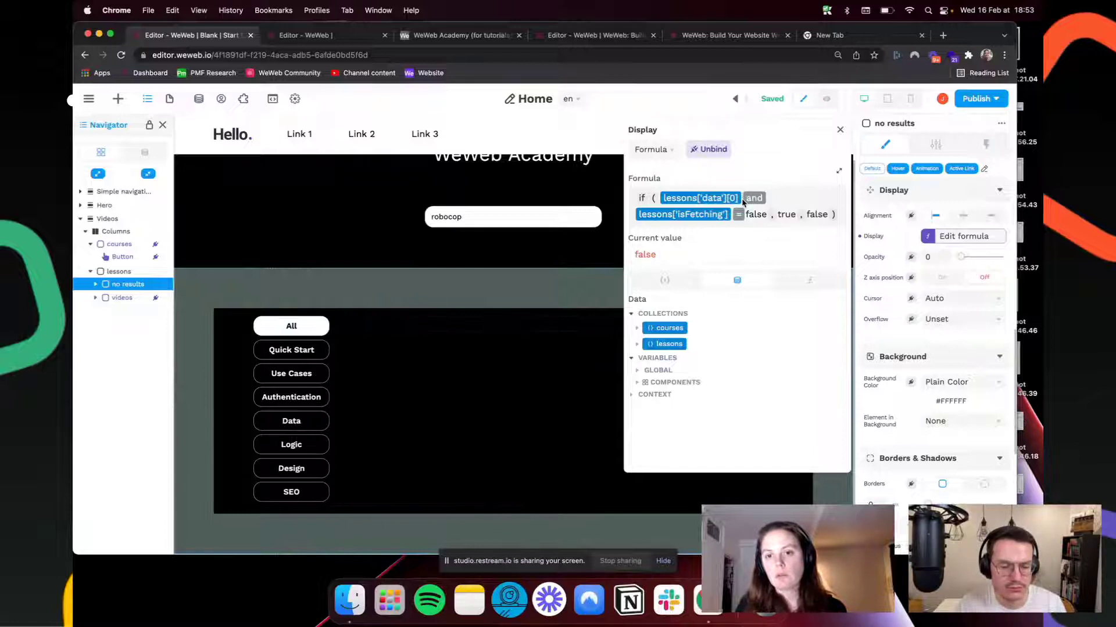
key(BackSpace)
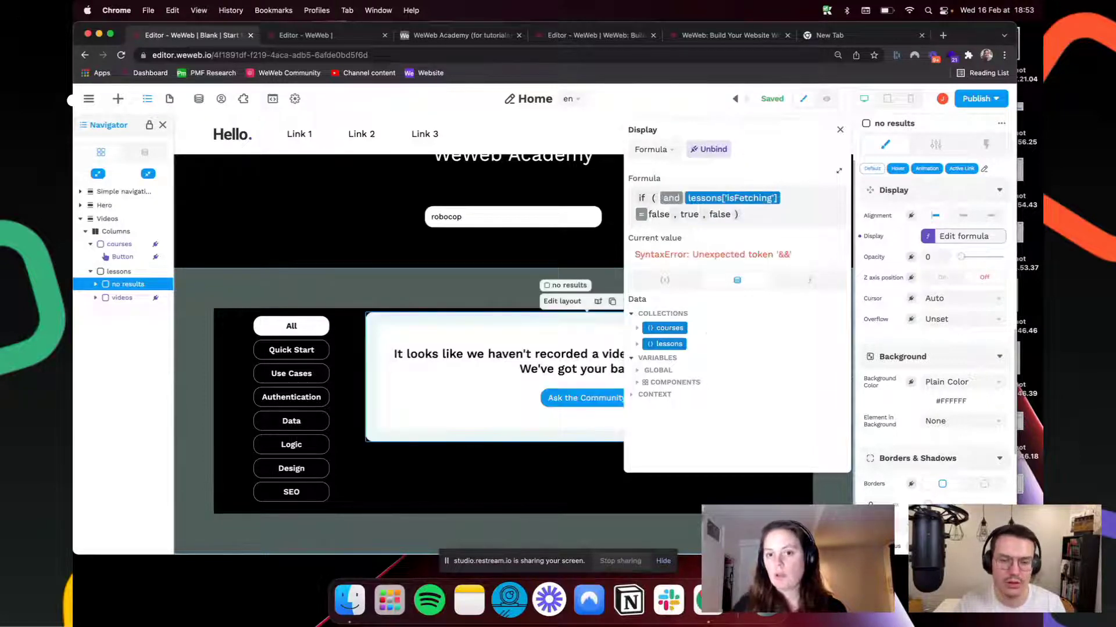
click(639, 345)
click(643, 361)
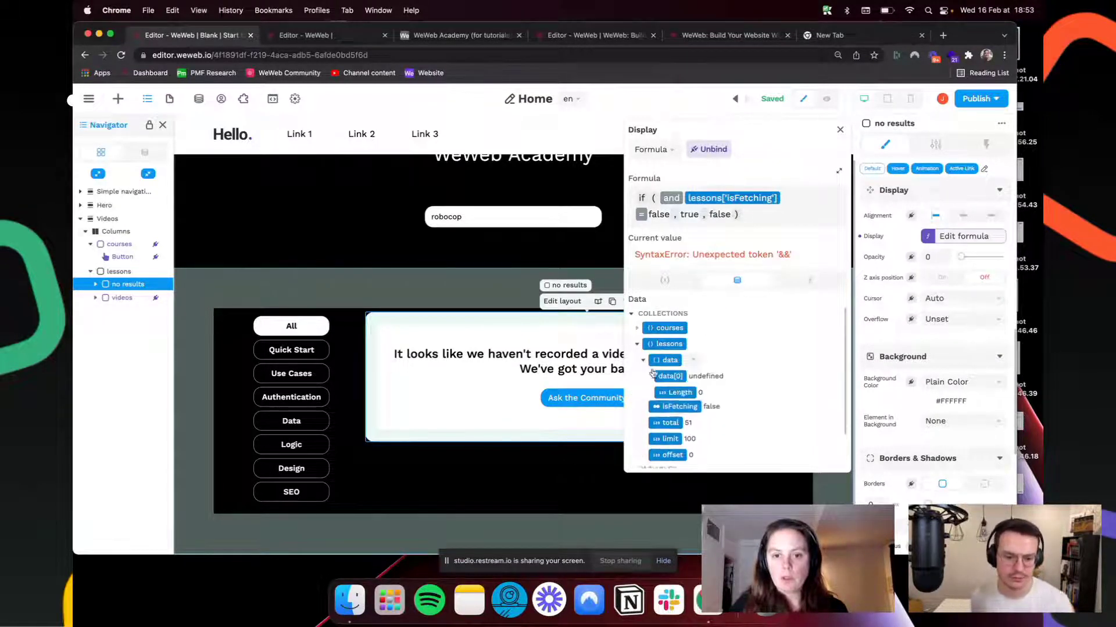
click(680, 393)
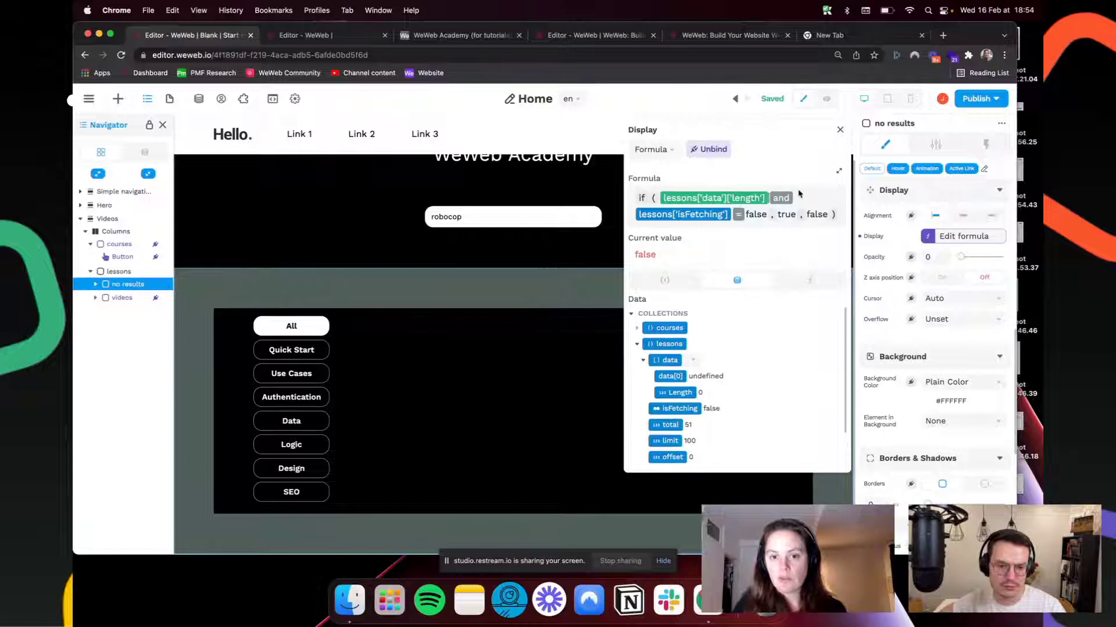
text(=0)
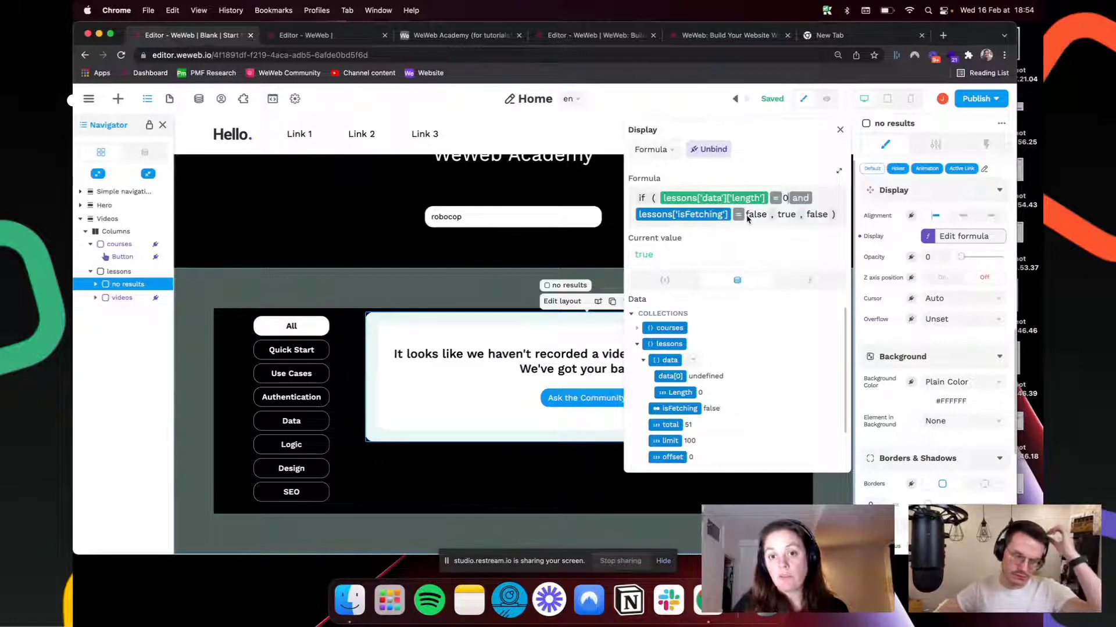
click(840, 130)
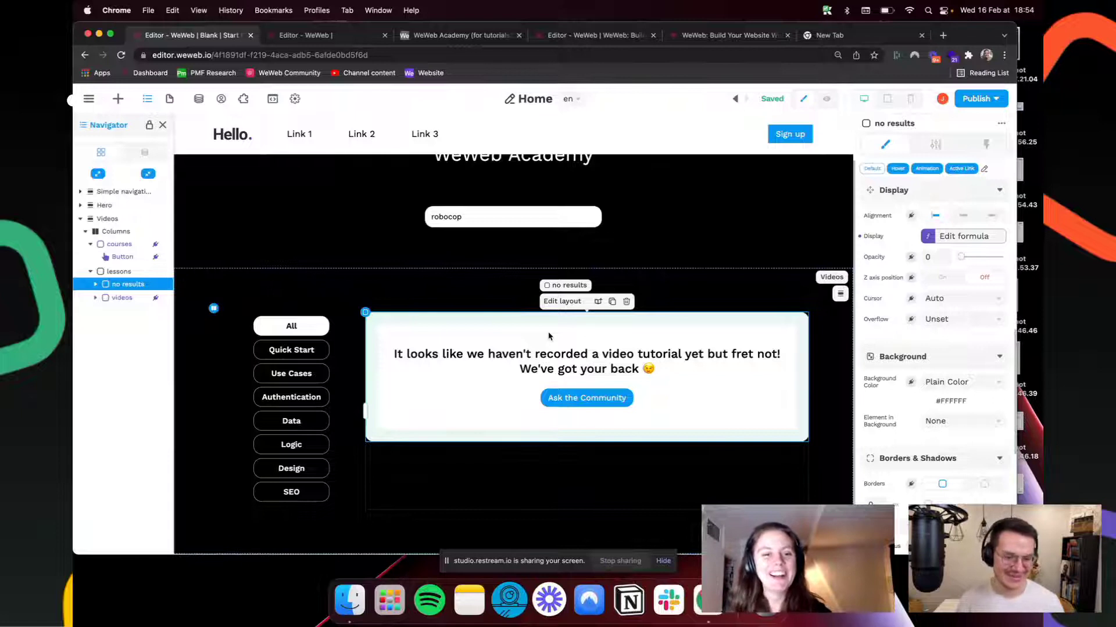
Step: Review the elements inside the no results and videos containers and the videos container's Items formula
click(97, 285)
click(96, 325)
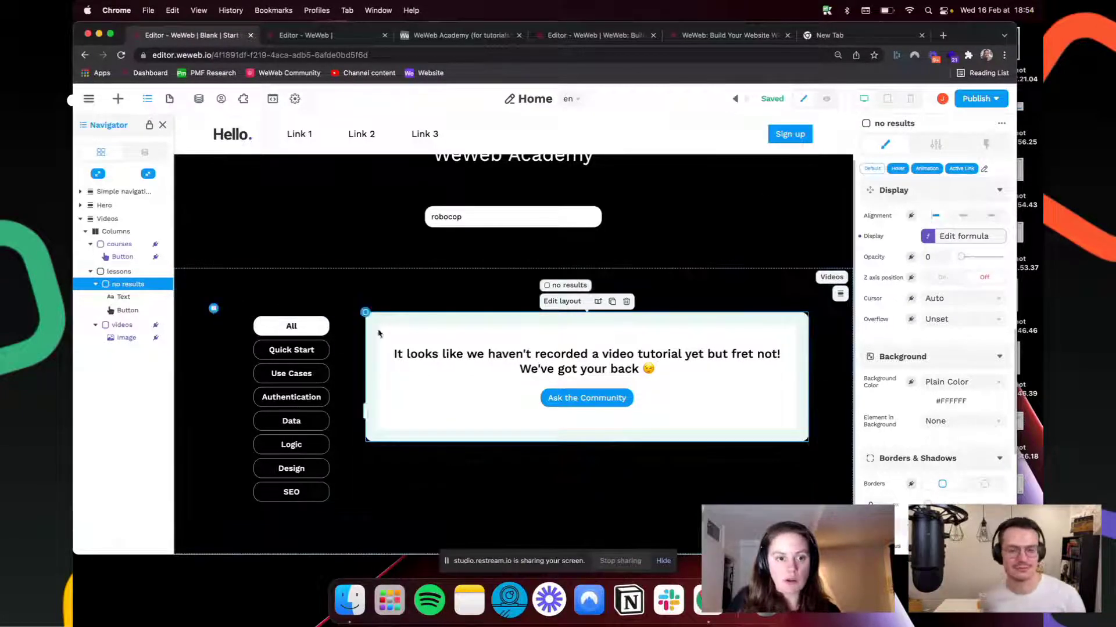
click(134, 327)
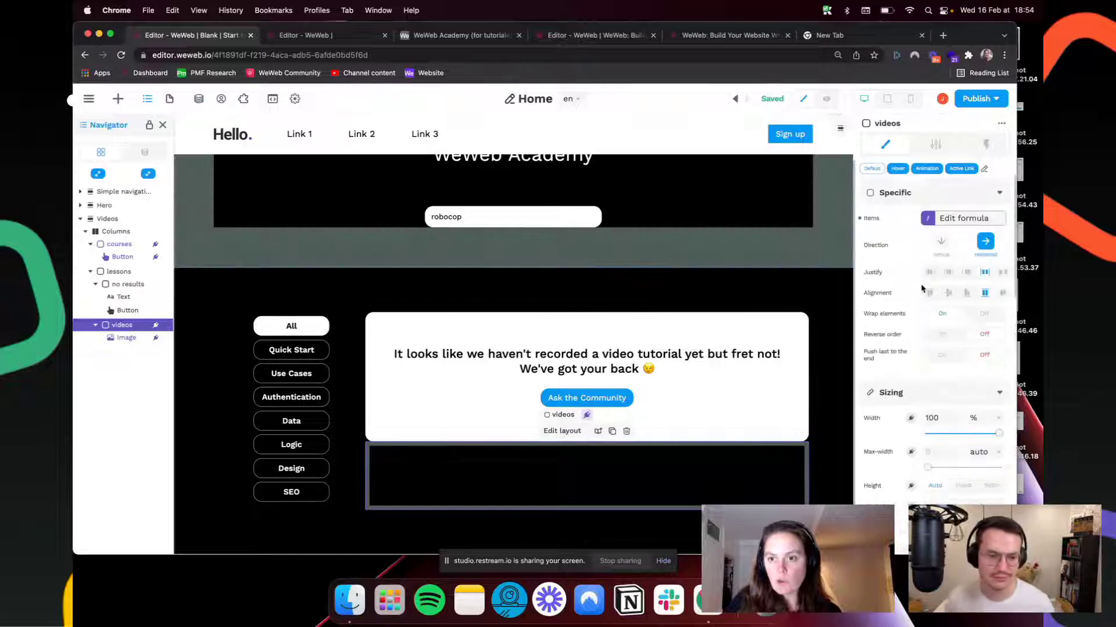
click(948, 221)
click(646, 352)
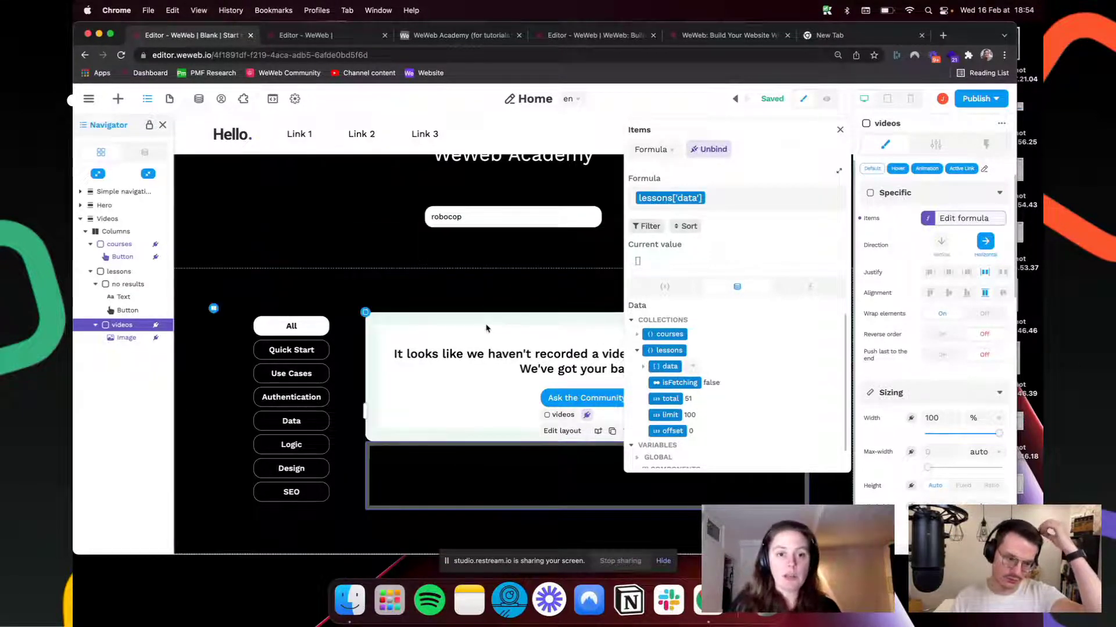
click(119, 272)
click(841, 129)
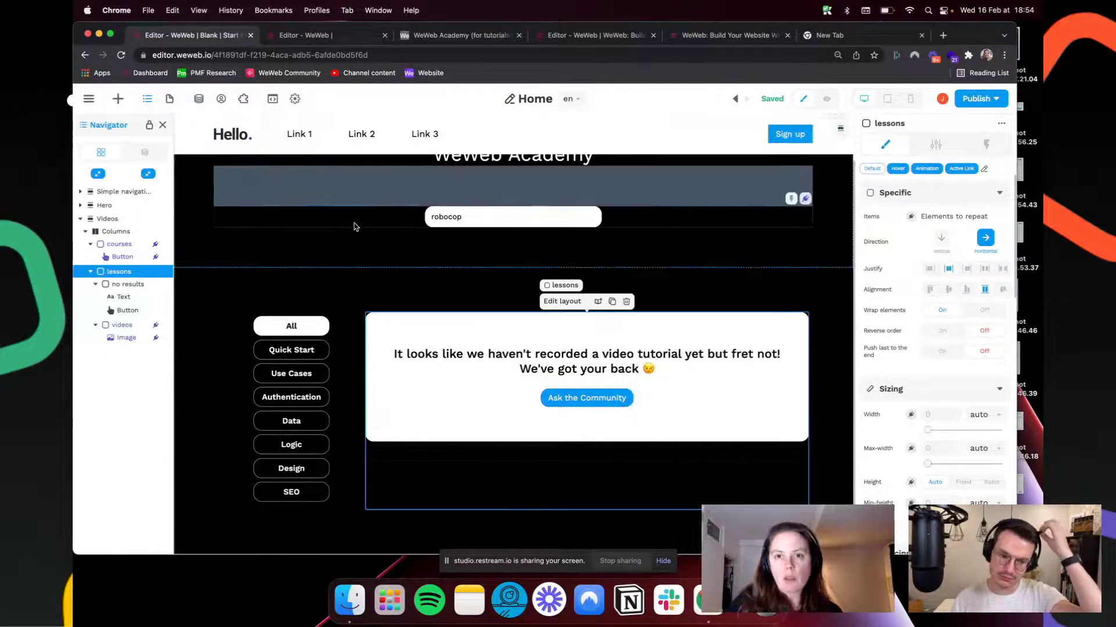
Step: Add a container as the first element inside the lessons container and name it loader
click(118, 99)
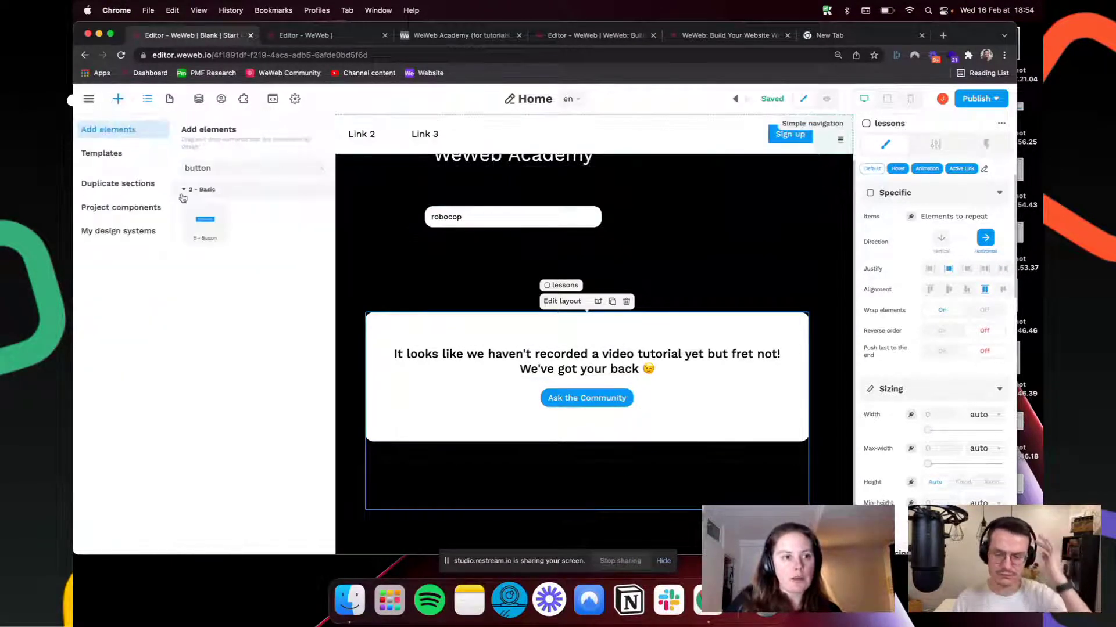
double_click(235, 166)
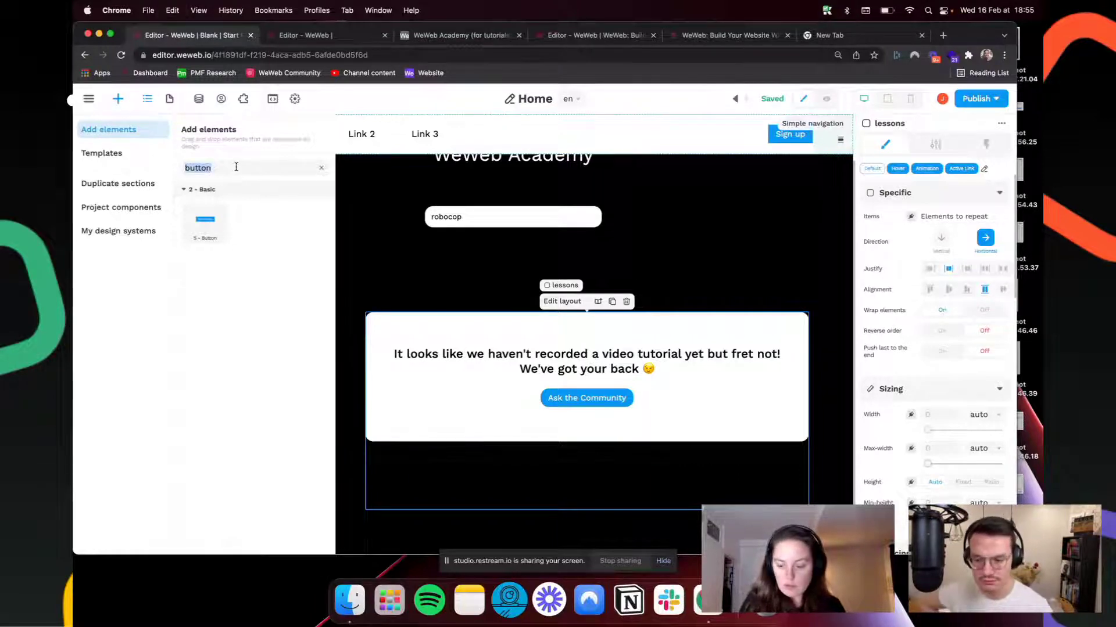
text(cont)
mouse_move(209, 227)
mouse_down()
mouse_move(363, 249)
mouse_move(125, 291)
mouse_move(120, 316)
mouse_move(115, 284)
mouse_up()
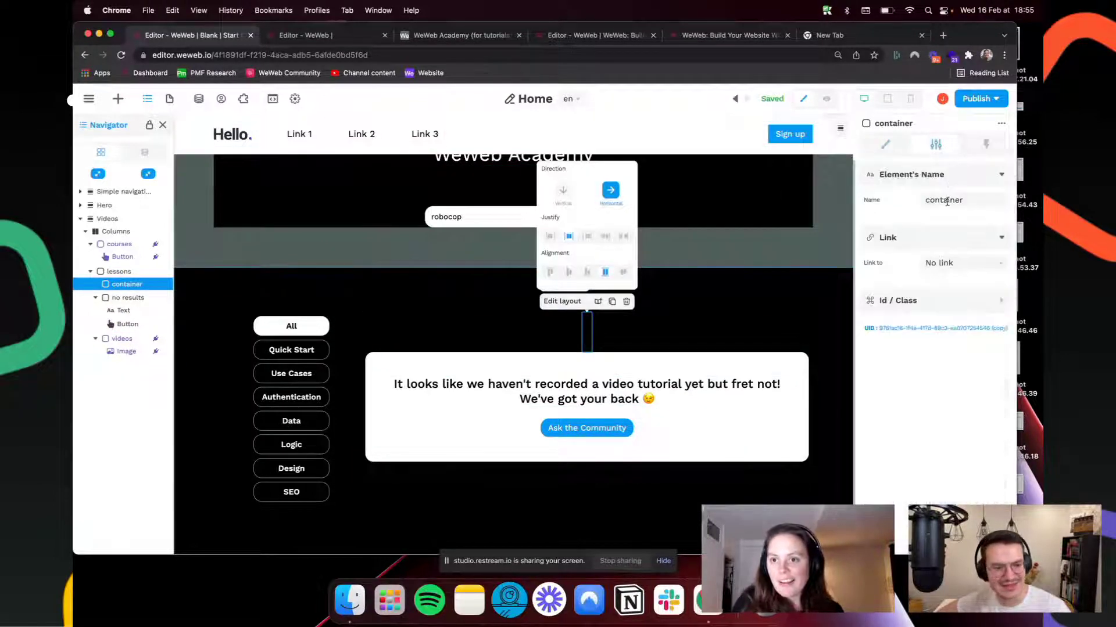
double_click(947, 203)
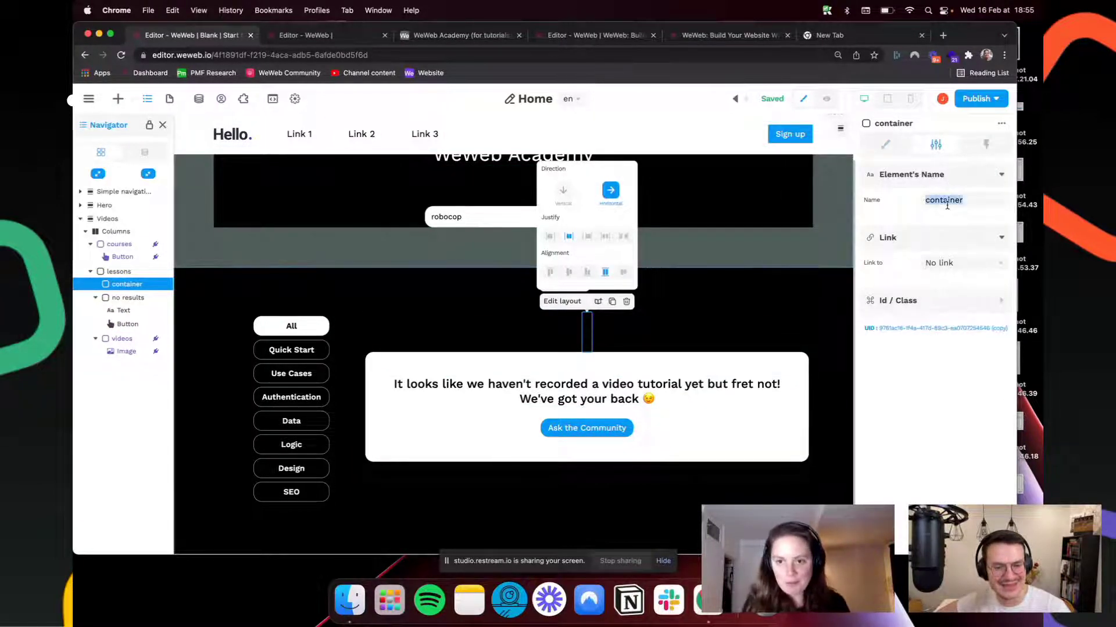
text(loader)
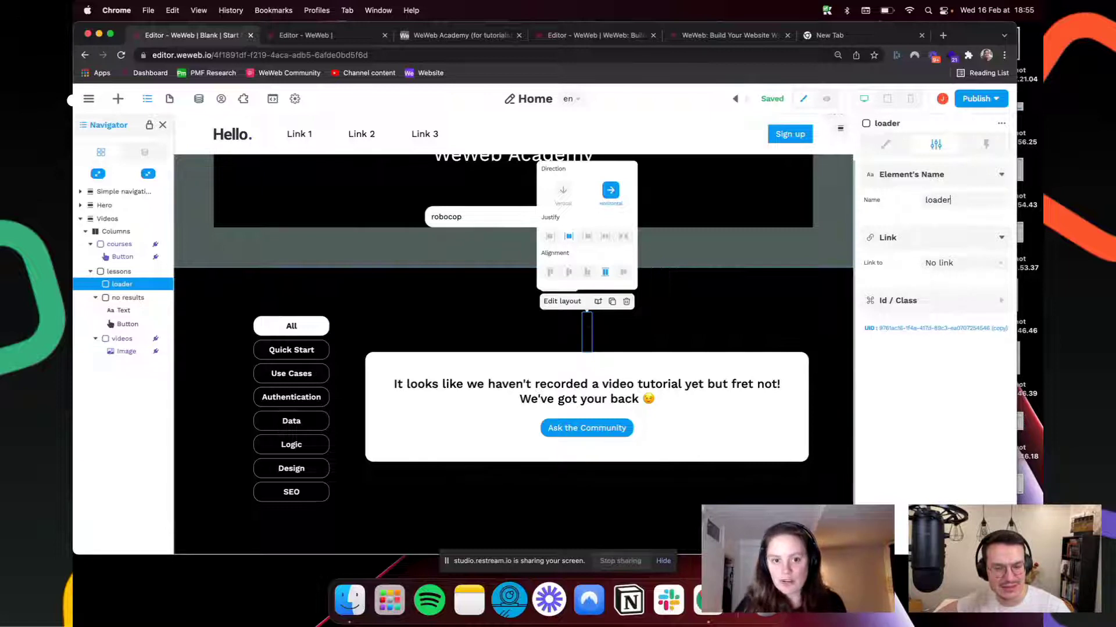
click(725, 181)
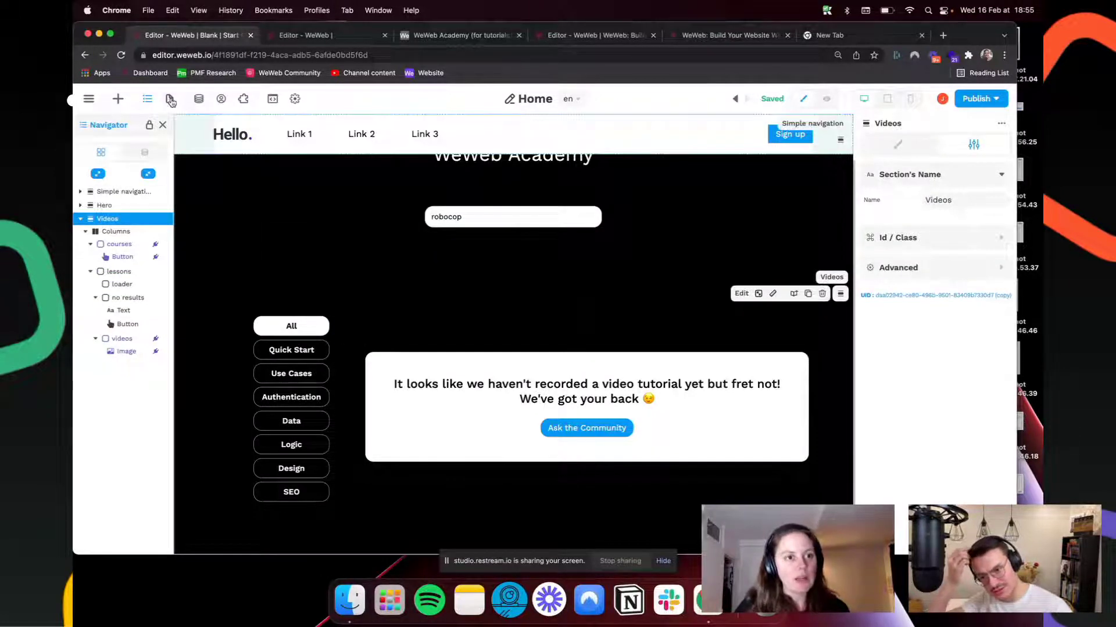
Step: Add a Select form element below the search bar in the Hero section
click(118, 99)
double_click(264, 168)
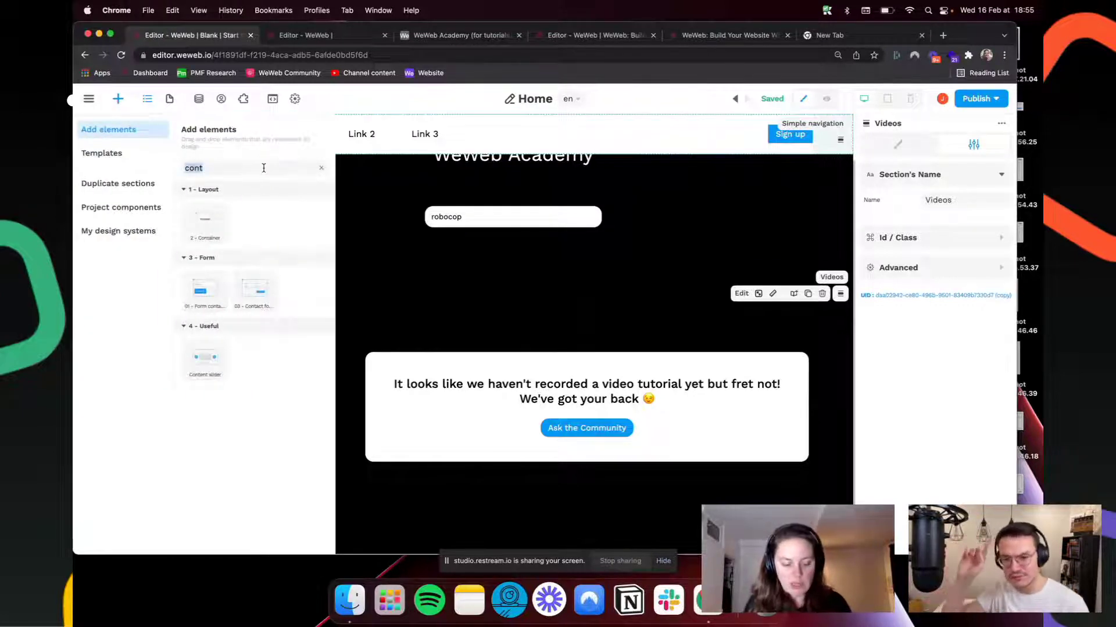
text(sele)
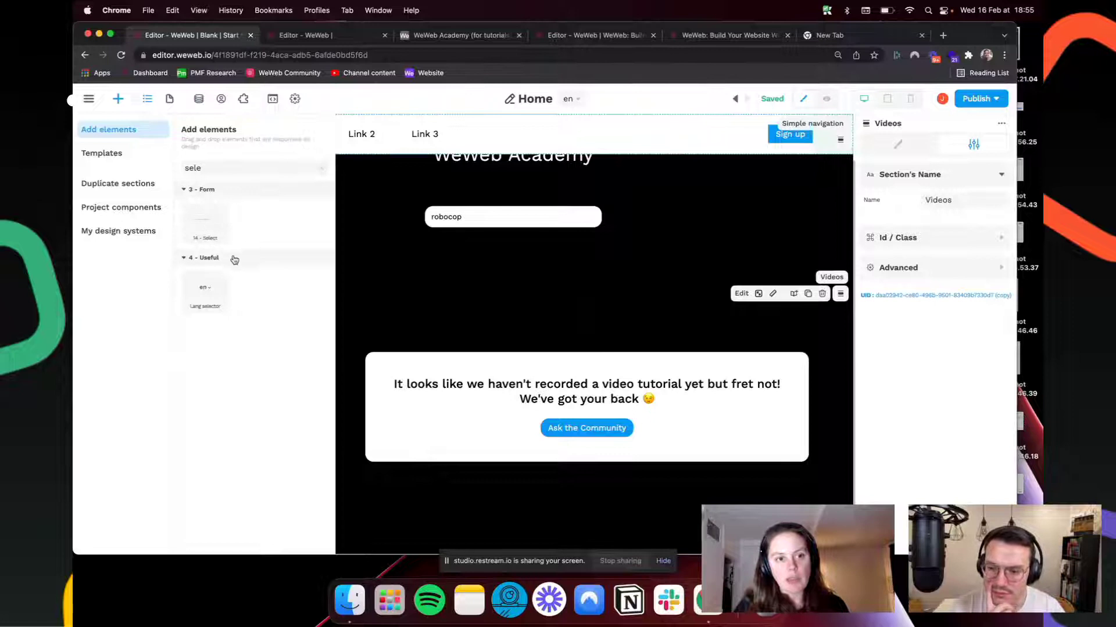
drag(210, 234, 468, 261)
click(375, 235)
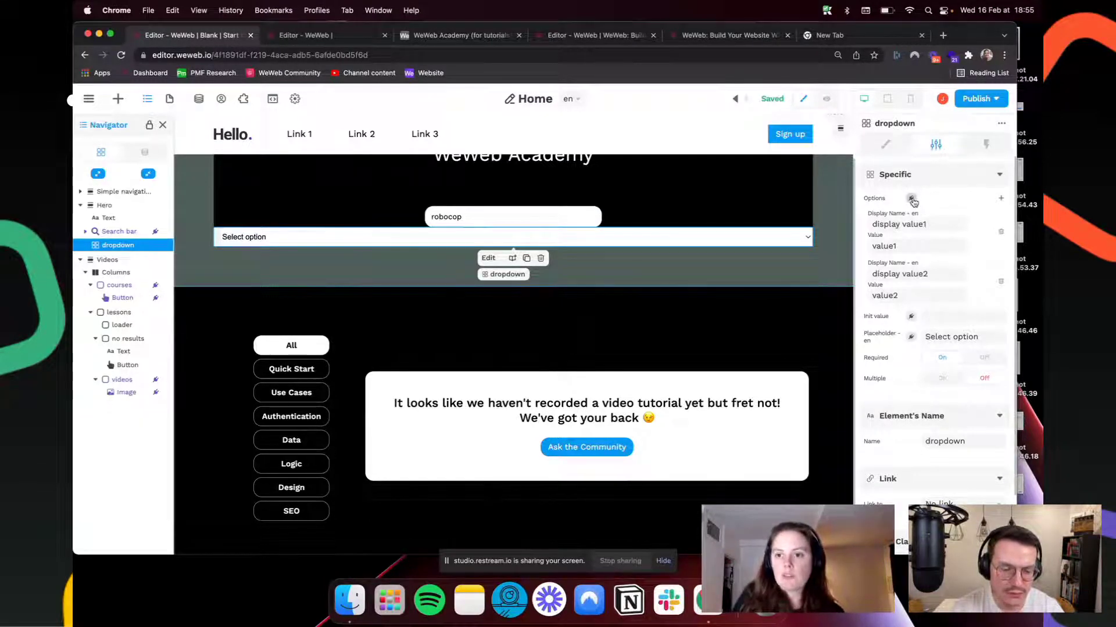
Step: Bind the dropdown's Options to the data of the courses collection
click(911, 200)
click(640, 314)
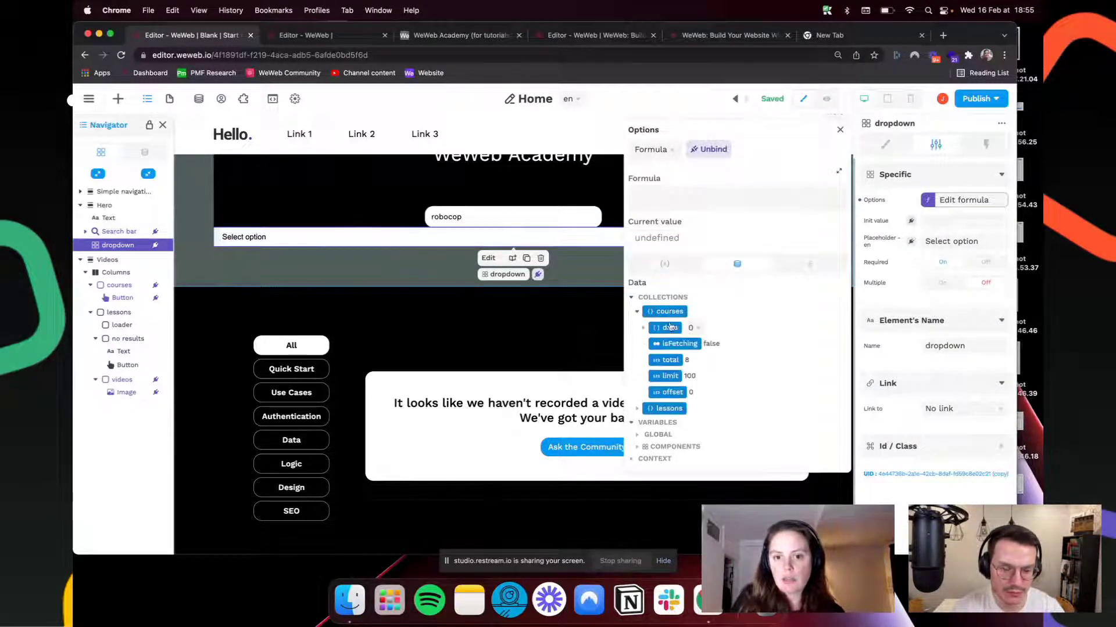
click(671, 329)
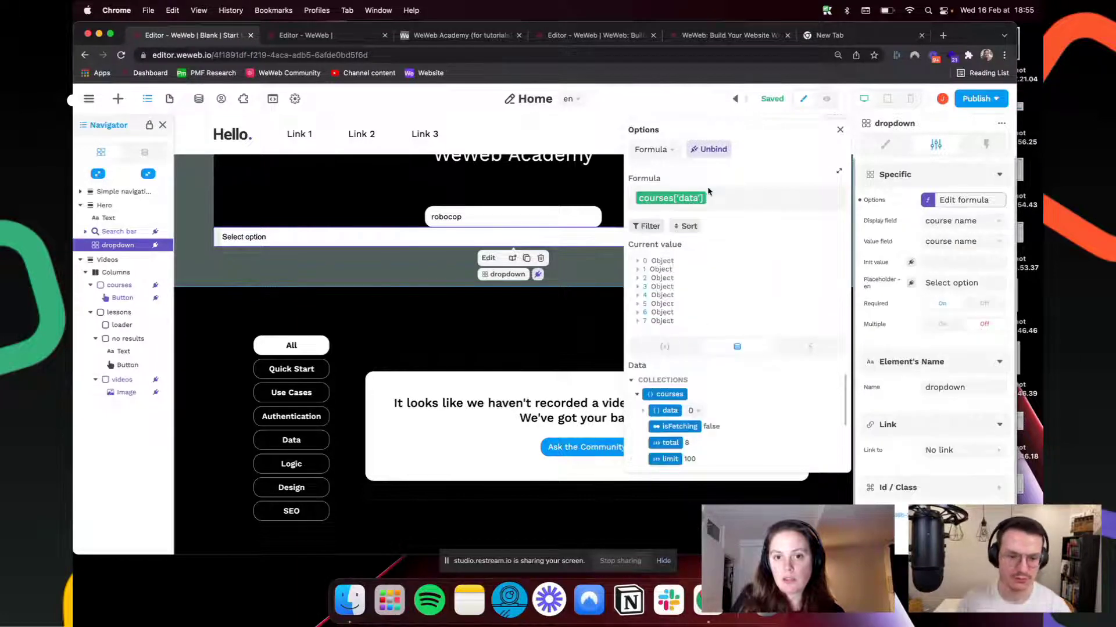
click(839, 130)
Step: Preview the page and test the dropdown by choosing Use Cases and All, ending back in edit mode
click(827, 98)
click(780, 293)
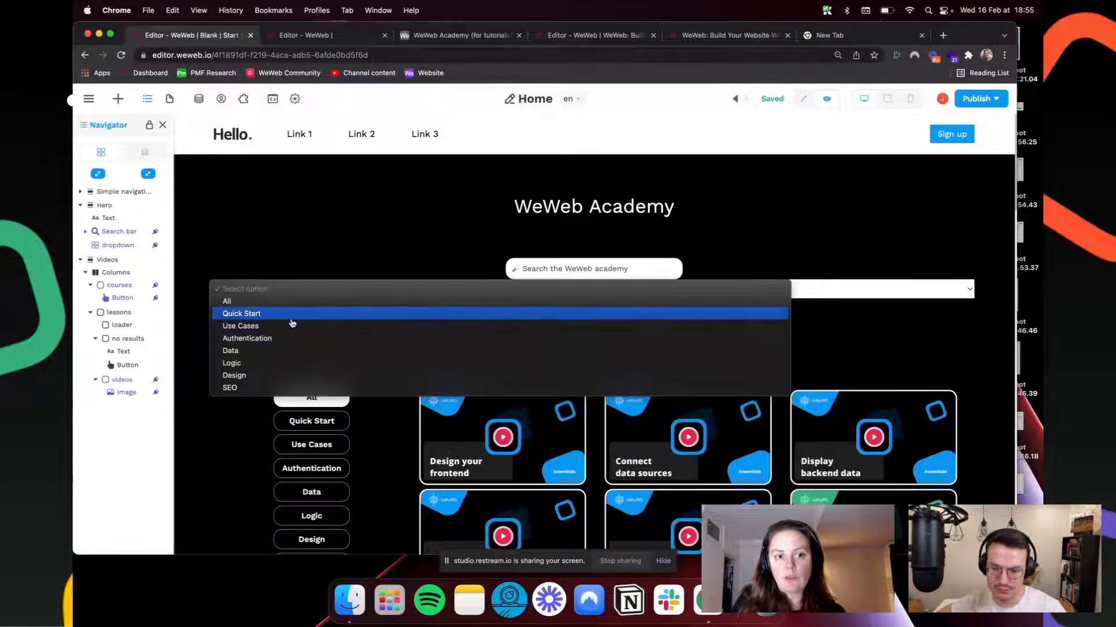
click(289, 329)
click(326, 295)
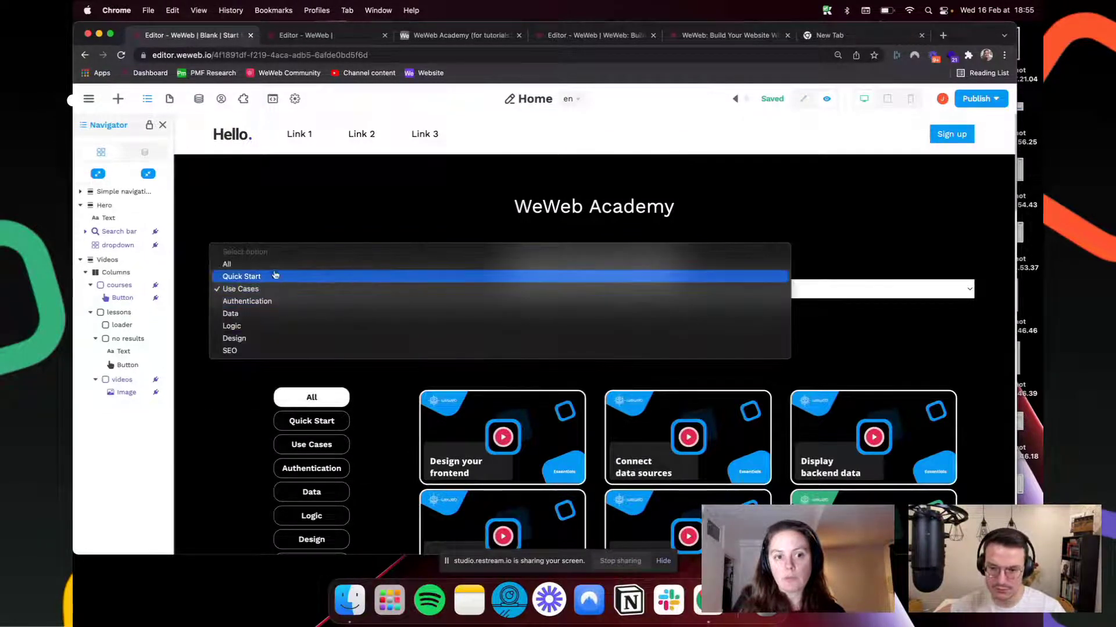
click(273, 269)
click(803, 99)
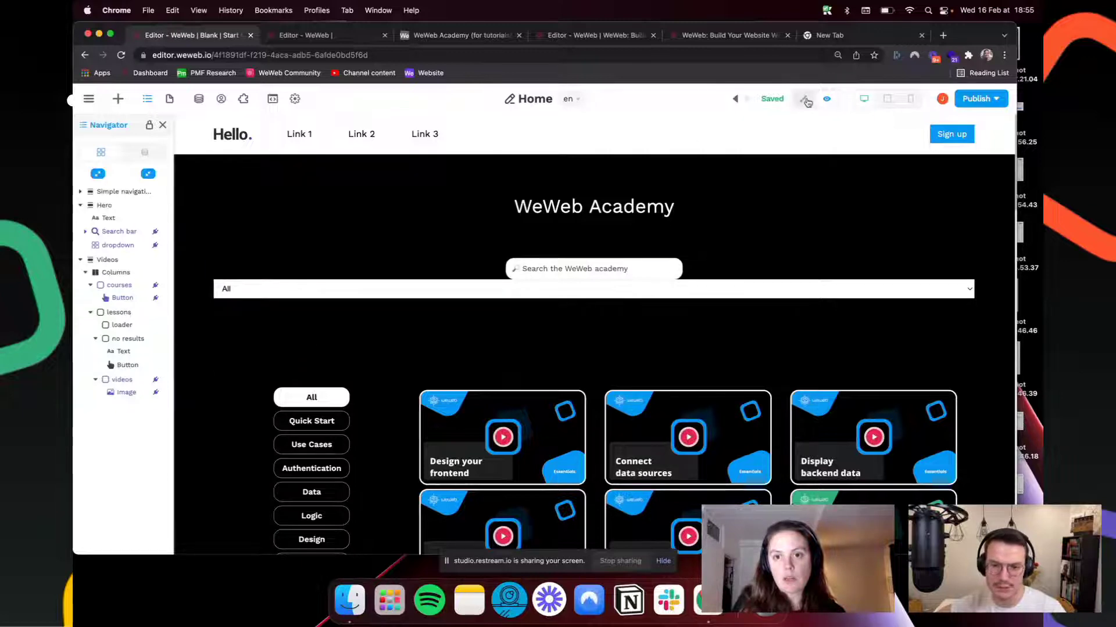
Step: Filter the videos container's Items formula with the condition description Contains the dropdown's value
click(367, 409)
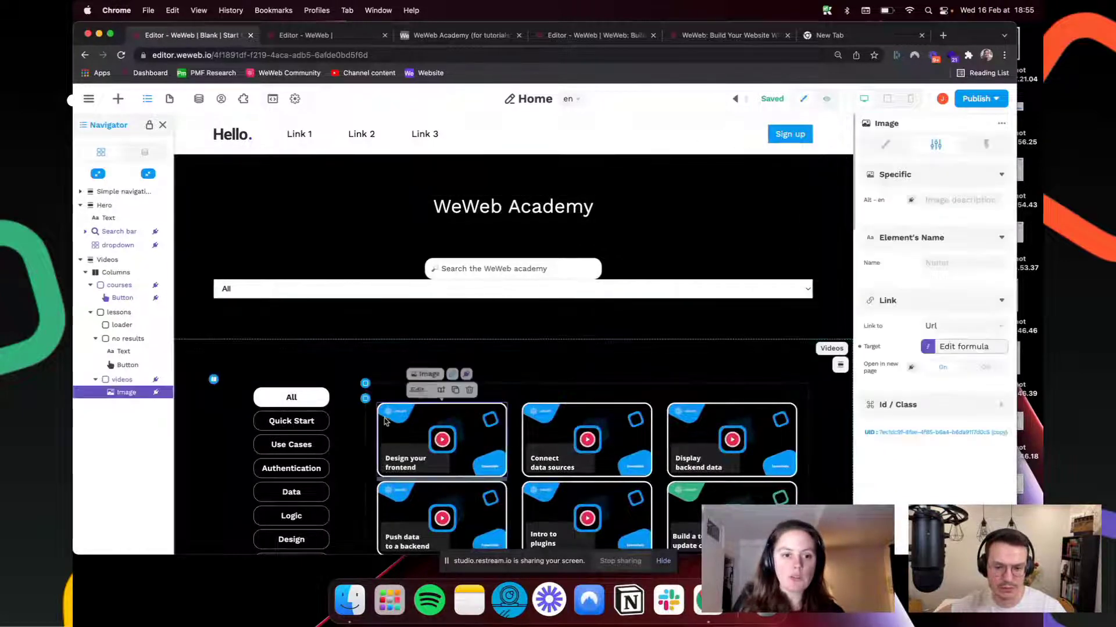
click(120, 379)
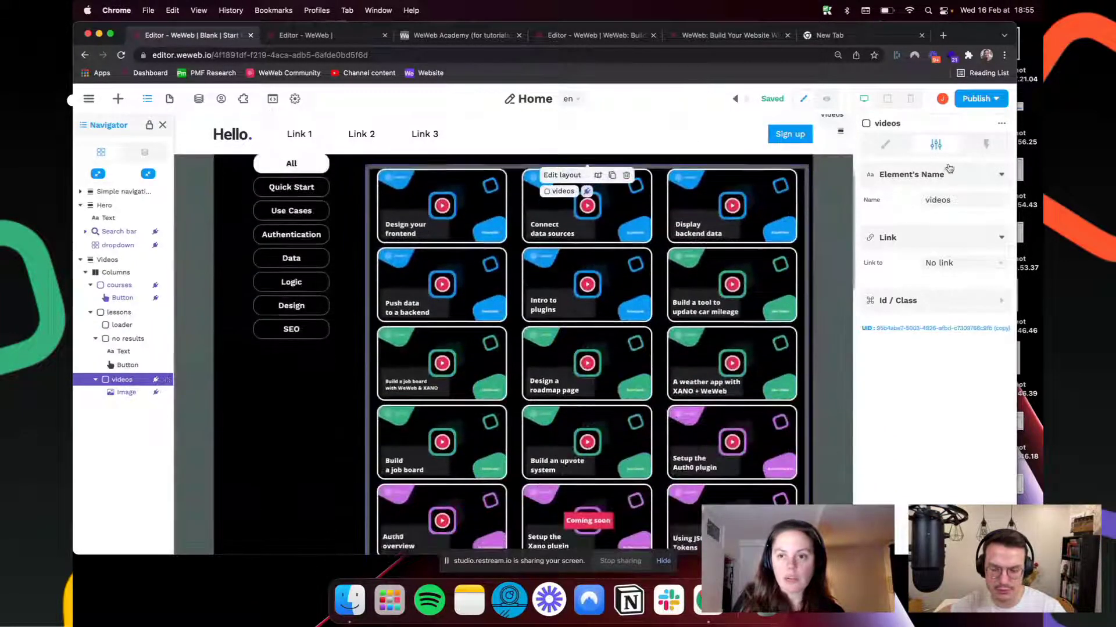
click(895, 149)
click(959, 218)
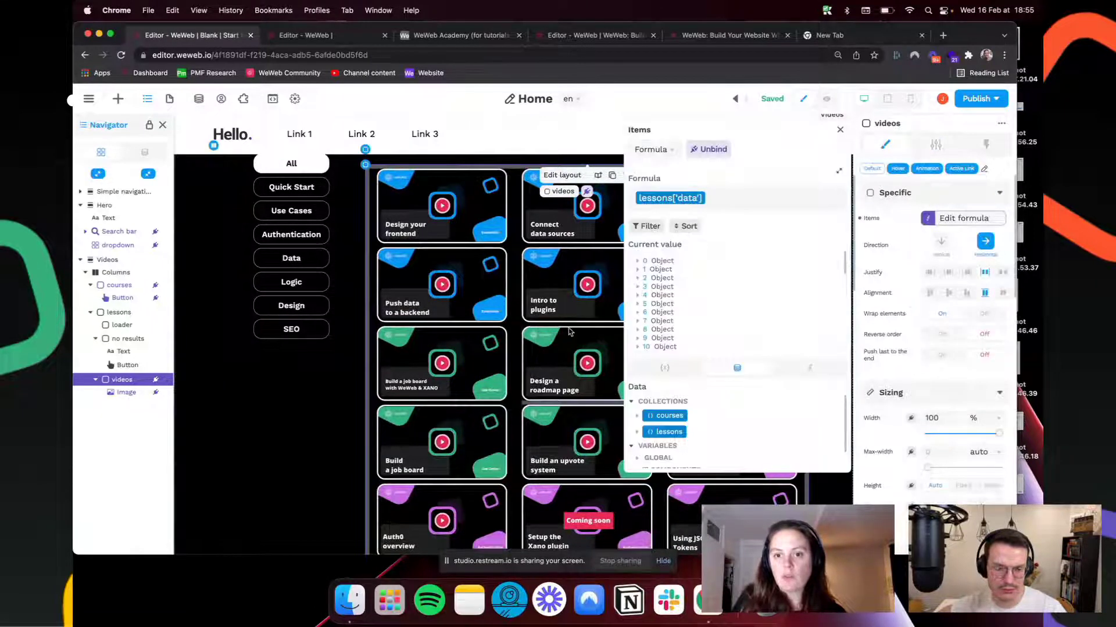
click(650, 226)
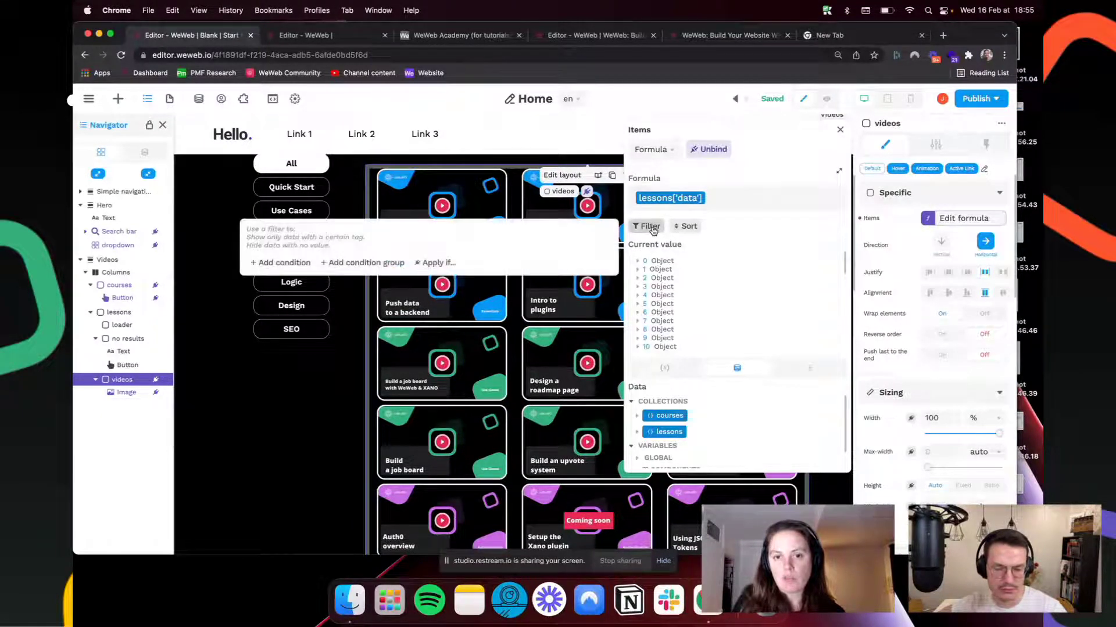
click(281, 263)
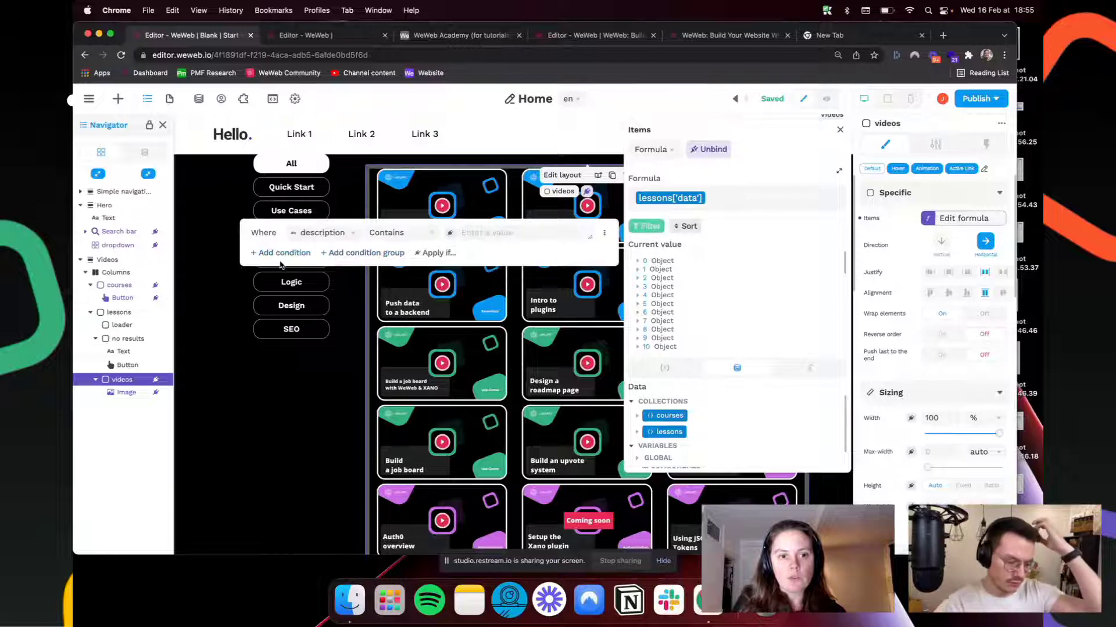
click(450, 233)
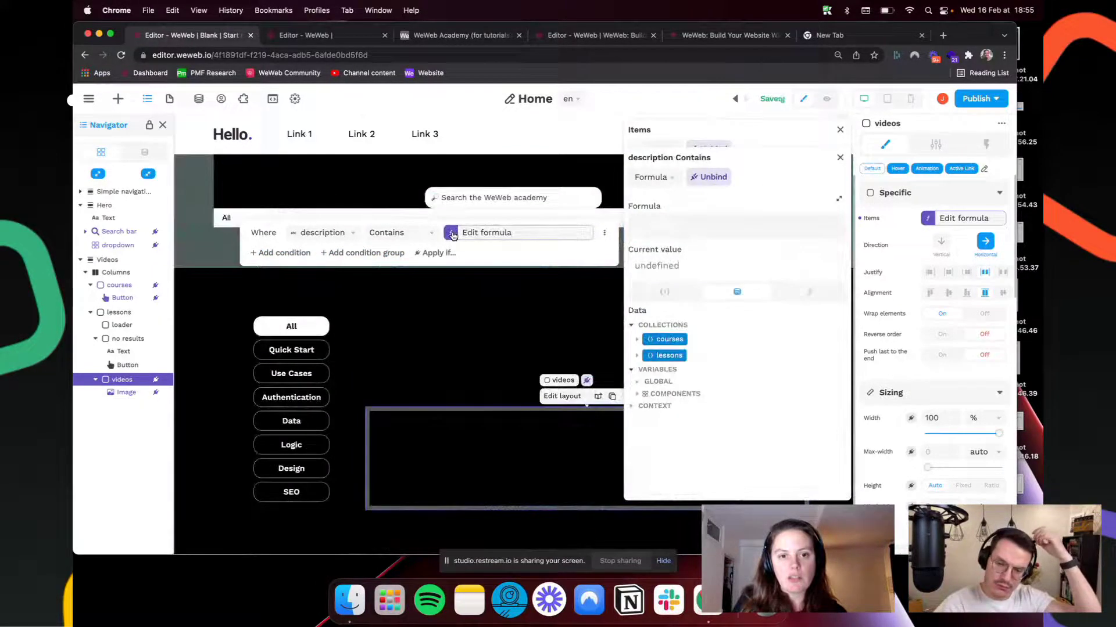
click(637, 394)
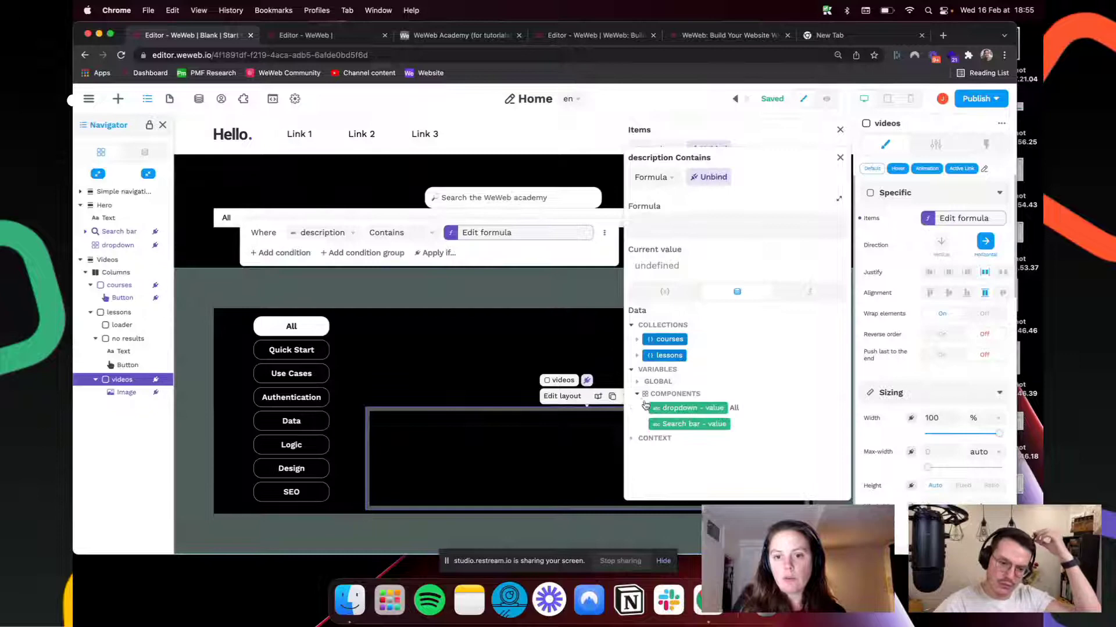
click(701, 409)
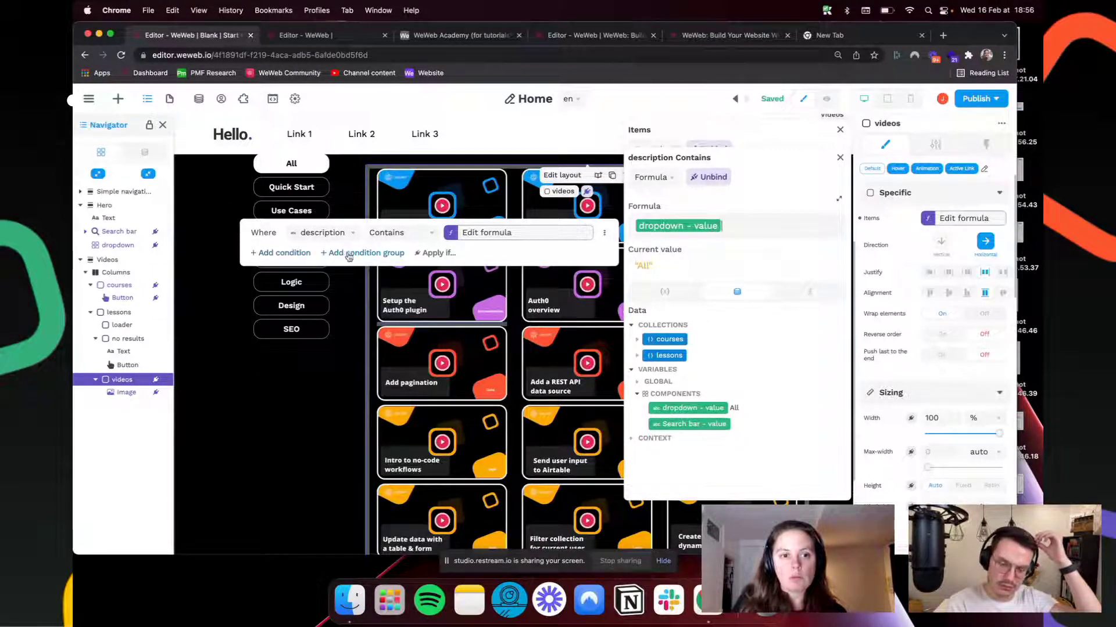
Step: Add an Or condition to the videos Items filter so that lesson Contains the dropdown's value
click(287, 254)
click(266, 255)
click(260, 295)
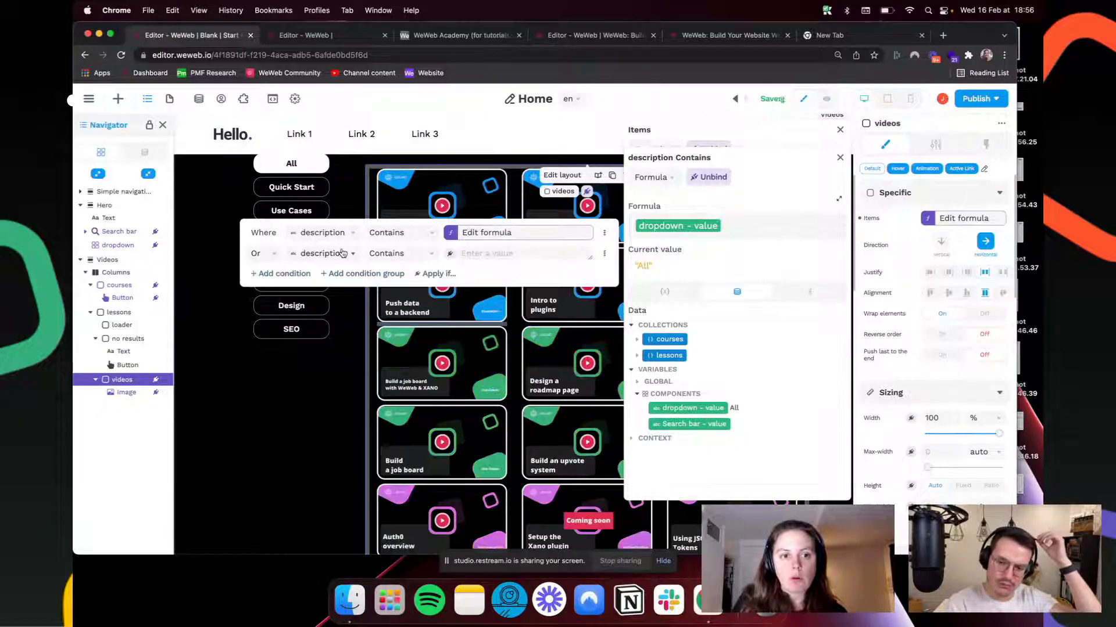
click(335, 254)
click(327, 336)
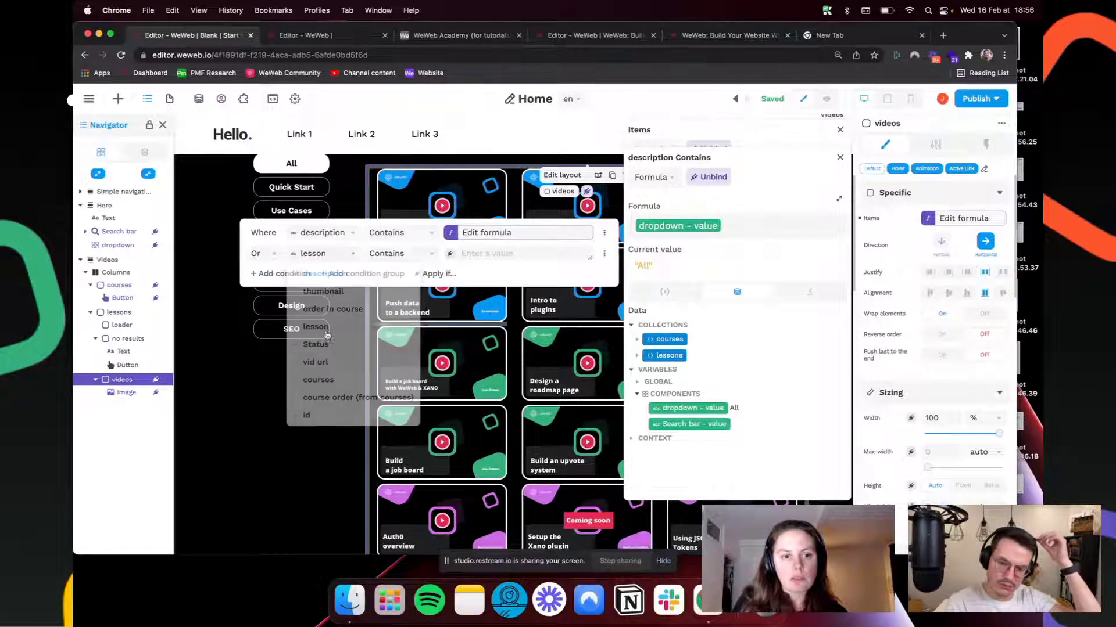
click(638, 396)
click(696, 413)
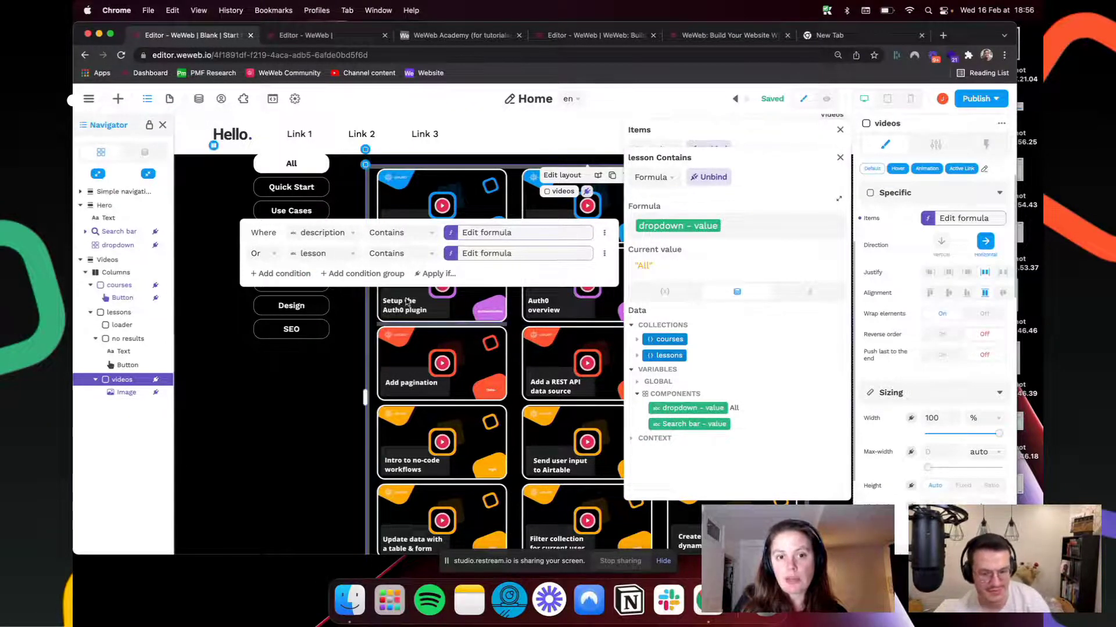
click(839, 158)
Step: Preview the page and test the videos filter with Use Cases chosen in the dropdown, ending in edit mode
scroll(844, 251, up, 5)
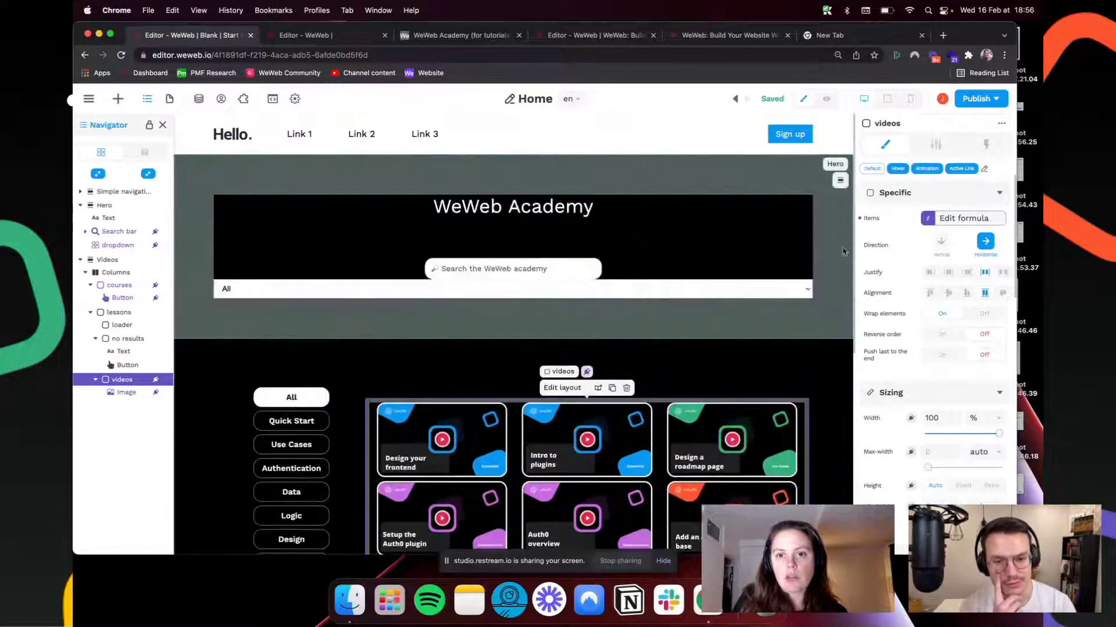
click(828, 100)
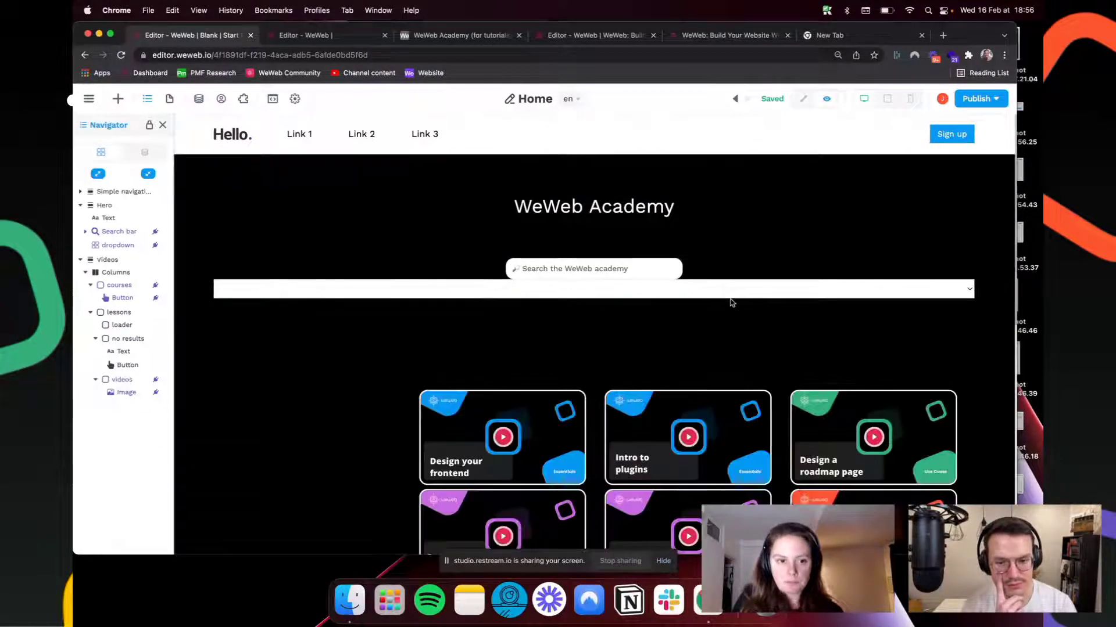
click(723, 291)
click(409, 314)
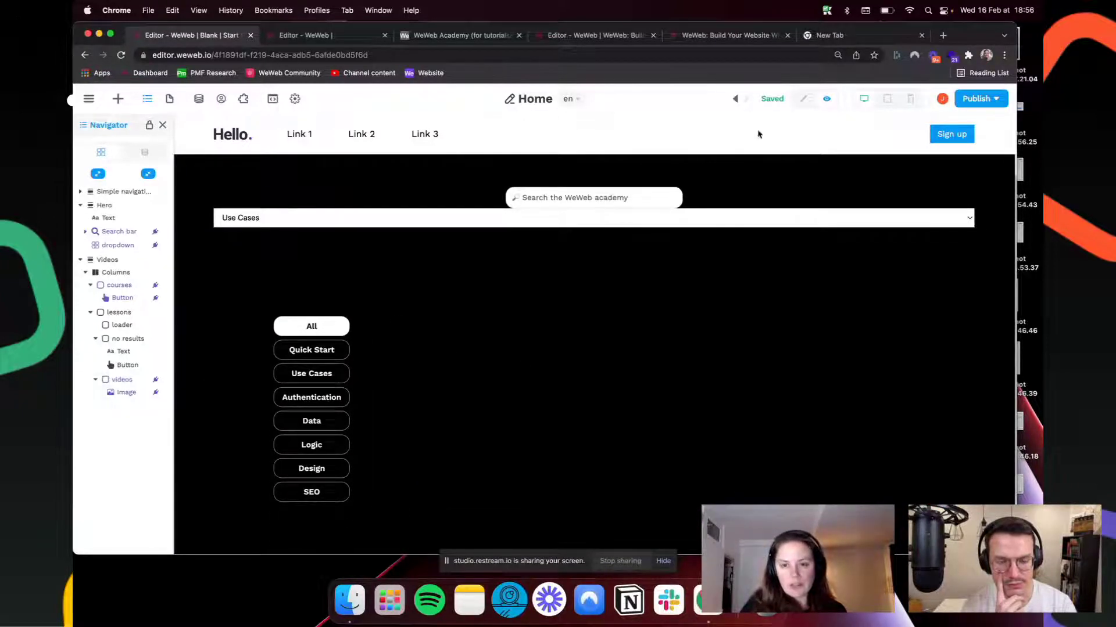
click(807, 102)
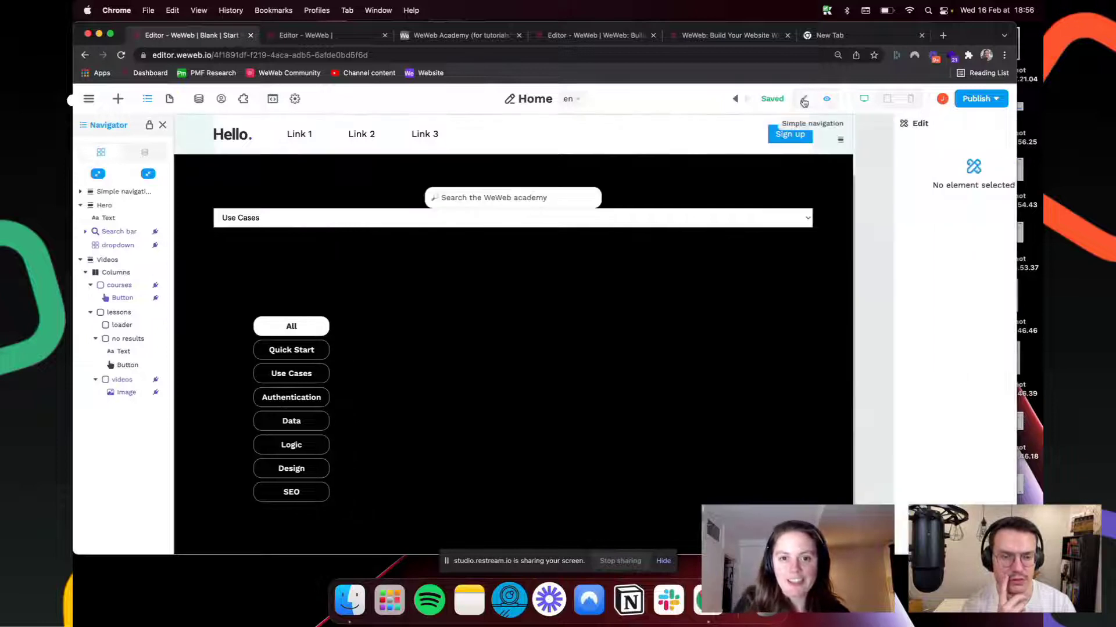
Step: Set the dropdown's Value field to id
click(653, 226)
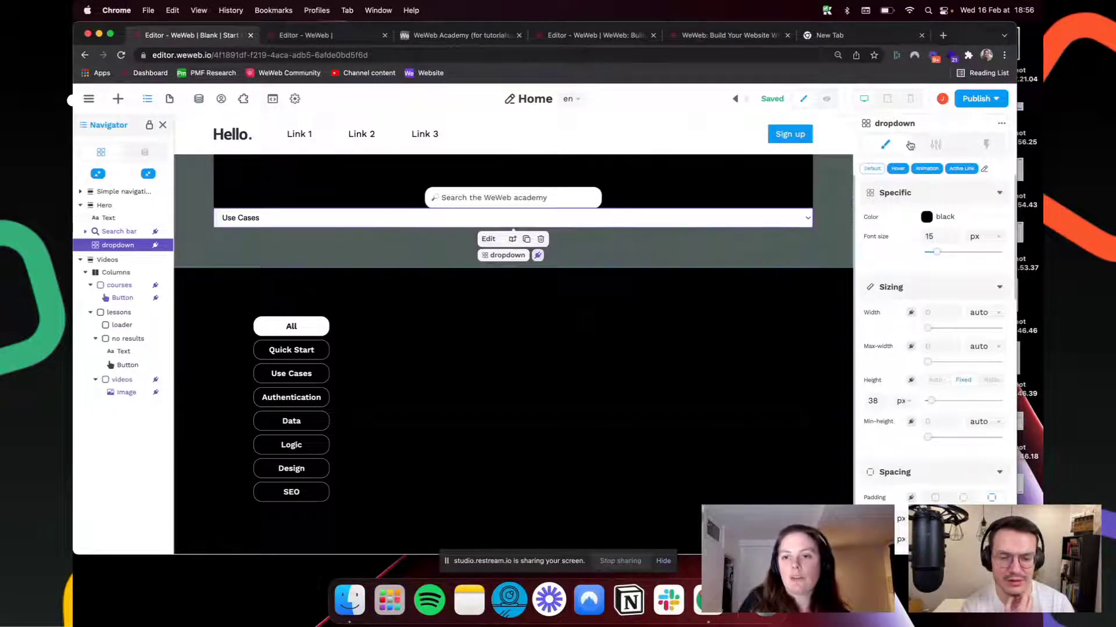
click(935, 144)
click(962, 243)
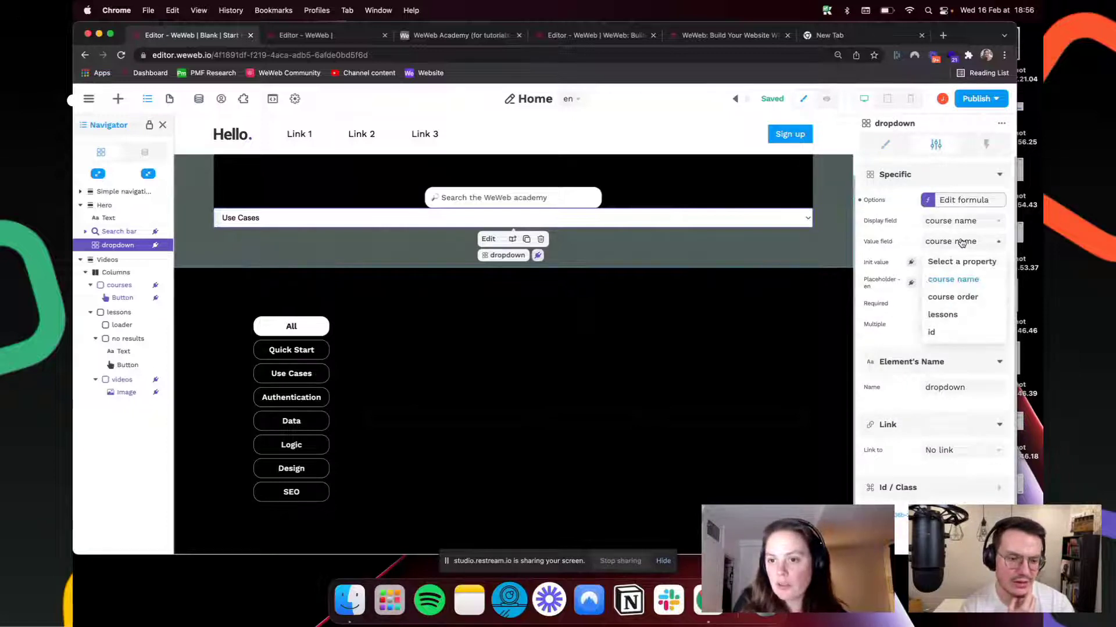
click(941, 335)
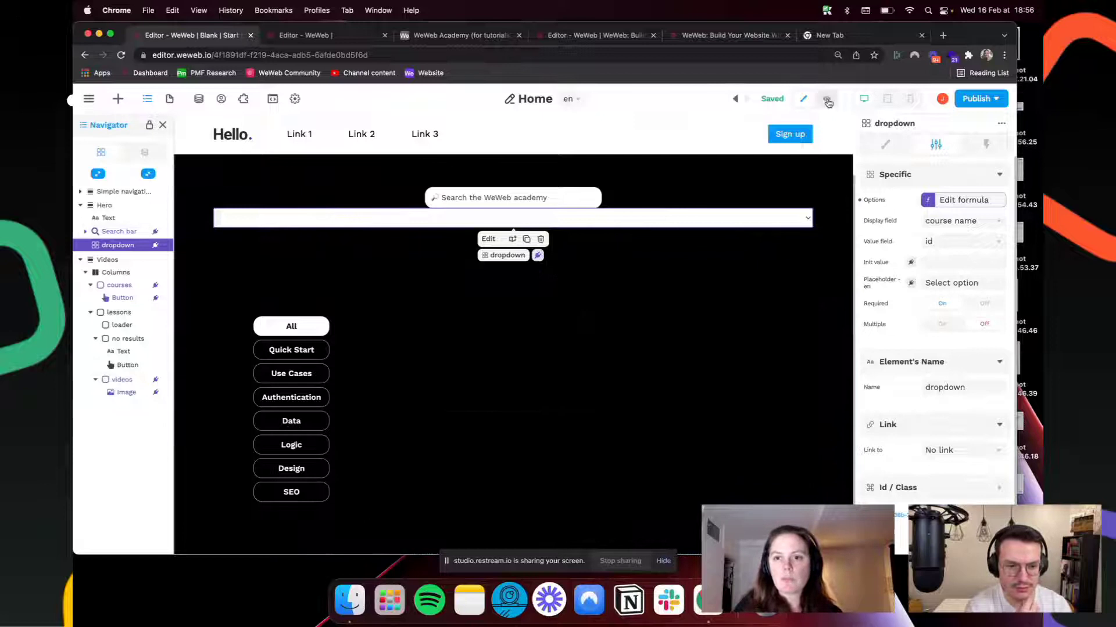
Step: Test the id-based dropdown in preview by choosing Use Cases and checking the video list, ending in edit mode
click(826, 99)
click(622, 299)
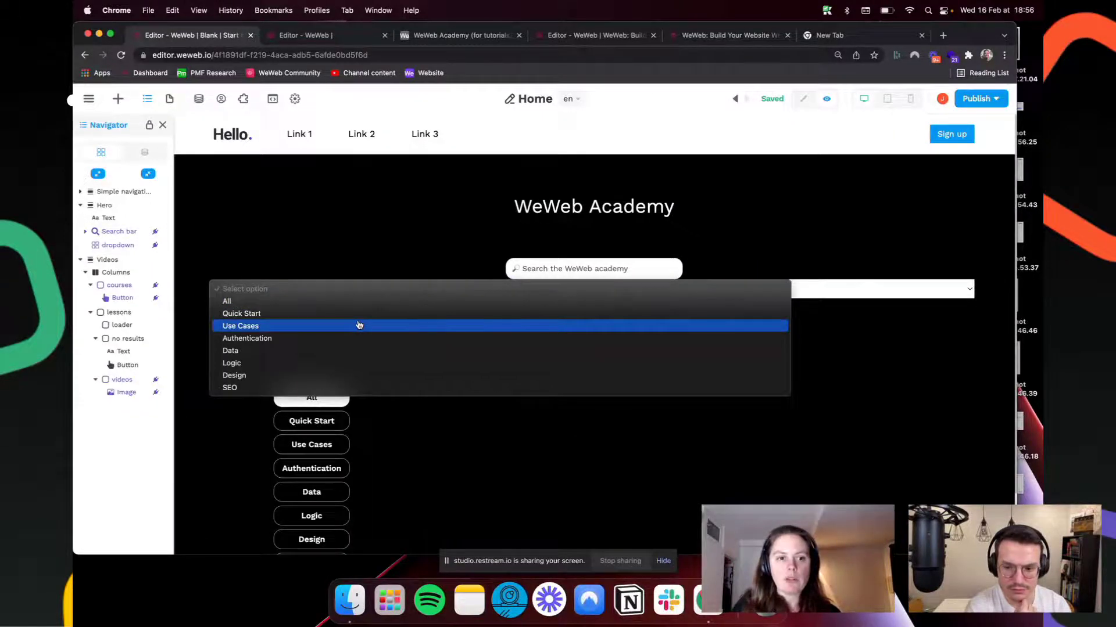
click(360, 324)
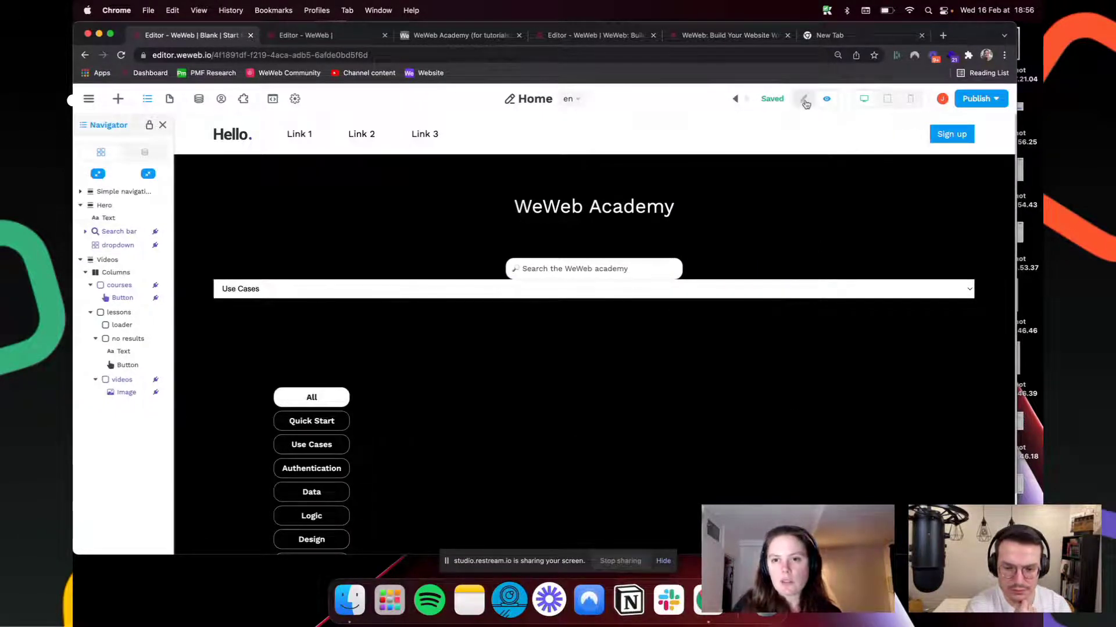
scroll(539, 435, down, 2)
scroll(540, 434, up, 2)
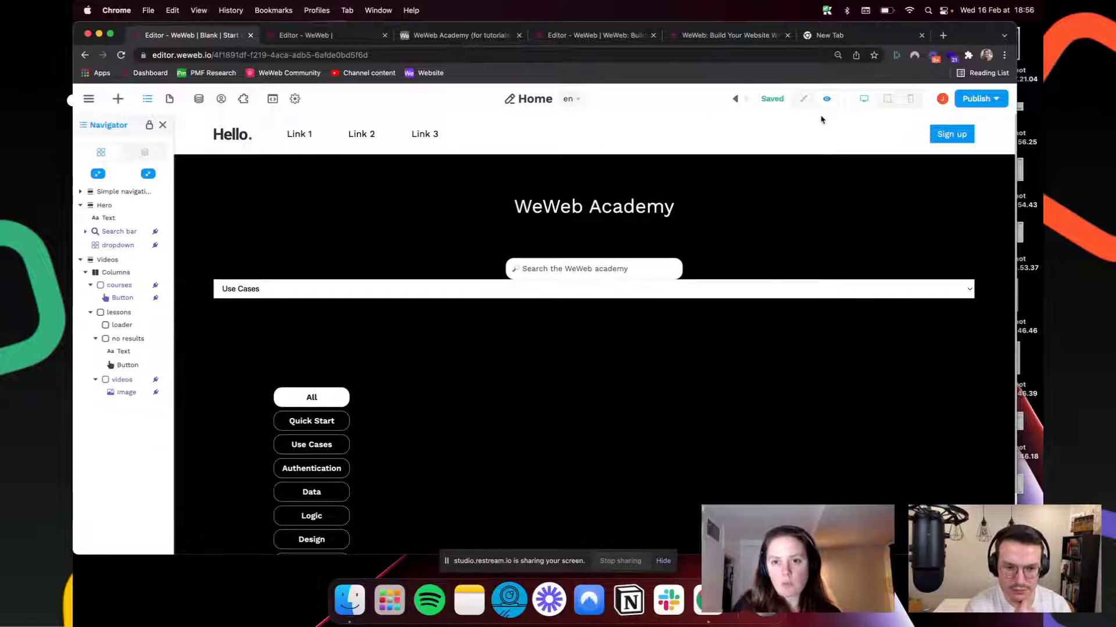
click(826, 98)
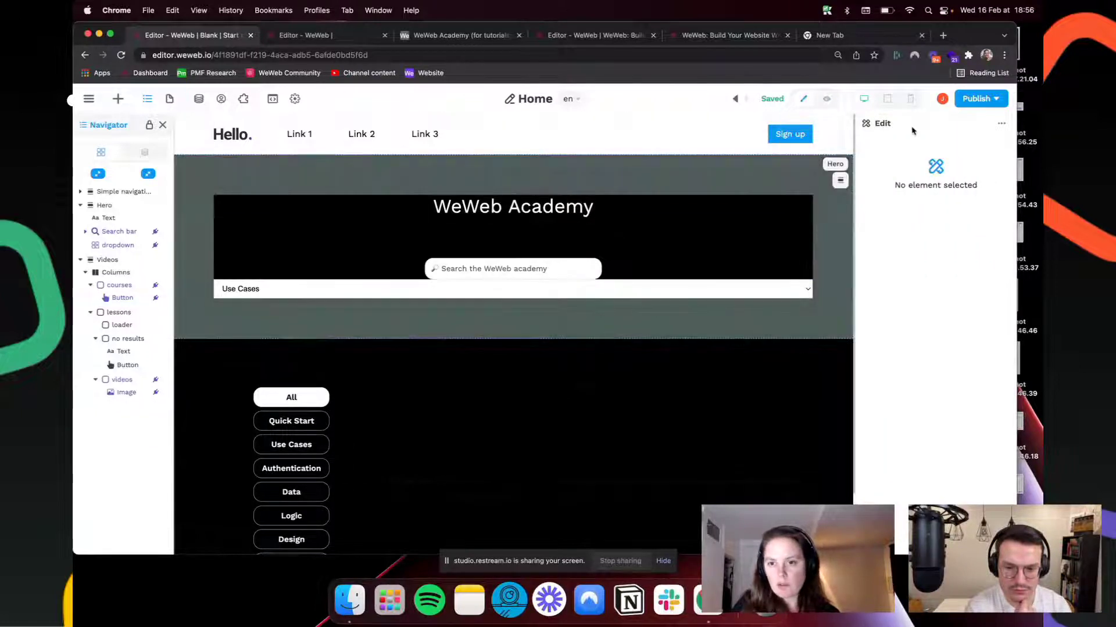
Step: Review the filter conditions of the lessons collection and the options available for its condition group and courses condition
click(783, 289)
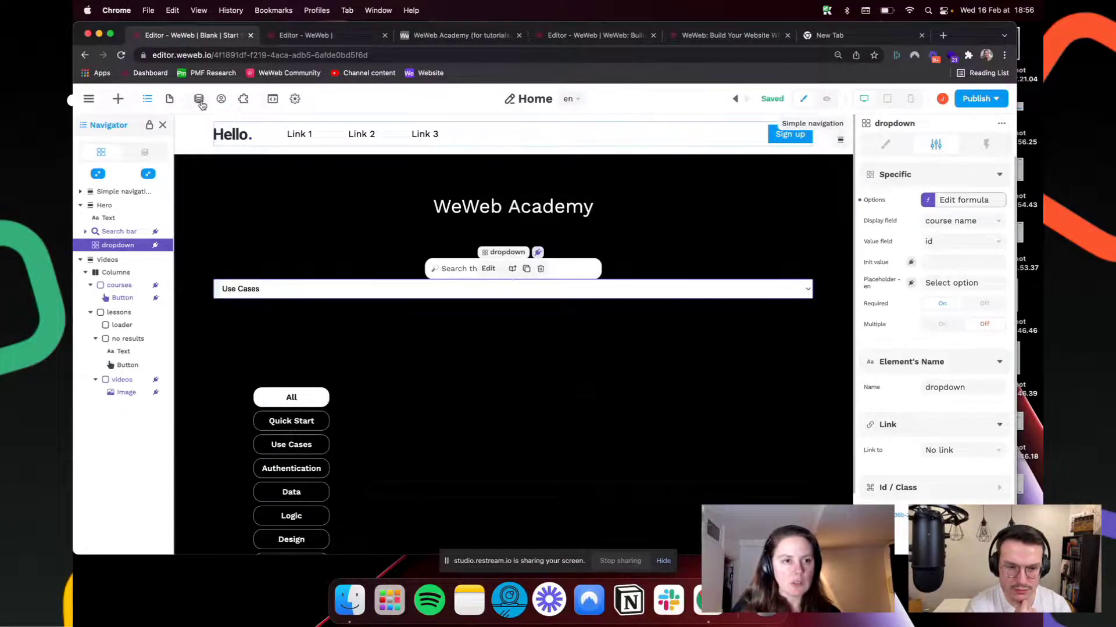
click(199, 99)
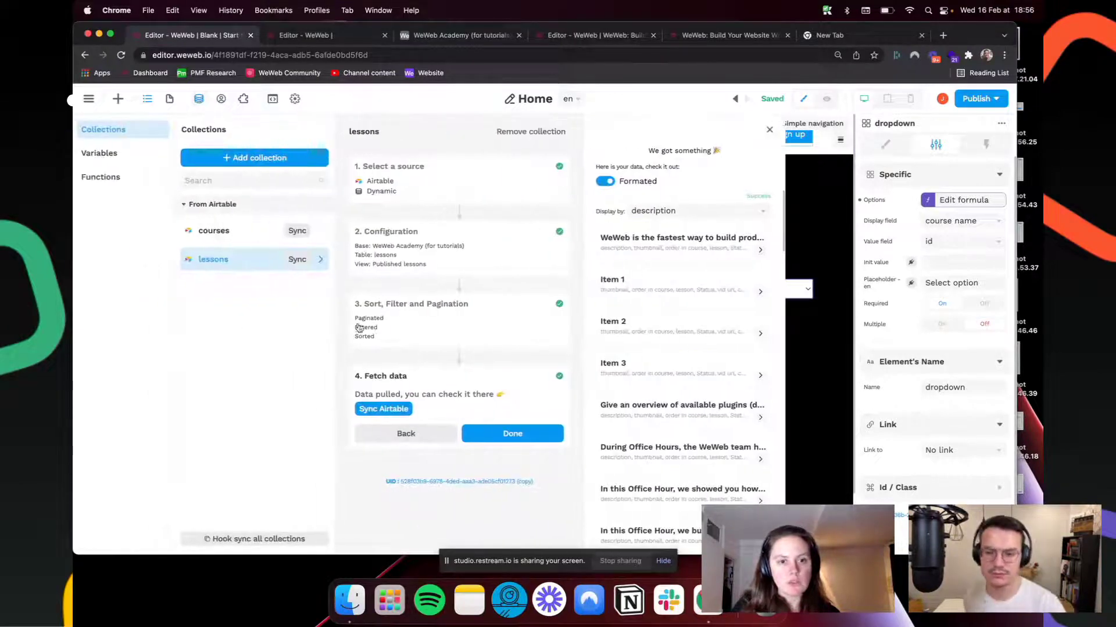
click(378, 361)
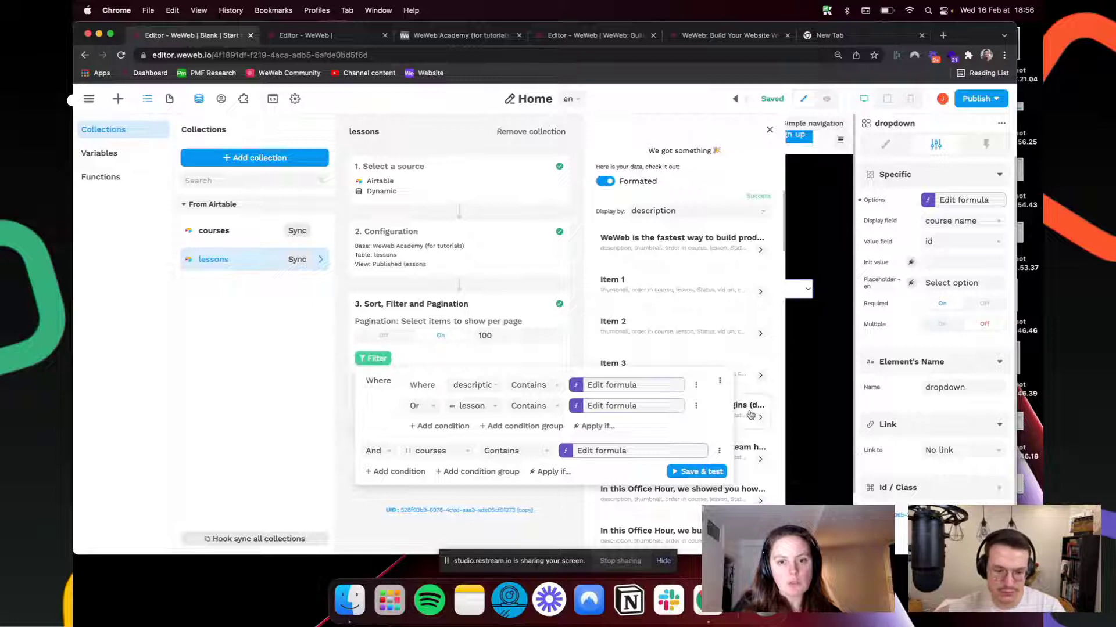
click(719, 383)
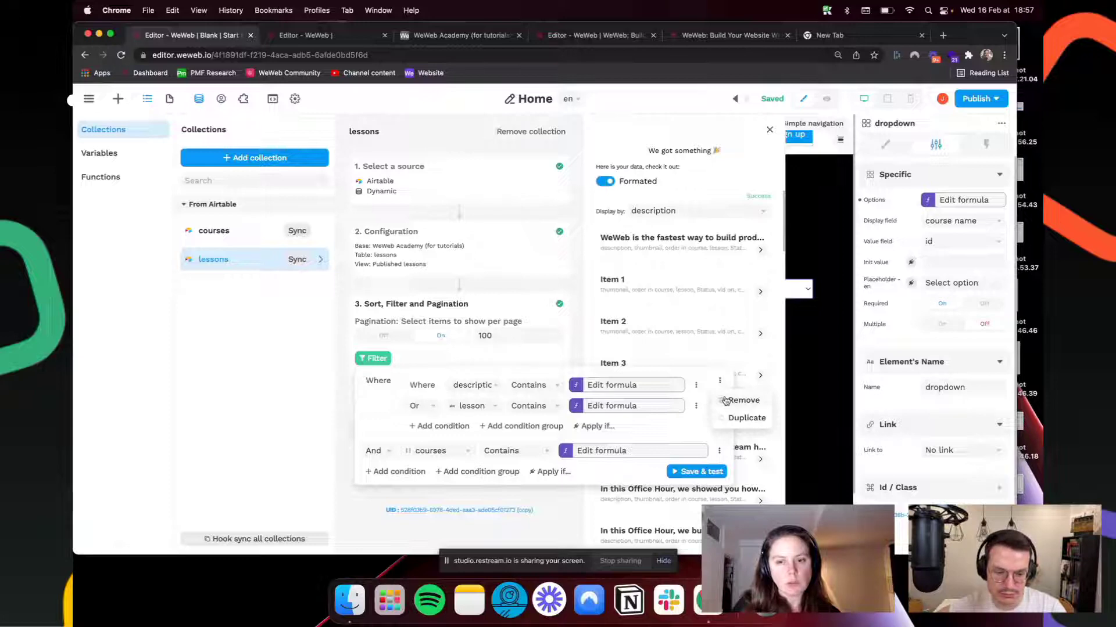
click(720, 452)
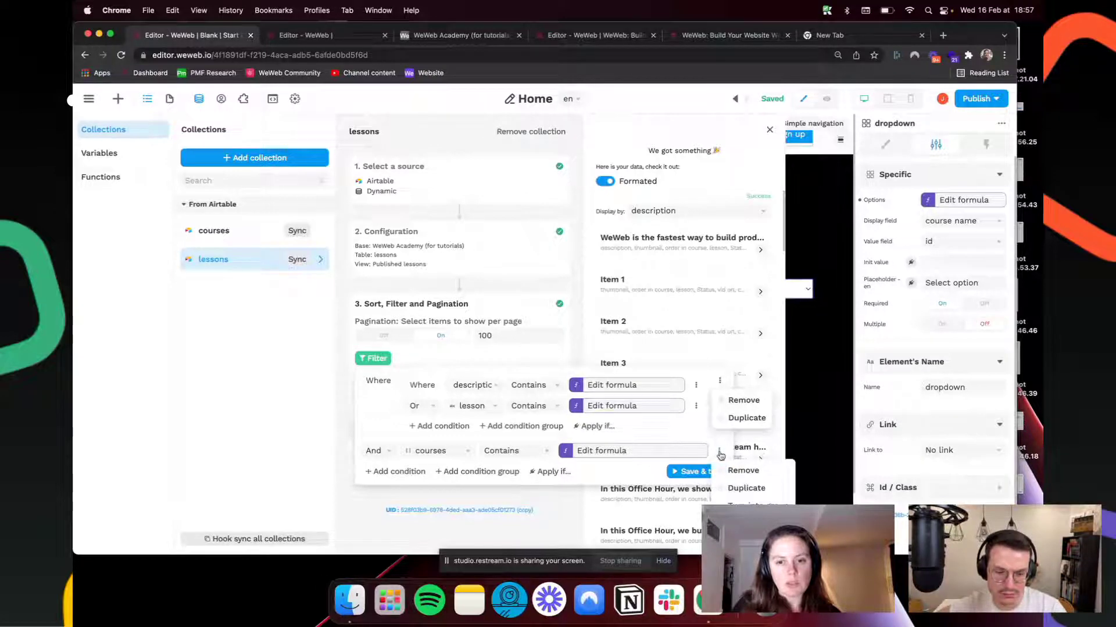
click(836, 368)
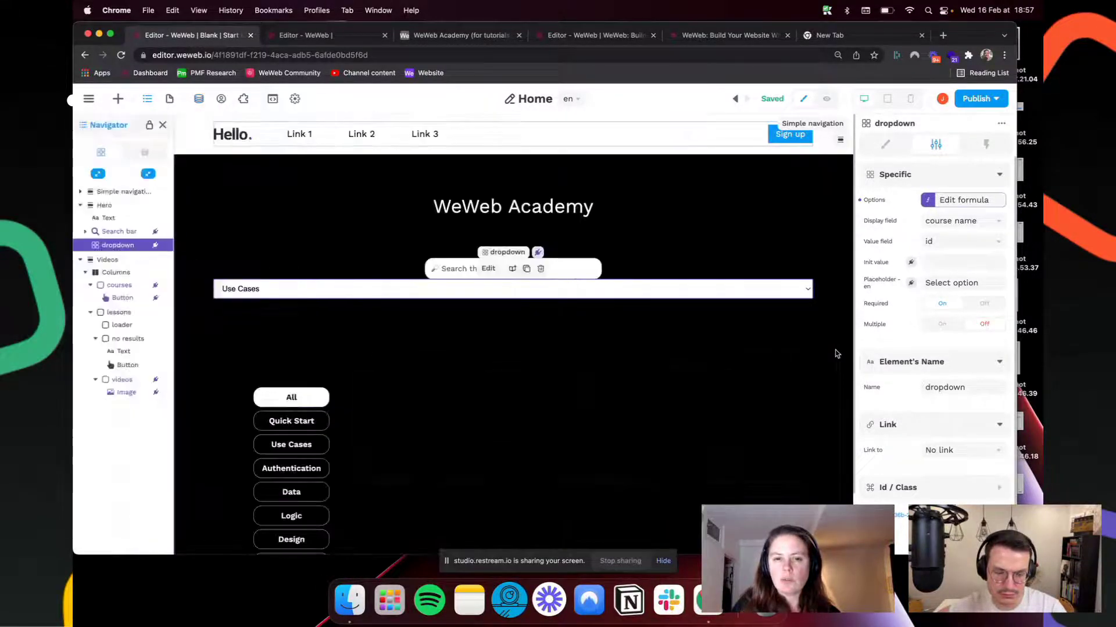
Step: Remove the bound description and lesson conditions from the filter on the videos container's items
click(970, 204)
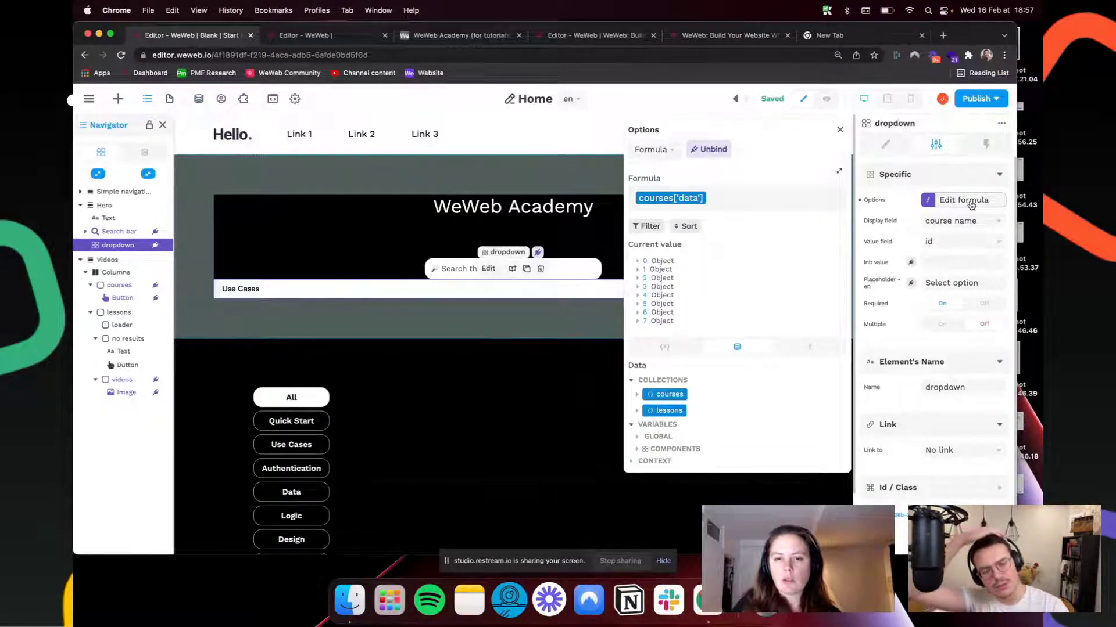
click(372, 492)
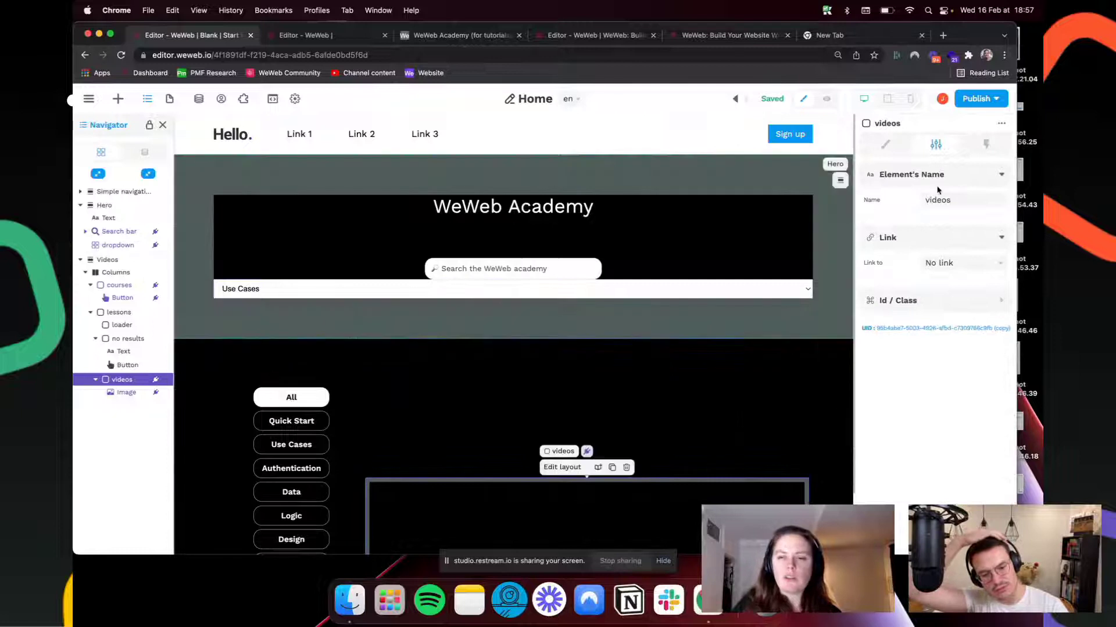
click(887, 145)
click(959, 218)
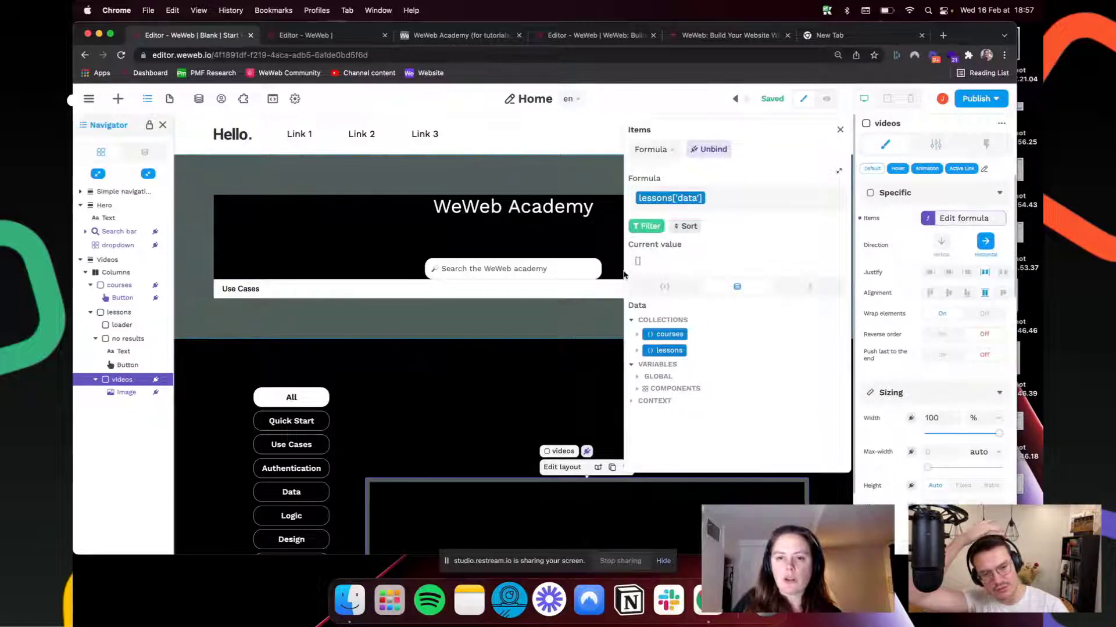
click(647, 226)
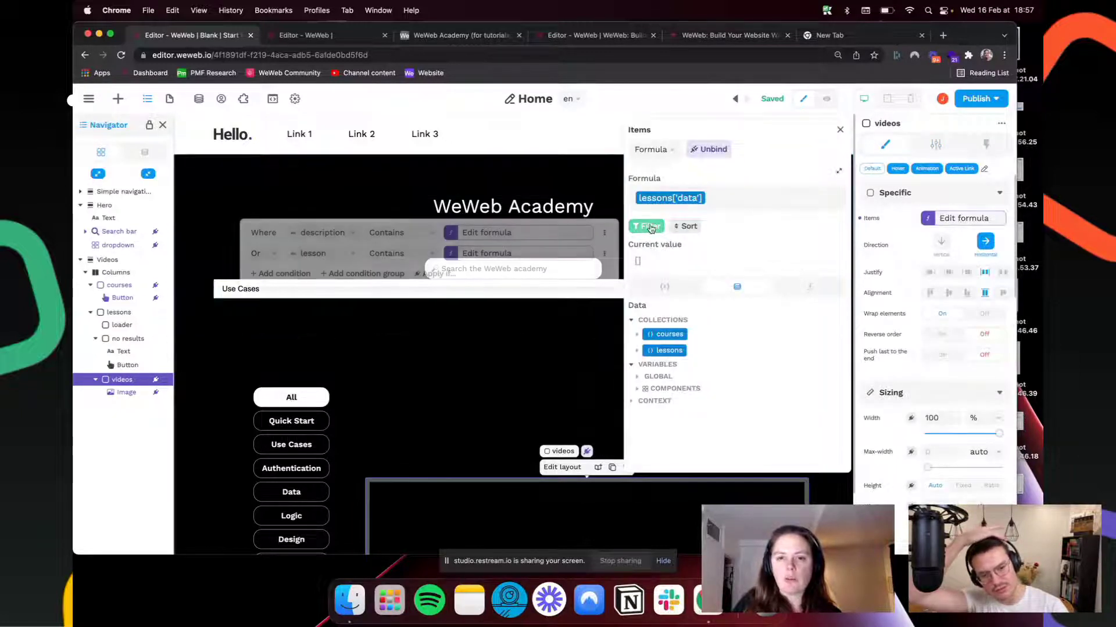
click(604, 232)
click(618, 253)
click(604, 233)
click(621, 253)
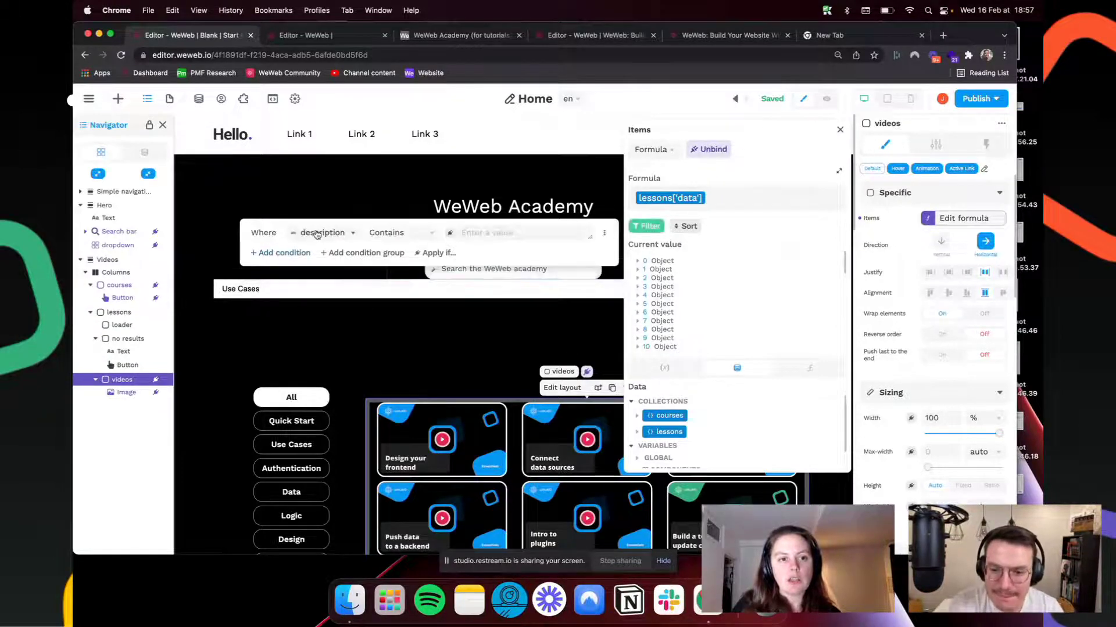
Step: Set the videos filter condition to courses Contains and bind its comparison value to a formula
click(318, 233)
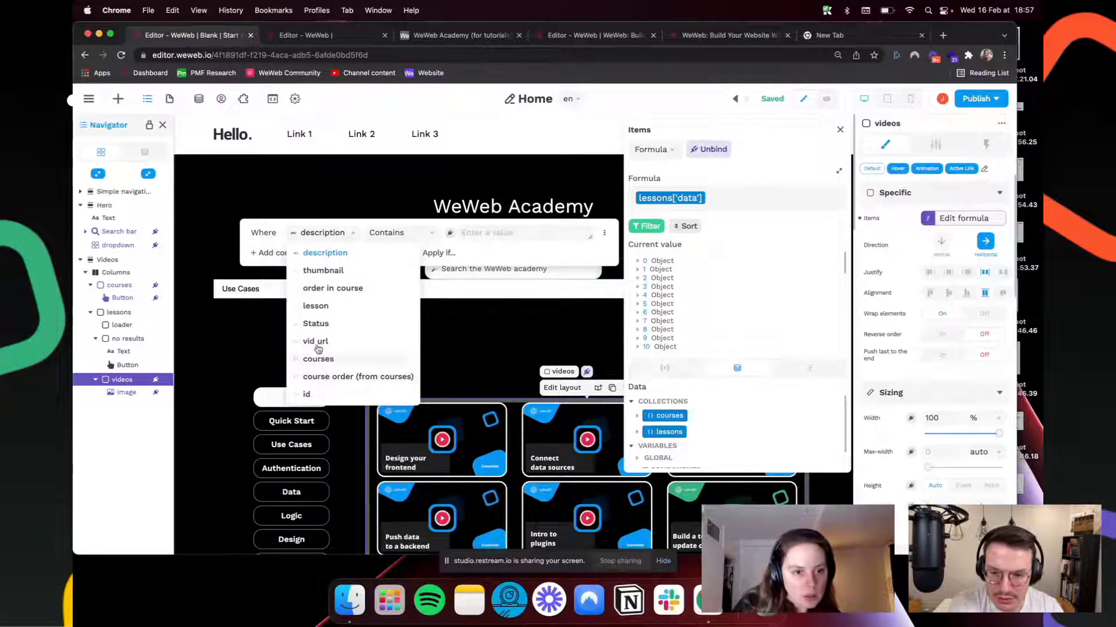
click(326, 361)
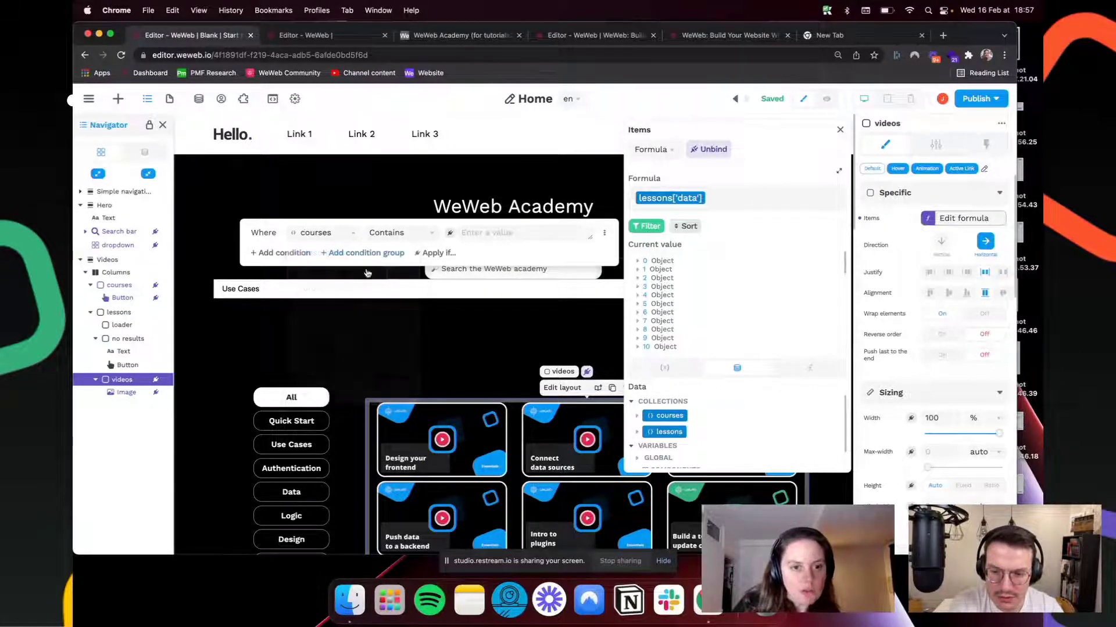
click(451, 234)
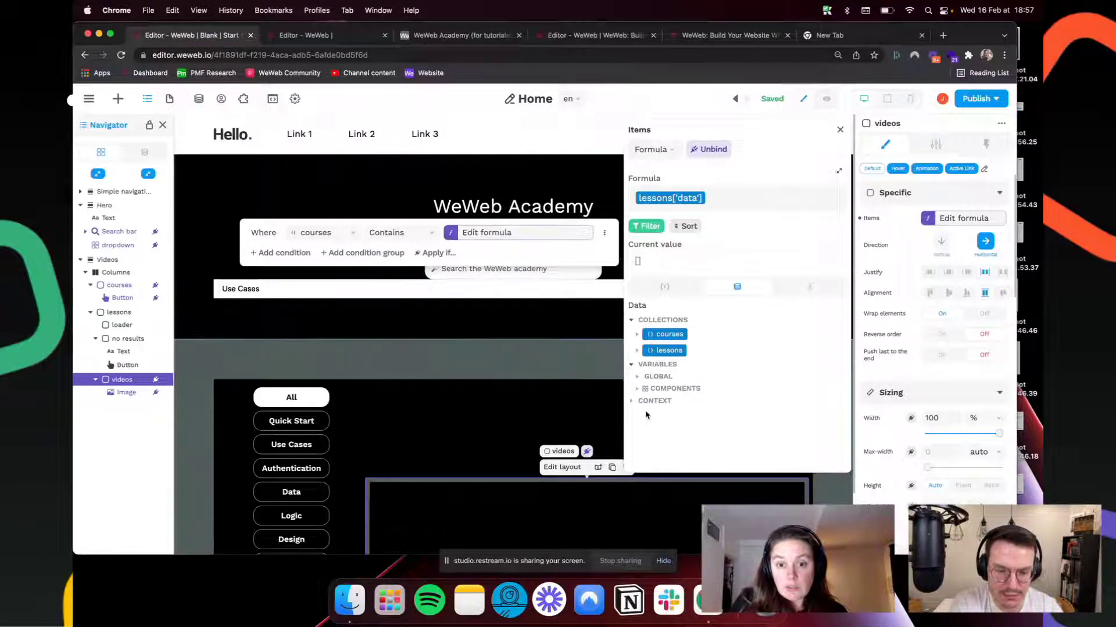
Step: Replace lessons['data'] in the videos container's items formula with the dropdown's value variable
click(673, 389)
click(708, 403)
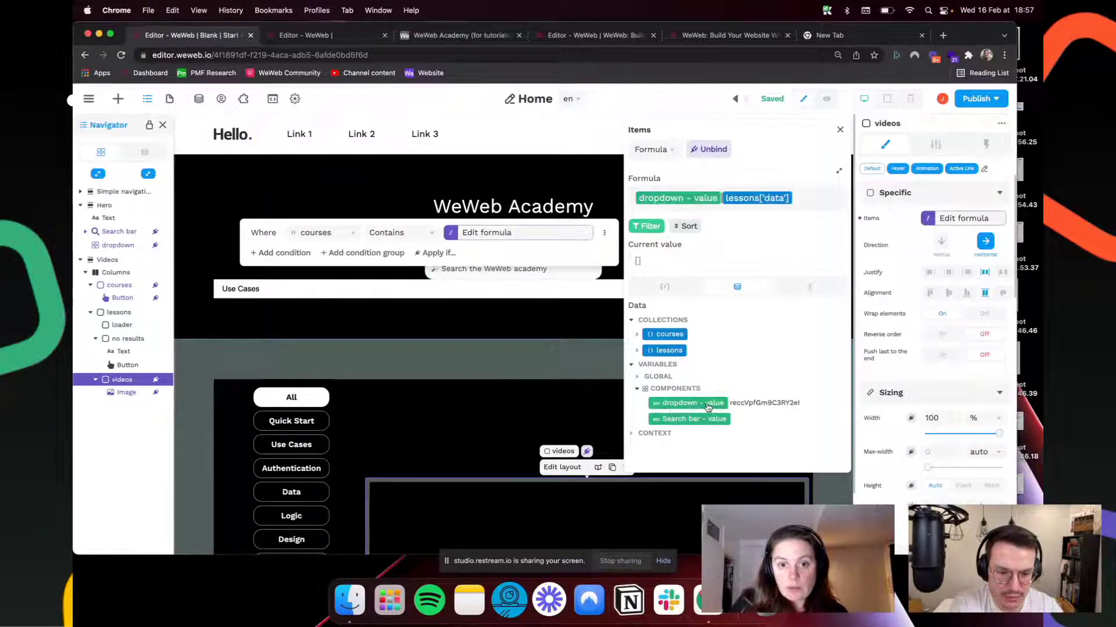
click(817, 200)
key(BackSpace)
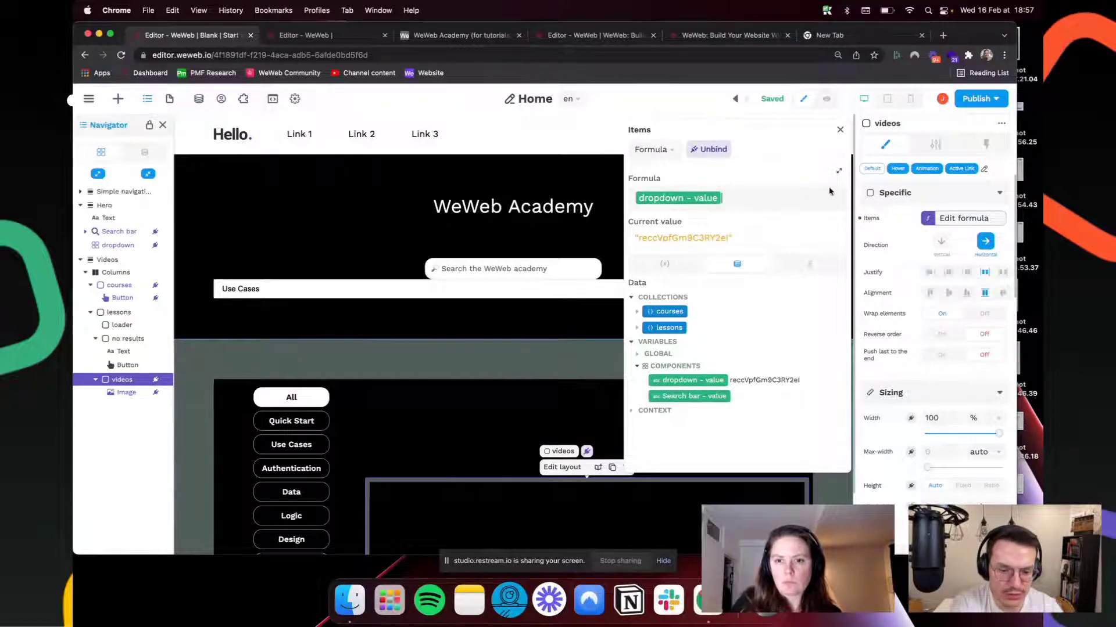
Step: Test the page in preview with Quick Start chosen in the dropdown, ending in edit mode
click(839, 129)
click(826, 99)
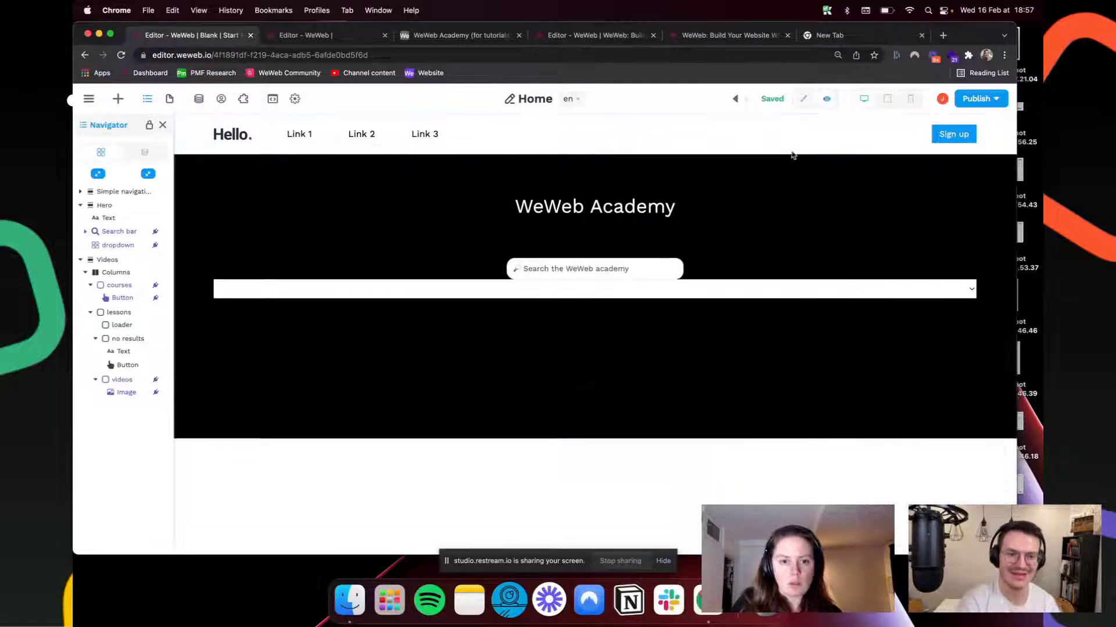
click(639, 290)
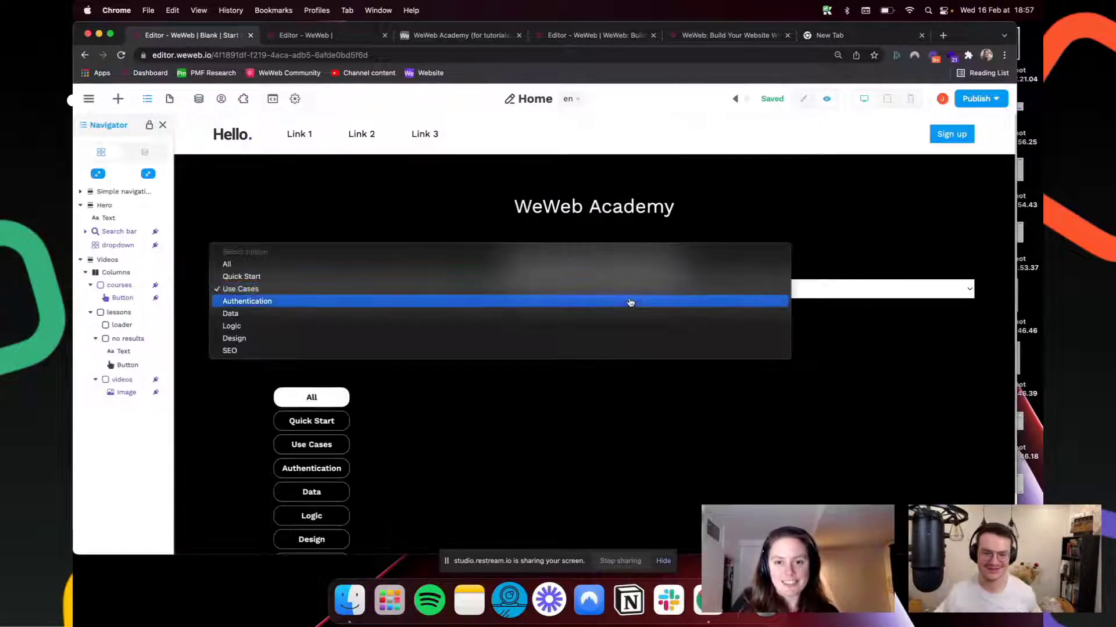
click(346, 277)
click(803, 98)
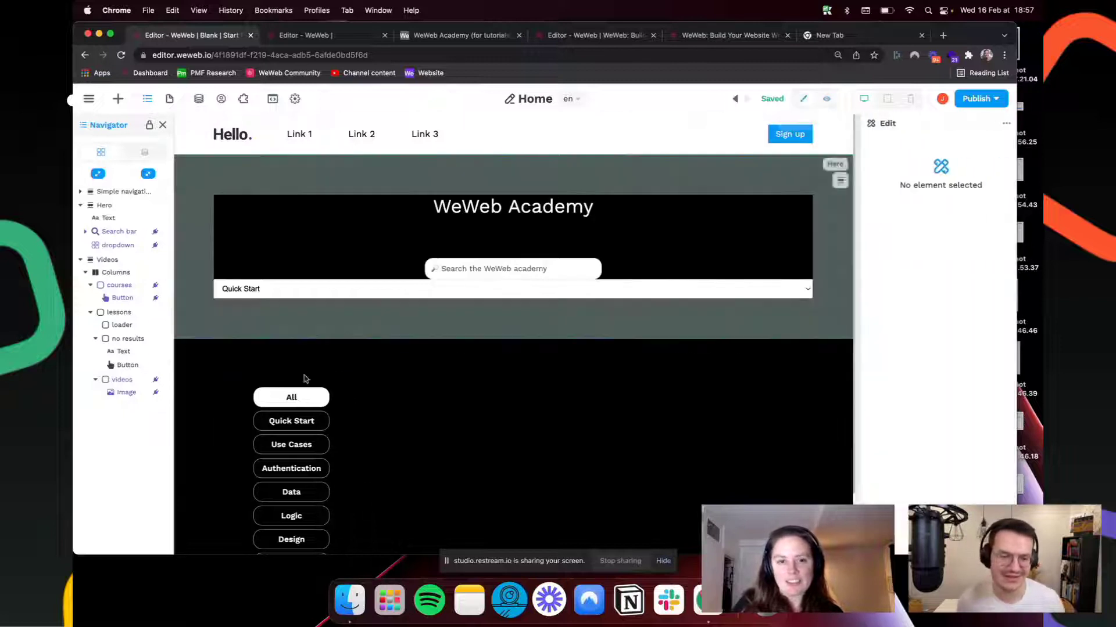
Step: Clear the videos container's items formula and bind it to the data of the lessons collection
click(391, 498)
click(949, 219)
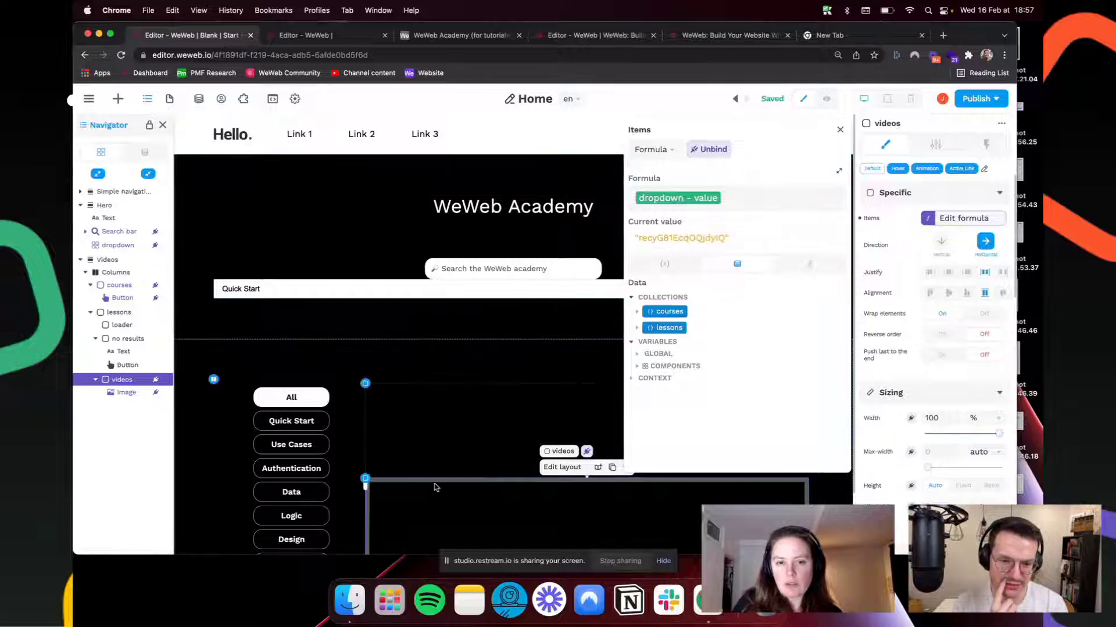
click(365, 480)
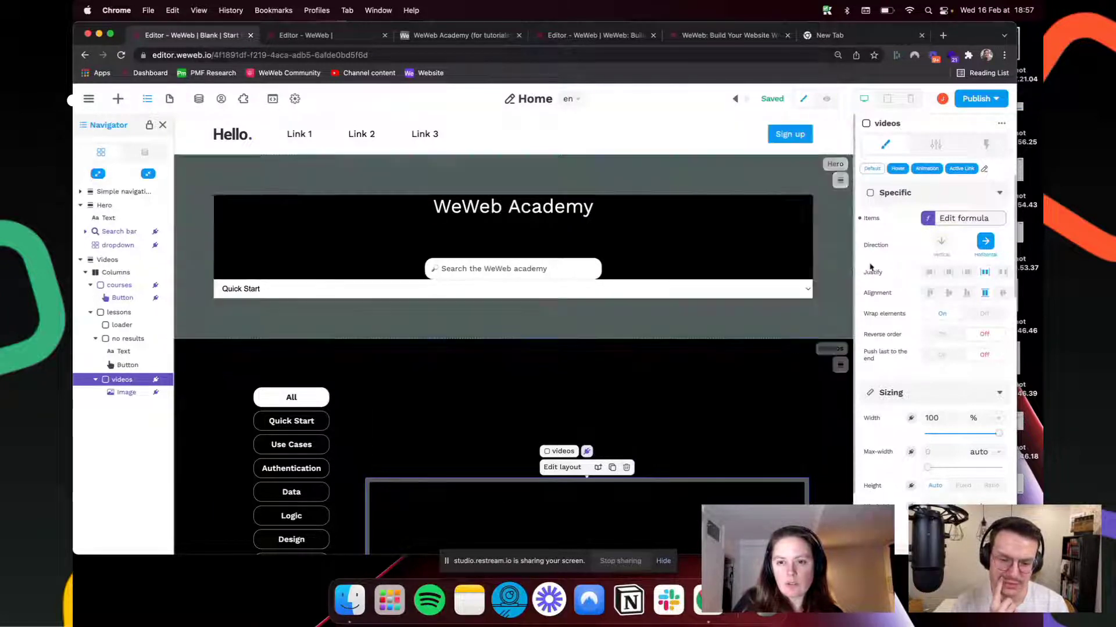
click(963, 218)
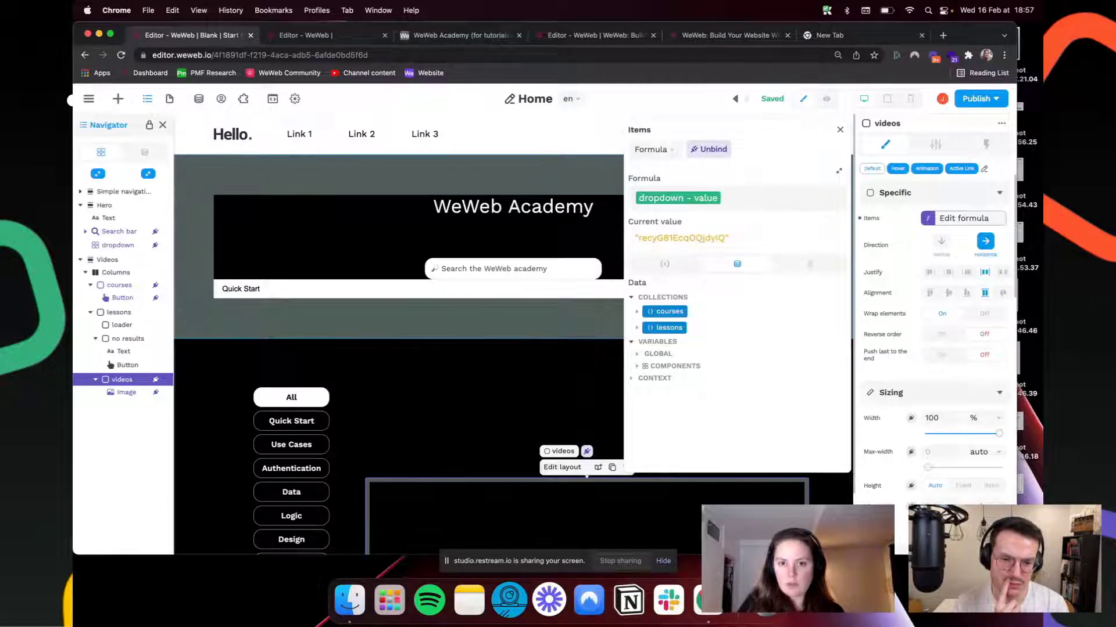
key(BackSpace)
click(637, 329)
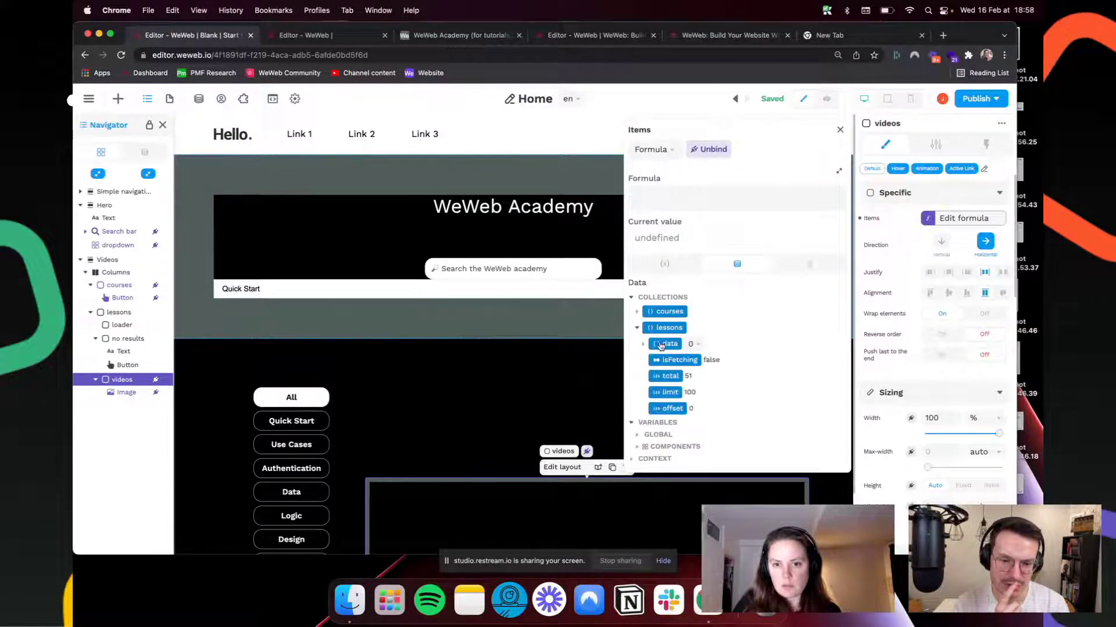
click(665, 345)
Step: Bind the value of the courses Contains filter condition to the dropdown's value variable
click(651, 227)
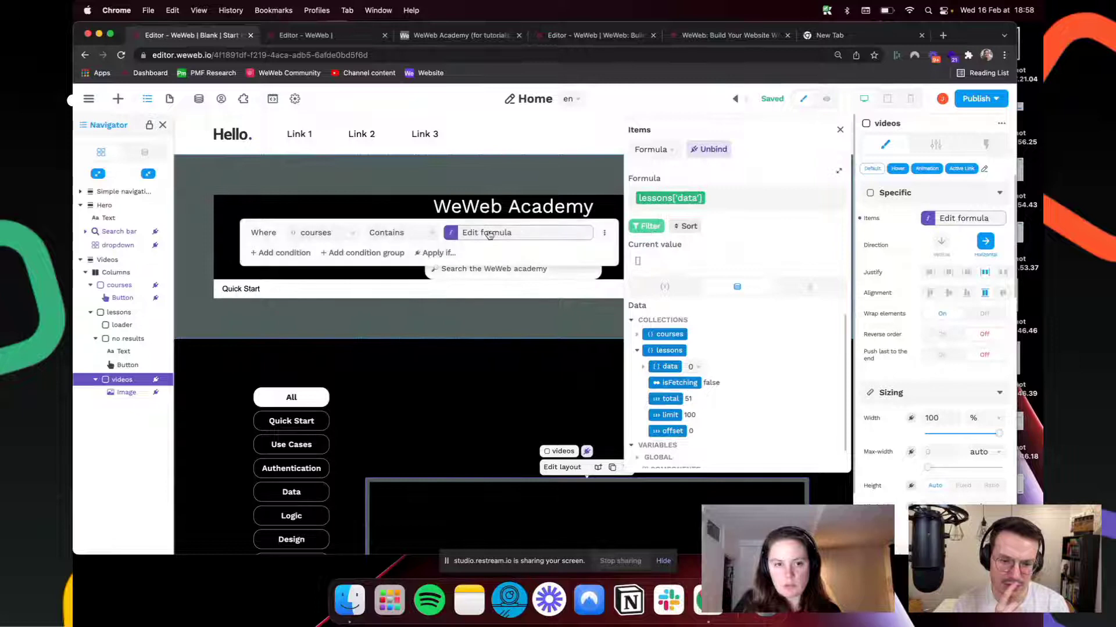
click(526, 235)
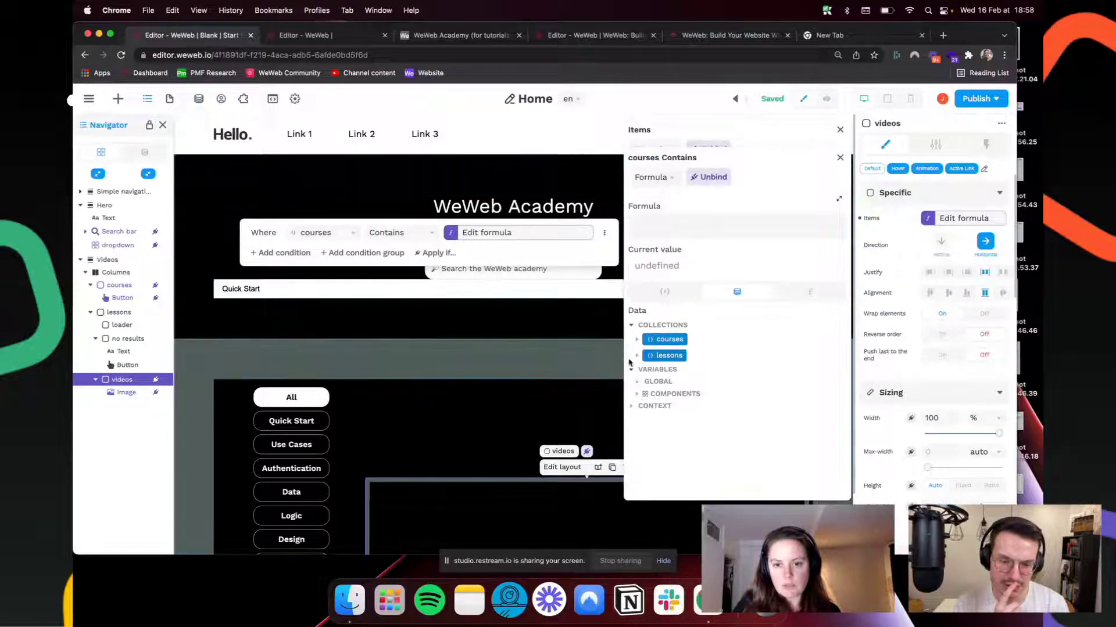
click(637, 395)
click(667, 409)
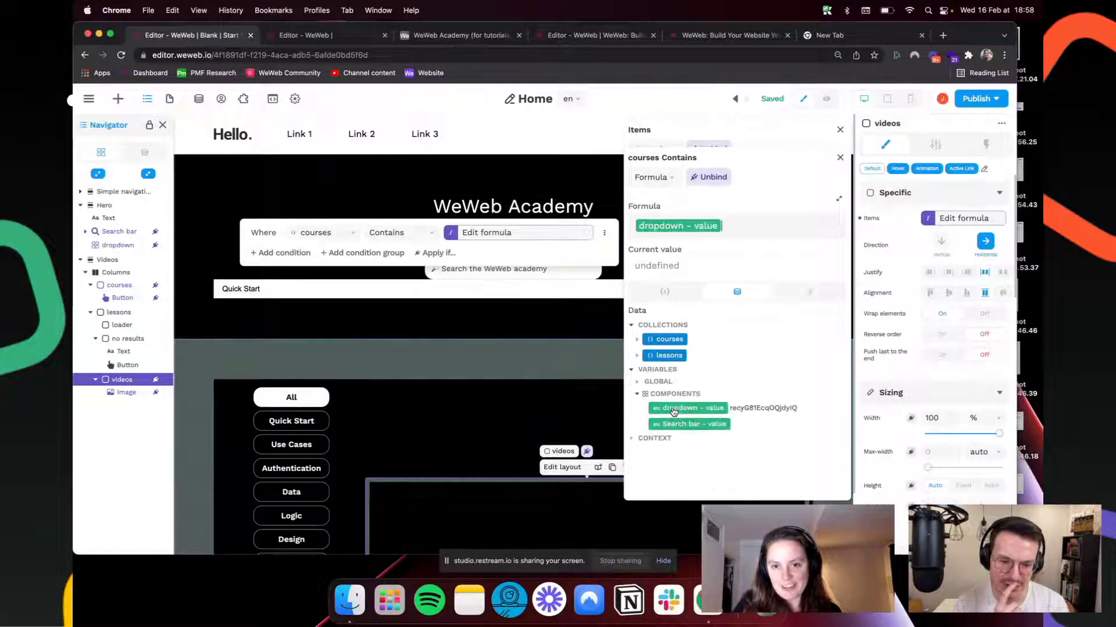
click(839, 158)
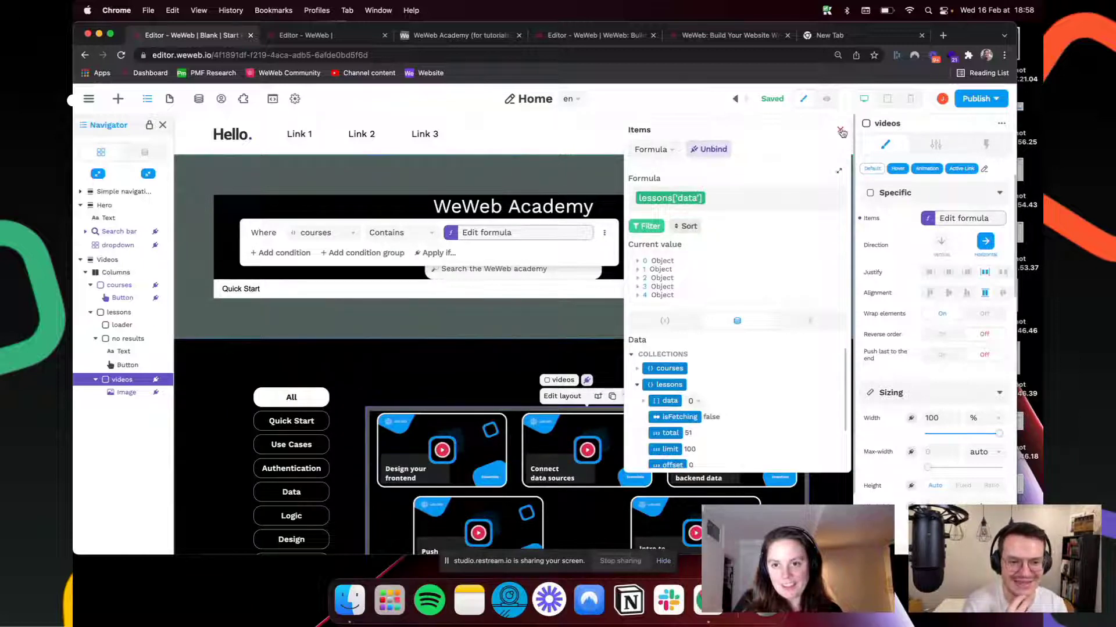
click(840, 131)
Step: Test the dropdown filter in preview by choosing Use Cases, Data and Quick Start, ending in edit mode
click(826, 99)
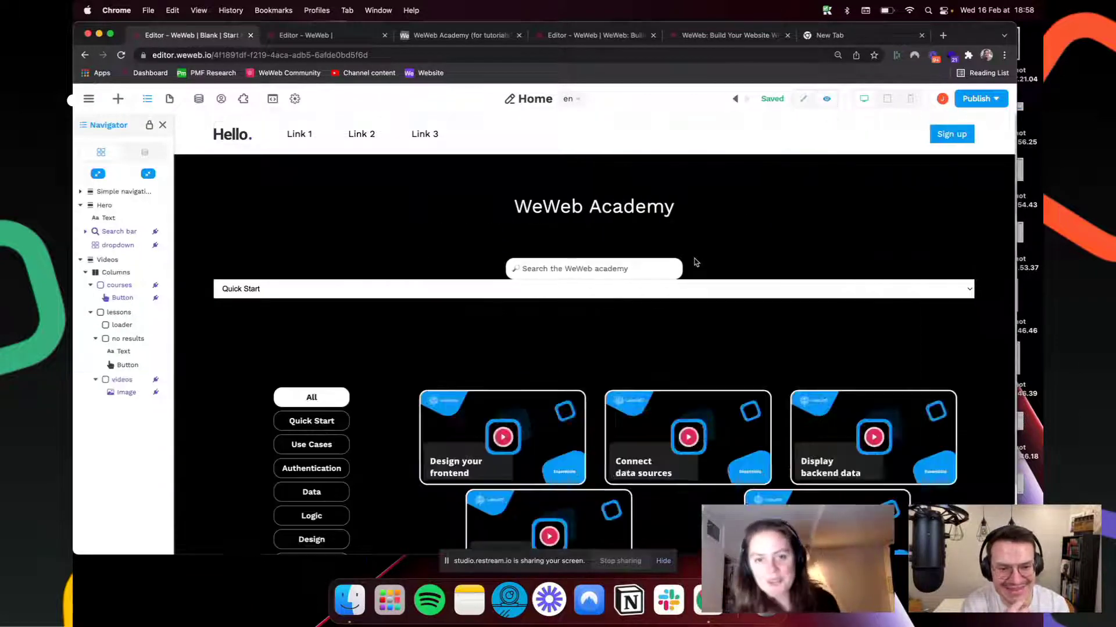
click(681, 290)
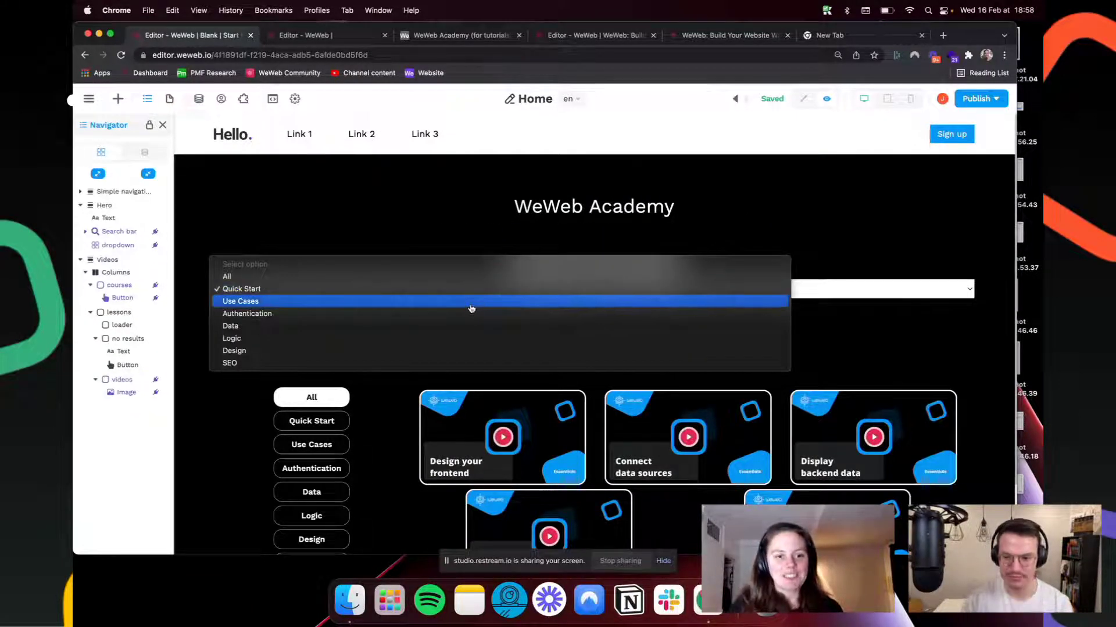
click(472, 304)
scroll(489, 361, down, 2)
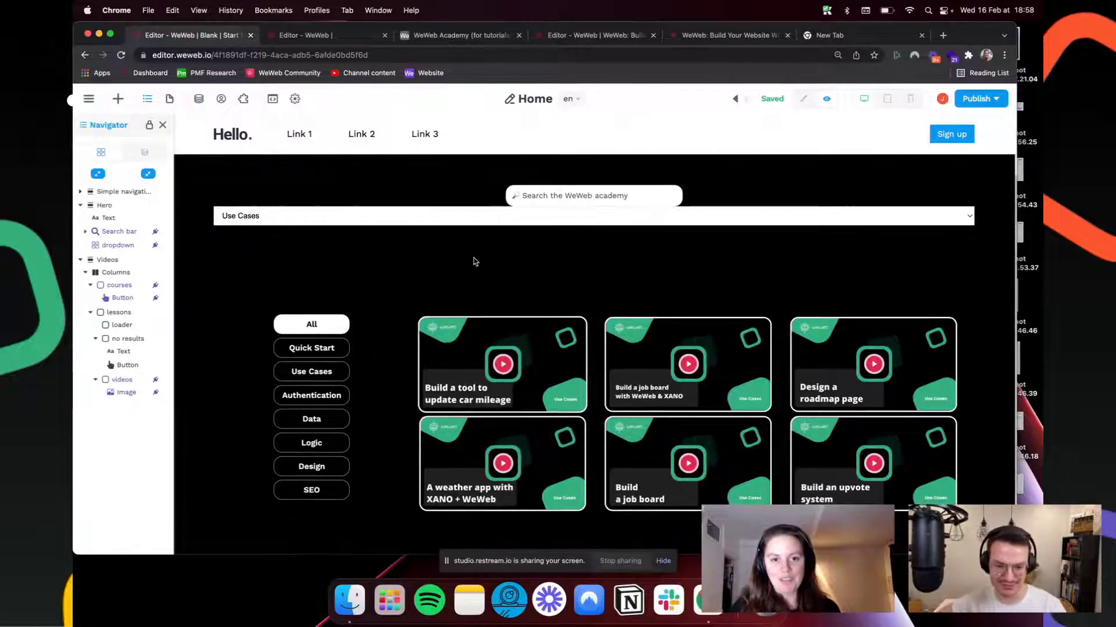
click(506, 218)
click(397, 239)
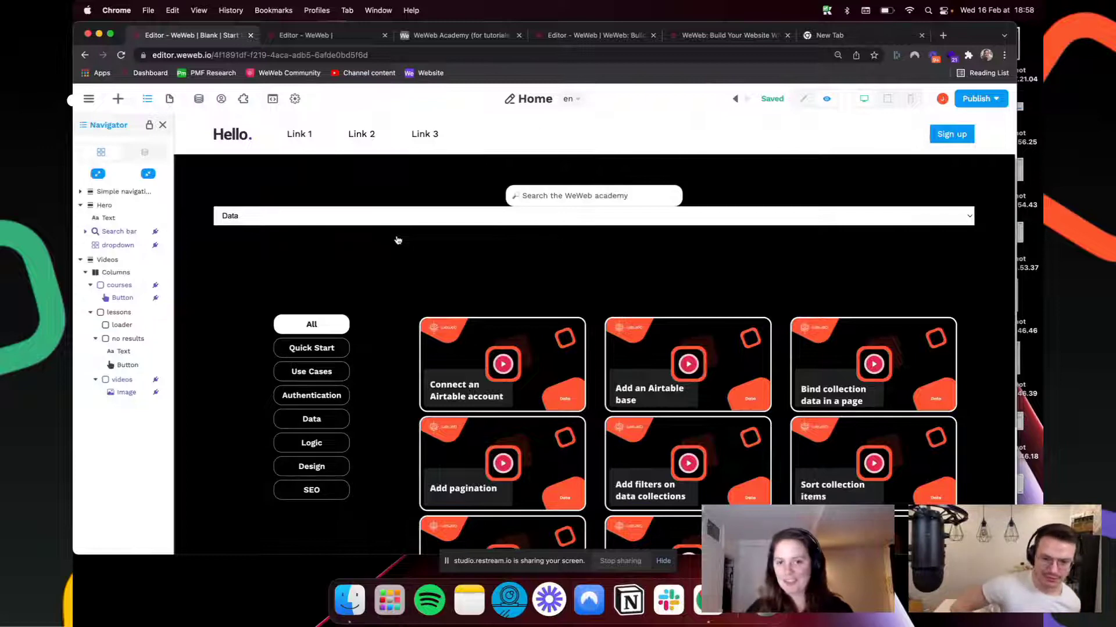
click(412, 220)
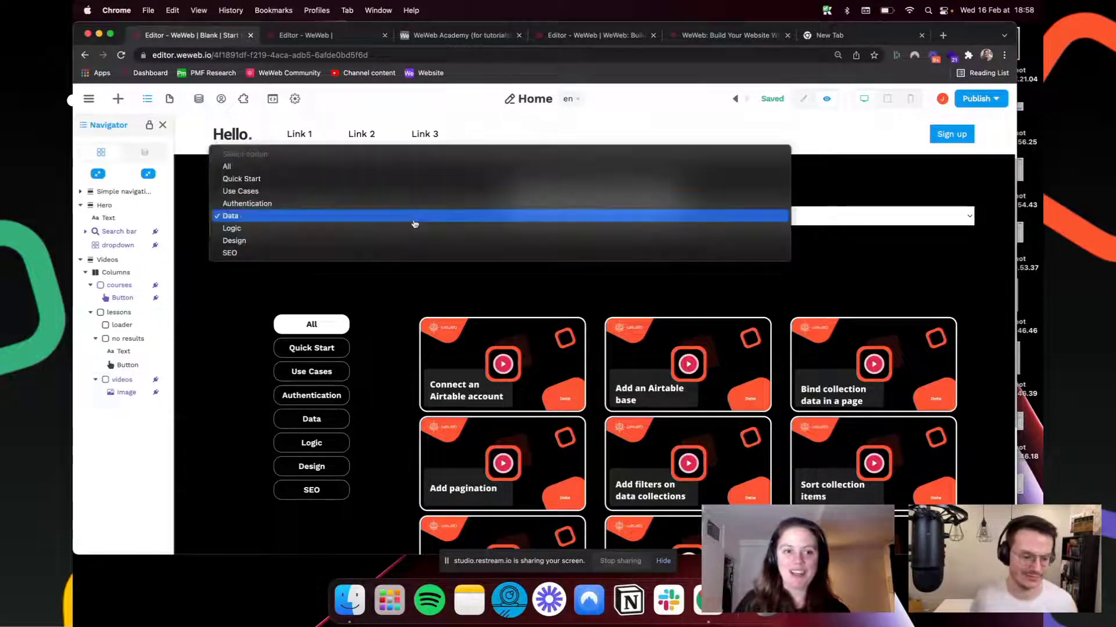
click(341, 180)
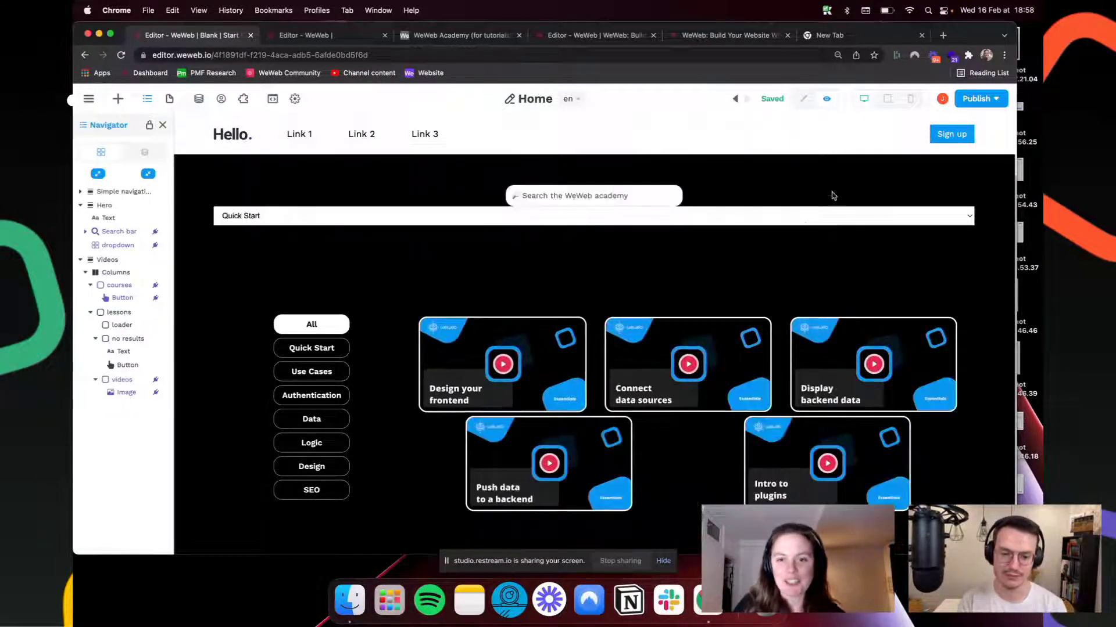
click(804, 100)
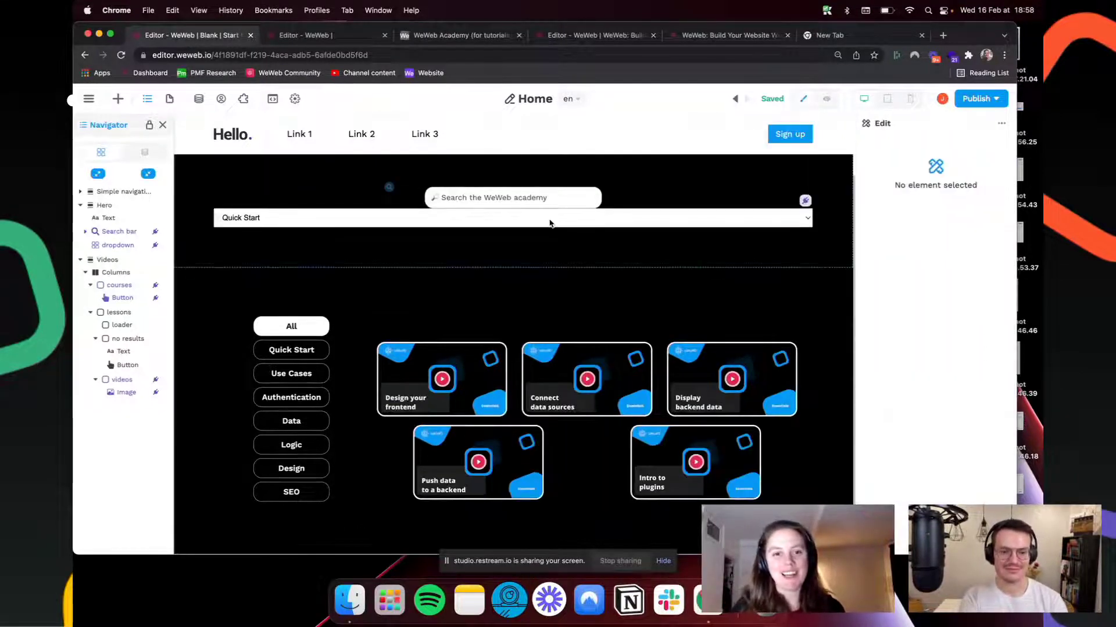
Step: Review the formula bound to the dropdown's Options setting
click(550, 223)
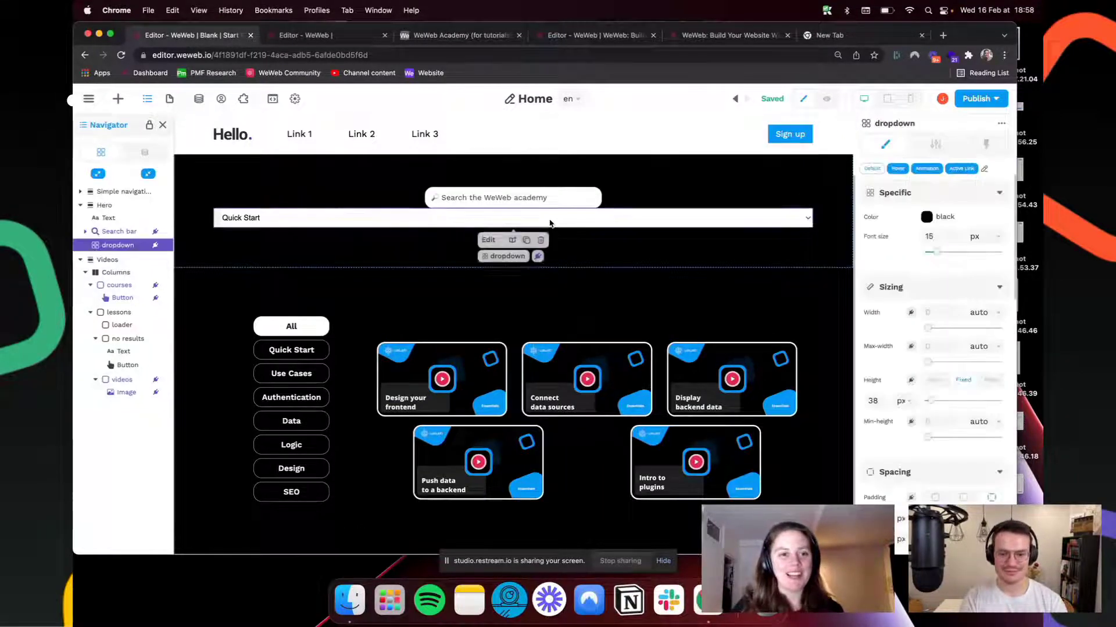
click(934, 145)
click(959, 201)
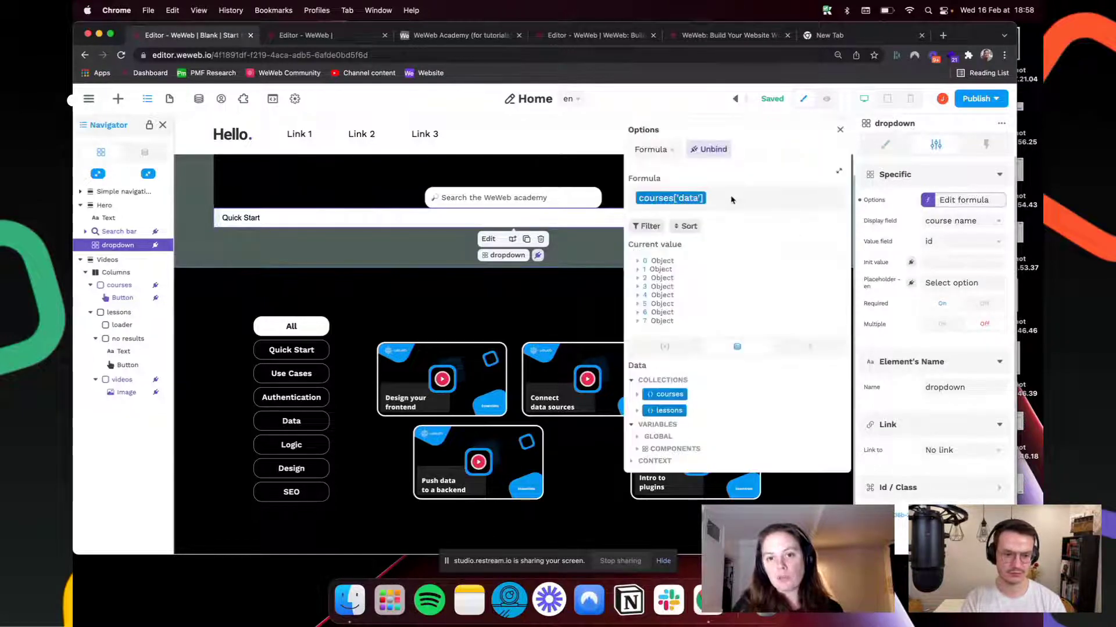
click(840, 129)
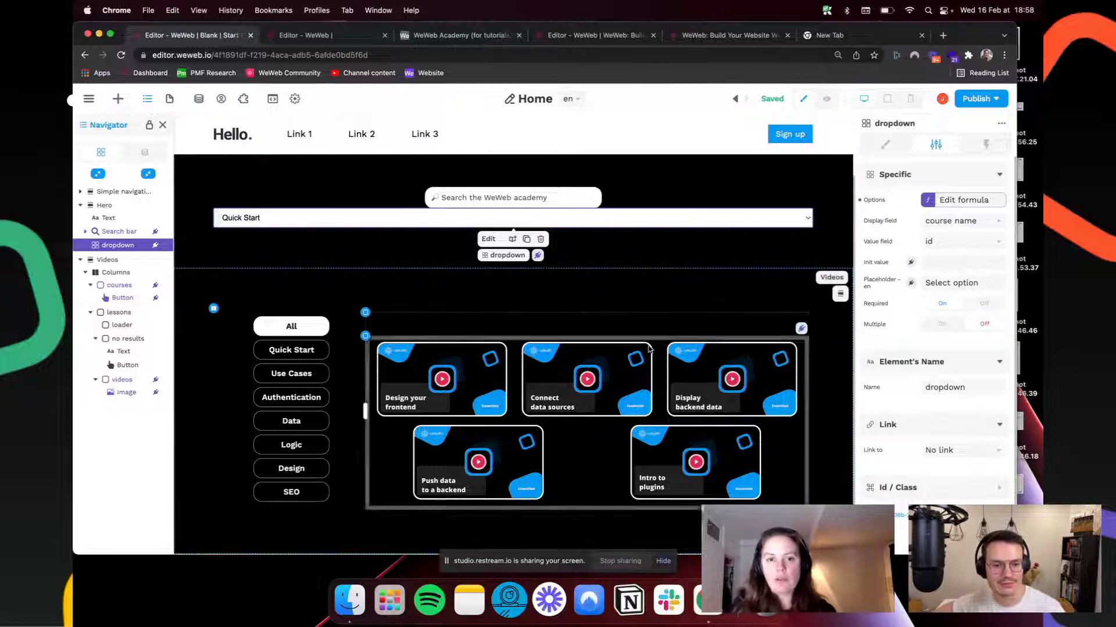
Step: Search the elements library for image and add an Image element inside the loader container
click(586, 321)
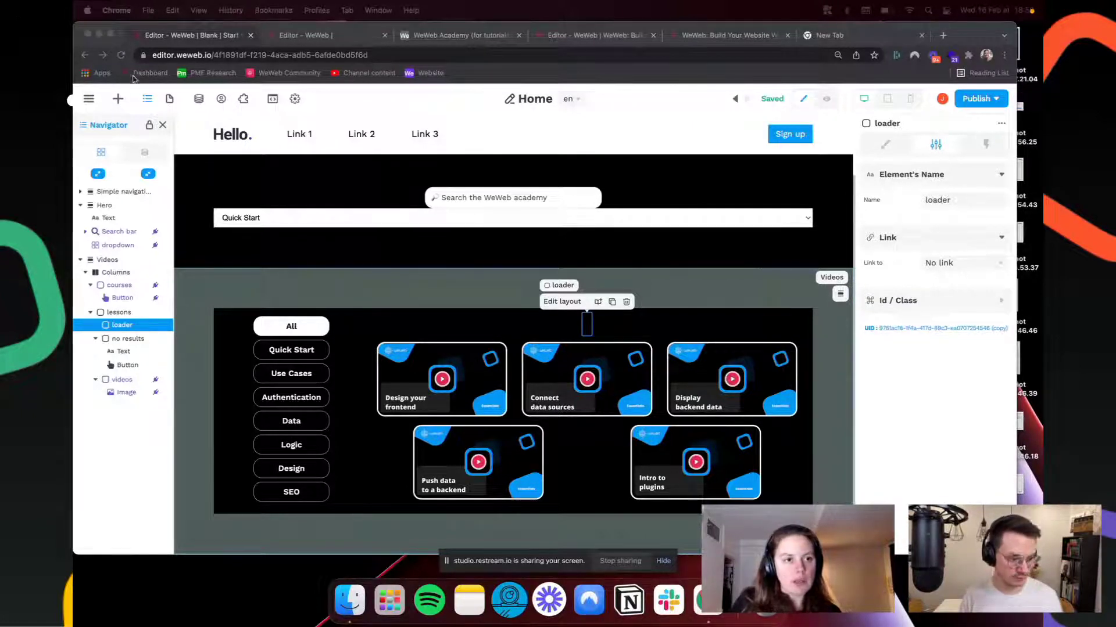
click(118, 99)
click(118, 101)
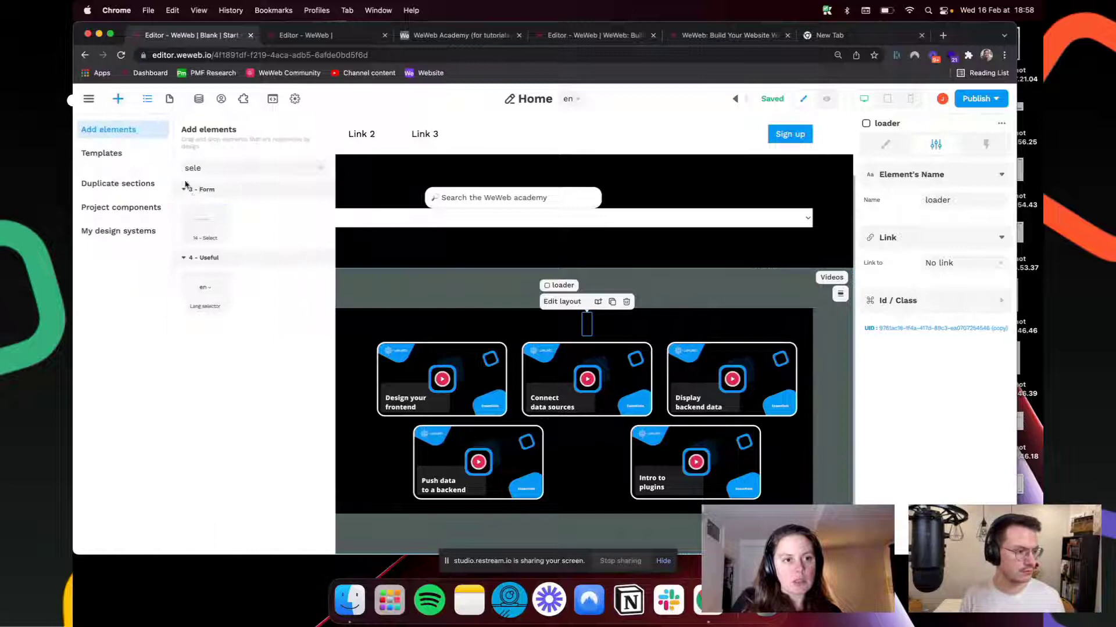
double_click(219, 170)
text(ima)
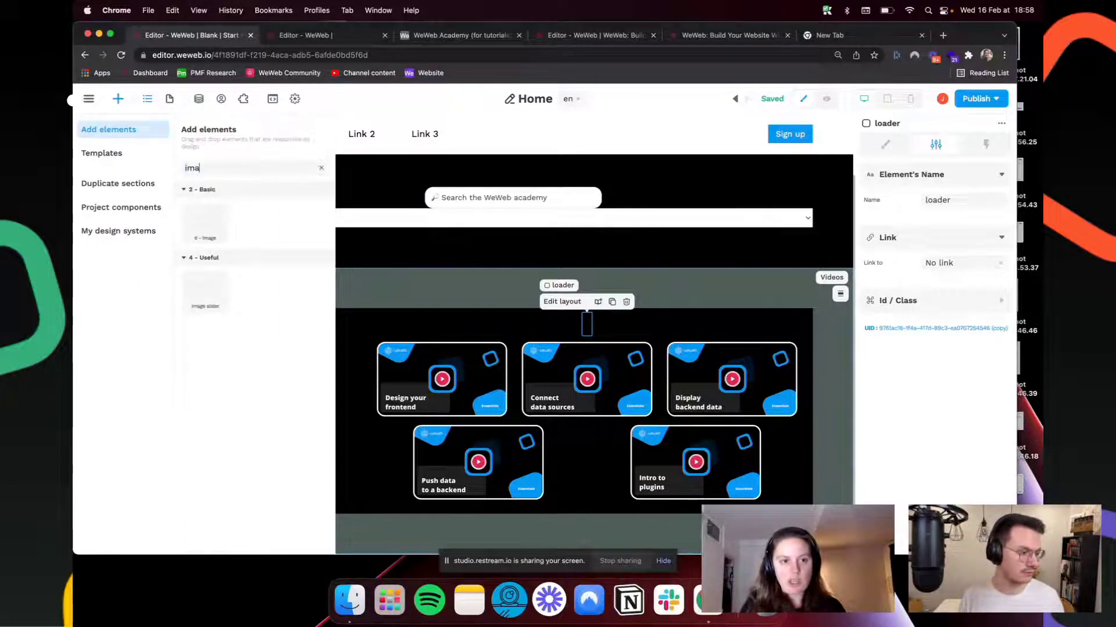
text(ge)
drag(205, 220, 124, 326)
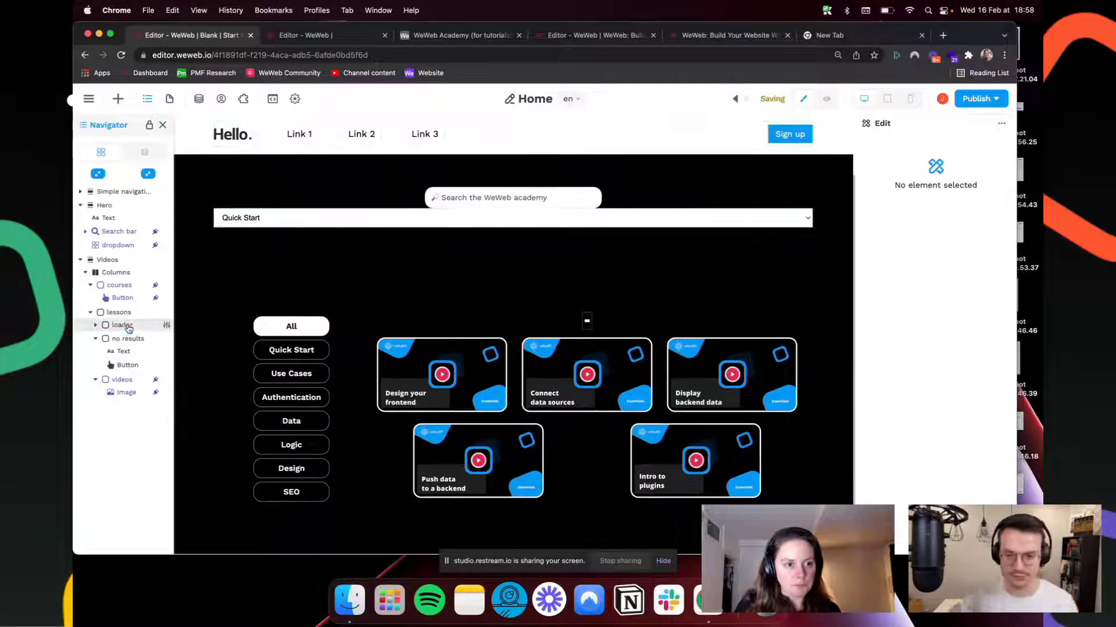
Step: Upload 480px-Loader.gif from the Downloads folder and use it as the source of the image inside the loader container
click(95, 327)
click(124, 339)
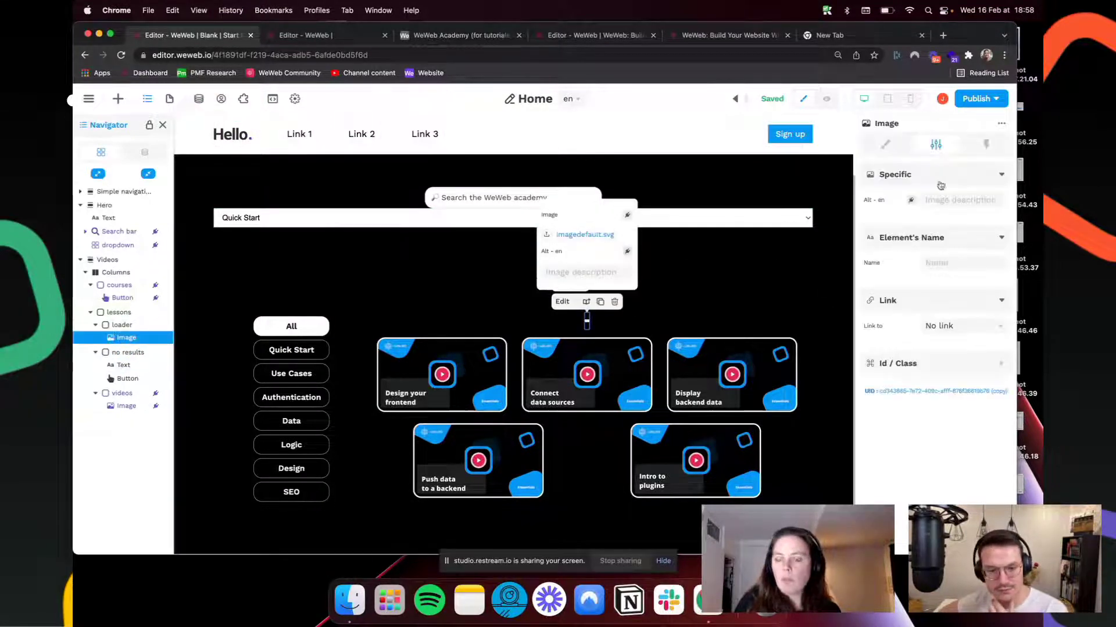
click(883, 145)
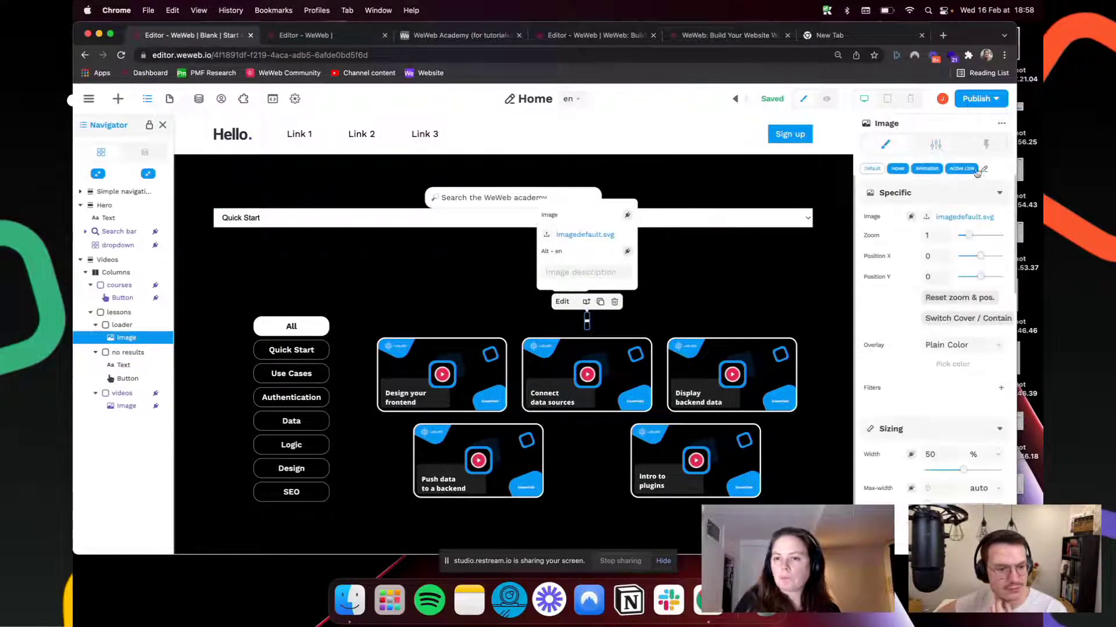
click(929, 219)
click(918, 137)
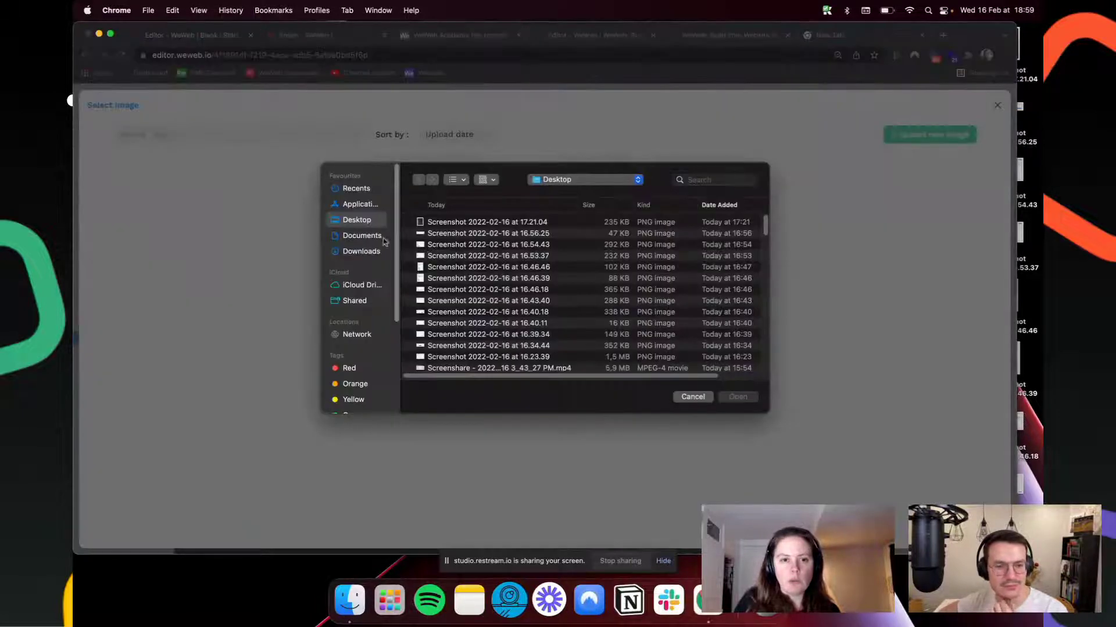
click(364, 254)
double_click(456, 223)
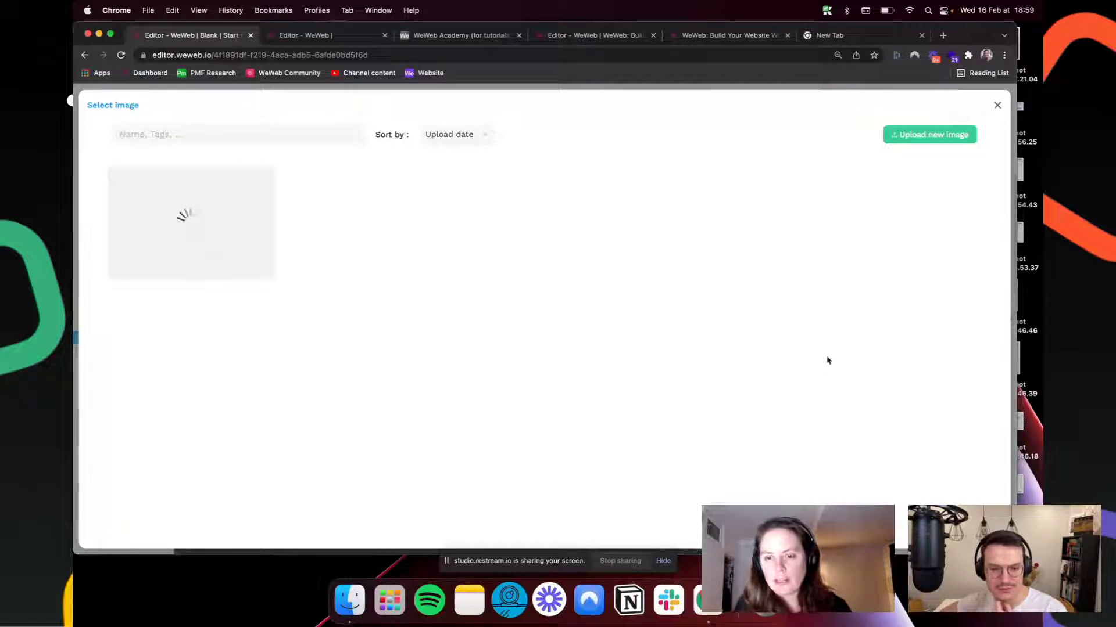
click(168, 220)
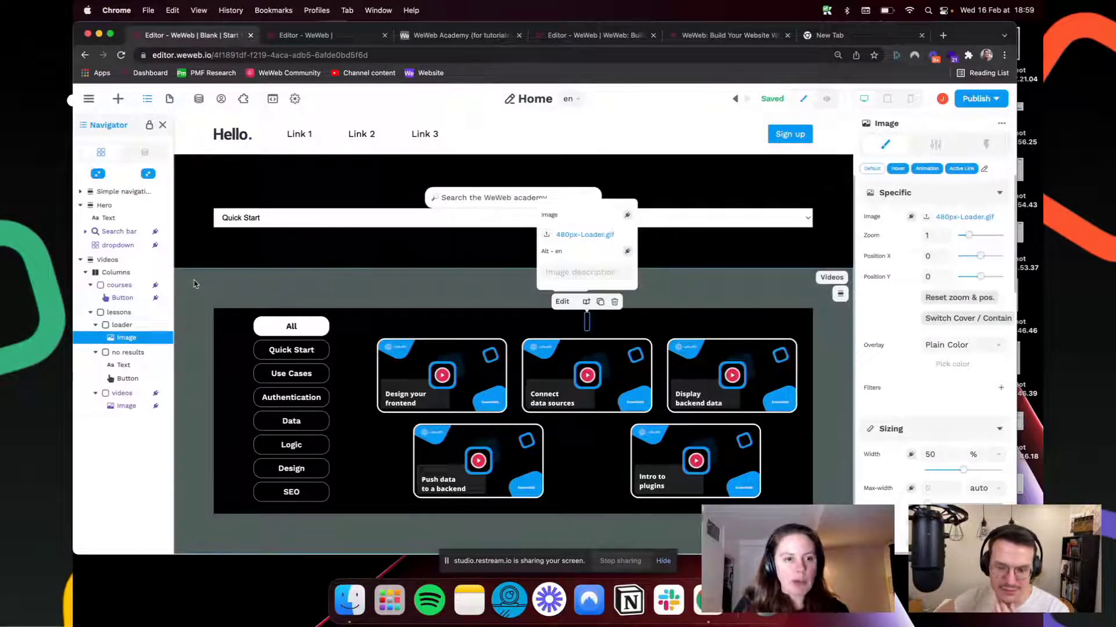
Step: Clear the black background color of the Videos section
click(199, 289)
scroll(920, 380, down, 5)
scroll(919, 380, down, 2)
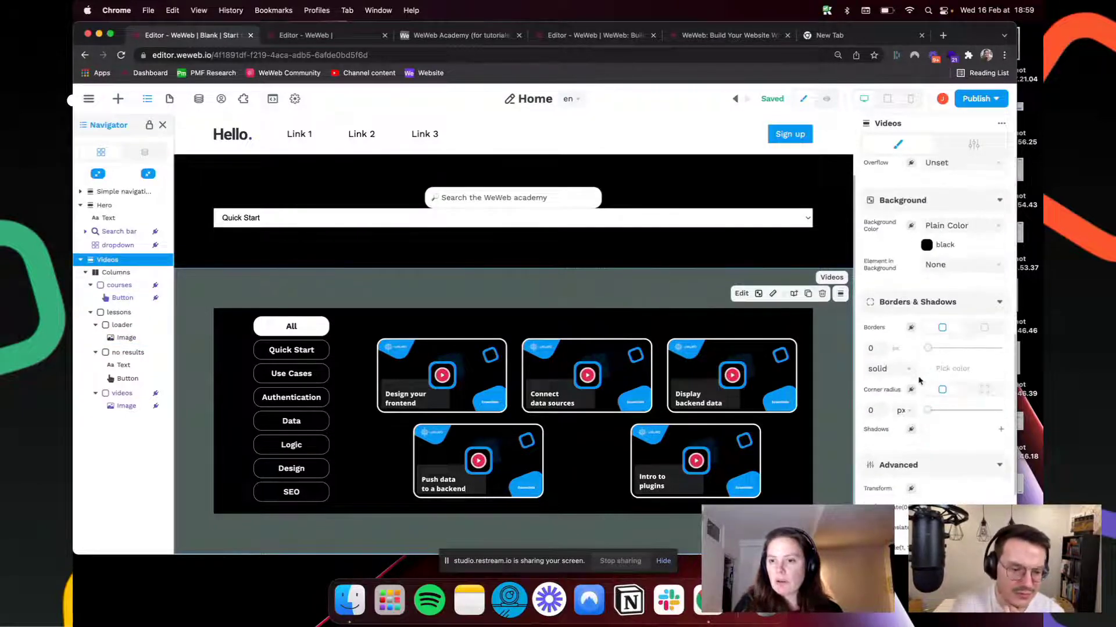
click(1005, 245)
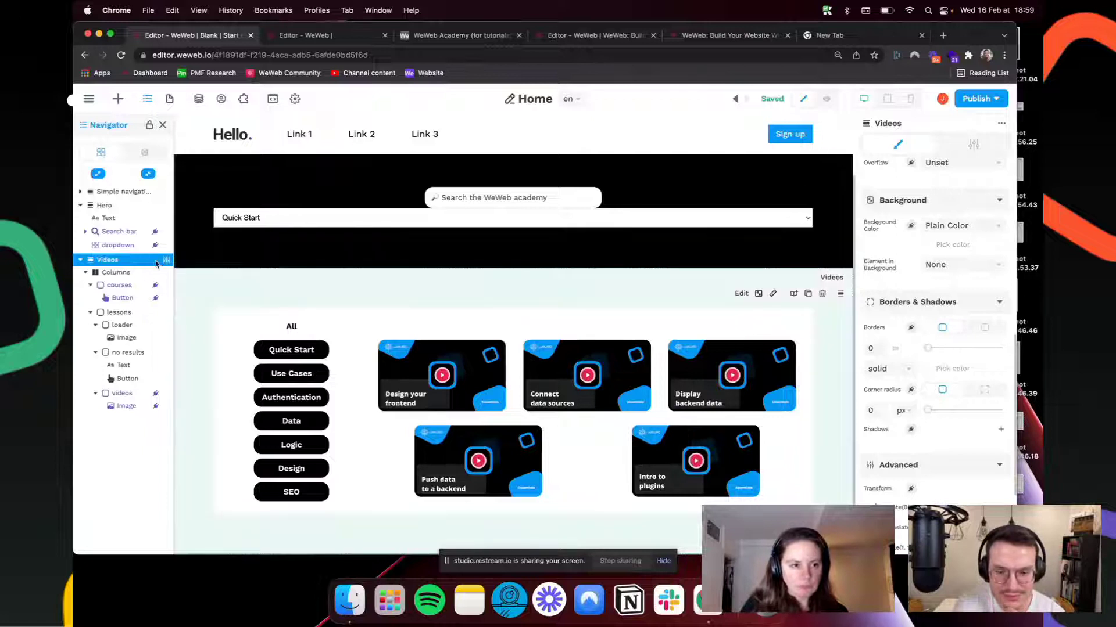
Step: Select the loader container around the GIF image and set its width to 500 px
click(125, 338)
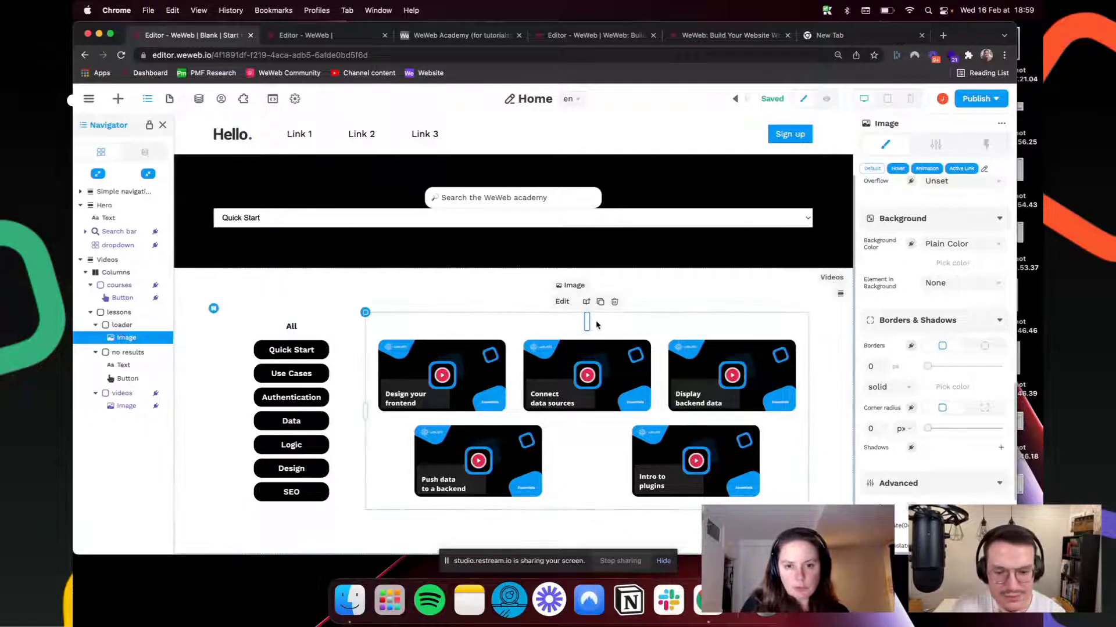
click(586, 302)
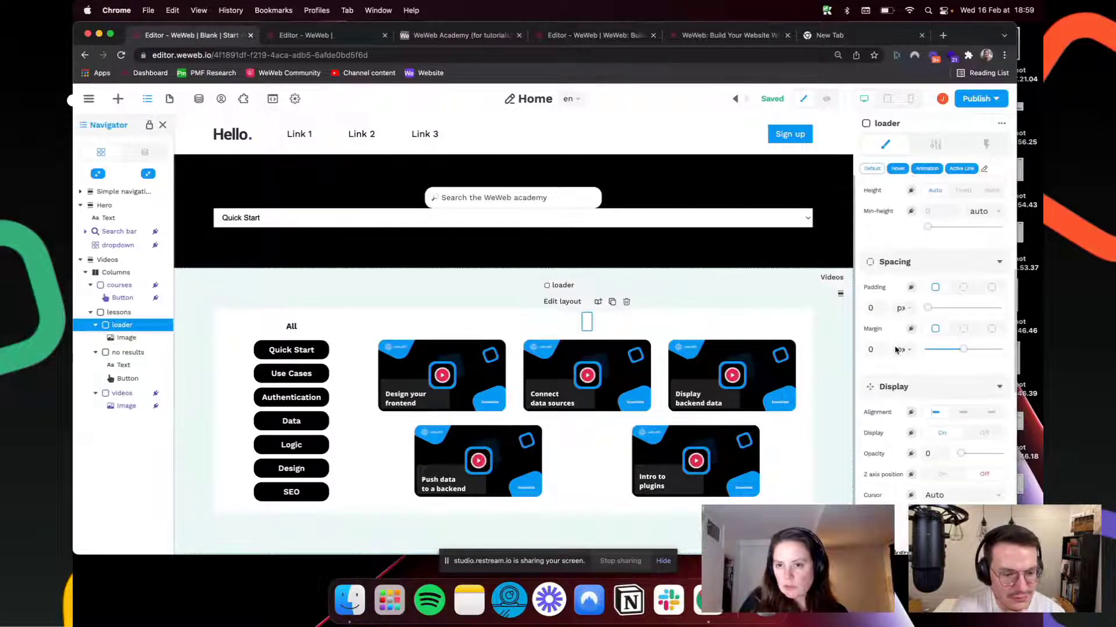
scroll(896, 349, up, 5)
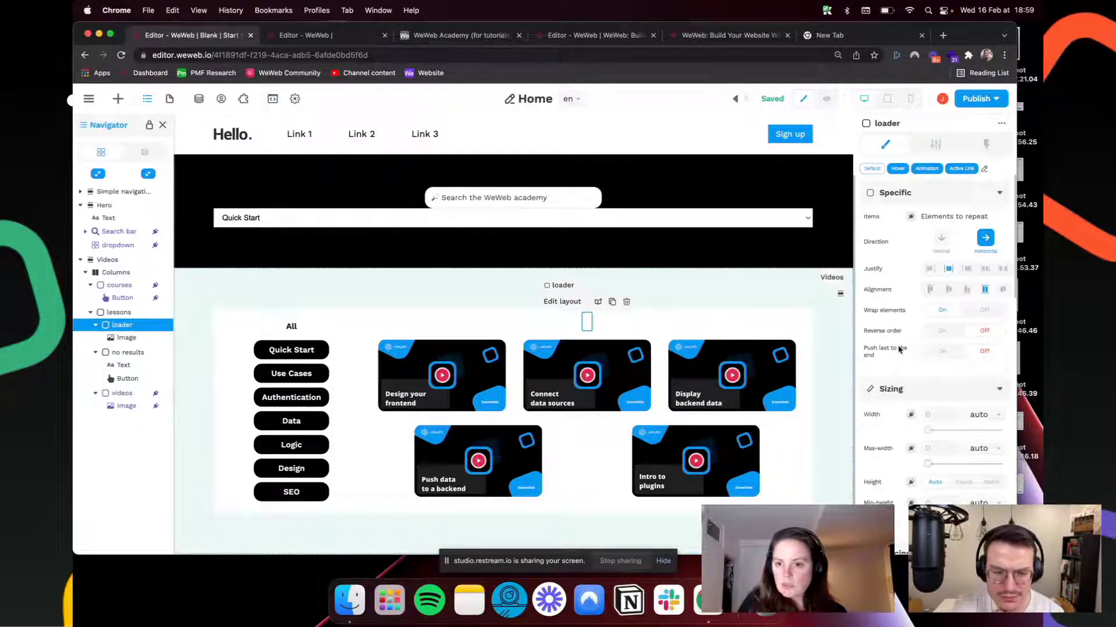
scroll(993, 265, down, 3)
click(993, 273)
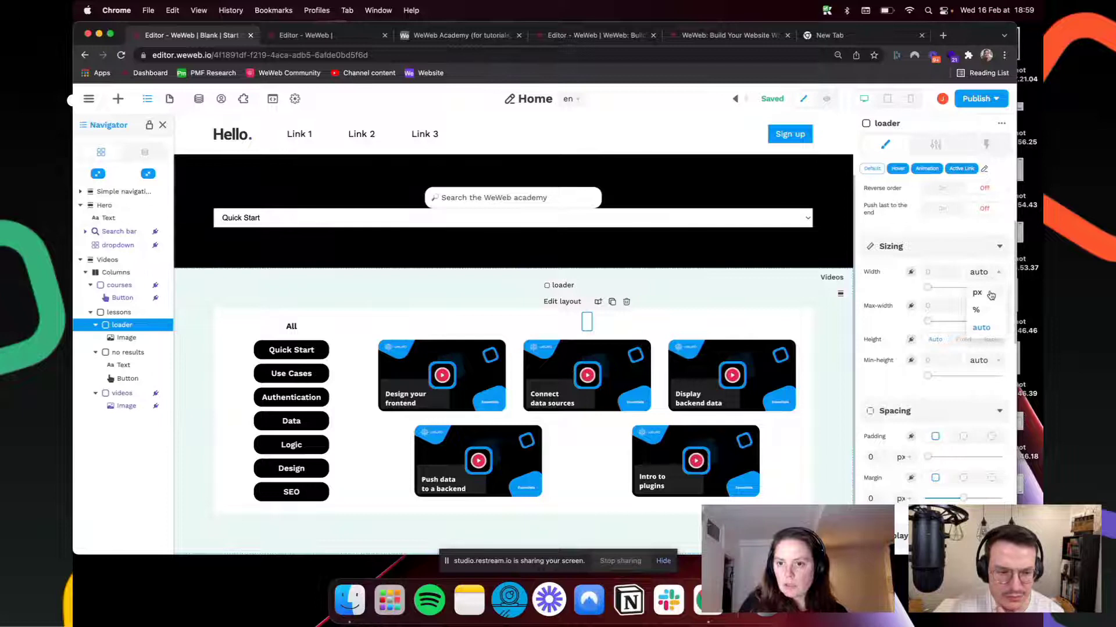
click(991, 294)
text(500)
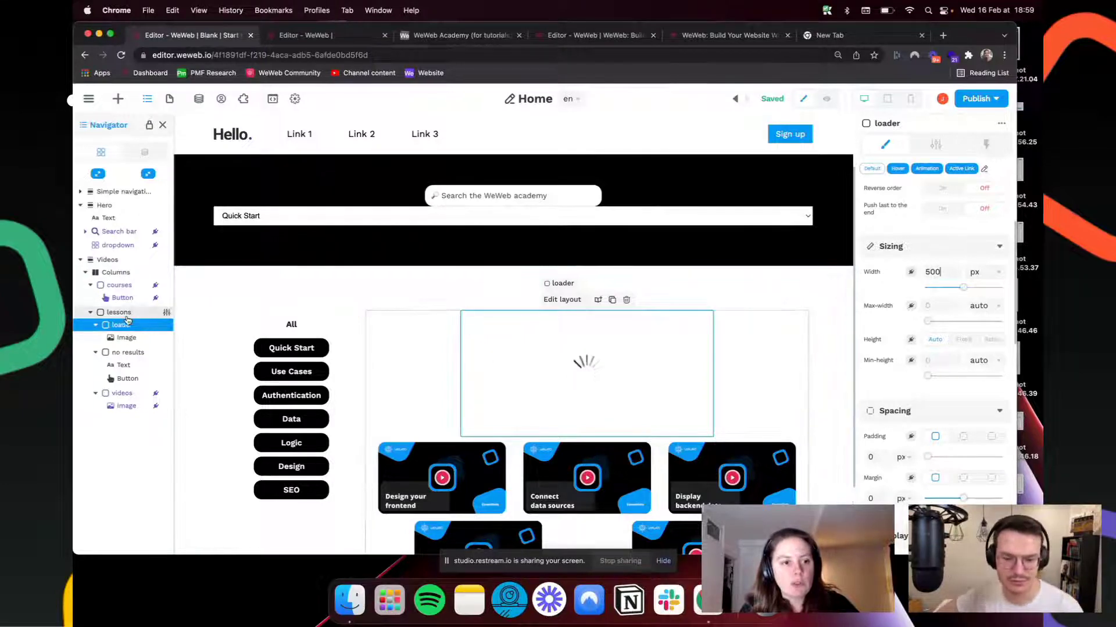
Step: Bind the loader's Display setting to an if formula with the lessons collection's isFetching value as the condition
scroll(629, 312, down, 3)
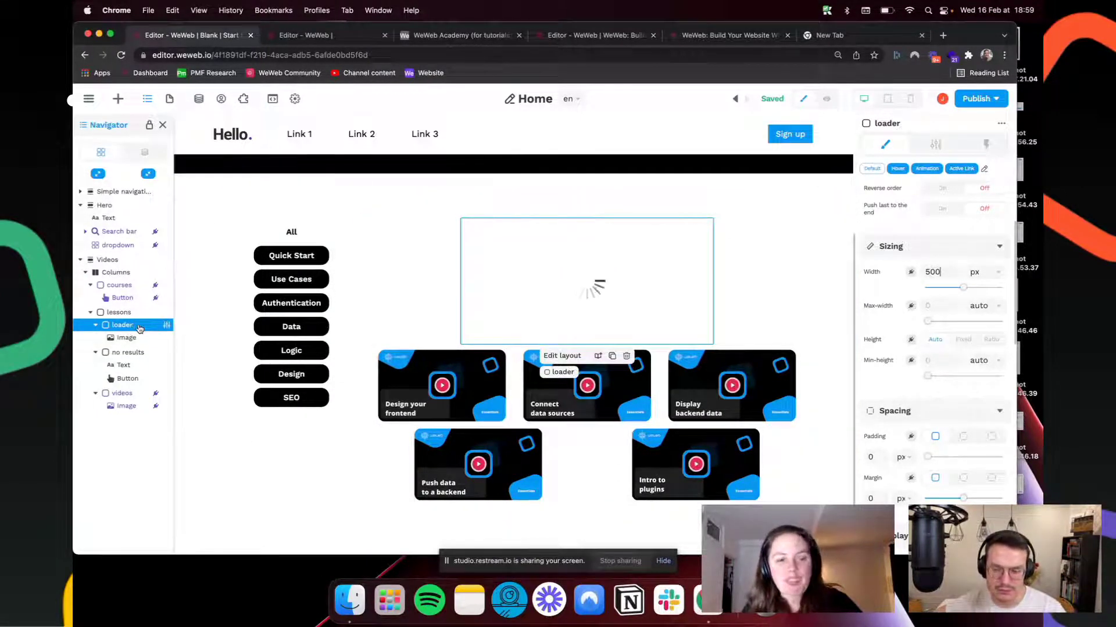
scroll(943, 329, down, 5)
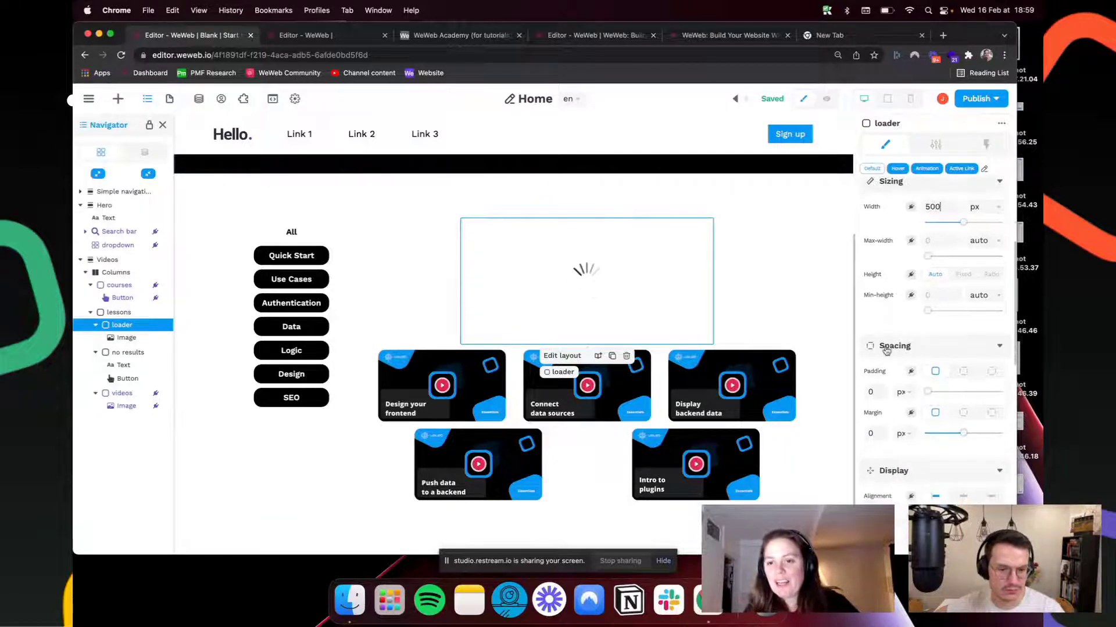
click(910, 355)
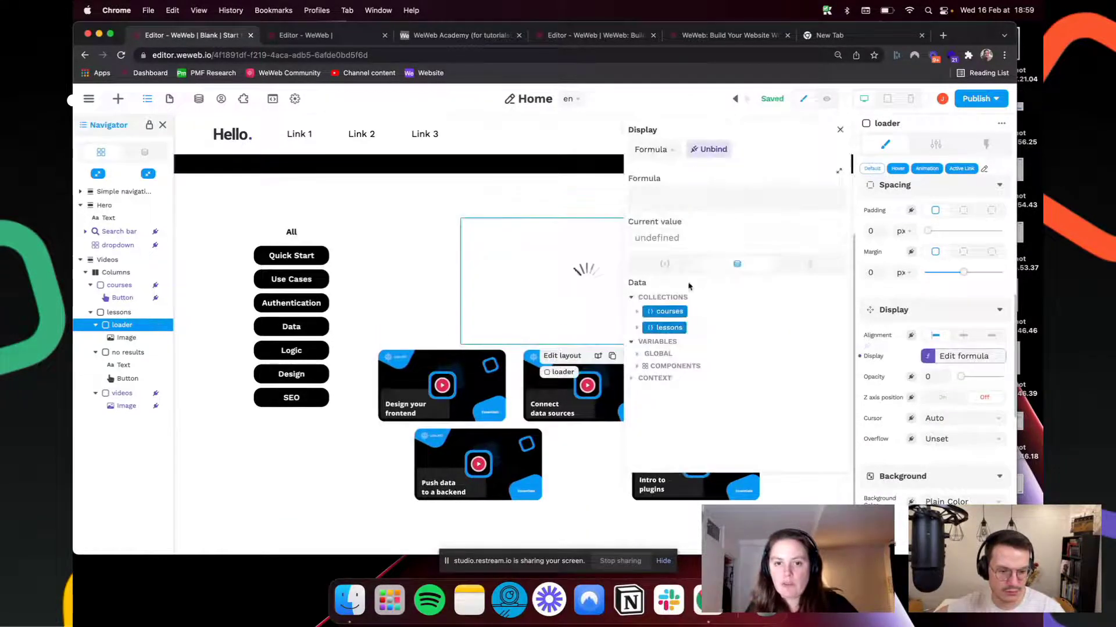
click(811, 265)
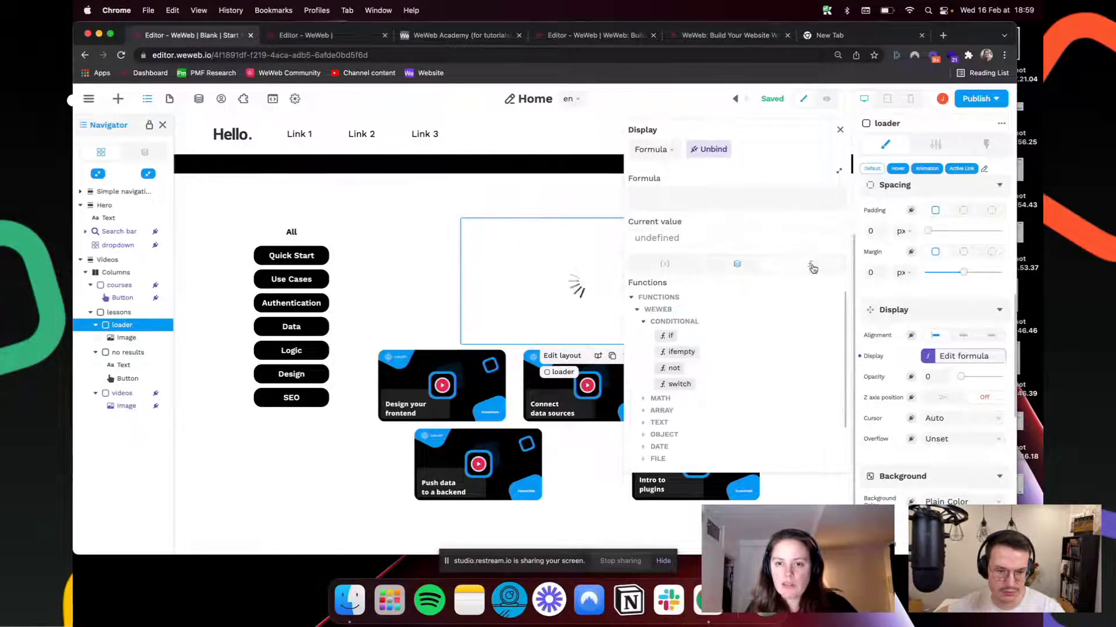
click(668, 335)
click(659, 200)
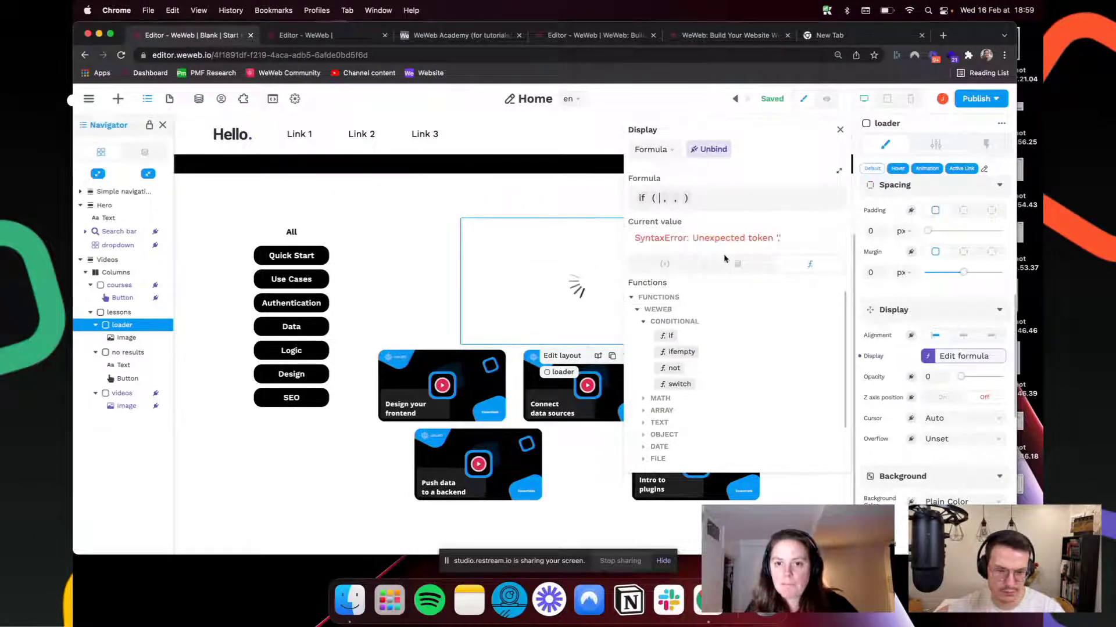
click(737, 265)
click(648, 330)
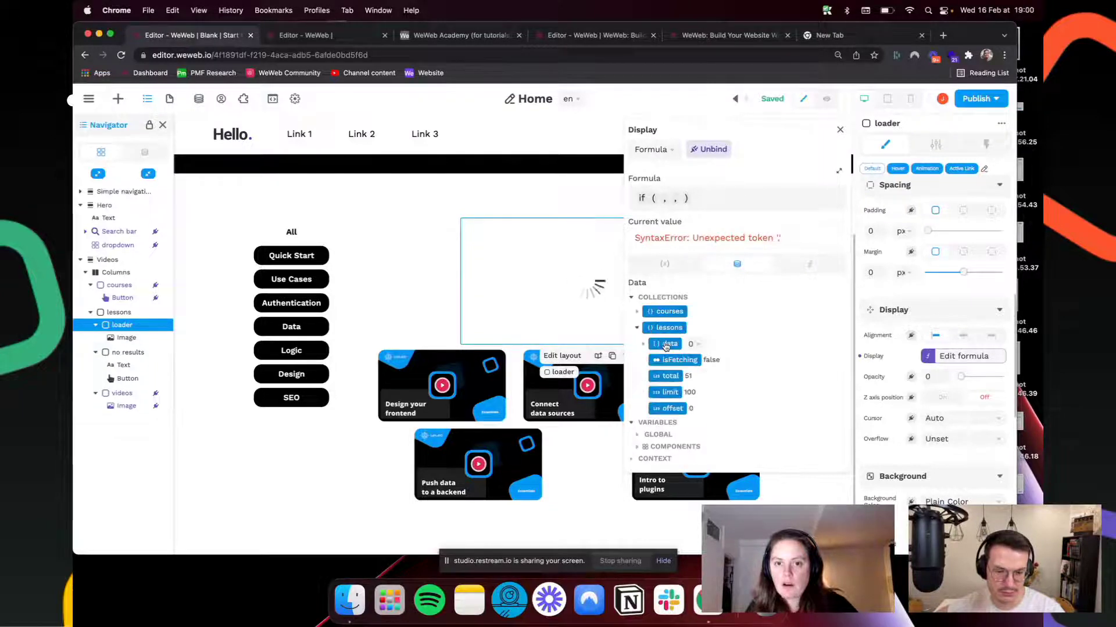
click(695, 363)
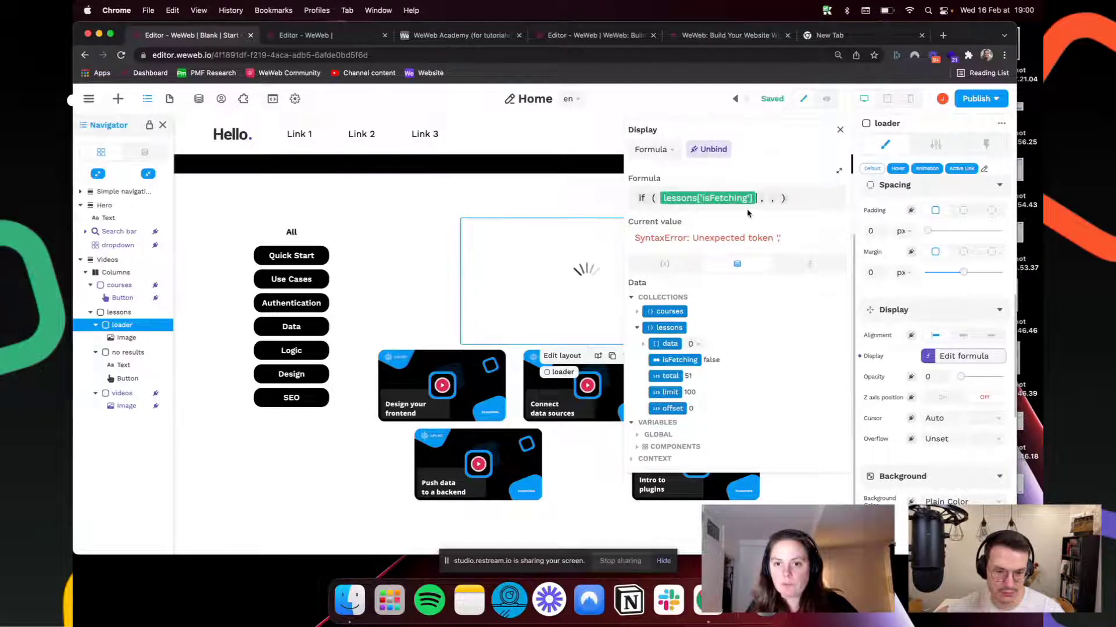
Step: Complete the loader's Display formula as if(lessons['isFetching'] = true, true, false) and close the formula editor
click(766, 198)
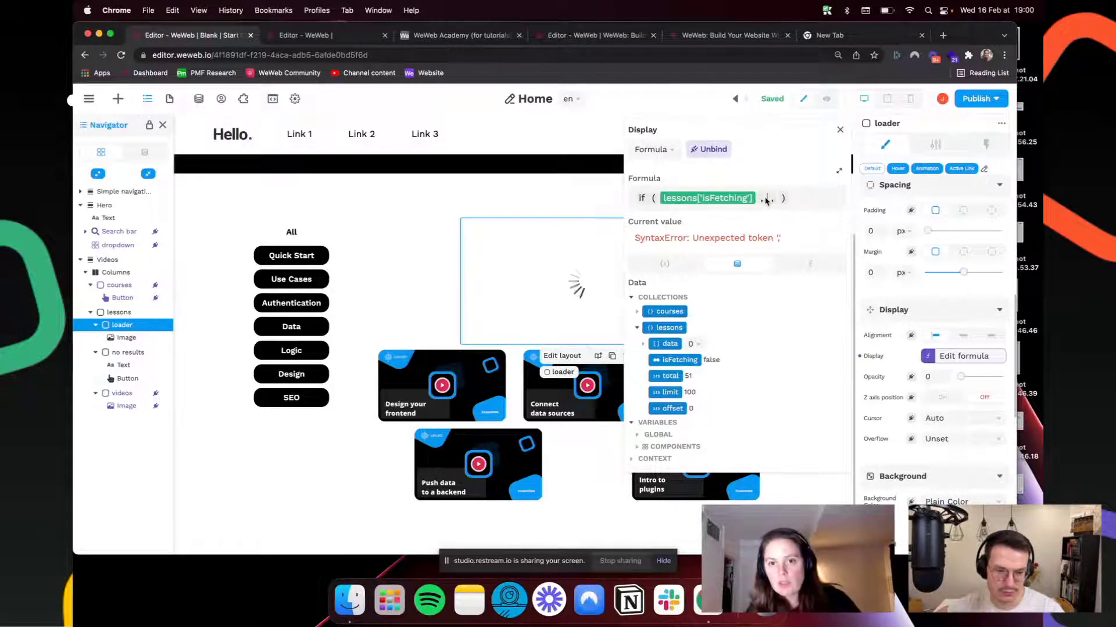
text(true)
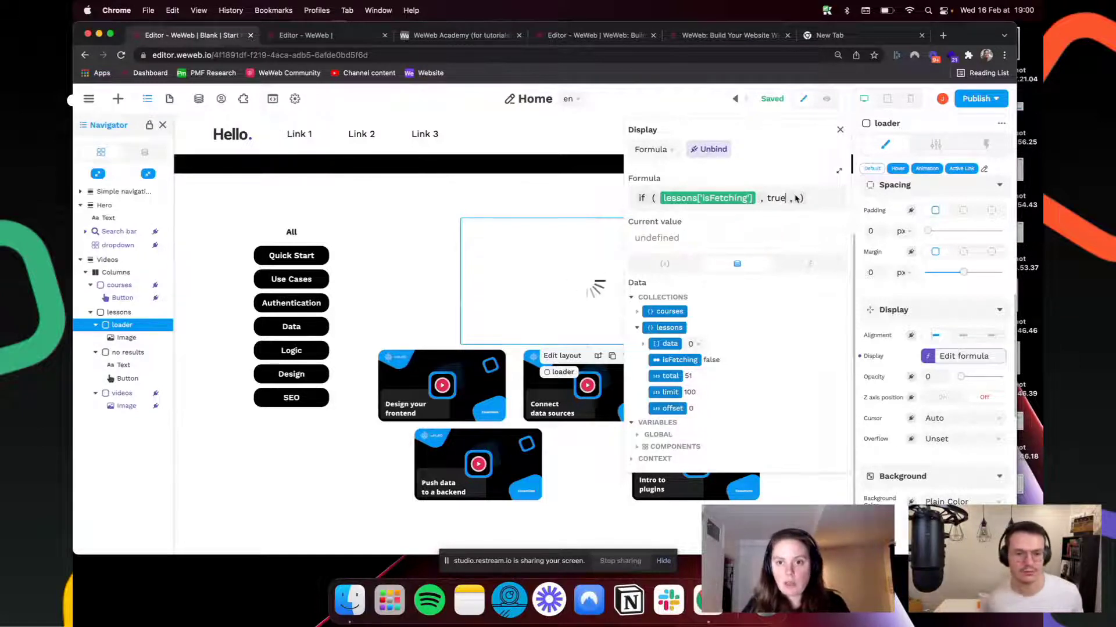
click(799, 198)
text(false)
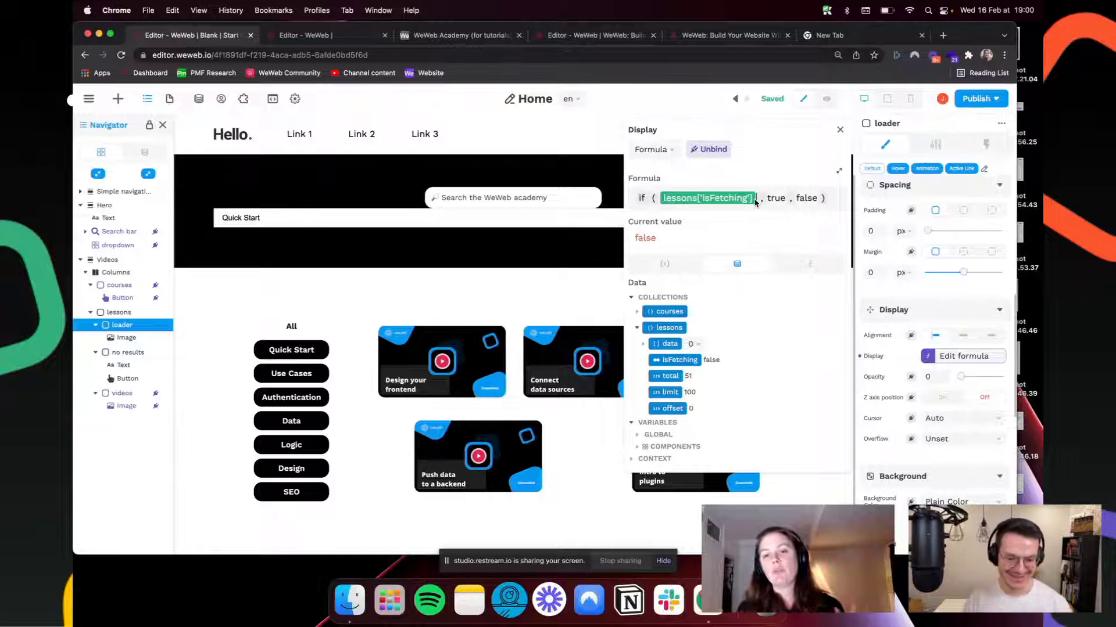
text(=true)
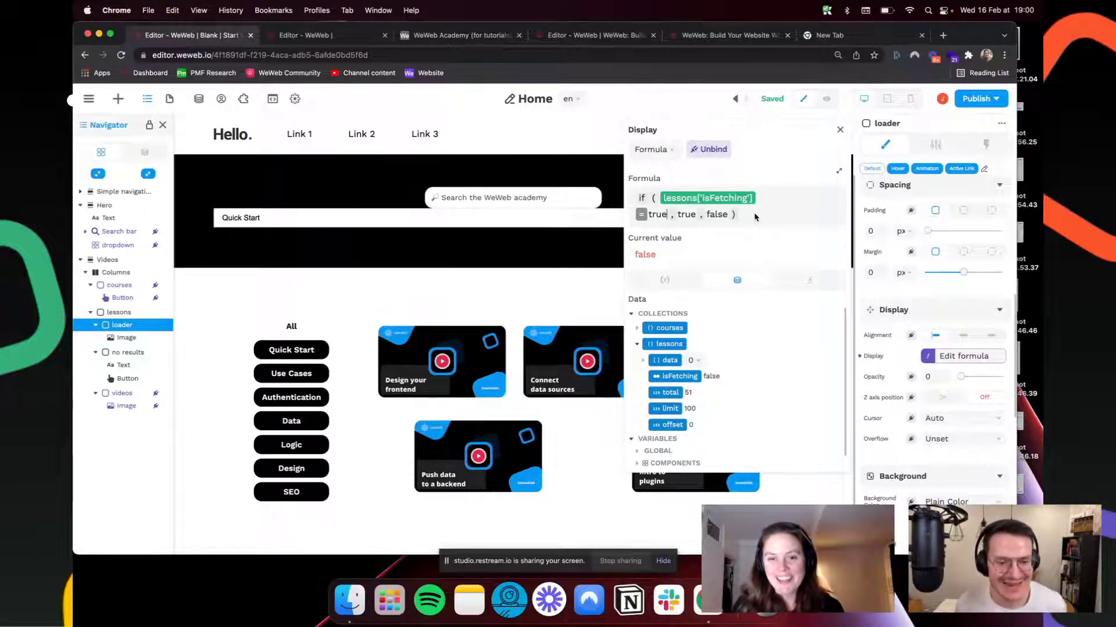
click(839, 132)
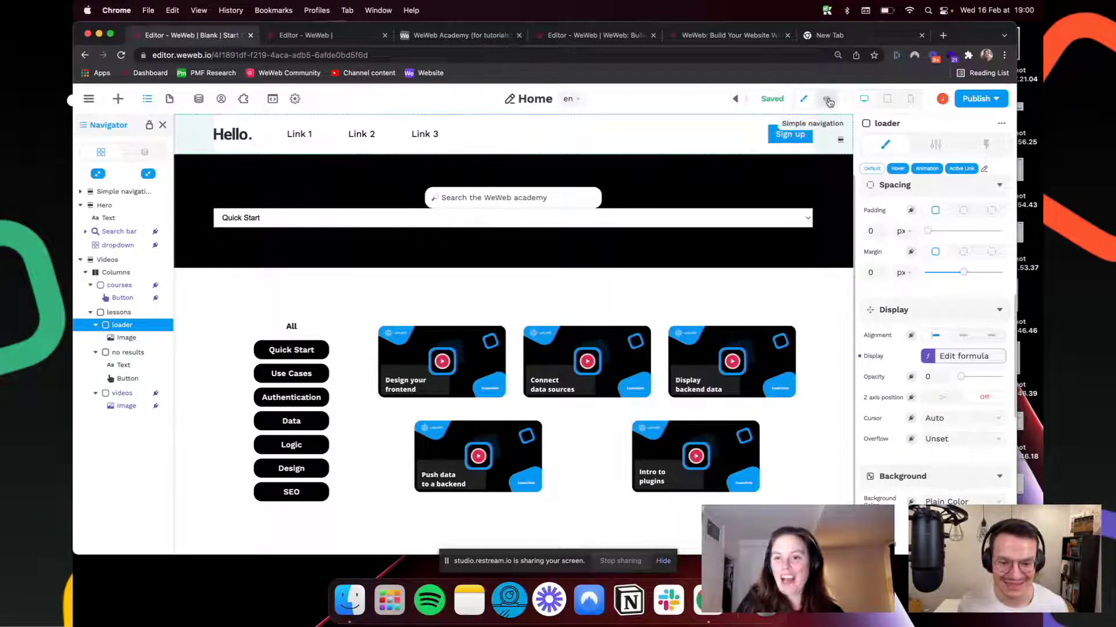
Step: Test the loader in preview by searching the academy for xano, ending in edit mode
click(826, 99)
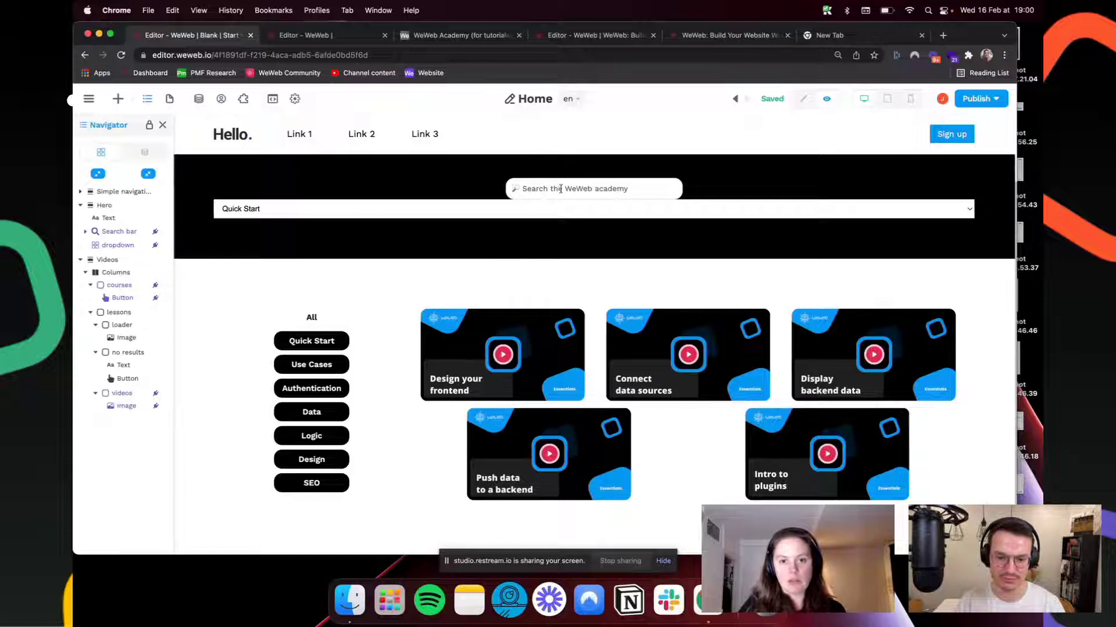
text(xano)
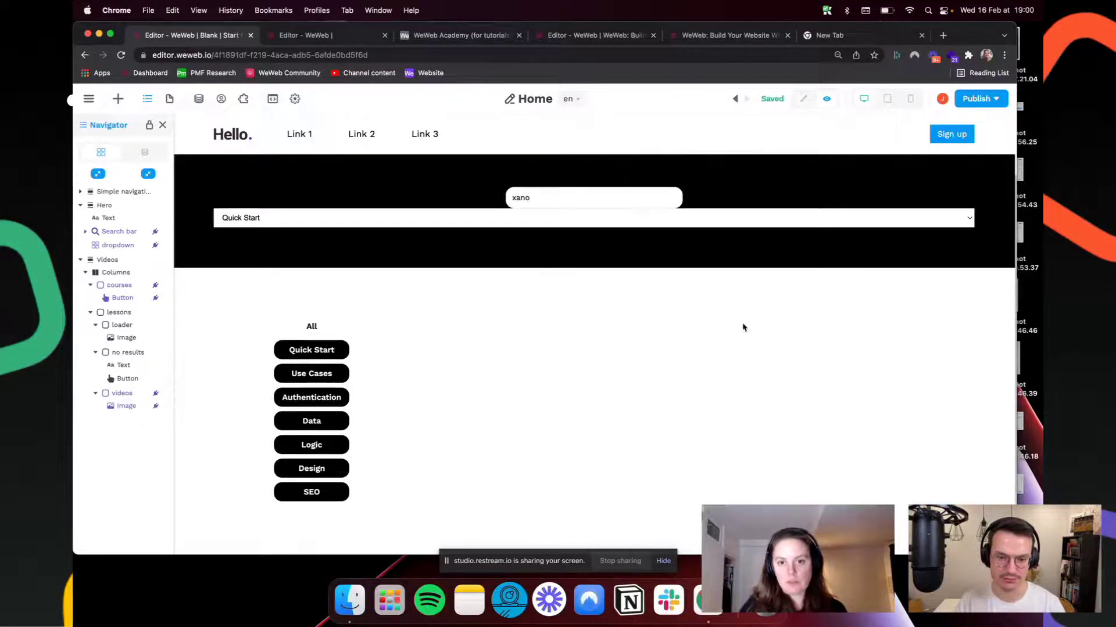
click(803, 99)
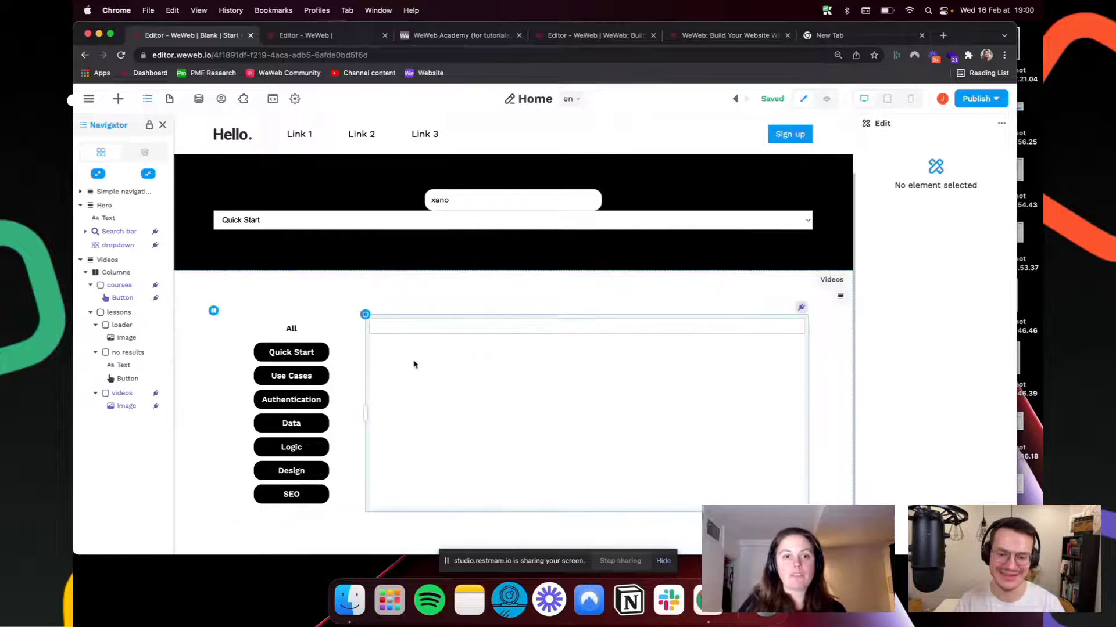
Step: Delete the courses dropdown from the Hero section and remove the filter conditions from the videos container's Items binding
click(725, 224)
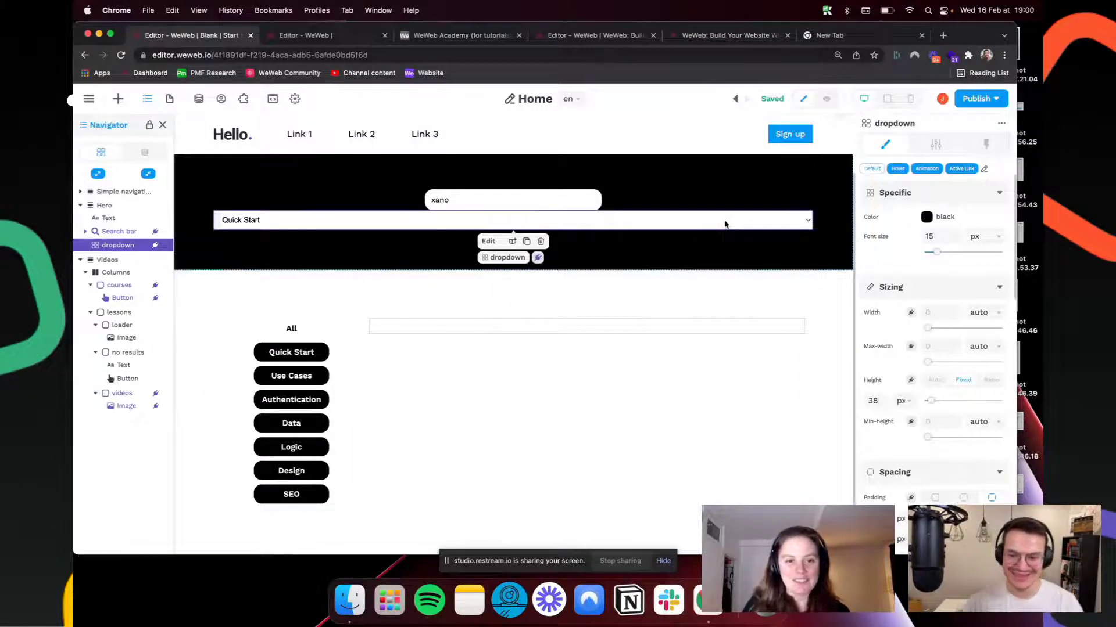
key(Delete)
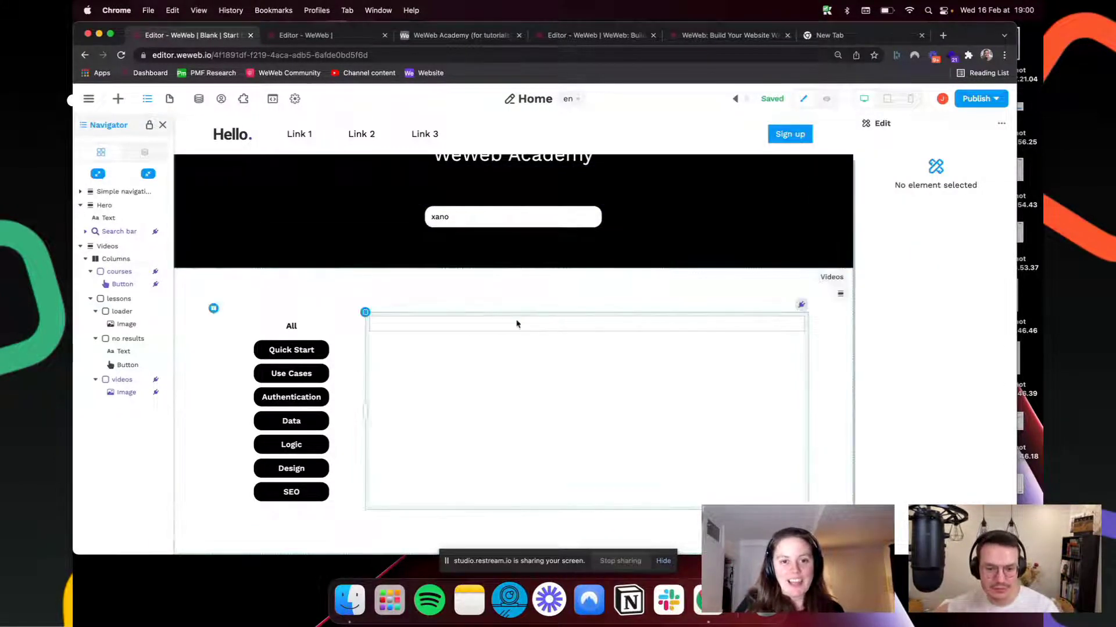
click(517, 322)
click(939, 221)
click(645, 226)
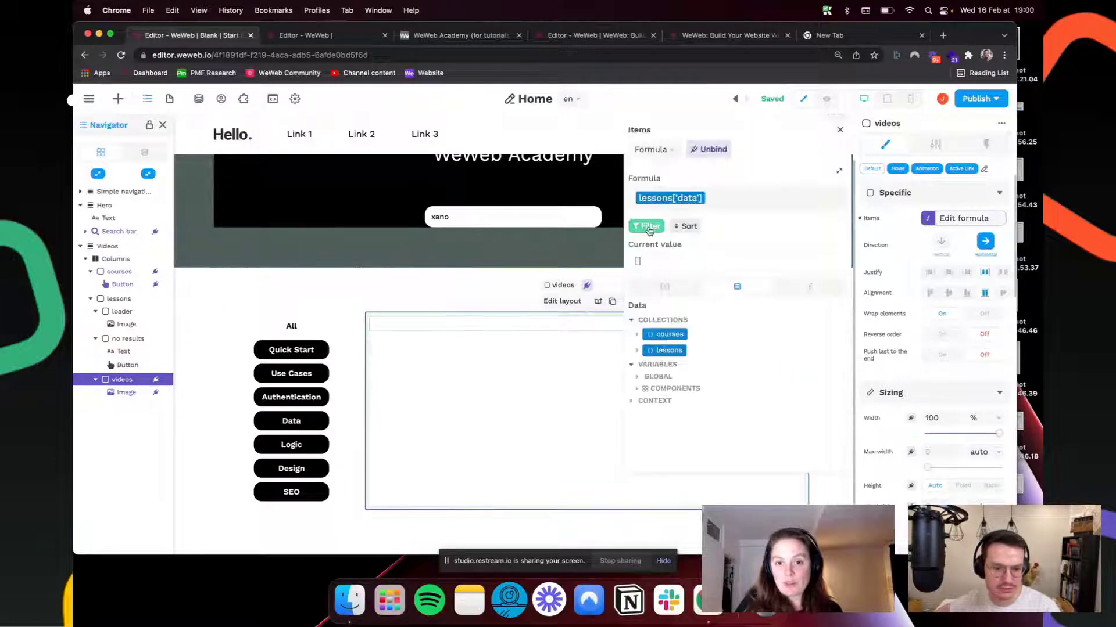
click(606, 233)
click(619, 248)
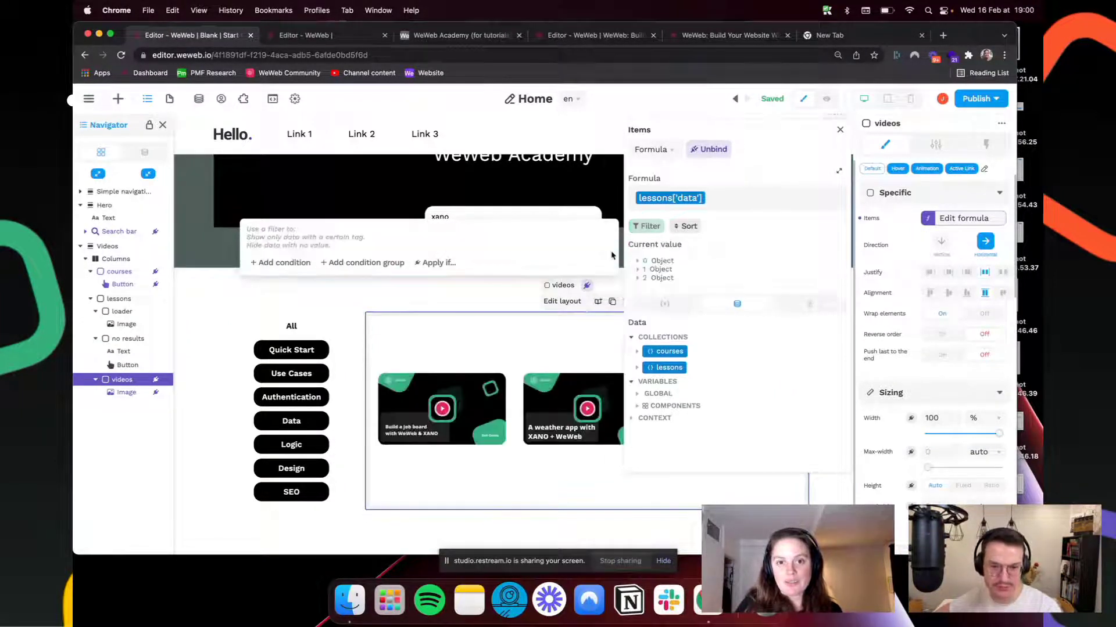
click(841, 131)
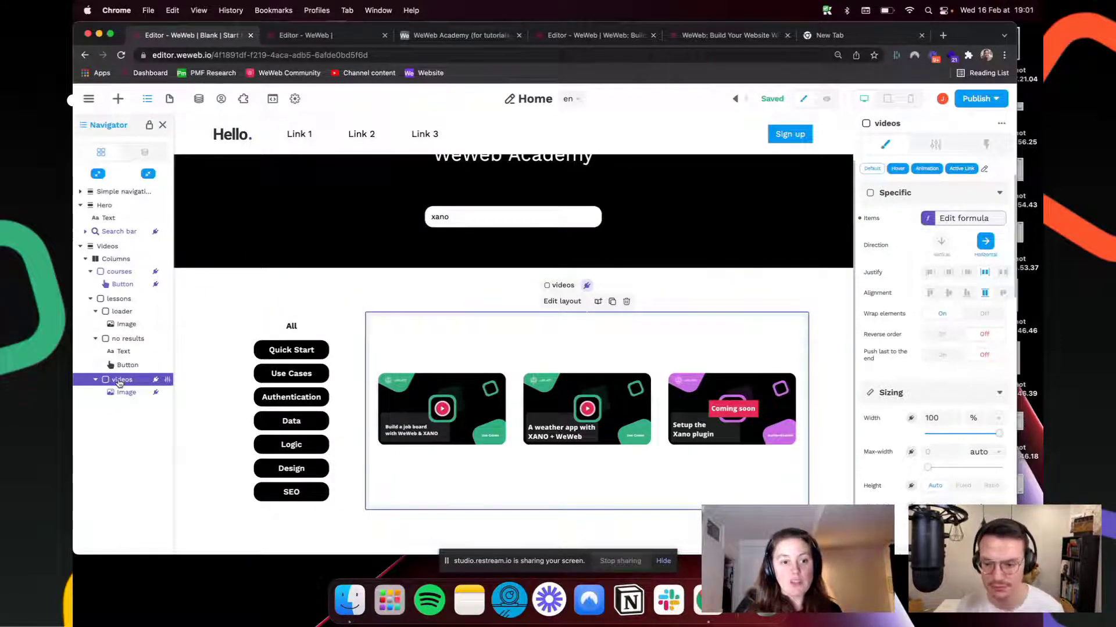
Step: Test the no-results message in preview by searching the academy for robo
scroll(904, 397, down, 3)
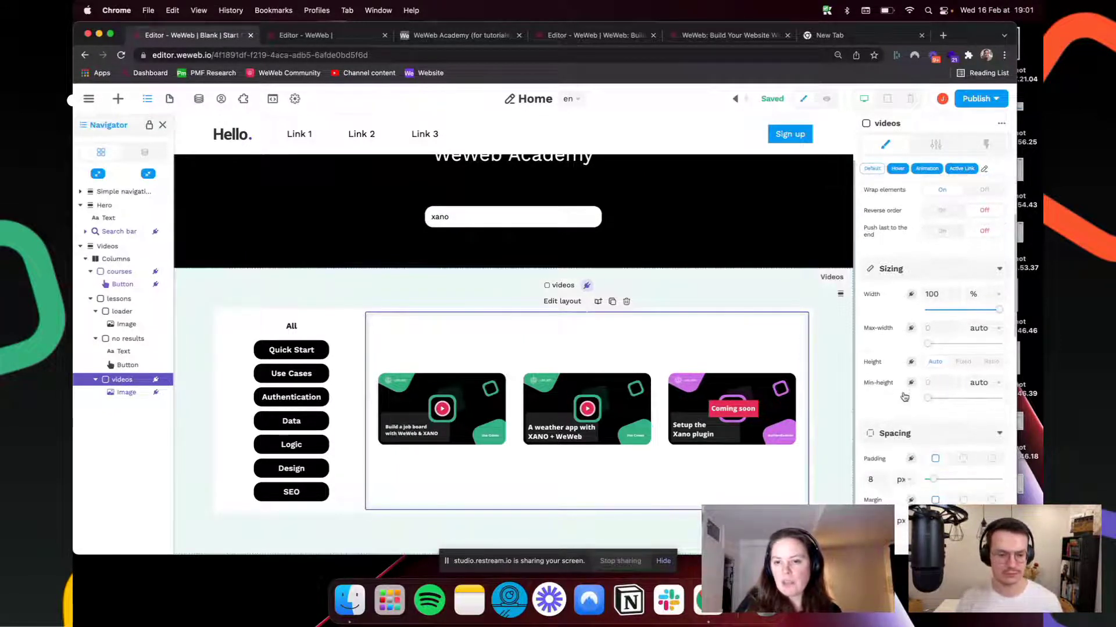
click(826, 98)
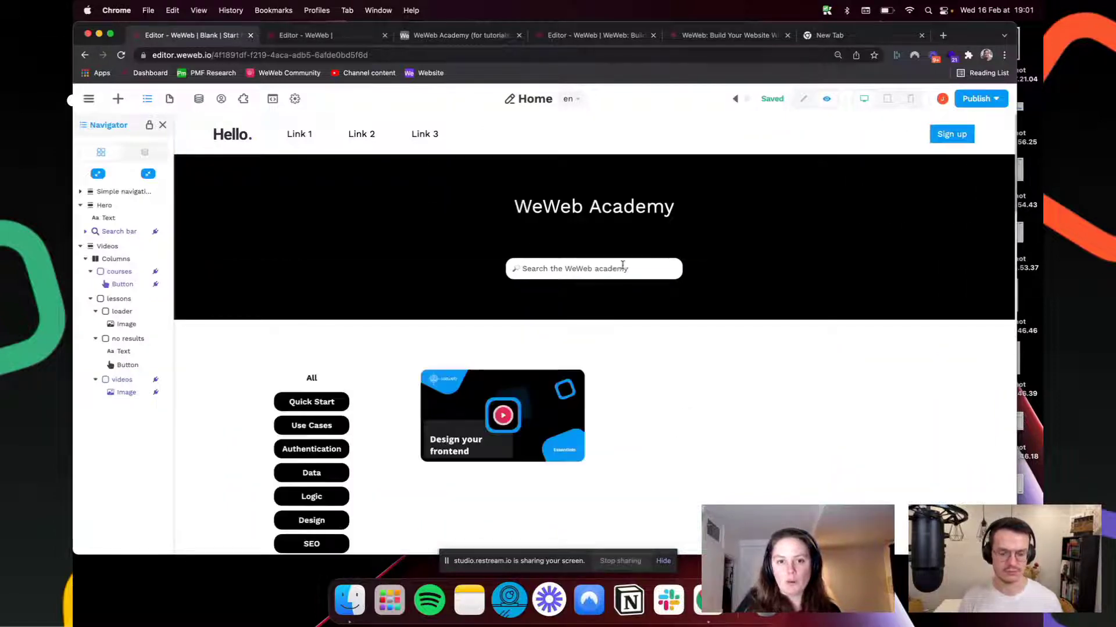
click(637, 261)
text(robo)
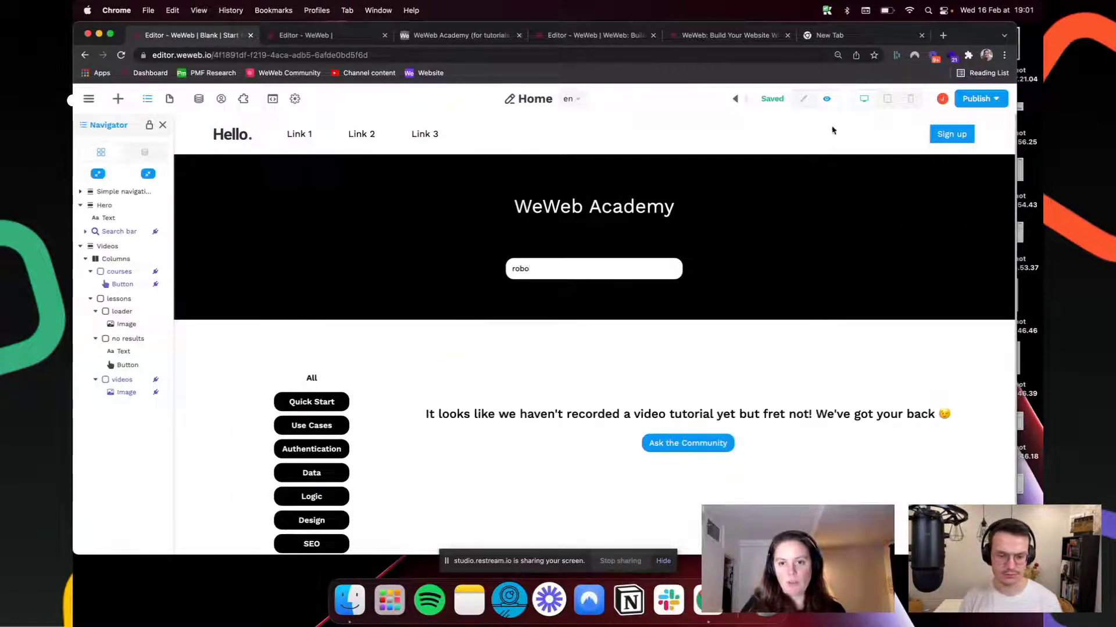
Step: Return to edit mode and open a formula binding for the videos container's Display property
click(804, 99)
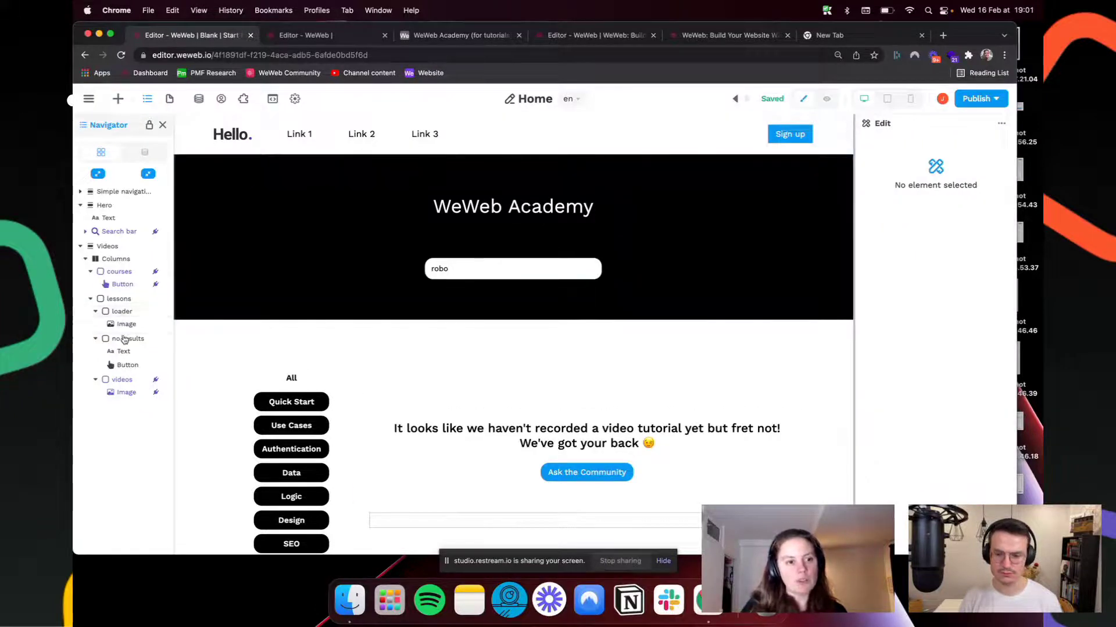
click(128, 382)
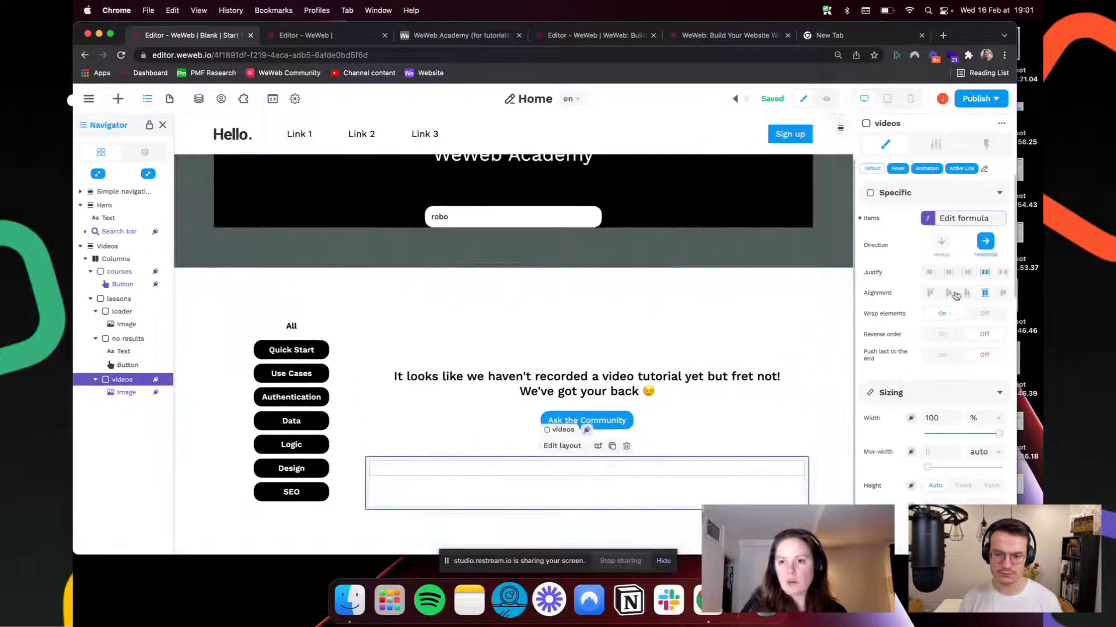
scroll(902, 378, down, 3)
scroll(902, 377, down, 6)
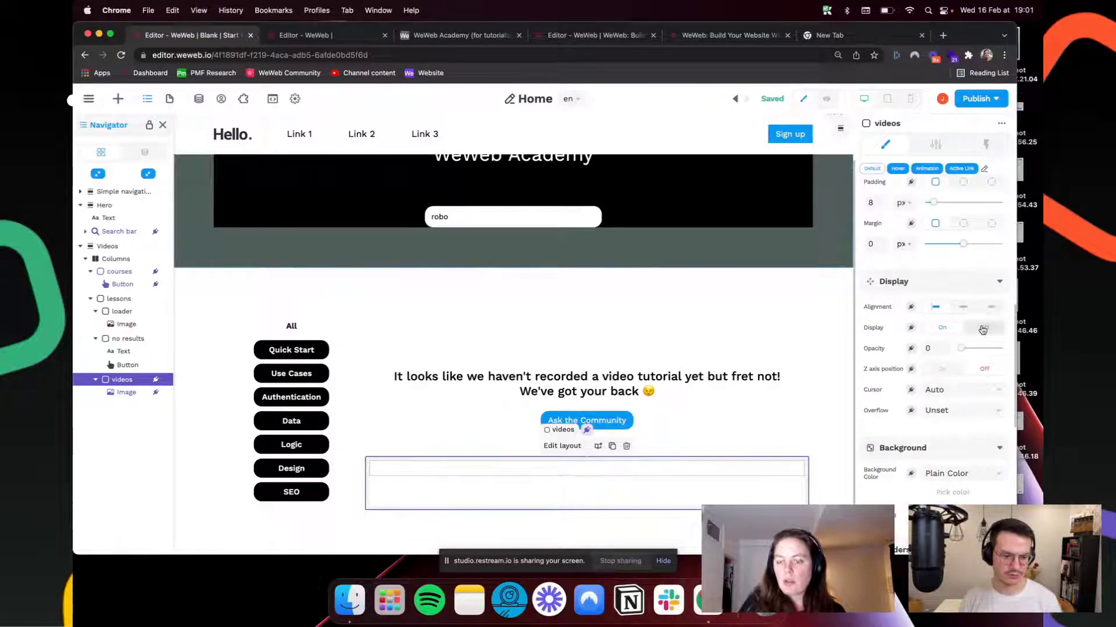
click(910, 328)
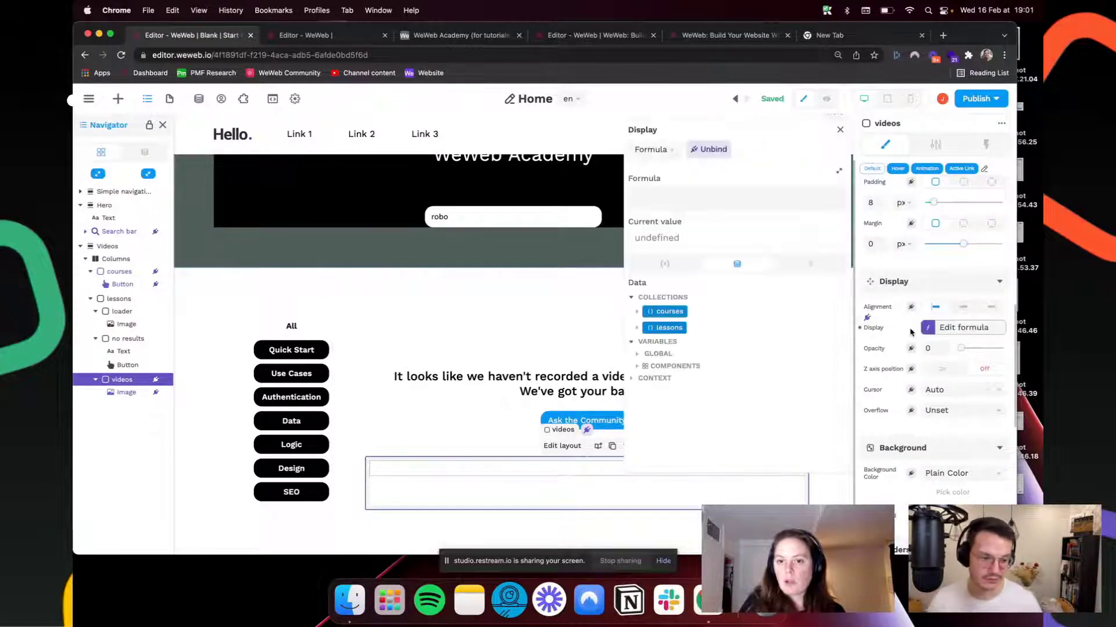
Step: Enter if(lessons['isFetching'] = false, true, false) as the videos container's Display formula
click(811, 264)
click(667, 336)
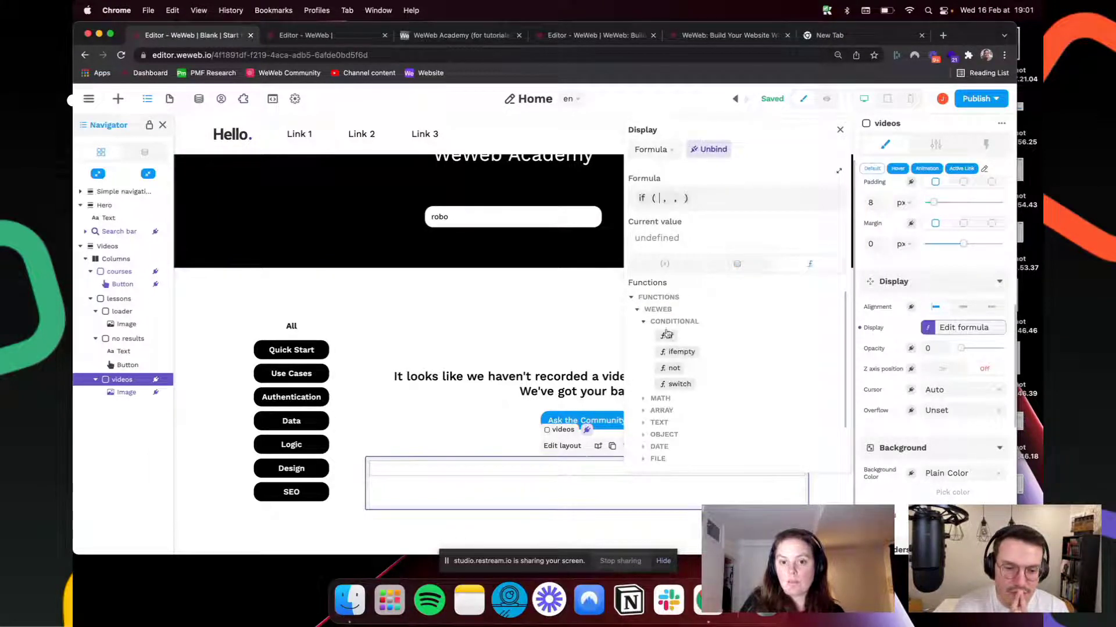
click(737, 264)
click(637, 327)
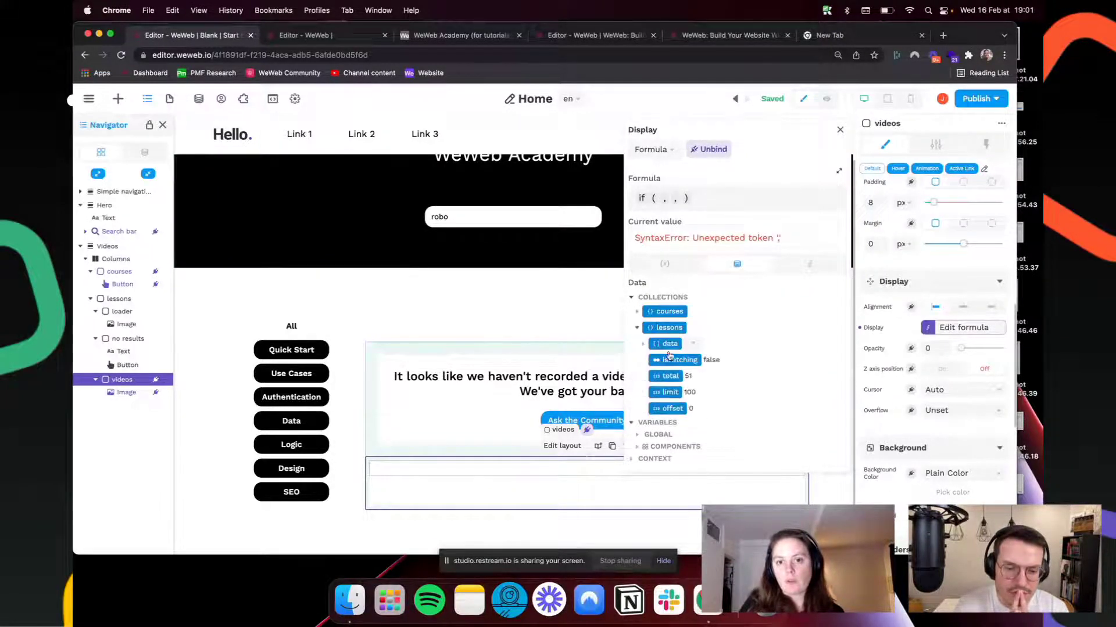
click(669, 358)
text(= false )
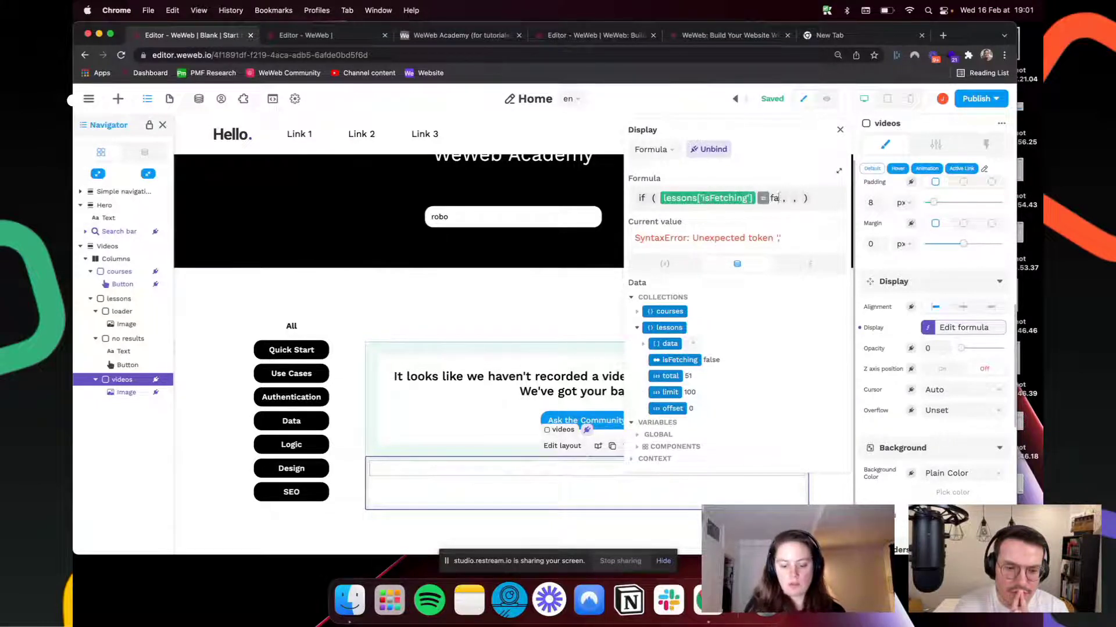
text(, )
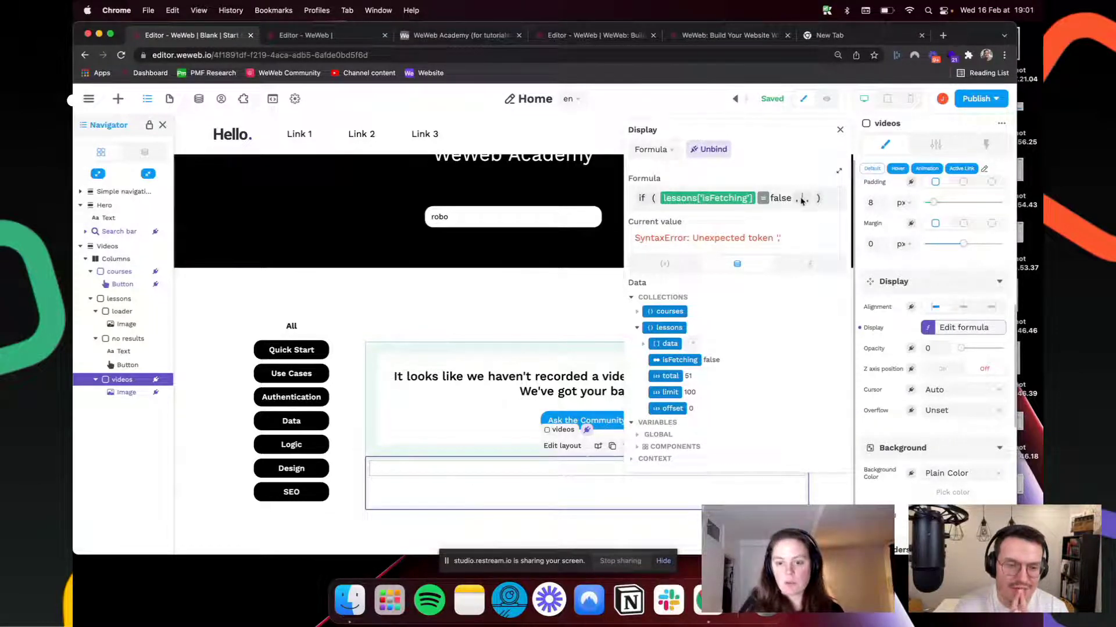
text(true ,)
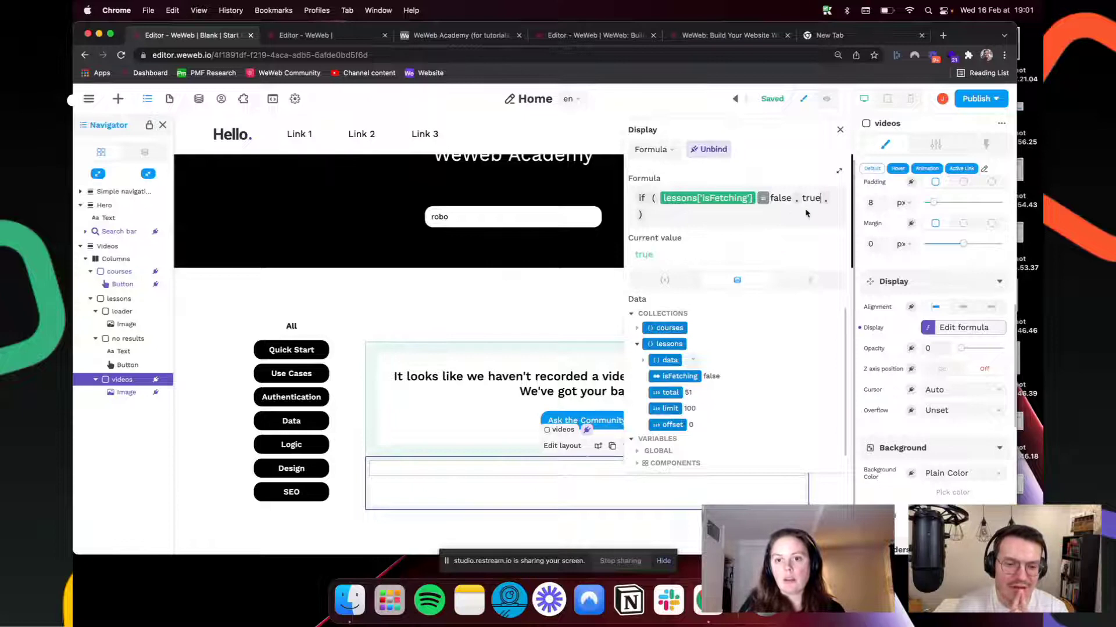
click(833, 201)
text(false)
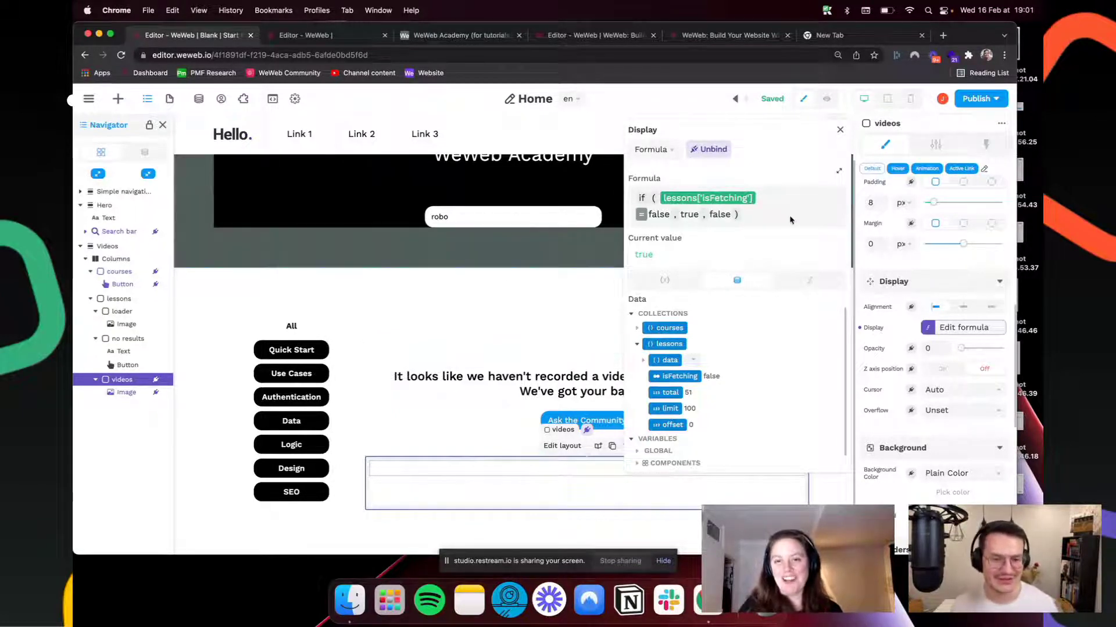
Step: Clear the videos container's Display formula and try starting it with the not function, removing that as well
drag(792, 219, 663, 192)
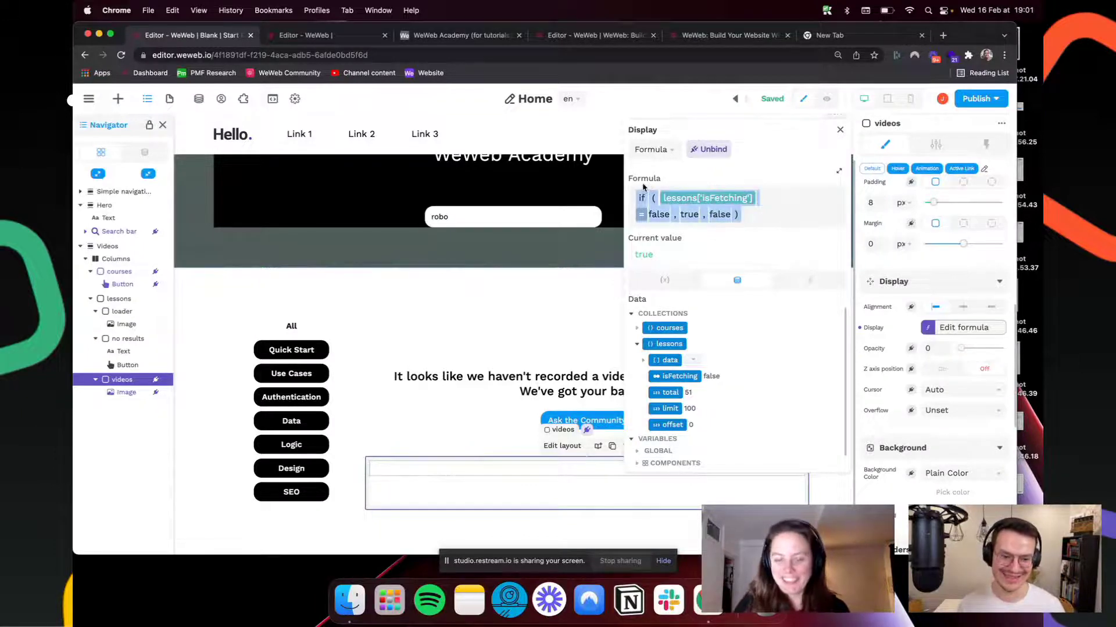
key(BackSpace)
click(810, 265)
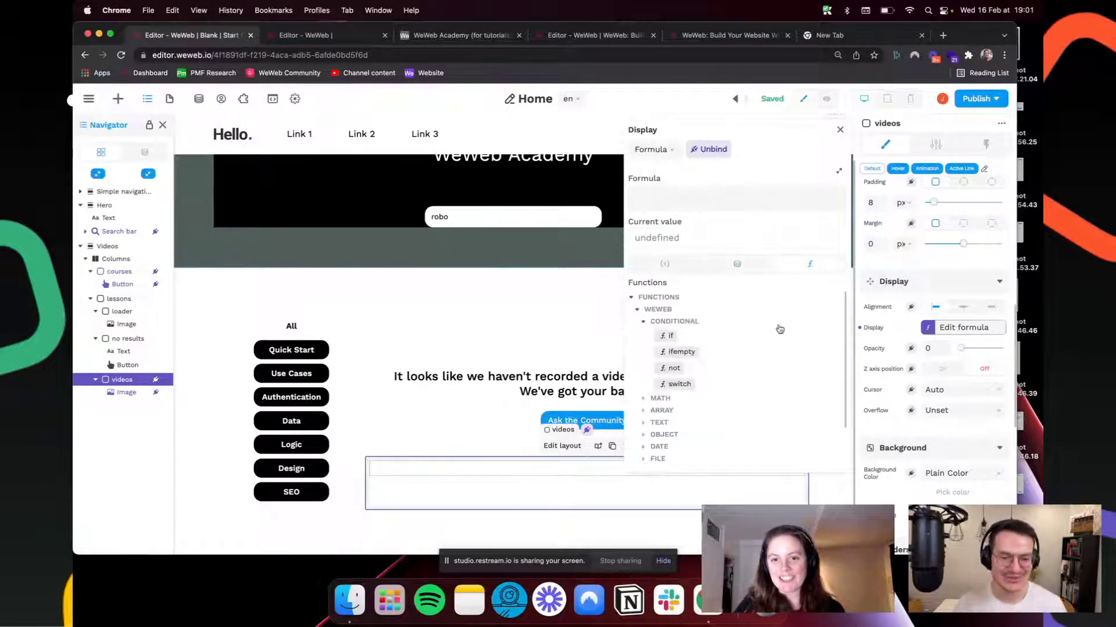
click(672, 368)
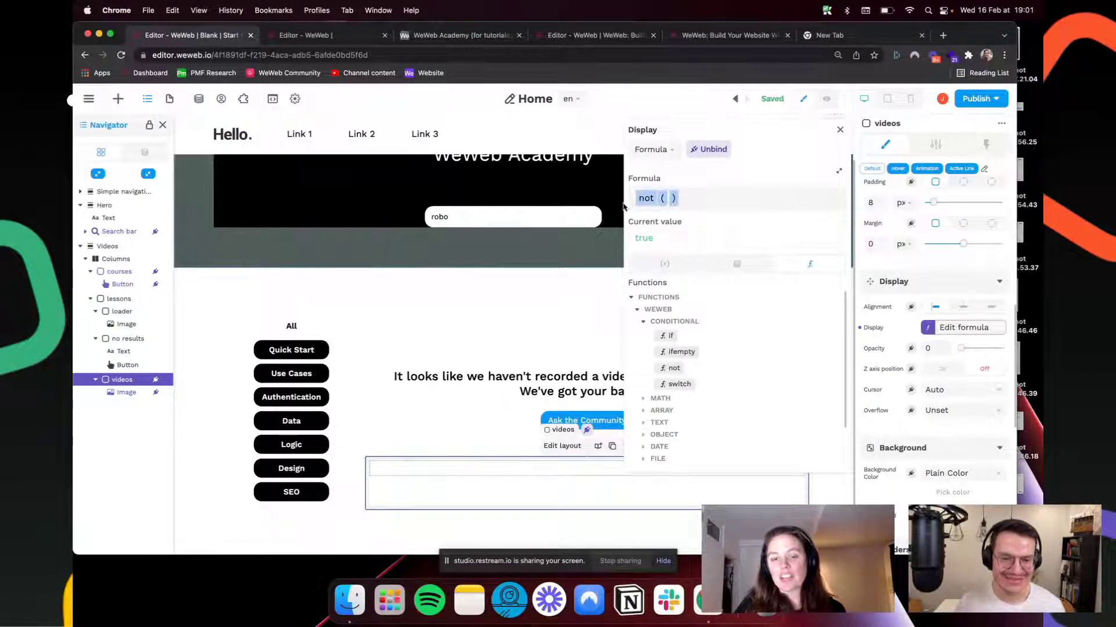
key(BackSpace)
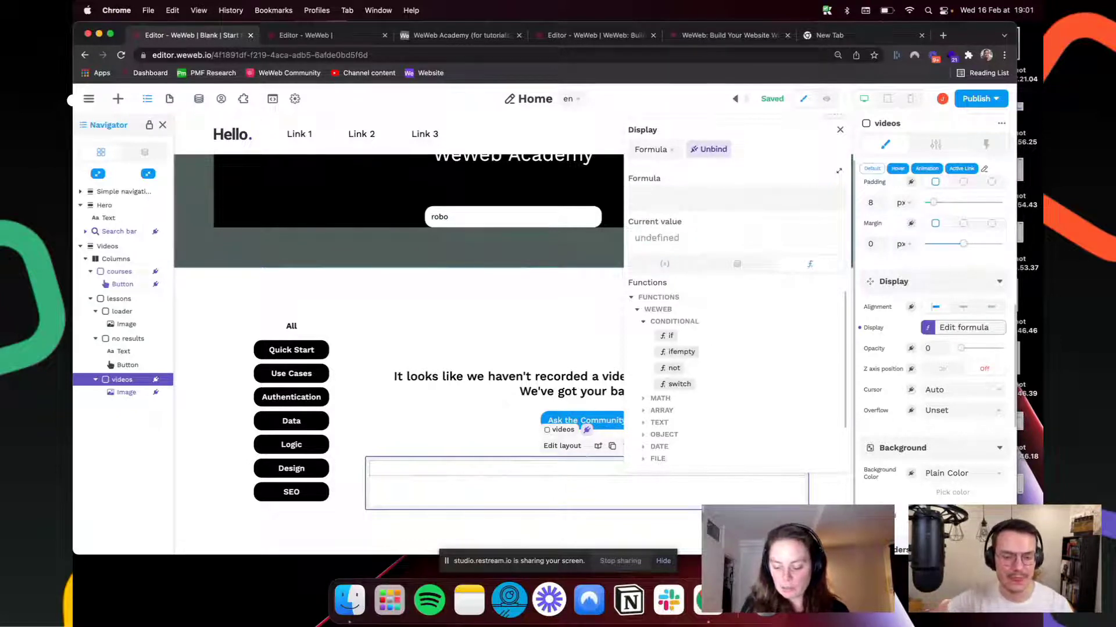
Step: Start the Display formula with the != operator and insert isFetching from the lessons collection after it
text(!=)
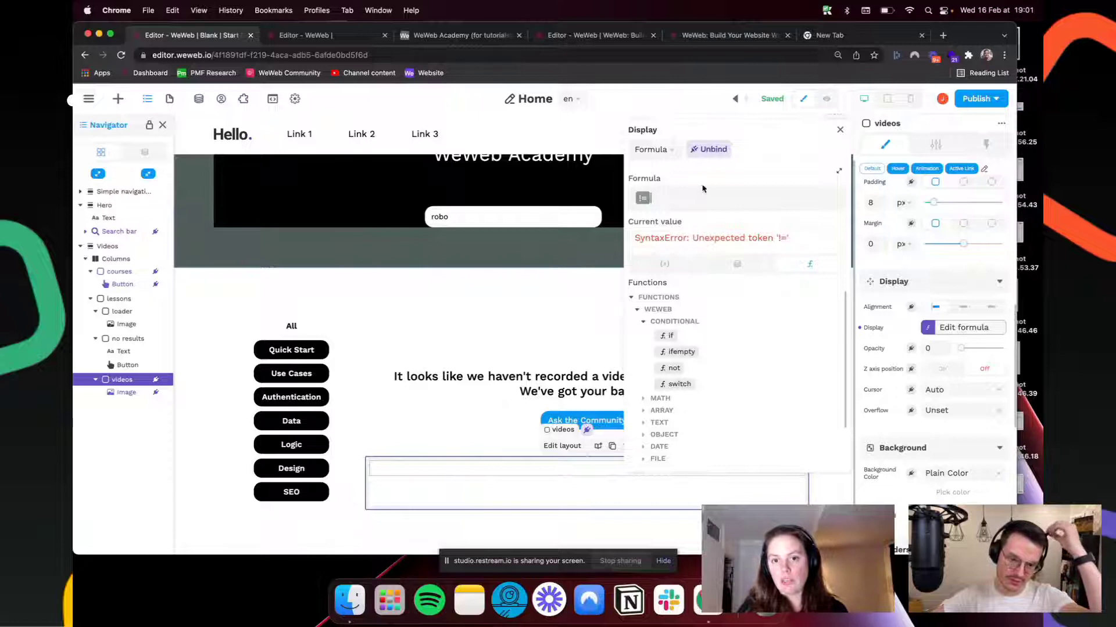
click(737, 263)
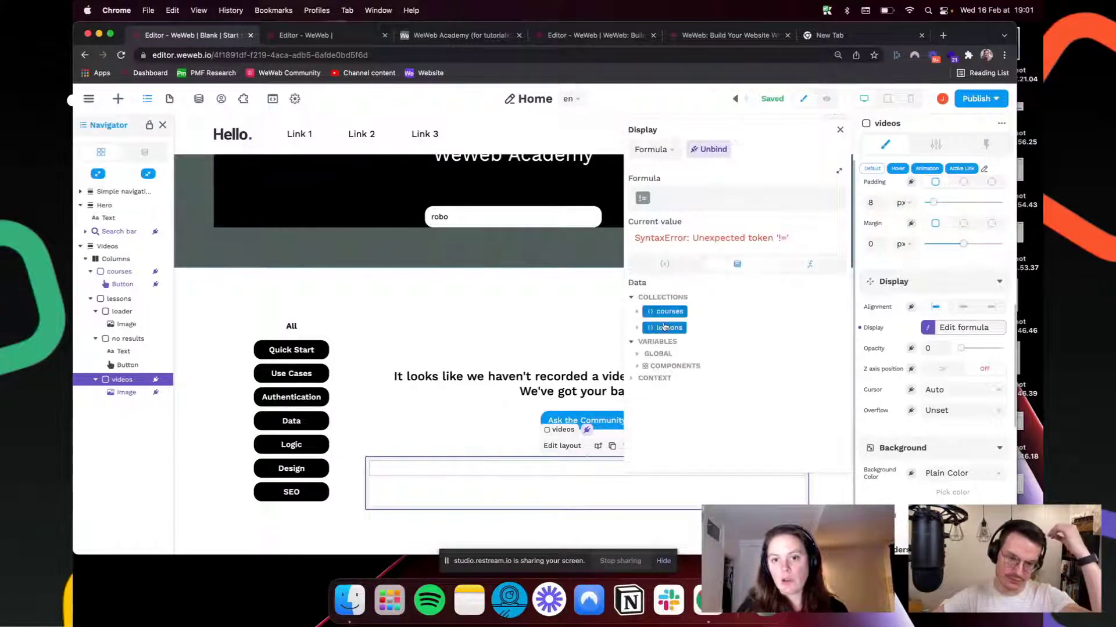
click(637, 330)
click(680, 360)
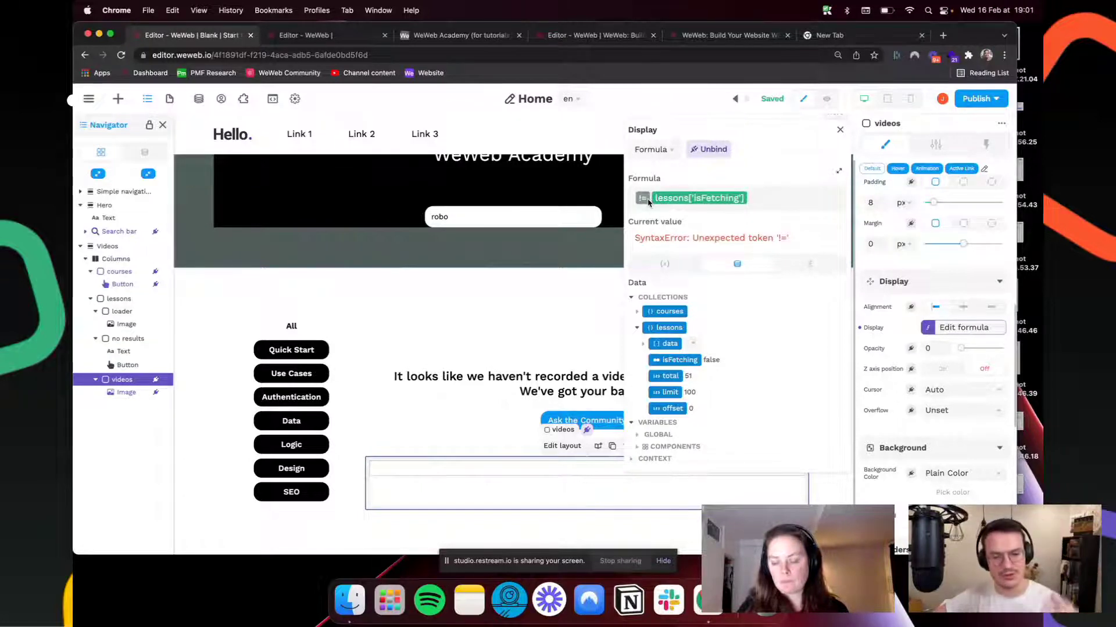
Step: Replace the != operator with an exclamation mark so the Display formula reads !lessons['isFetching']
key(BackSpace)
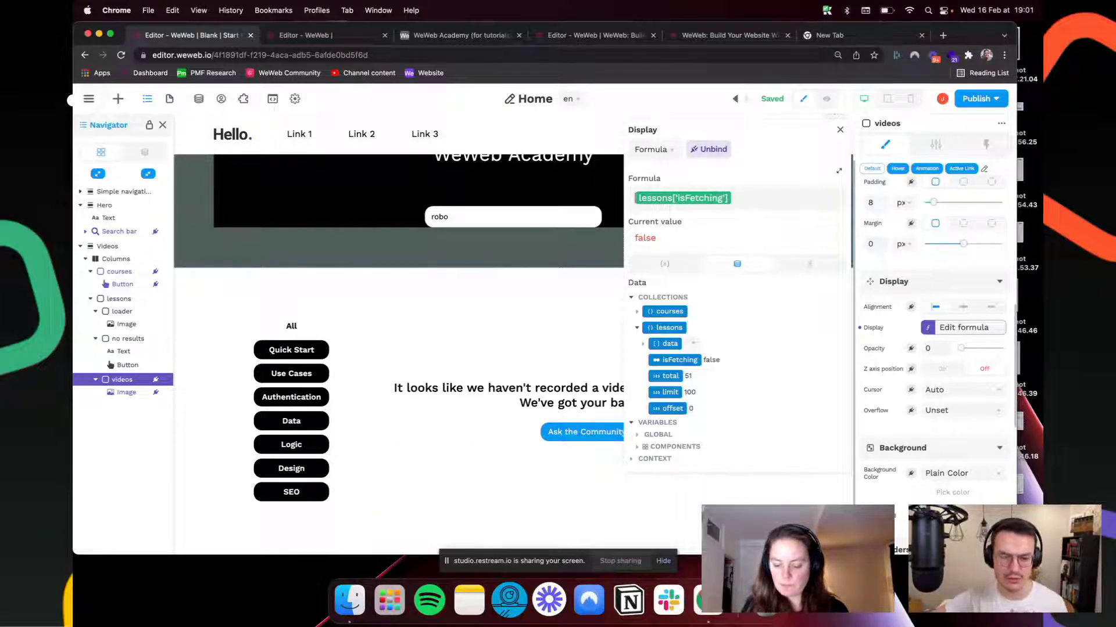
text(!=)
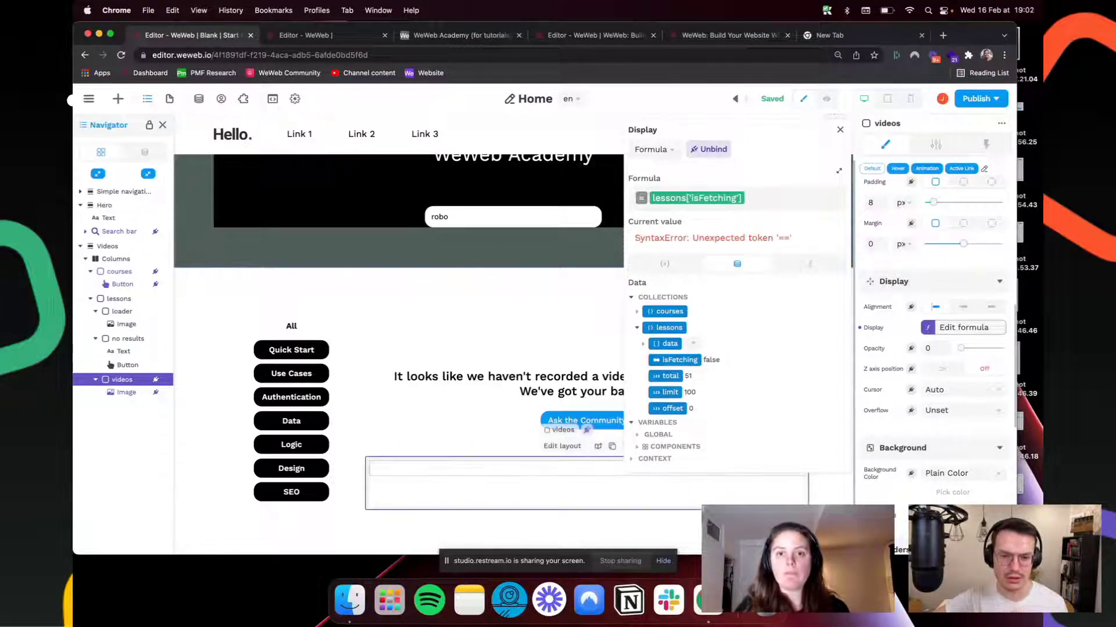
key(BackSpace)
key(BackSpace)
key(super+equal)
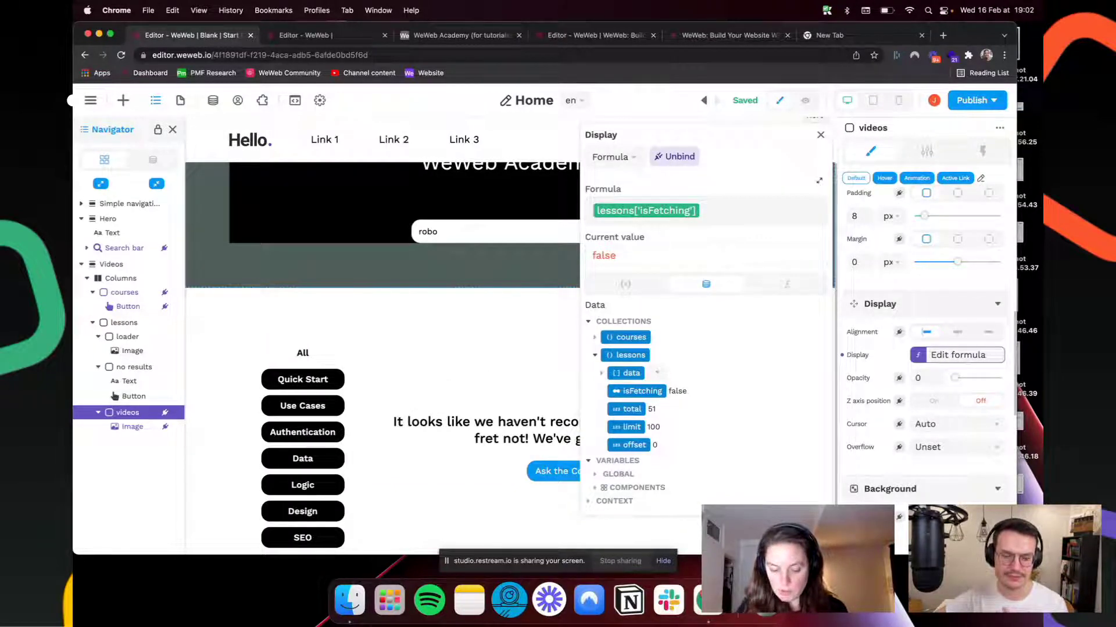
text(!)
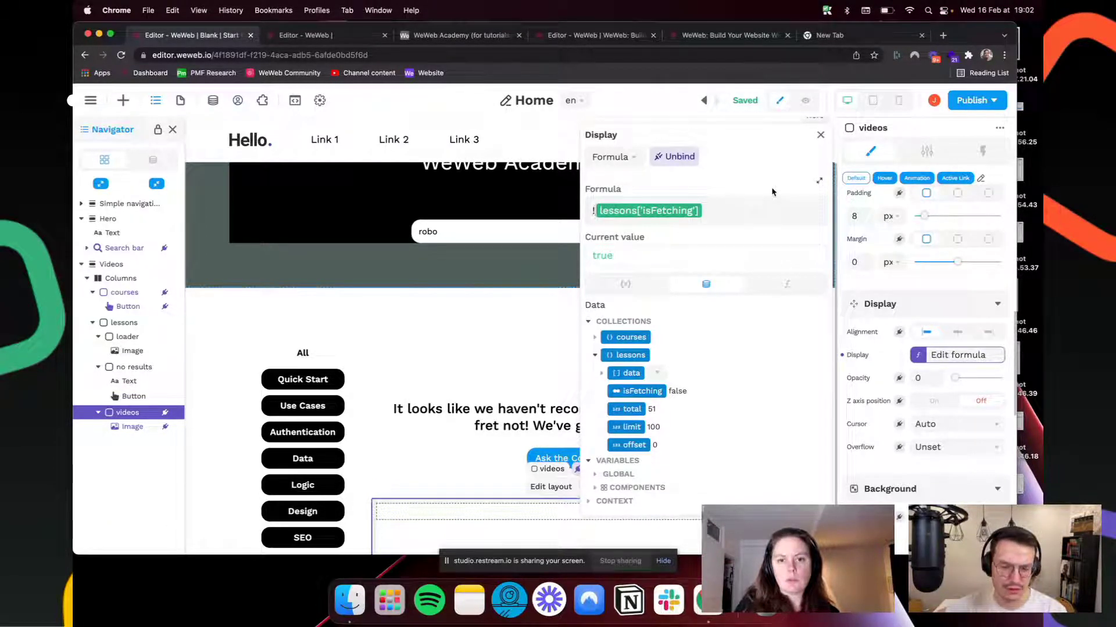
Step: Look through the available formula functions and operators for a way to negate a value
click(788, 285)
scroll(657, 418, down, 2)
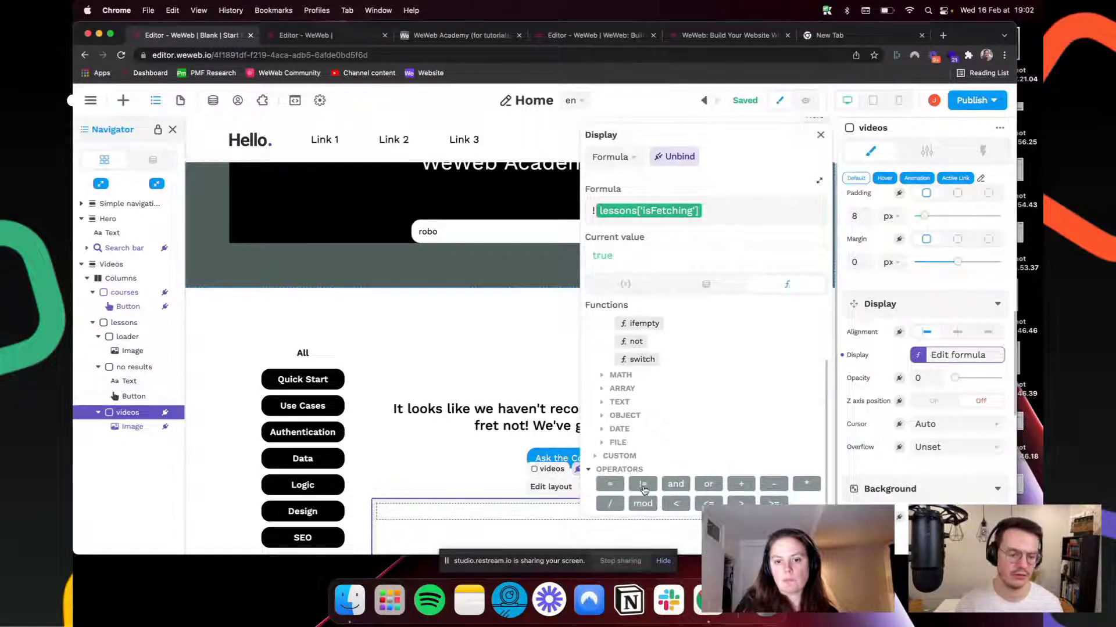
scroll(657, 415, up, 3)
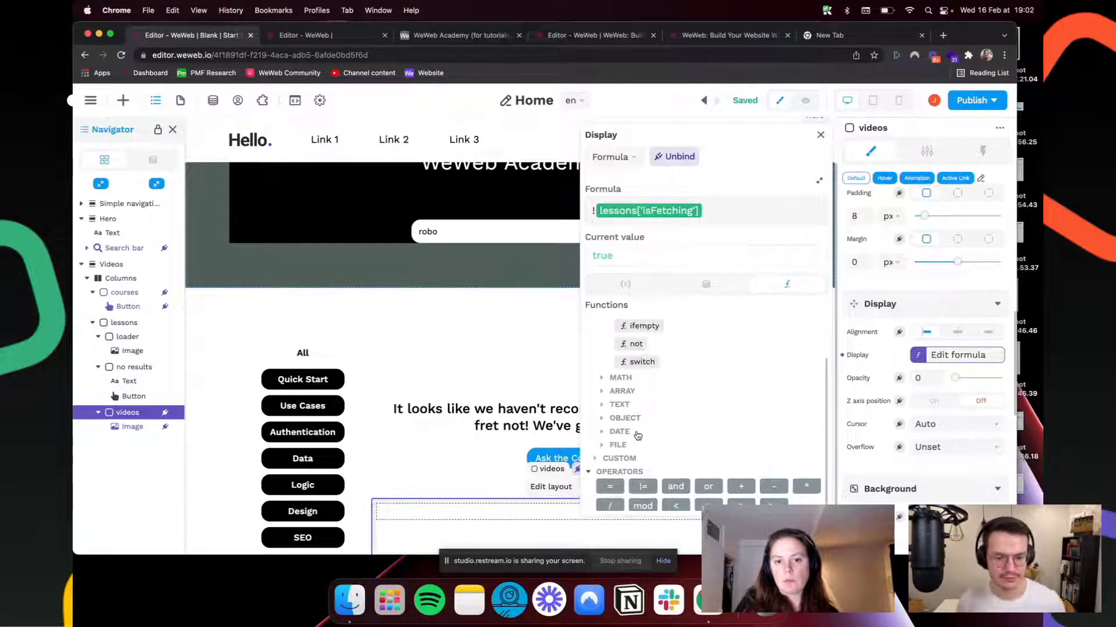
scroll(638, 435, down, 3)
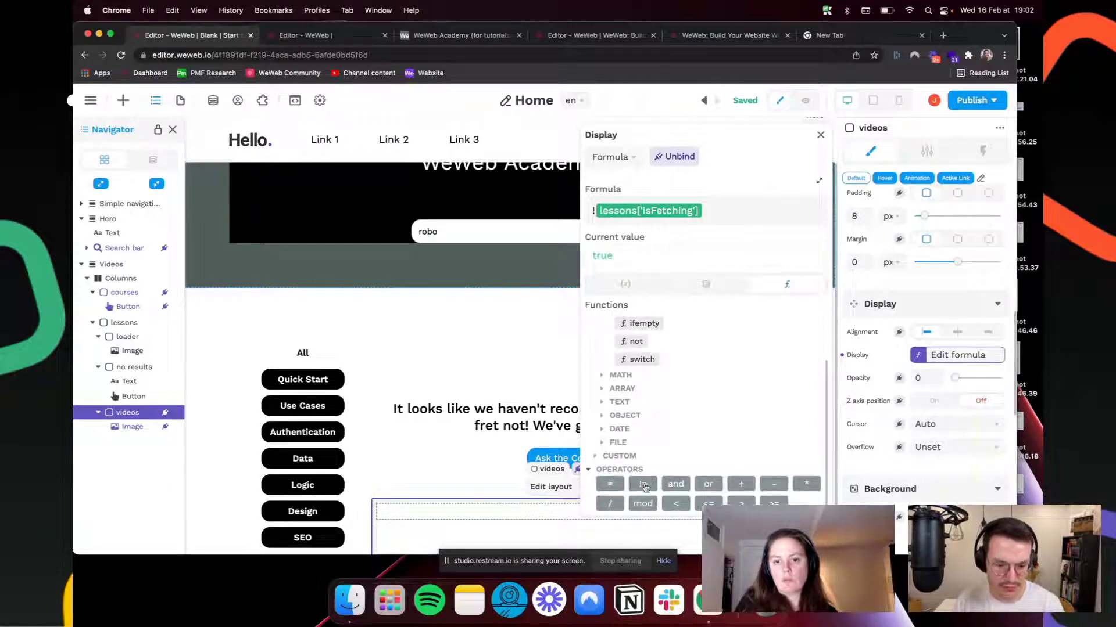
click(602, 405)
click(615, 403)
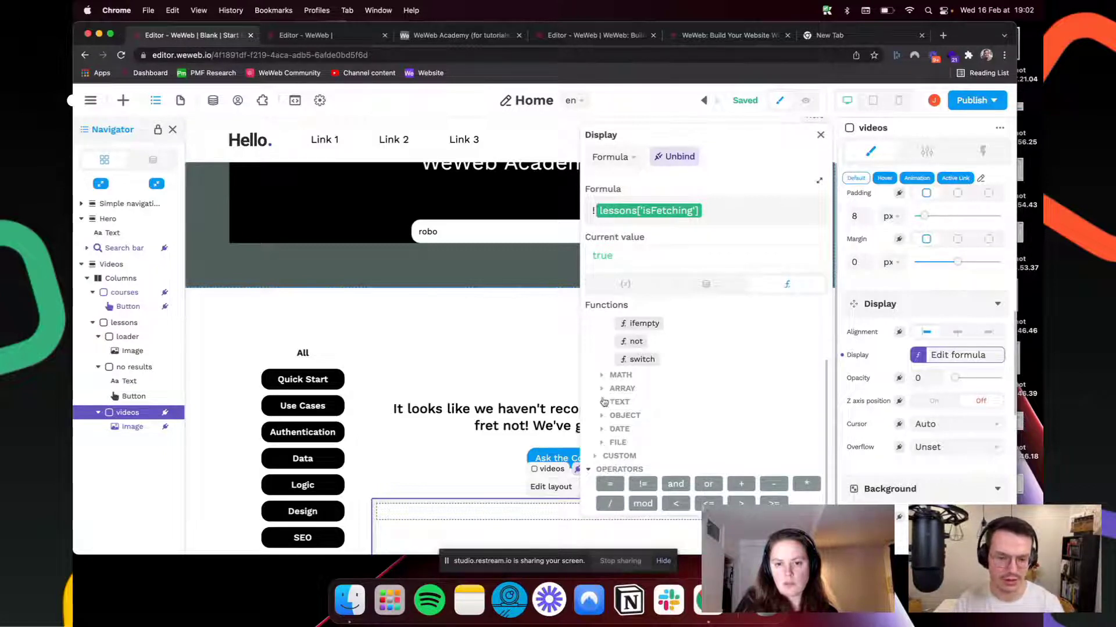
scroll(617, 401, up, 2)
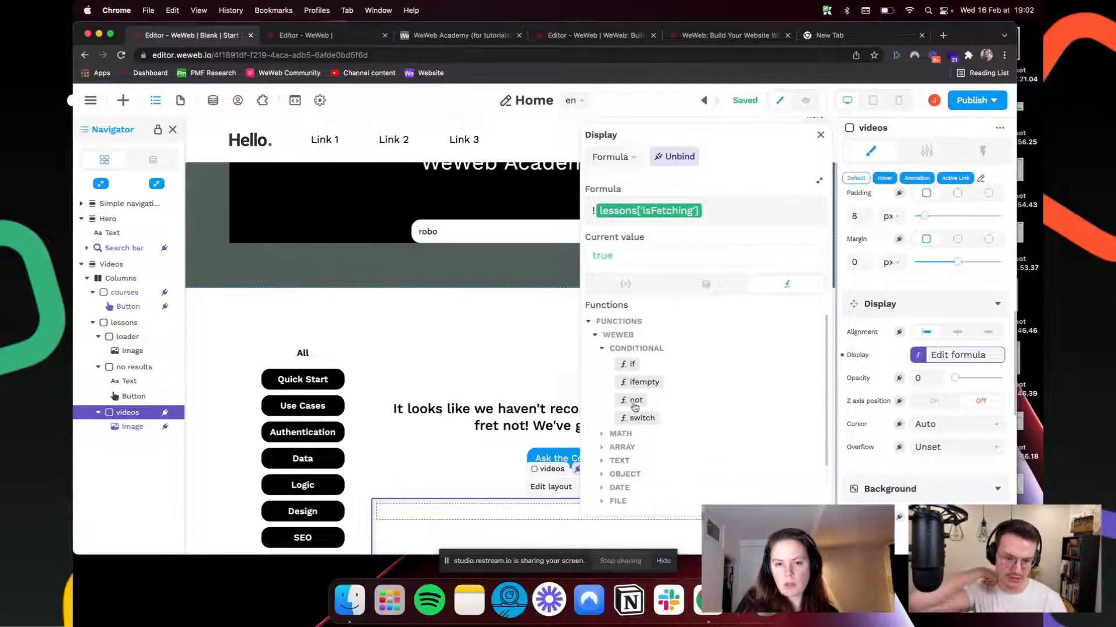
Step: Replace the exclamation mark with the not function, making the Display formula not(lessons['isFetching']), and close the formula editor
click(594, 210)
key(BackSpace)
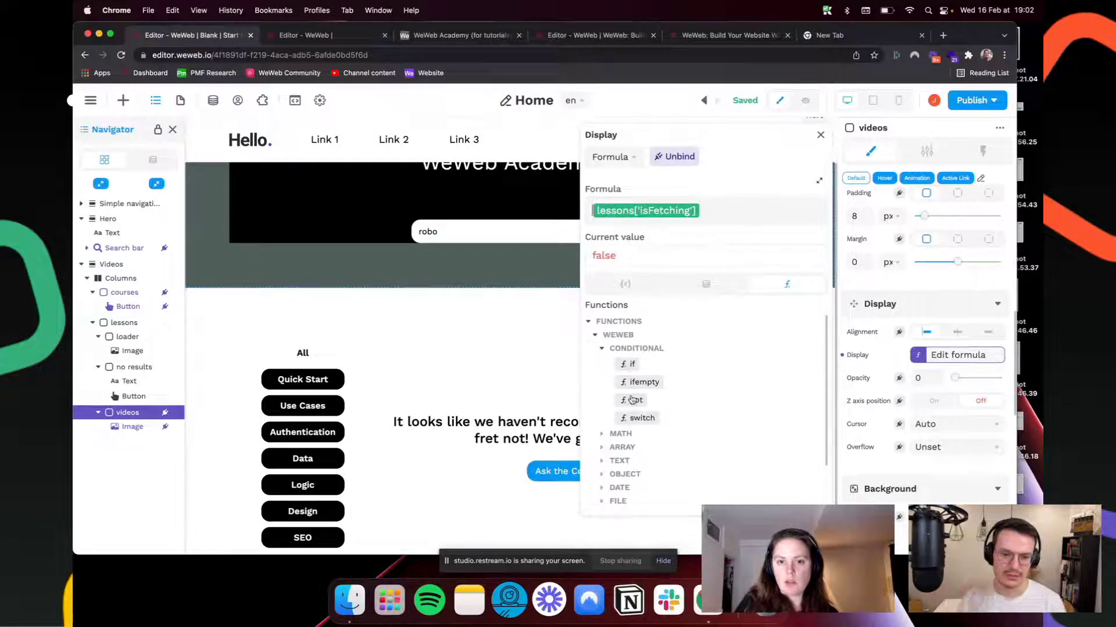
click(631, 400)
key(BackSpace)
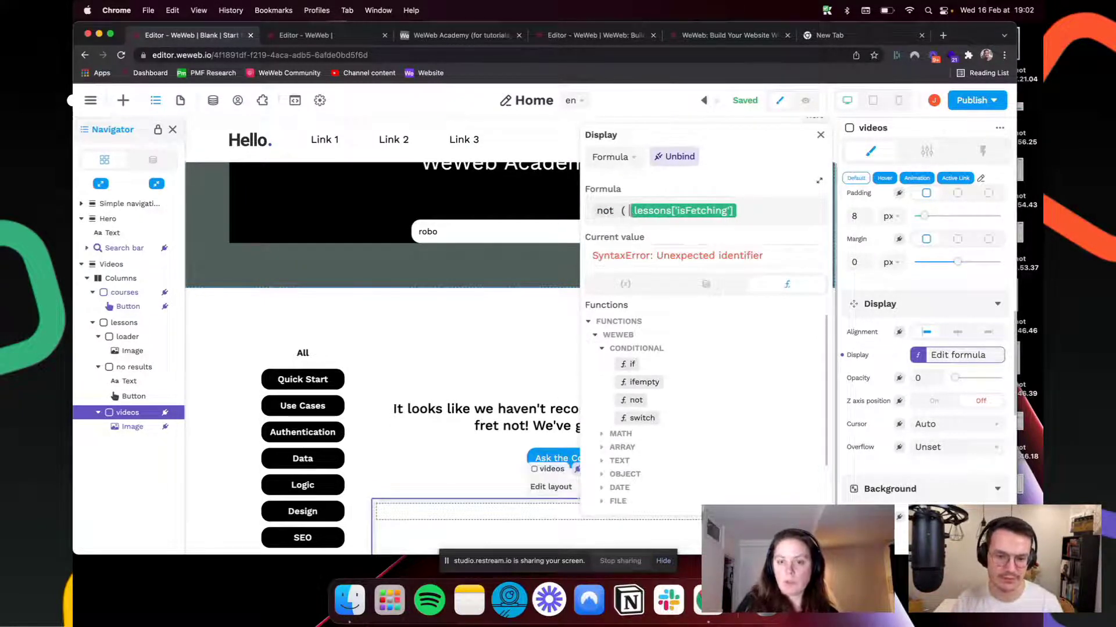
click(750, 210)
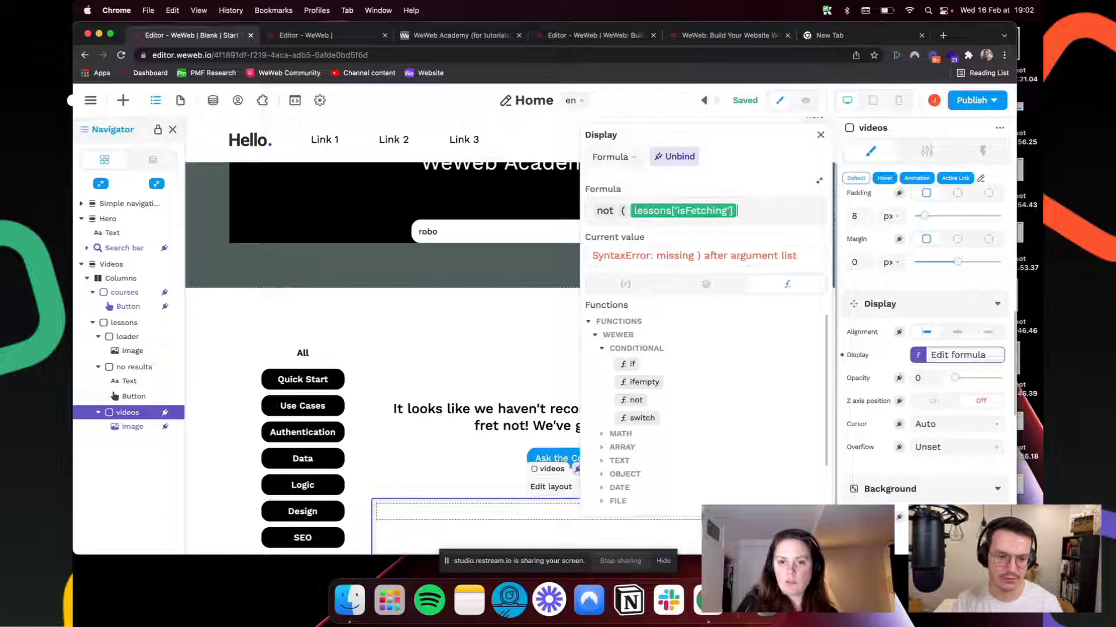
click(820, 137)
Step: Test the videos container's display in preview by searching the academy for roboc, ending in edit mode
click(805, 101)
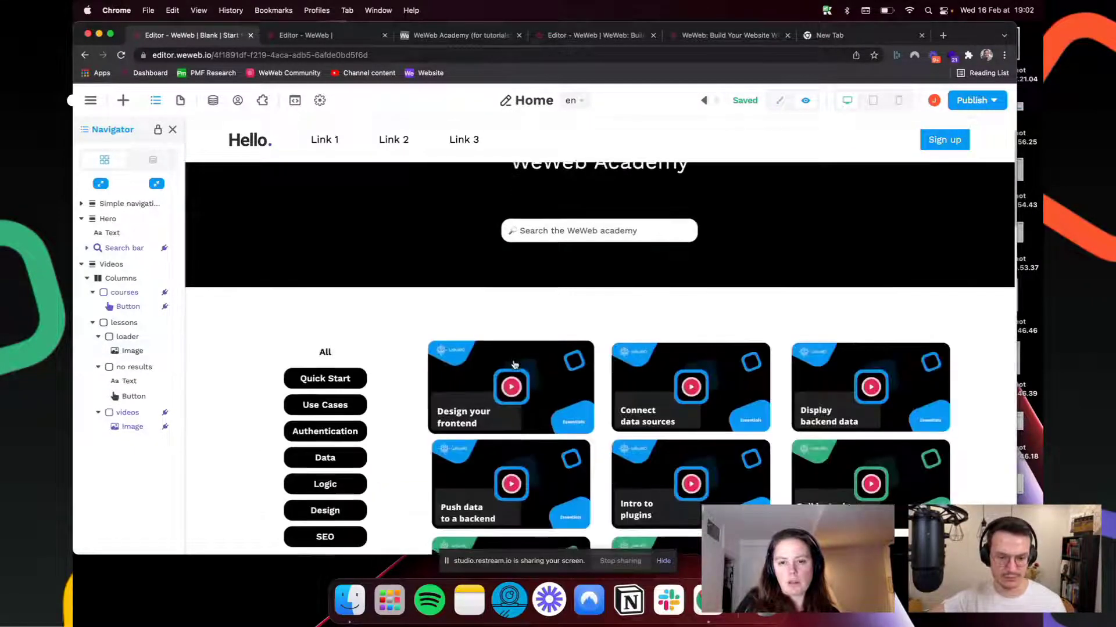
click(570, 227)
text(robod)
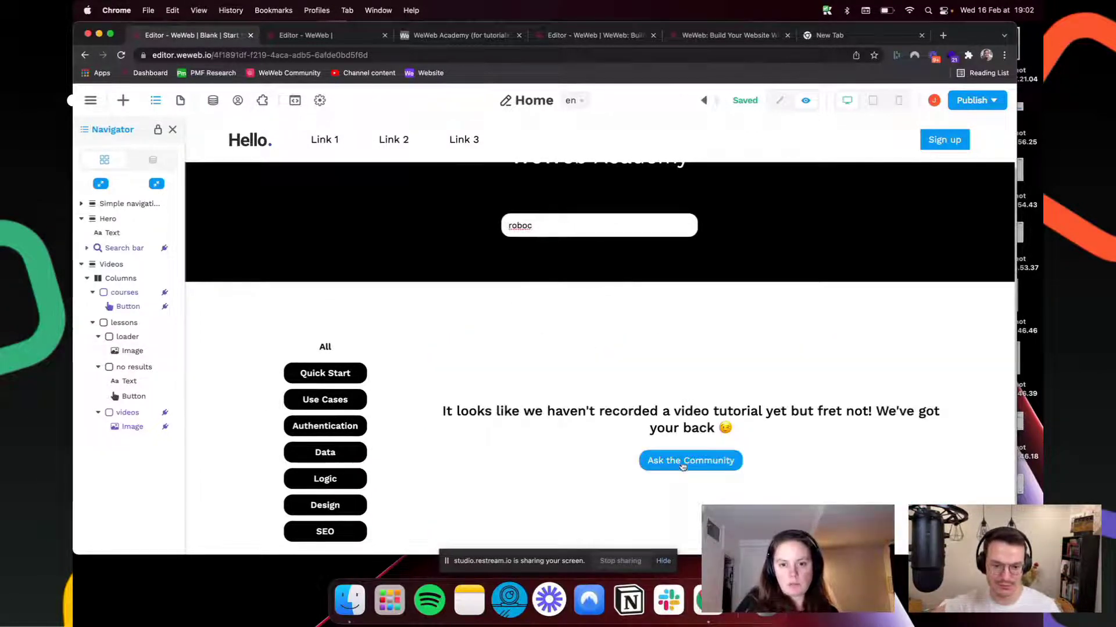
key(BackSpace)
text(c)
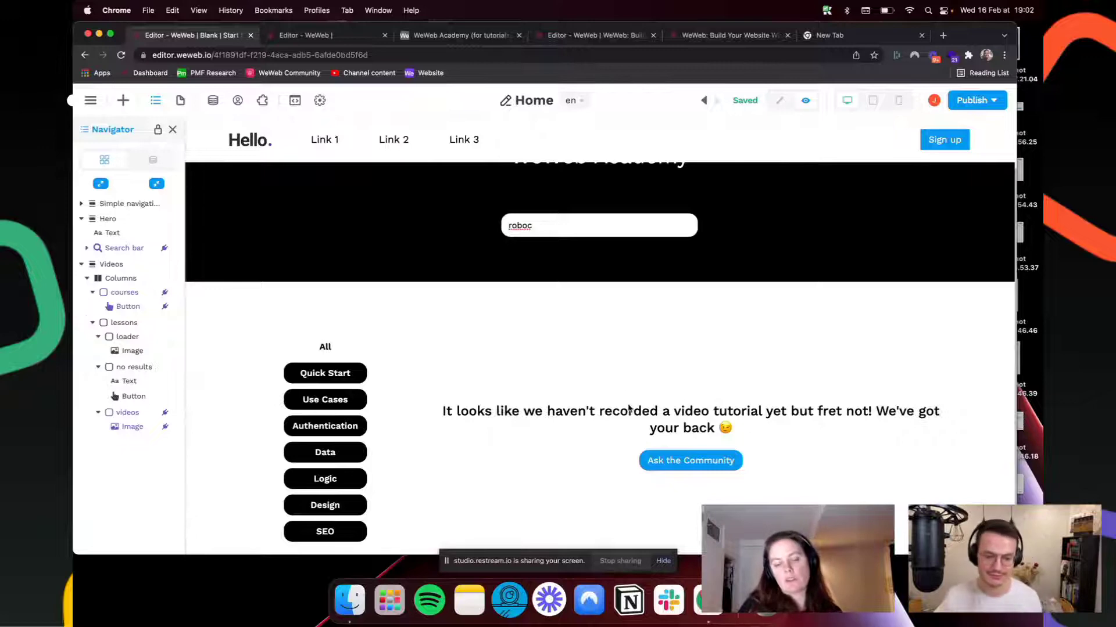
click(779, 100)
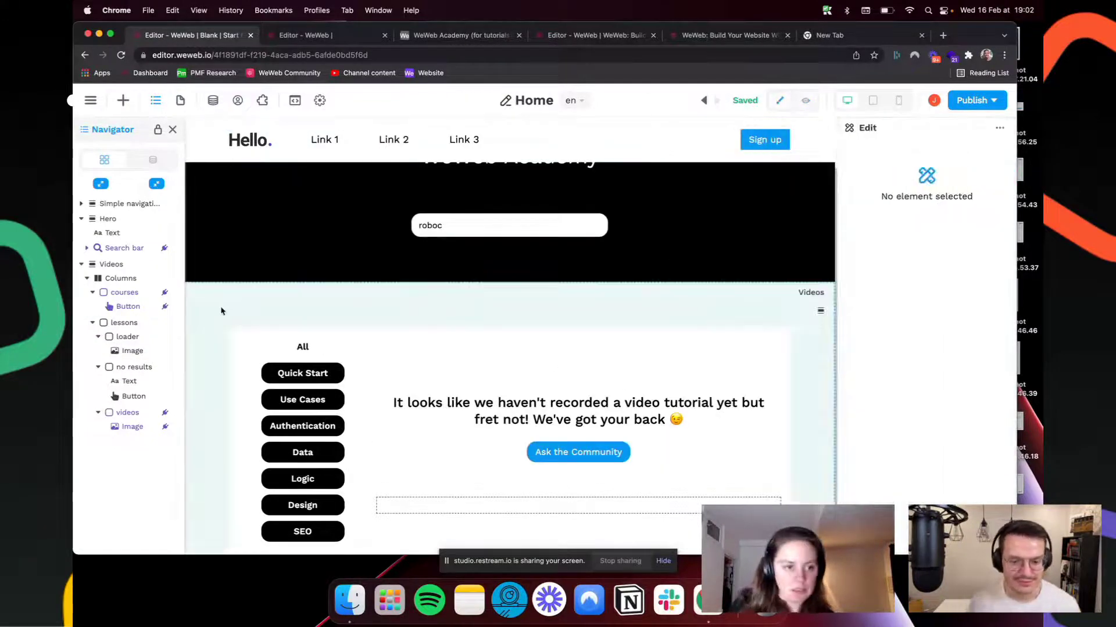
Step: Select the Videos section and look over its background, border and shadow settings
click(221, 310)
scroll(904, 435, down, 5)
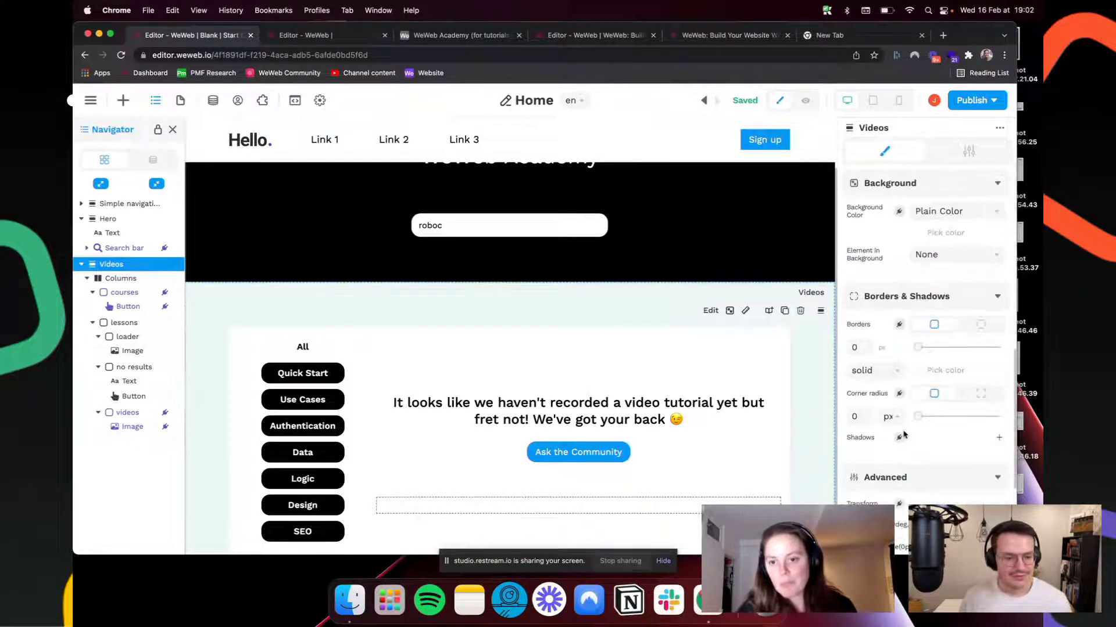
scroll(578, 398, up, 2)
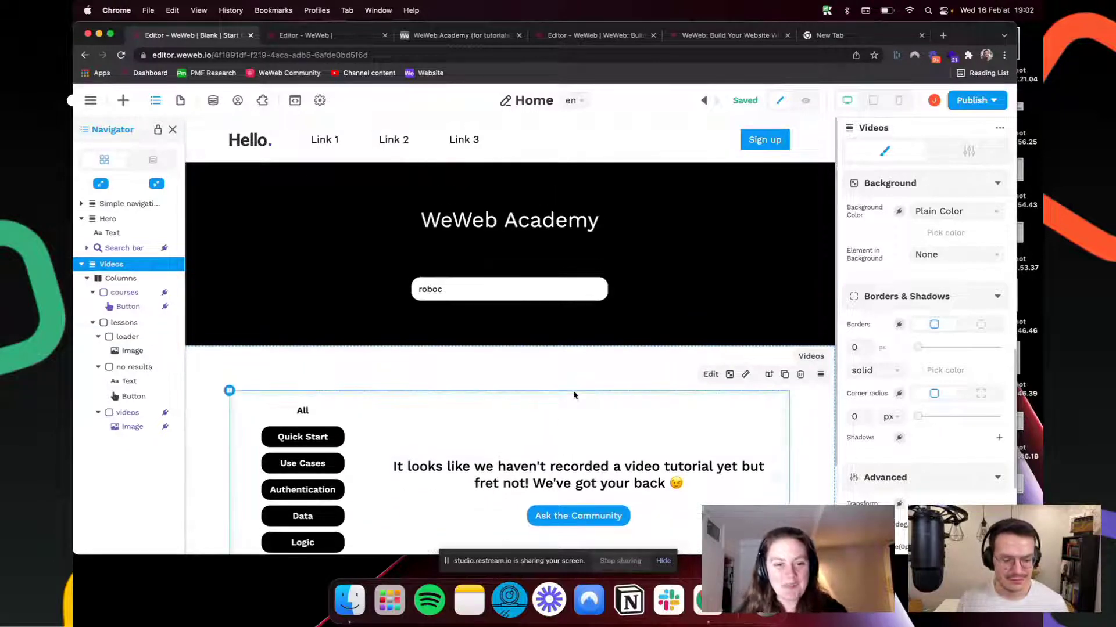
Step: Test the no-results message in preview by searching the academy for robo, and follow its Ask the Community link
scroll(930, 409, up, 5)
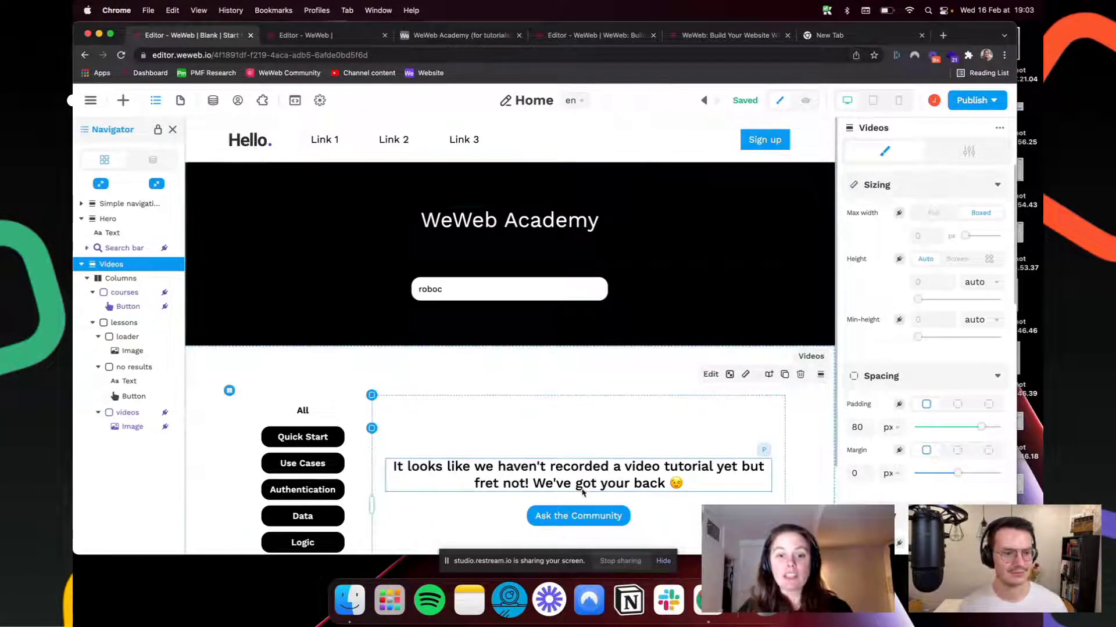
click(806, 100)
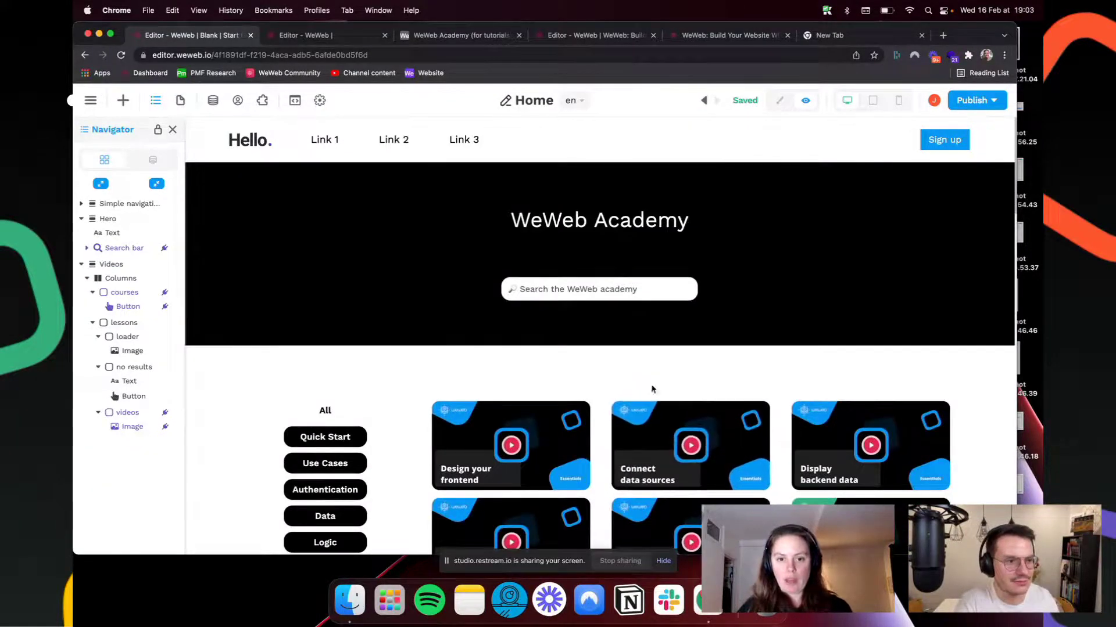
click(607, 297)
text(robo)
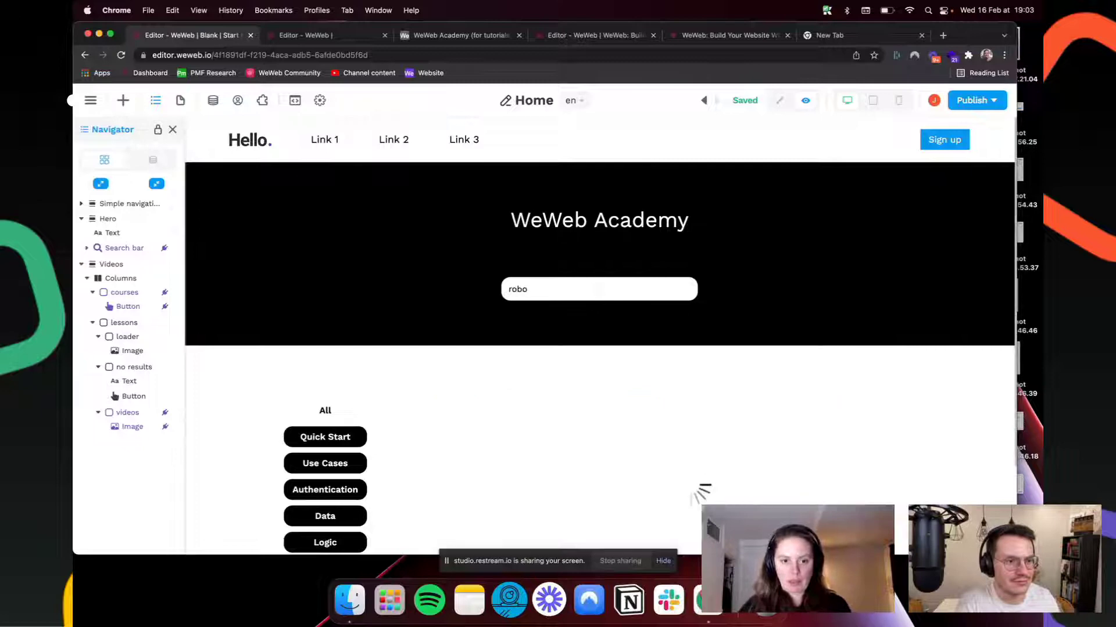
click(671, 524)
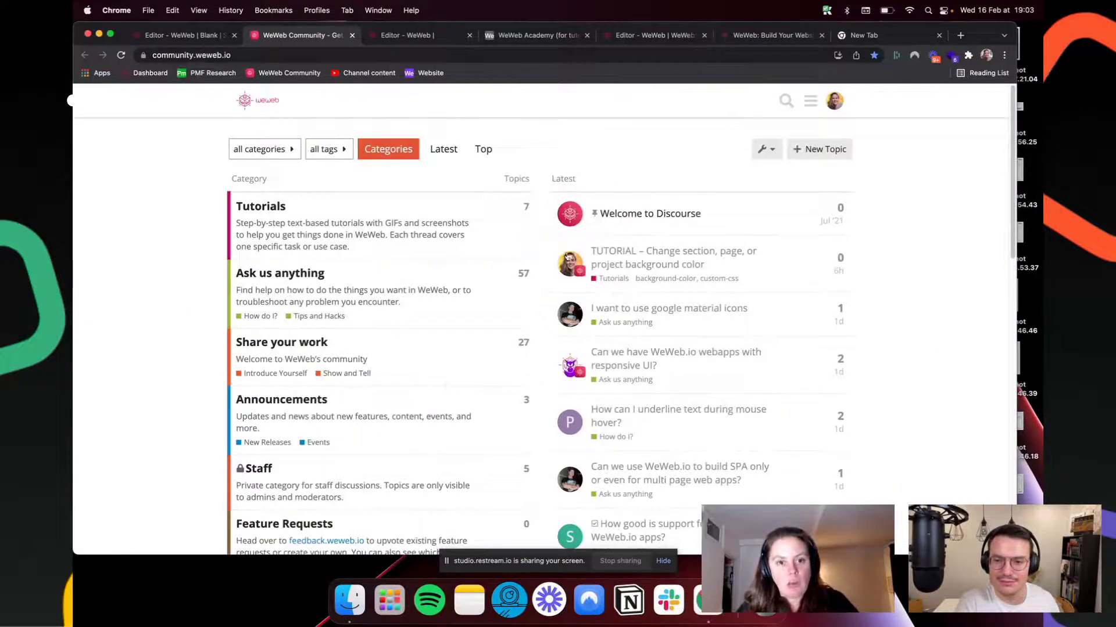
Step: Look over the community forum's Tutorials category and home page, and switch back to the WeWeb editor
click(269, 213)
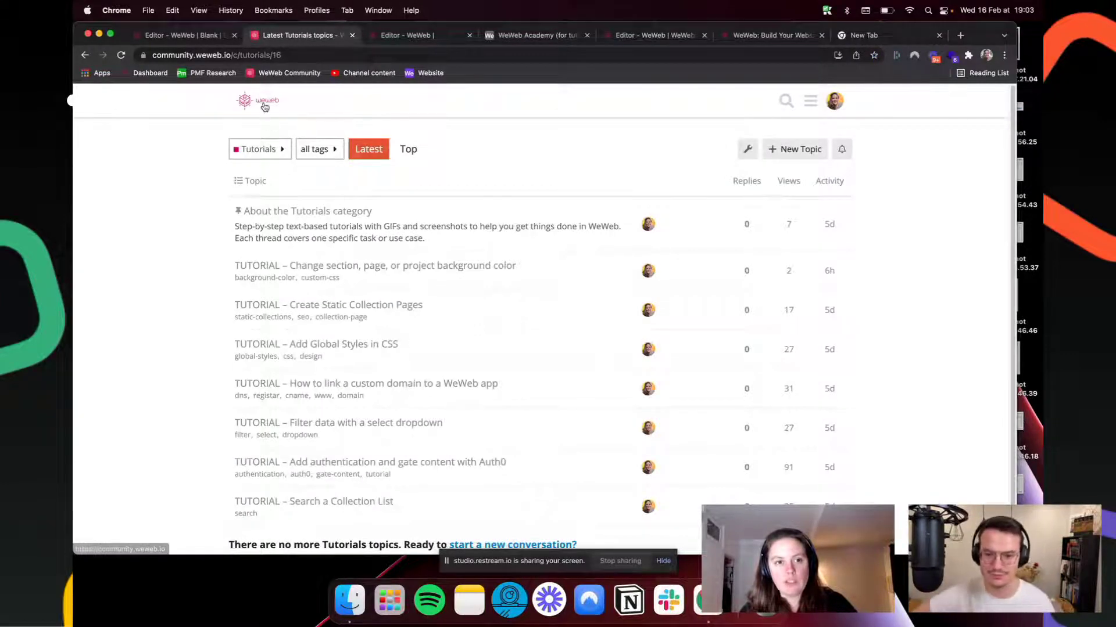
click(261, 108)
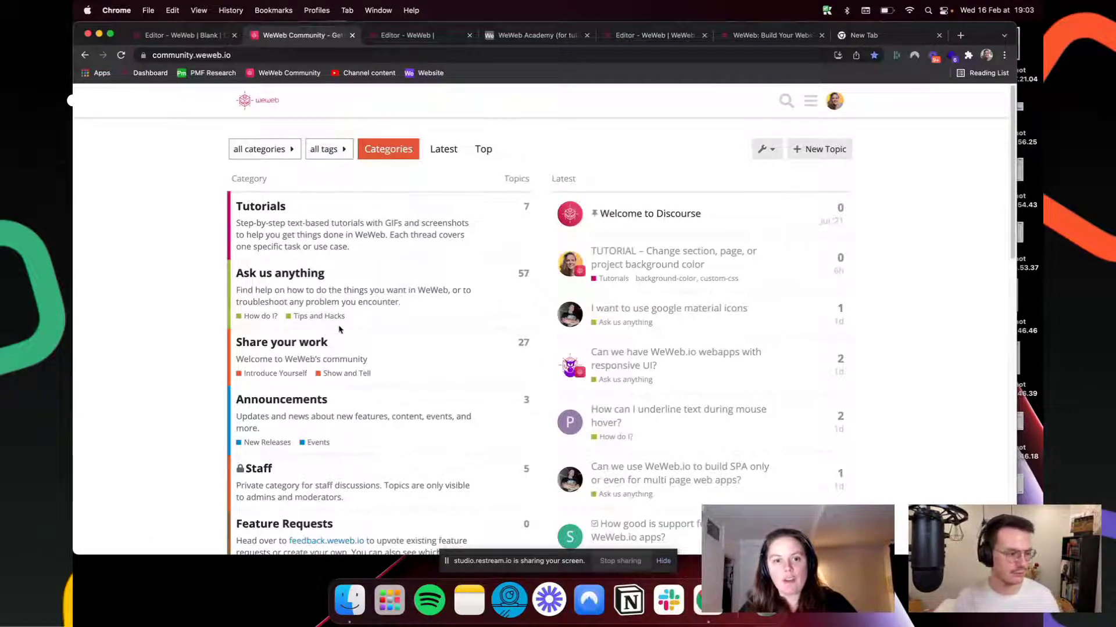
click(165, 36)
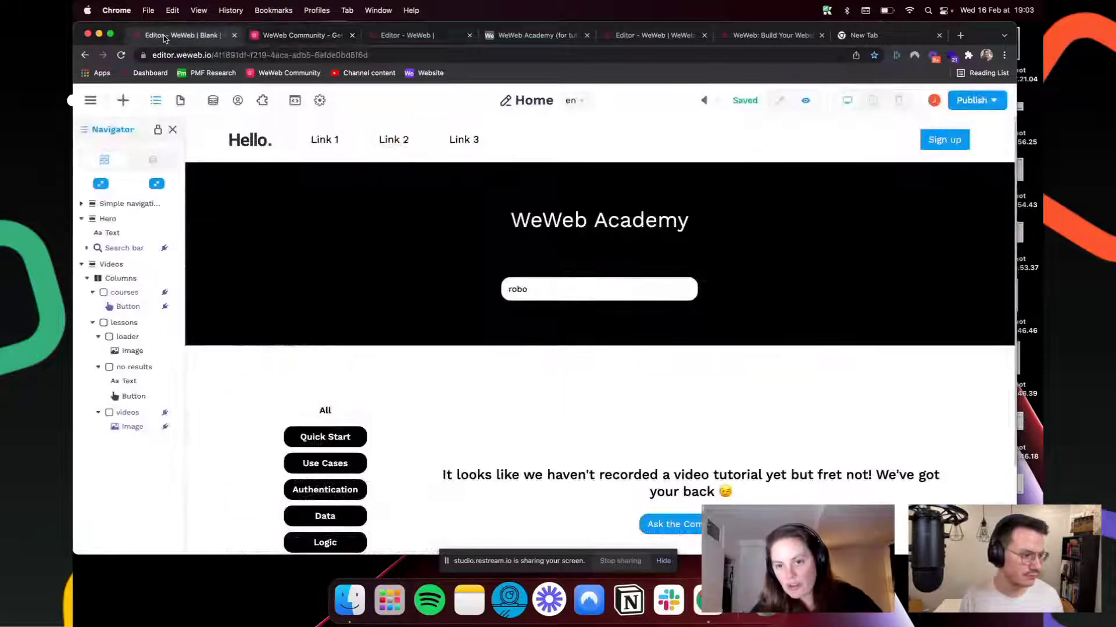
Step: Clear the search term from the academy search bar in the preview
click(545, 292)
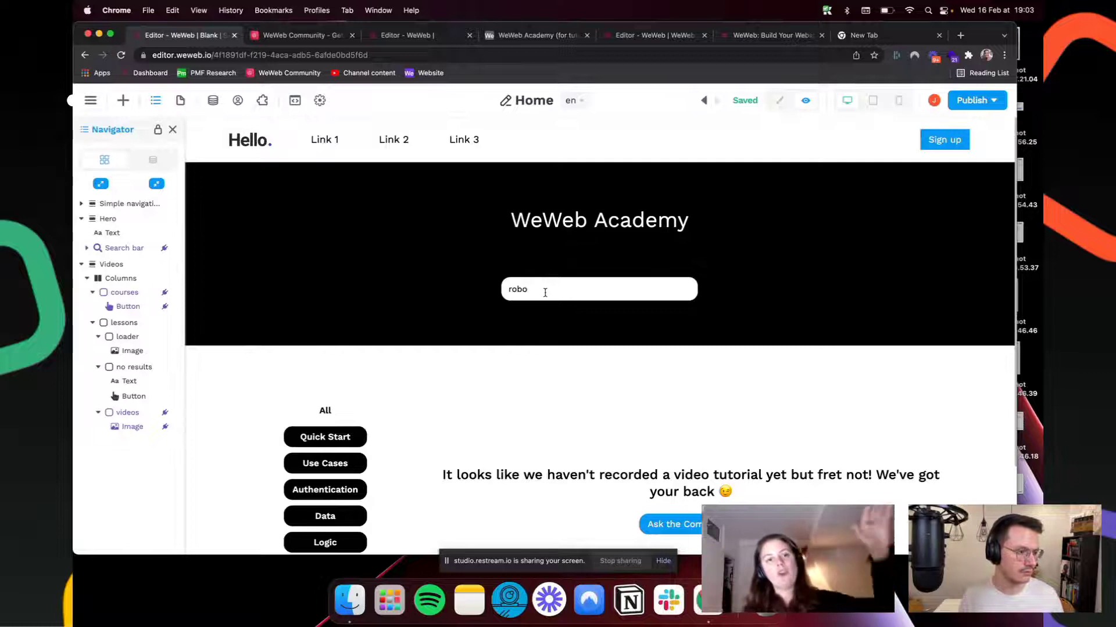
key(super+a)
key(BackSpace)
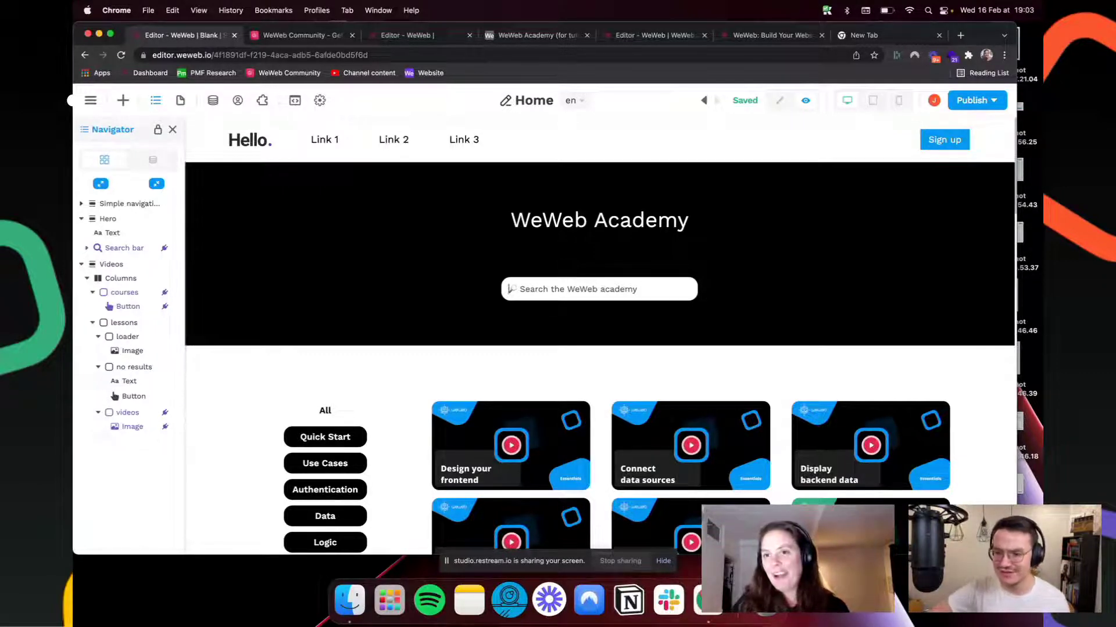
Step: Close the empty new browser tab and return to the WeWeb editor
click(889, 35)
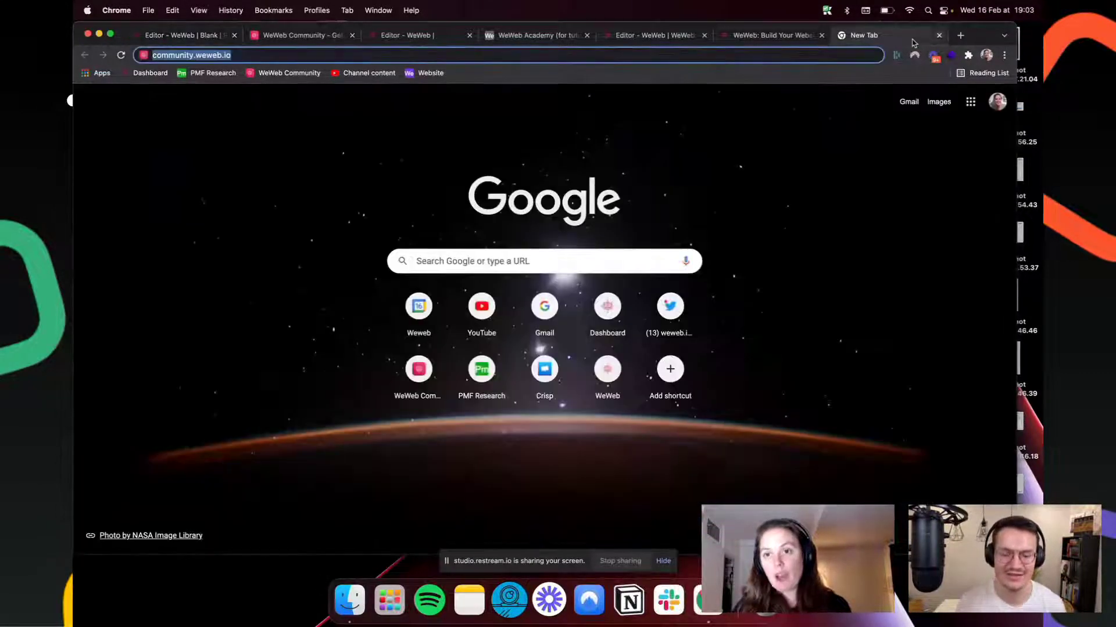
click(939, 35)
click(197, 35)
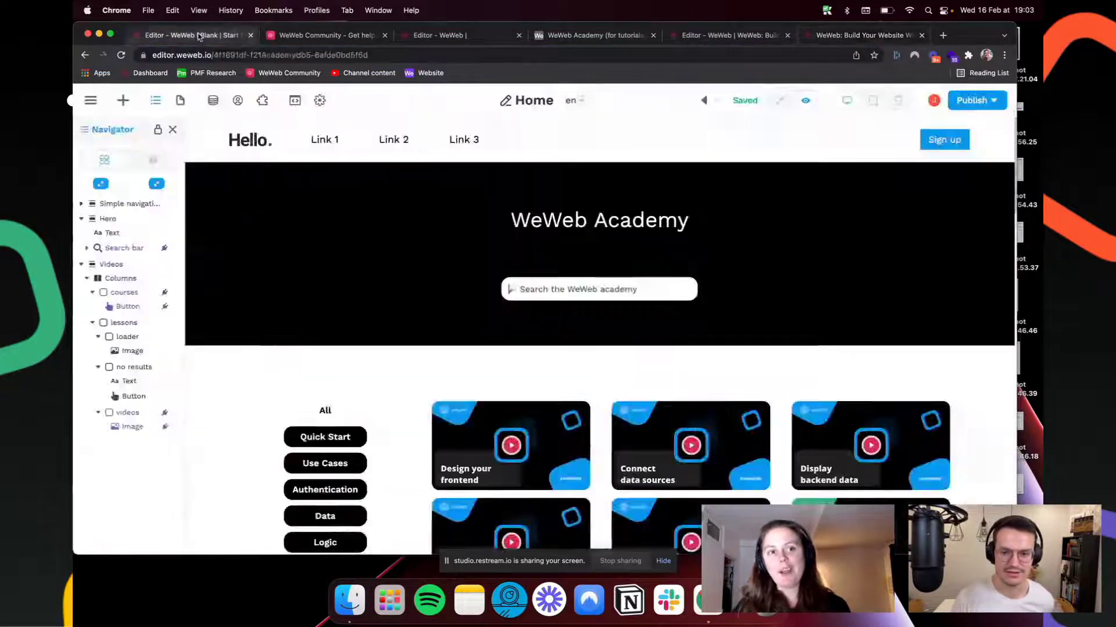